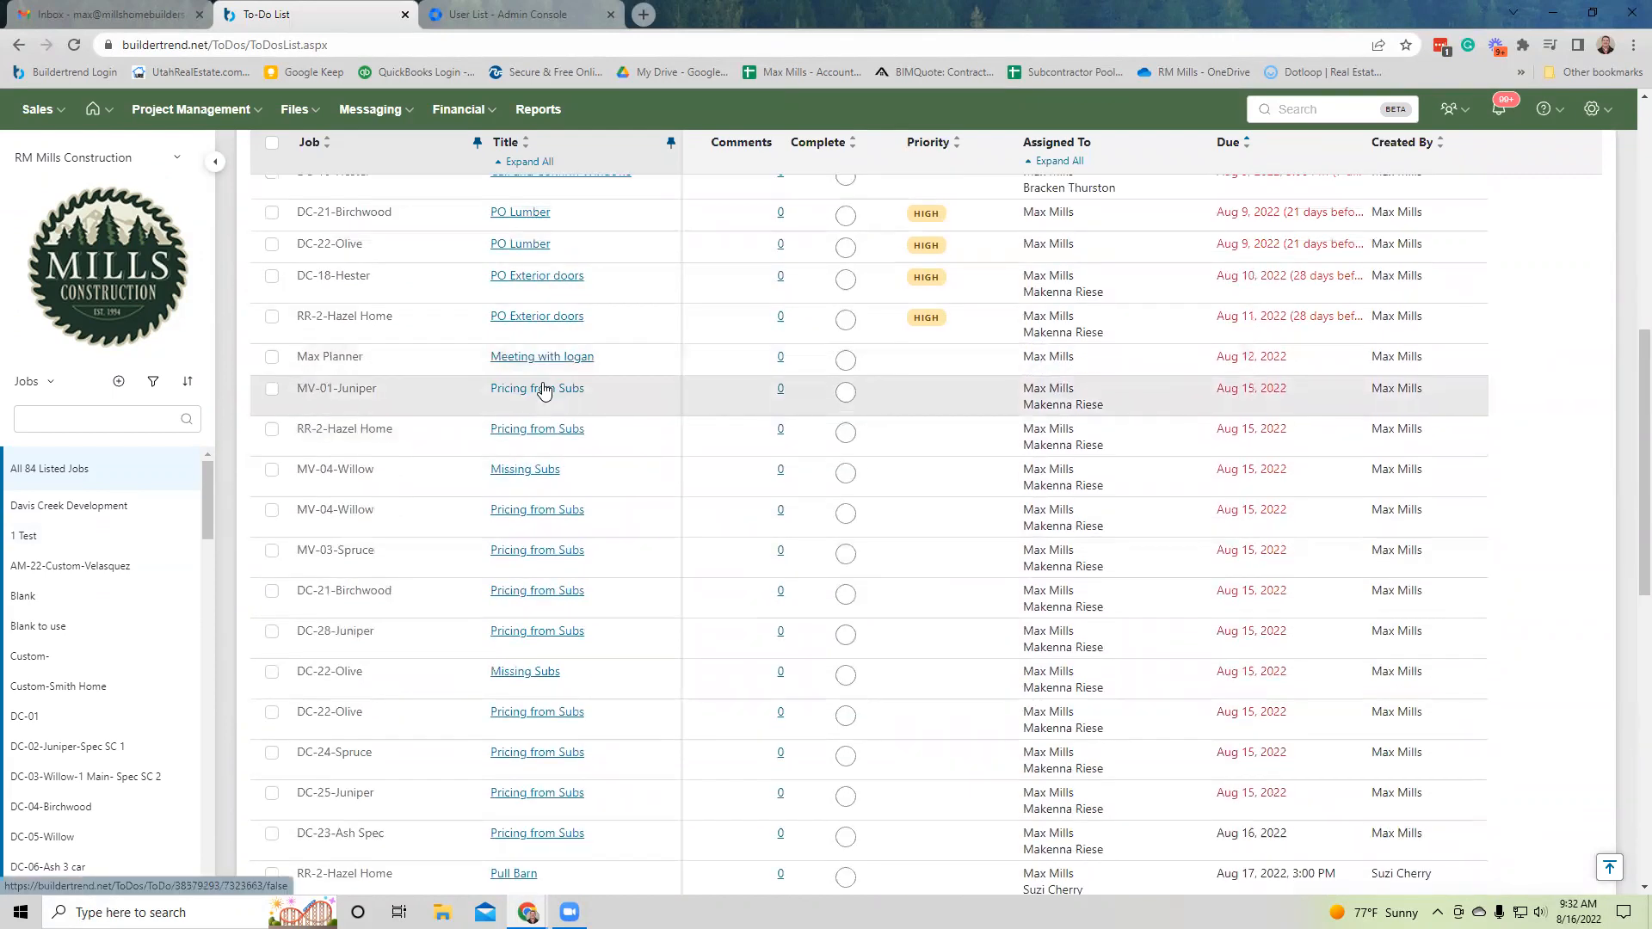
Mark the meeting to-do due Aug 12, 2022 as complete.
click(846, 362)
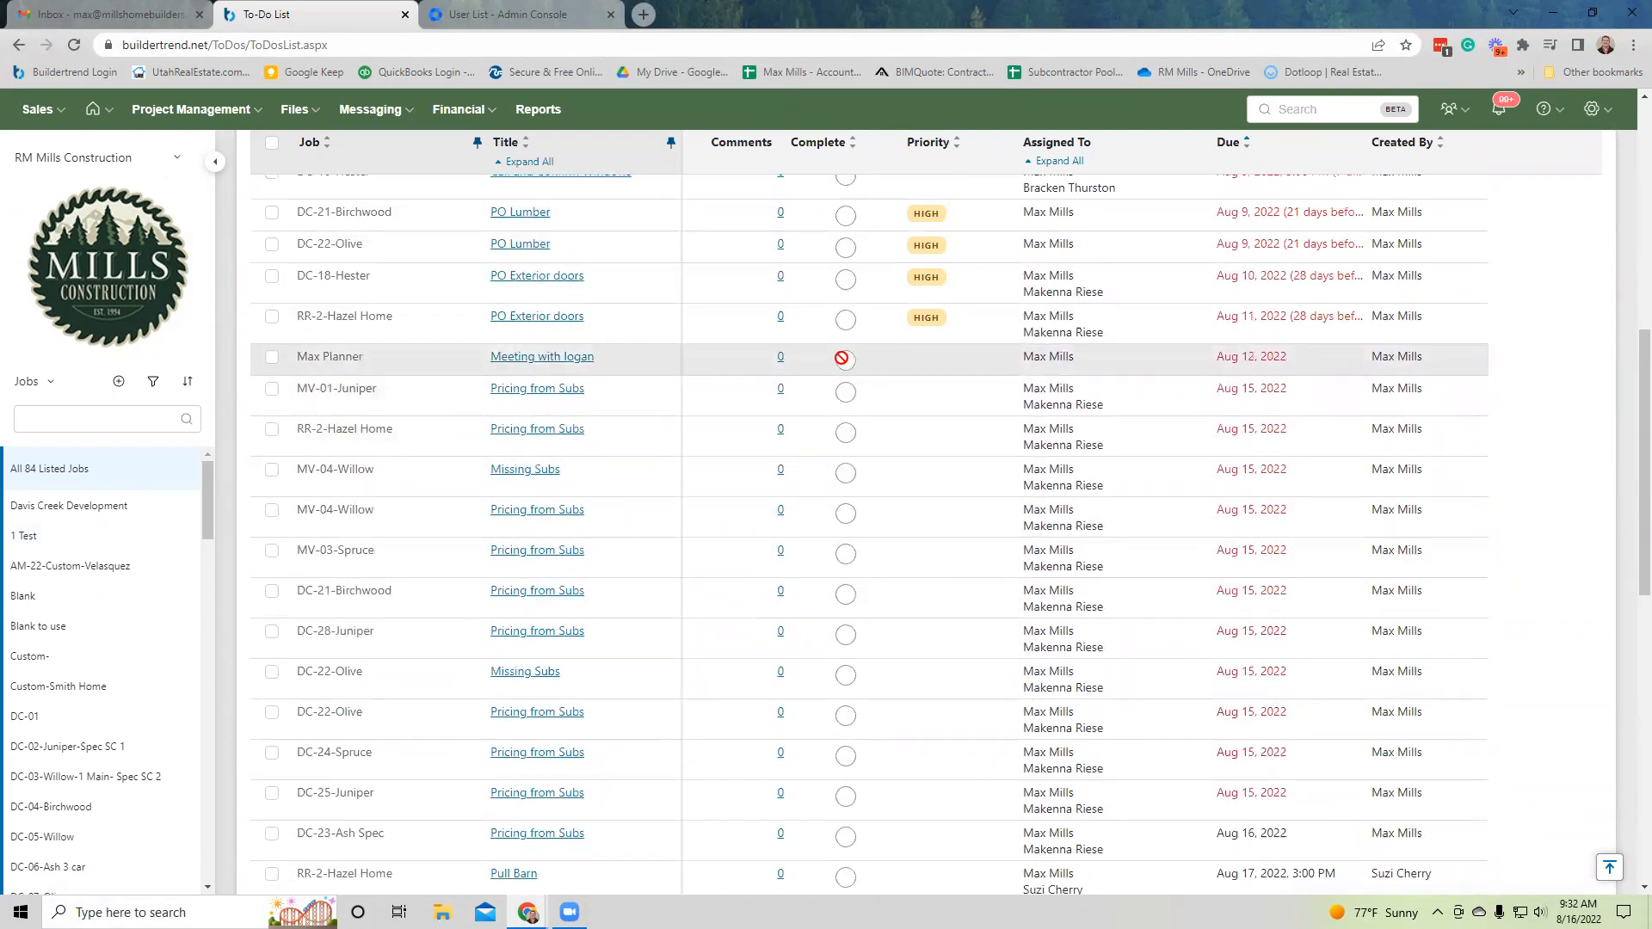
scroll(830, 594, up, 2)
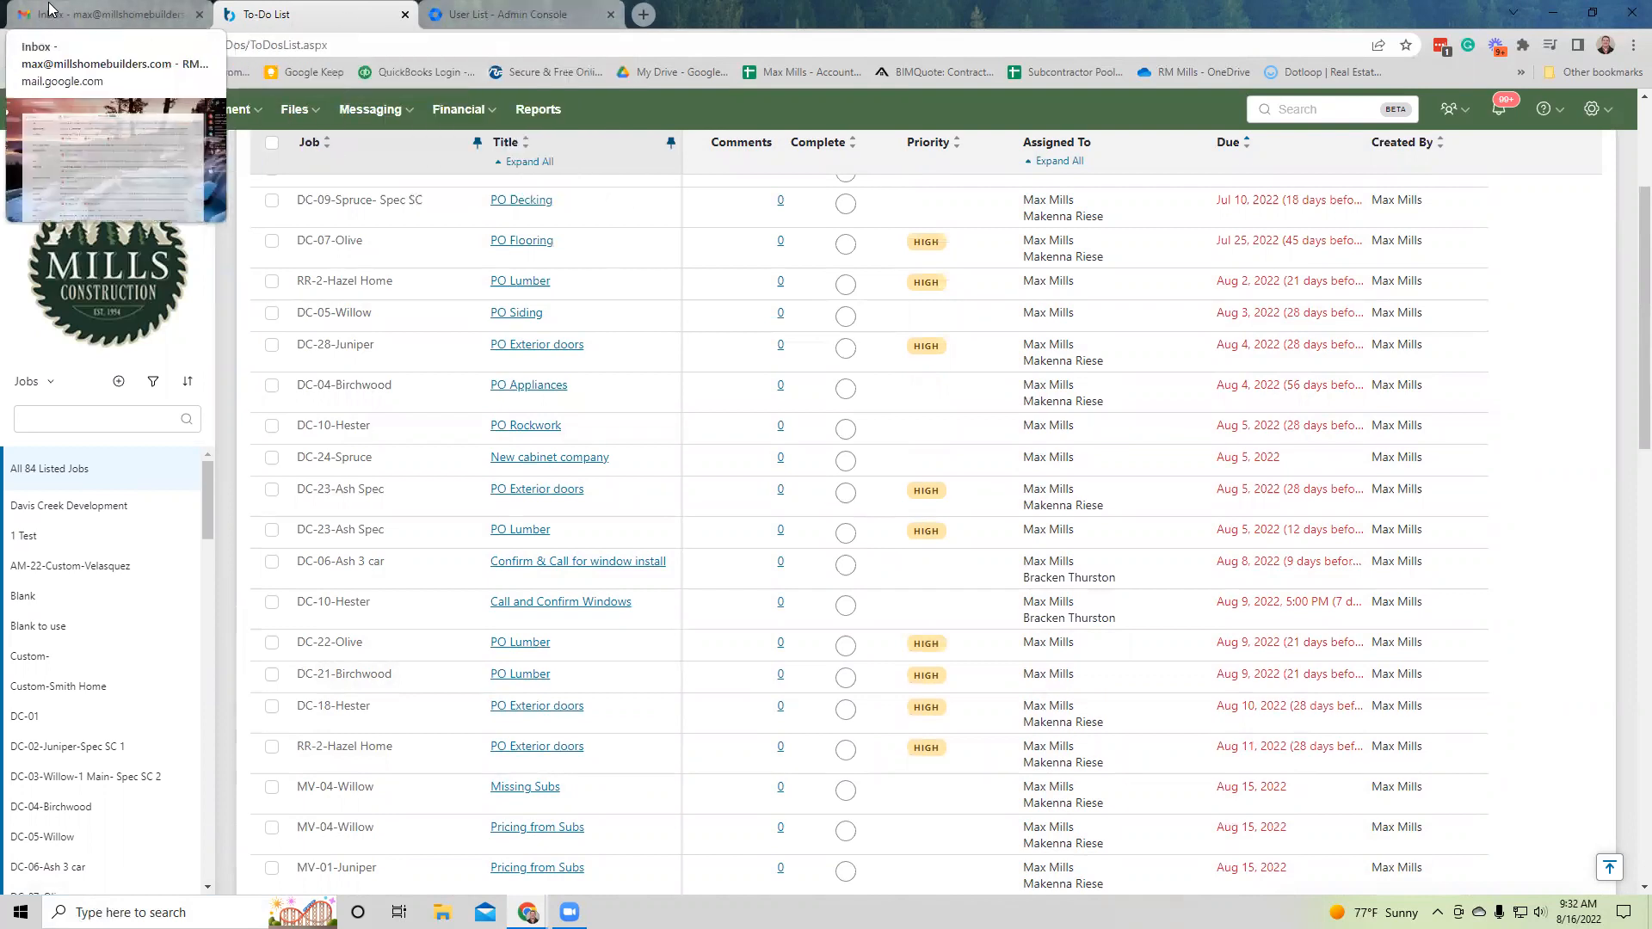
click(100, 23)
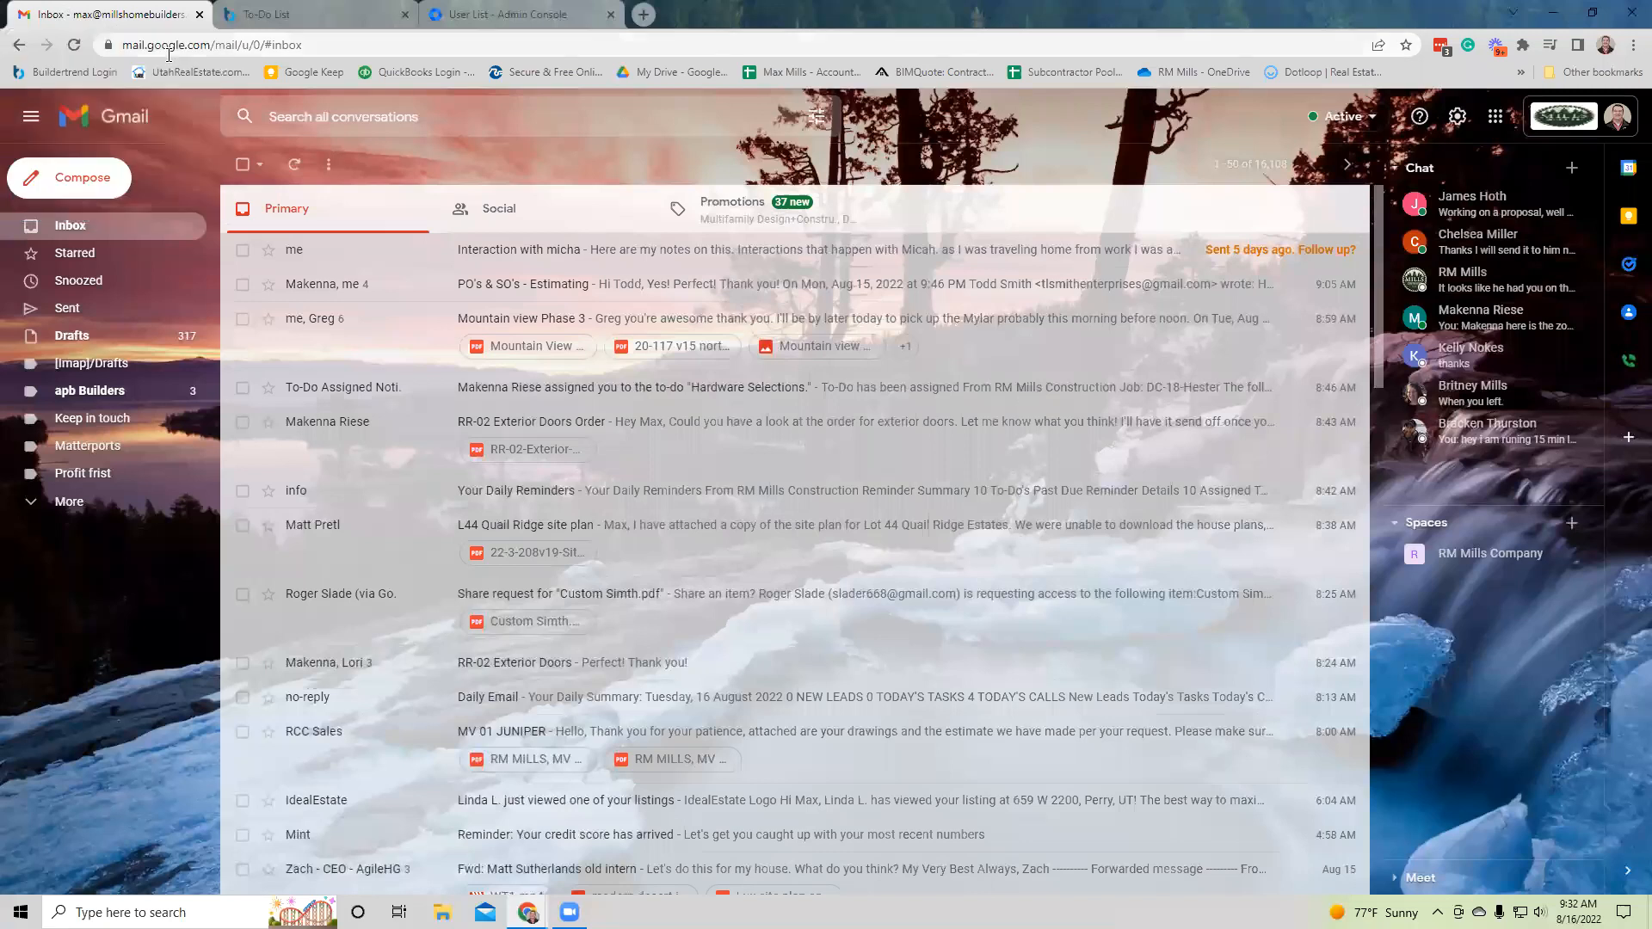
click(298, 17)
Narrow the to-do list to the RR-2-Hazel Home job.
scroll(142, 729, down, 1)
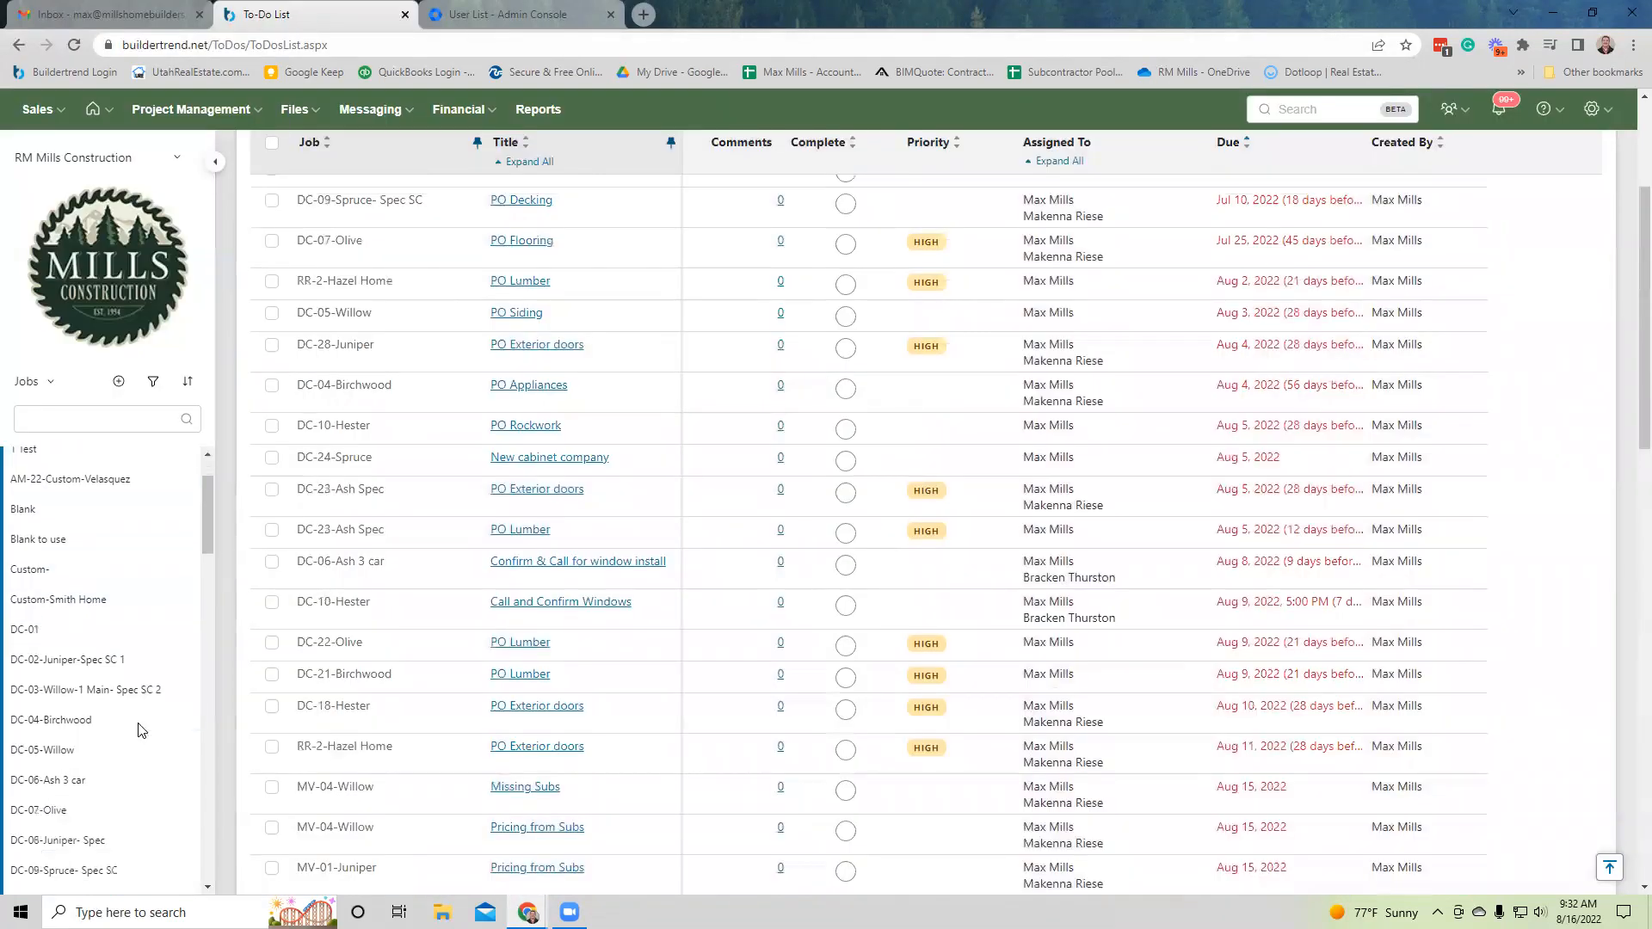
scroll(142, 730, down, 12)
scroll(145, 695, down, 9)
scroll(144, 693, down, 3)
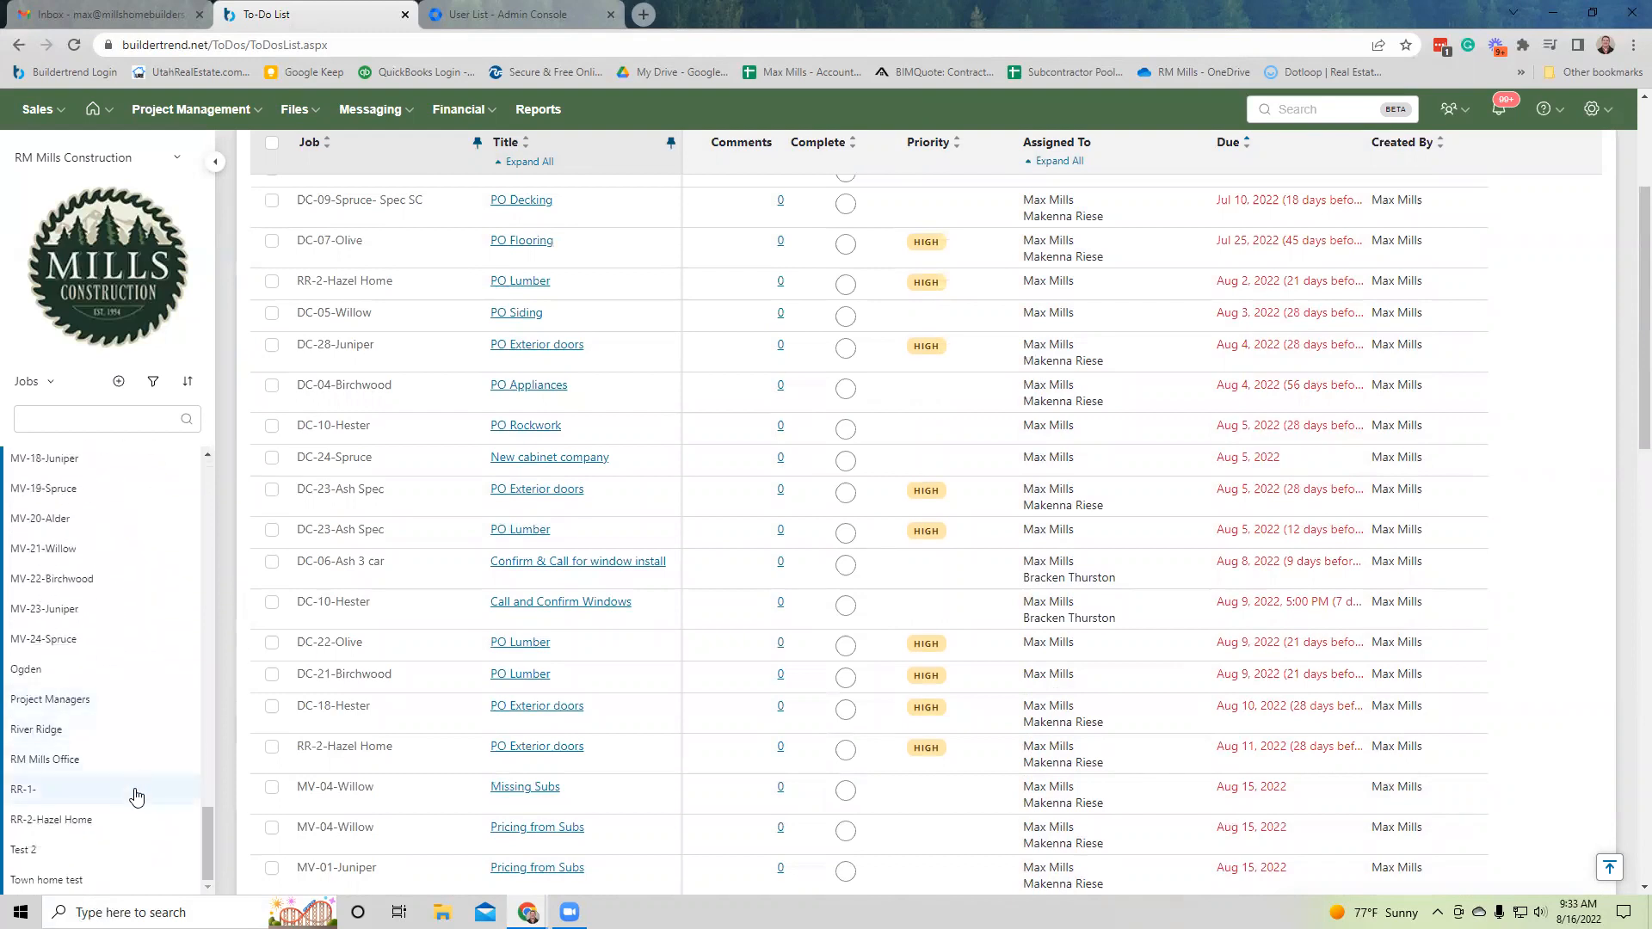
click(135, 827)
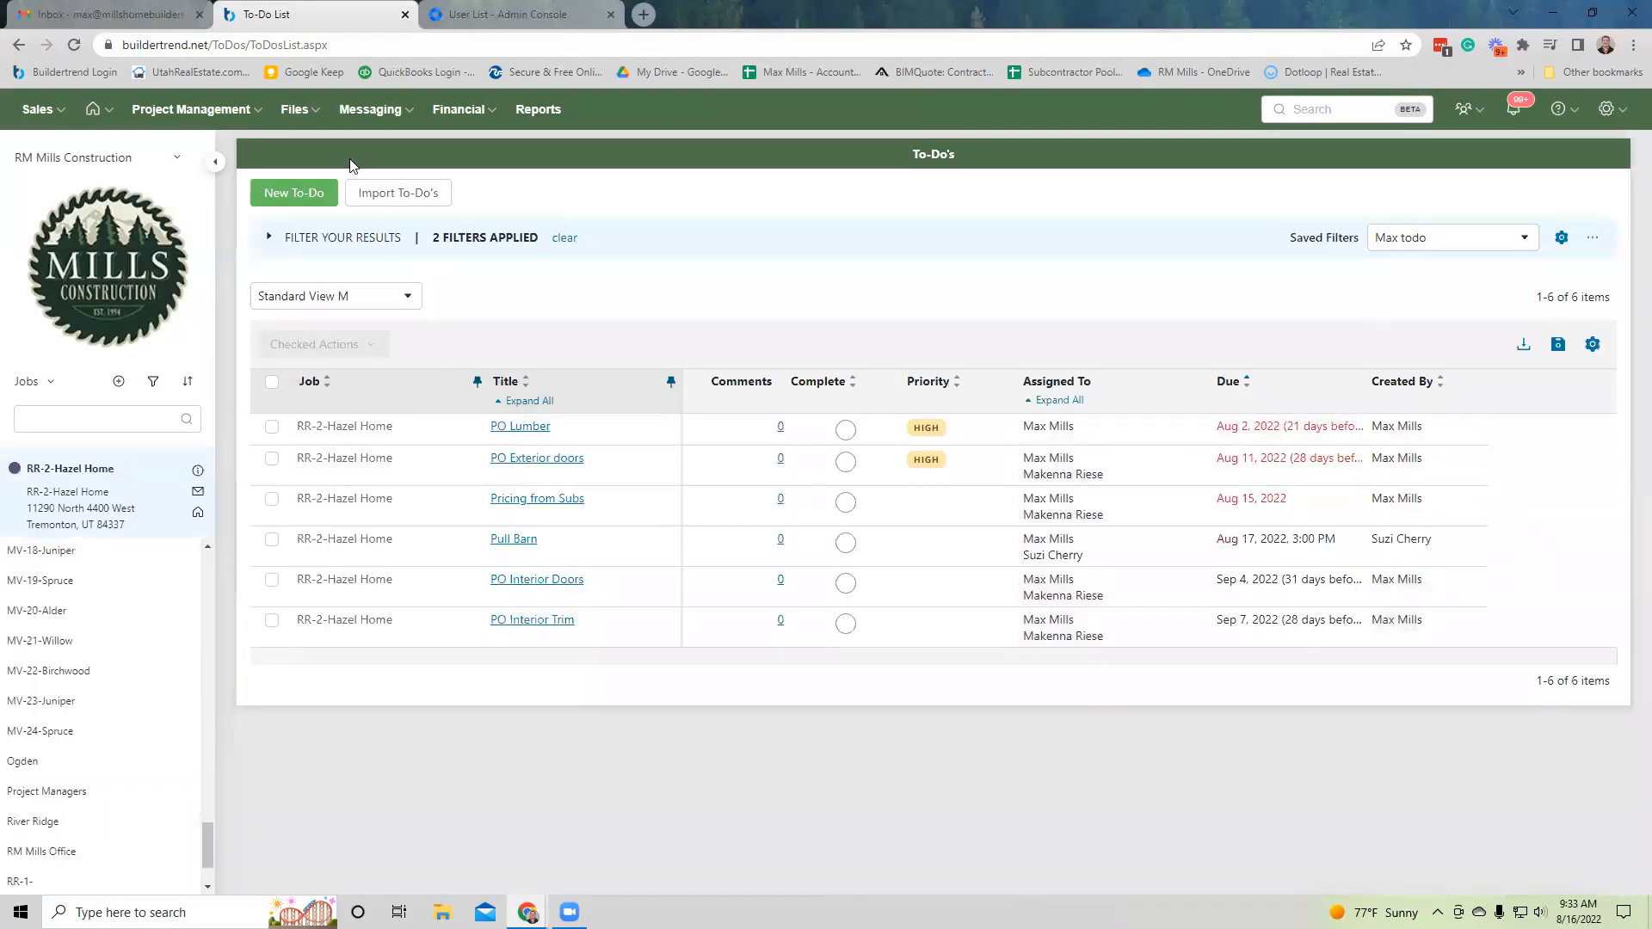
Open the RR-2-Hazel Home selections and expand the choices of the Exterior Doors selection under 06 - Exterior doors.
click(215, 109)
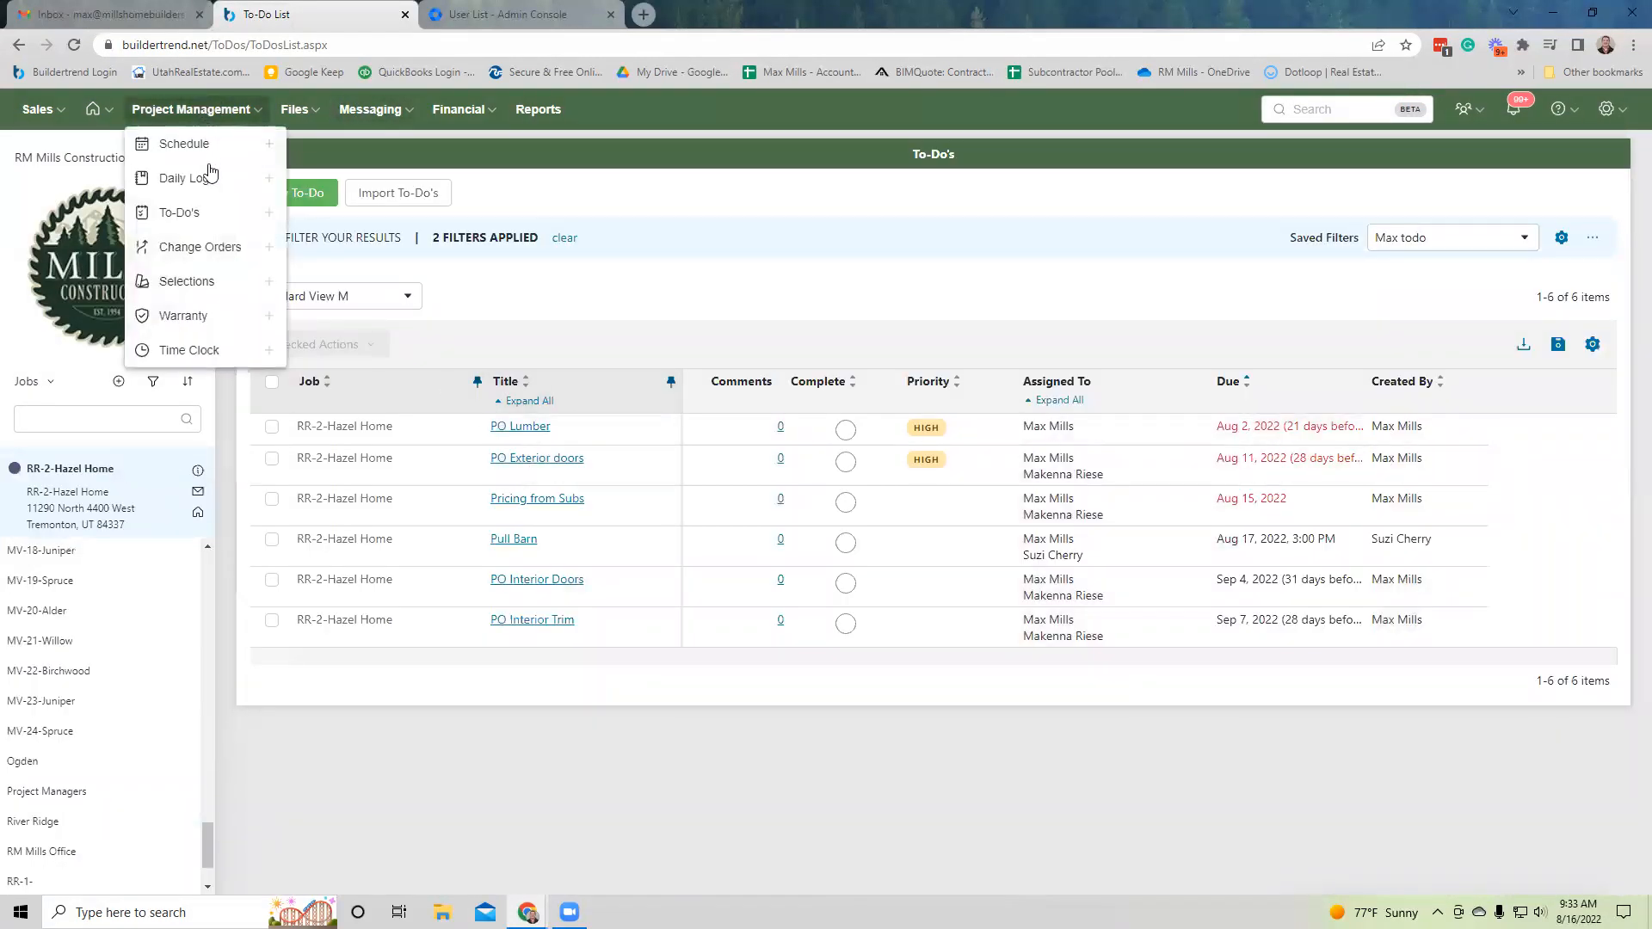
click(209, 284)
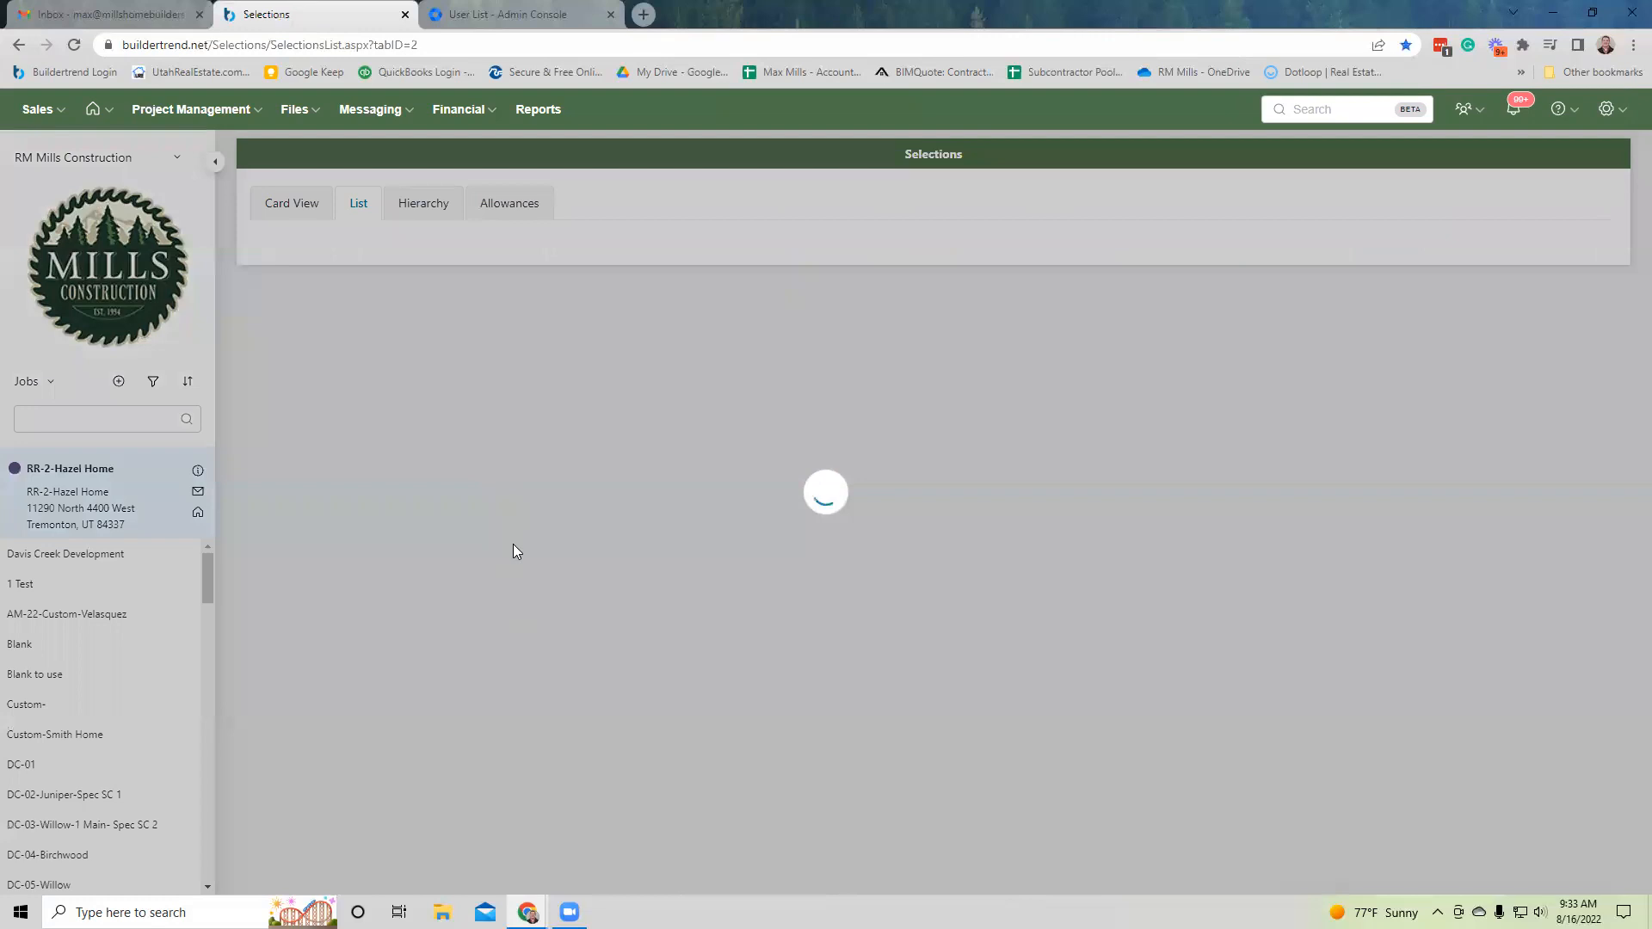
scroll(403, 573, down, 2)
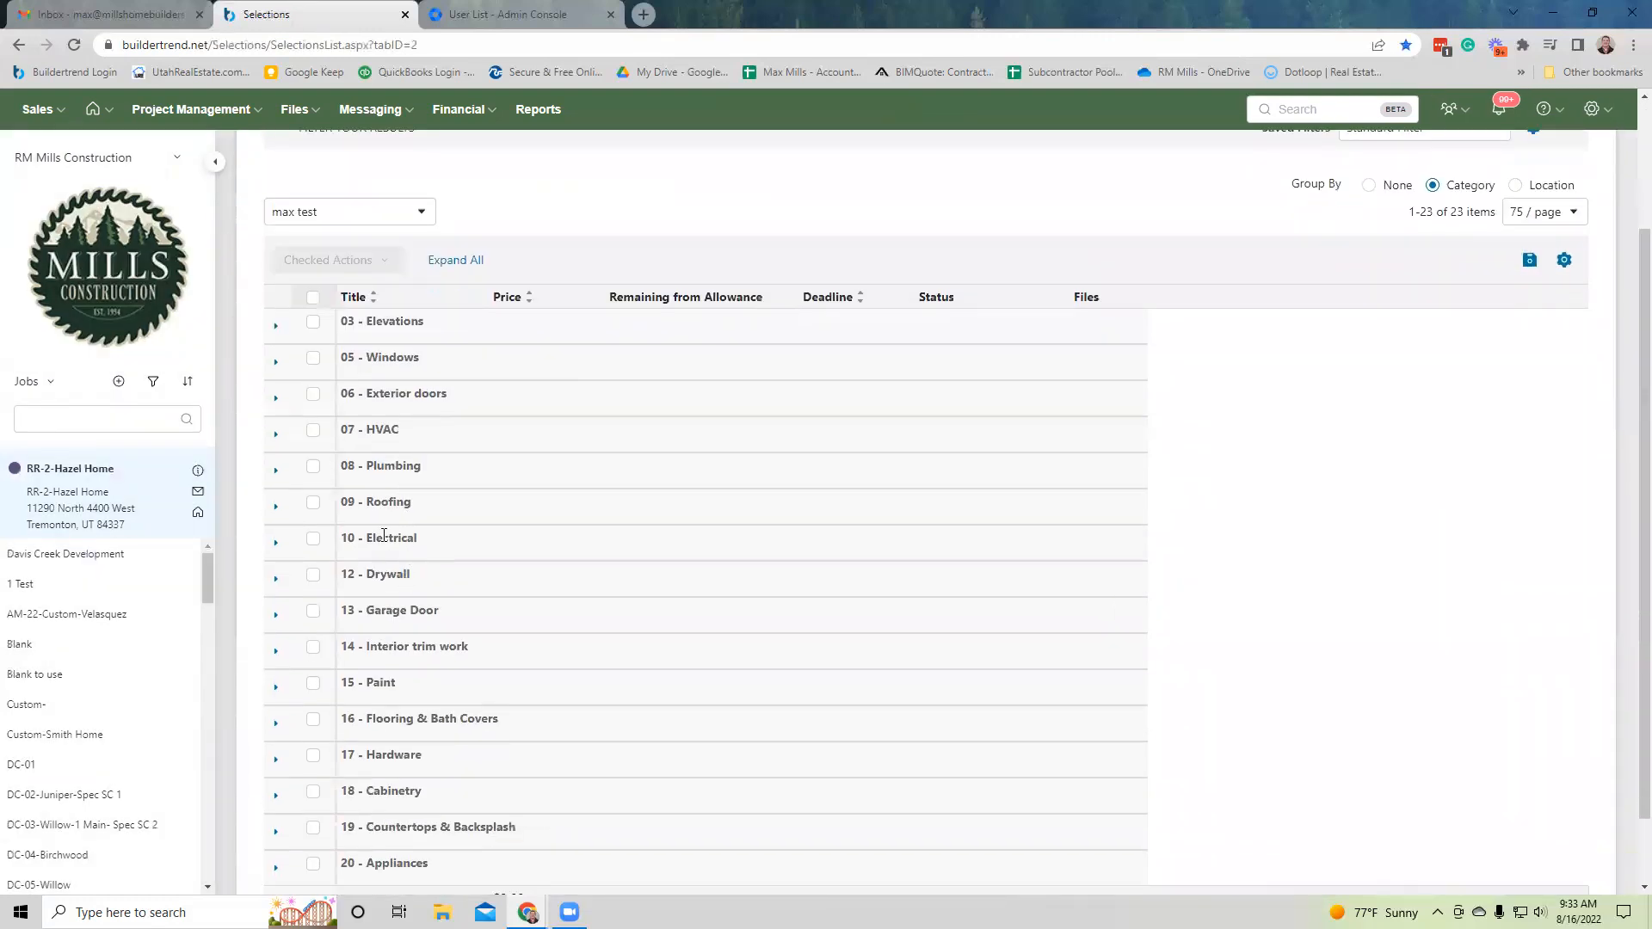
click(276, 399)
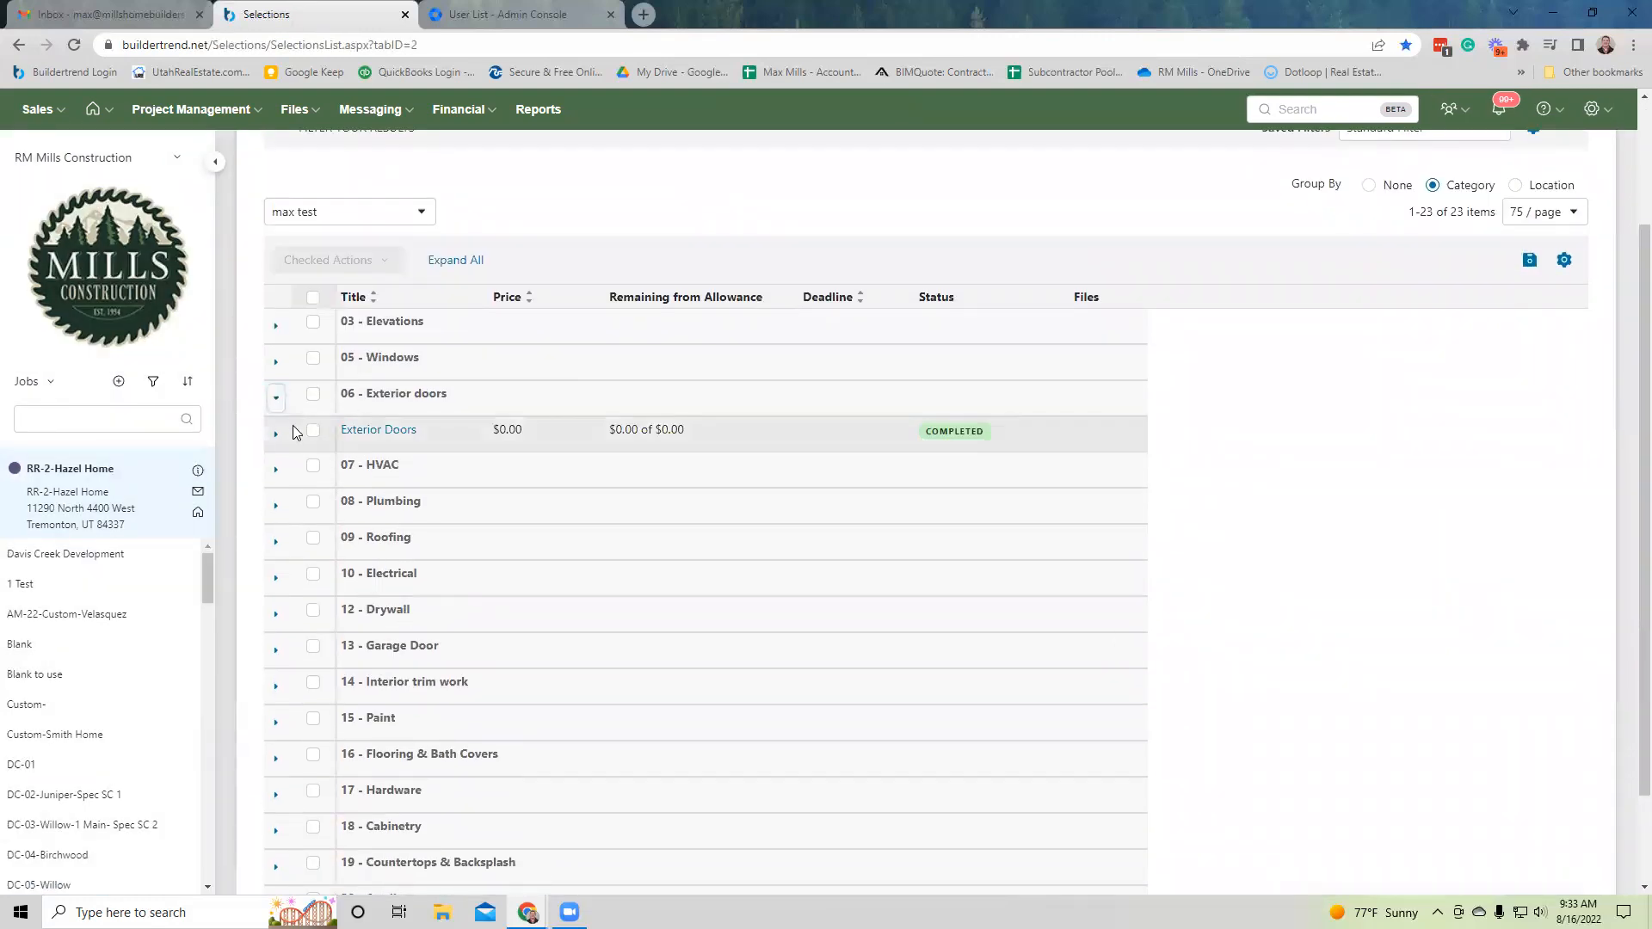
click(277, 436)
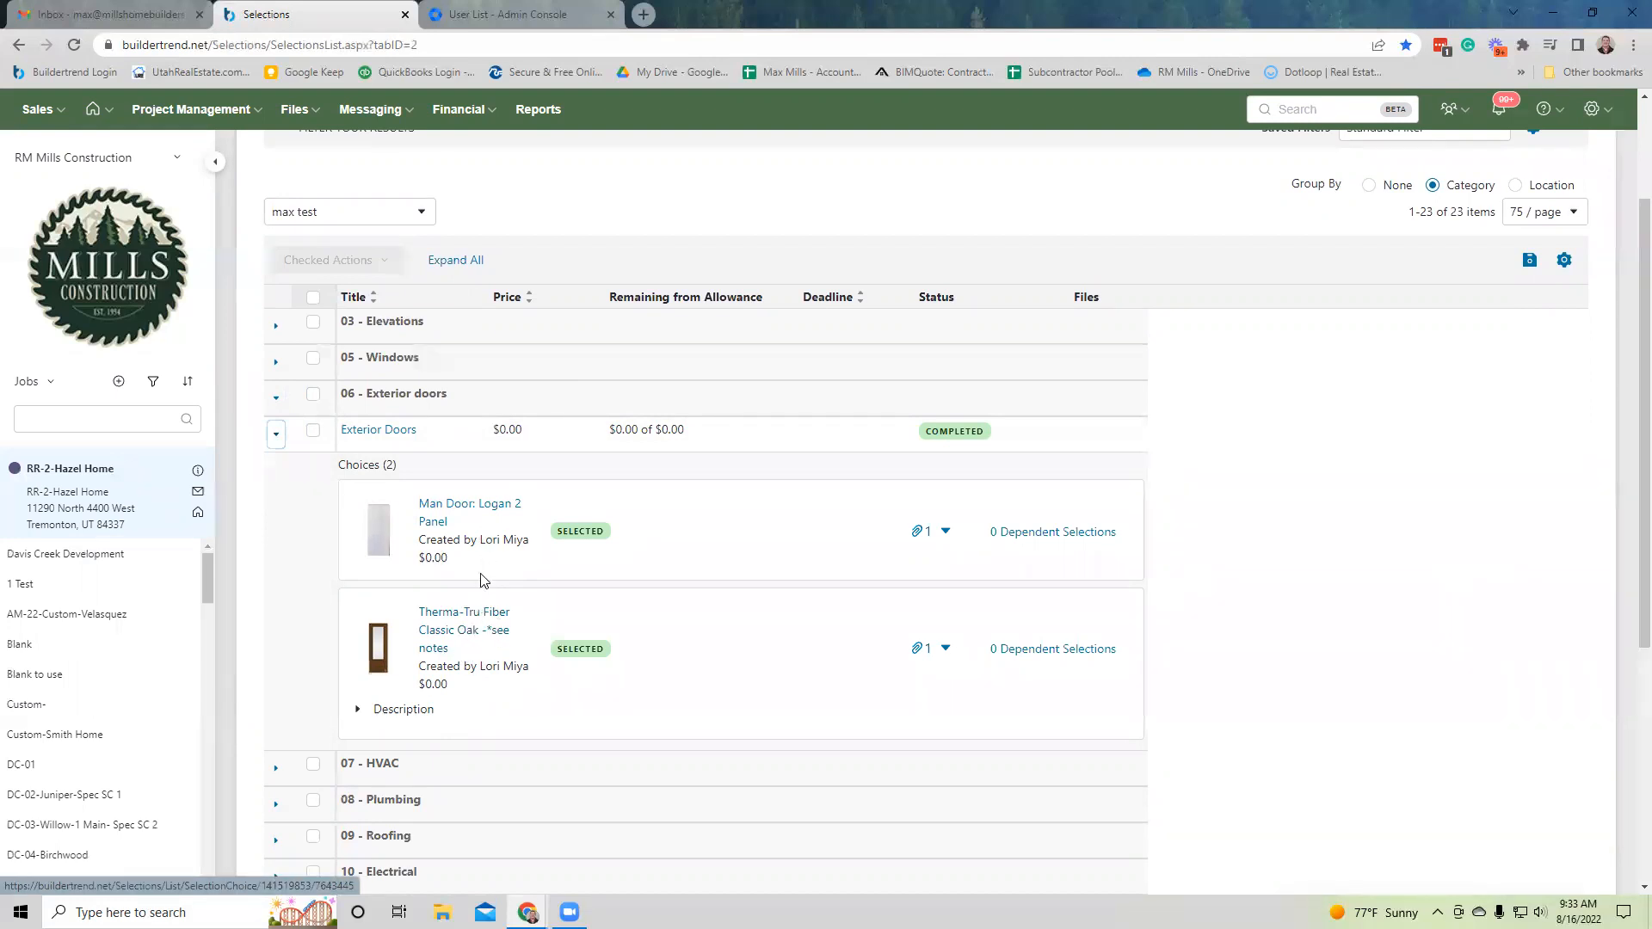
Review the details of the Man Door: Logan 2 Panel choice, then close them and collapse the Exterior Doors choices.
click(480, 506)
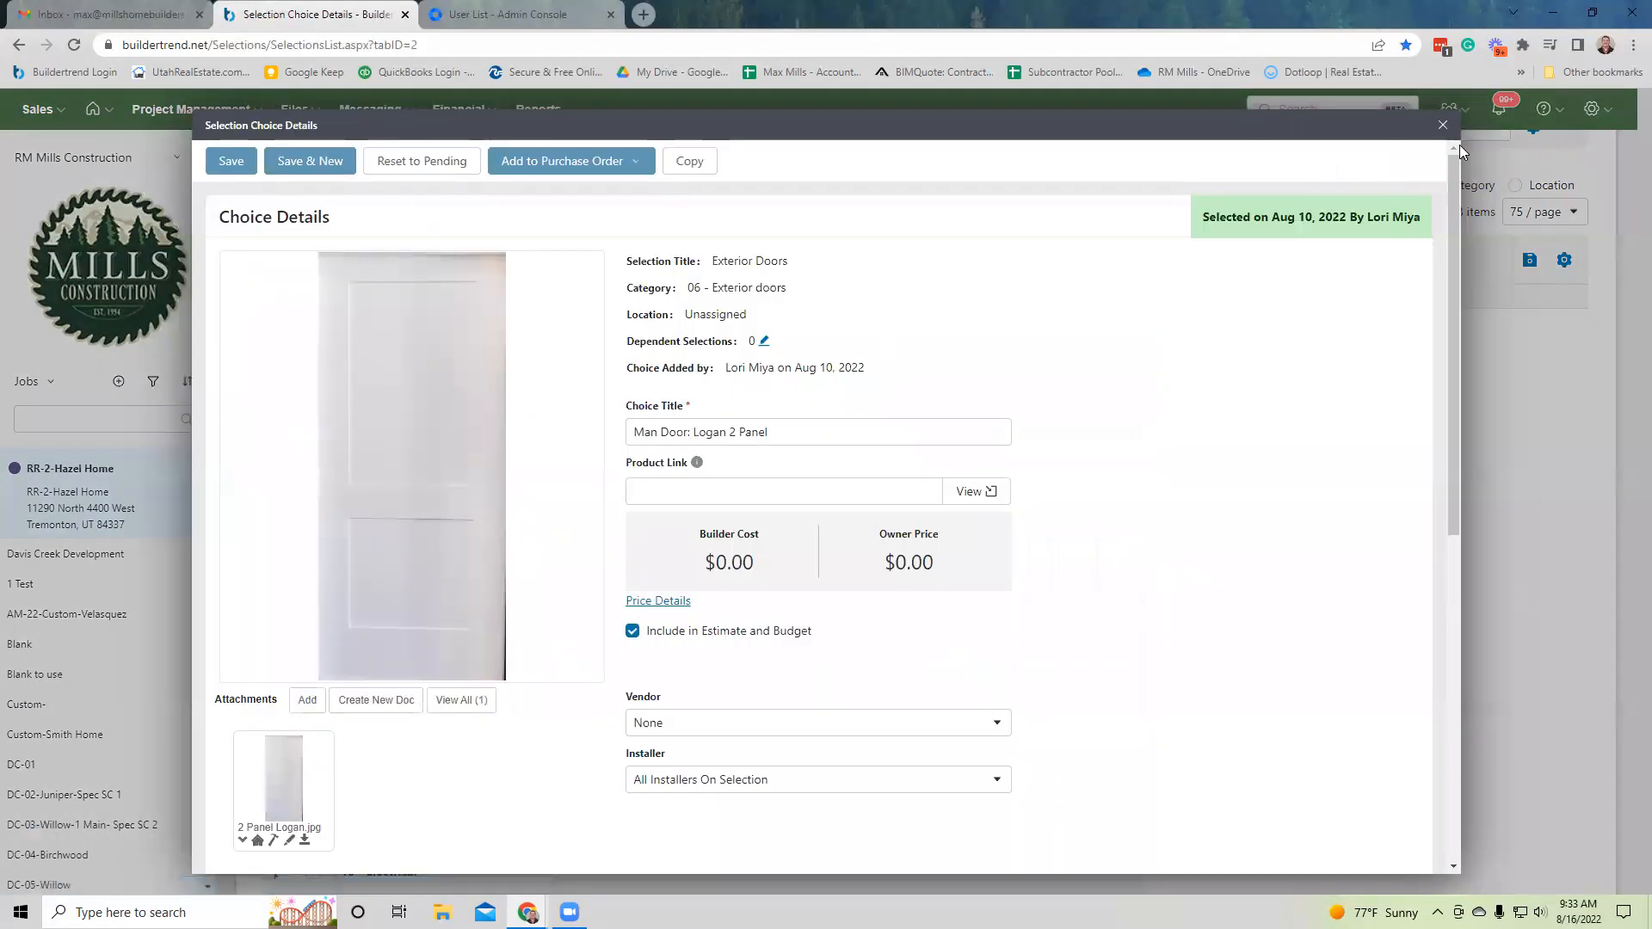
click(1443, 125)
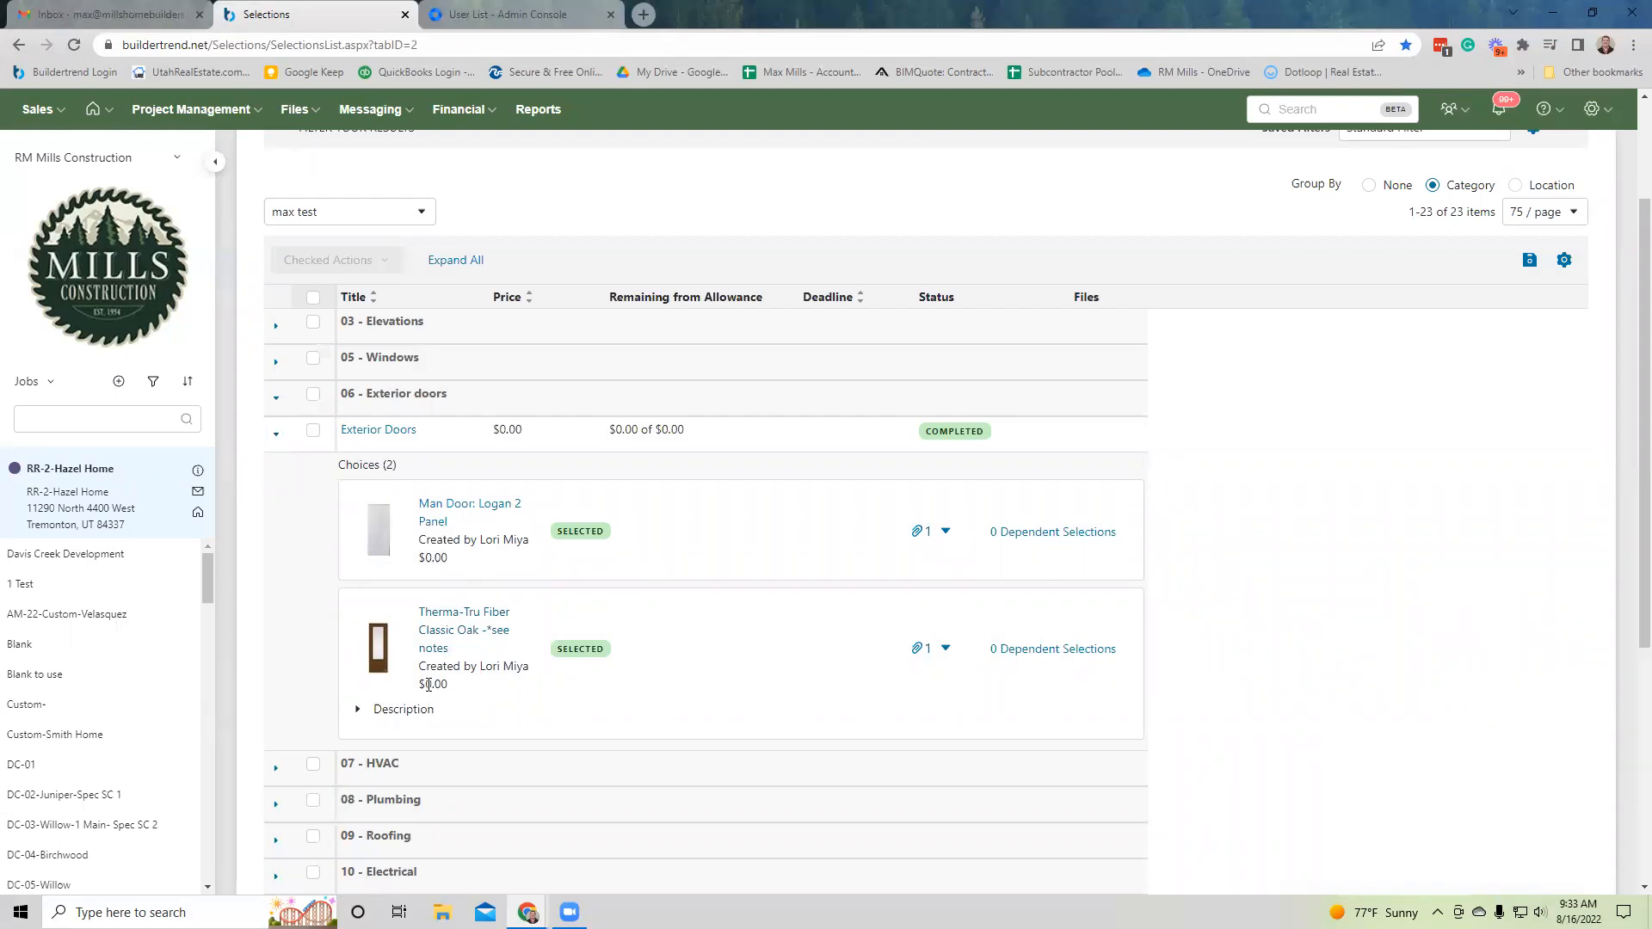
click(277, 439)
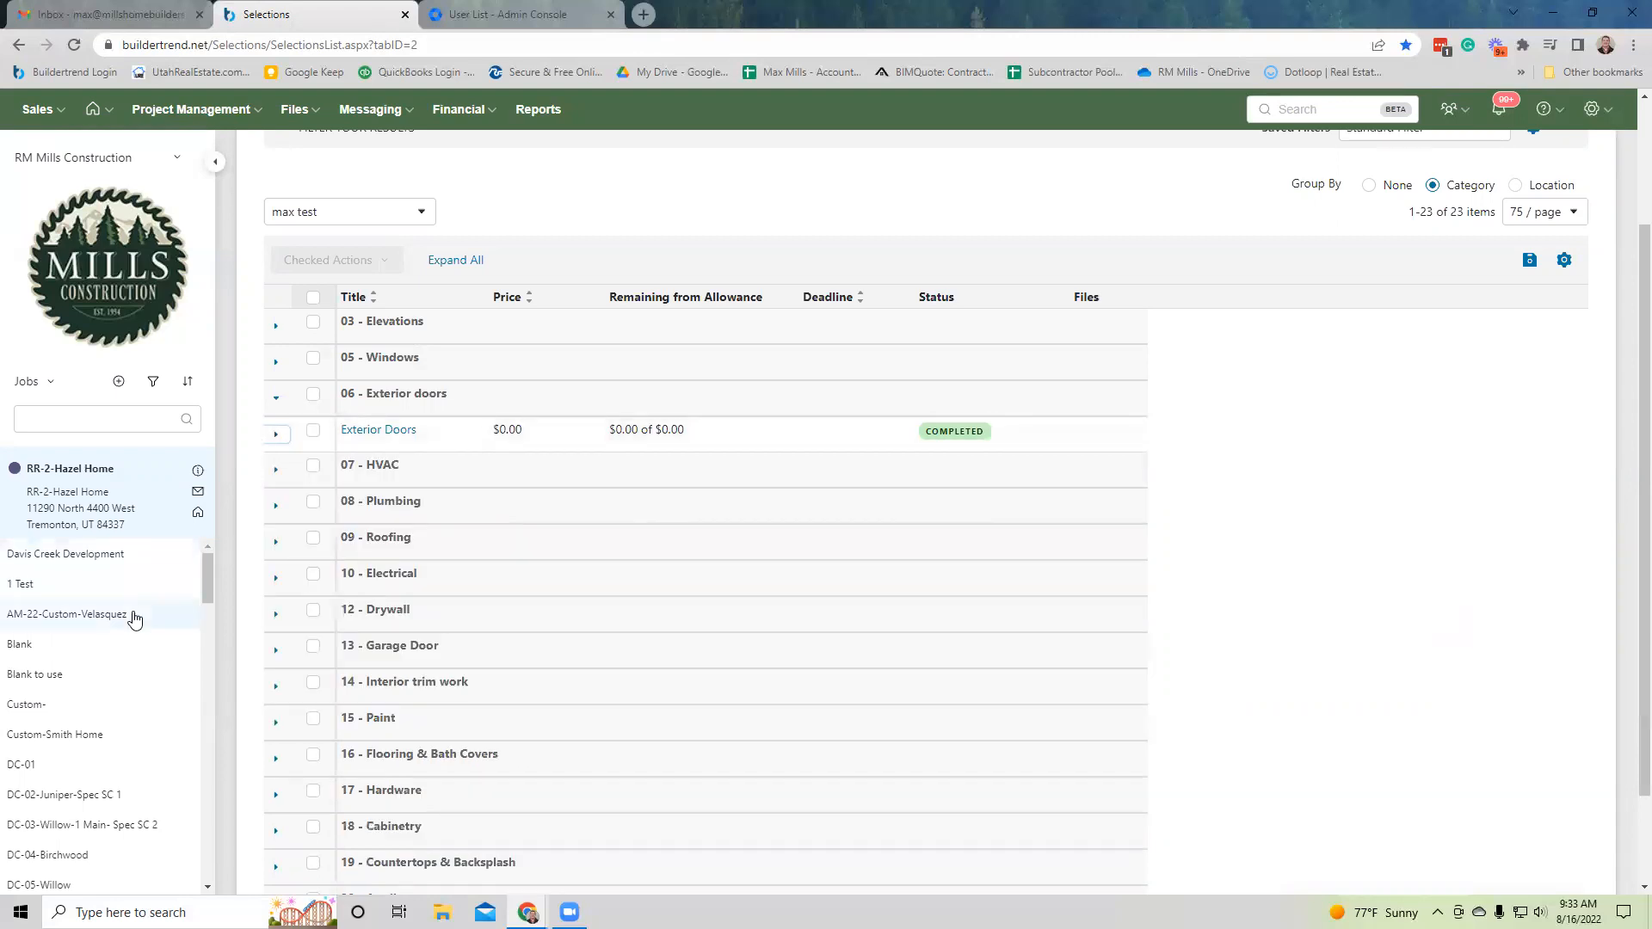
Open the comments of the RR-2-Hazel Home to-do PO Exterior doors and remove everyone from the notification recipients.
click(207, 104)
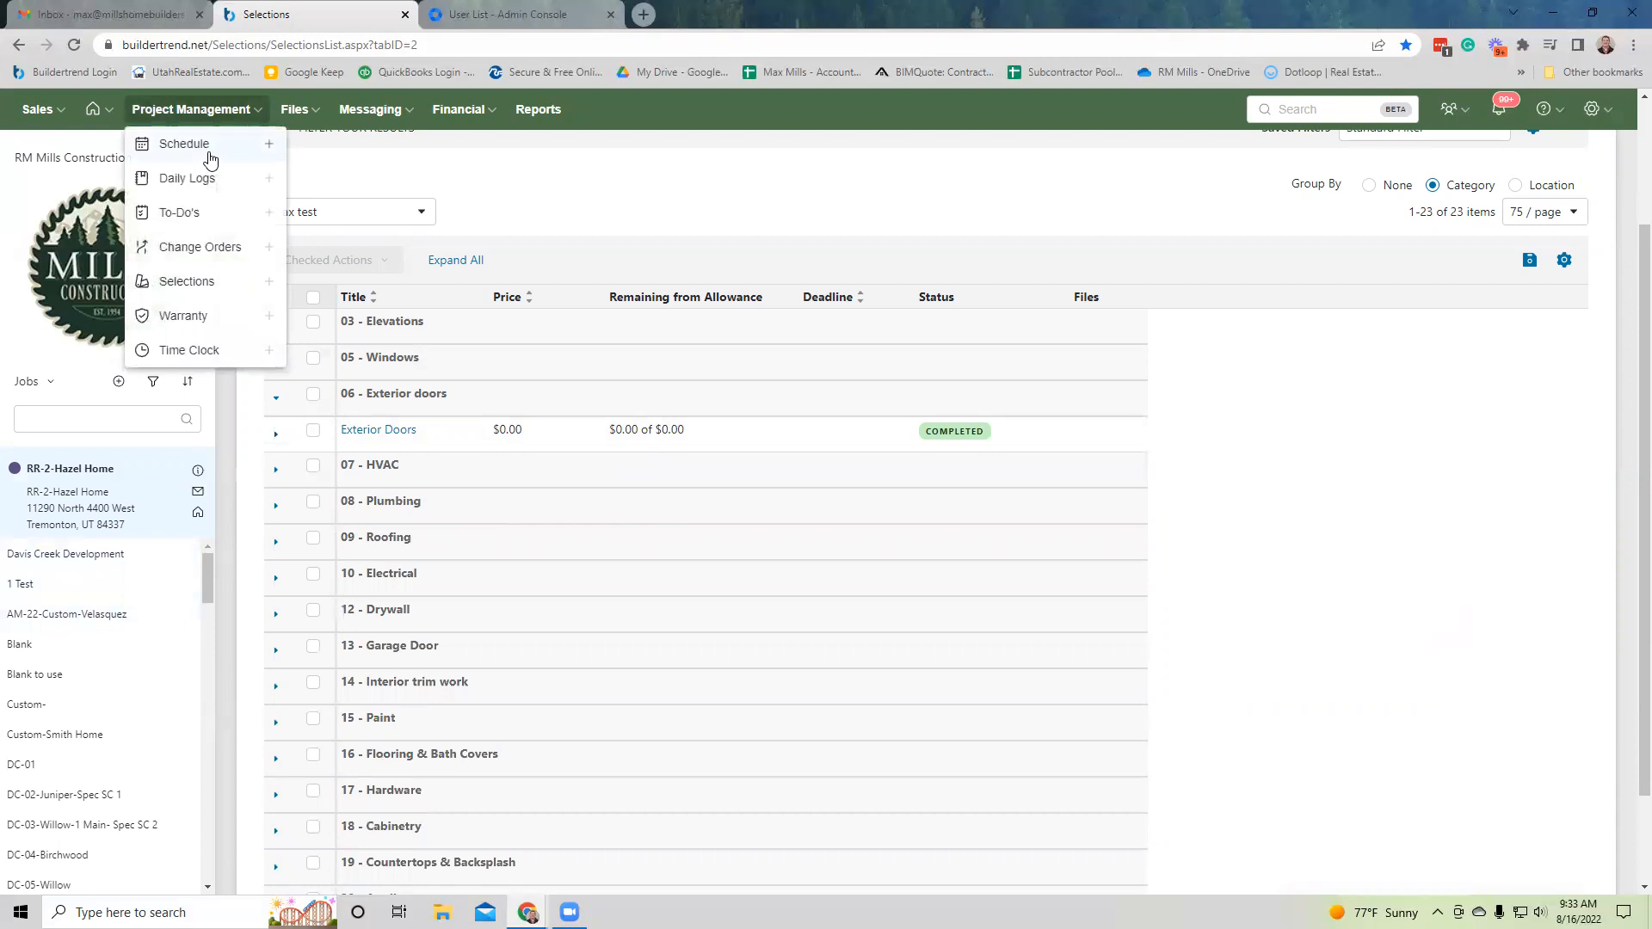
click(191, 211)
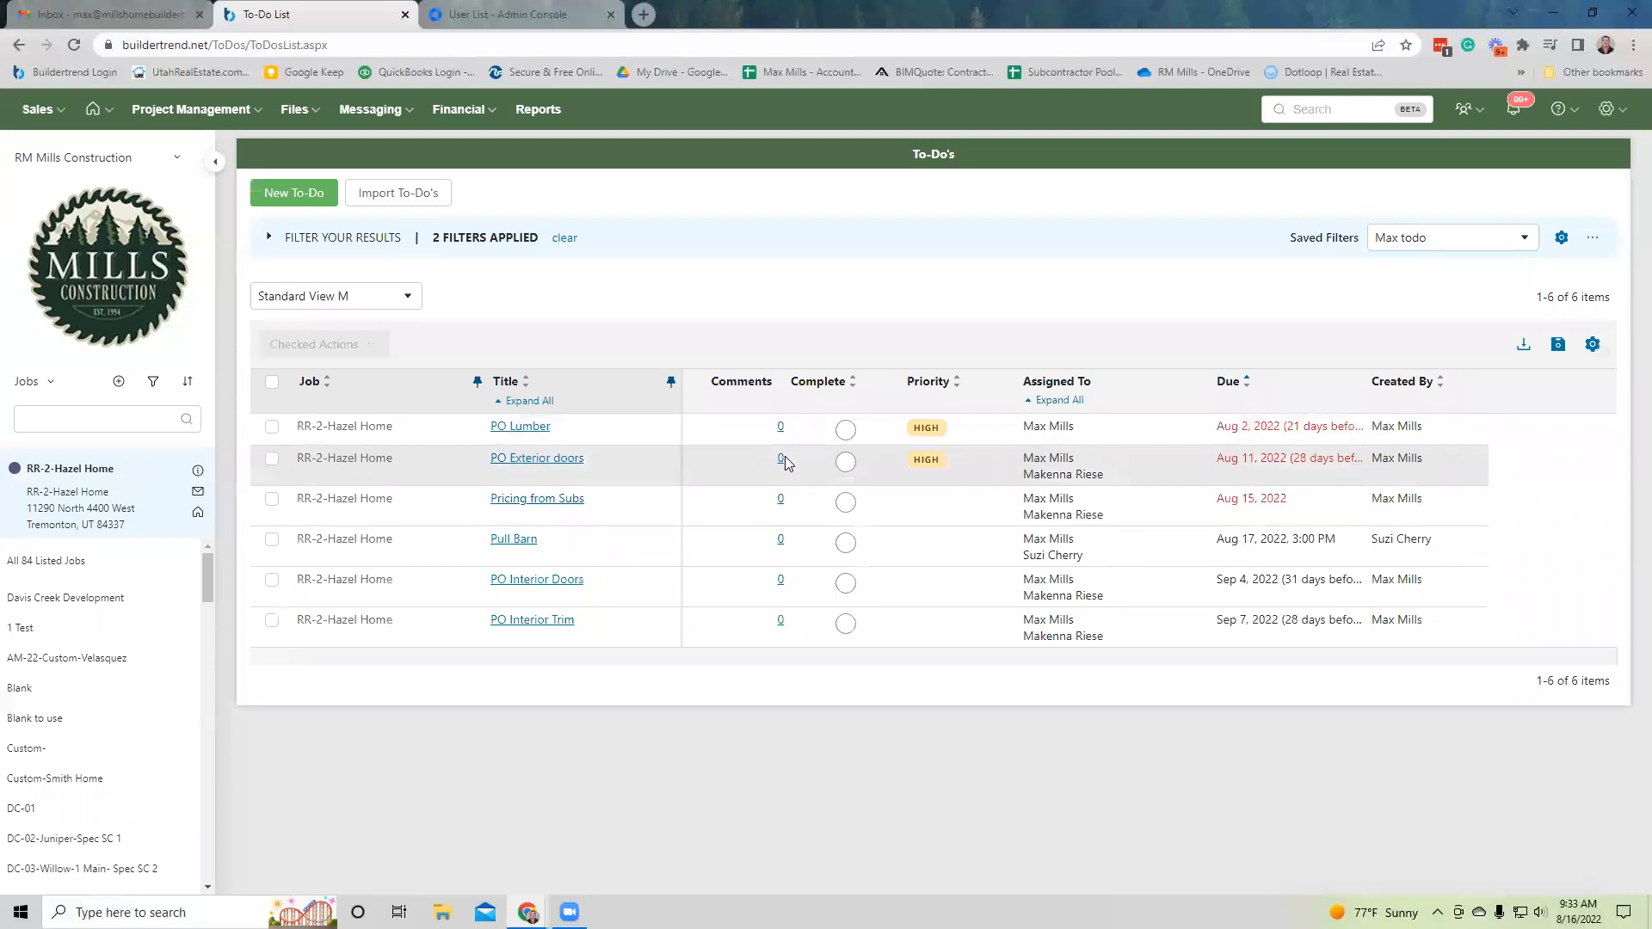
click(781, 463)
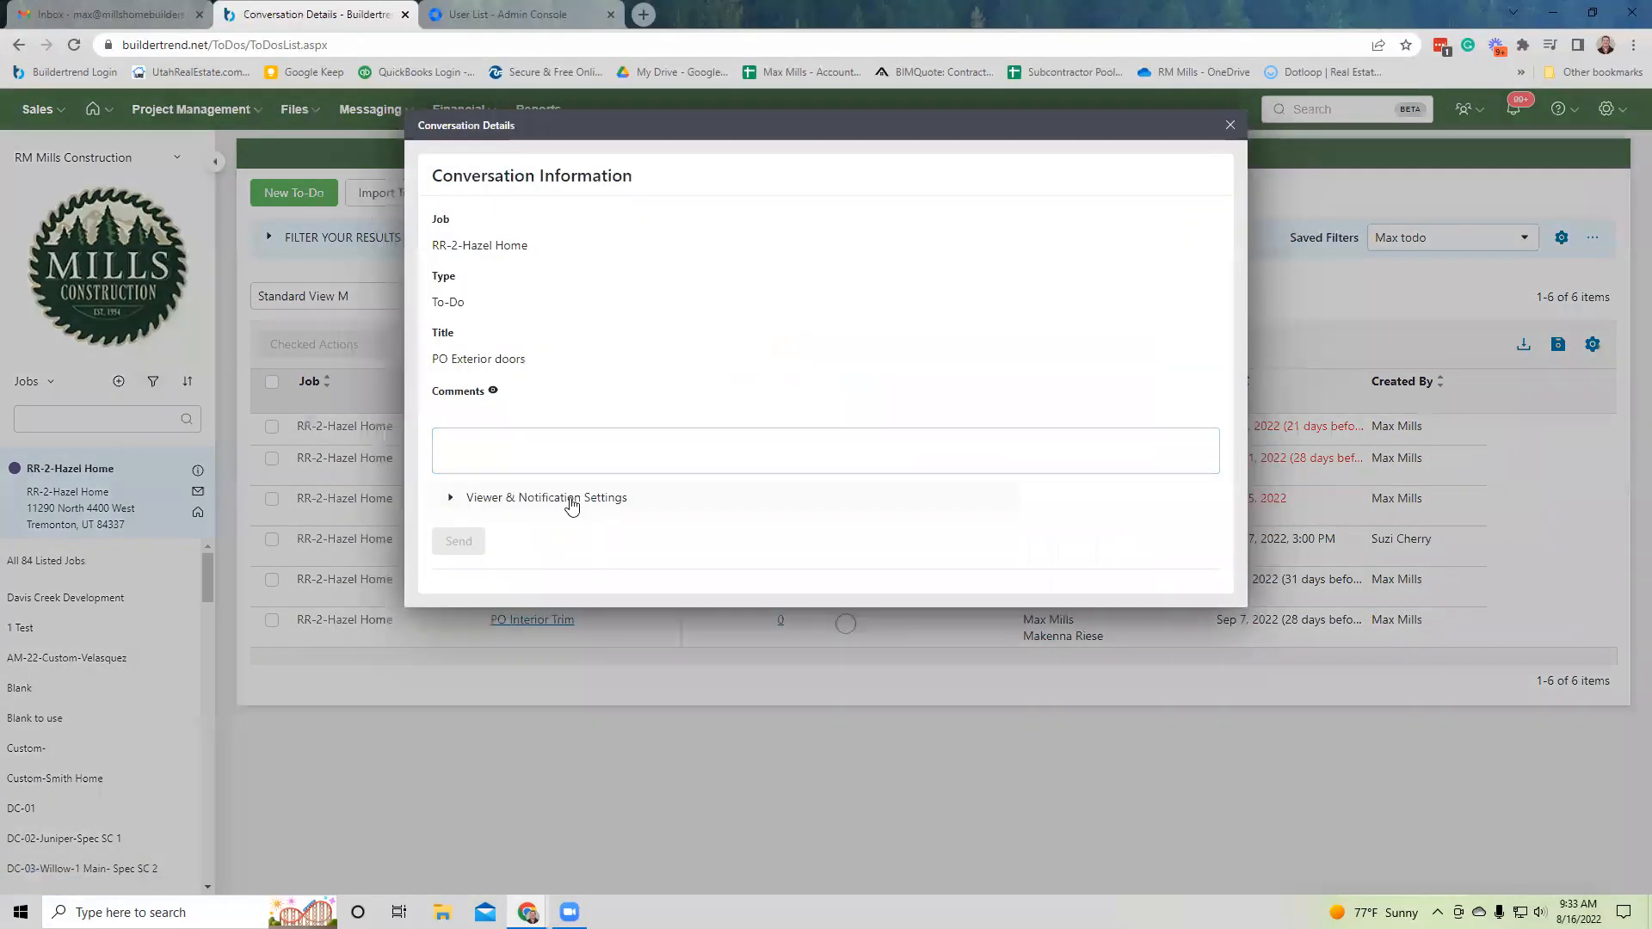
click(569, 499)
click(976, 643)
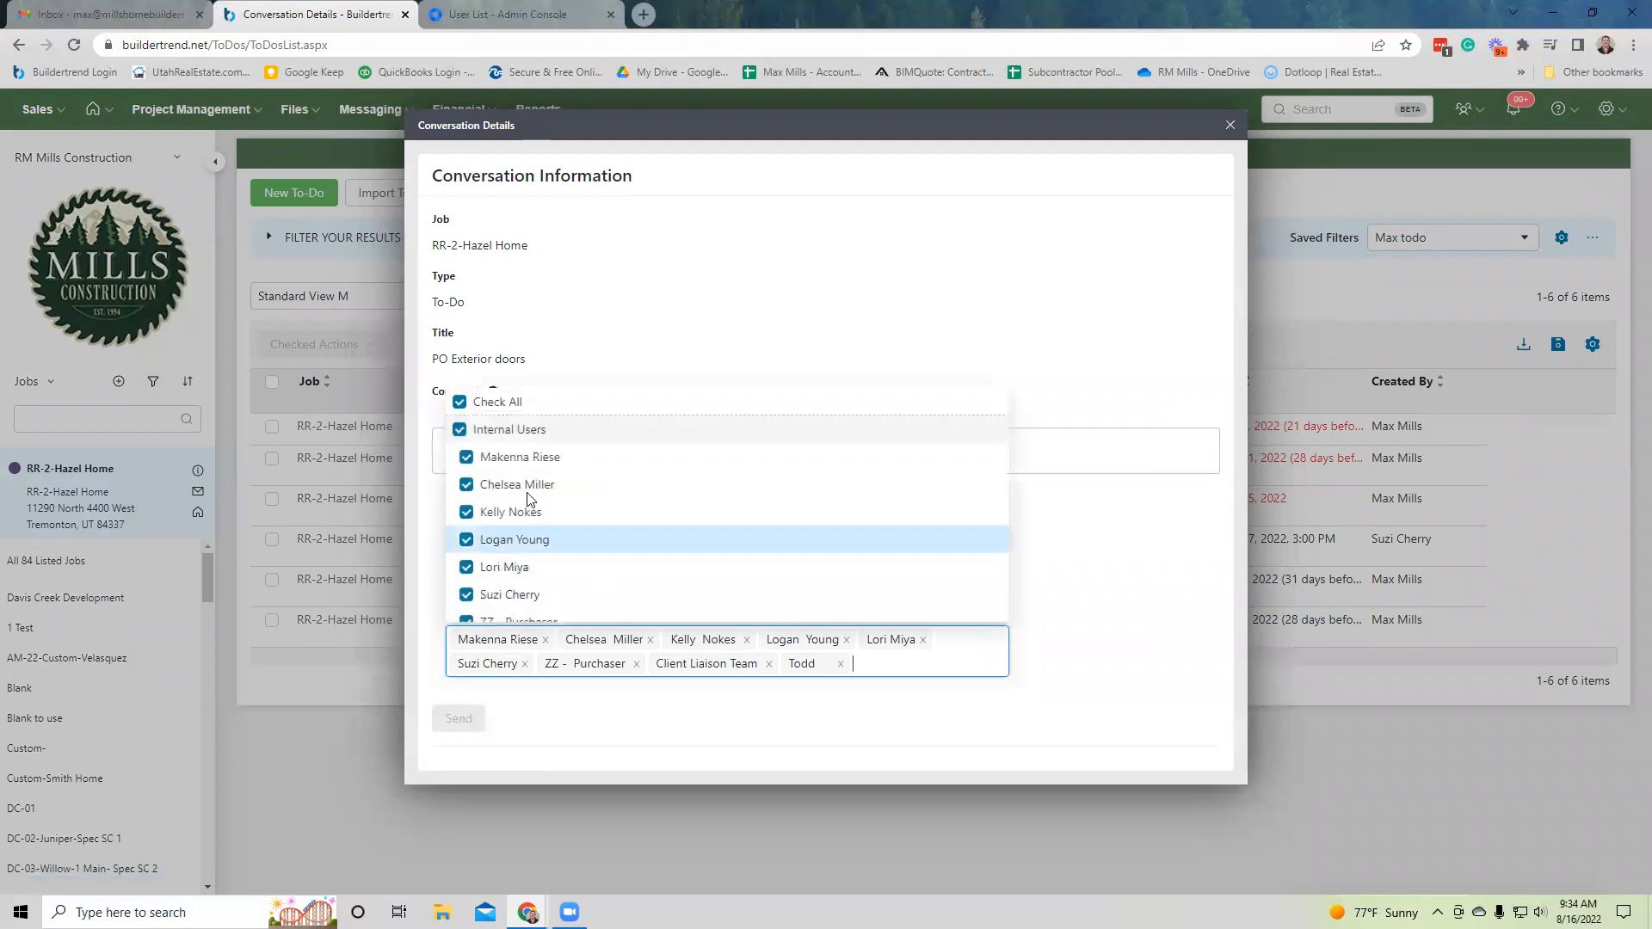
click(462, 404)
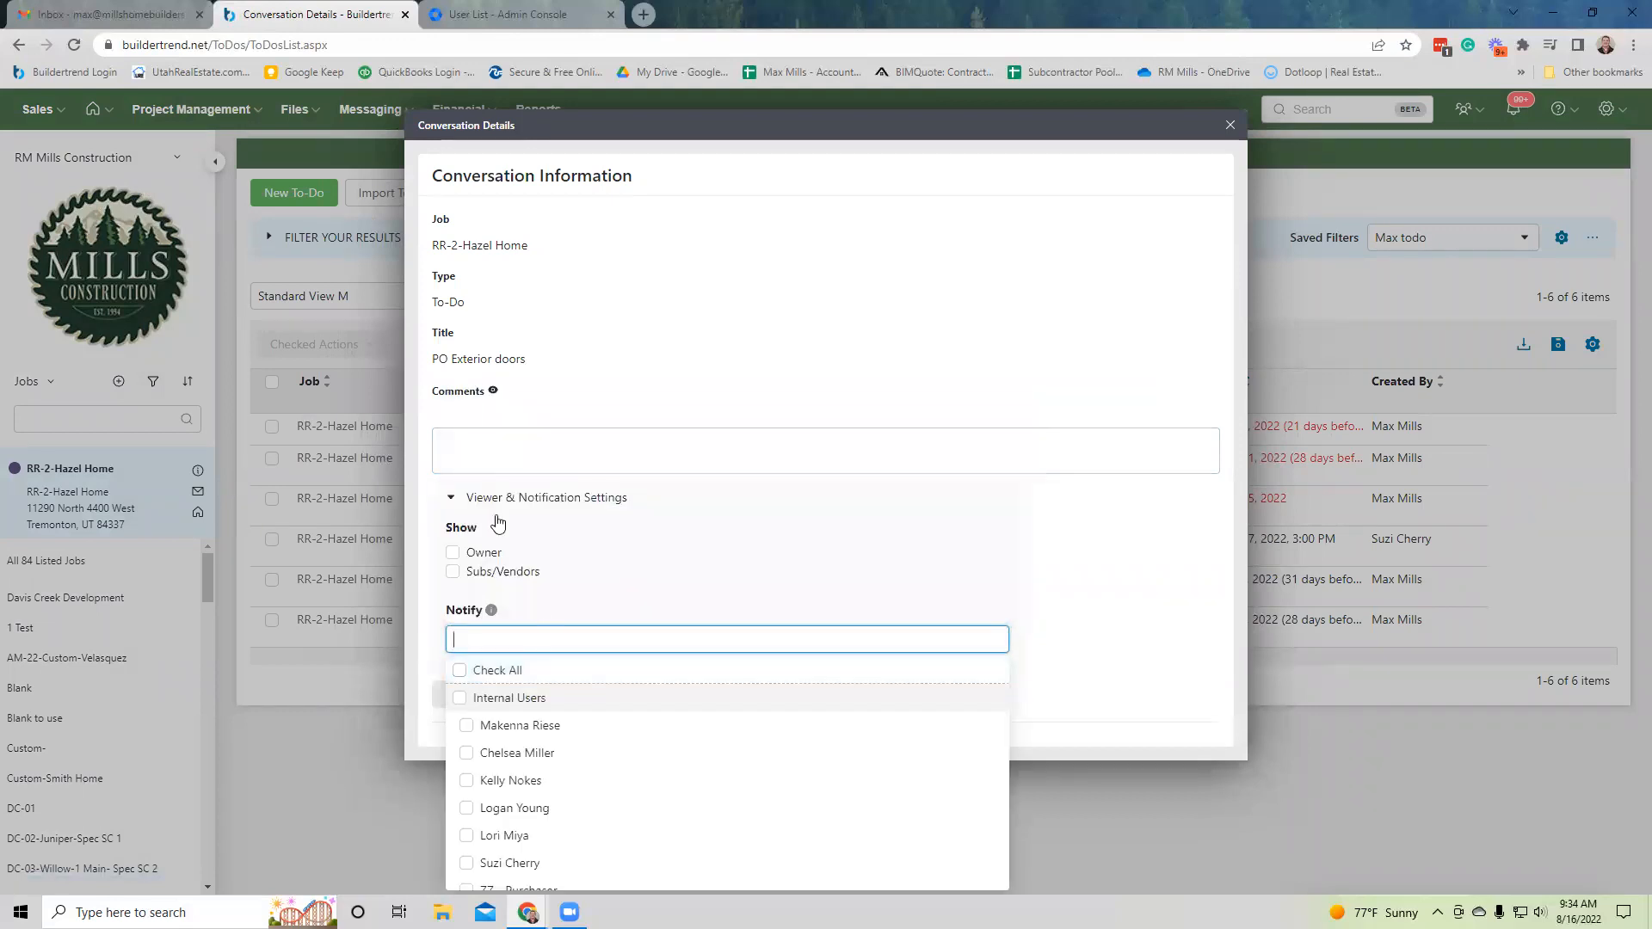
click(538, 626)
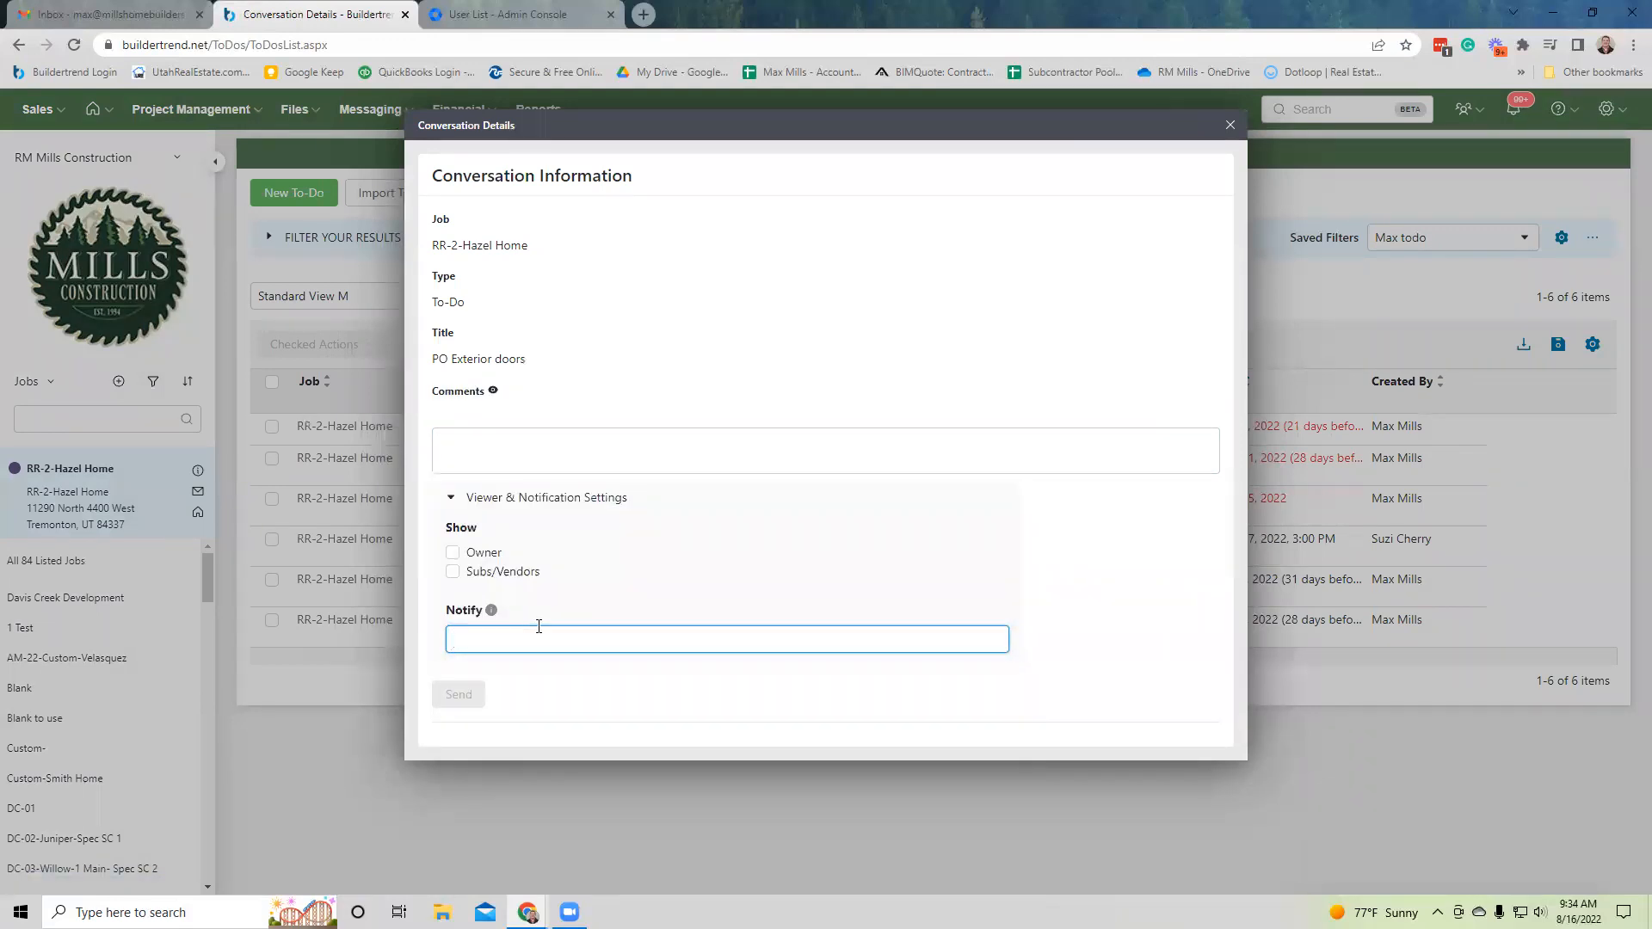
Post a comment on the PO Exterior doors to-do stating that it is waiting on the named colleague to finish selections.
click(505, 447)
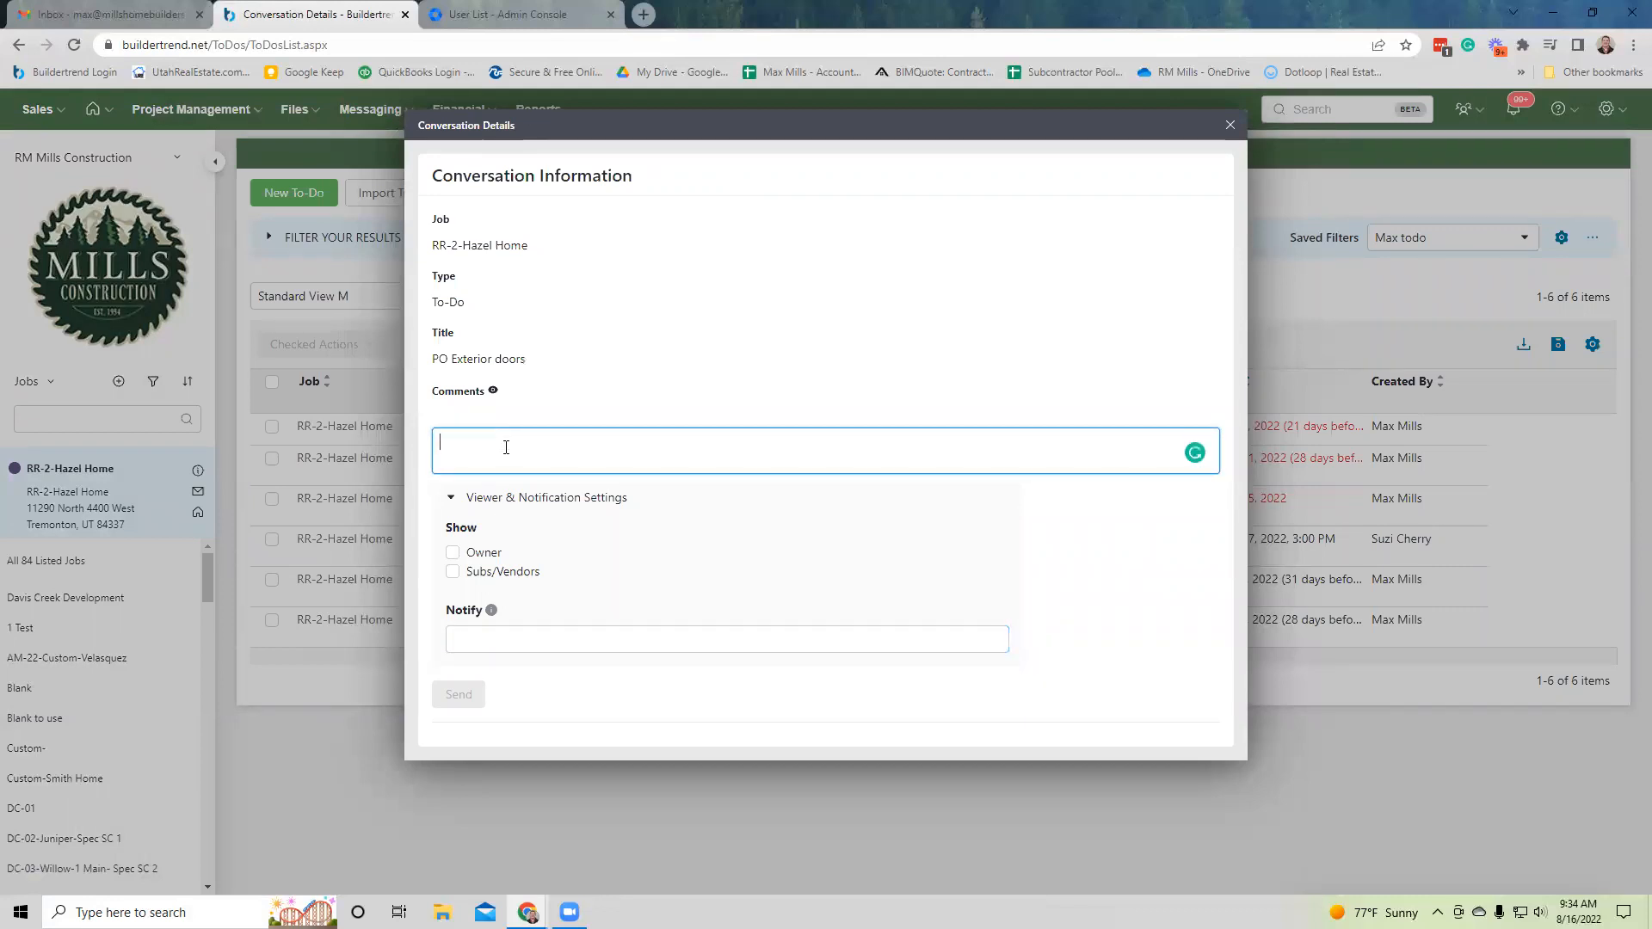
text(Wan)
text(ting)
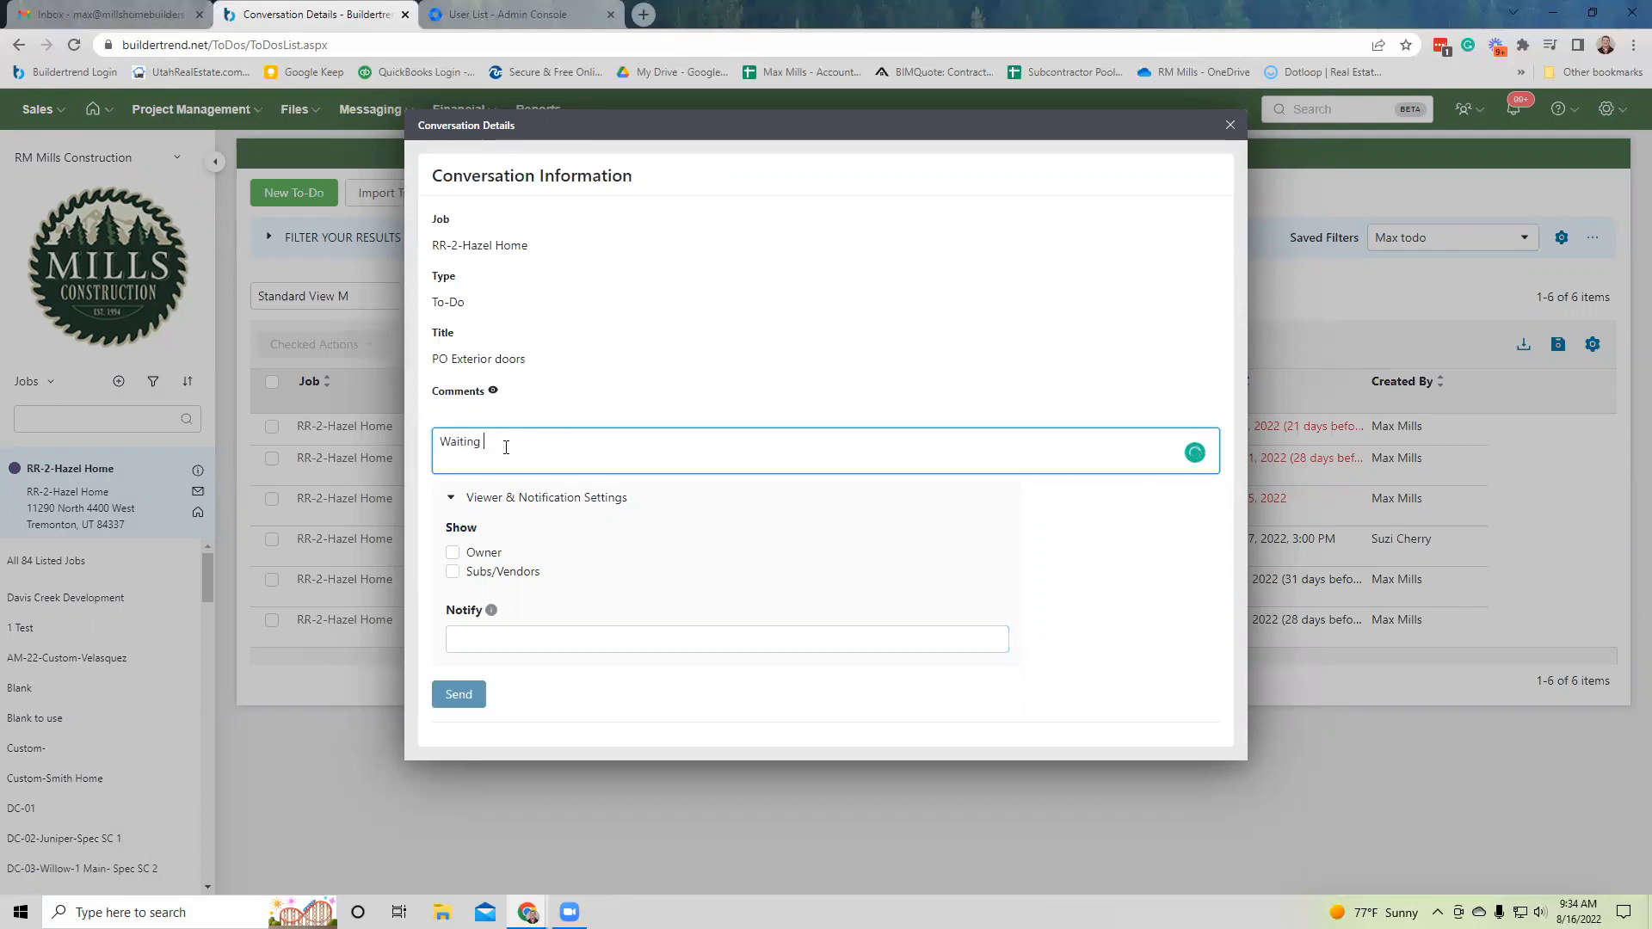
text( on lori to finish selections)
right_click(506, 448)
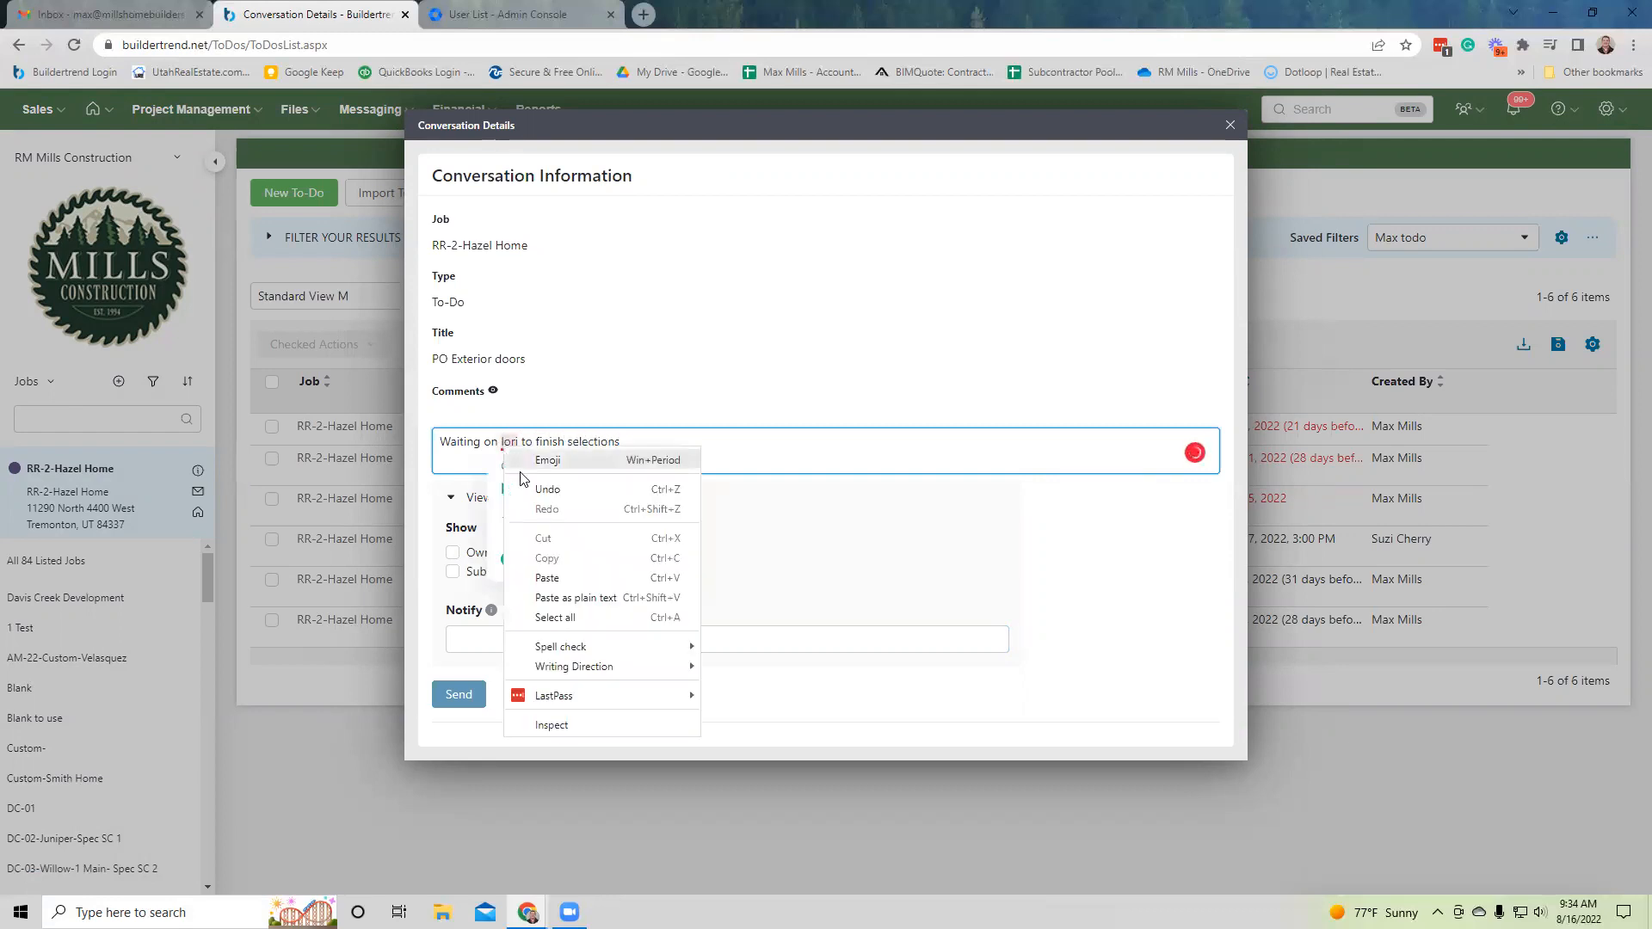
click(509, 457)
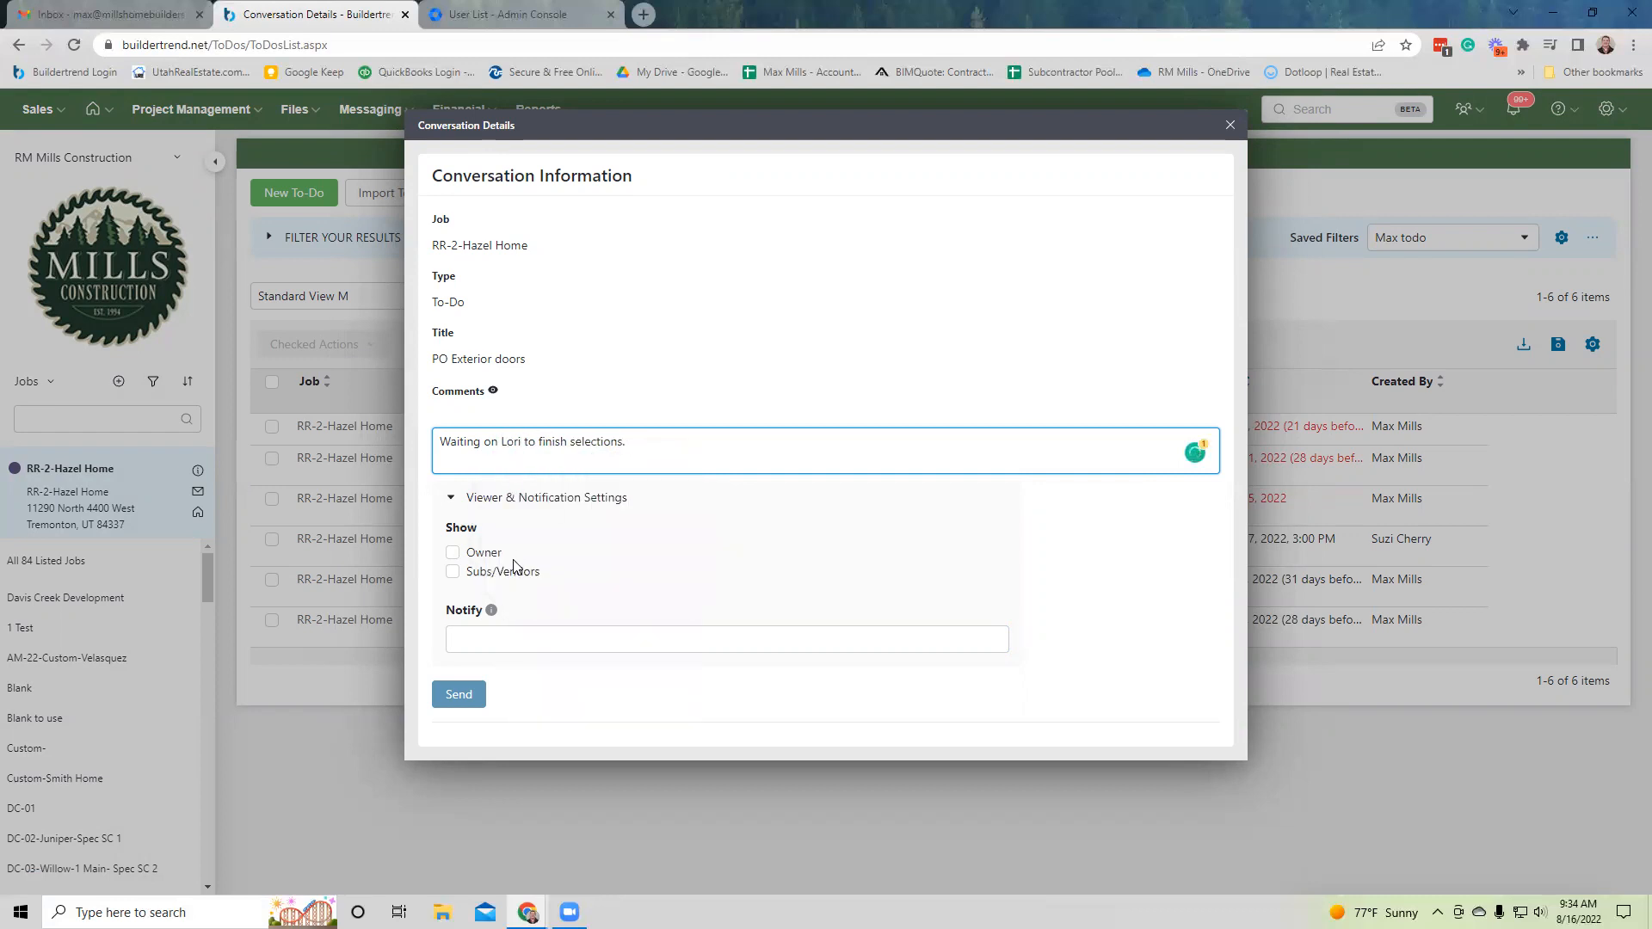
click(465, 693)
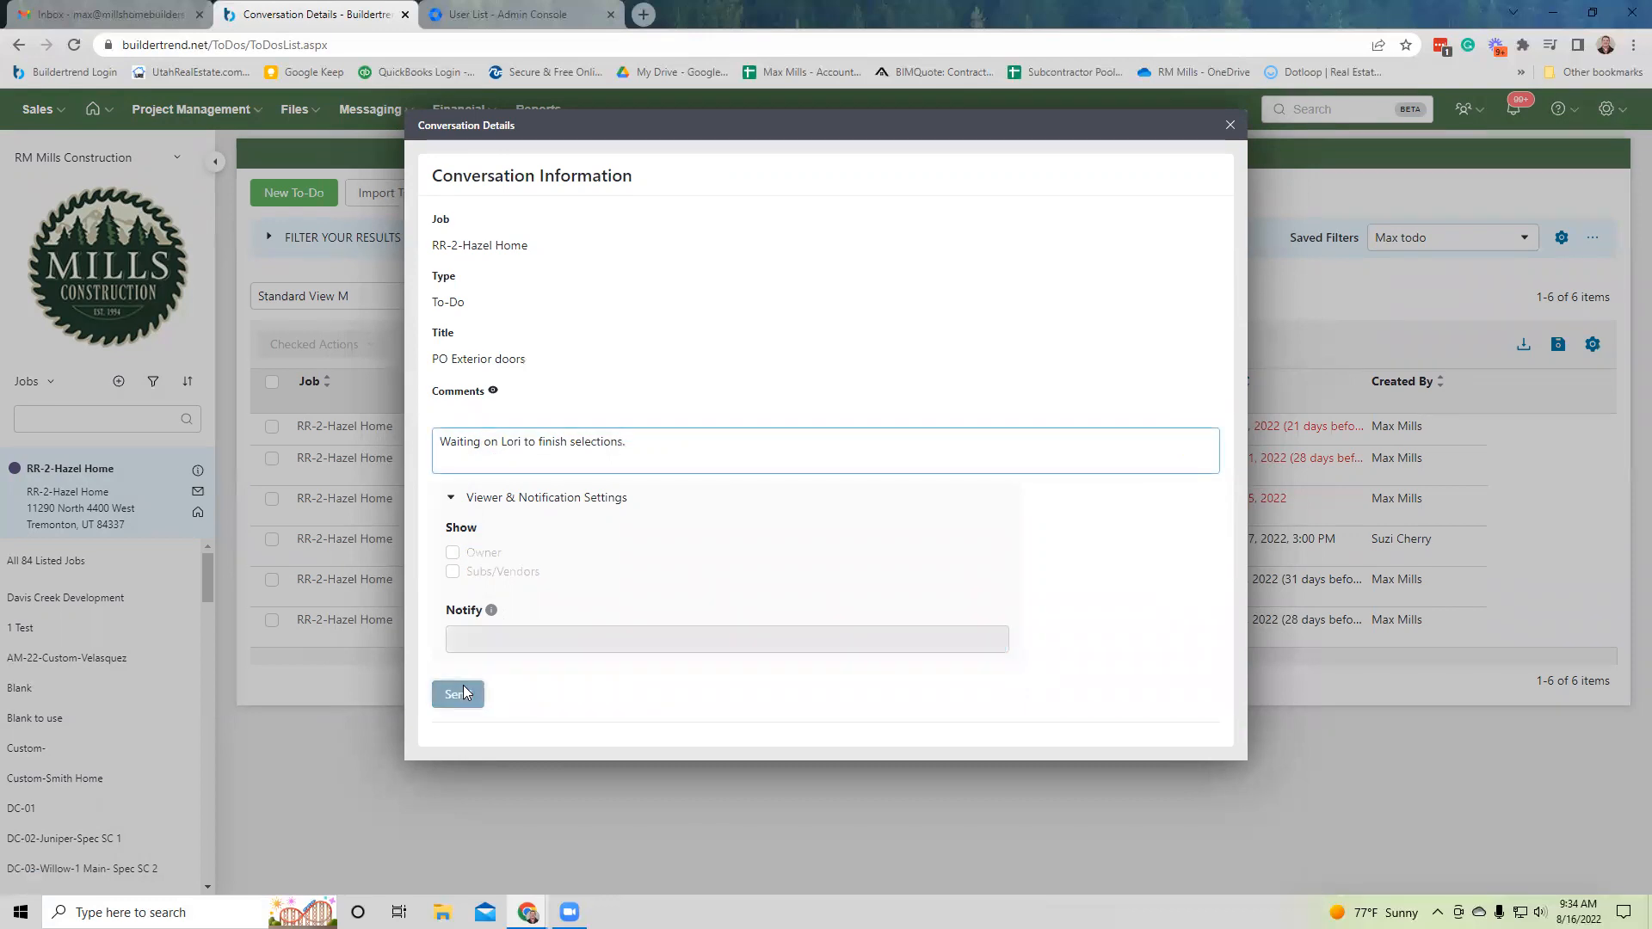
click(1231, 125)
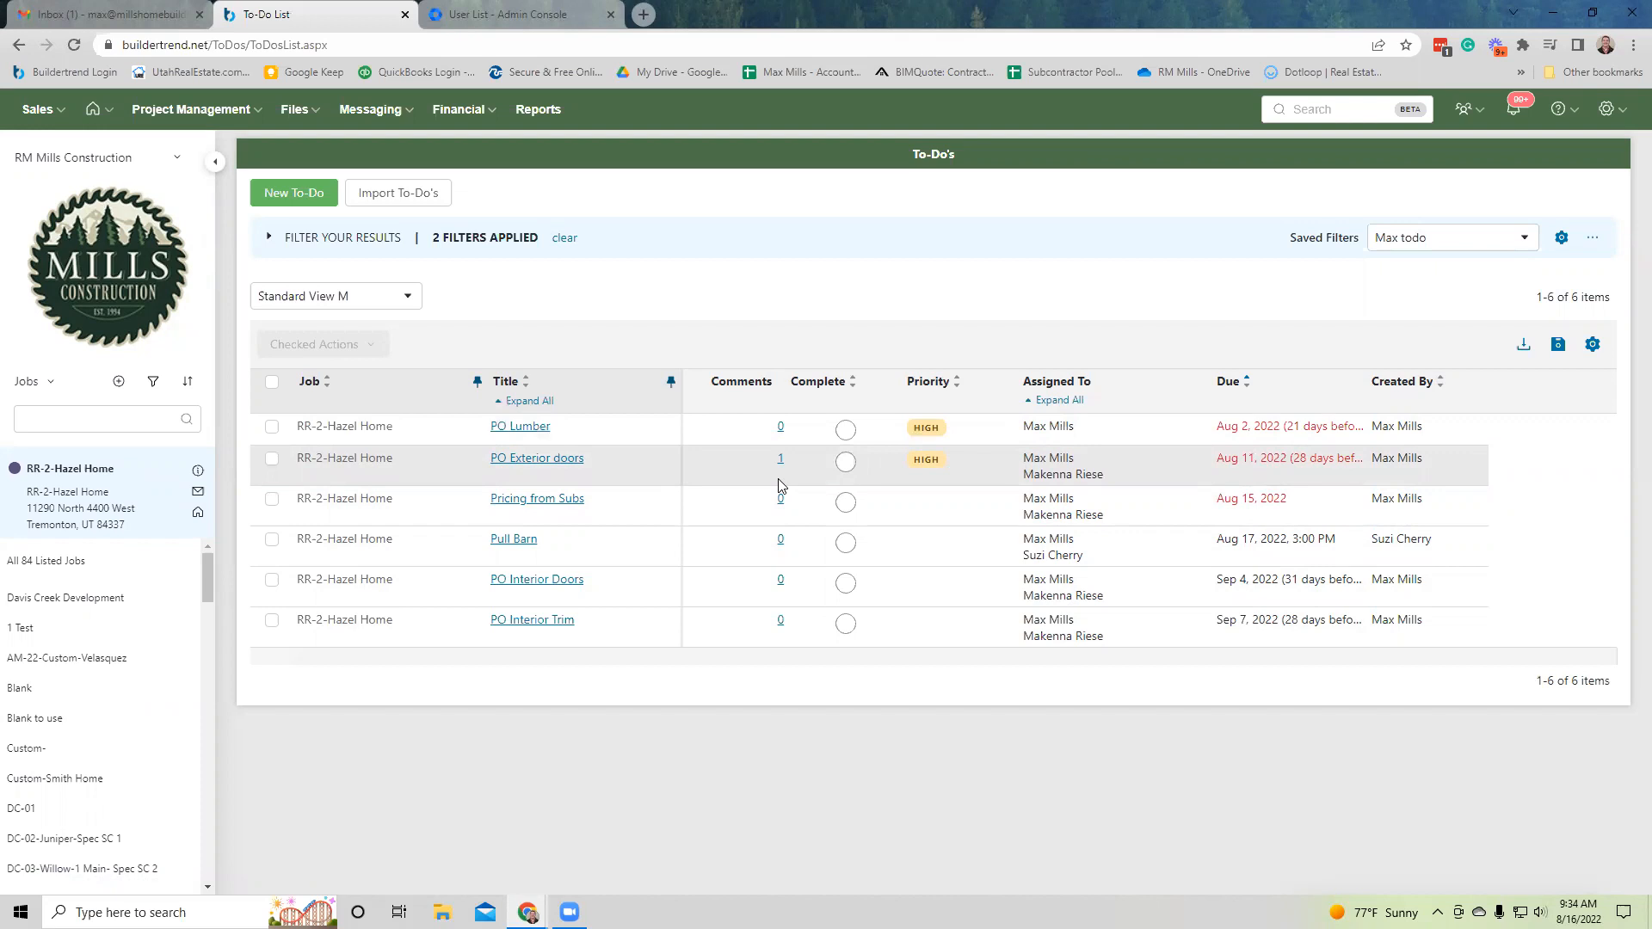
Show the to-dos of all listed jobs and expand the filter options.
key(XF86AudioLowerVolume)
click(111, 564)
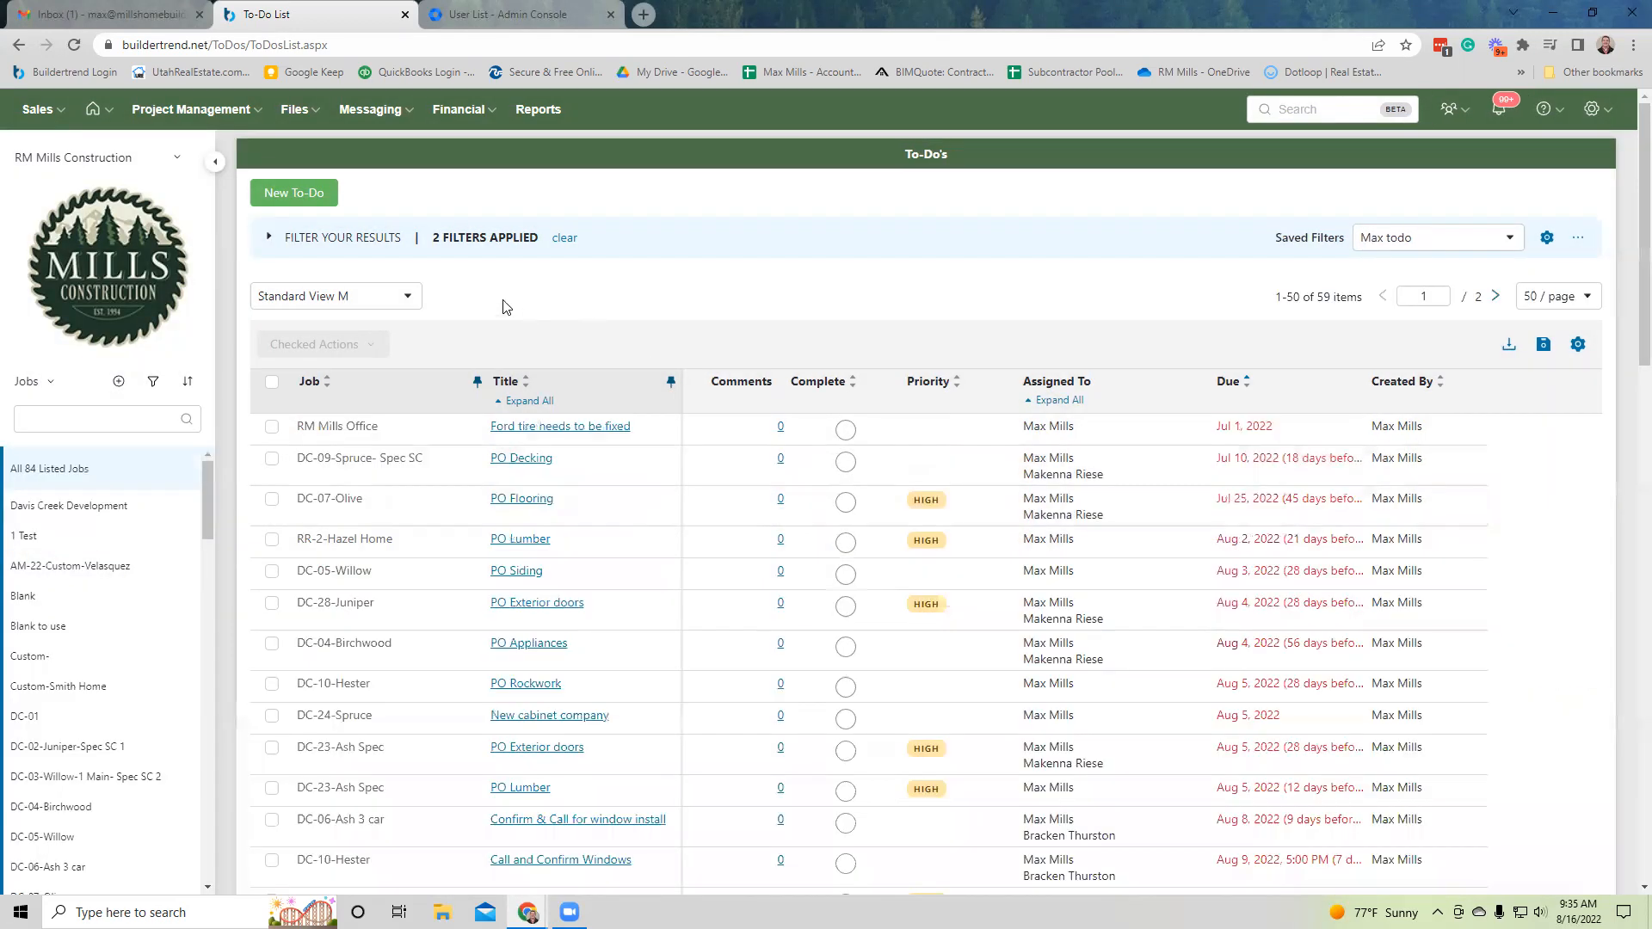
click(274, 255)
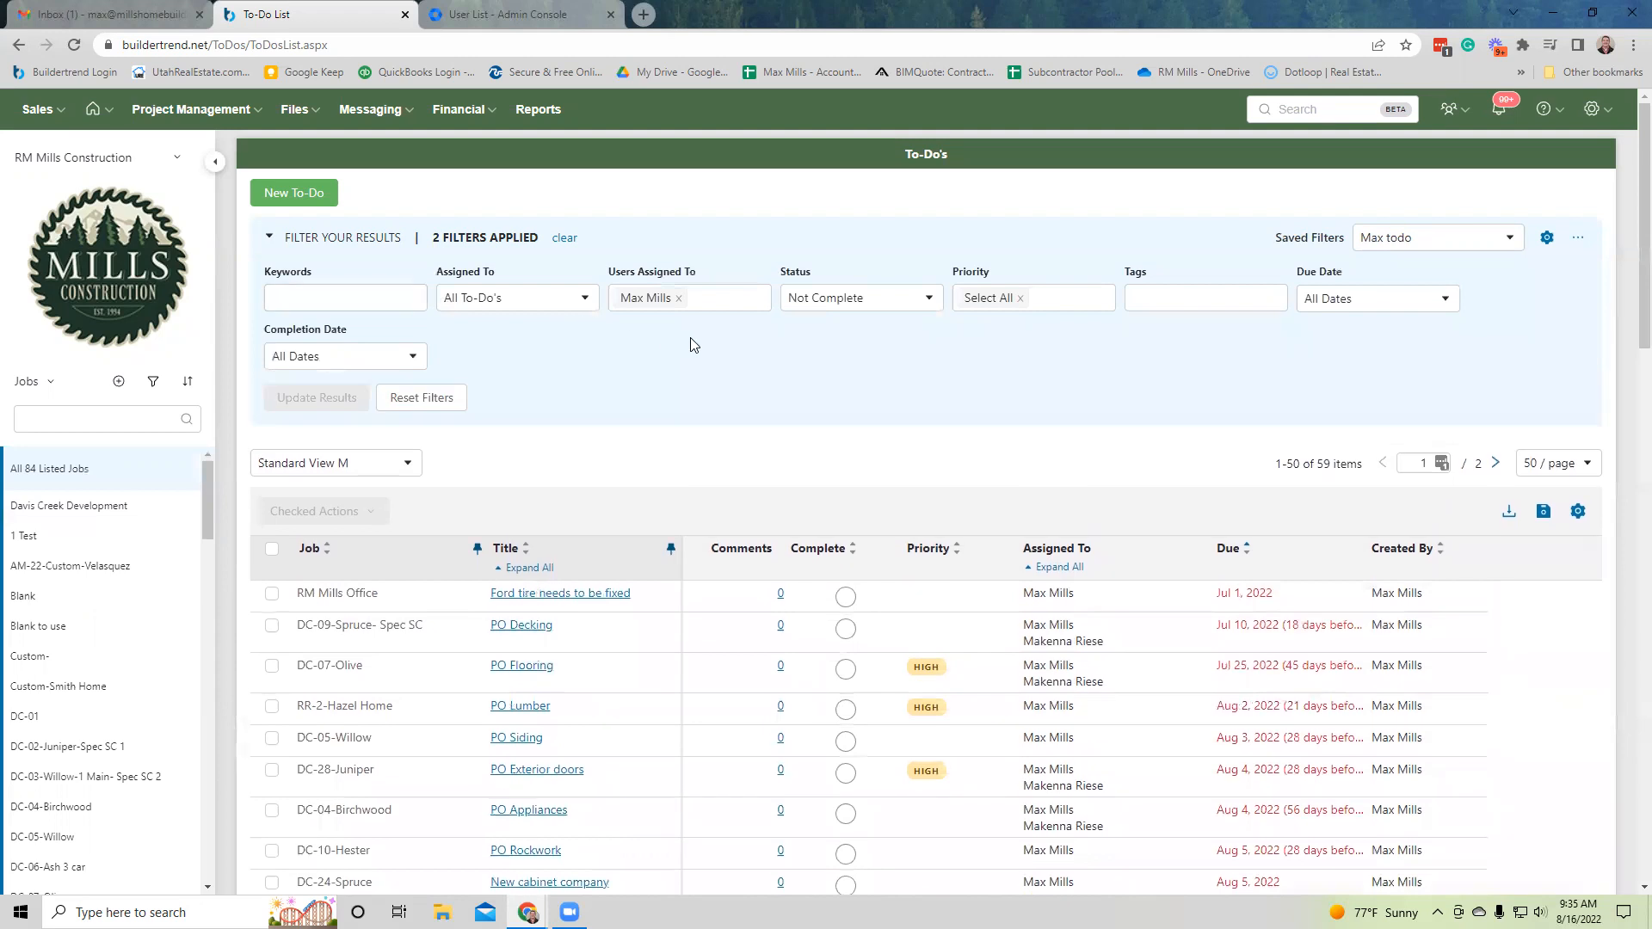
Open the DC-18-Hester to-do PO Exterior doors and copy the status entry dated 08.15.2022 from its notes.
scroll(760, 416, down, 5)
scroll(875, 471, down, 3)
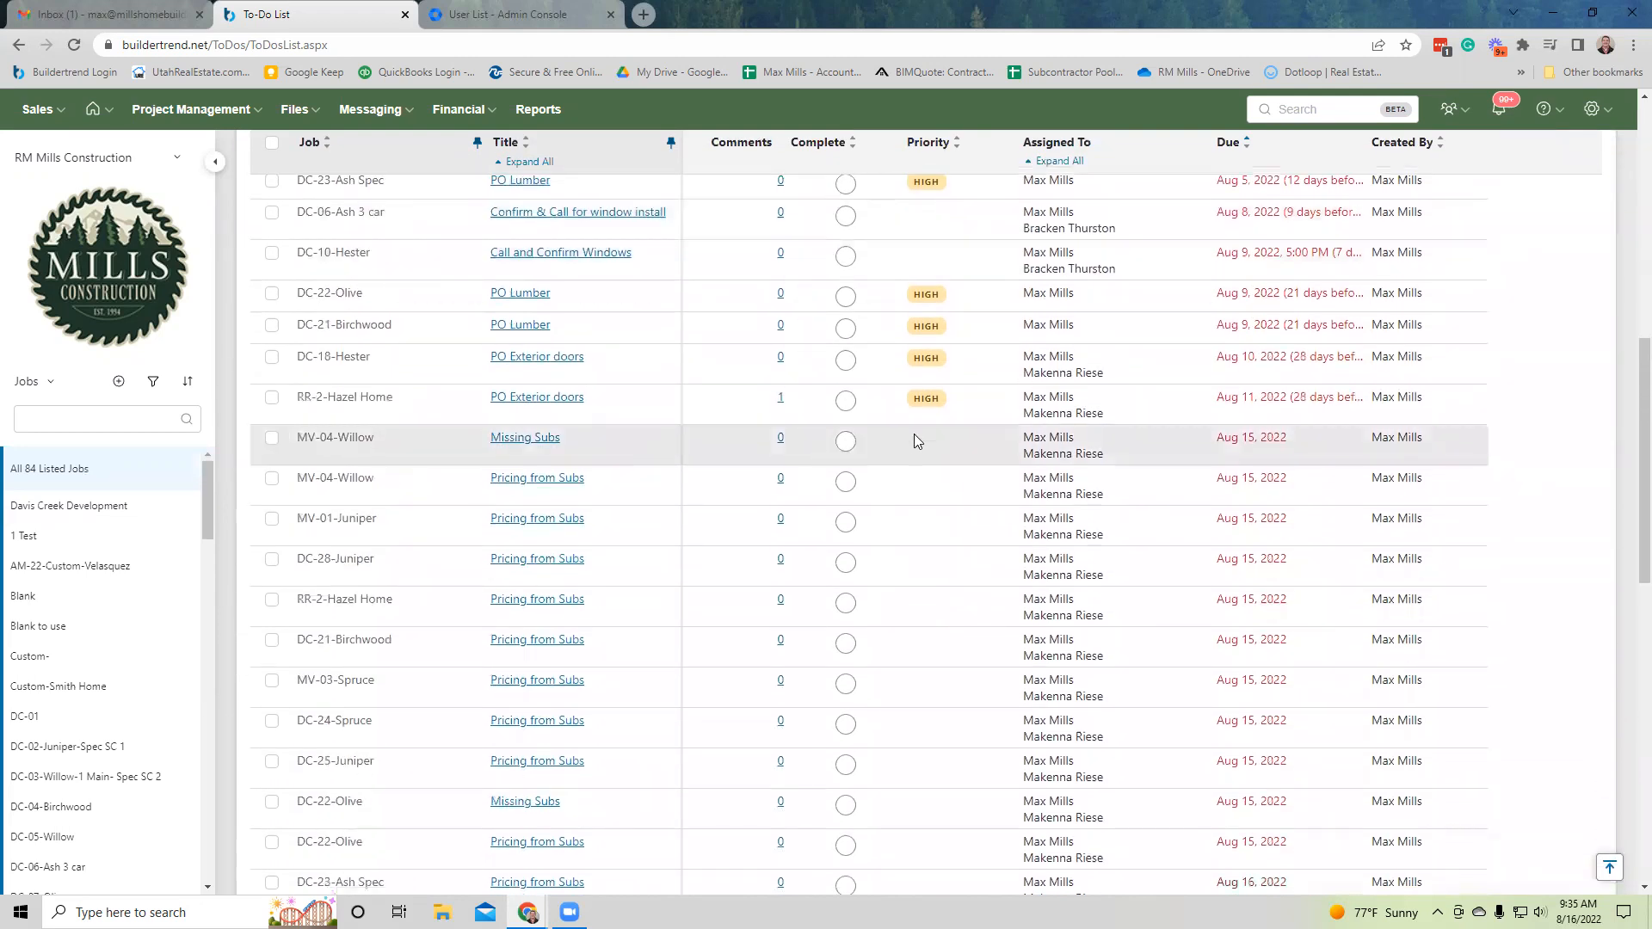
scroll(881, 520, up, 1)
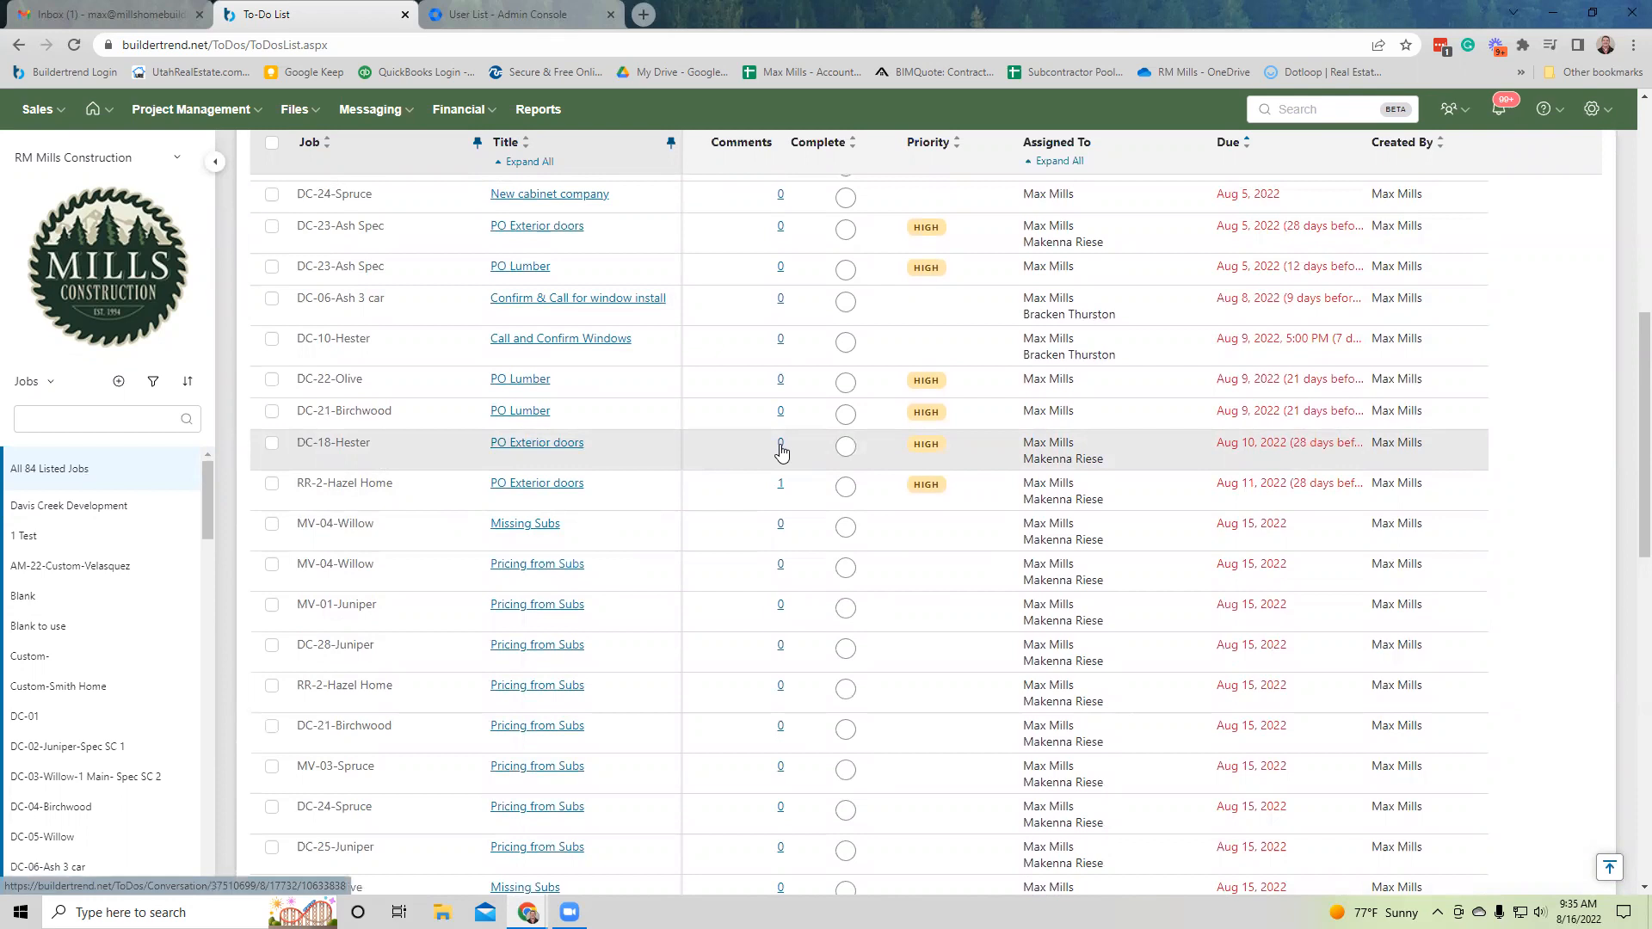
scroll(781, 451, up, 4)
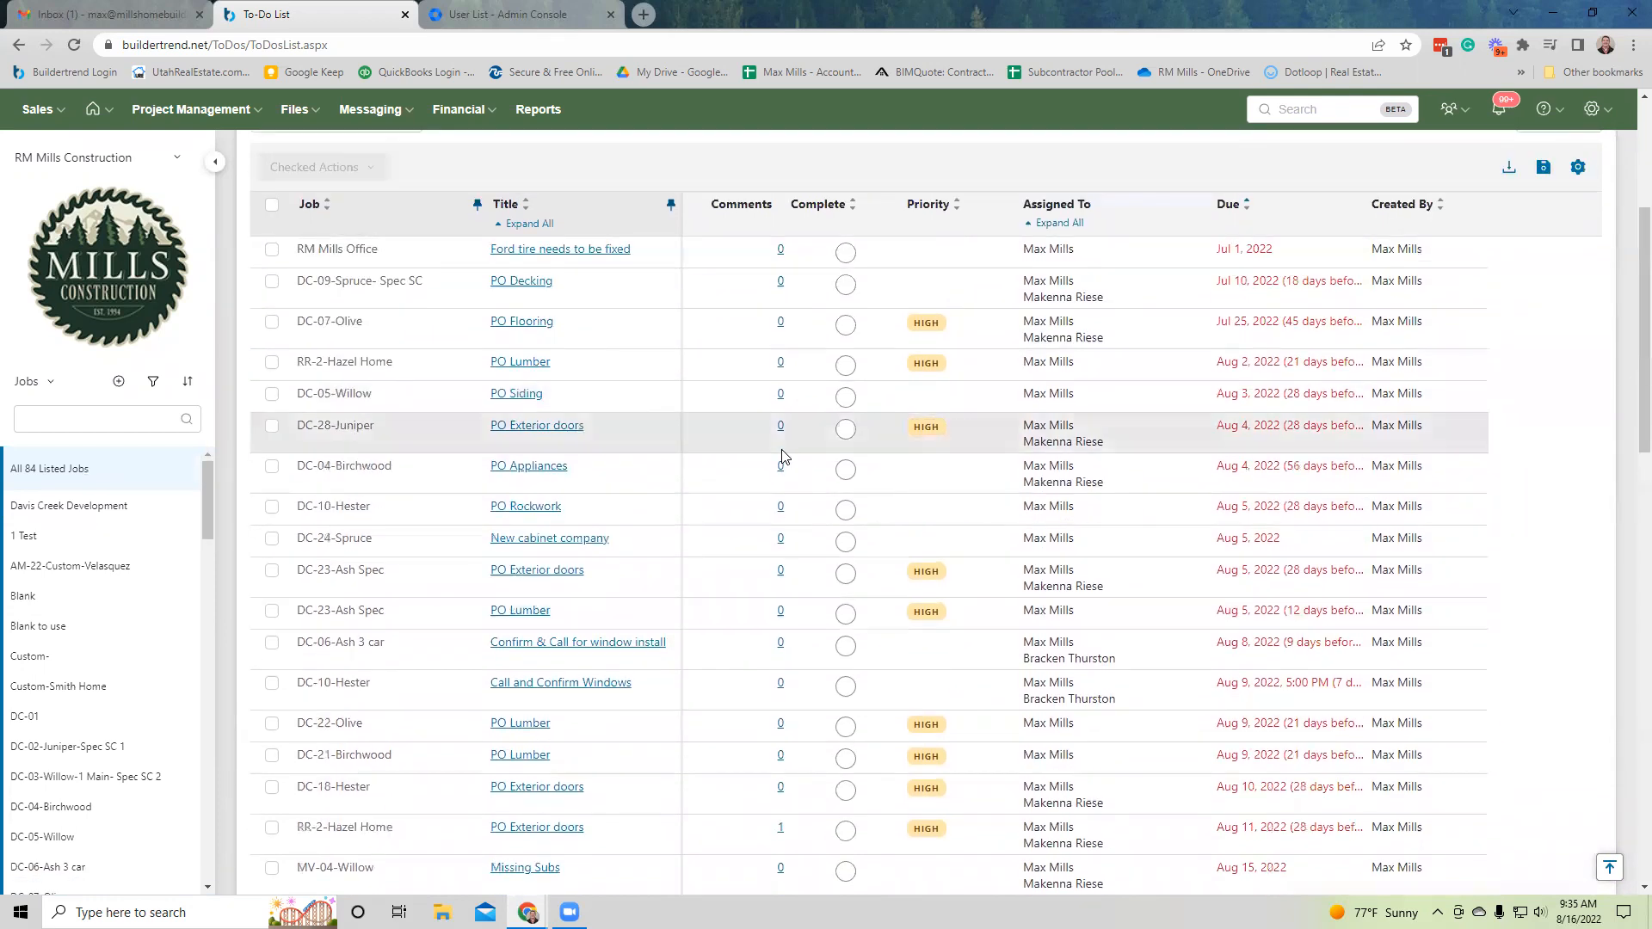
scroll(781, 457, down, 5)
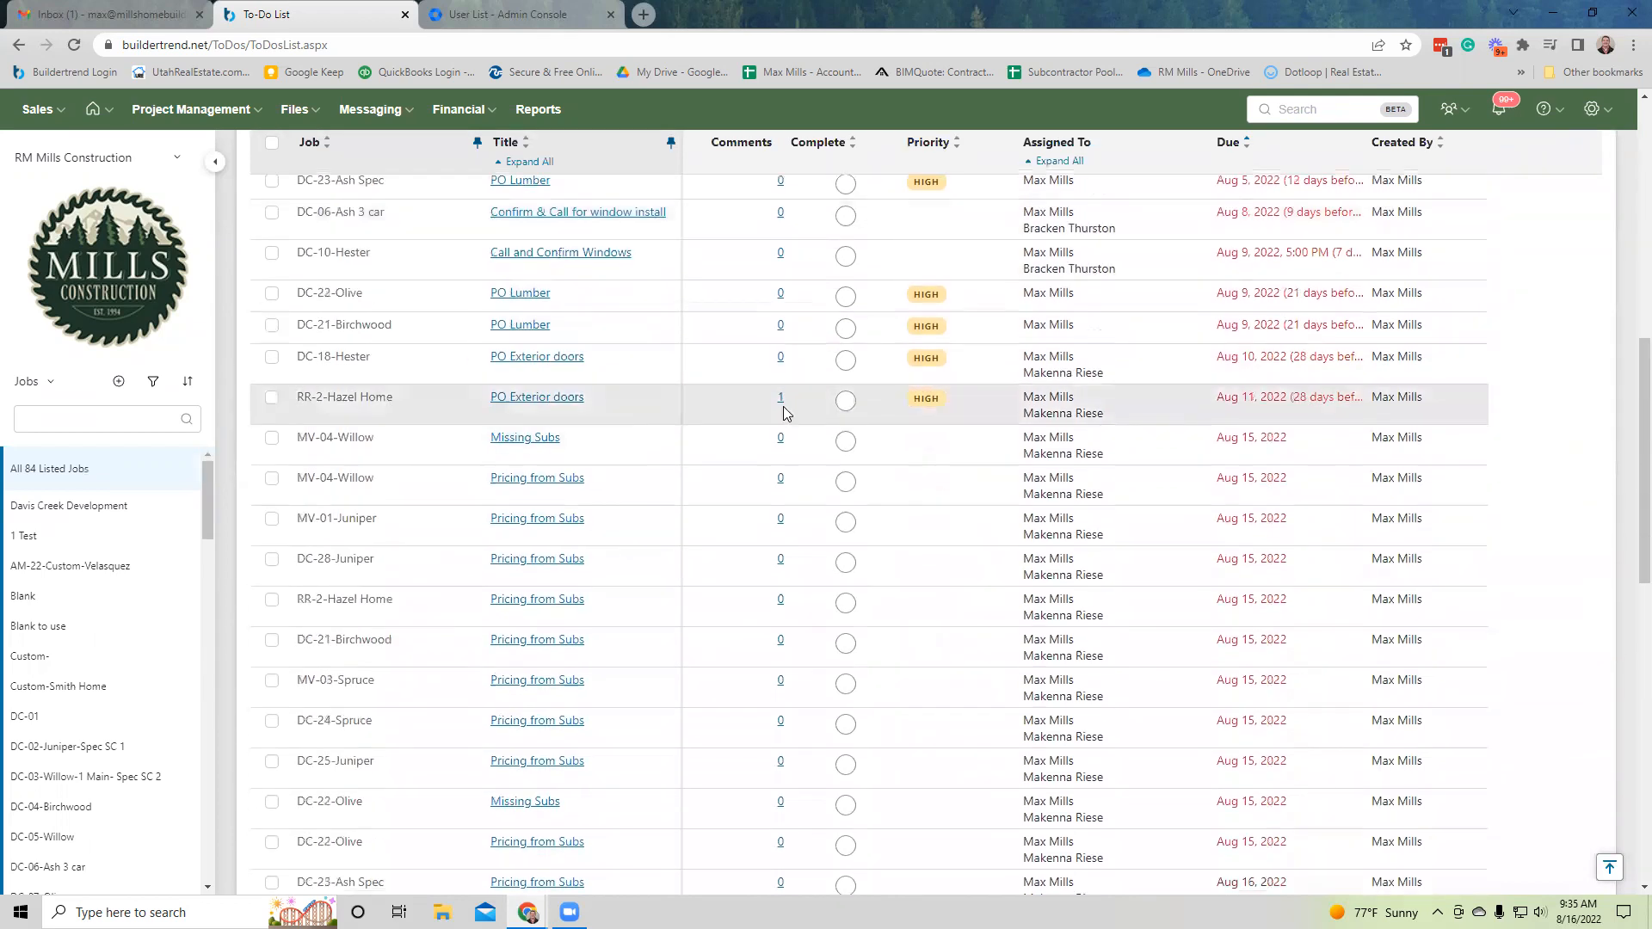
click(540, 358)
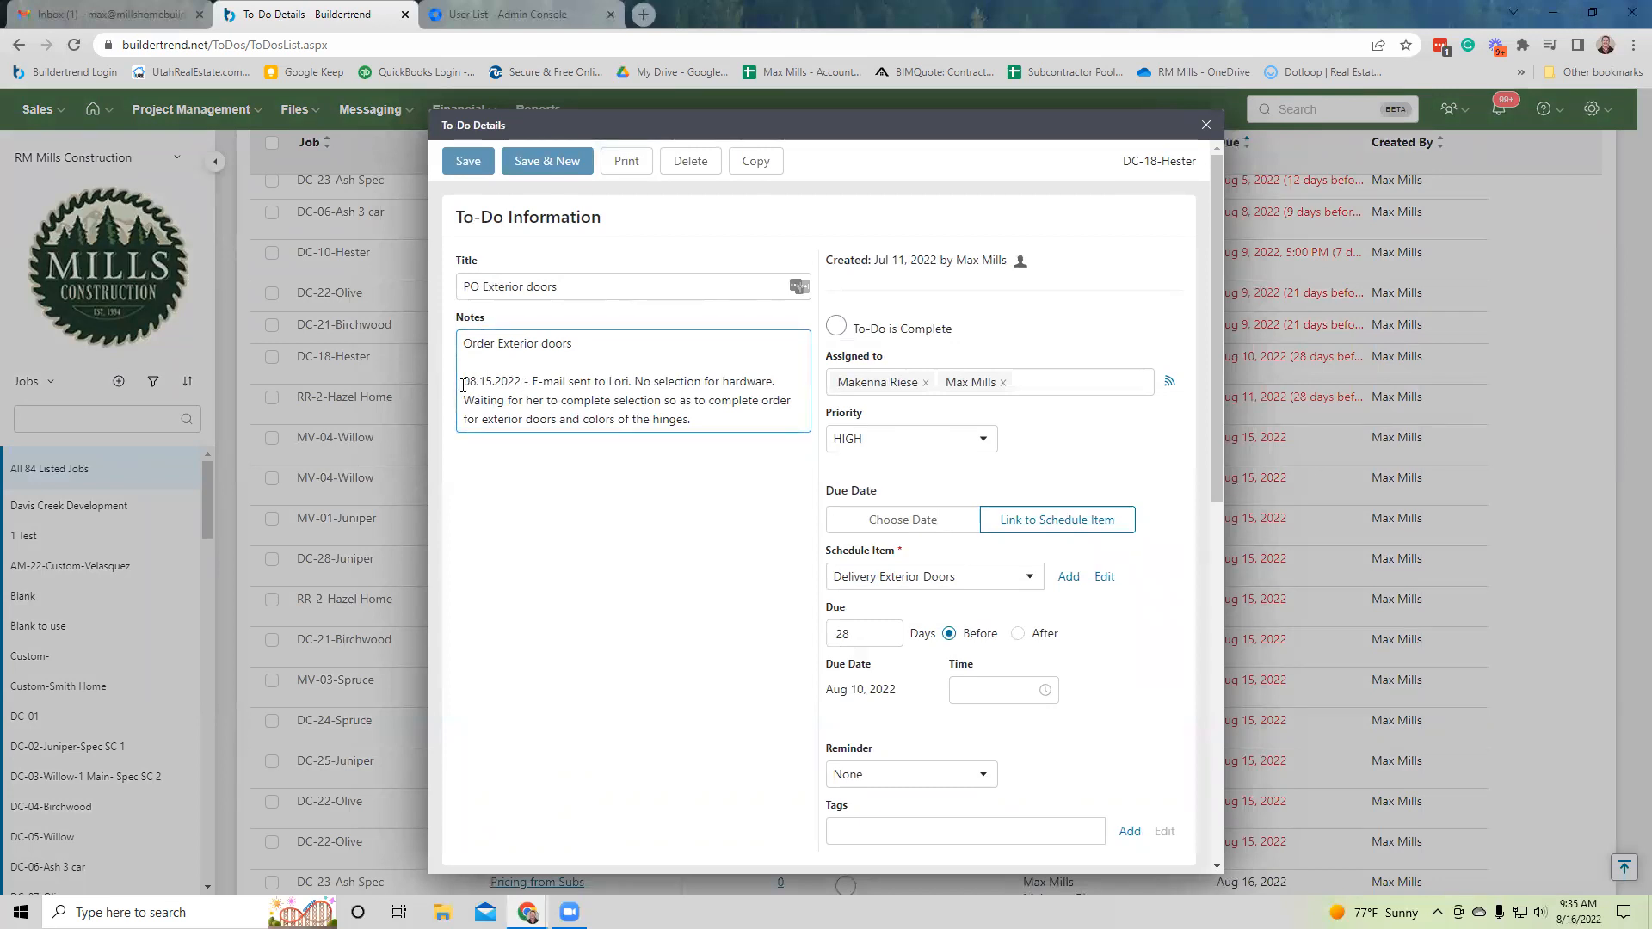
drag(462, 382, 701, 417)
key(ctrl+c)
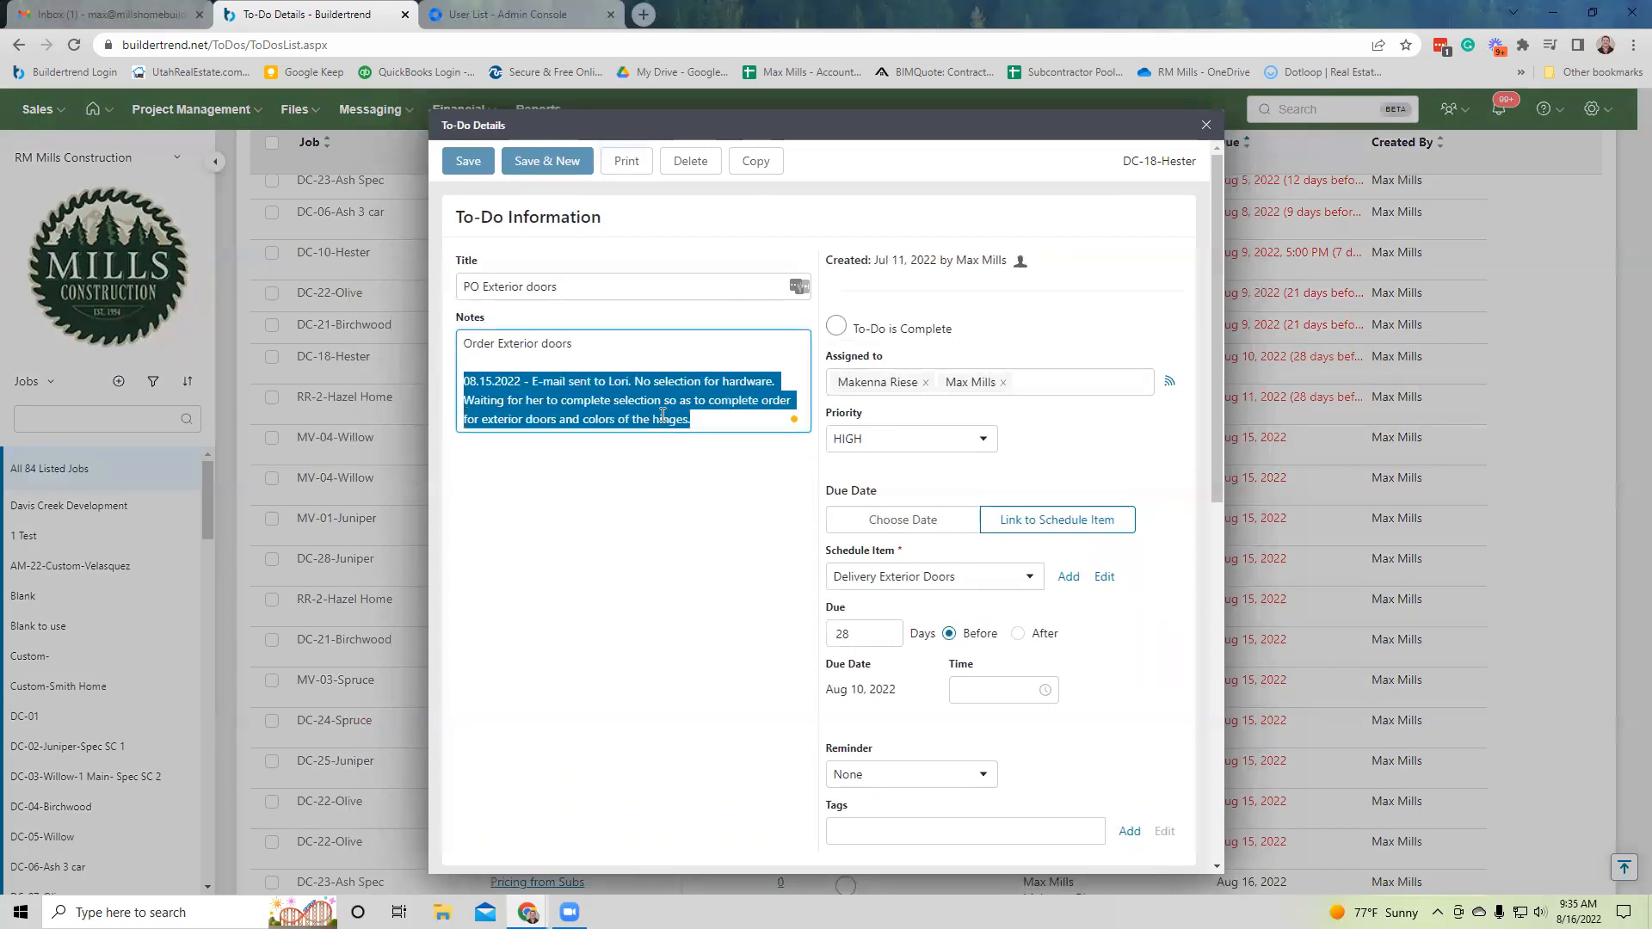
Paste the copied status entry into the to-do's comment and remove the leading date 08.15.2022 from it.
scroll(694, 417, down, 9)
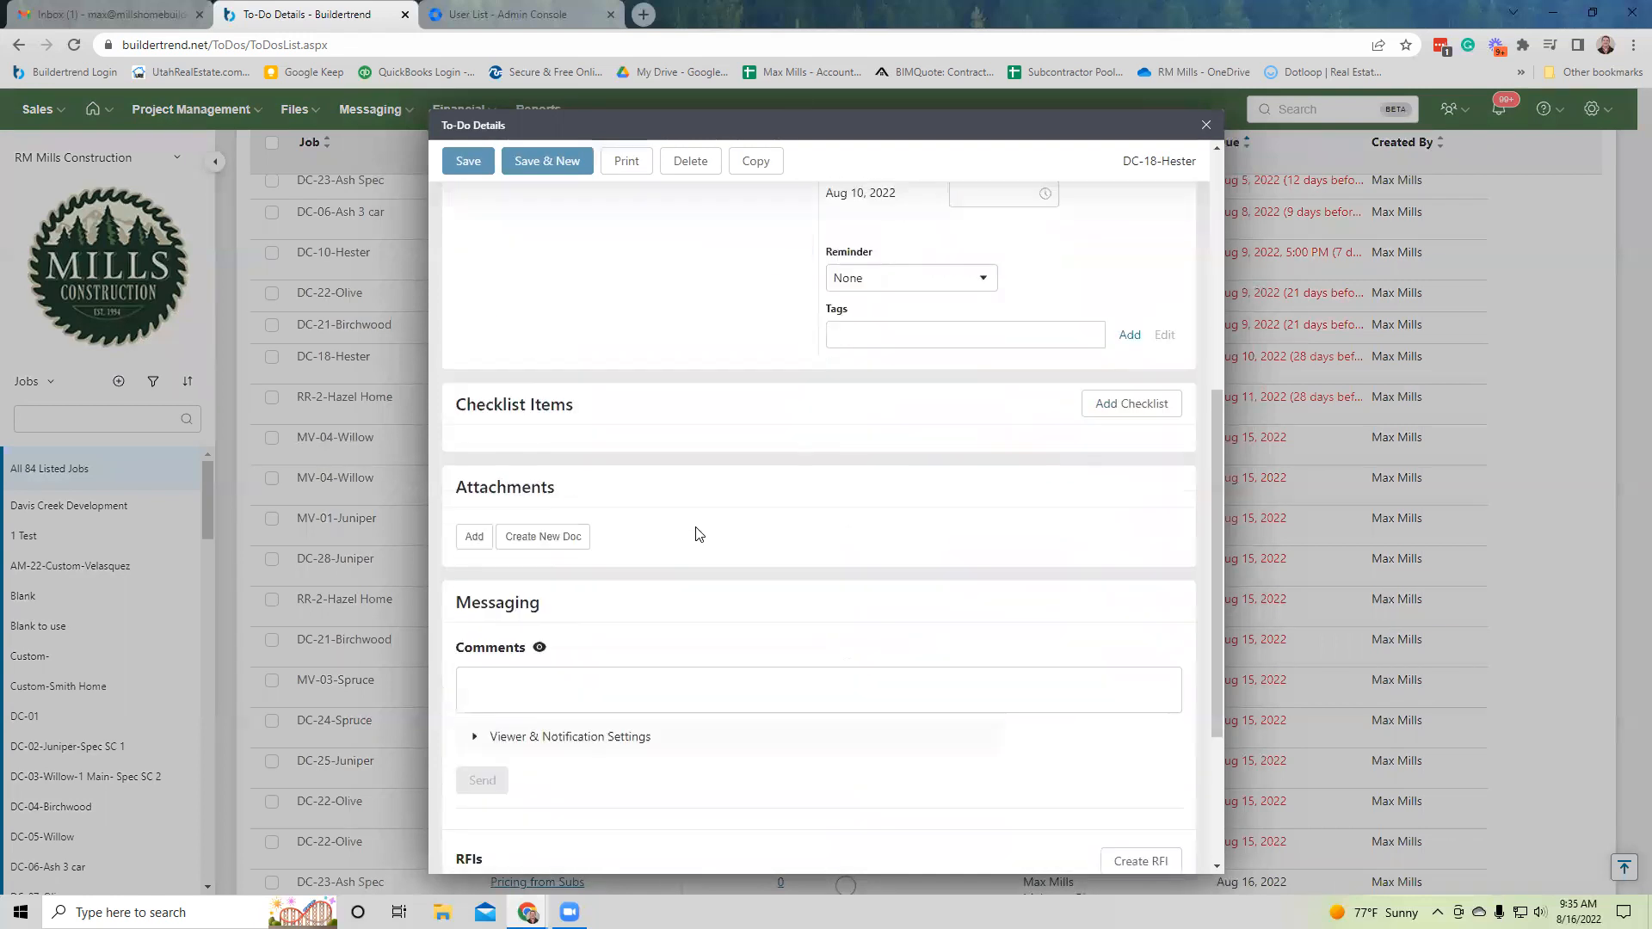
click(611, 453)
scroll(611, 455, up, 10)
click(500, 380)
scroll(528, 400, down, 10)
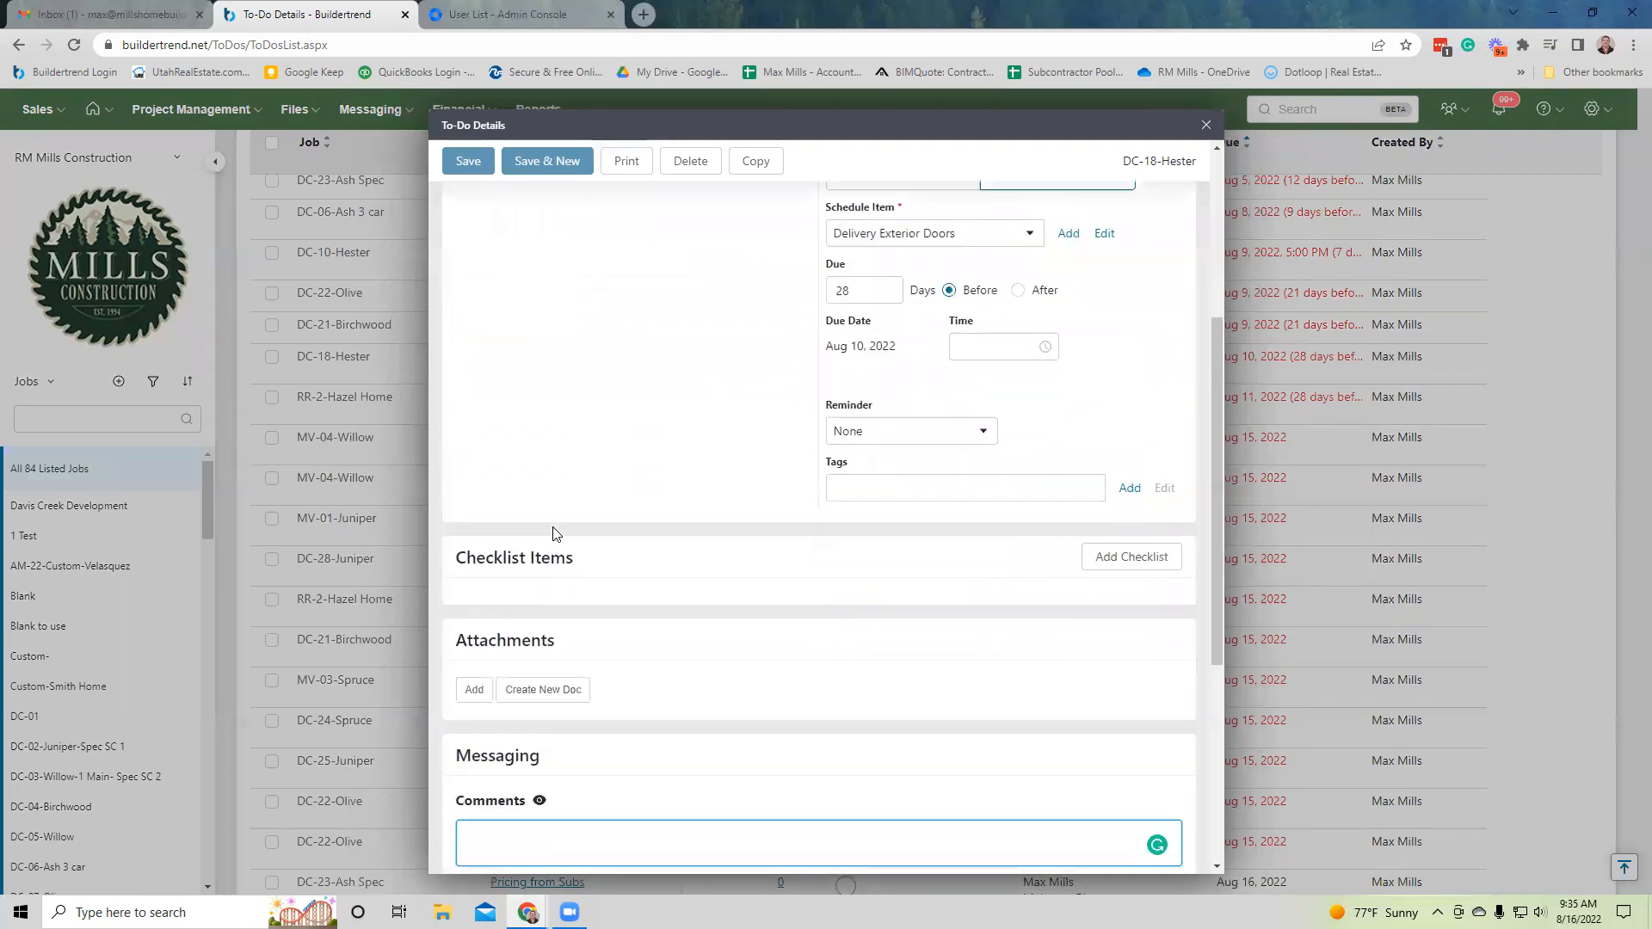
key(ctrl+v)
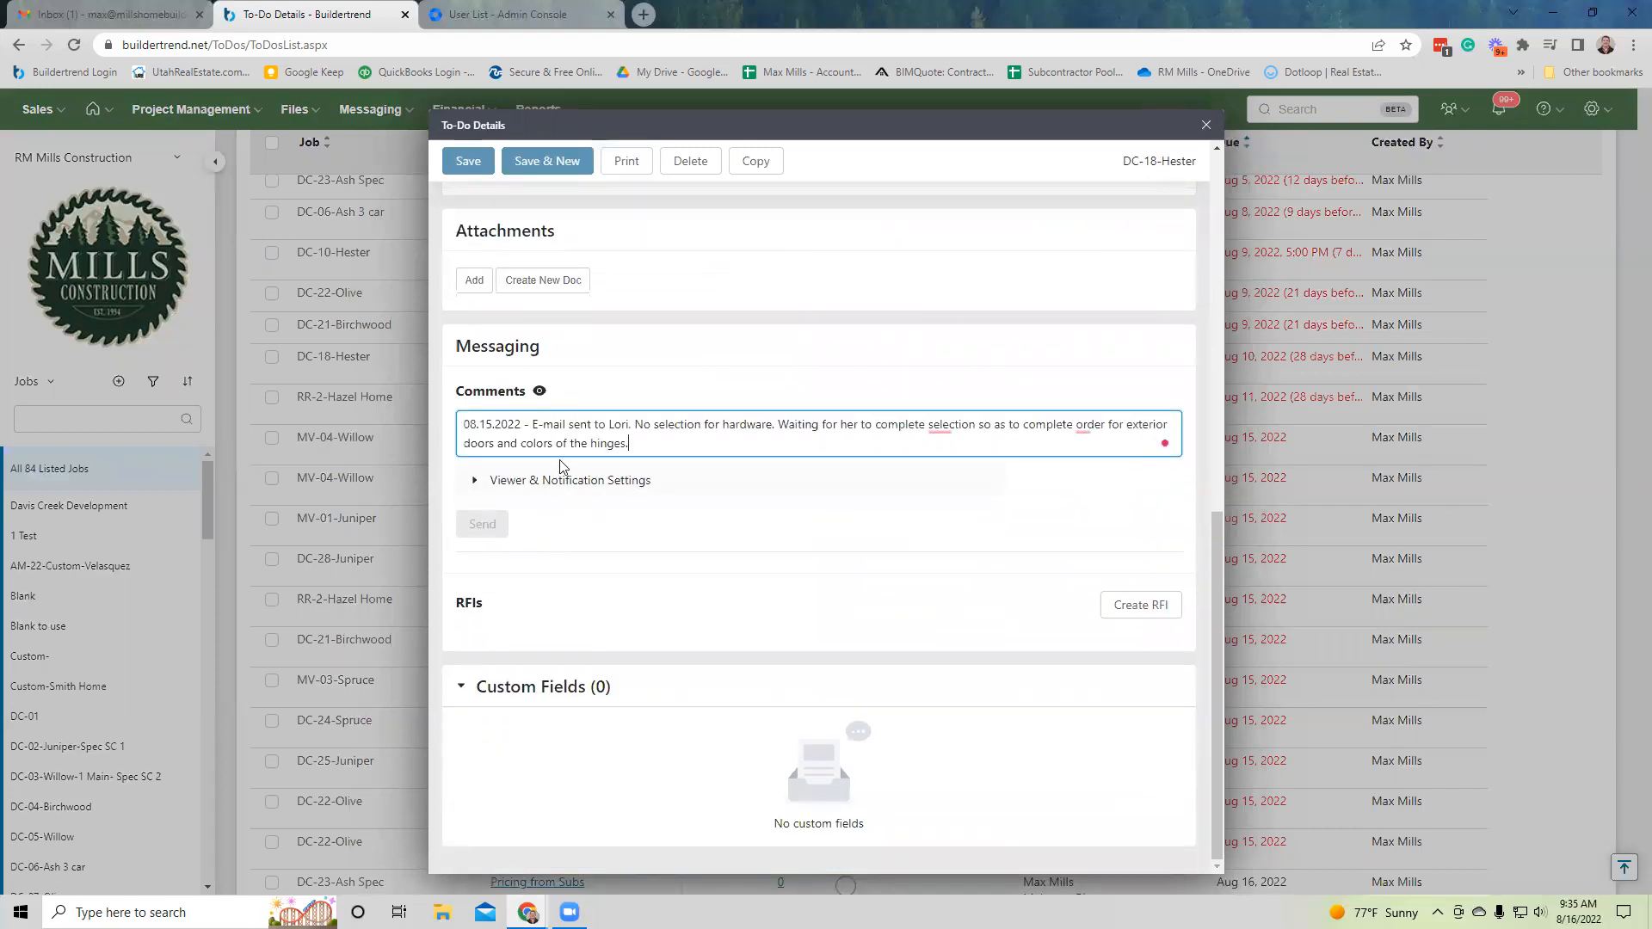
drag(532, 424, 435, 419)
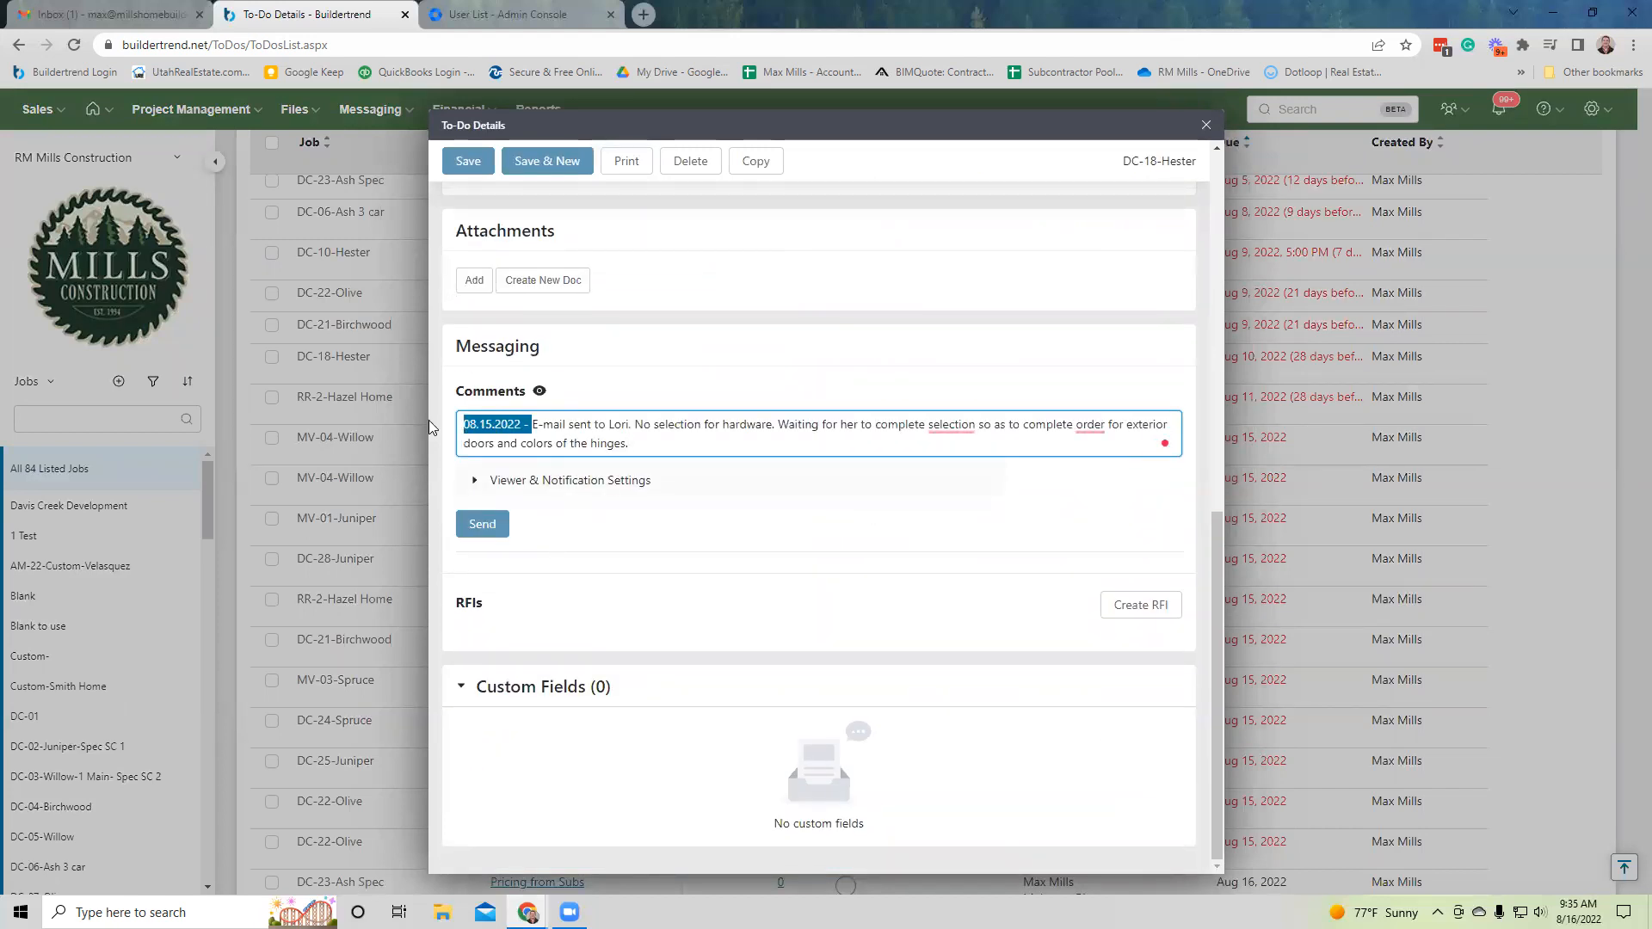
key(BackSpace)
Expand the comment's viewer and notification settings and remove everyone from the notification recipients.
click(687, 495)
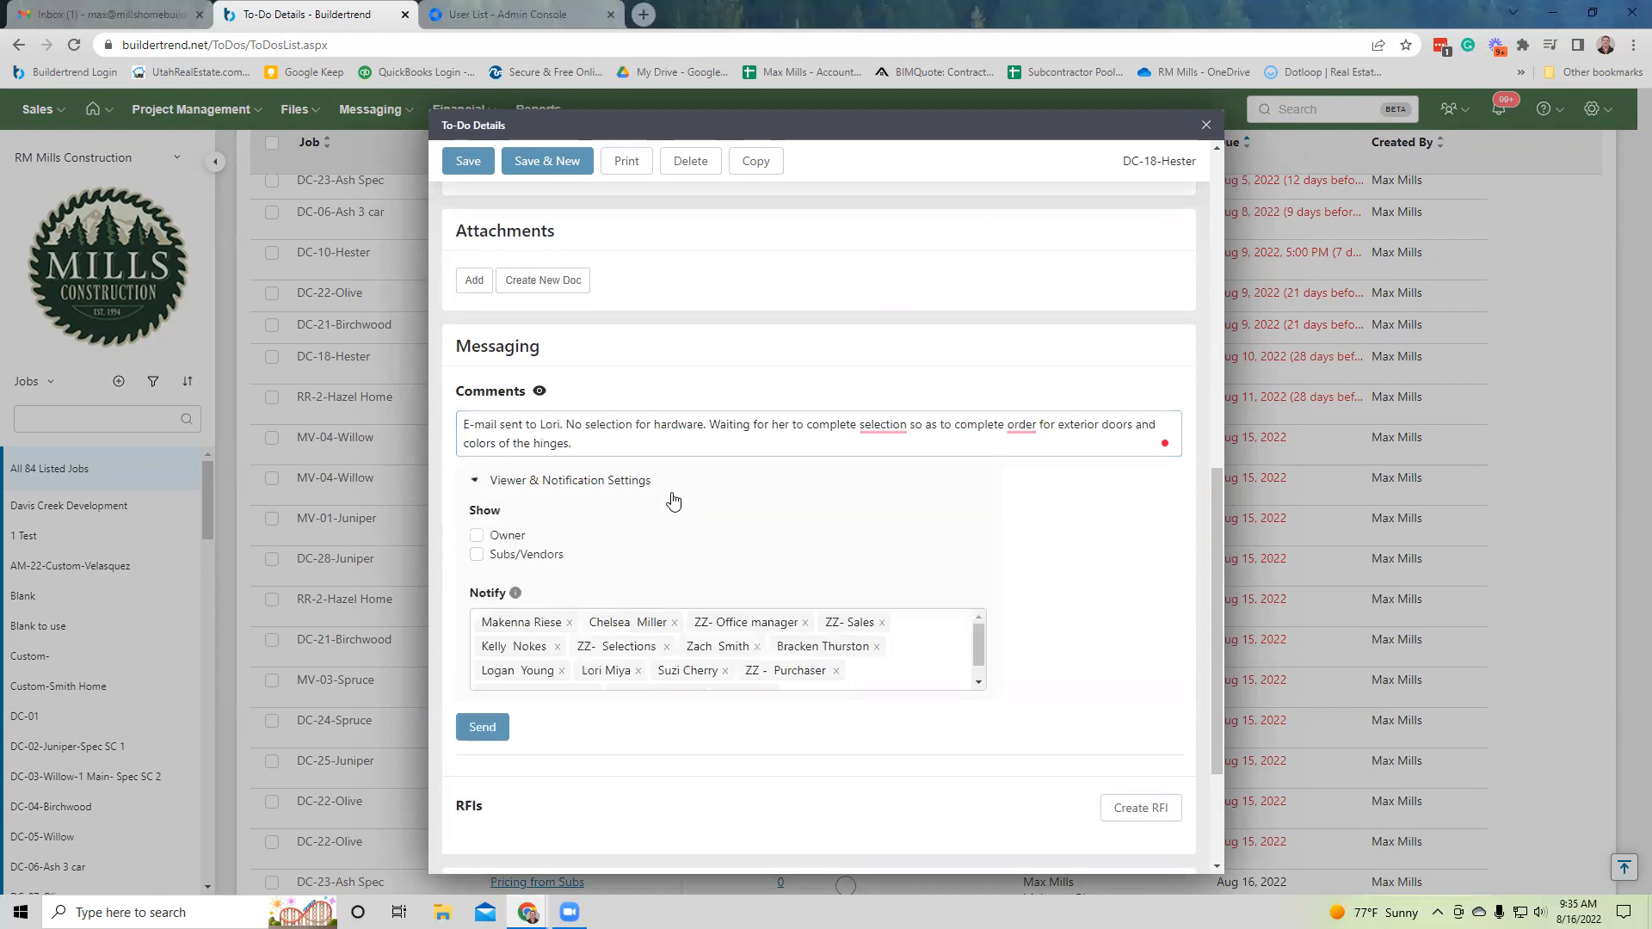
click(851, 664)
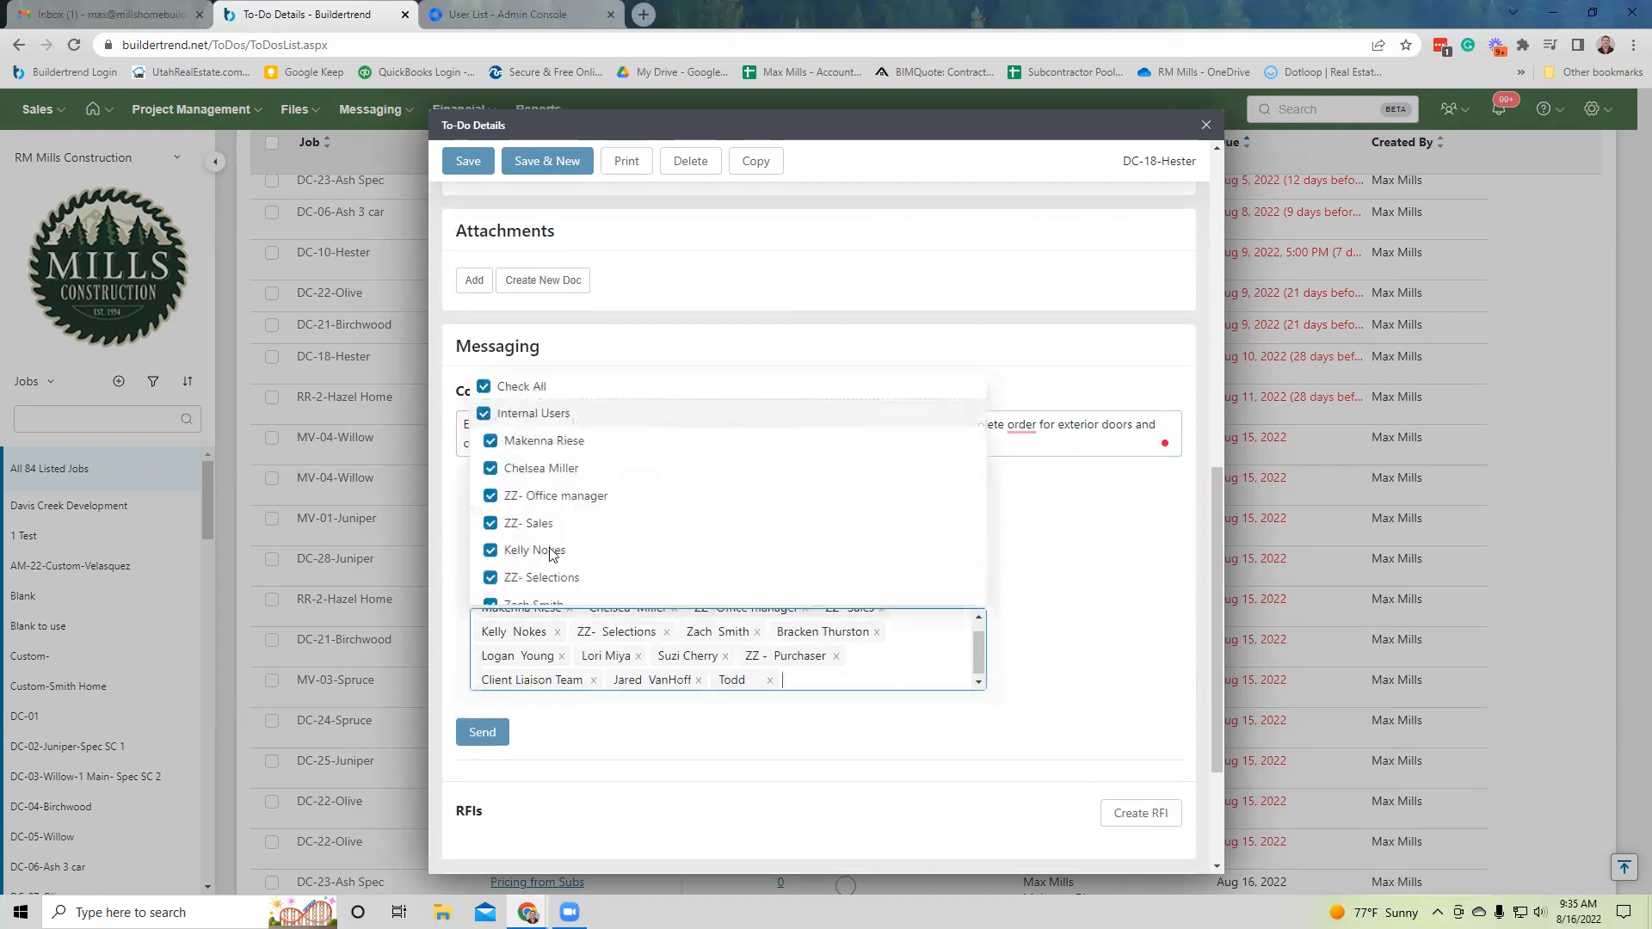
click(484, 386)
click(1016, 601)
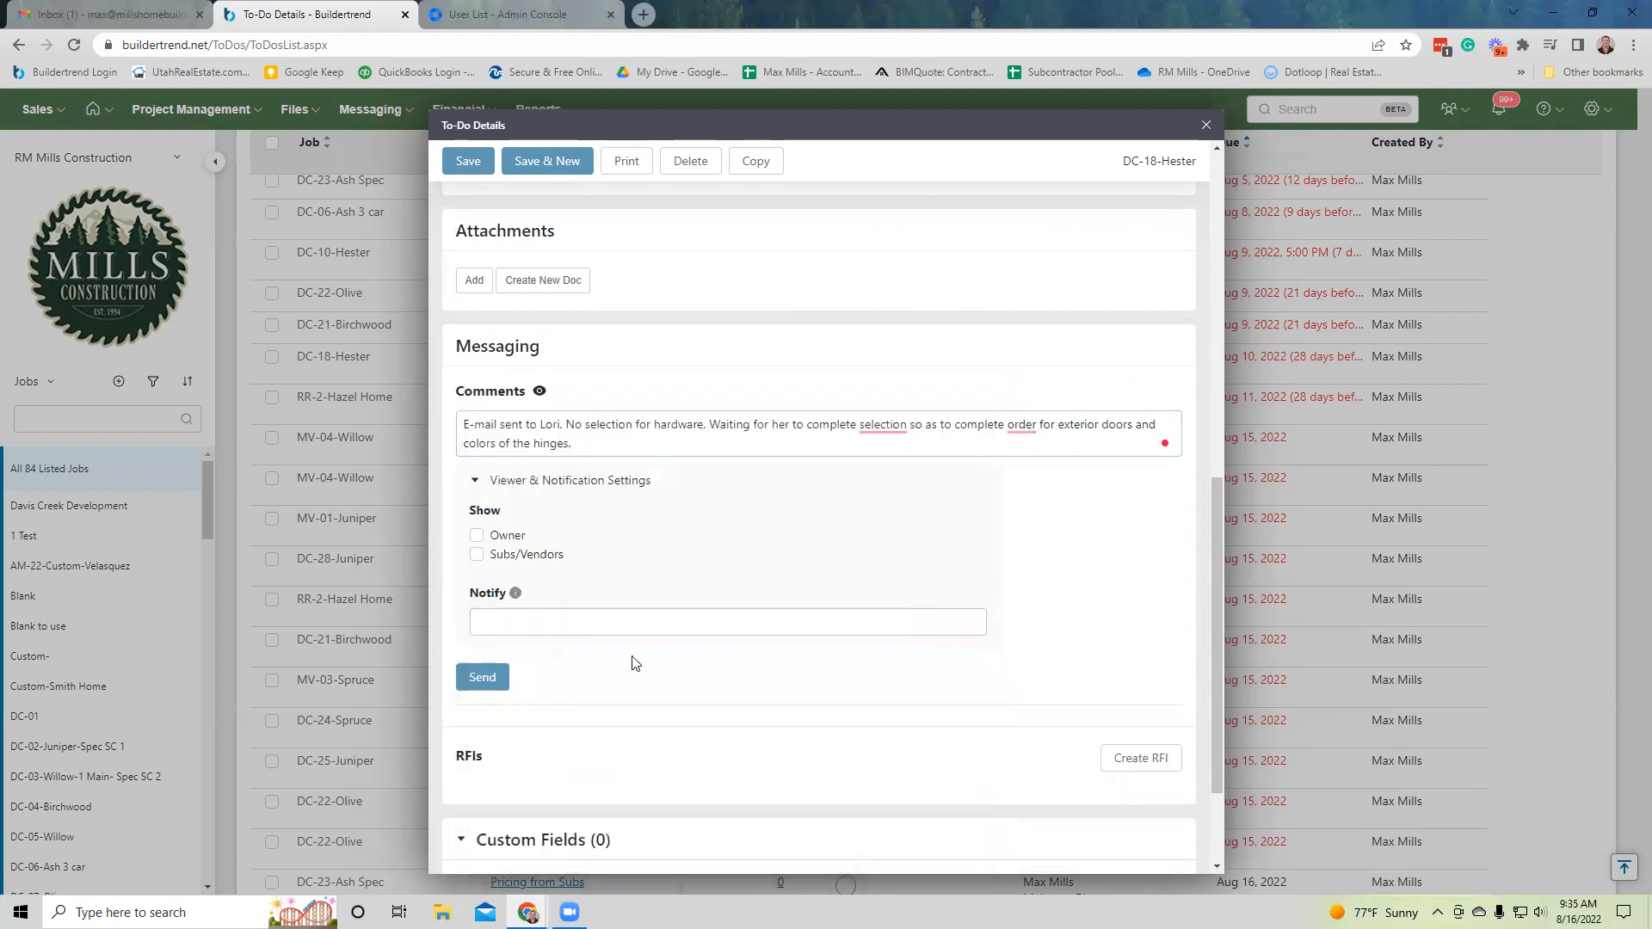
Correct the comment's wording to "the selection" and "an order" with the suggested fixes, and post it without notifying anyone.
click(891, 428)
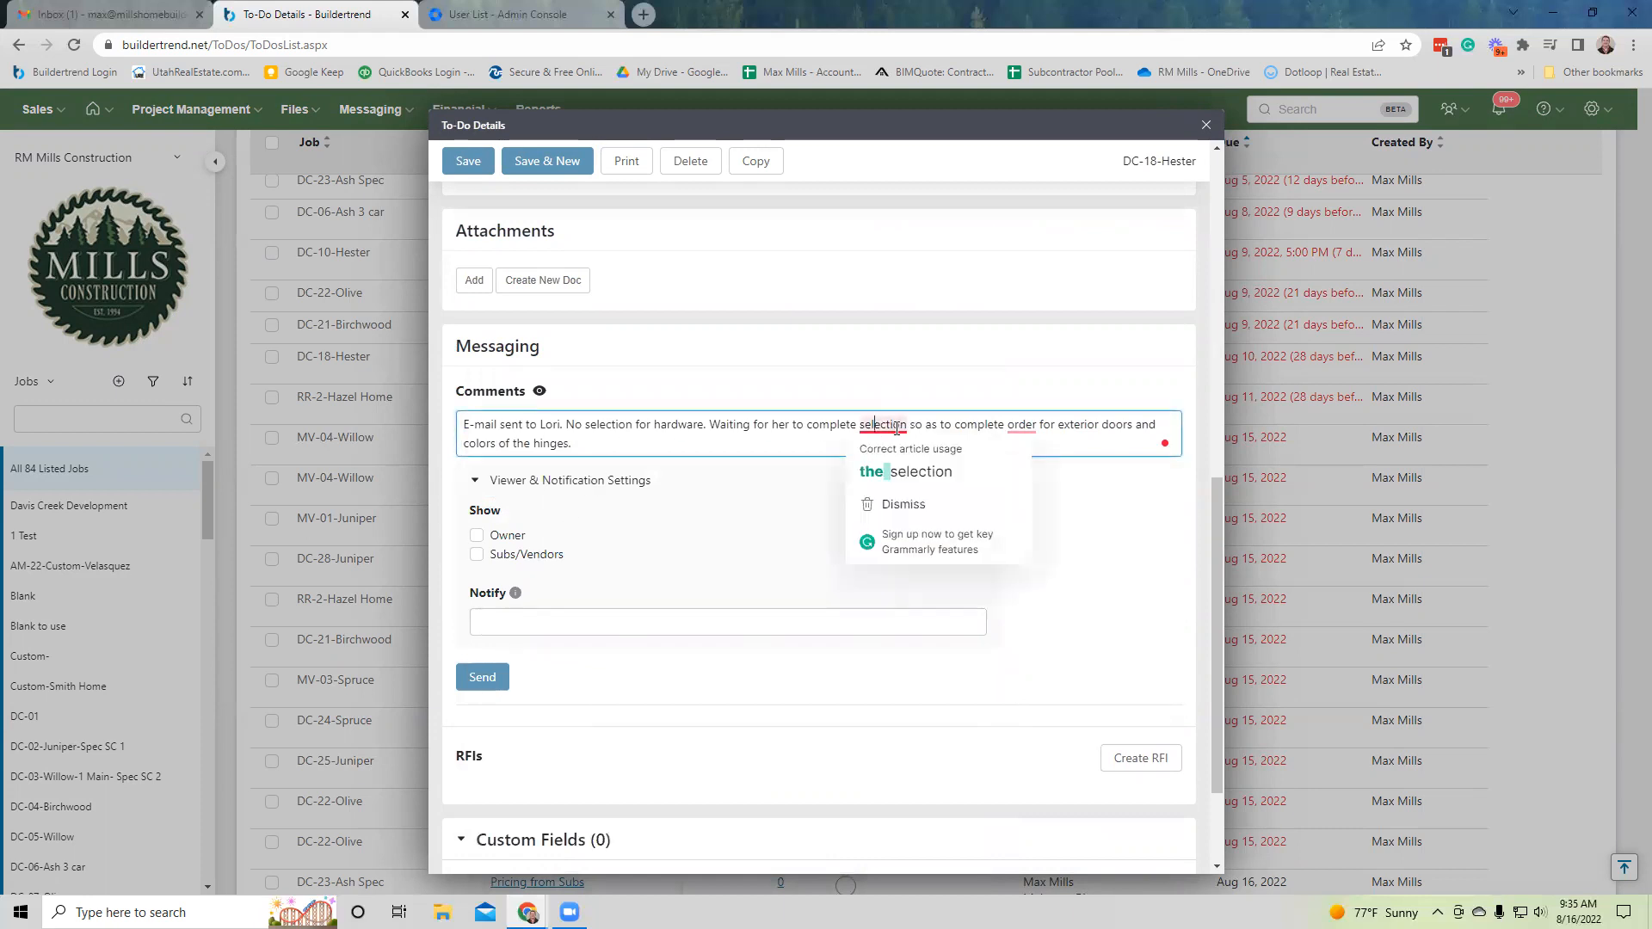
click(938, 472)
mouse_move(1027, 434)
click(1057, 474)
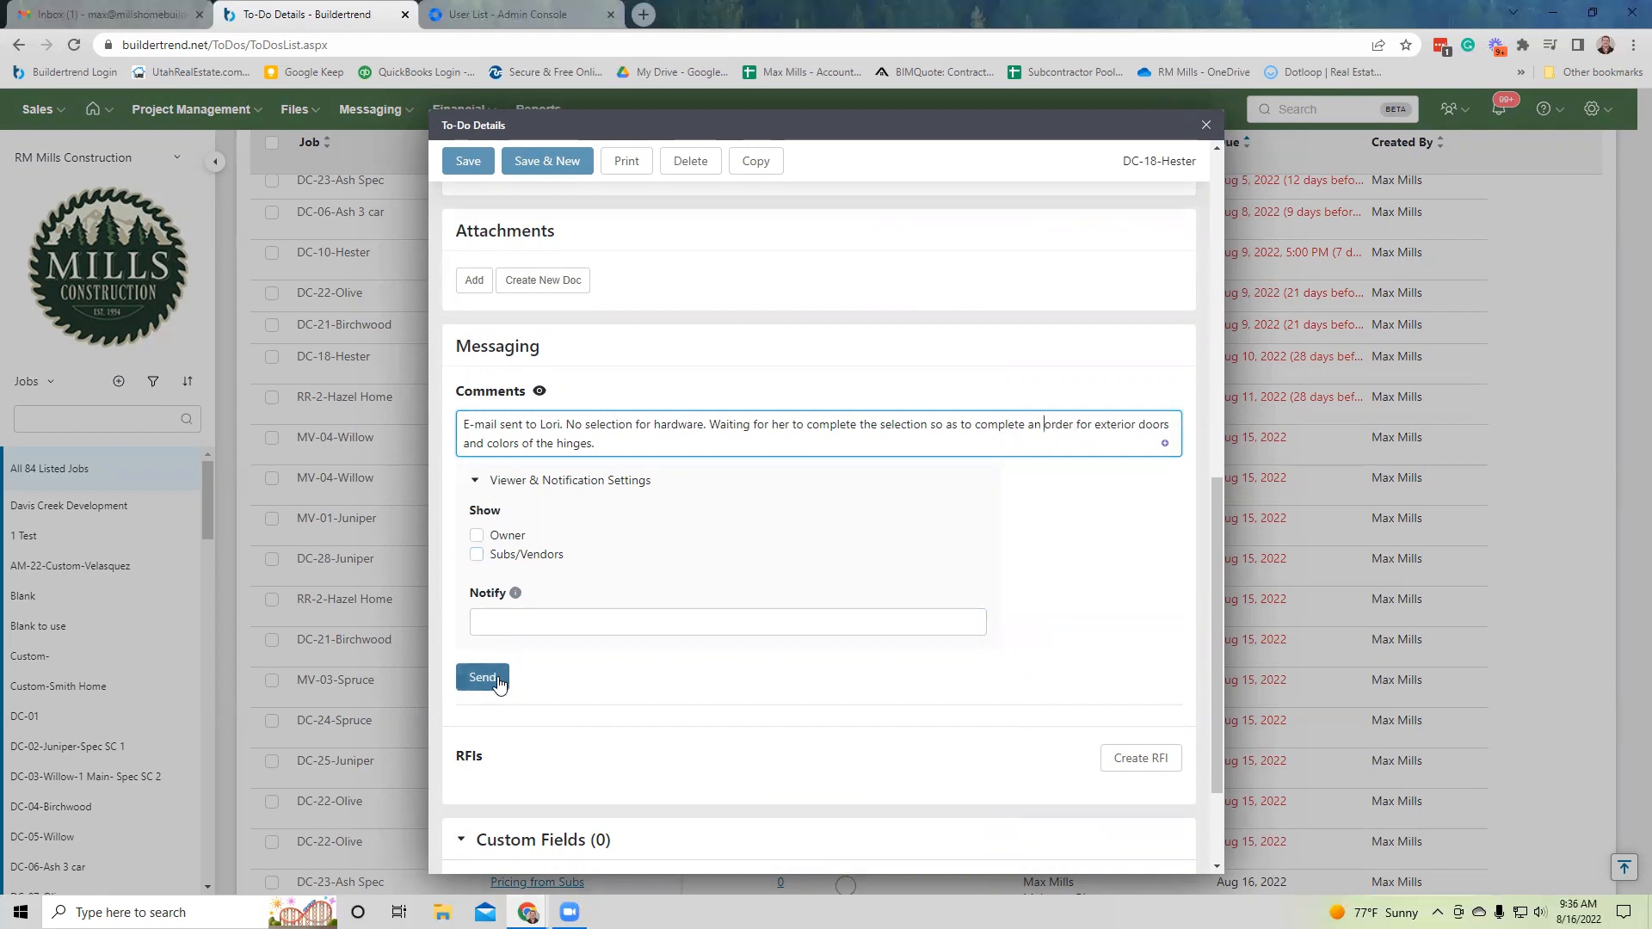
click(503, 621)
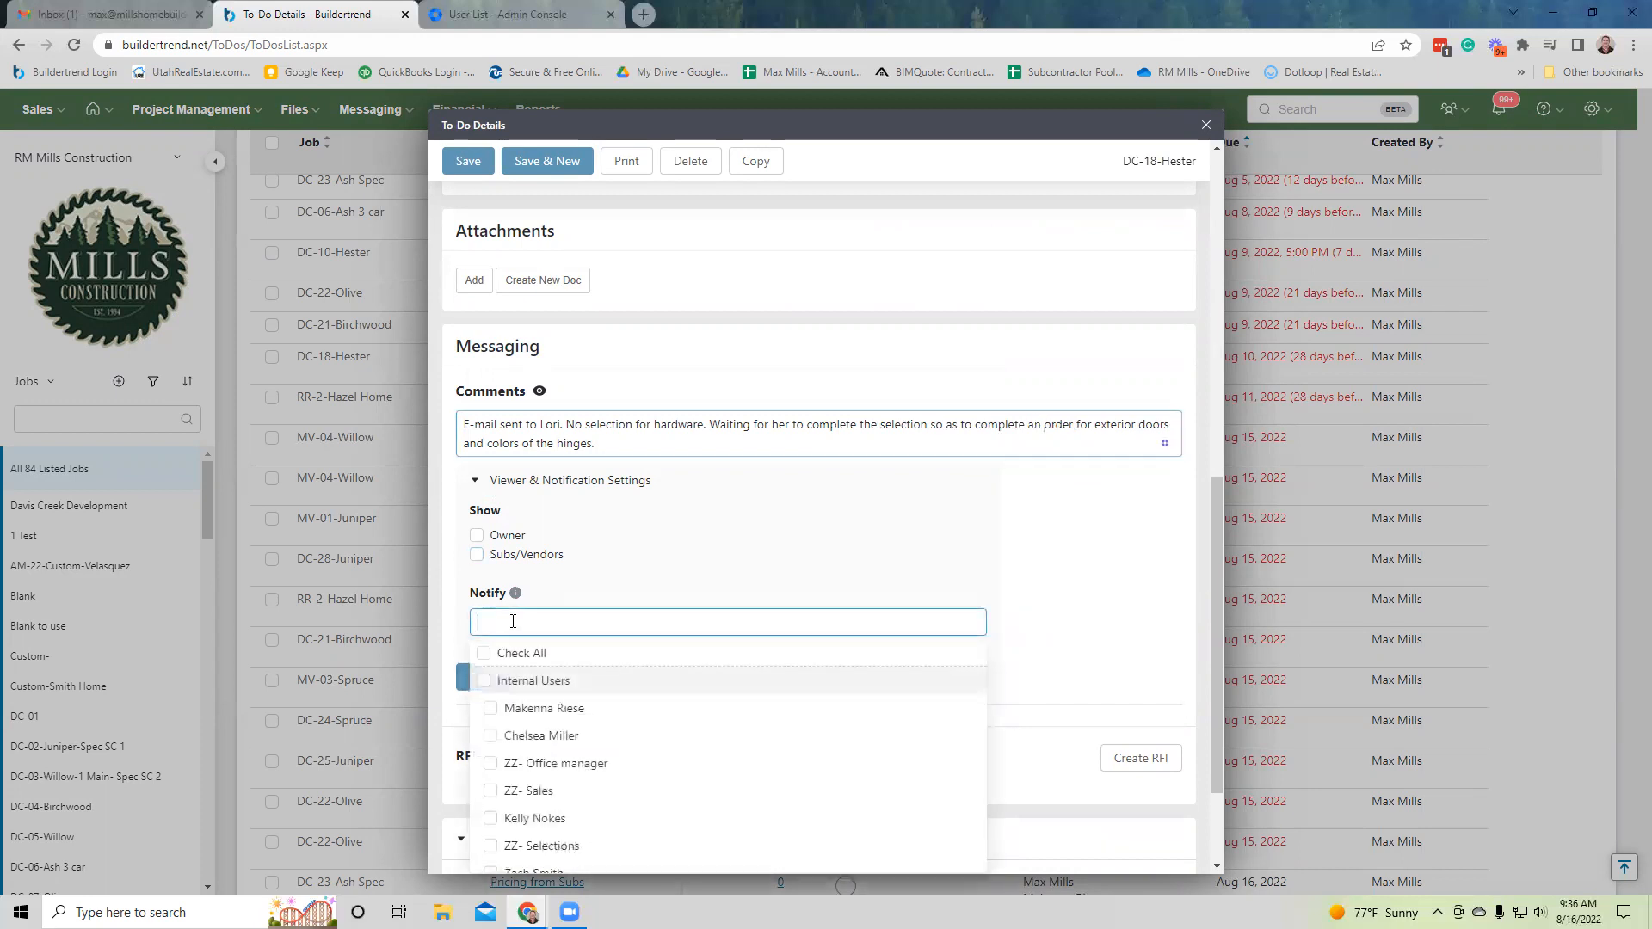
click(450, 608)
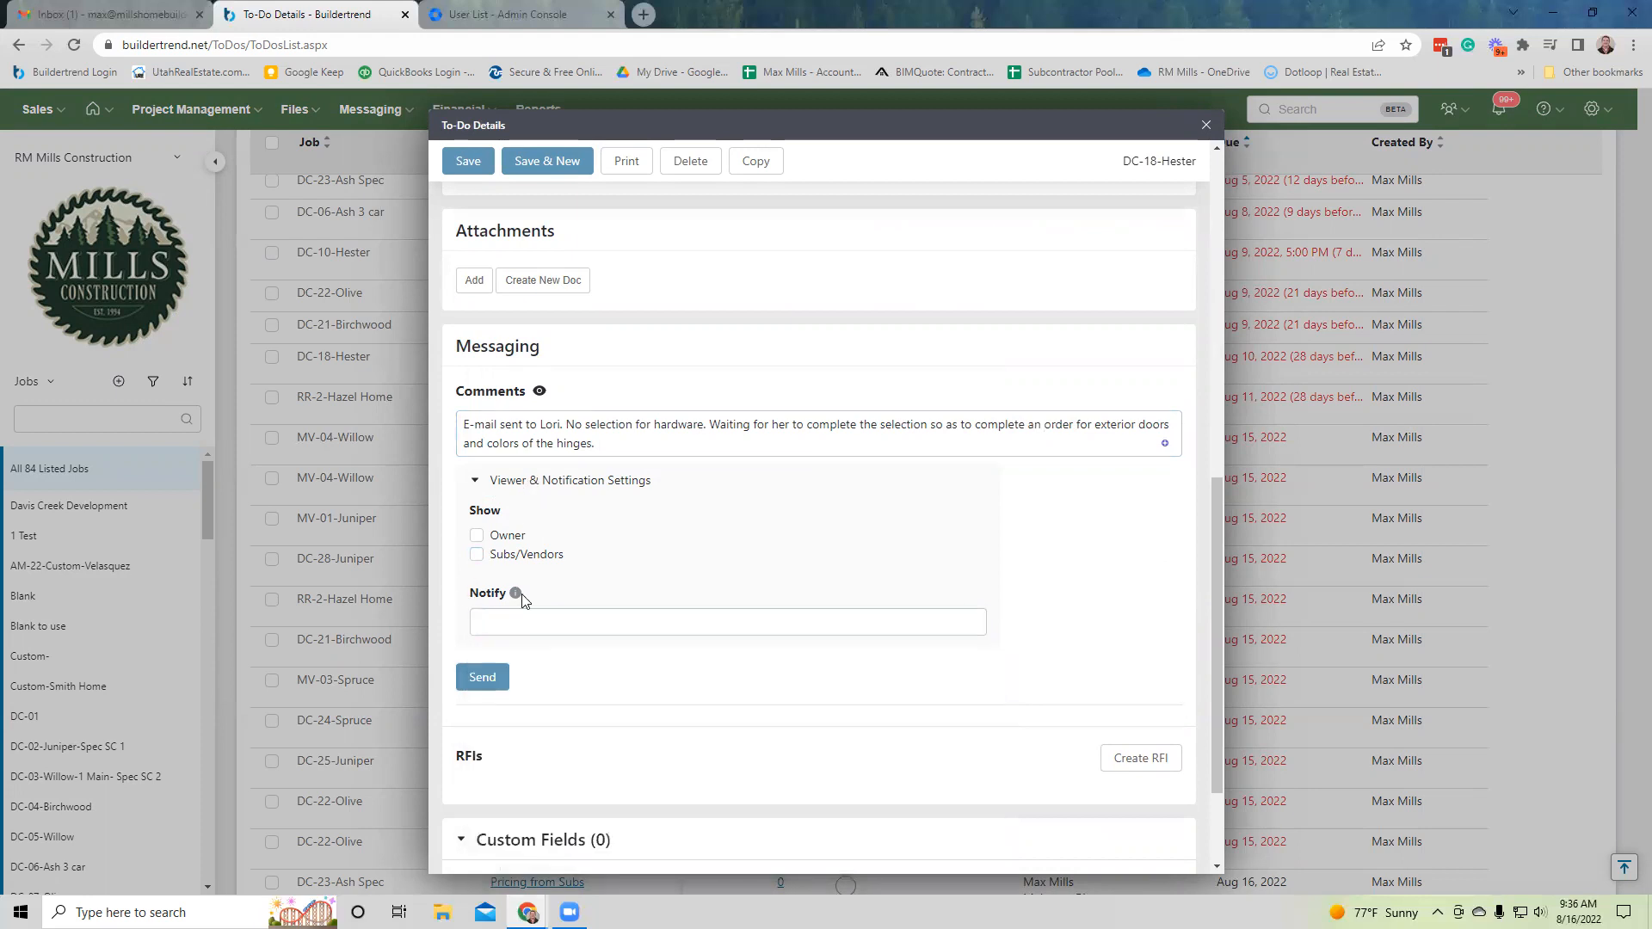
click(504, 677)
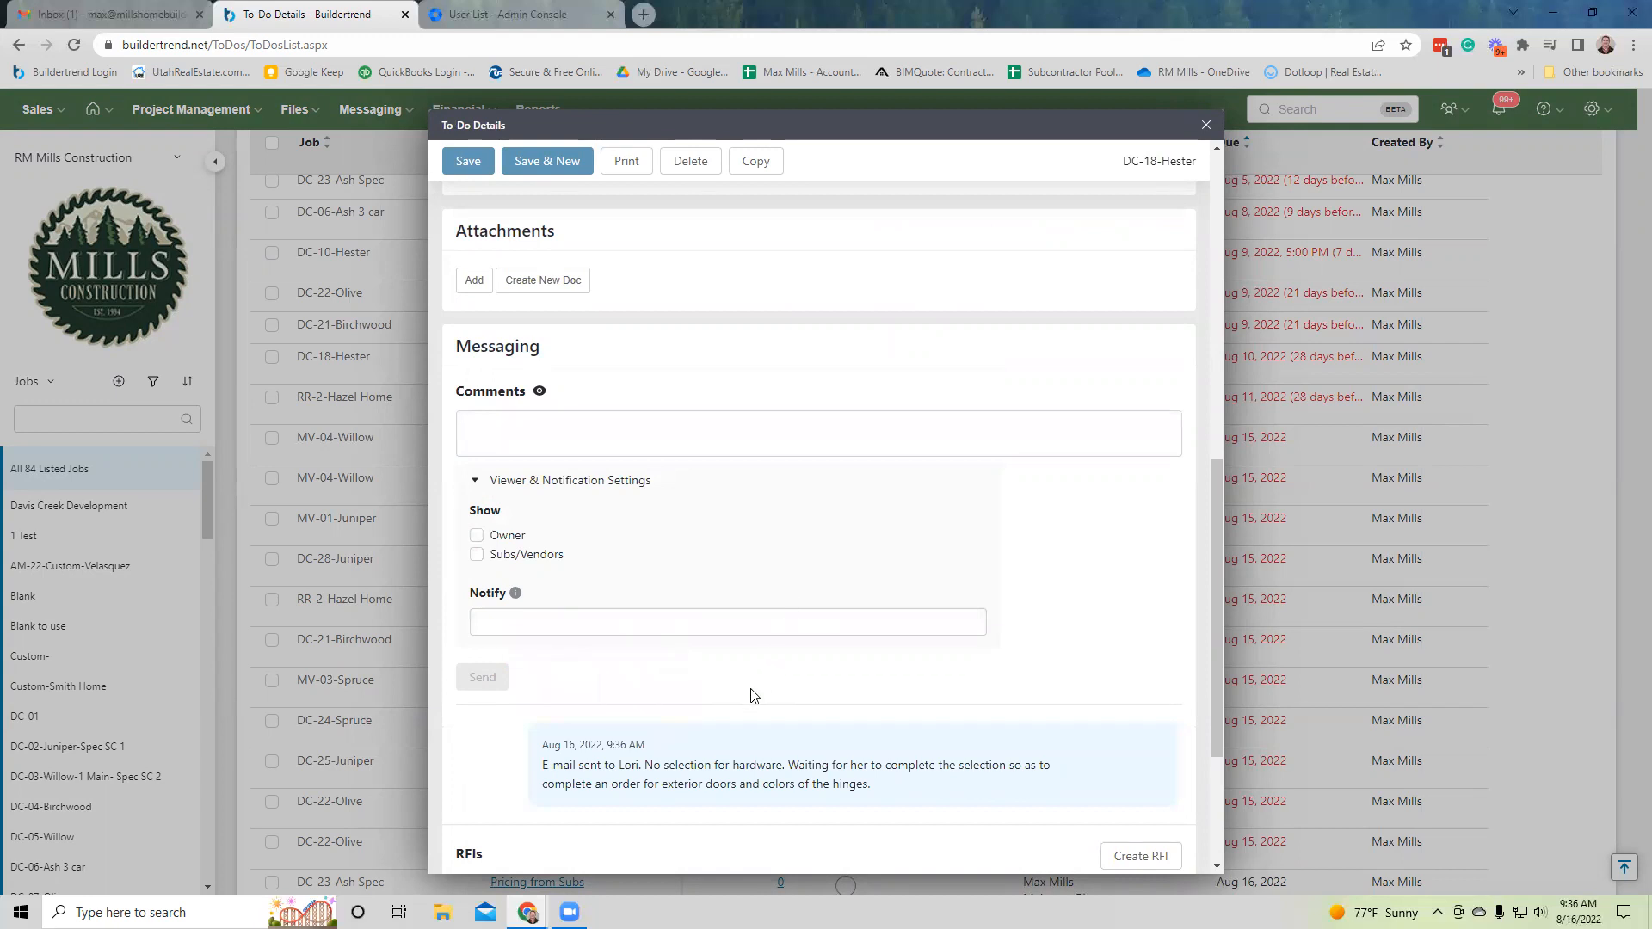
Examine the date and time stamp on the posted comment, and close the to-do details.
mouse_move(564, 747)
drag(542, 745, 671, 747)
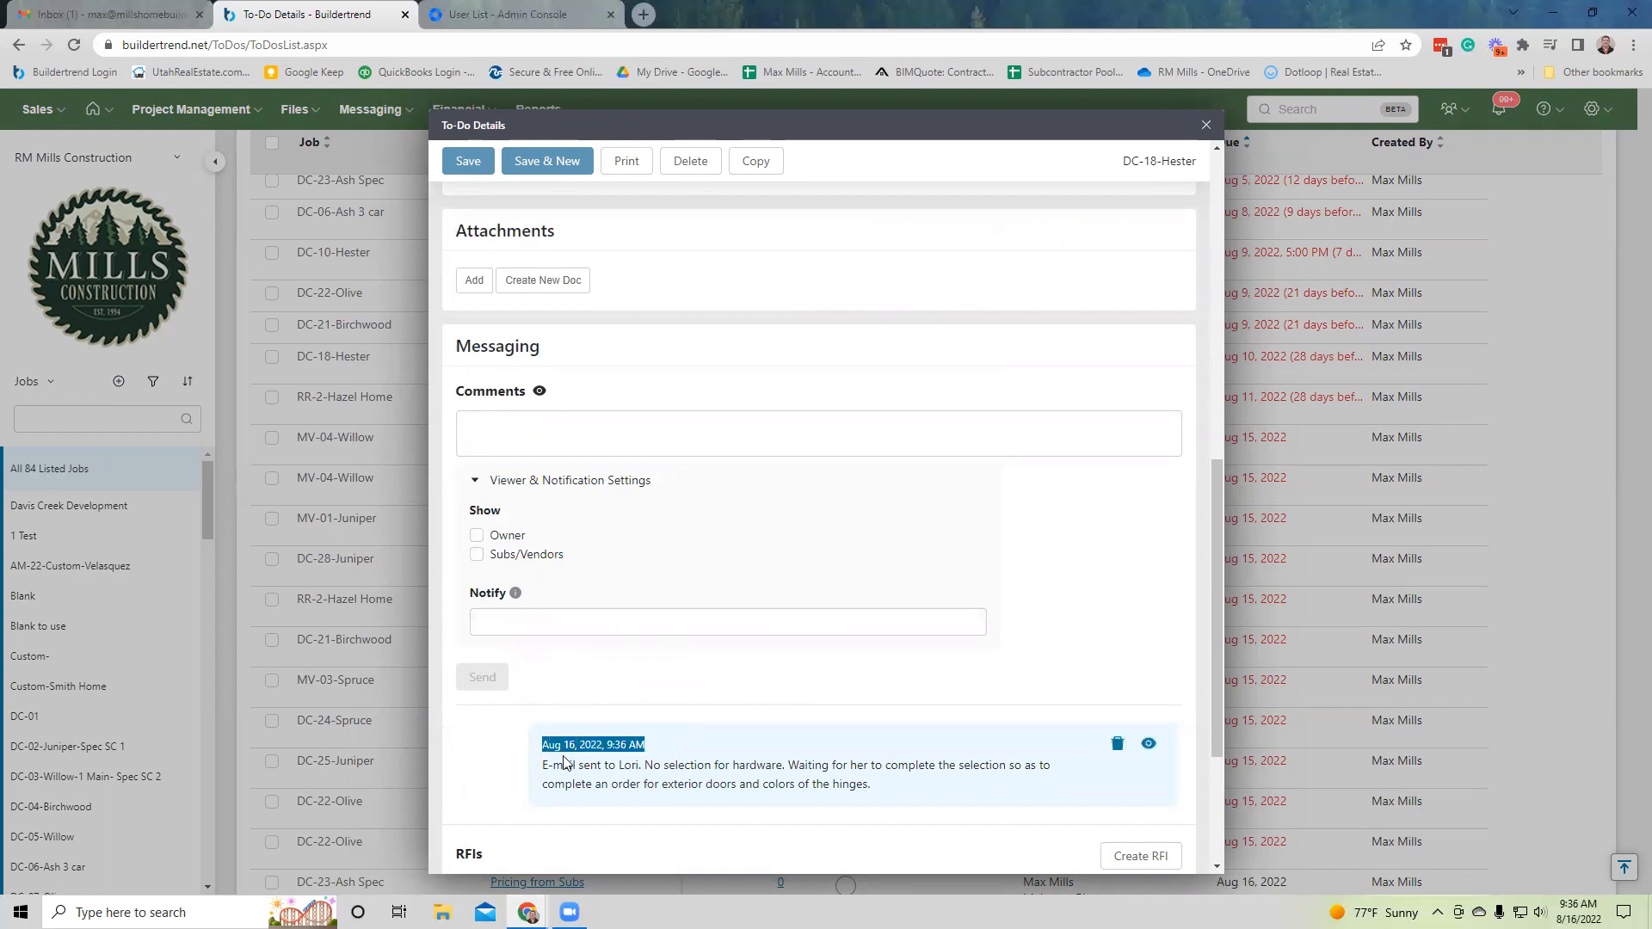
click(482, 739)
mouse_move(554, 760)
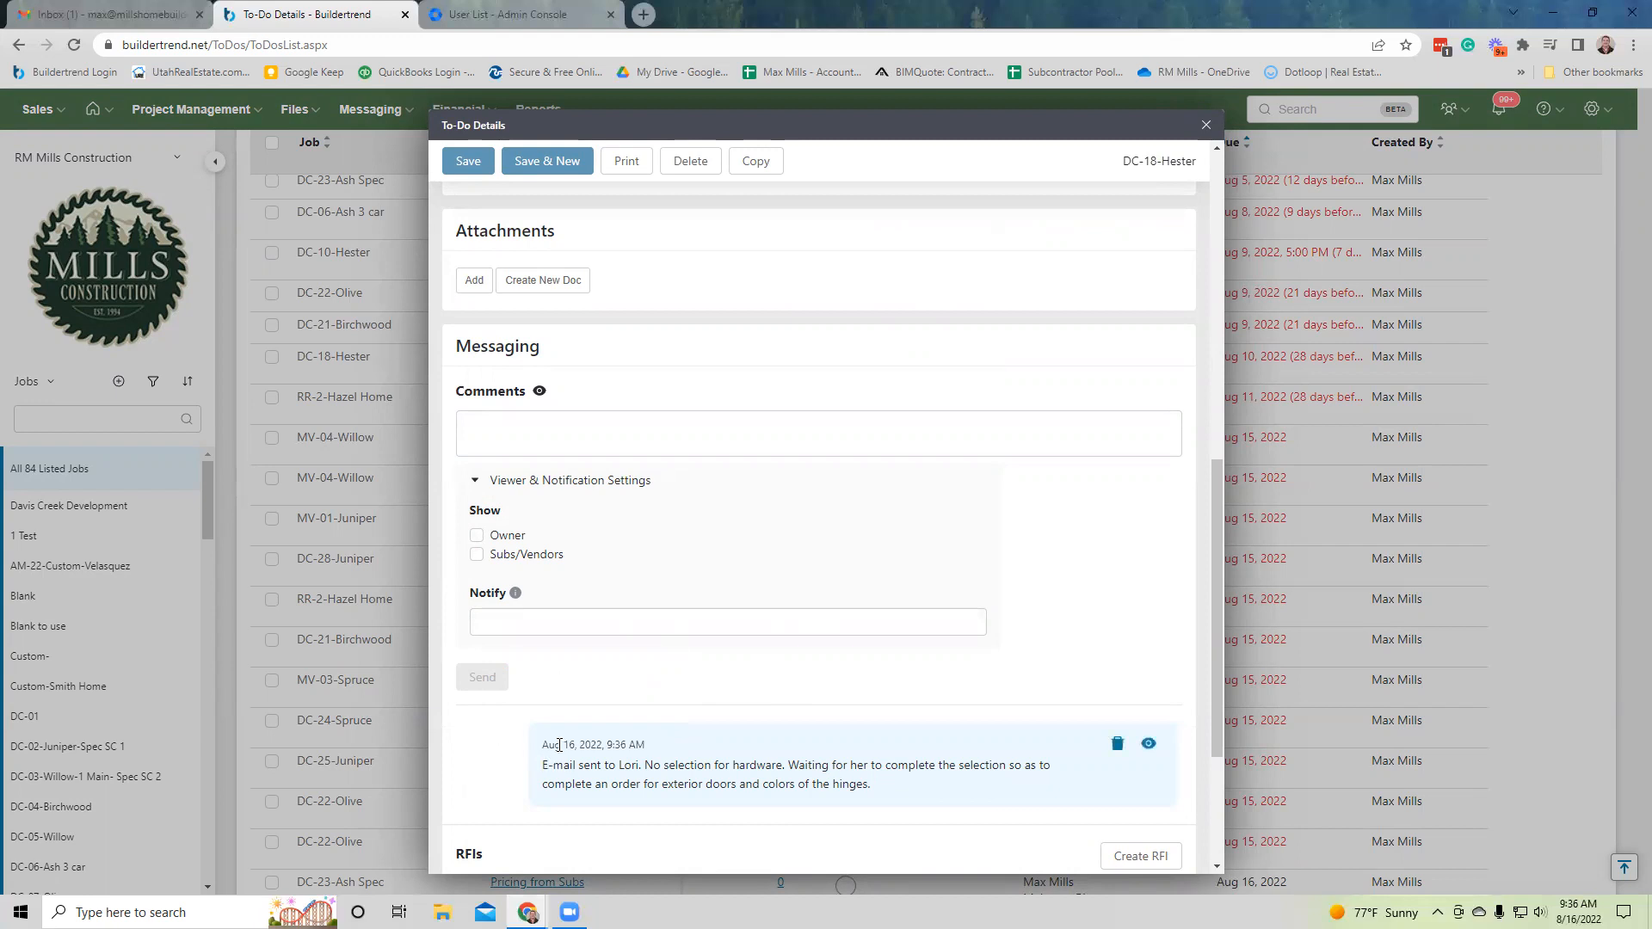
drag(559, 745, 647, 747)
scroll(1253, 234, down, 3)
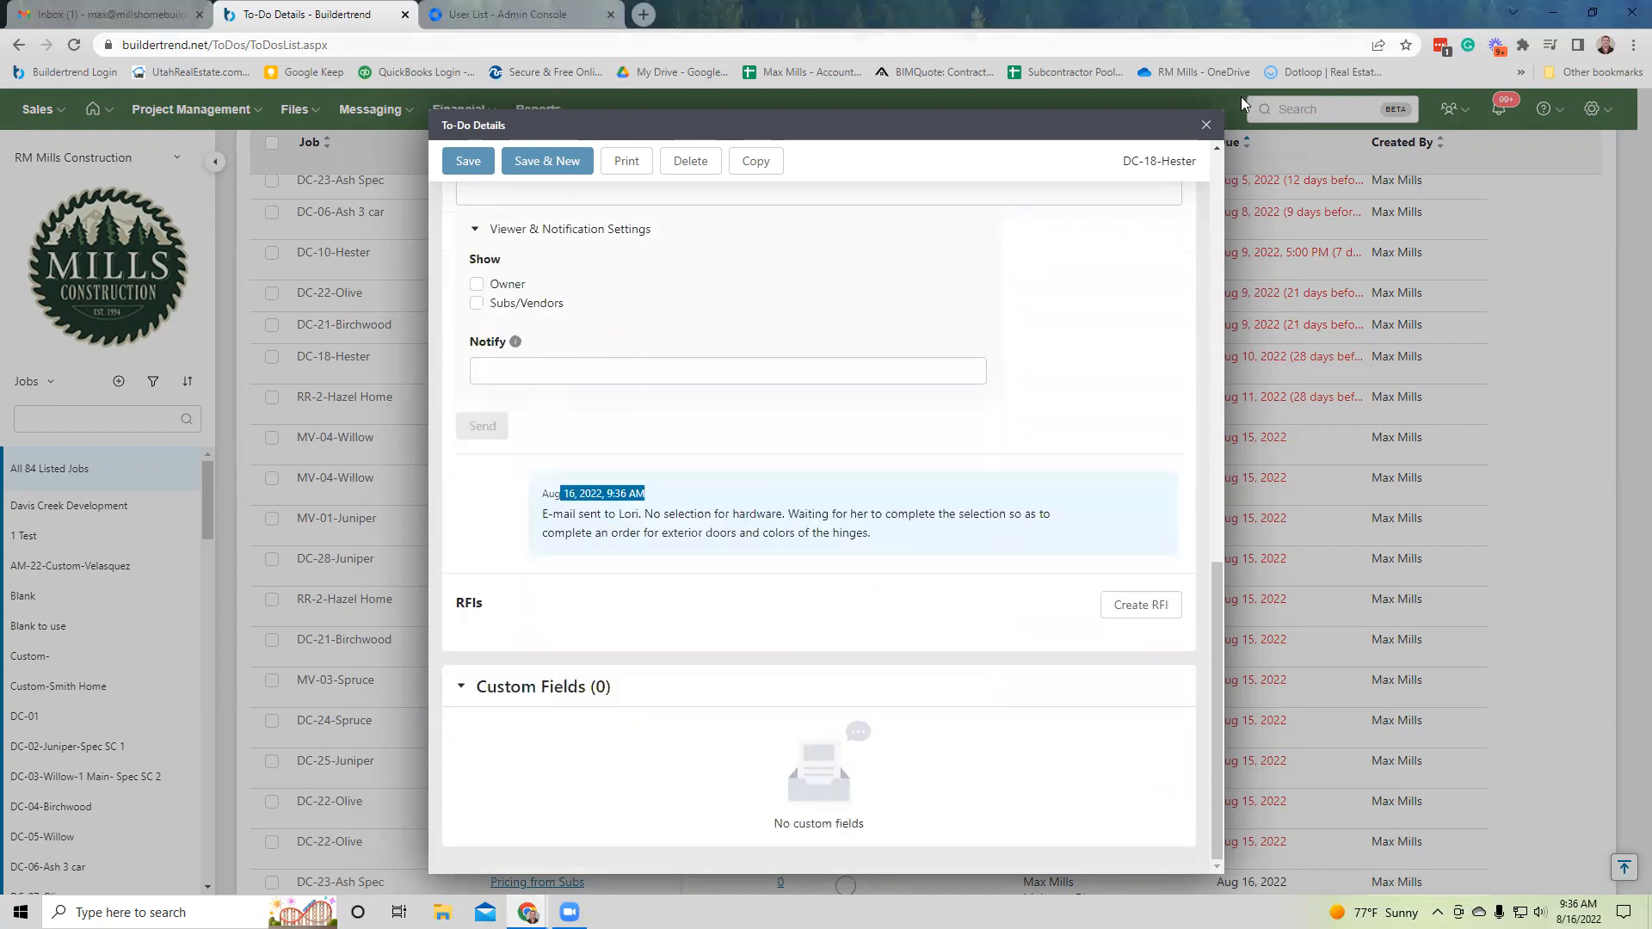
click(1206, 125)
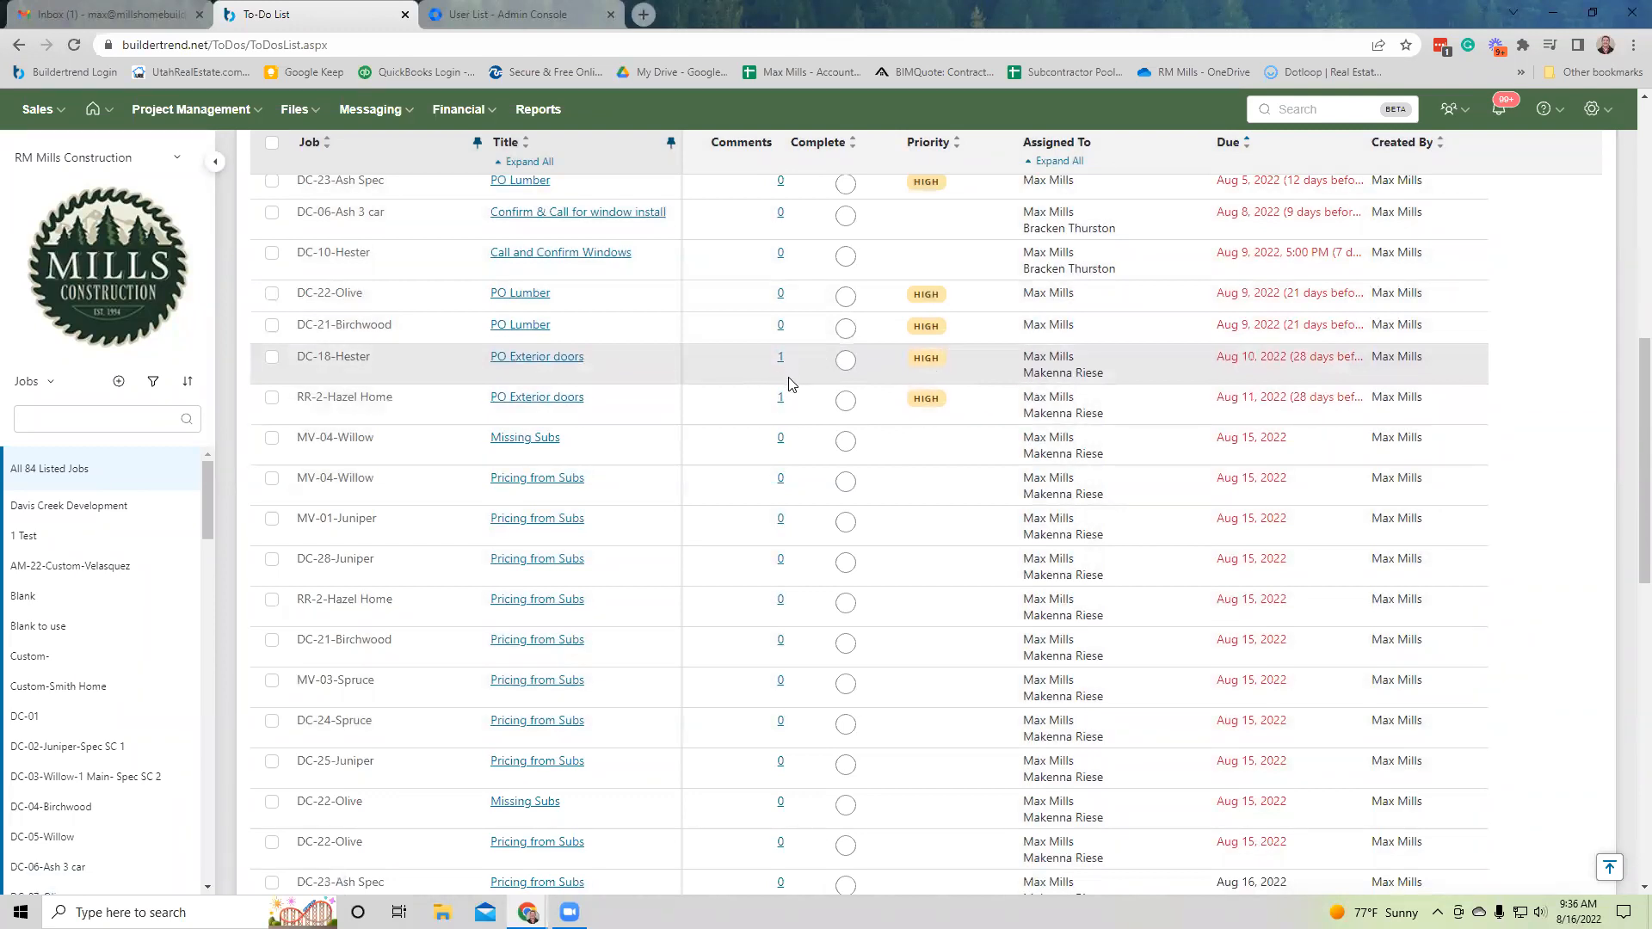
Look over the overdue to-dos and limit the list to the job DC-18-Hester.
scroll(796, 404, up, 2)
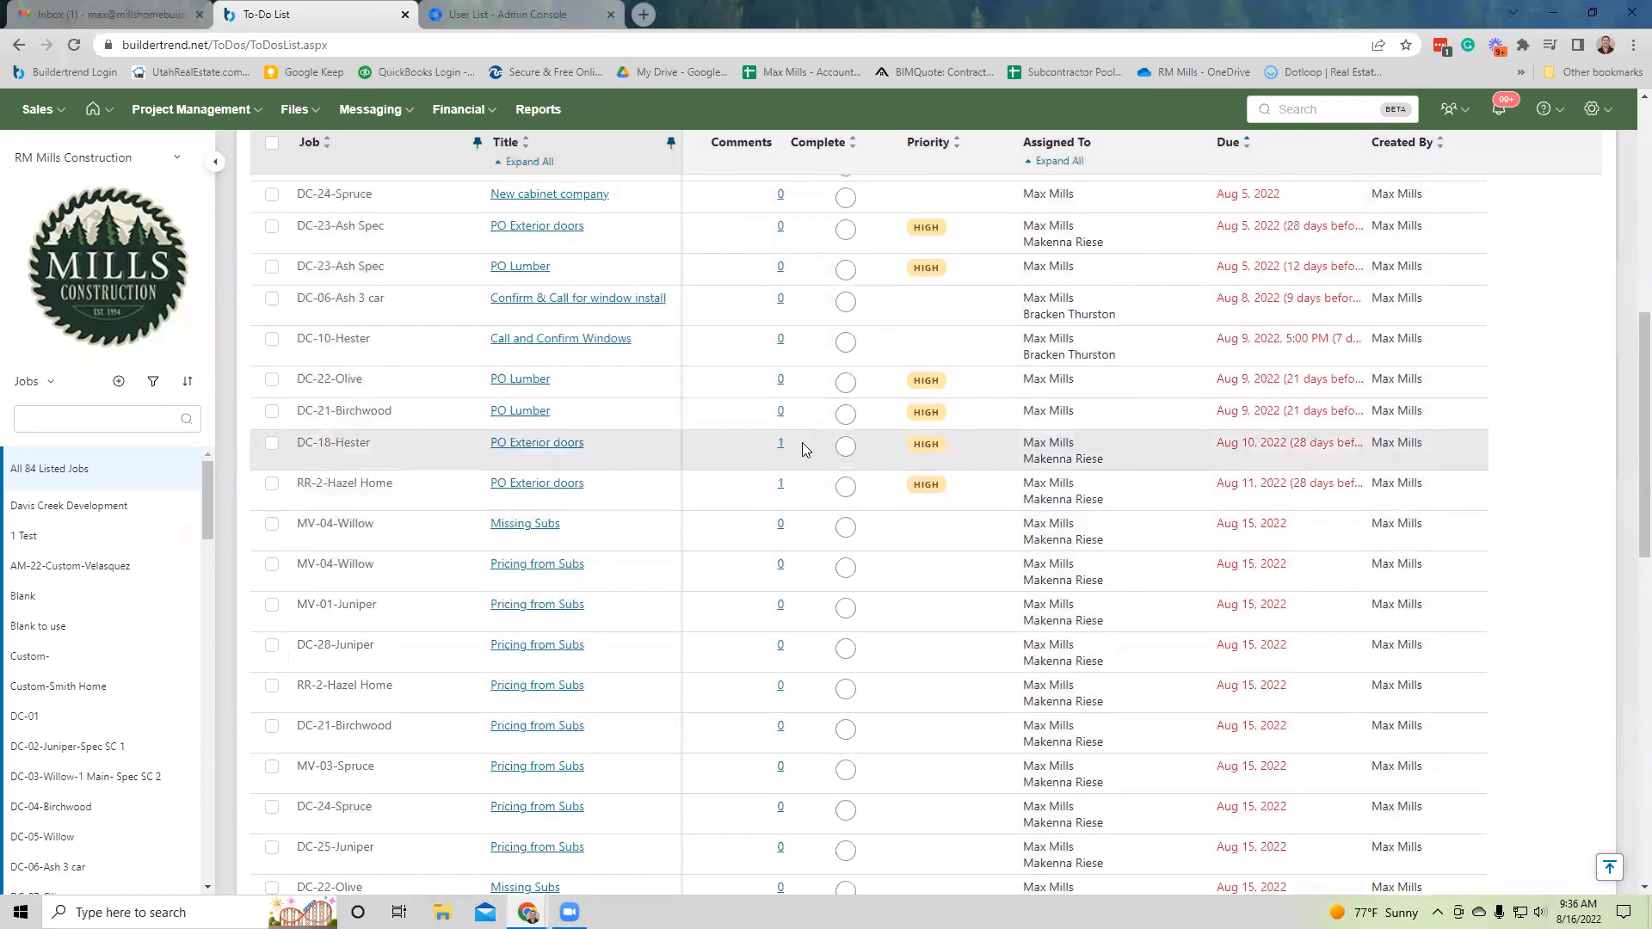
scroll(805, 448, down, 1)
scroll(151, 692, down, 6)
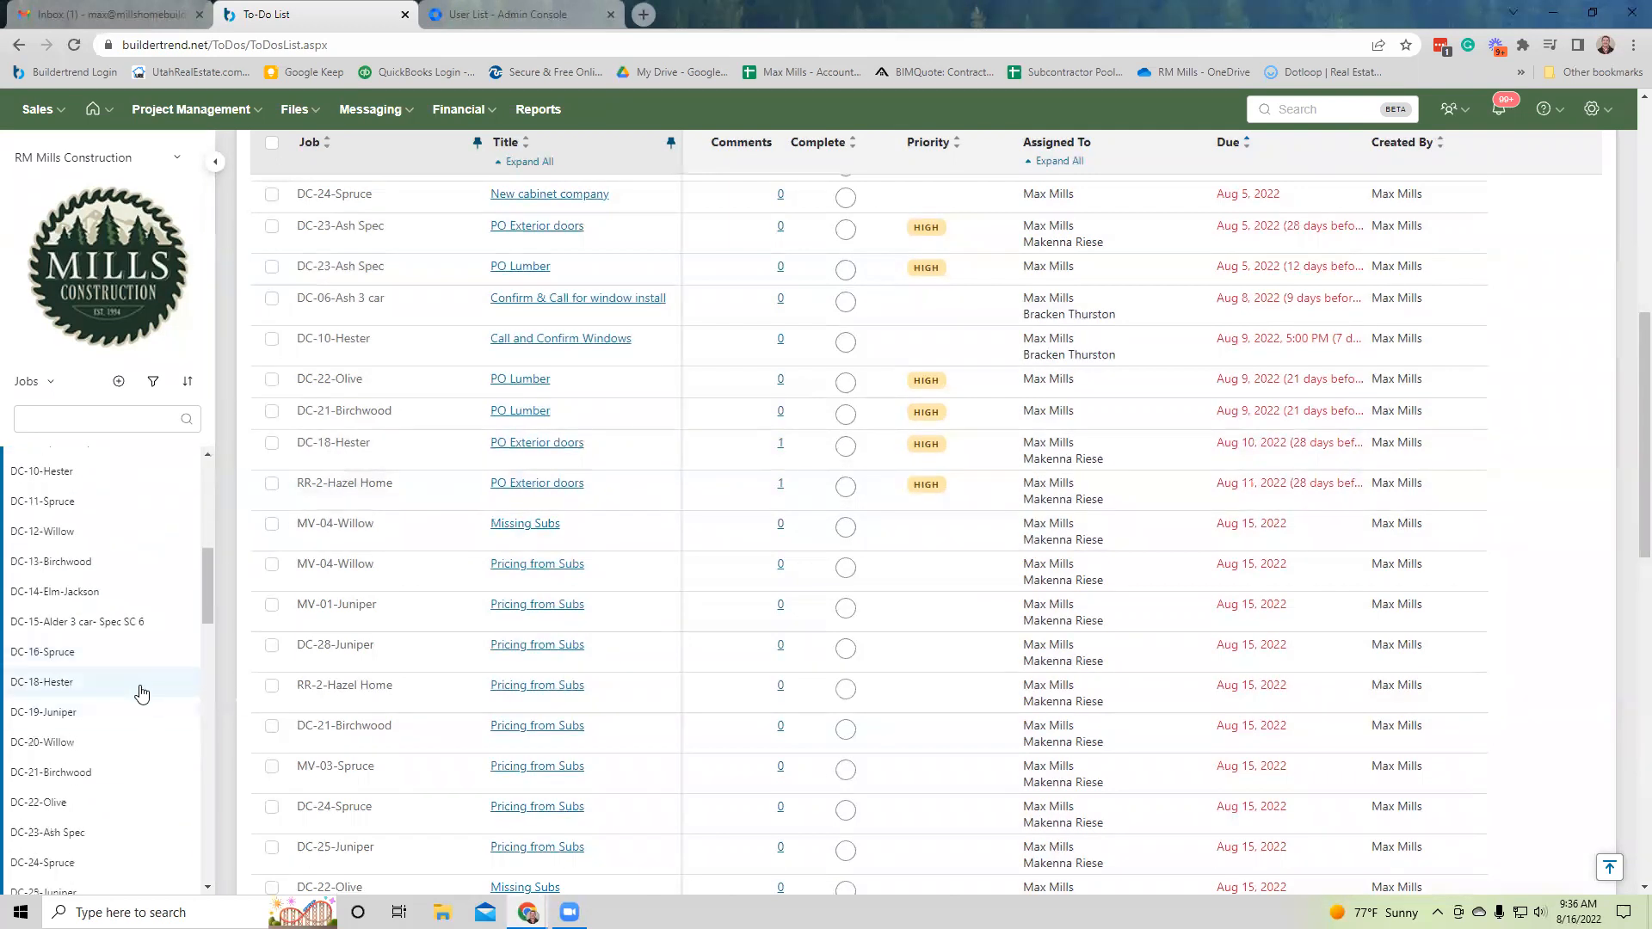
click(139, 681)
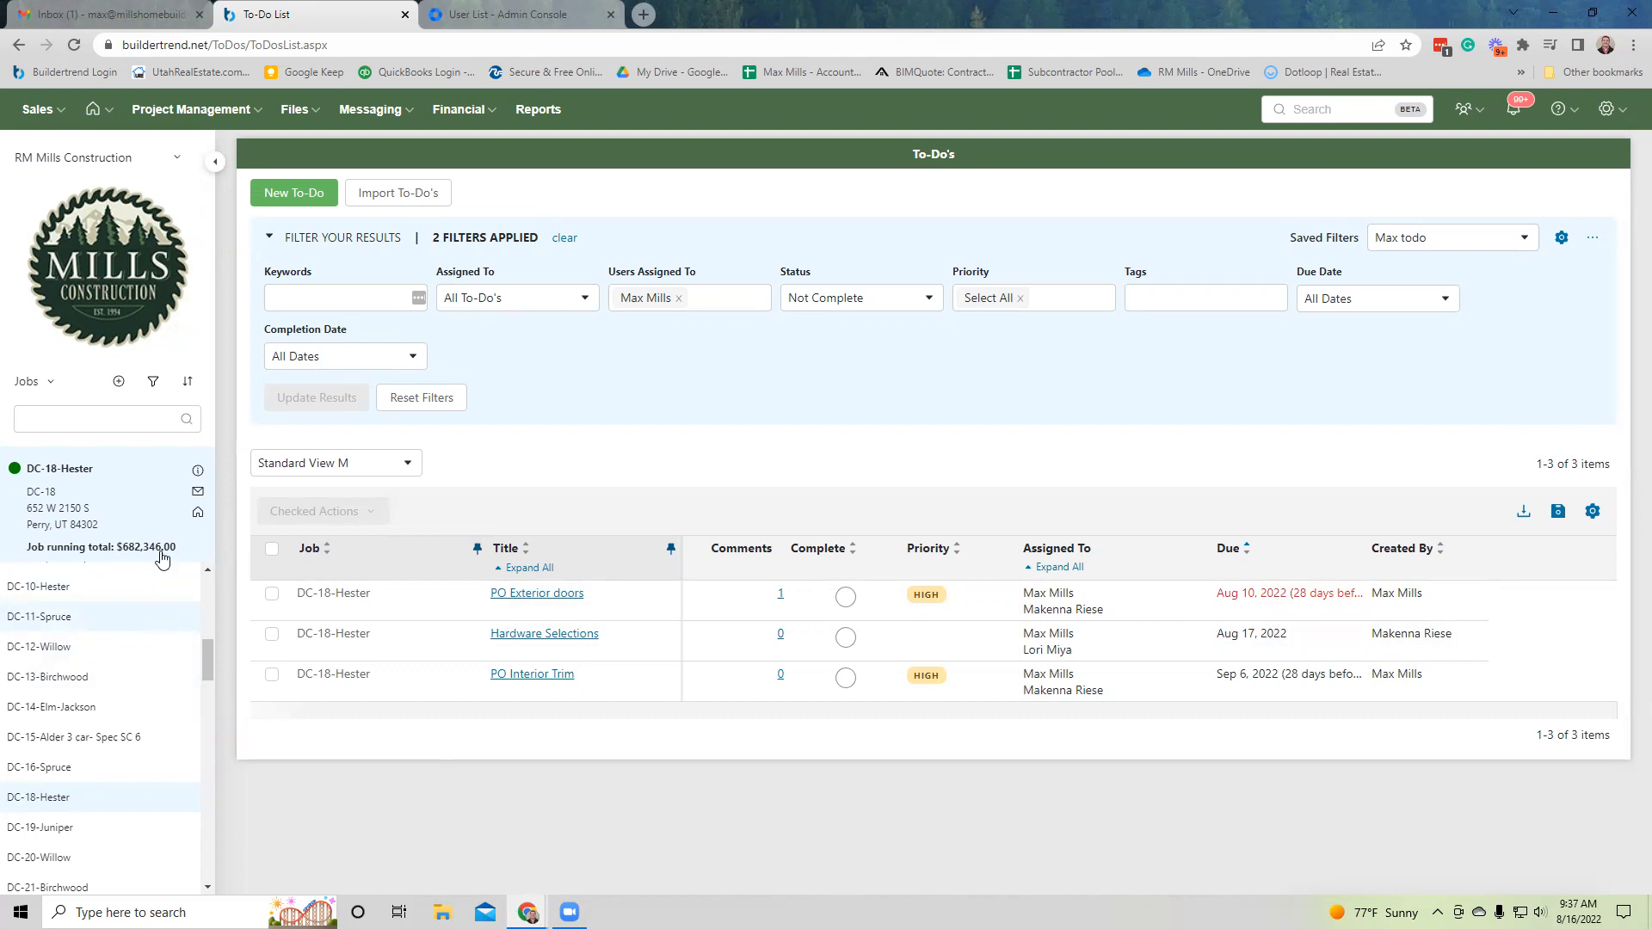
Go back to the previous page, reopen the to-do list and show the to-dos of all listed jobs.
click(20, 47)
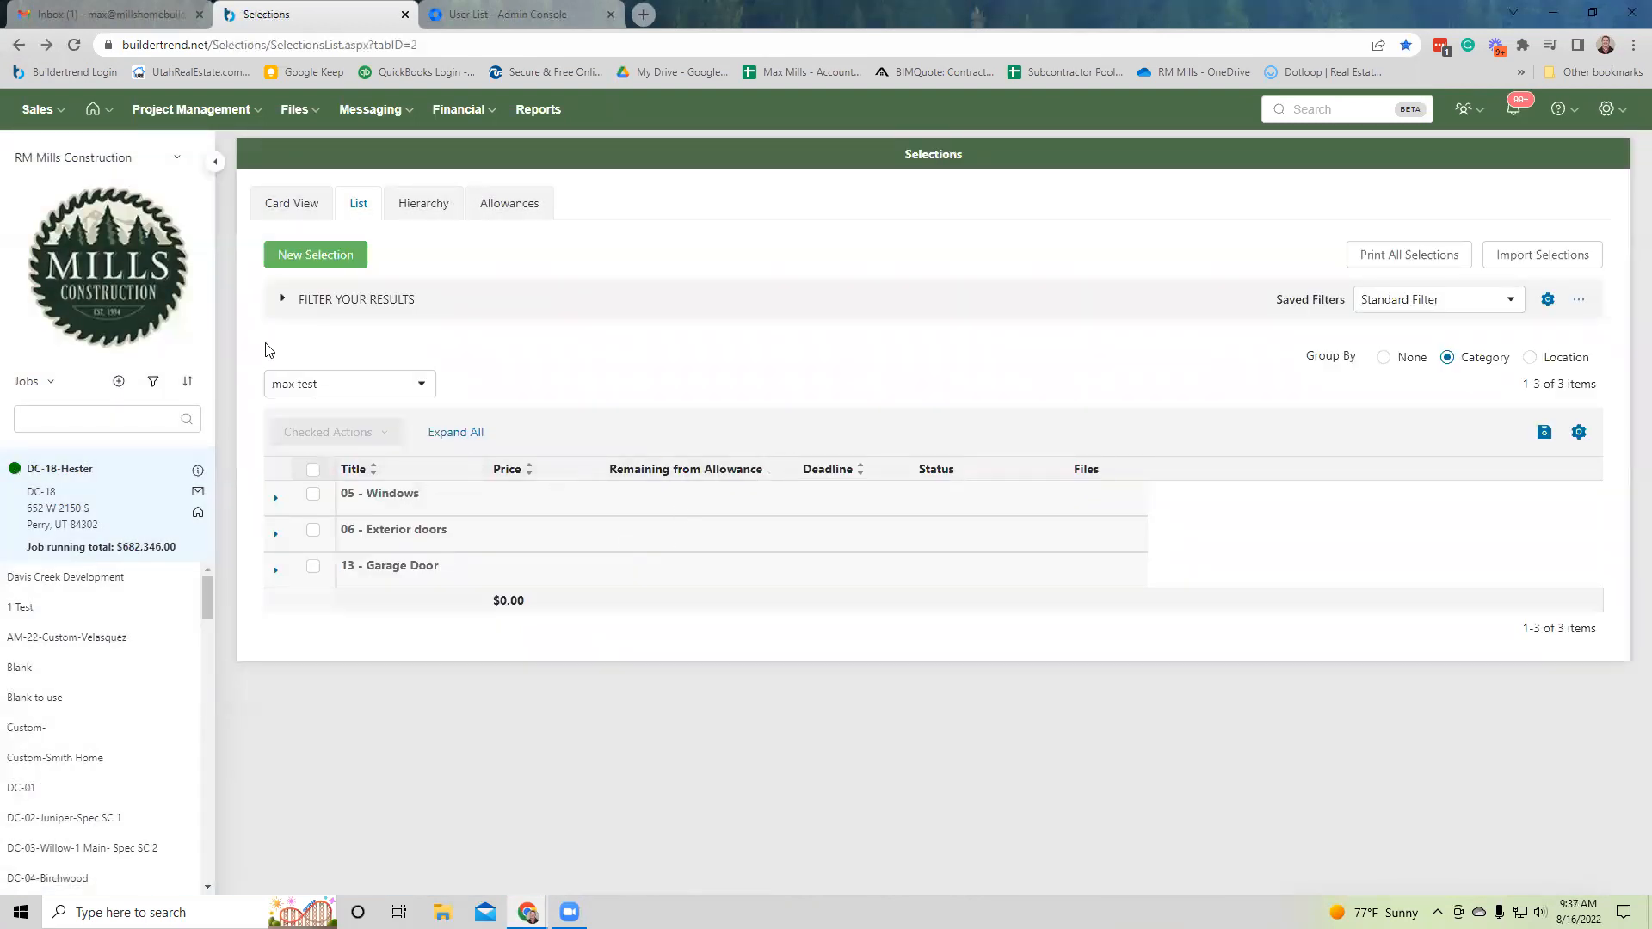
mouse_move(194, 109)
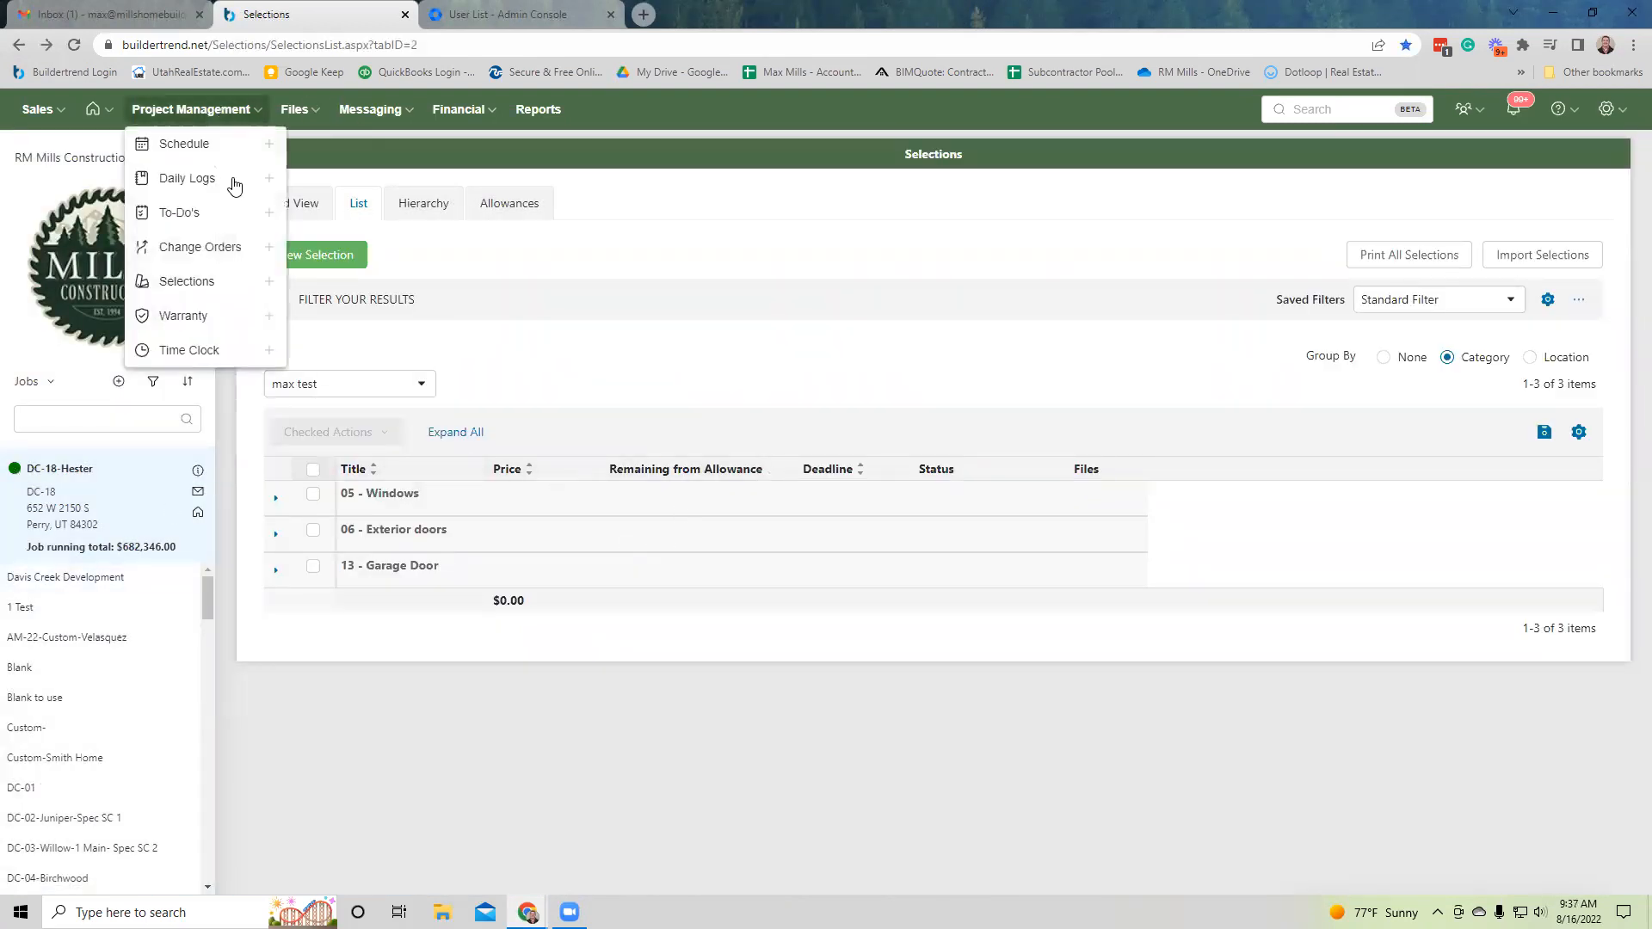
click(221, 213)
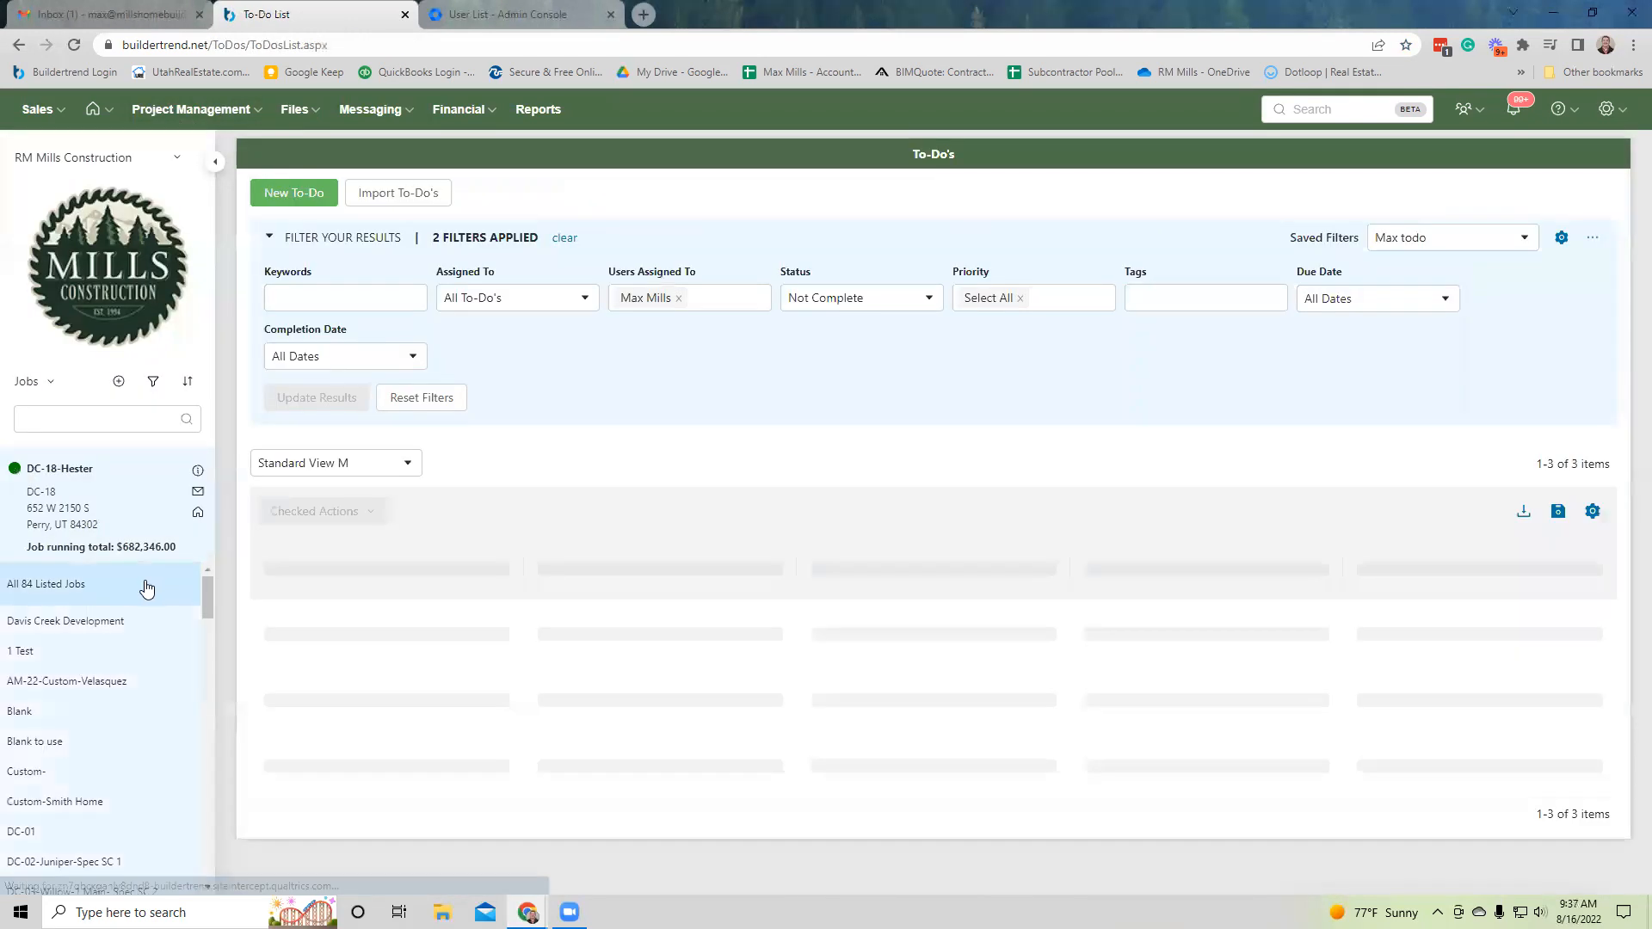
click(143, 584)
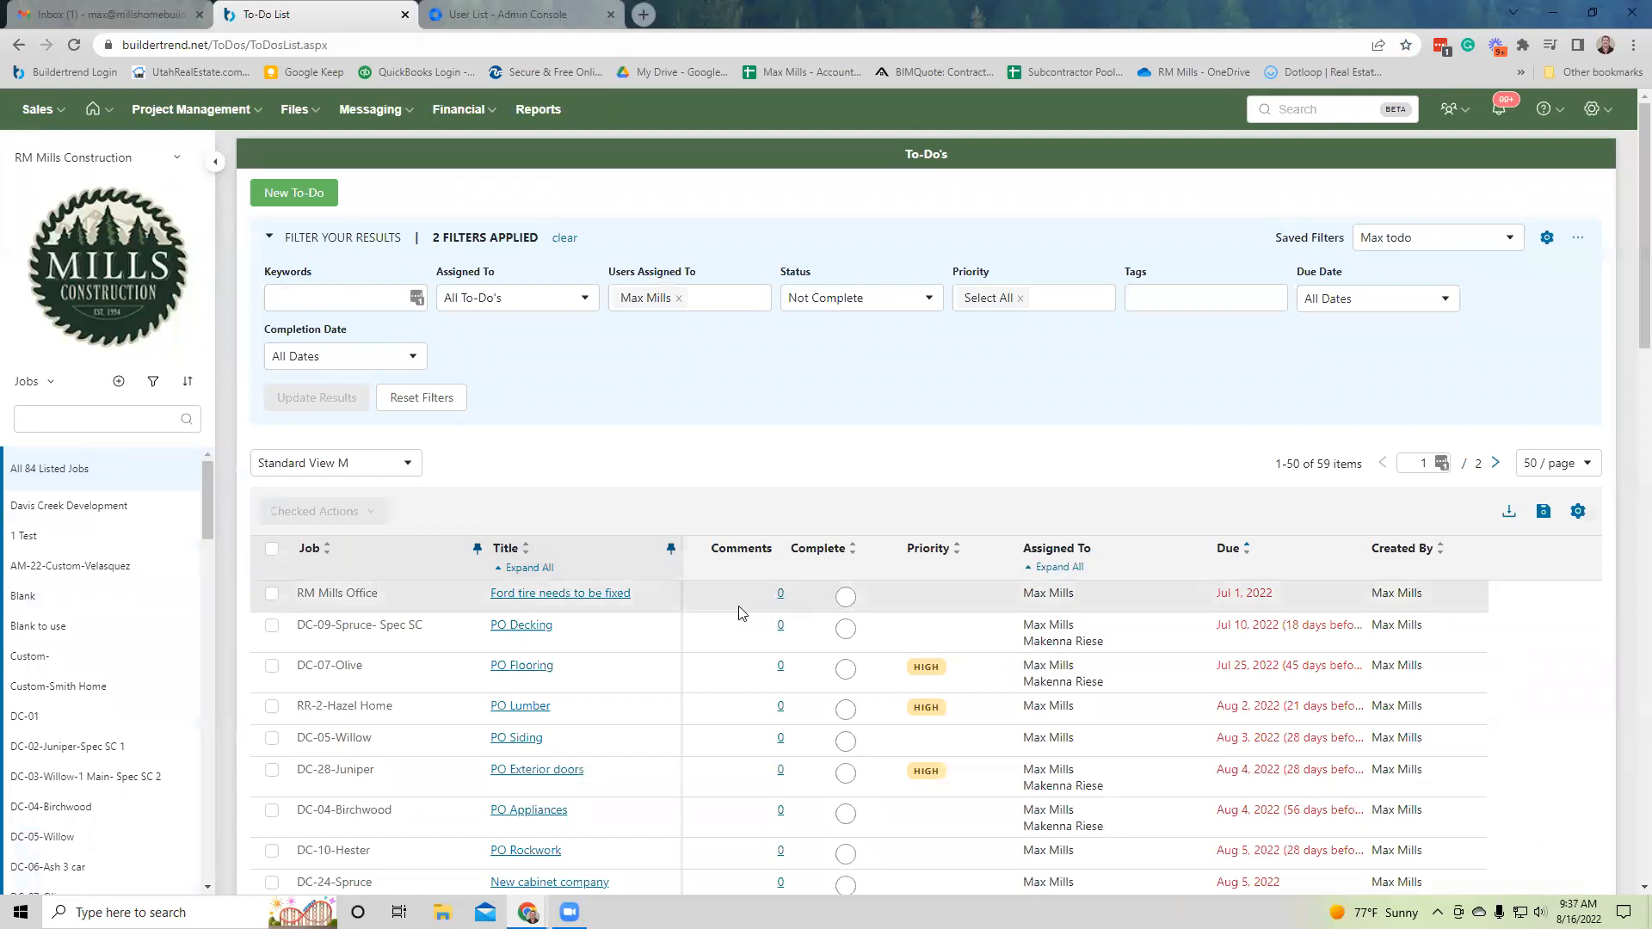
Select the job DC-18-Hester and open the internal user permissions in its job details.
scroll(127, 782, down, 1)
scroll(127, 781, down, 5)
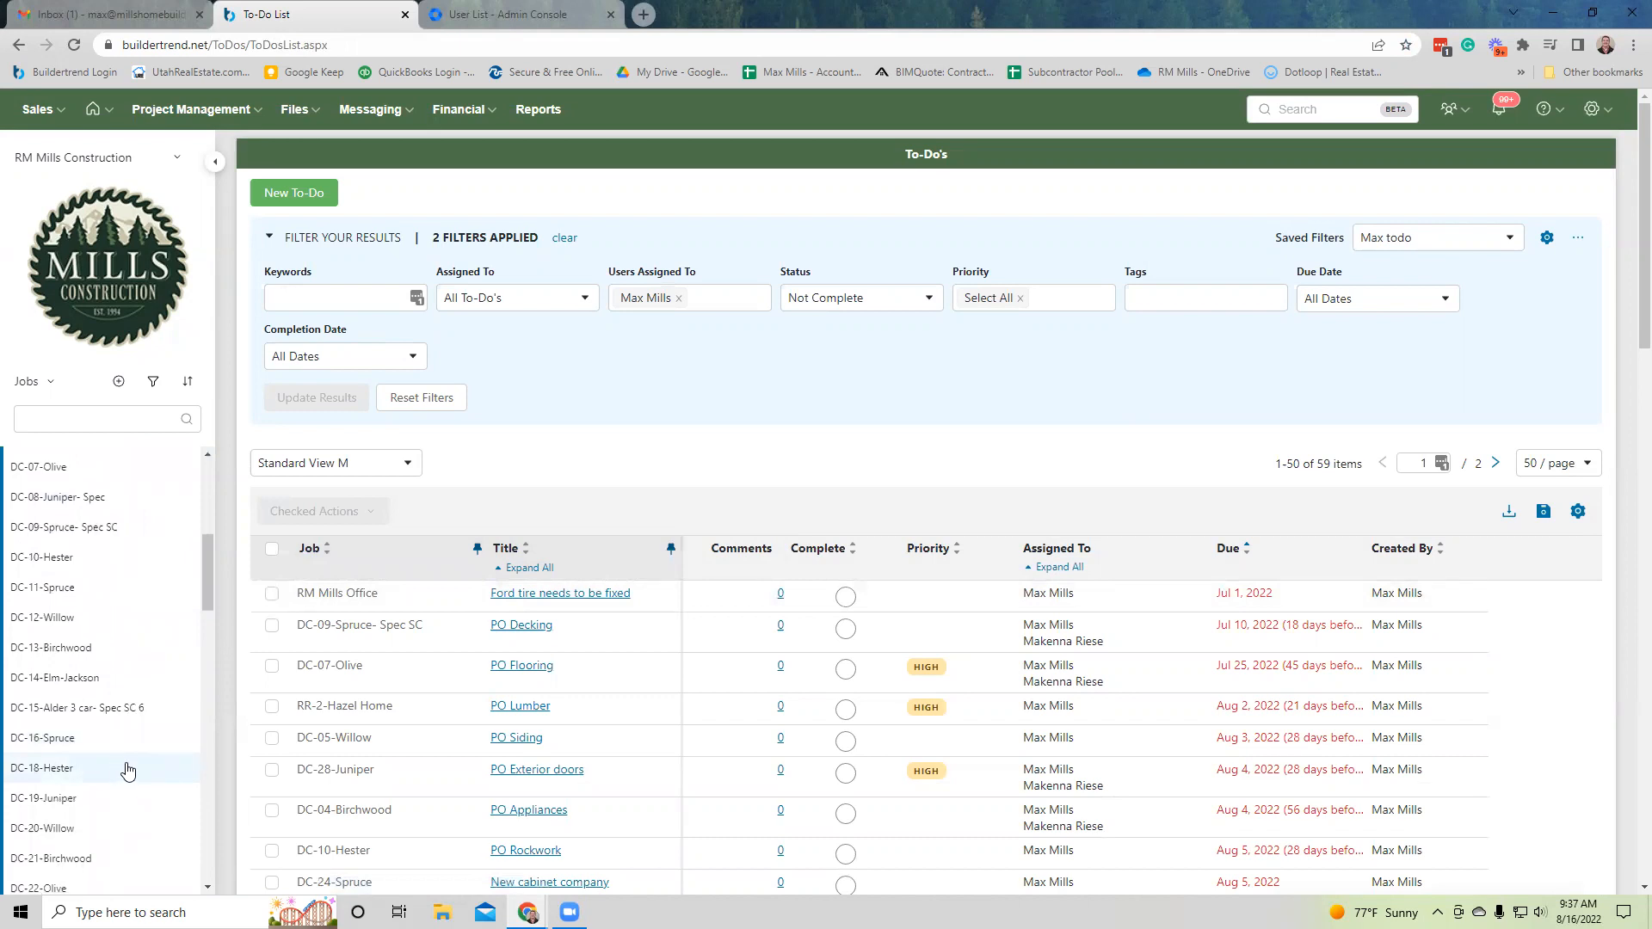
click(128, 768)
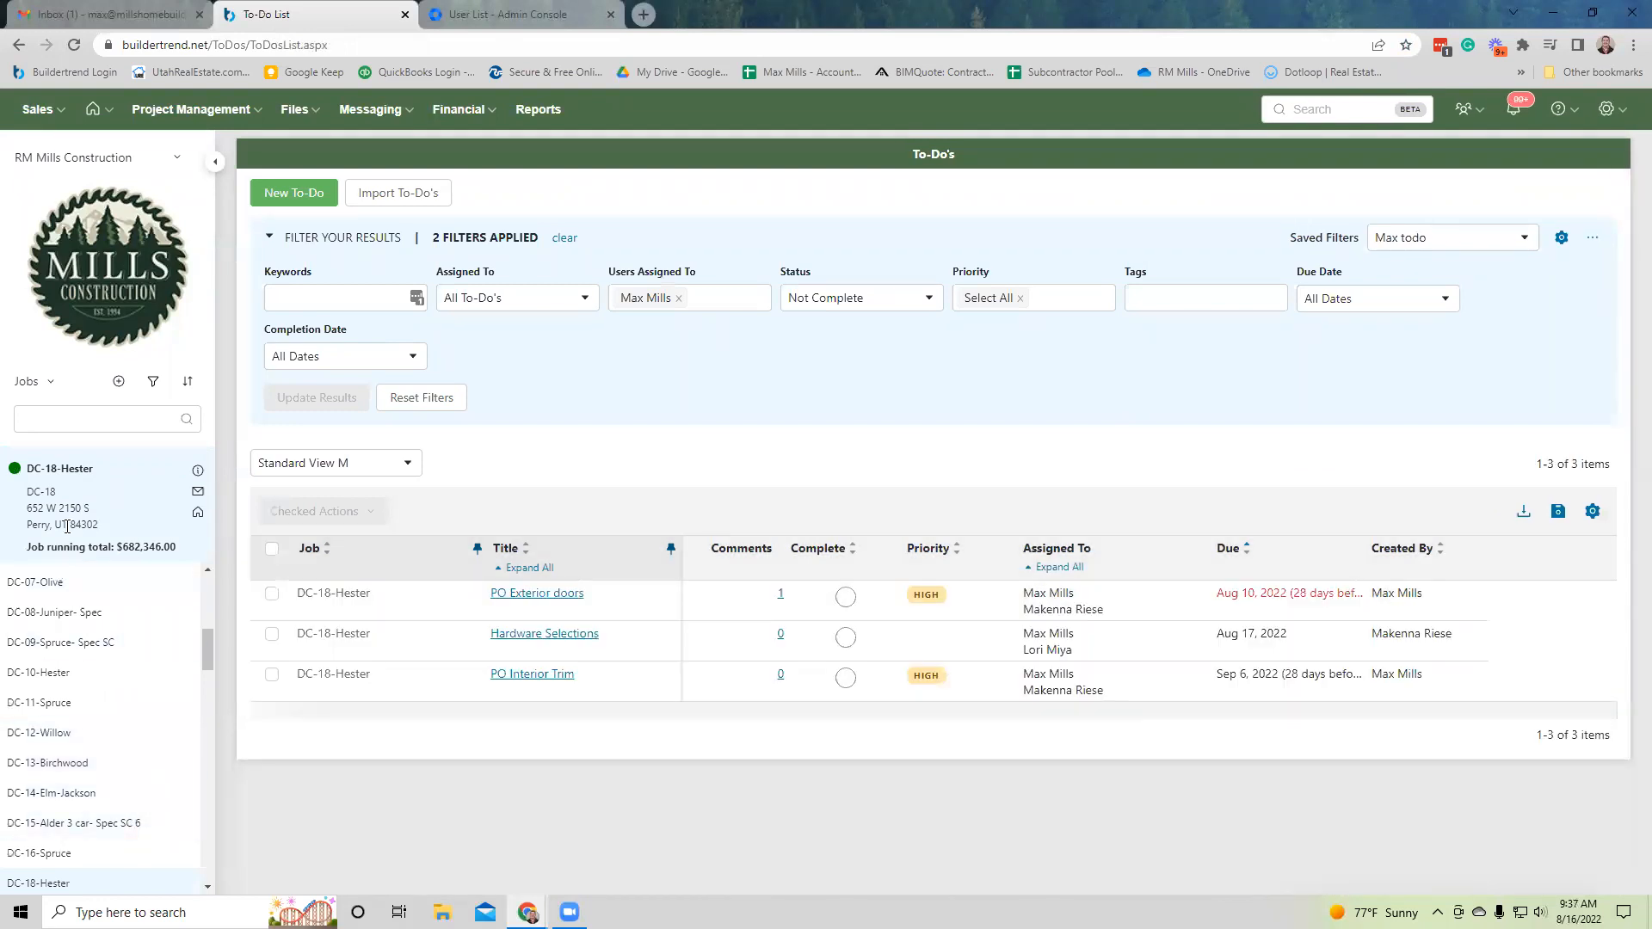
click(197, 473)
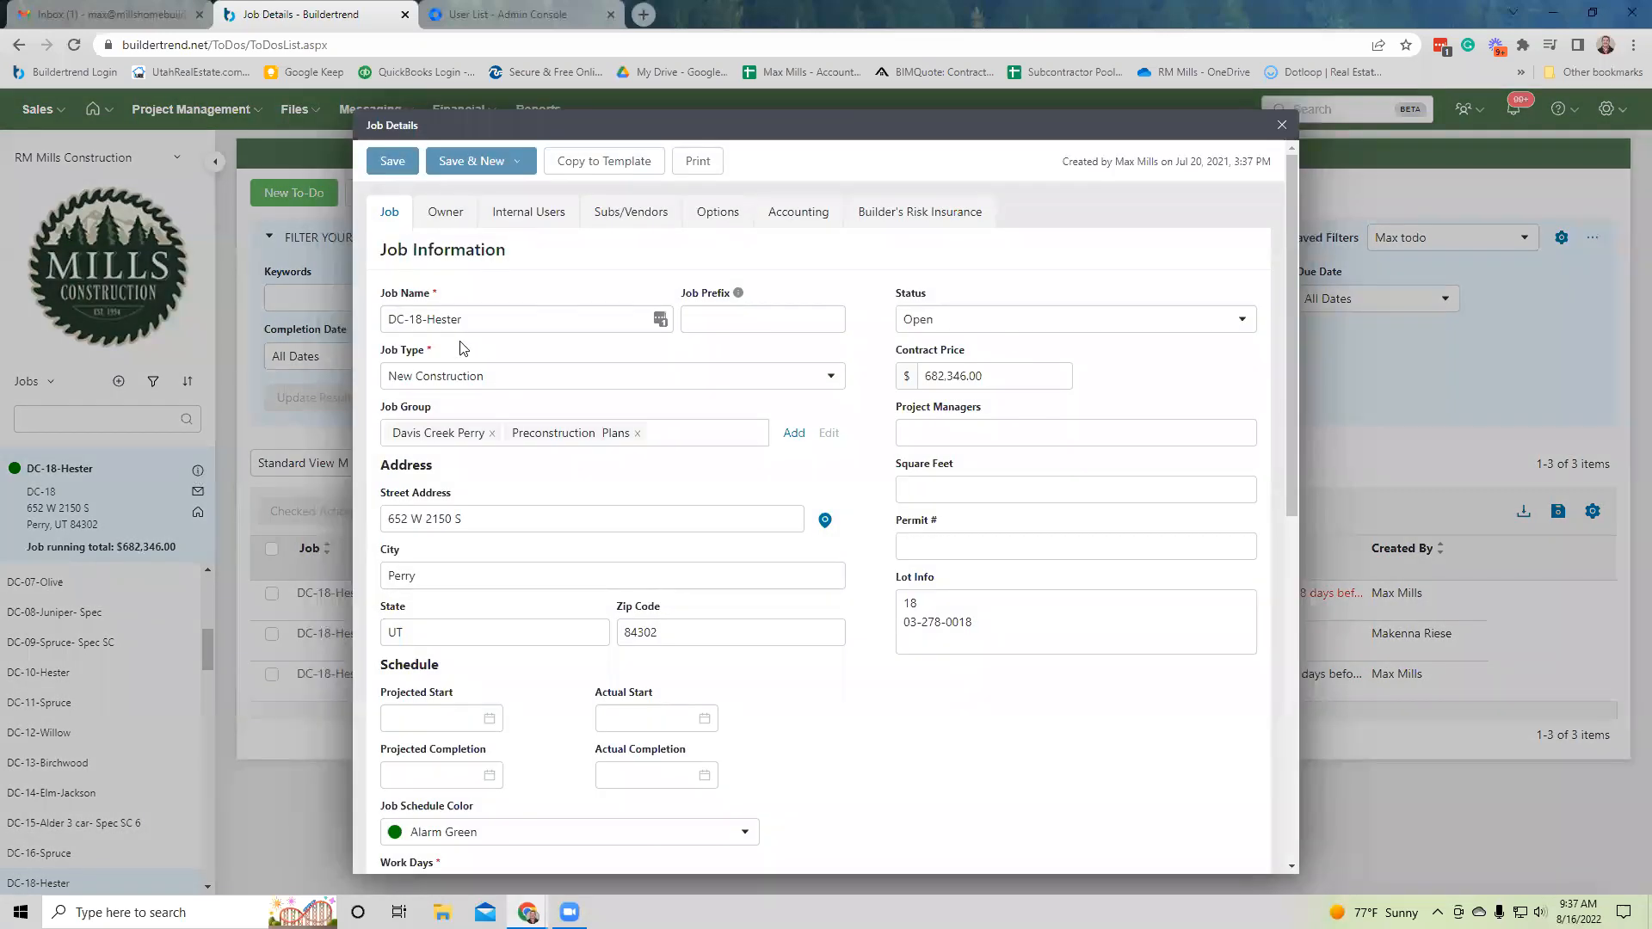
click(524, 221)
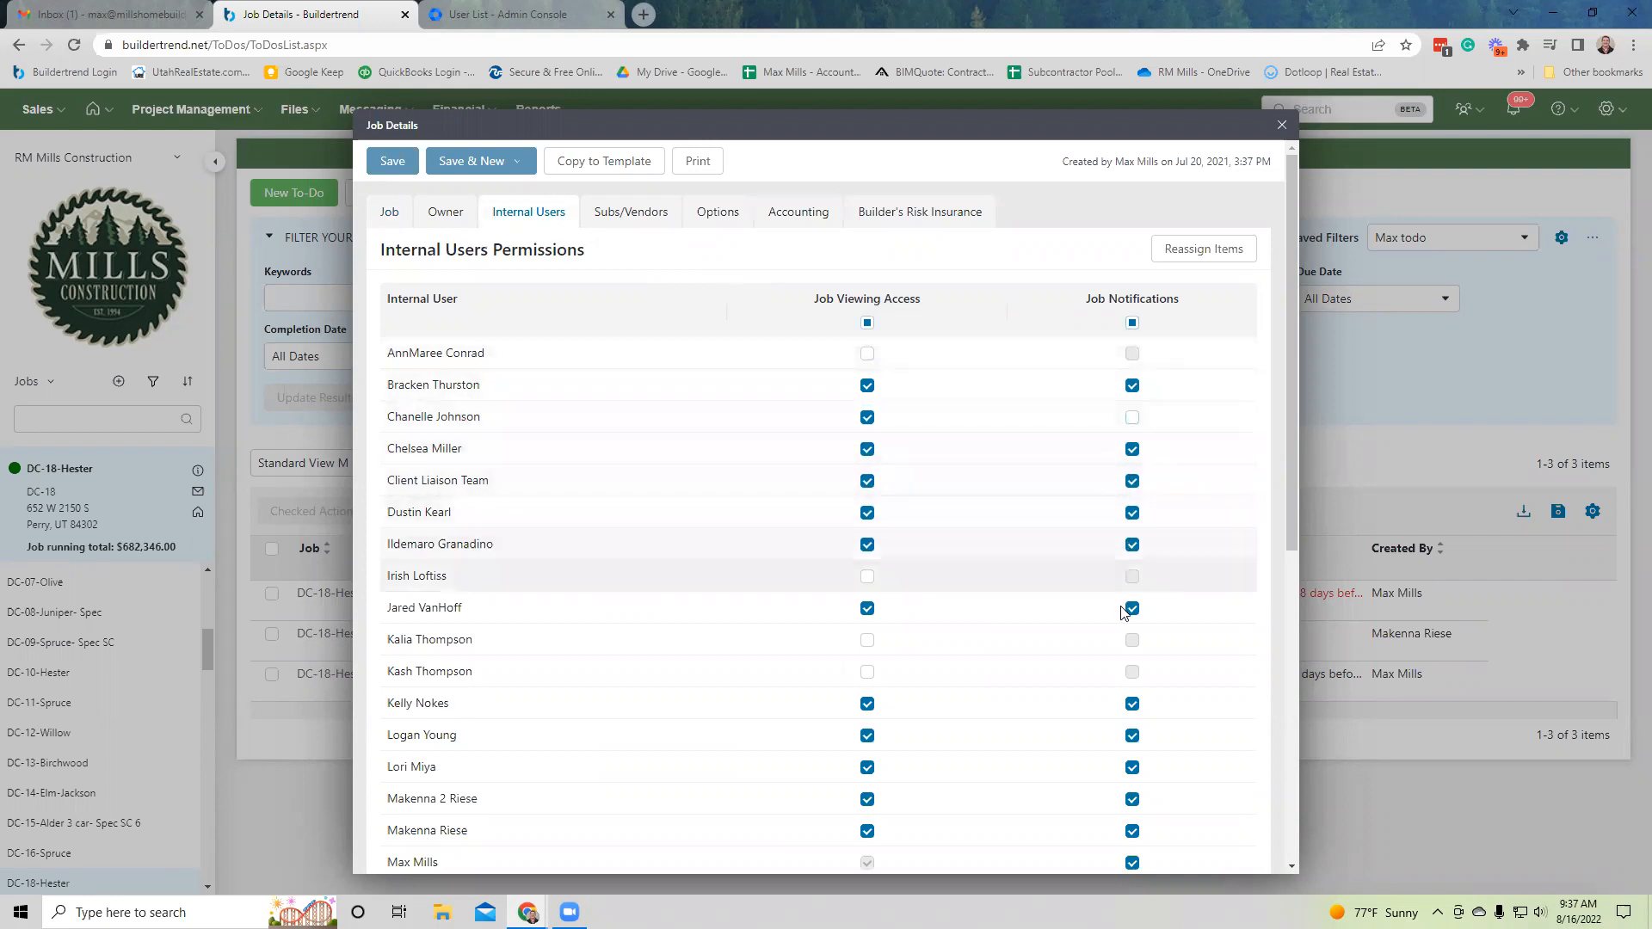
Switch job notifications off and back on for one internal user, and review the permissions of the remaining users.
click(1132, 738)
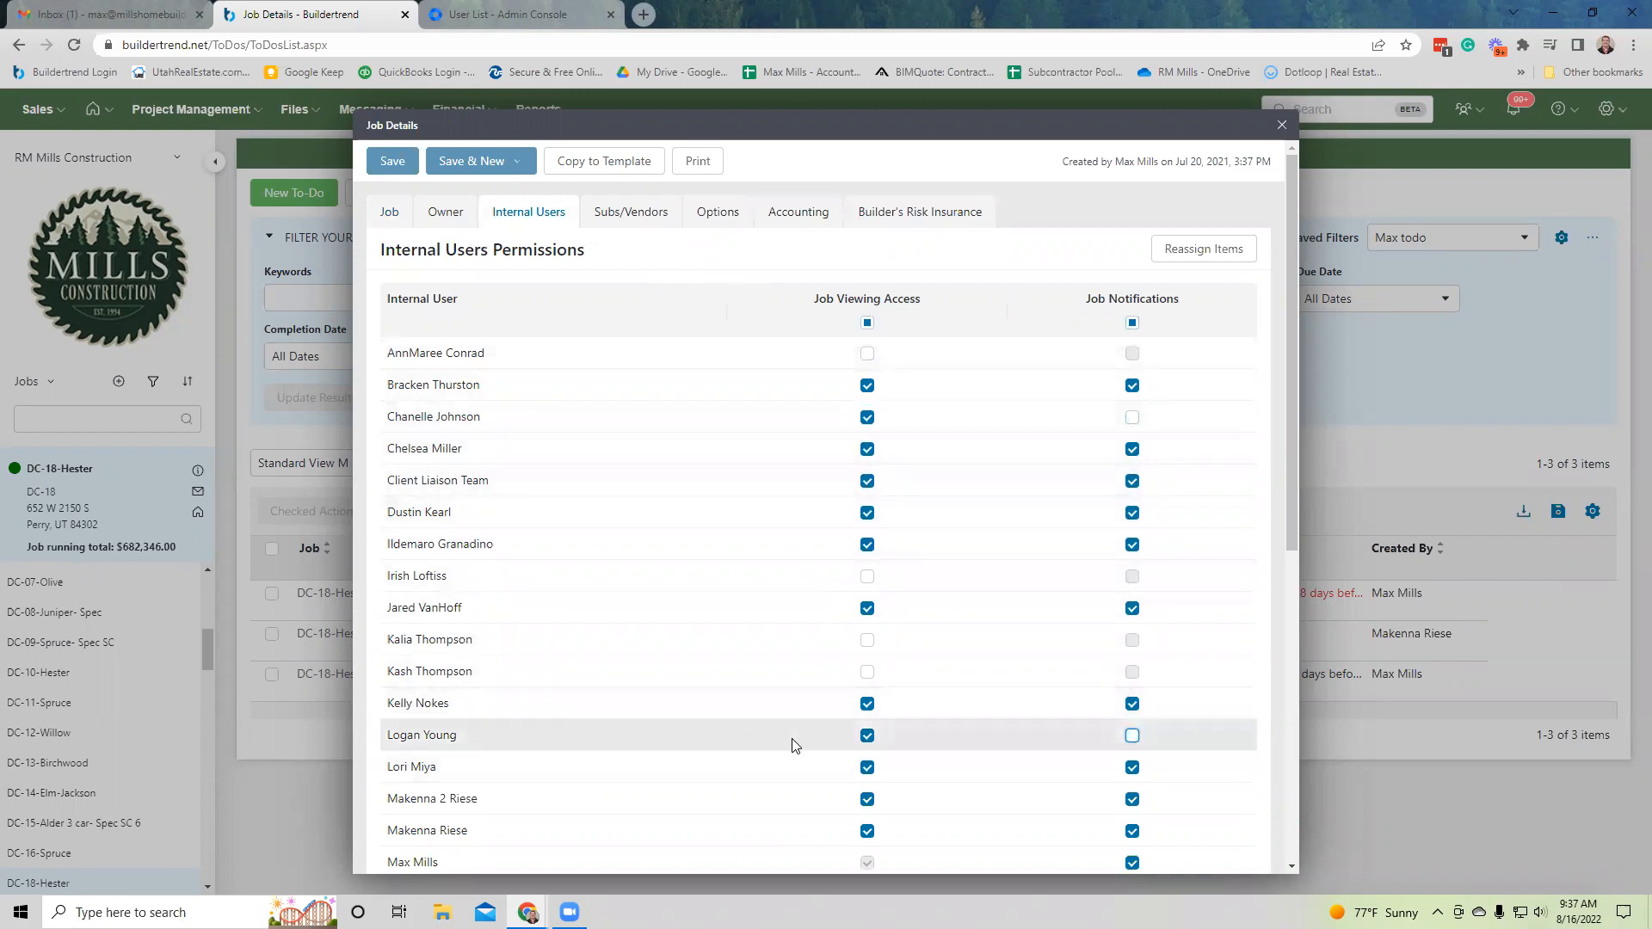
click(1133, 737)
scroll(1177, 734, down, 3)
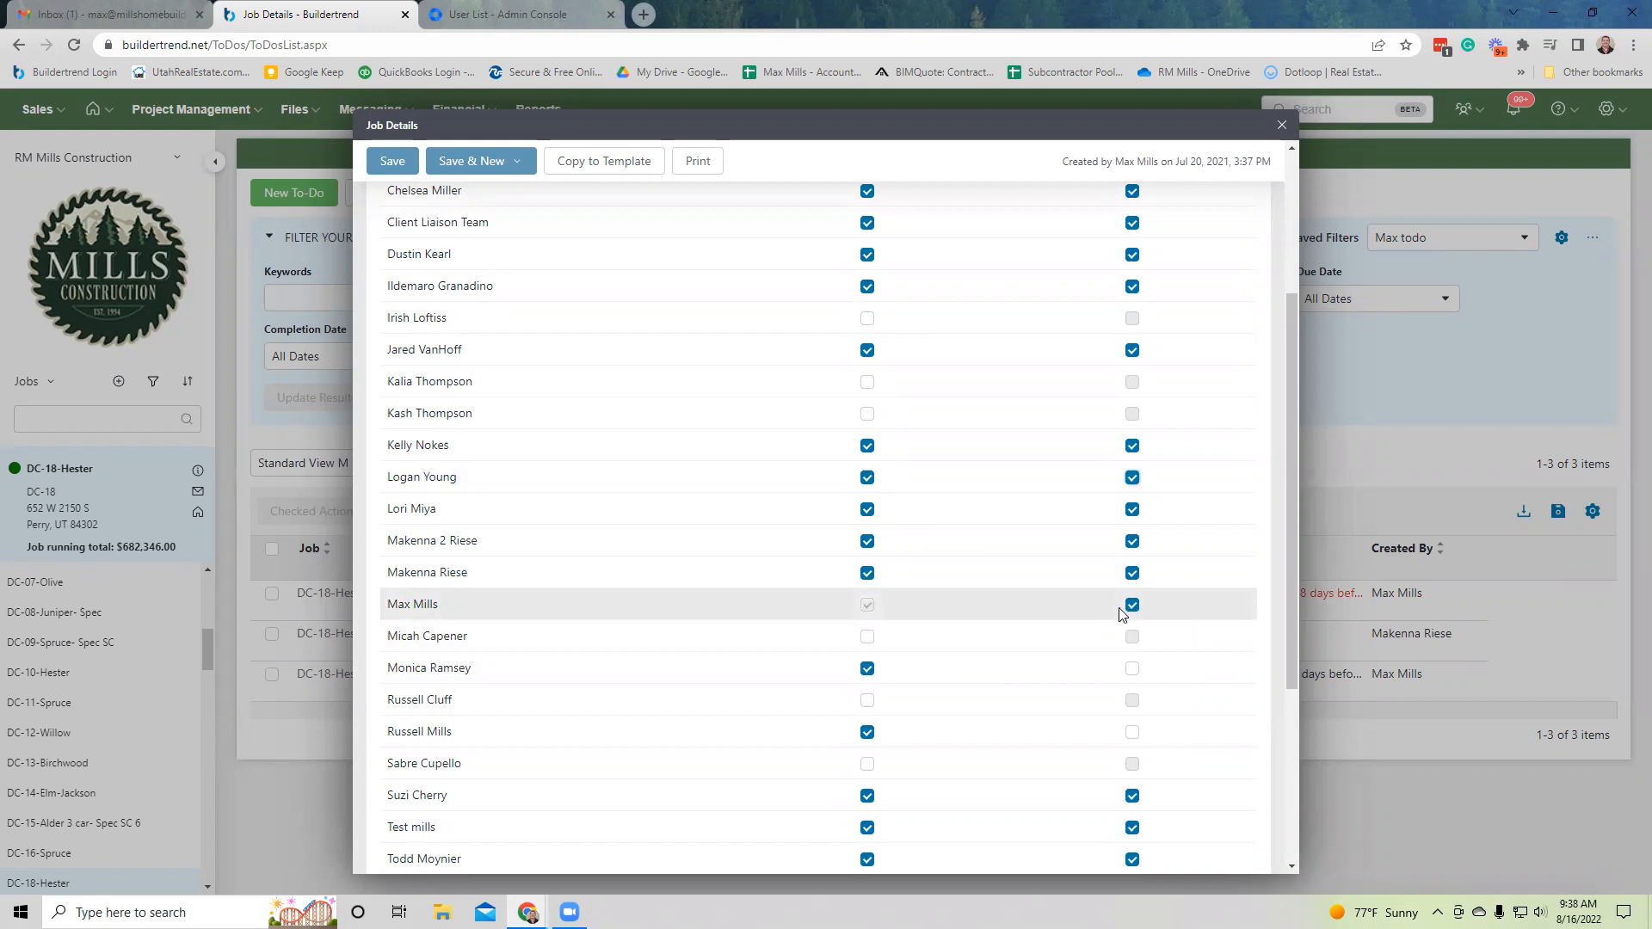
Review the viewing access and job notifications of all internal users of DC-18-Hester, and close the job details.
scroll(875, 522, up, 3)
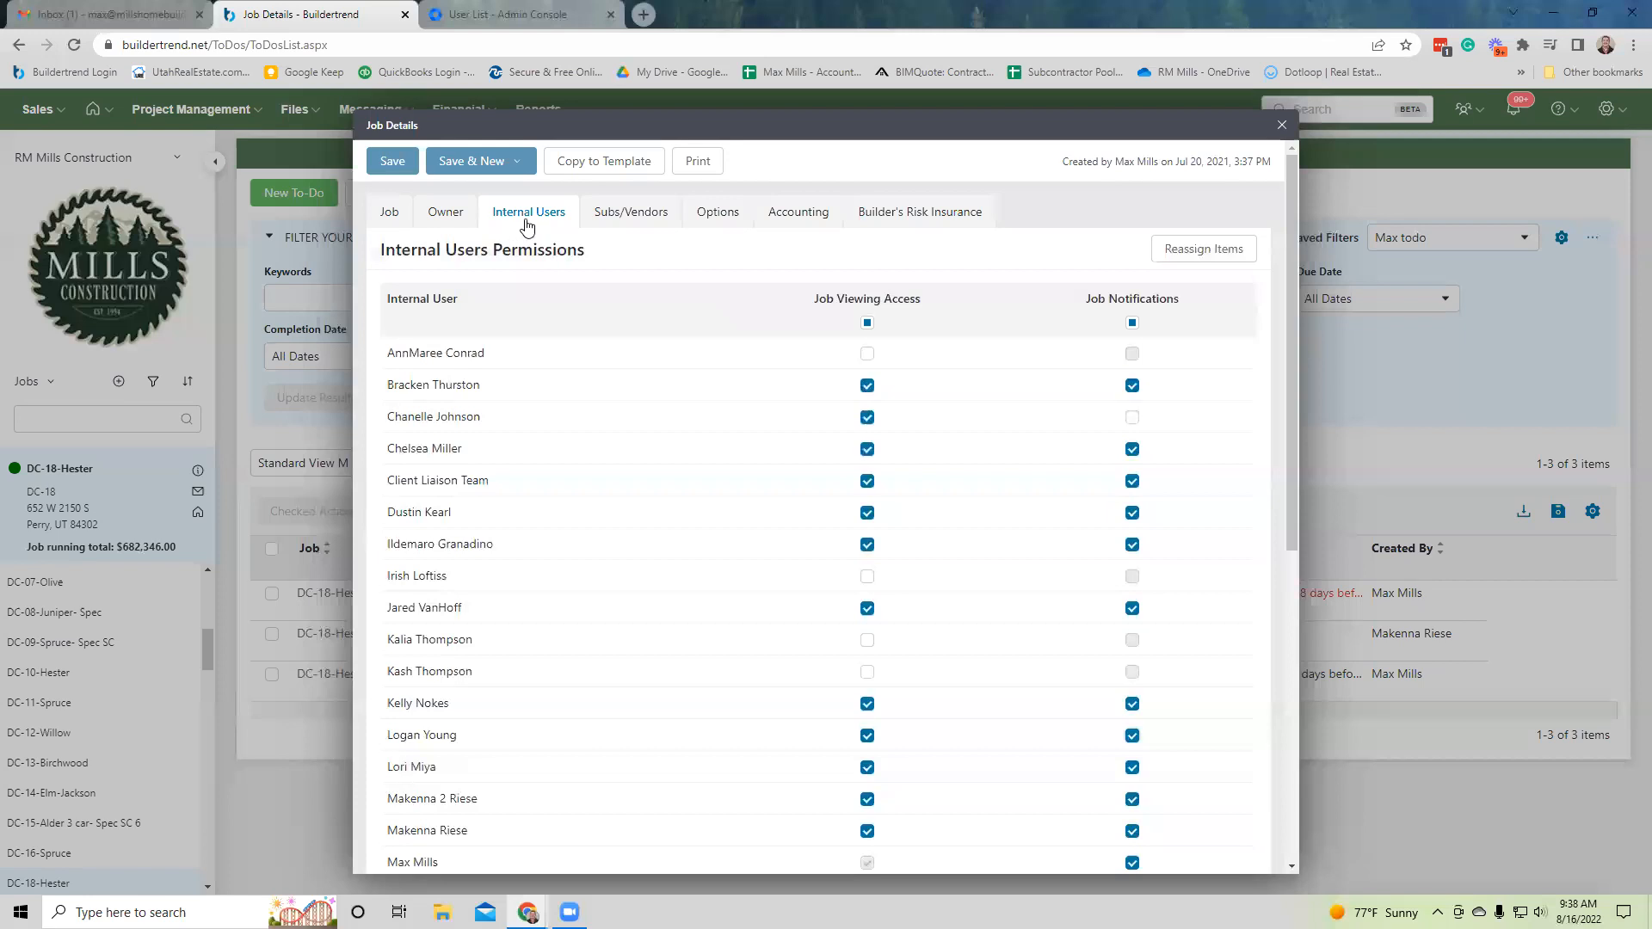
scroll(1126, 665, down, 1)
scroll(1125, 665, down, 6)
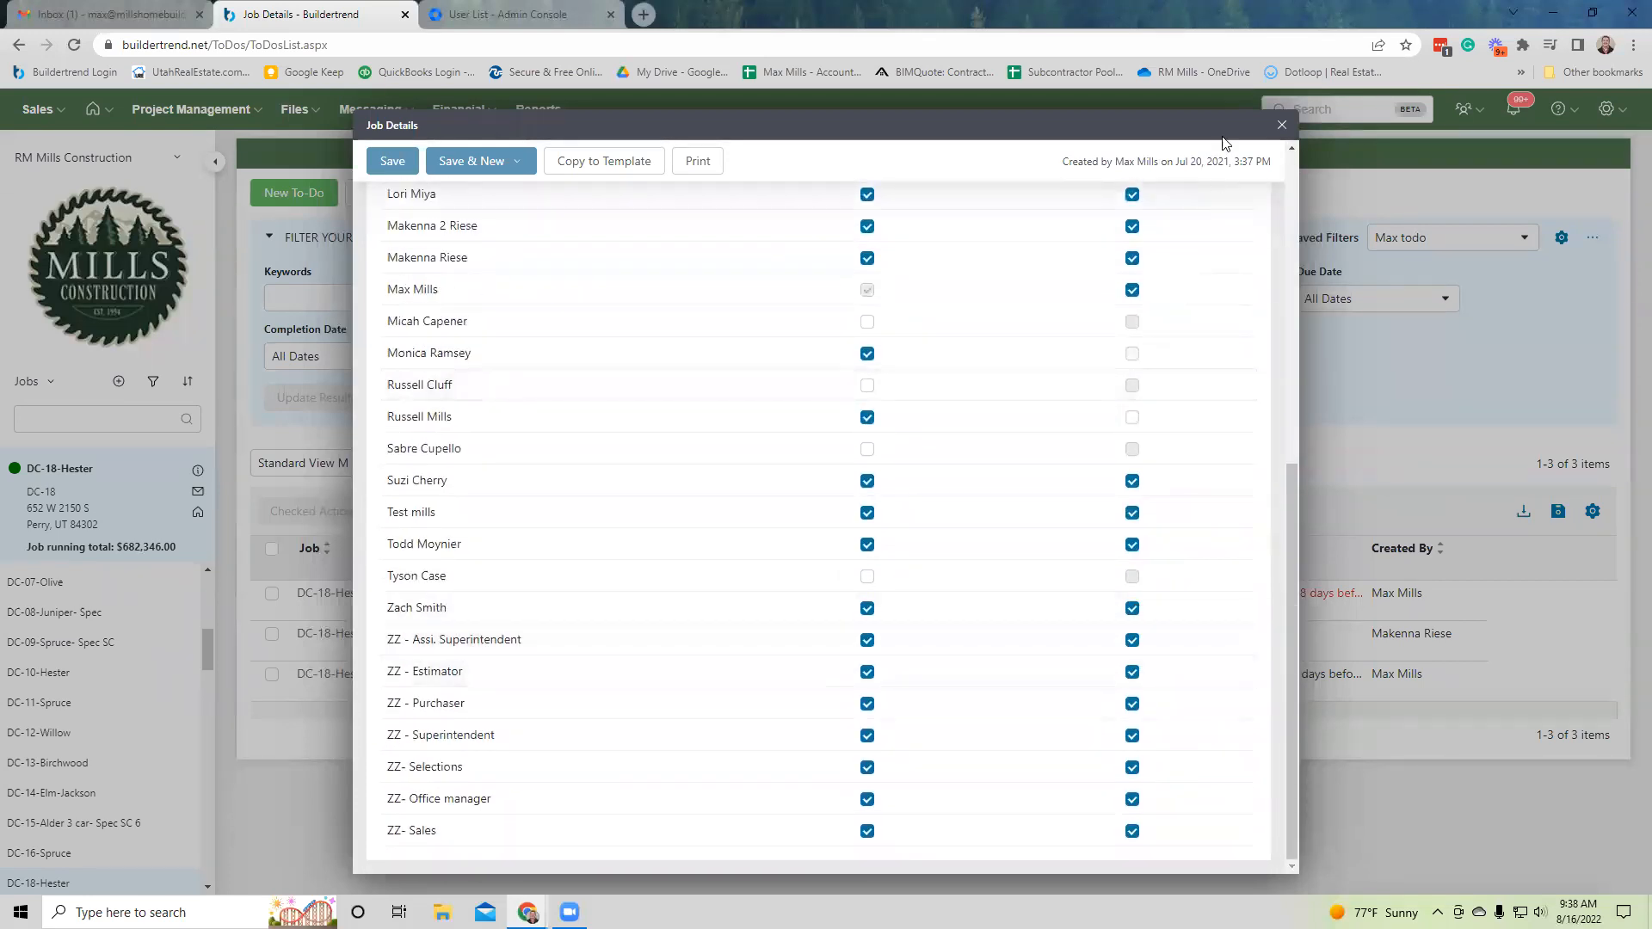
click(1288, 129)
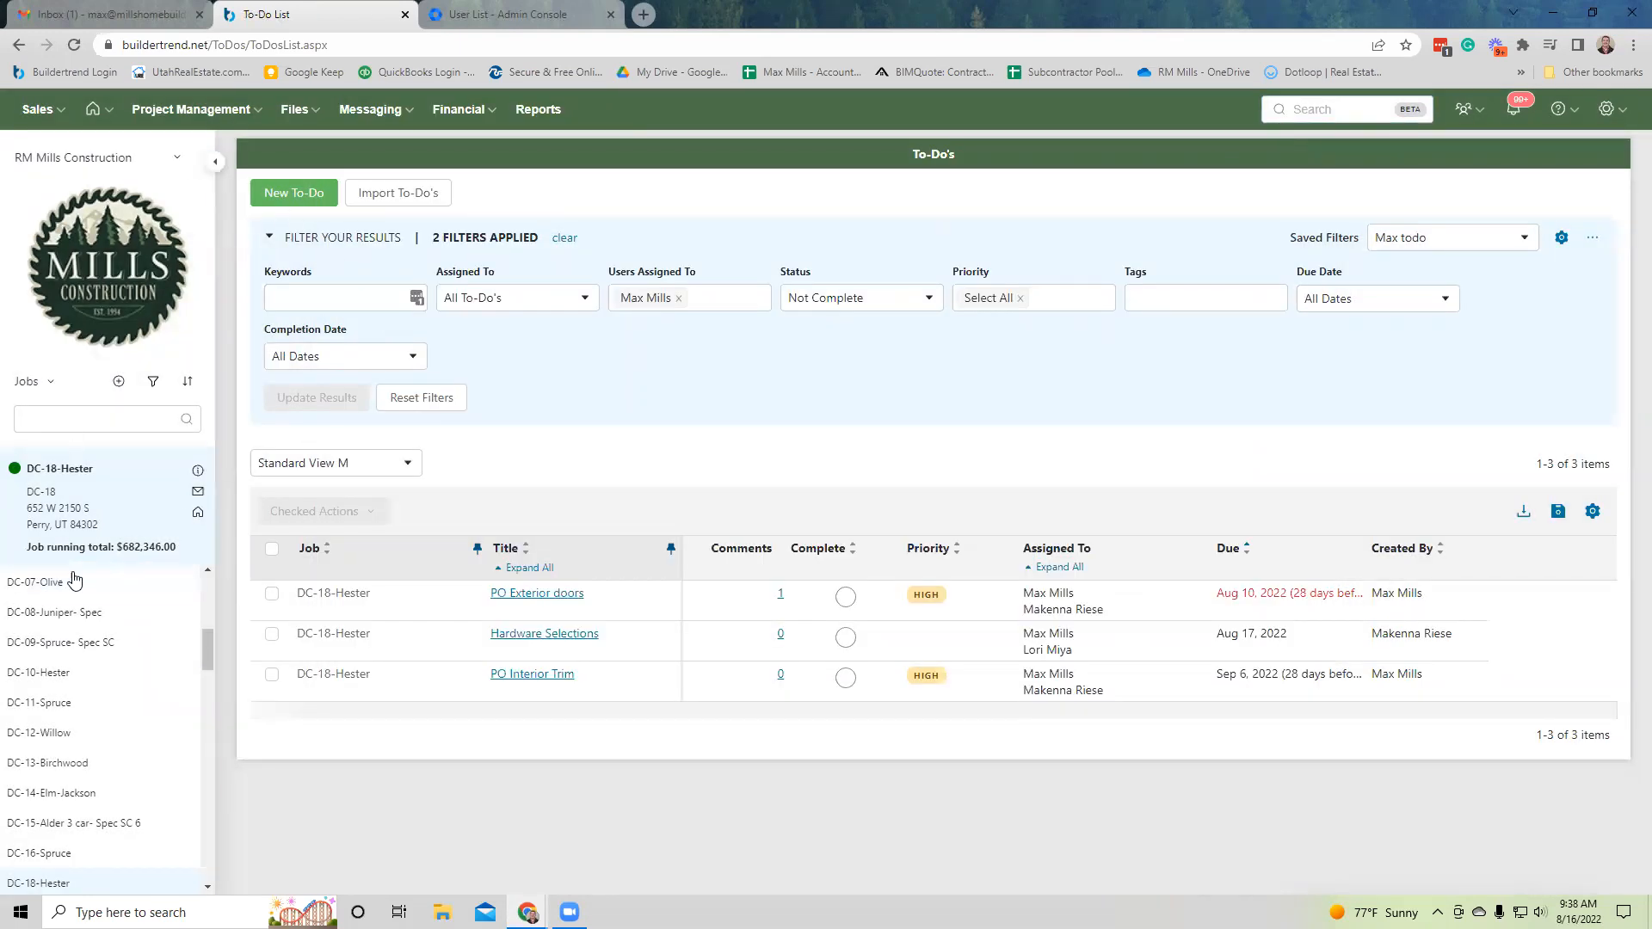
Show the to-dos of all listed jobs, select the job DC-19-Juniper and open the internal user permissions in its job details.
scroll(103, 628, up, 5)
click(107, 585)
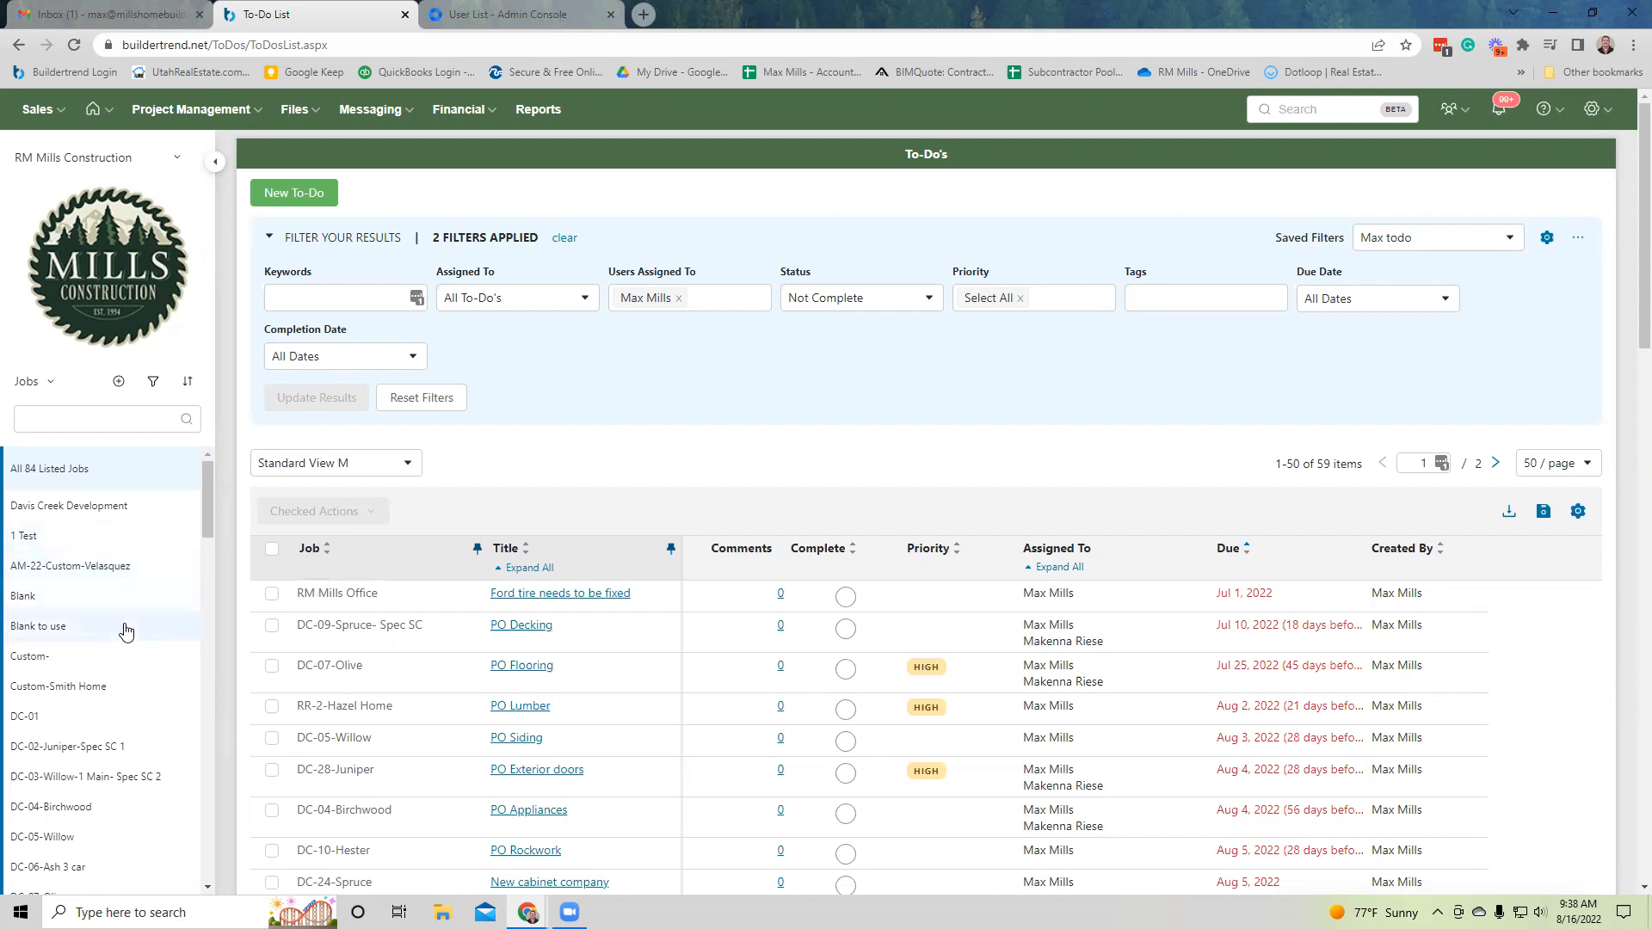
scroll(118, 748, down, 3)
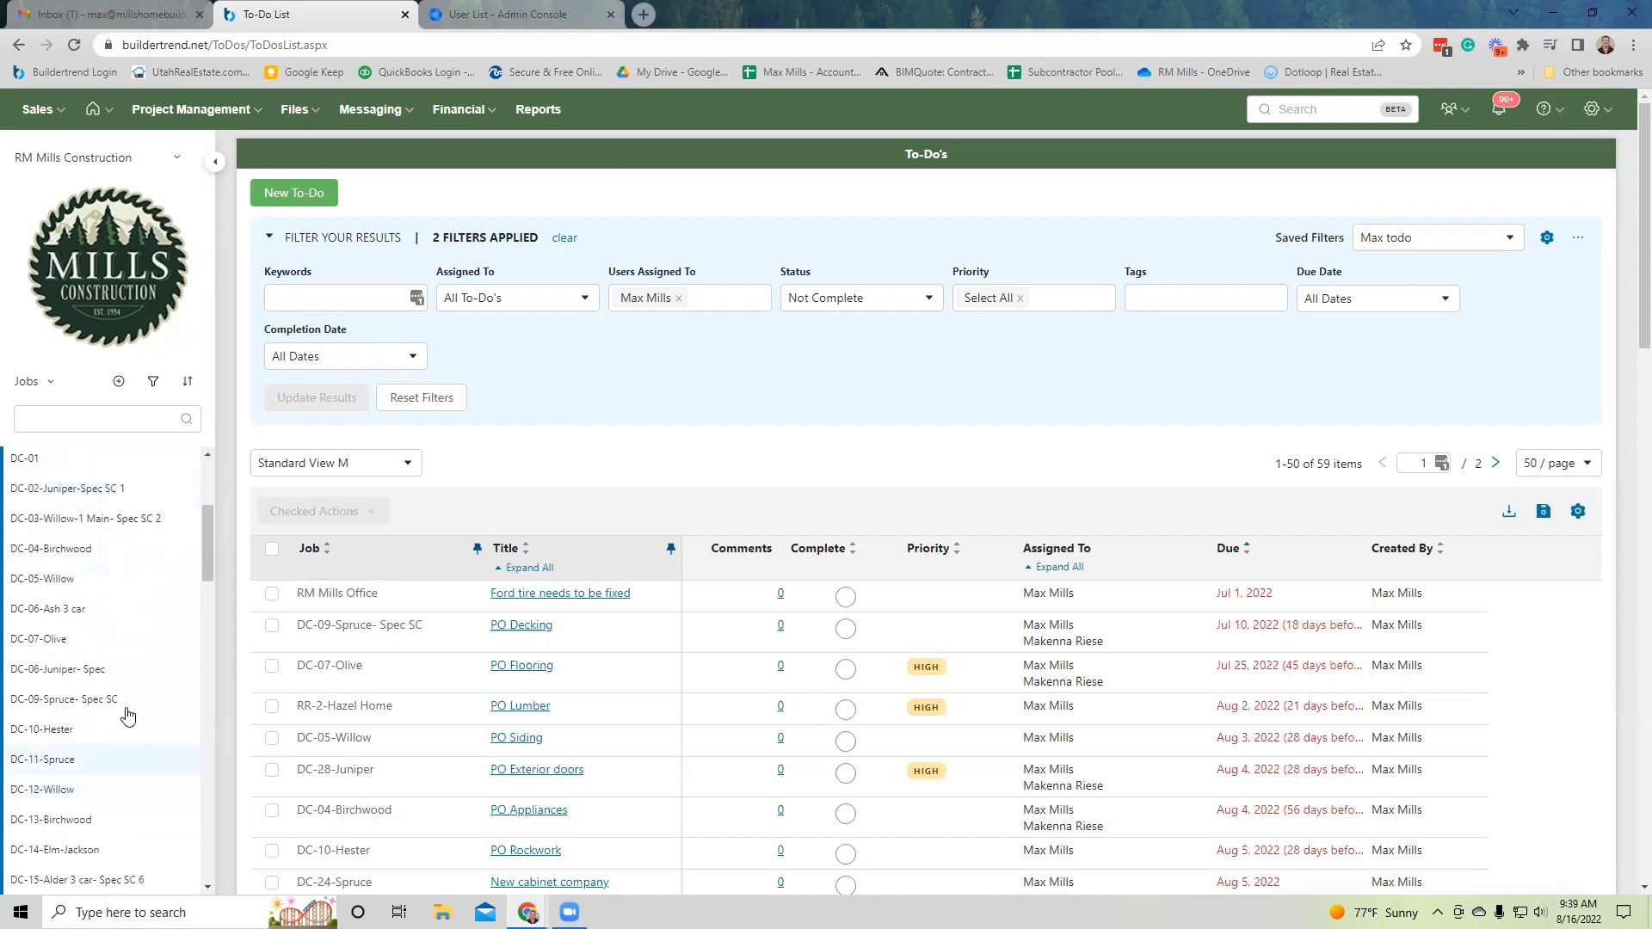
scroll(130, 715, down, 2)
click(136, 800)
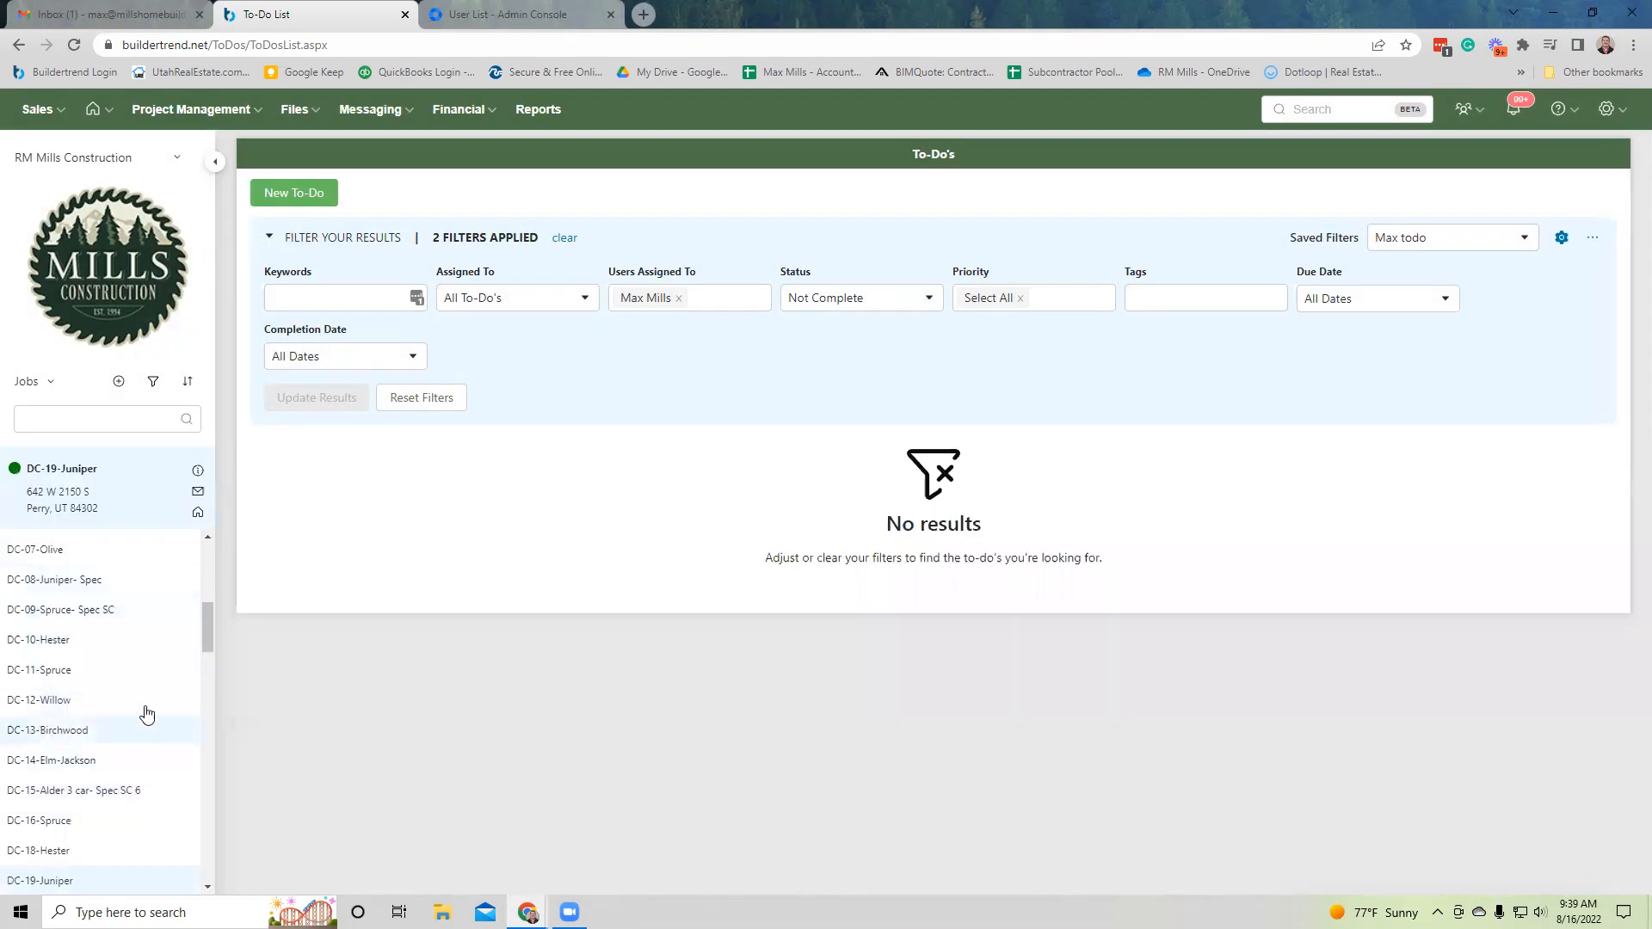
click(197, 469)
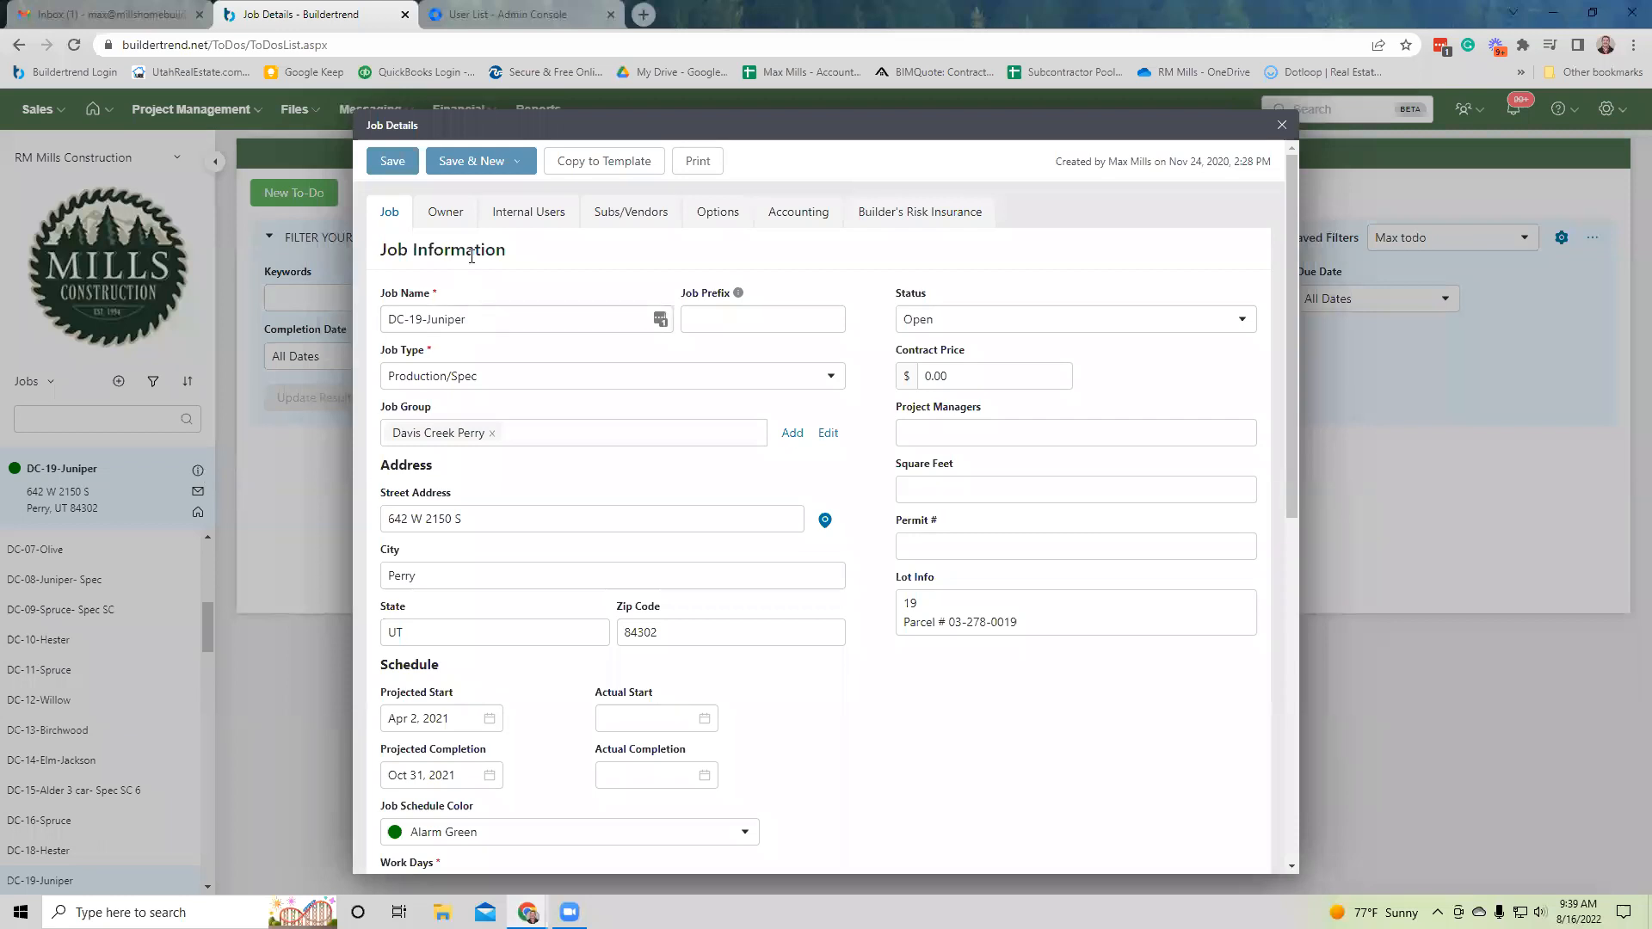
click(499, 219)
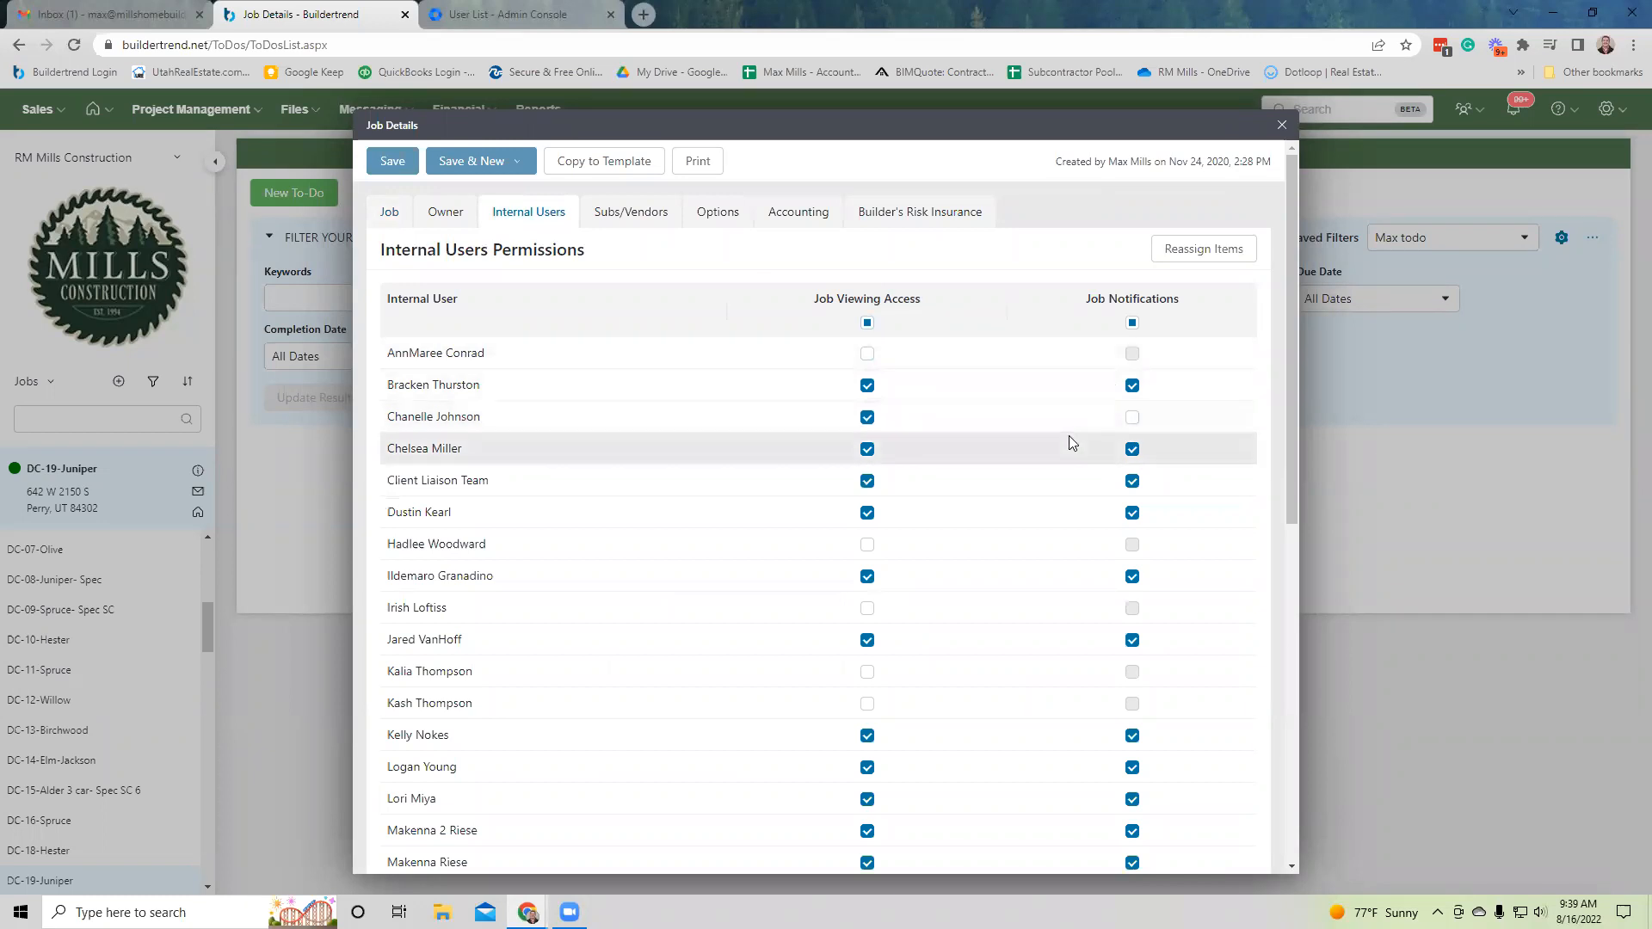
Check which internal users have job notifications enabled for DC-19-Juniper, and close the job details without saving.
scroll(1070, 437, down, 2)
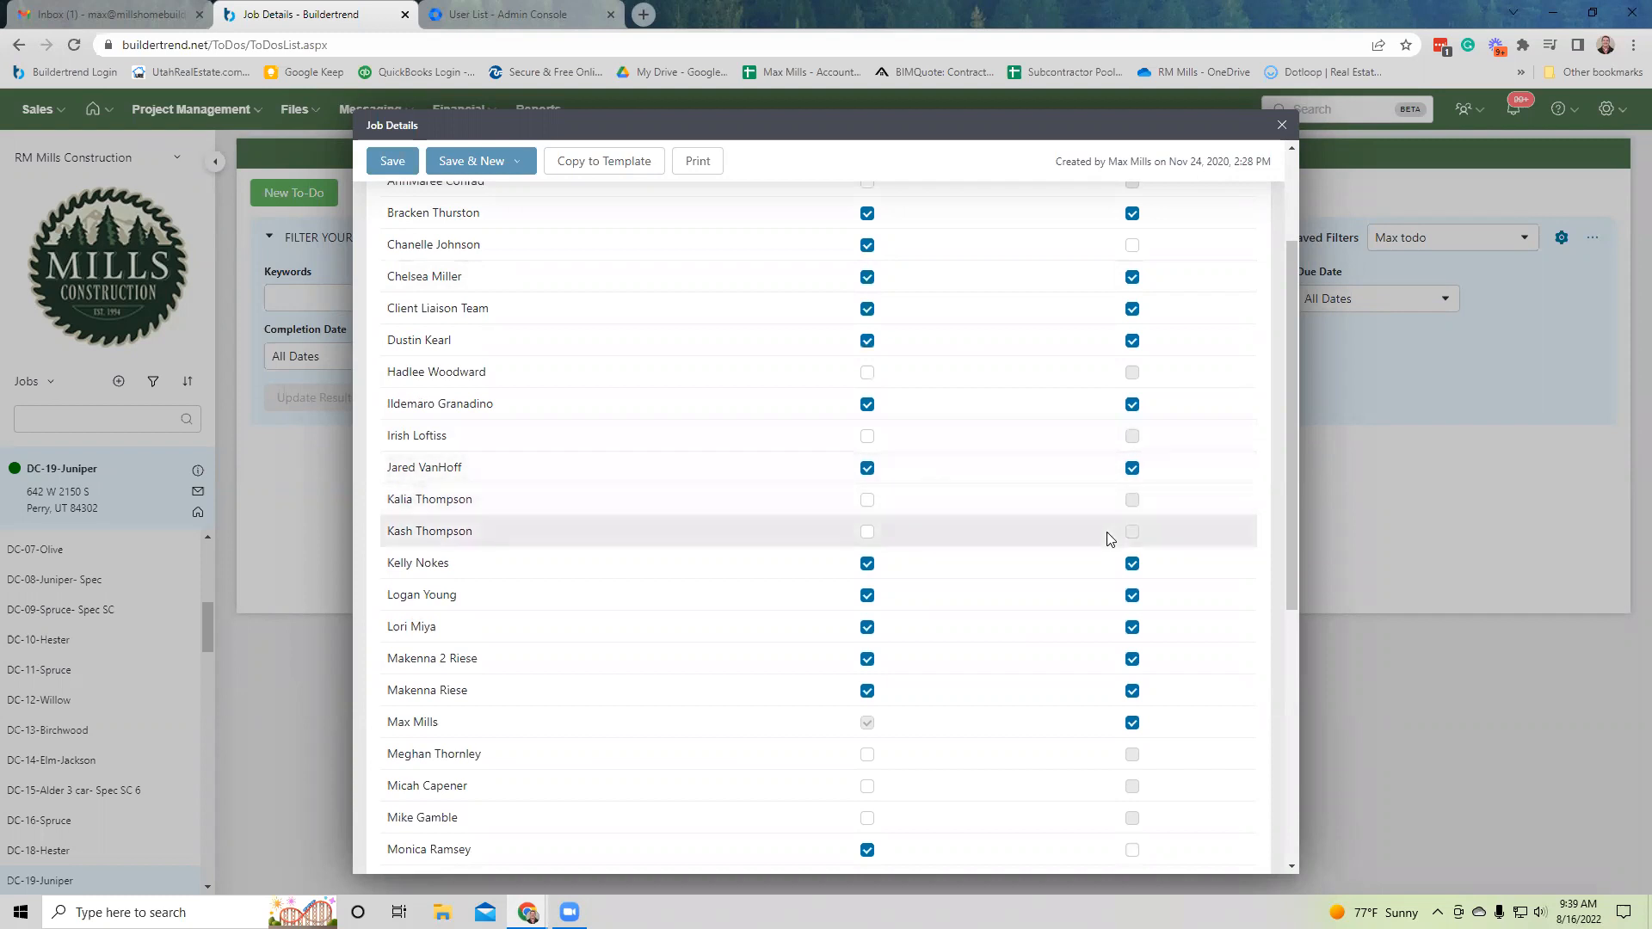
scroll(1106, 532, down, 3)
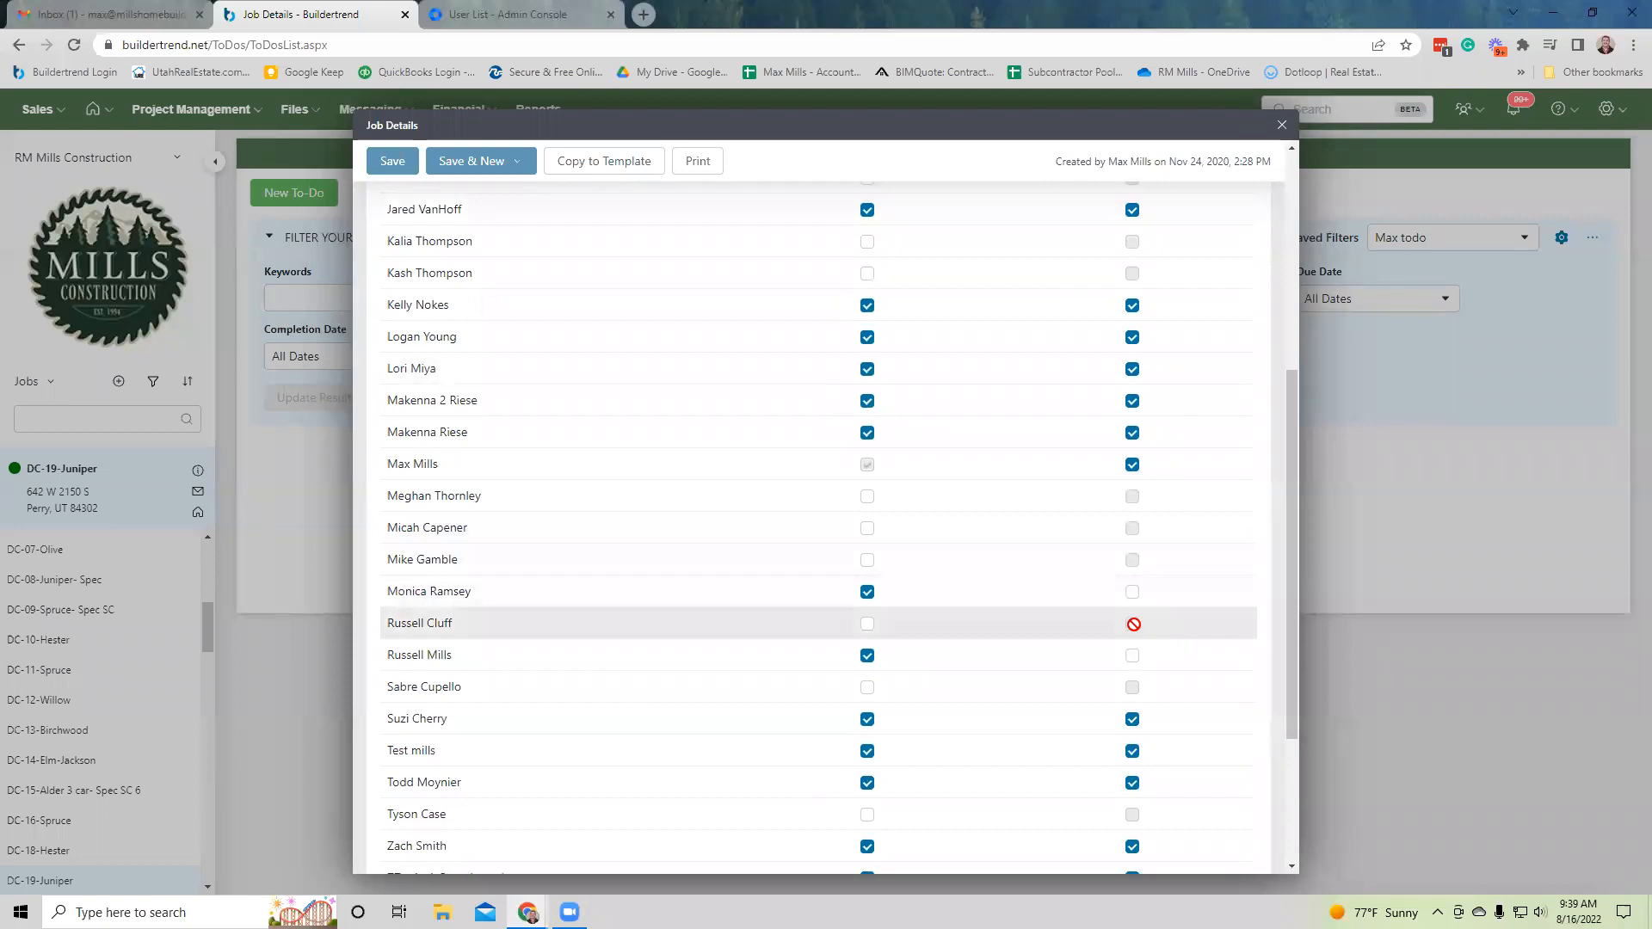
scroll(1082, 594, down, 2)
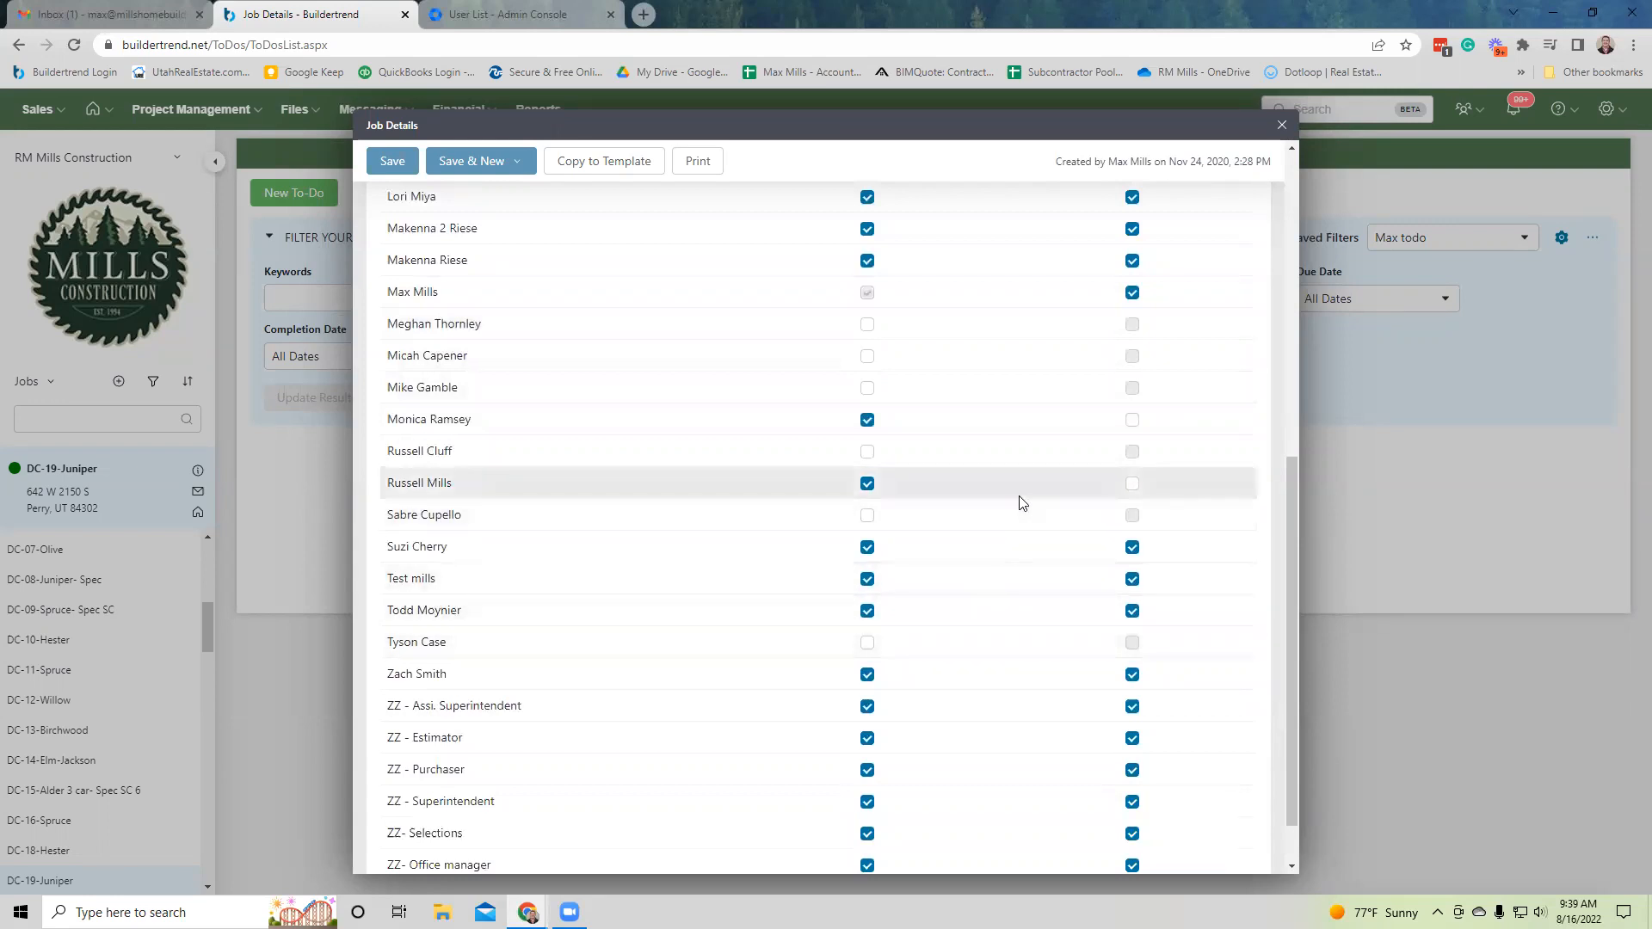
scroll(1021, 499, up, 8)
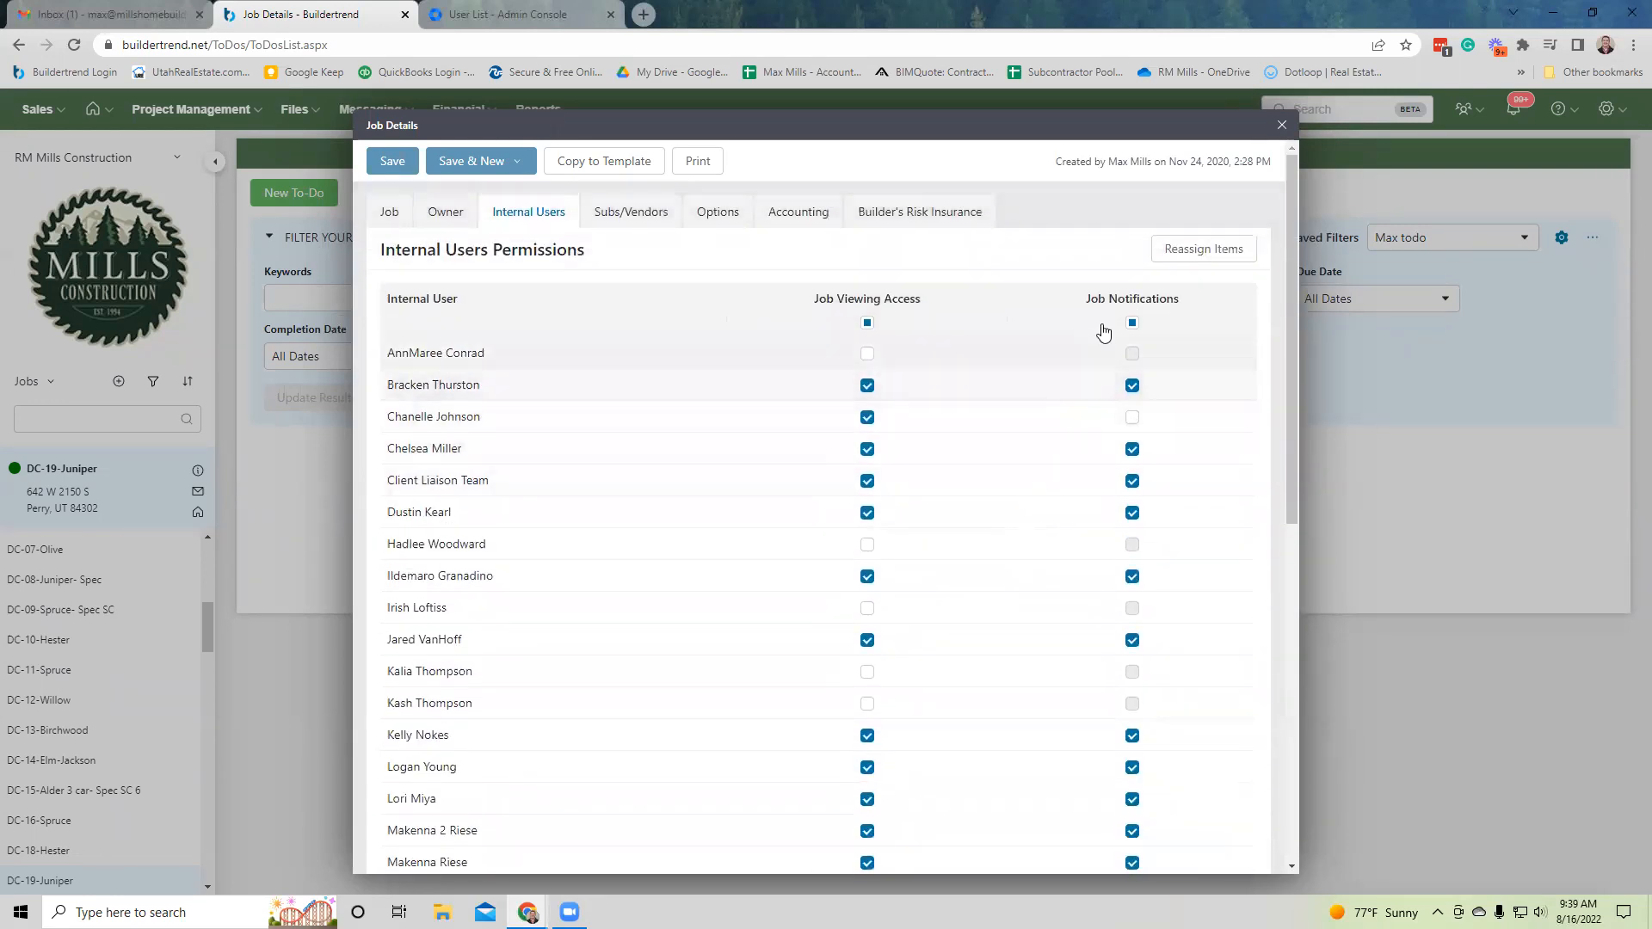
click(1282, 125)
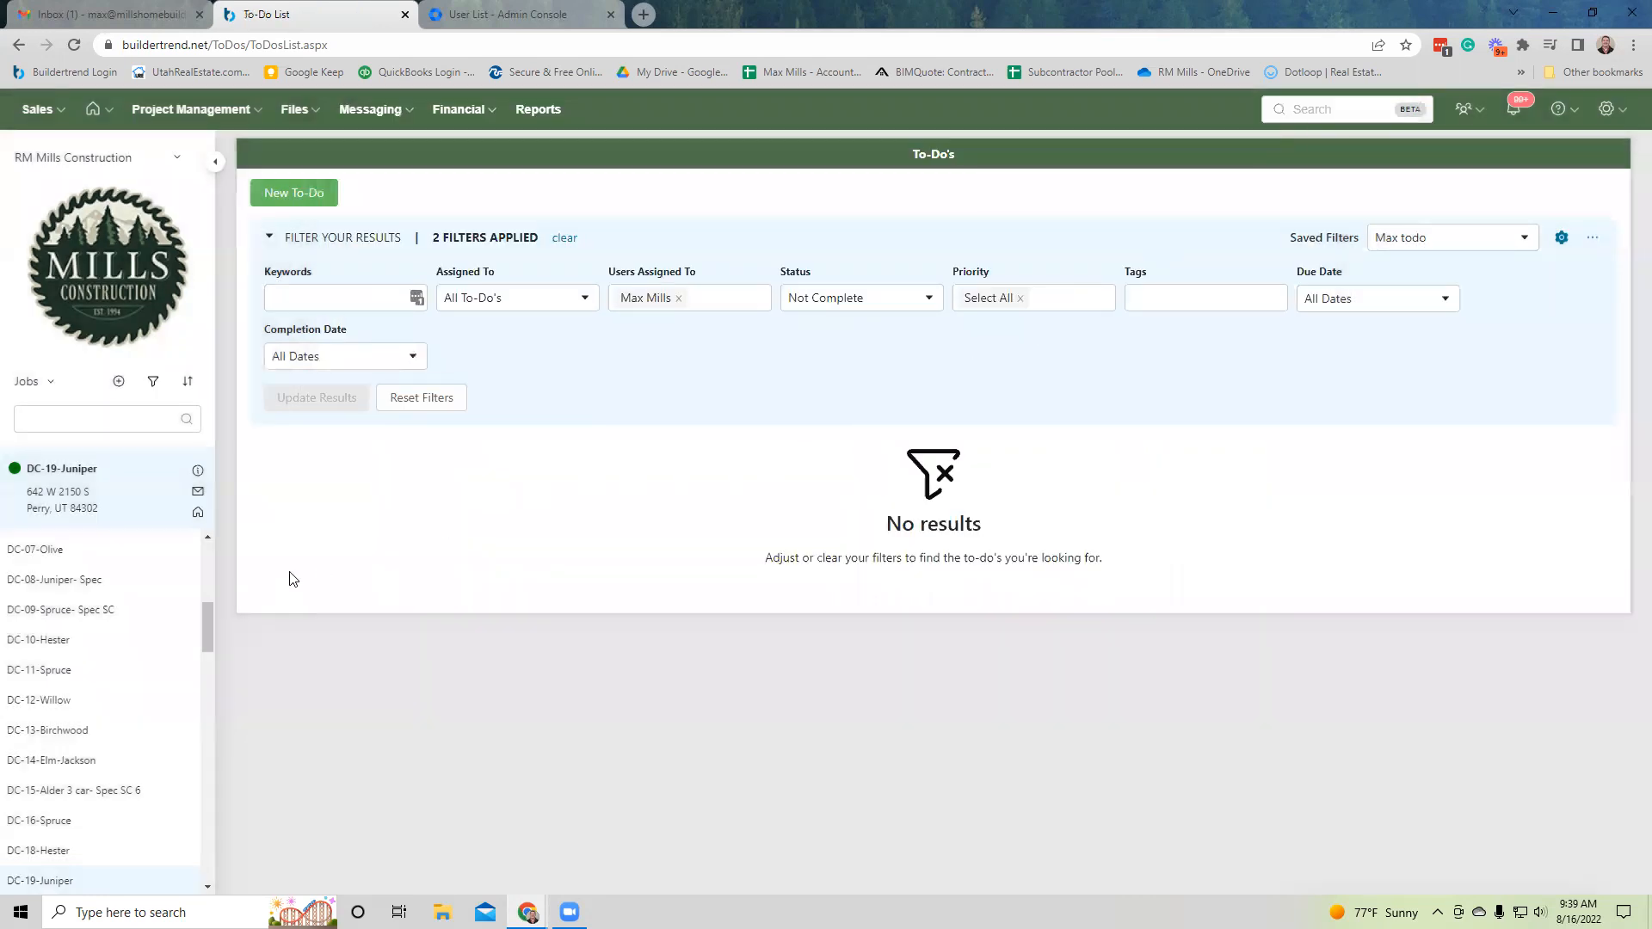
Select the job MV-03-Spruce, review the internal user permissions in its job details and close them.
scroll(99, 783, down, 8)
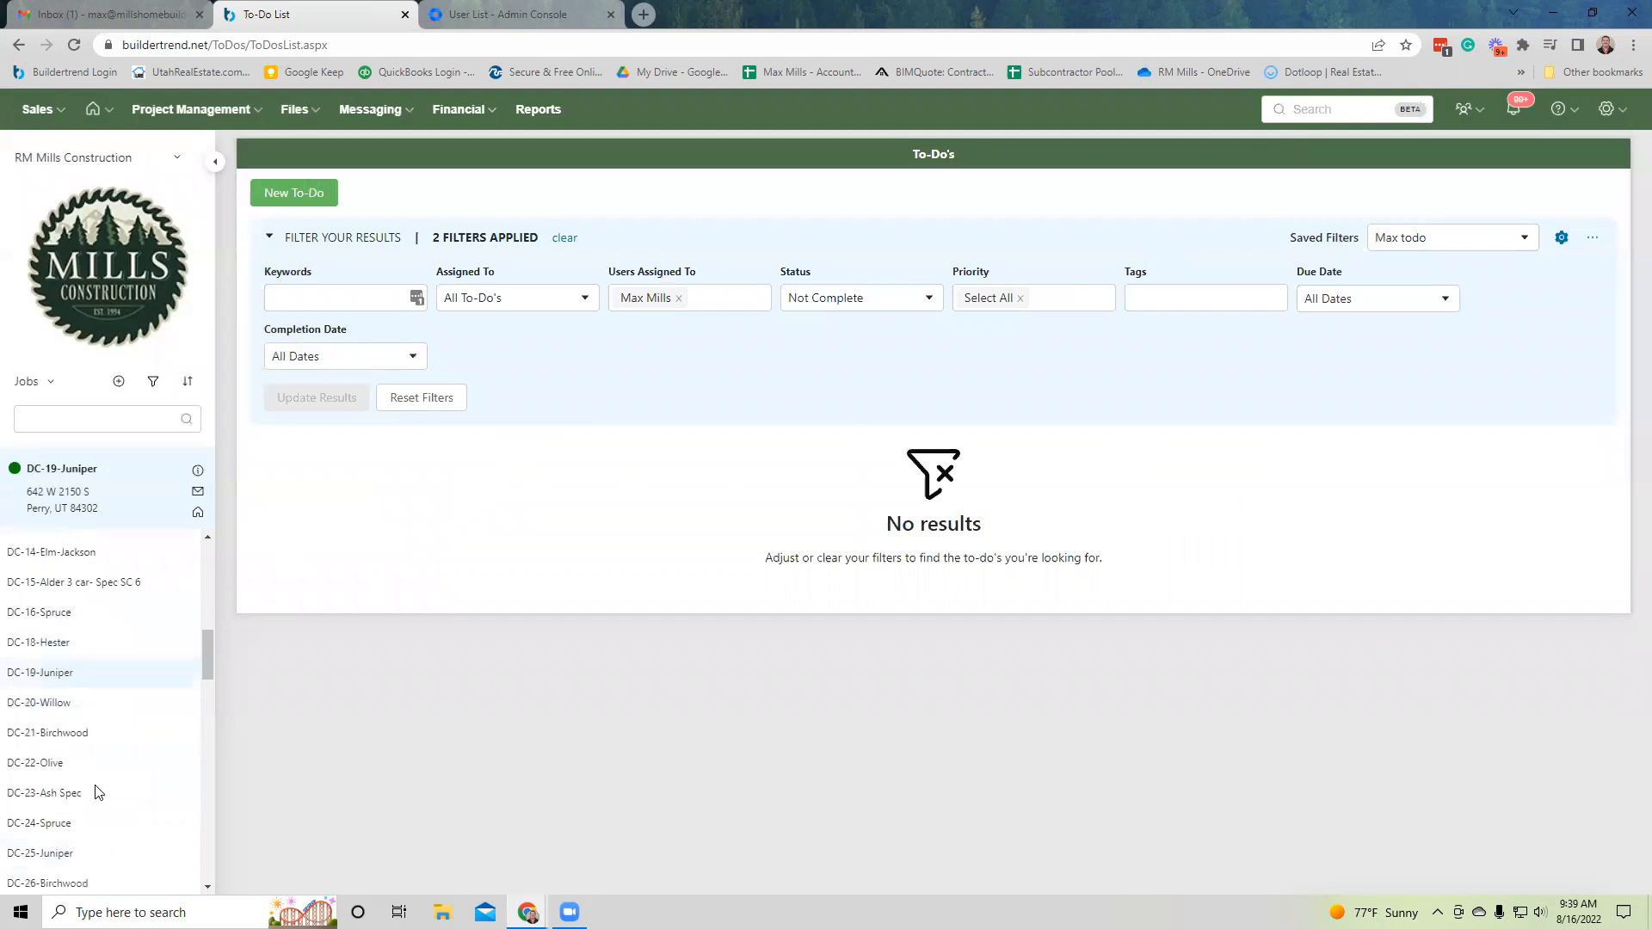
click(127, 665)
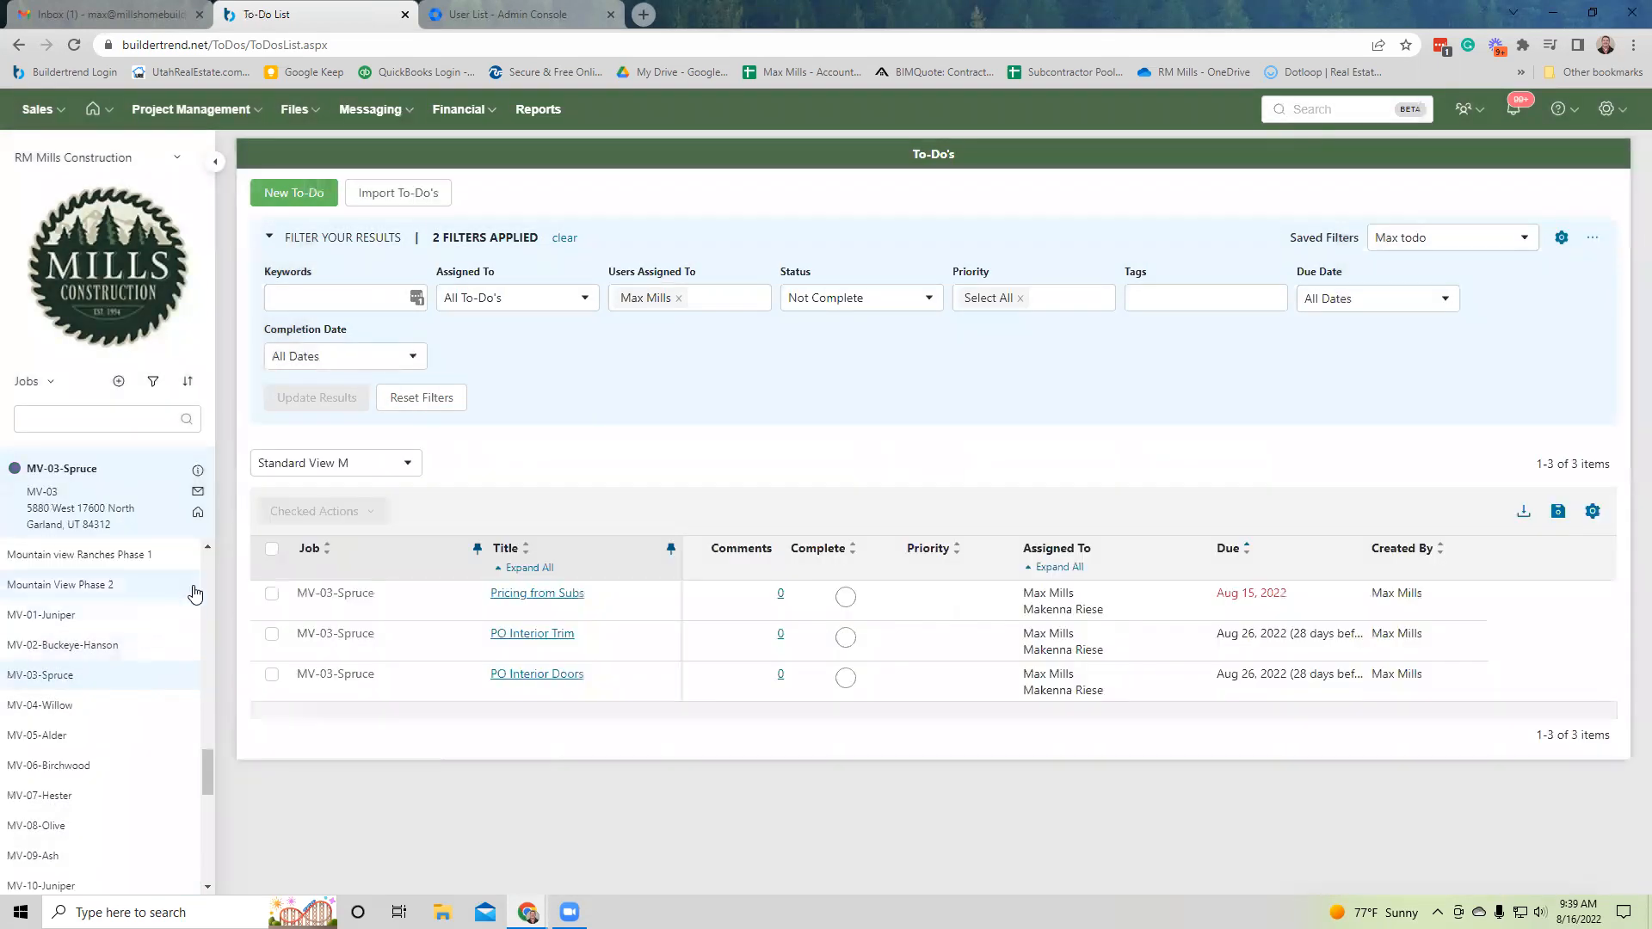
click(198, 473)
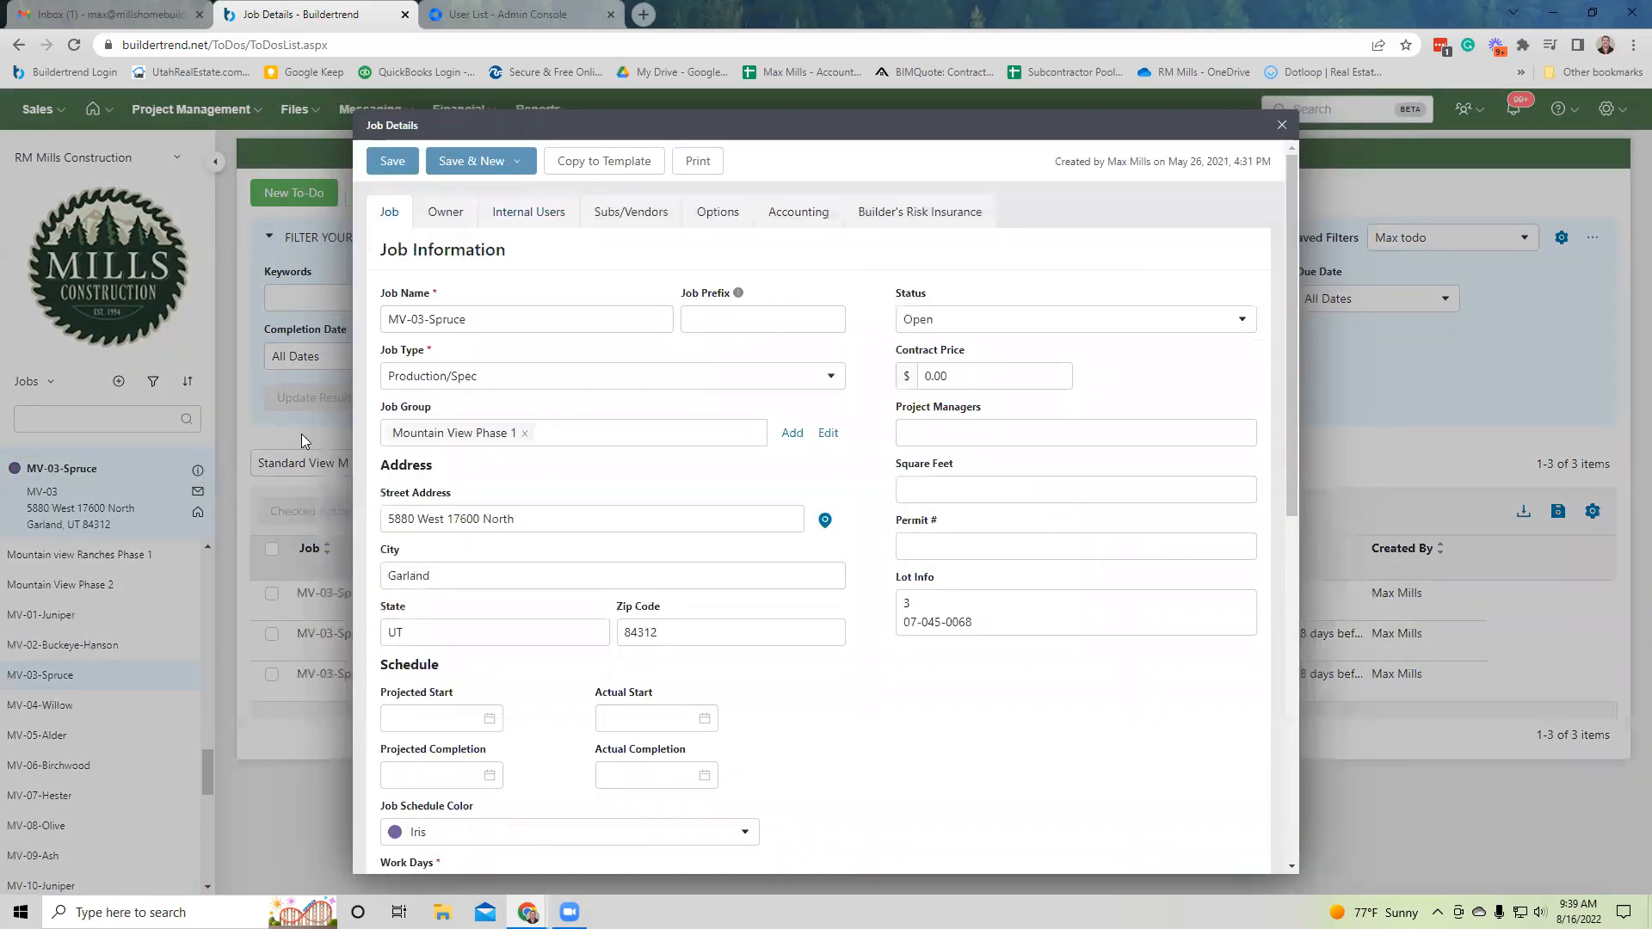
click(540, 218)
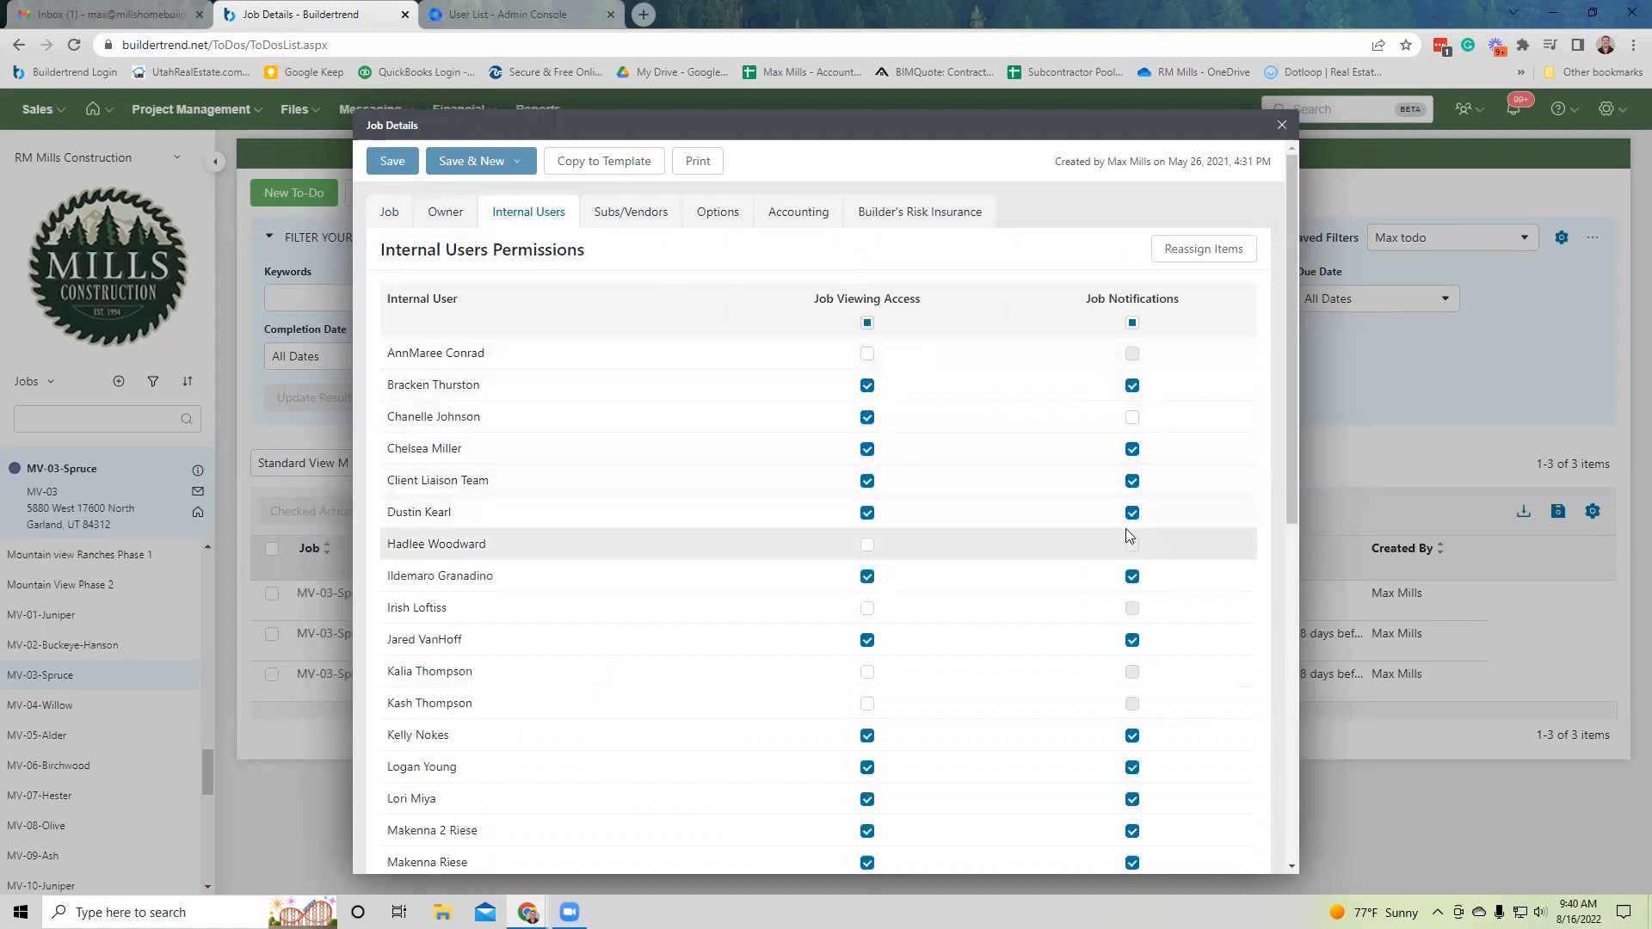
scroll(1129, 543, down, 4)
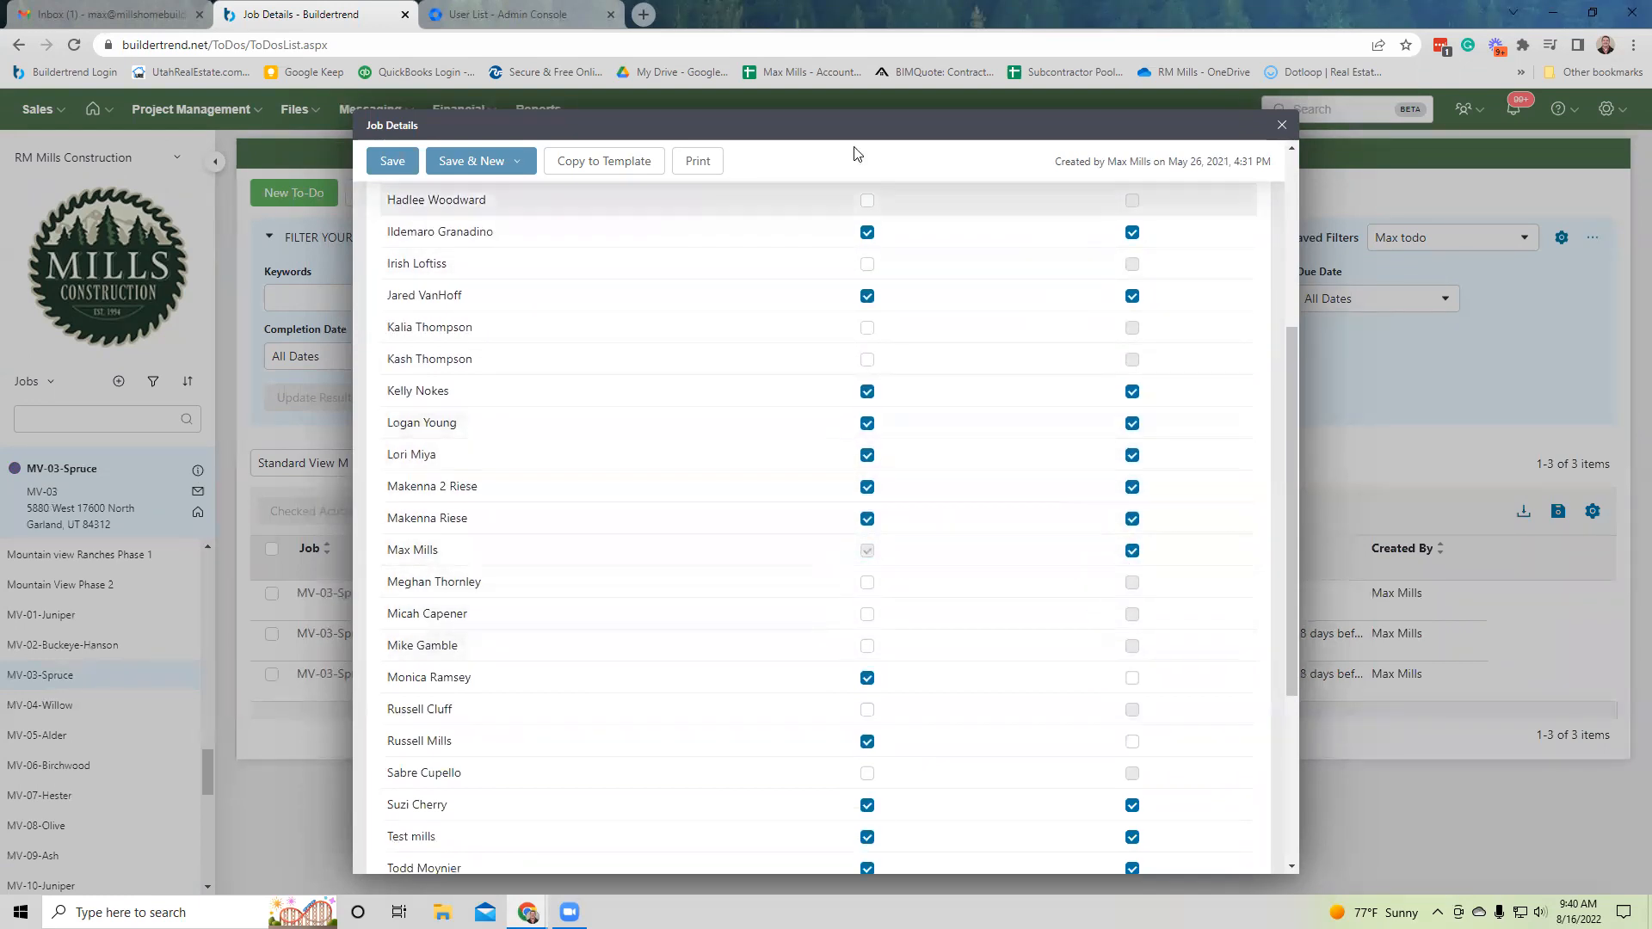
click(1280, 127)
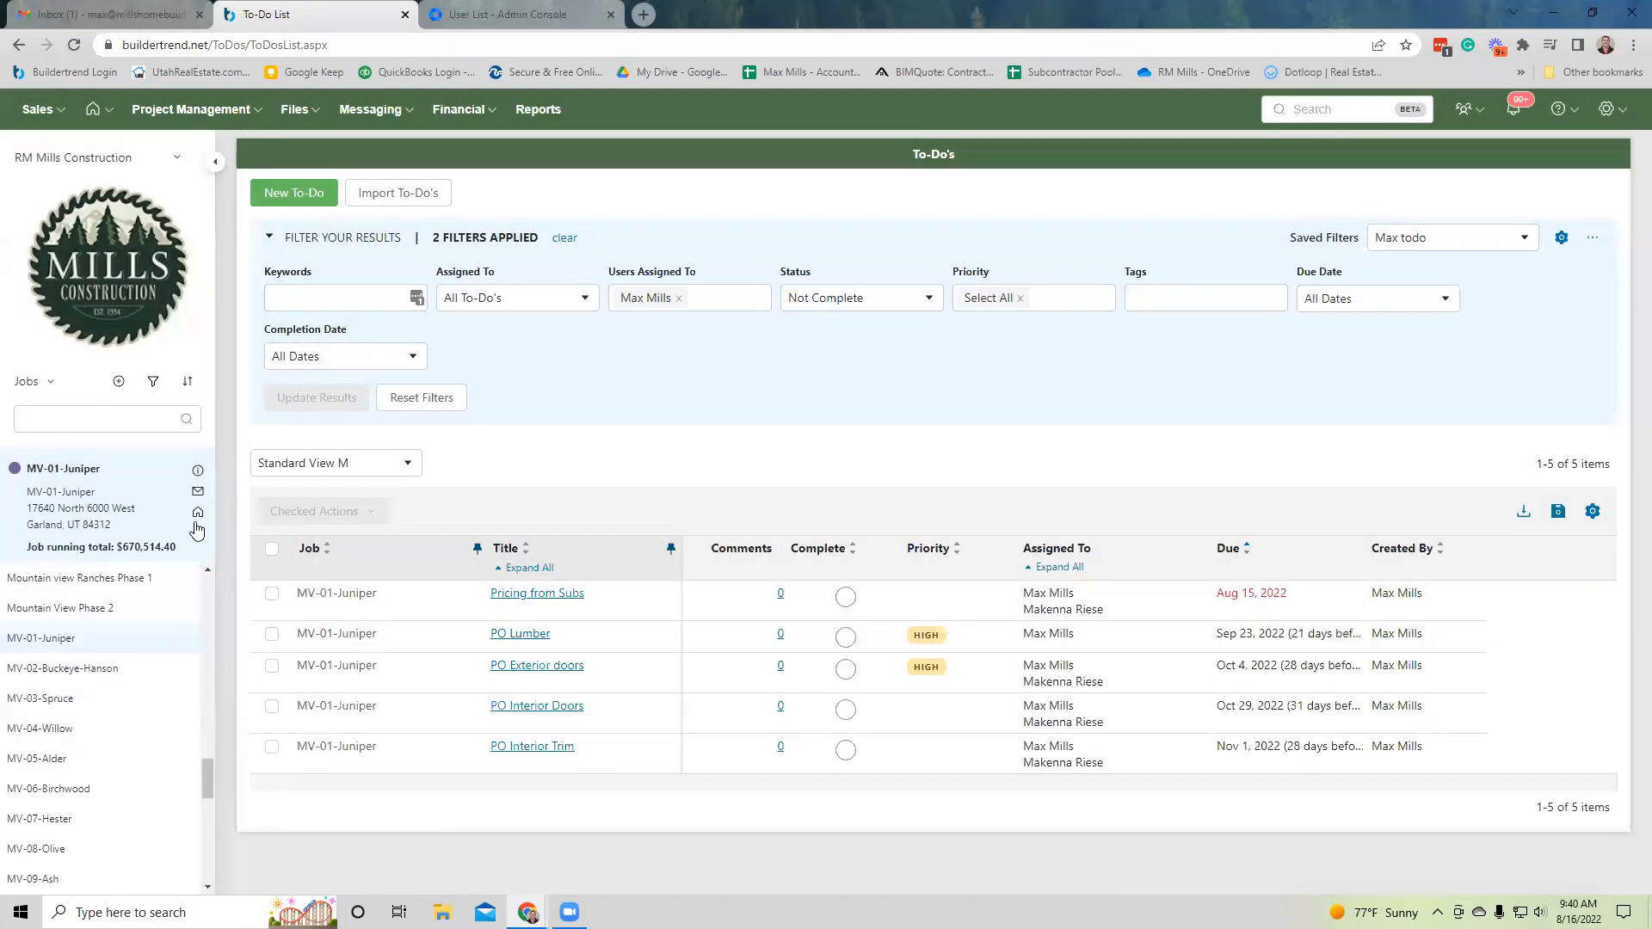
Review the internal user permissions in the job details of MV-01-Juniper and close them.
click(199, 472)
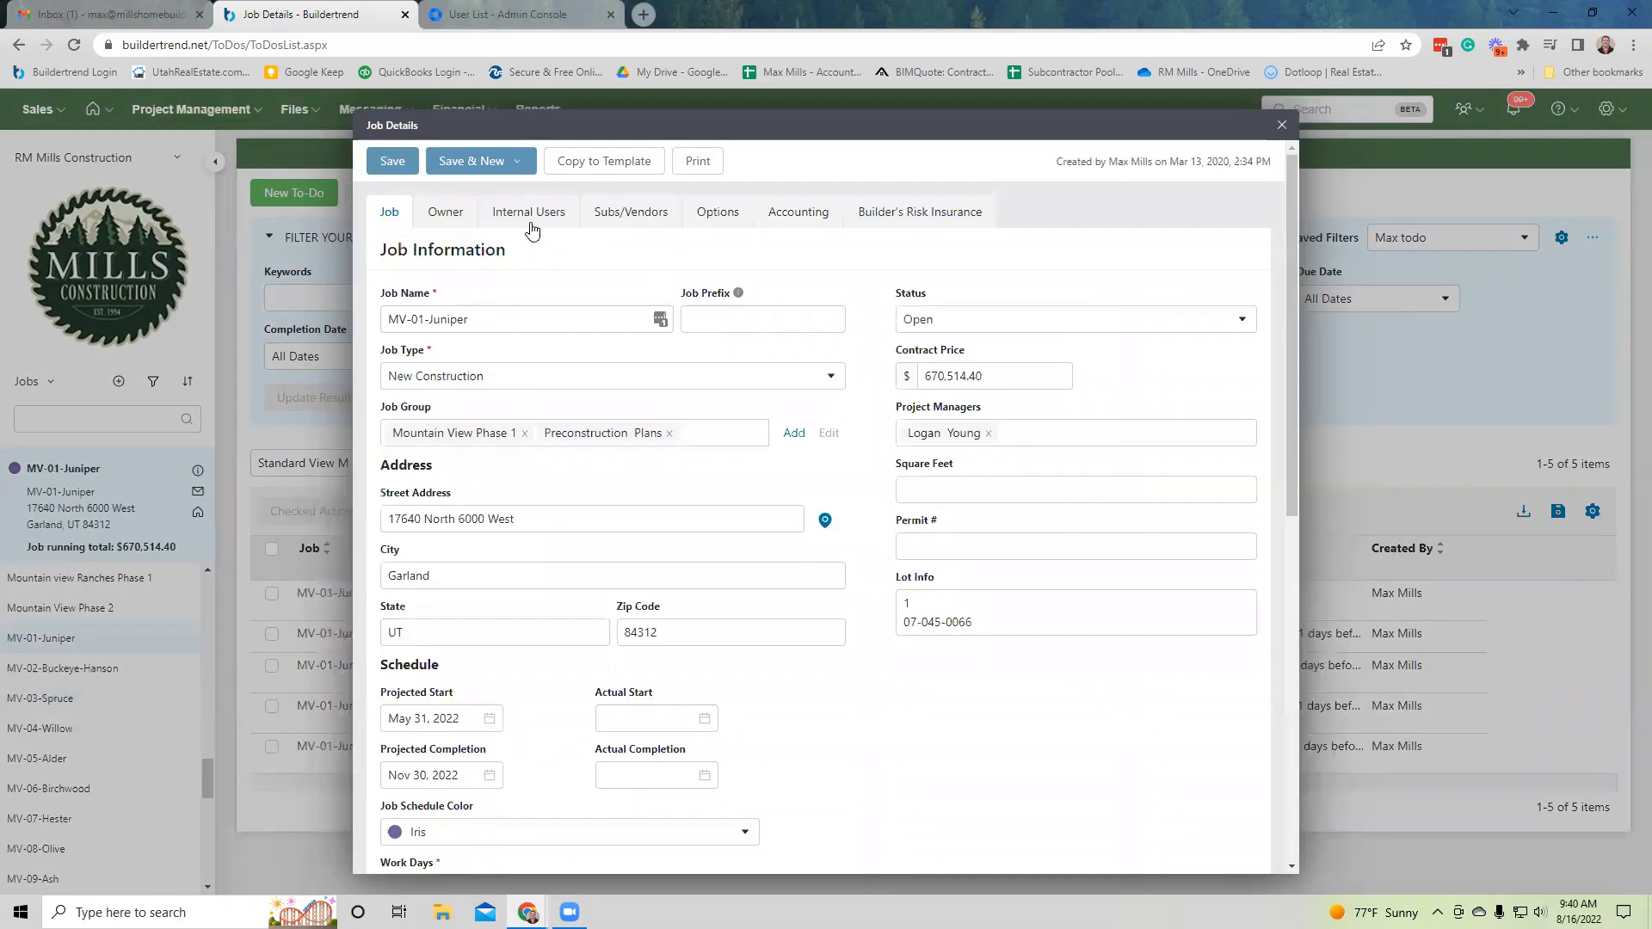
click(530, 224)
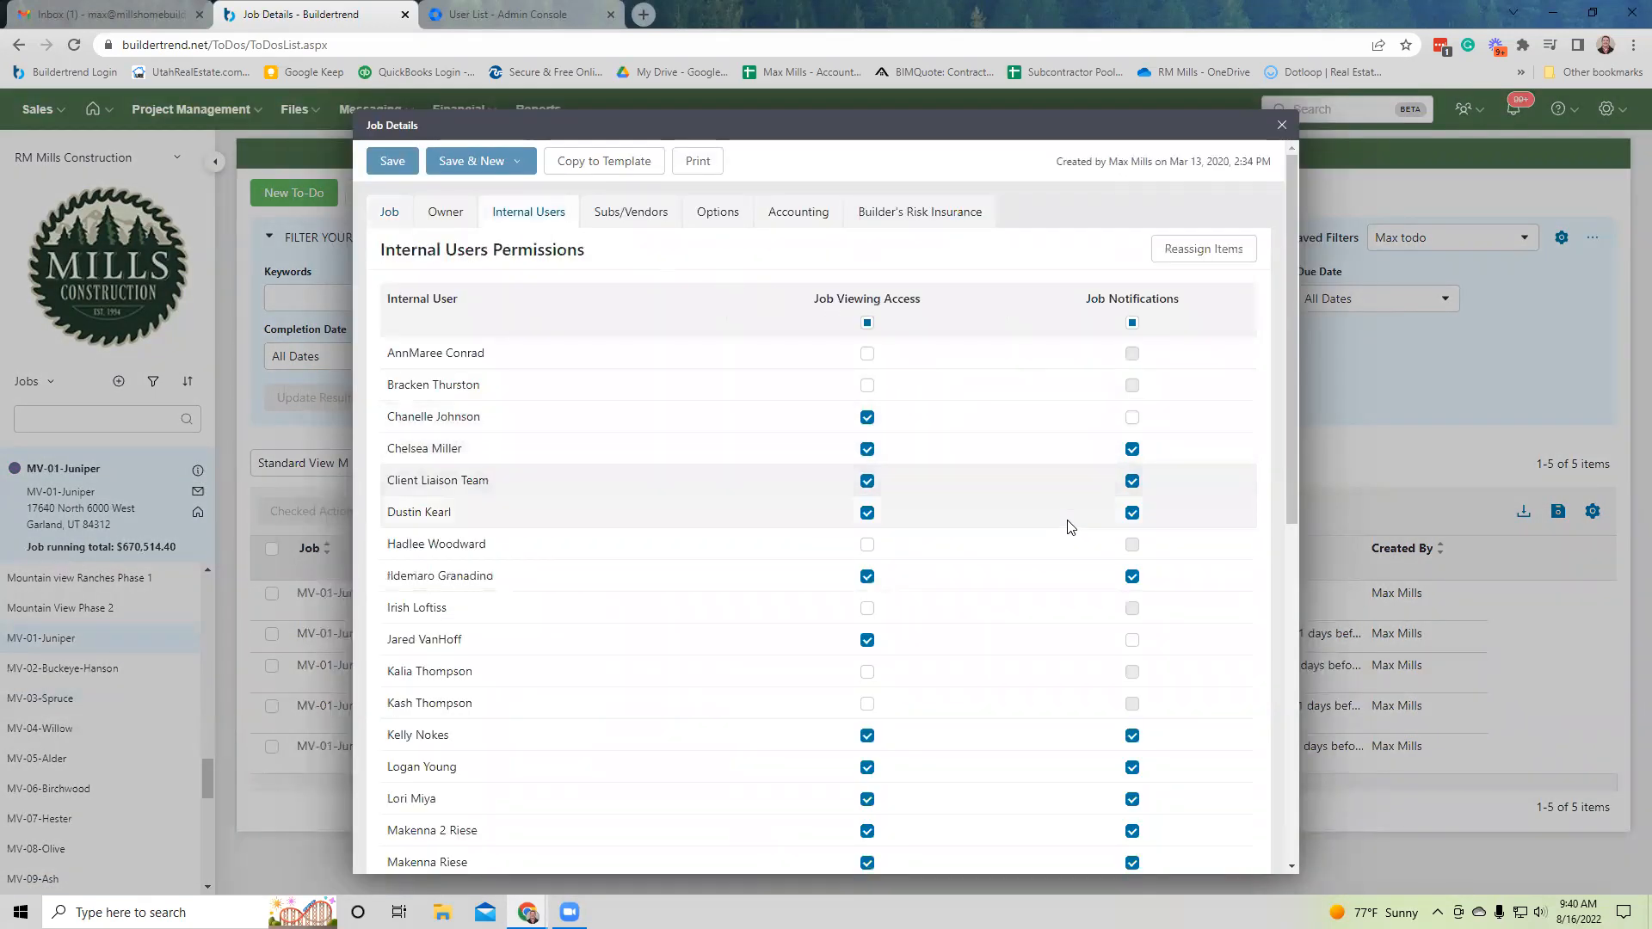
scroll(1091, 626, down, 1)
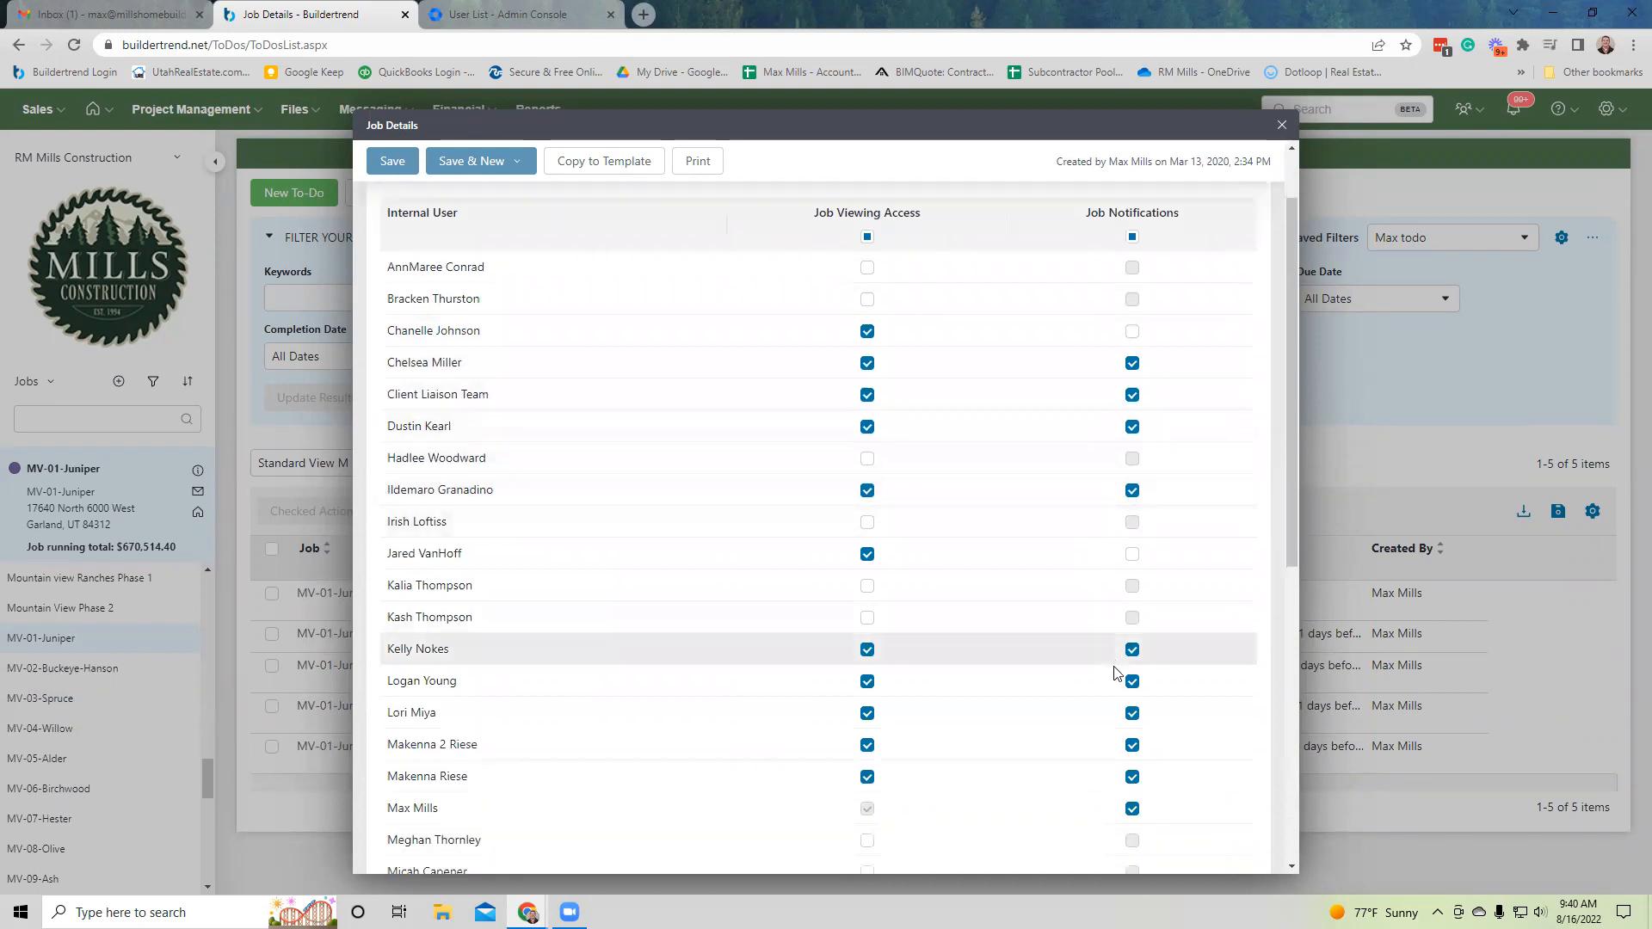
click(1277, 129)
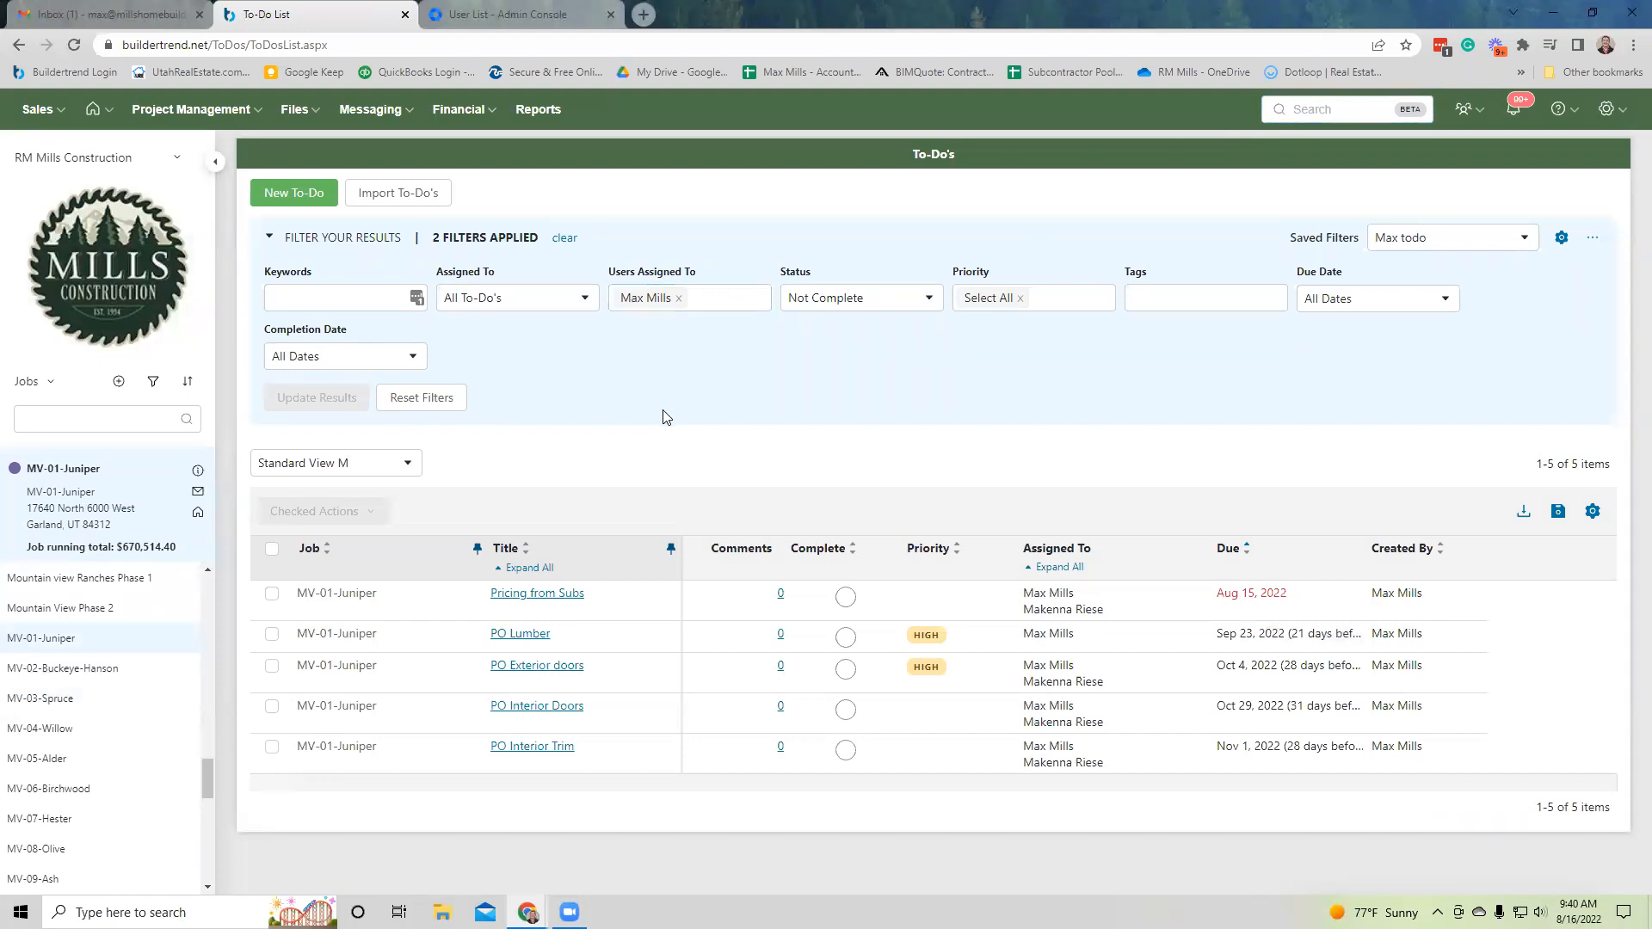
Open the personal user preferences and display the account's notification settings.
click(1608, 121)
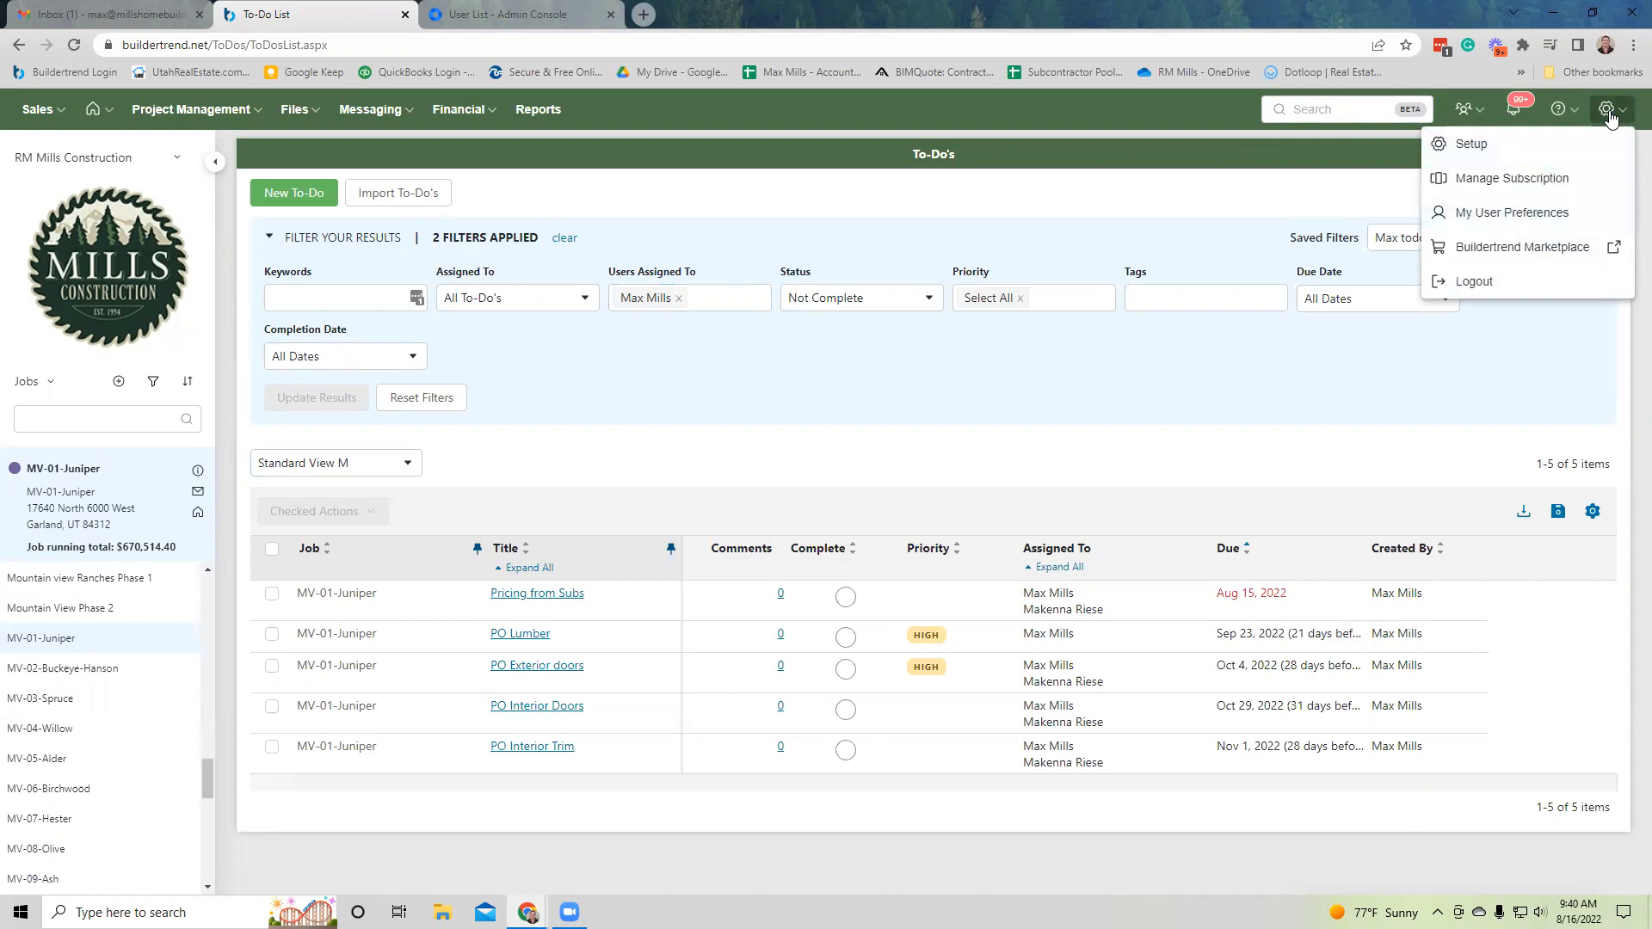
click(1610, 119)
click(1614, 110)
click(1512, 212)
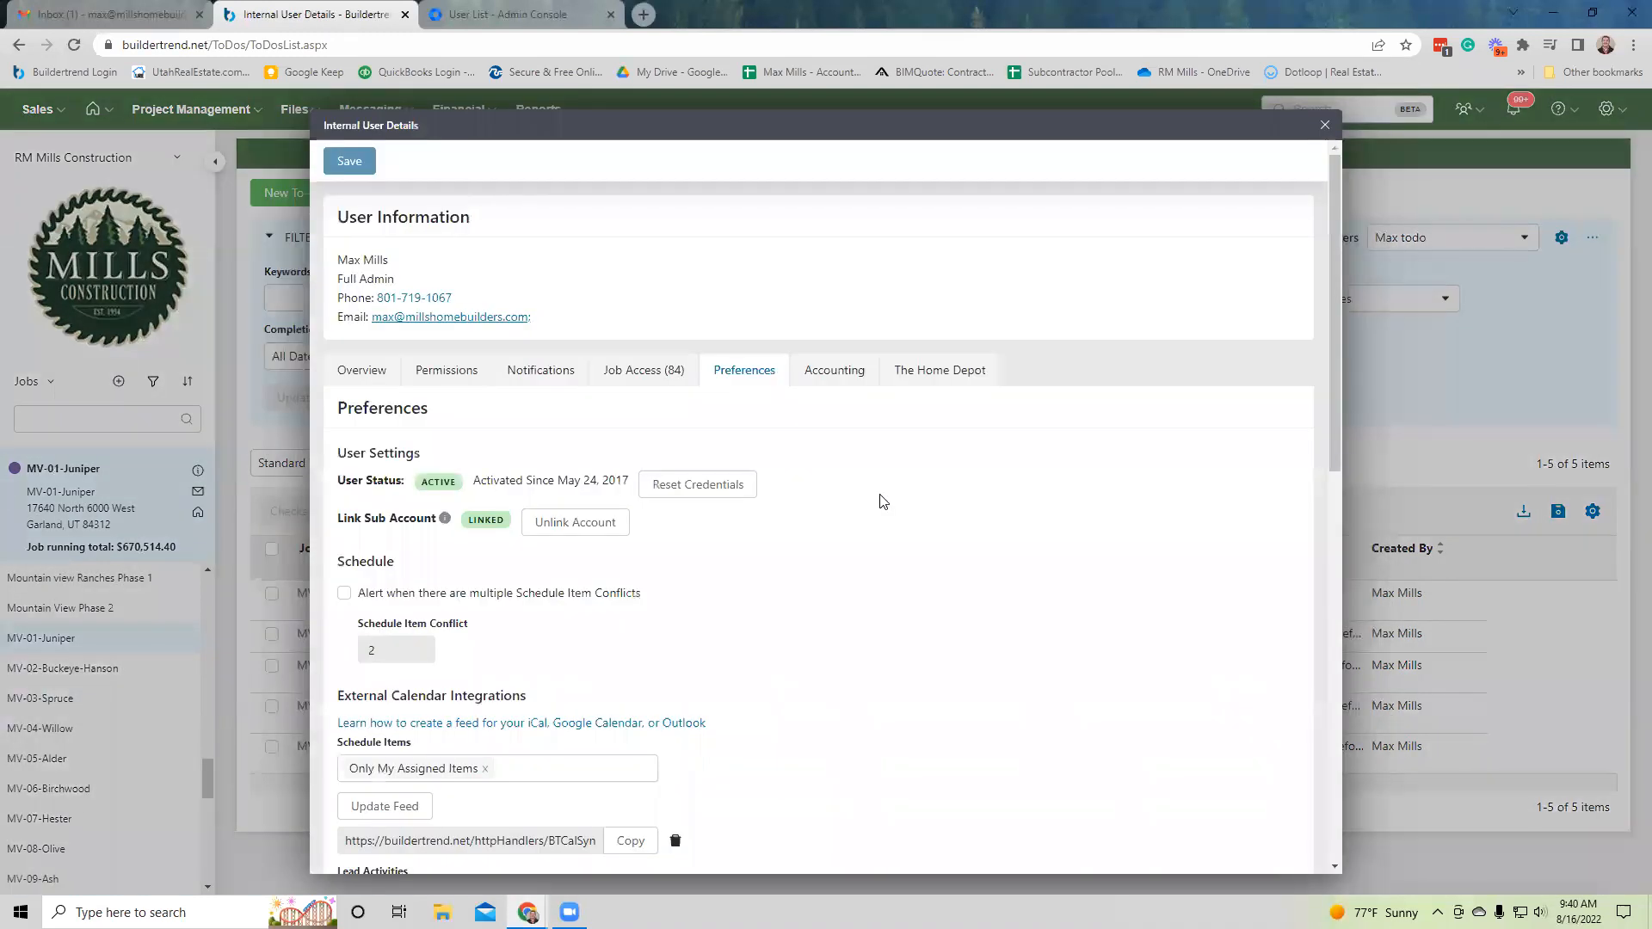
click(556, 376)
scroll(749, 473, down, 2)
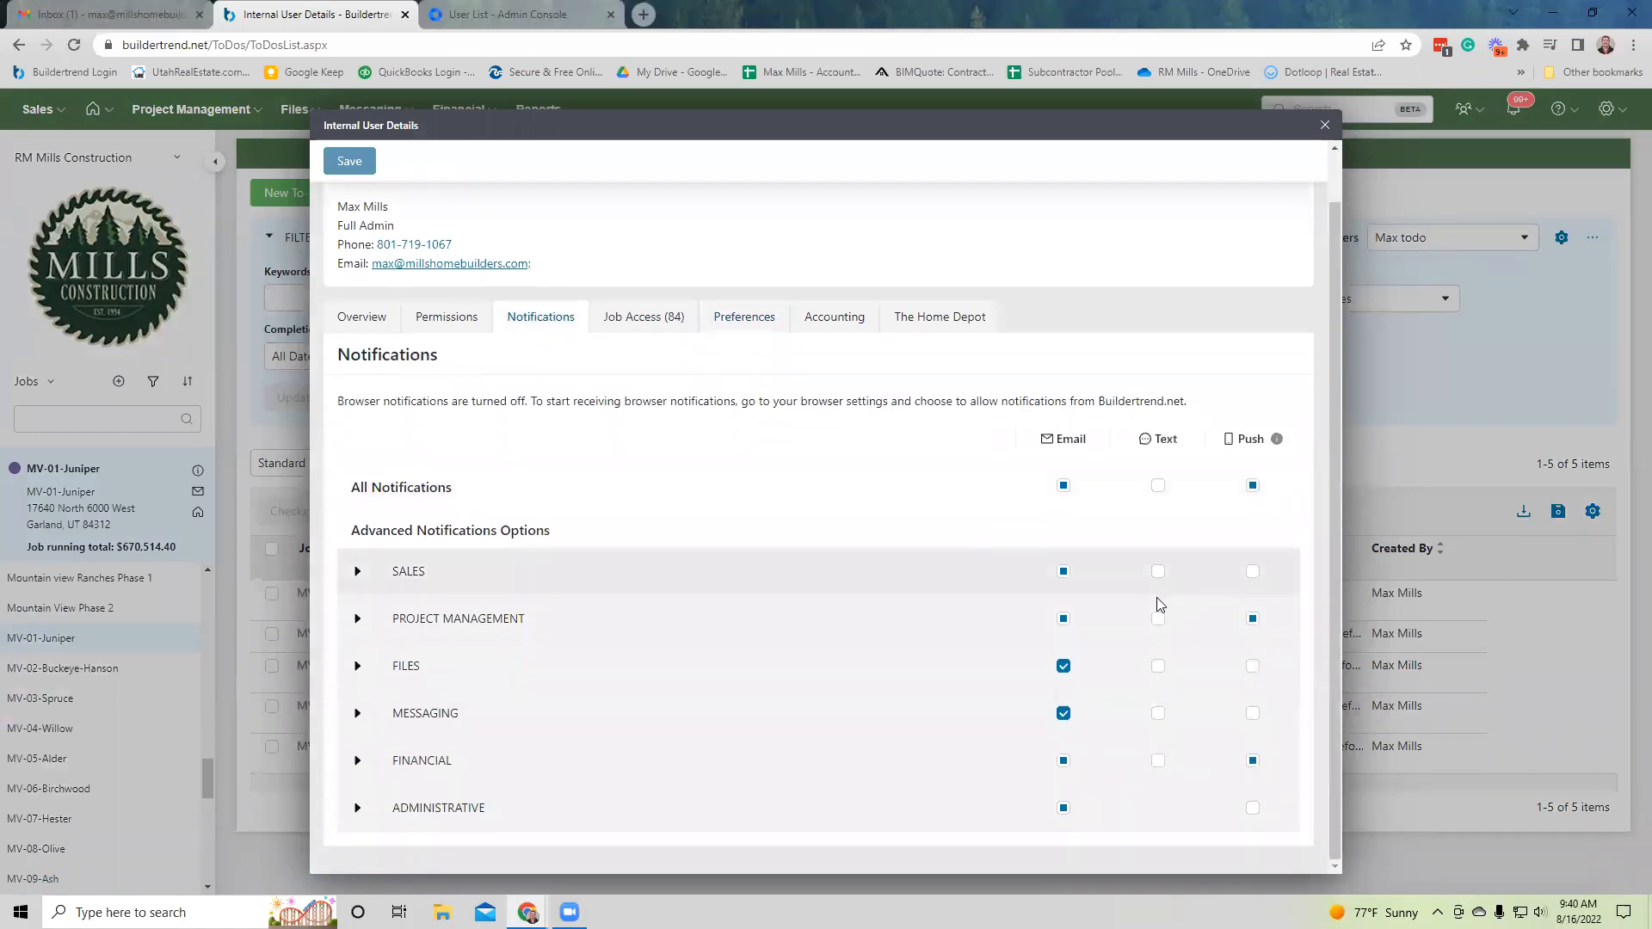
Expand the Sales and Project Management notification groups and review the Schedule notification options.
click(360, 573)
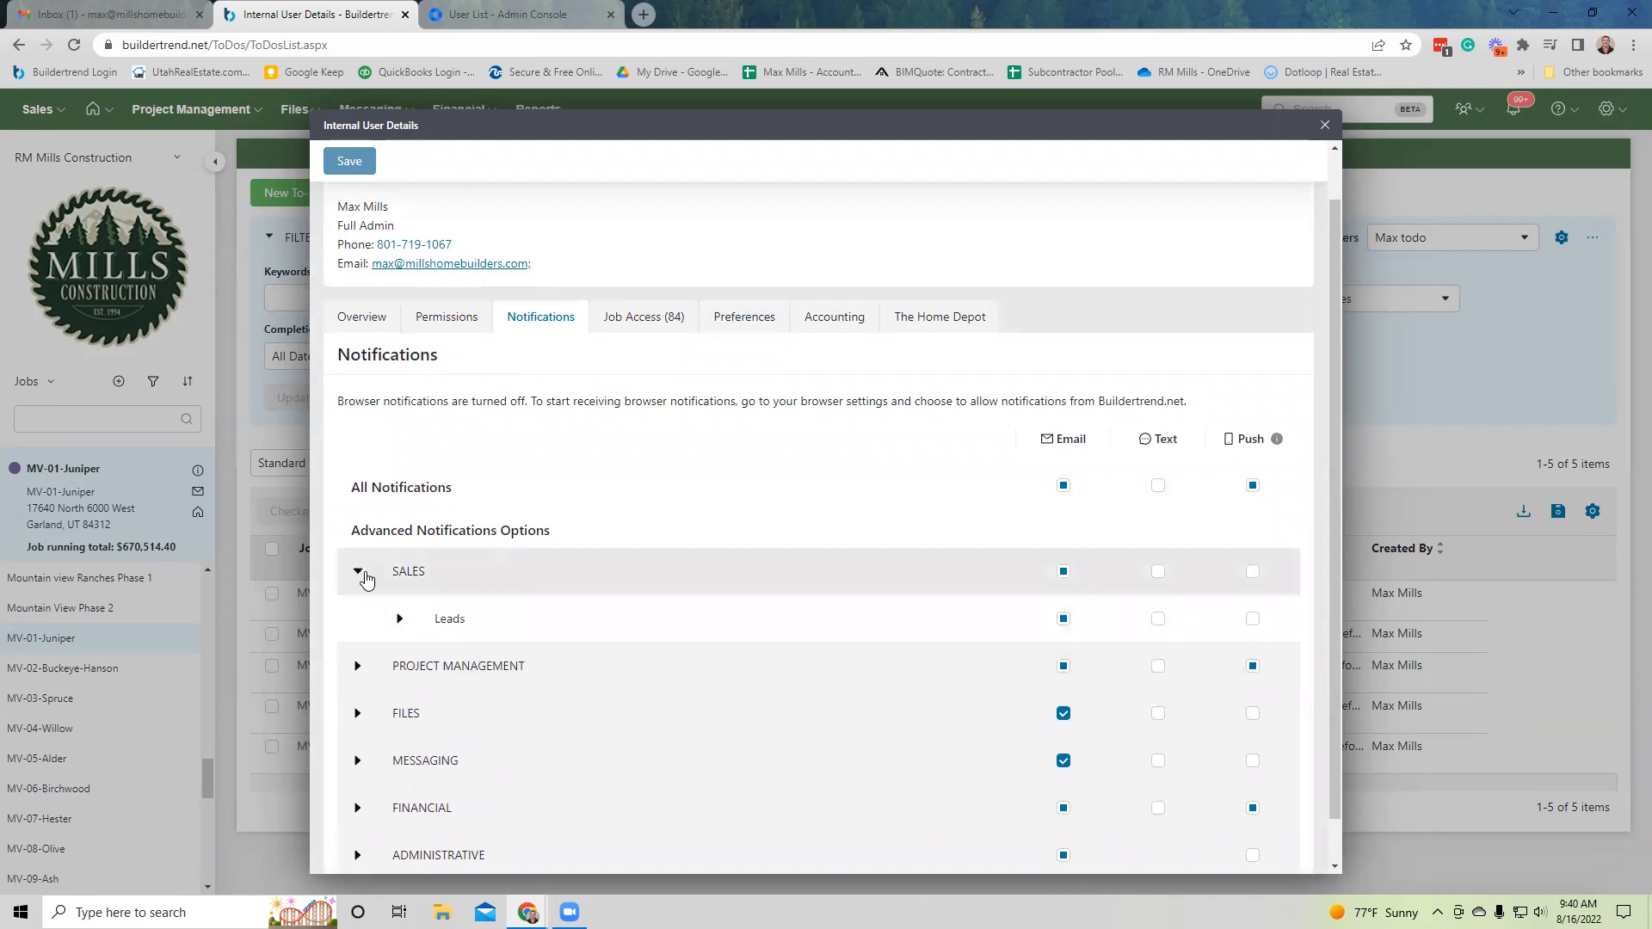
scroll(360, 637, down, 1)
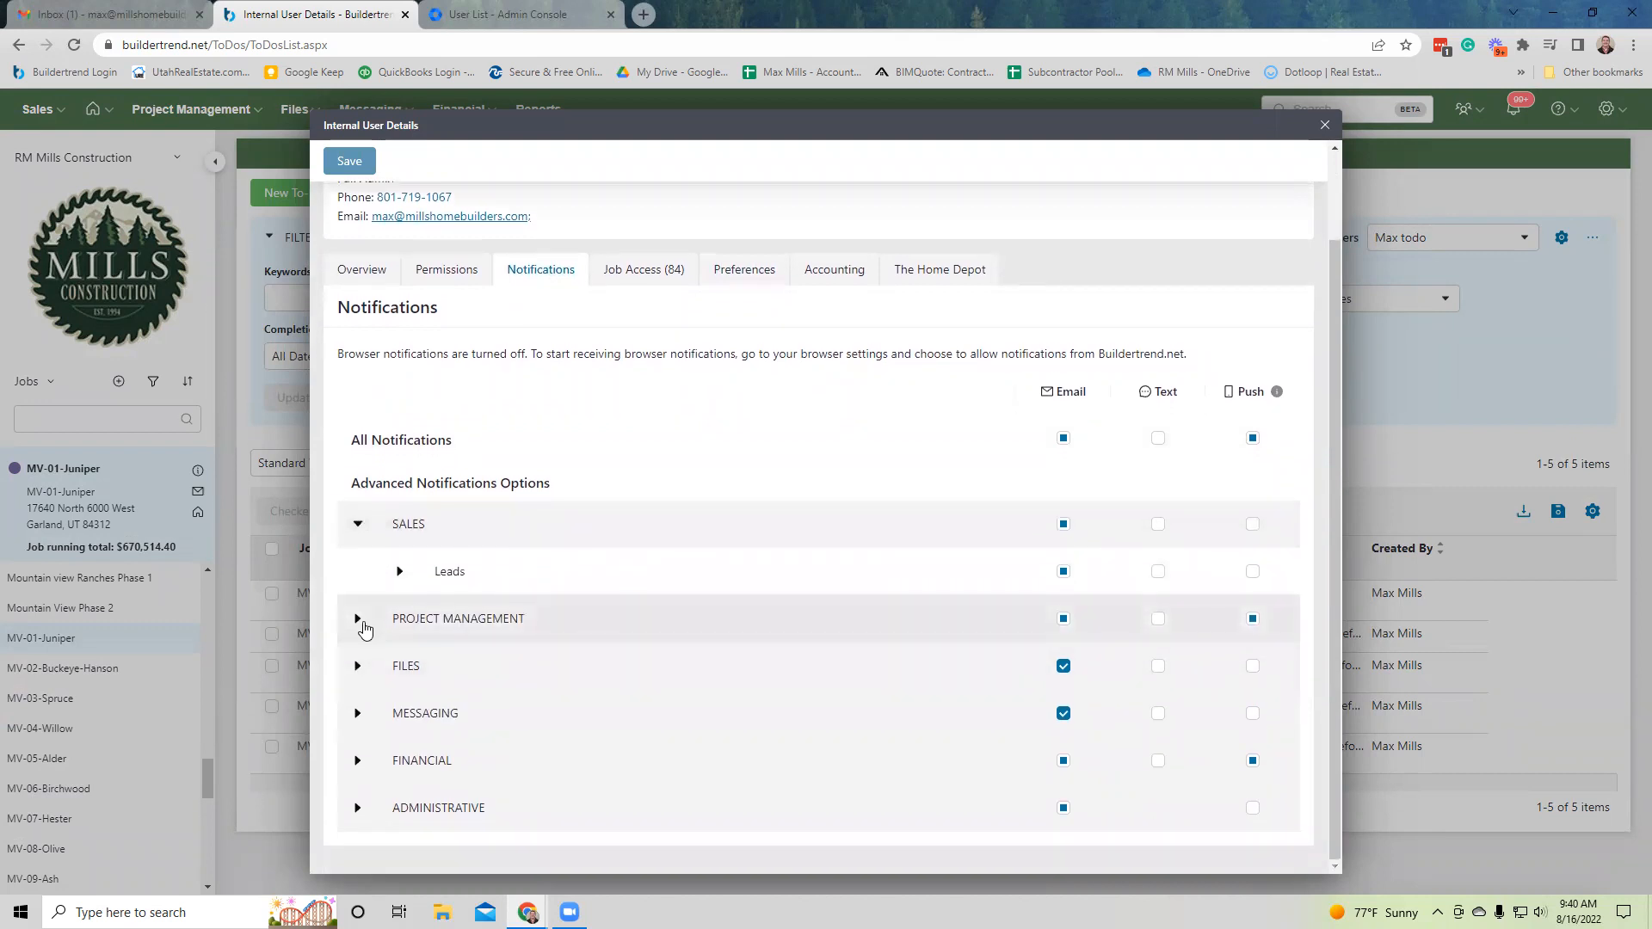
click(359, 621)
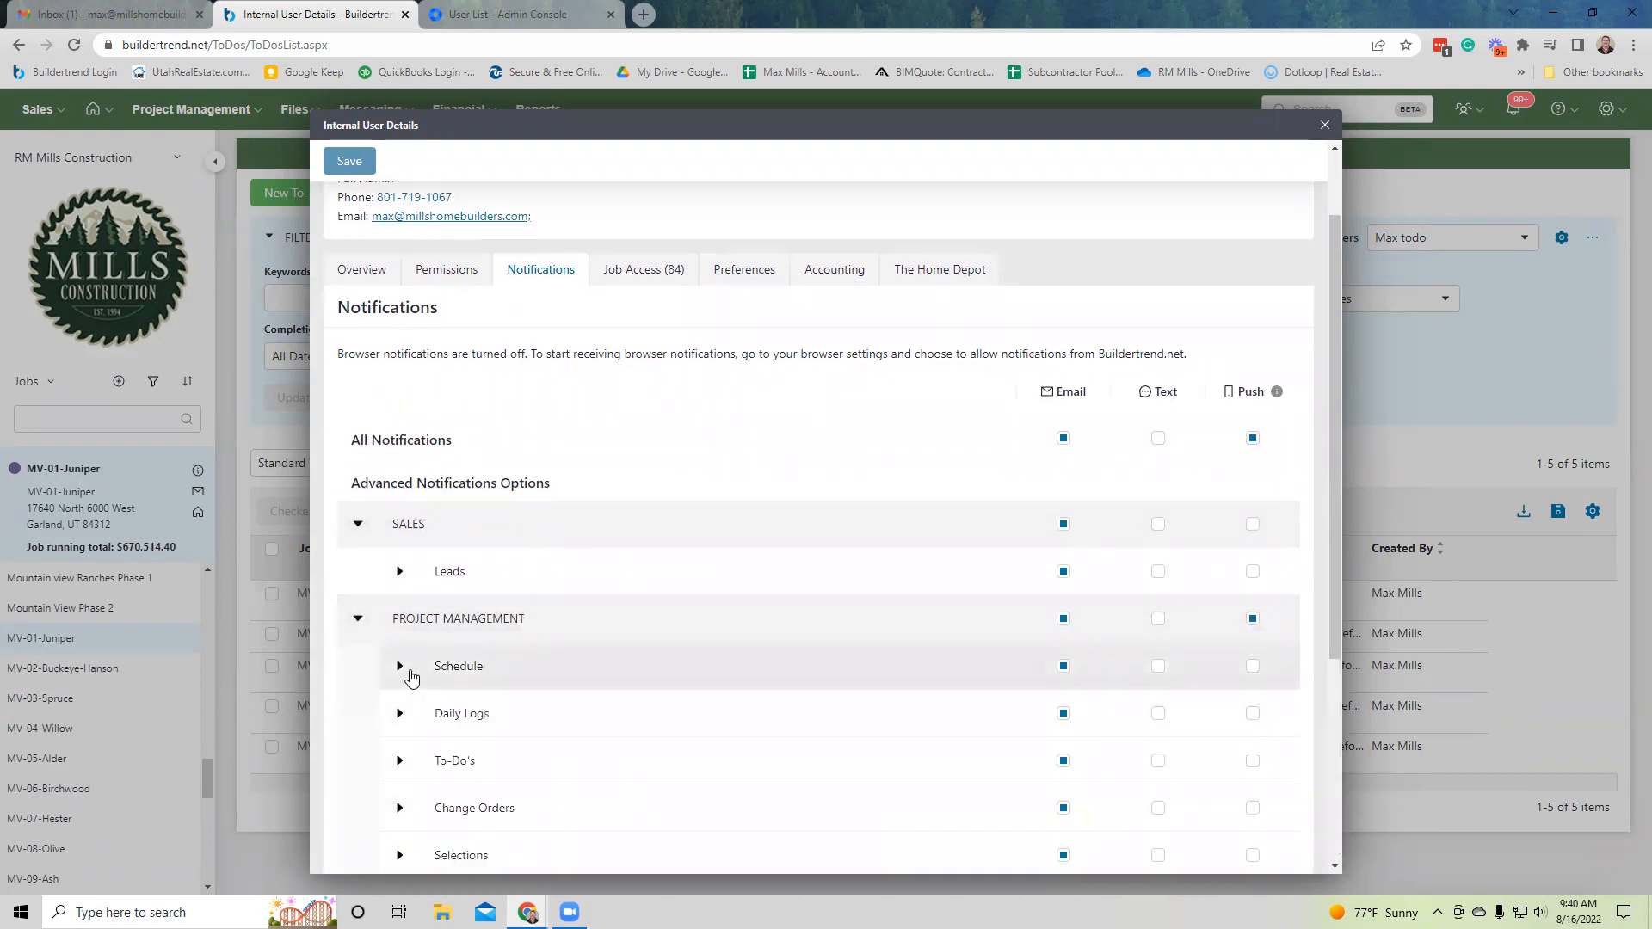
click(409, 672)
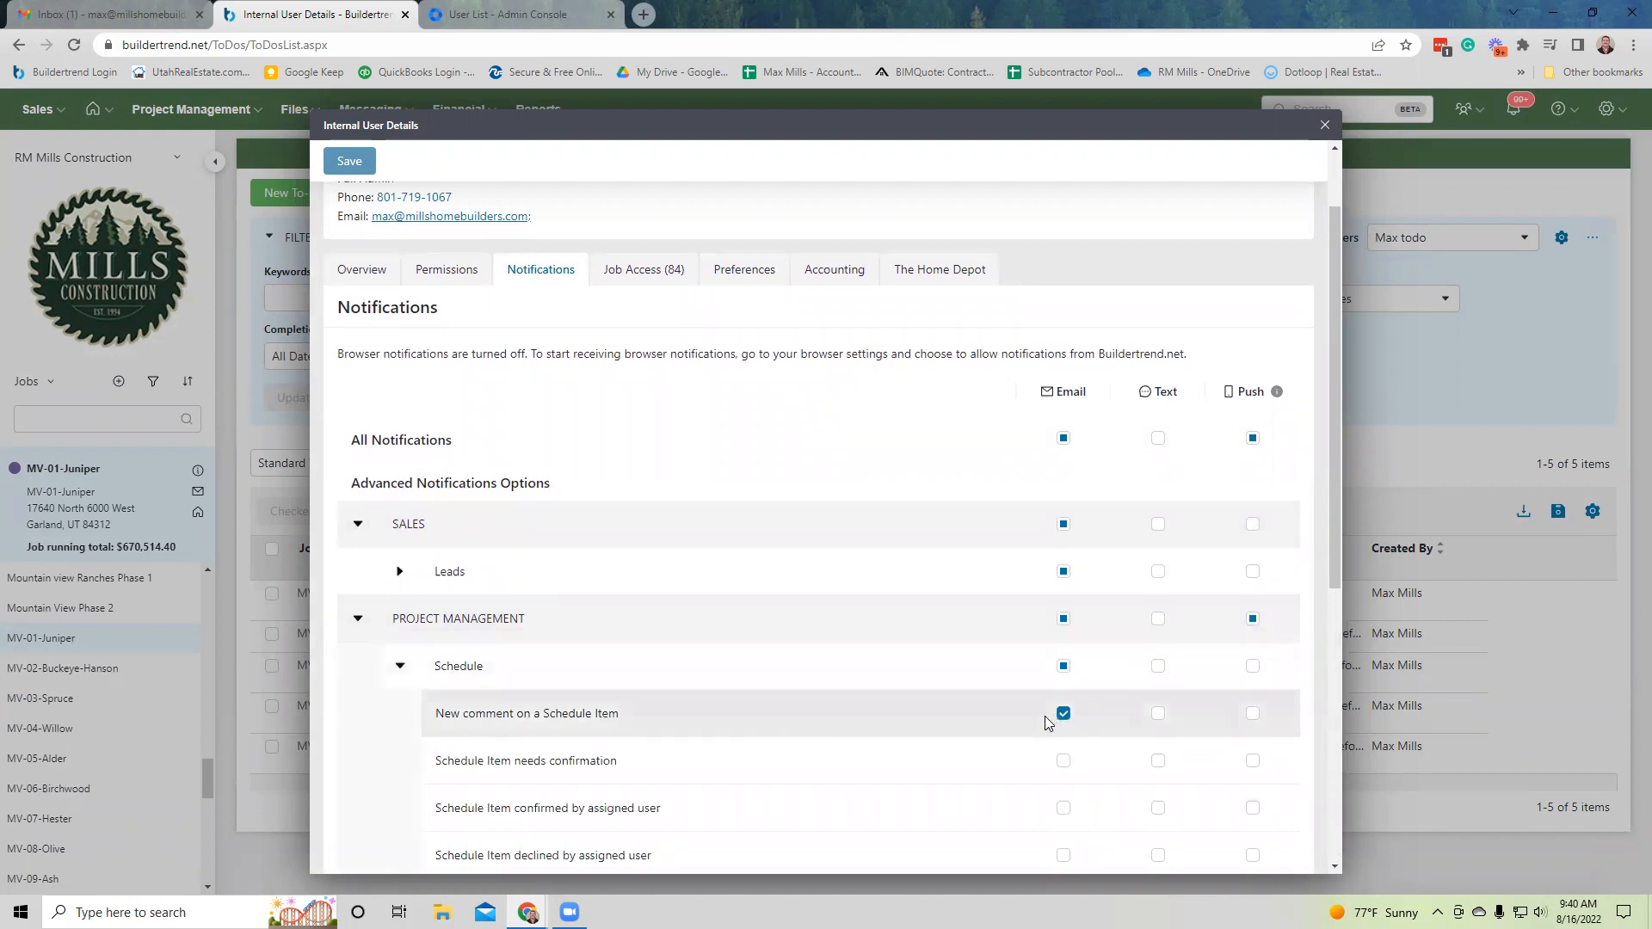
scroll(1048, 723, down, 3)
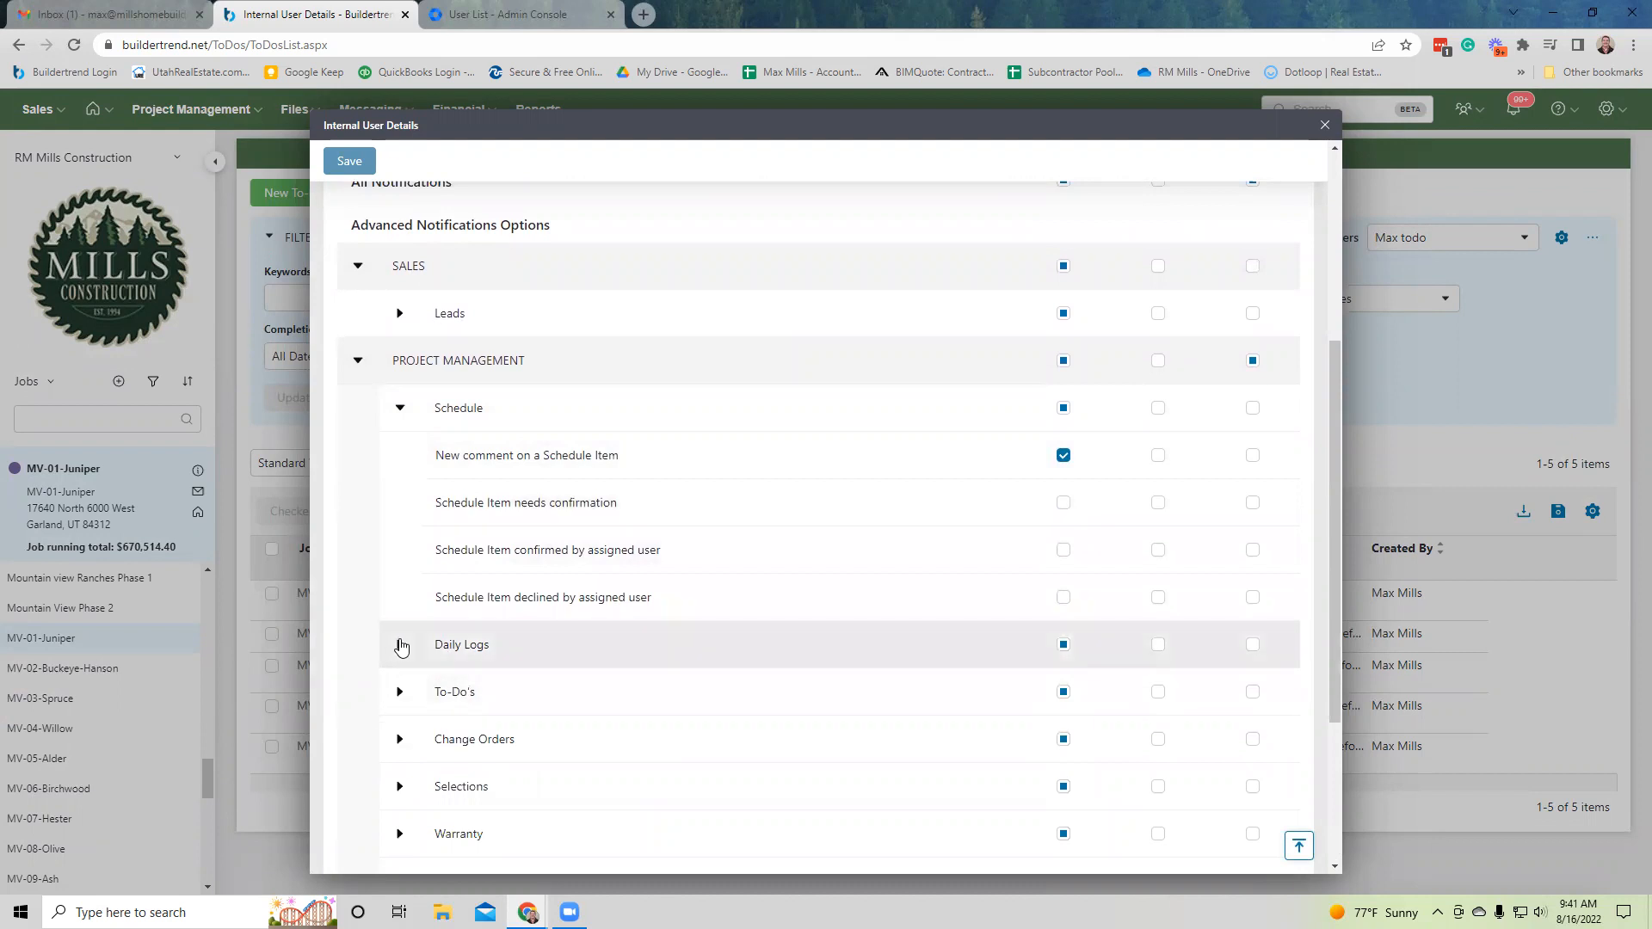
Expand the Daily Logs, To-Do's and Selections notification options and review which ones send e-mail.
click(400, 645)
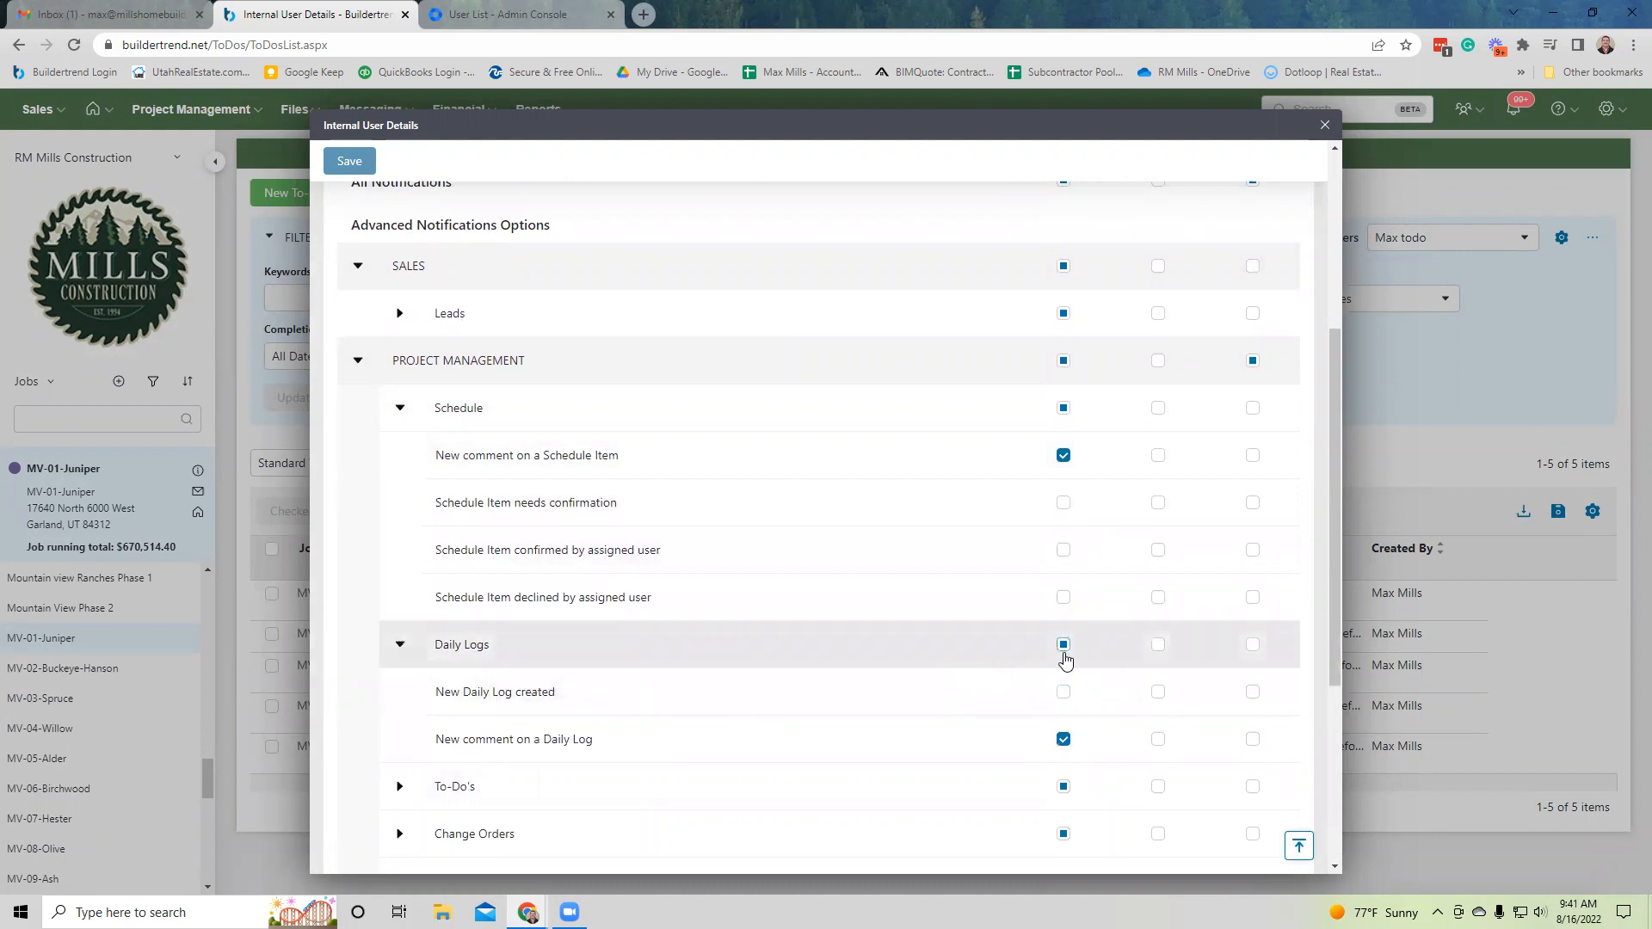
scroll(1055, 750, down, 3)
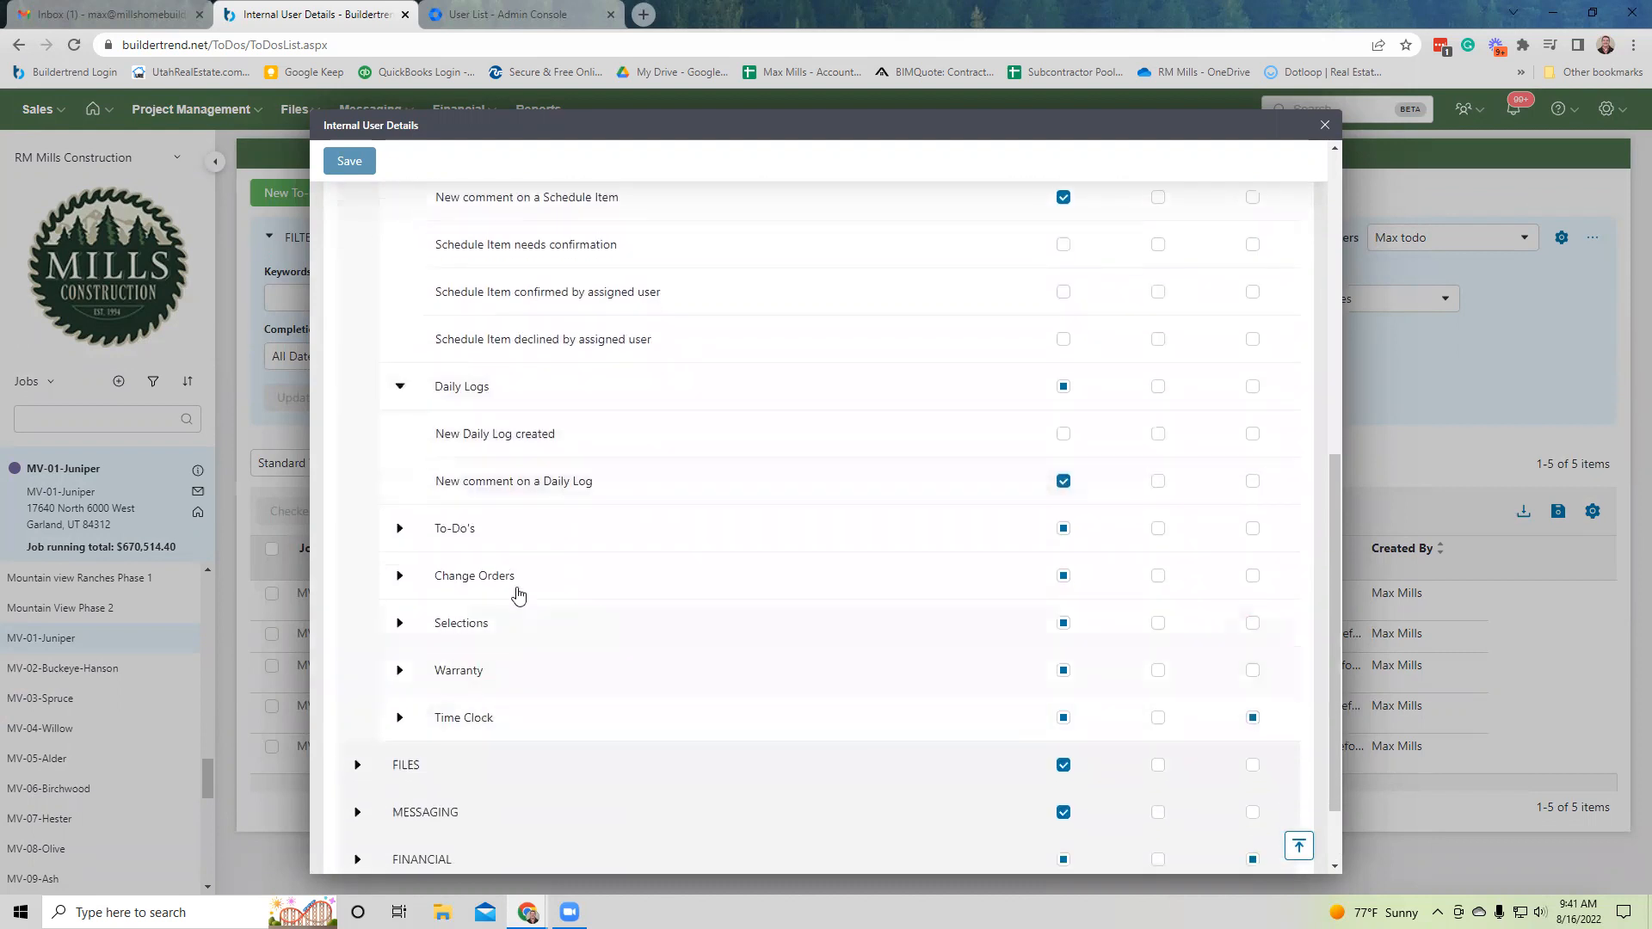
click(399, 528)
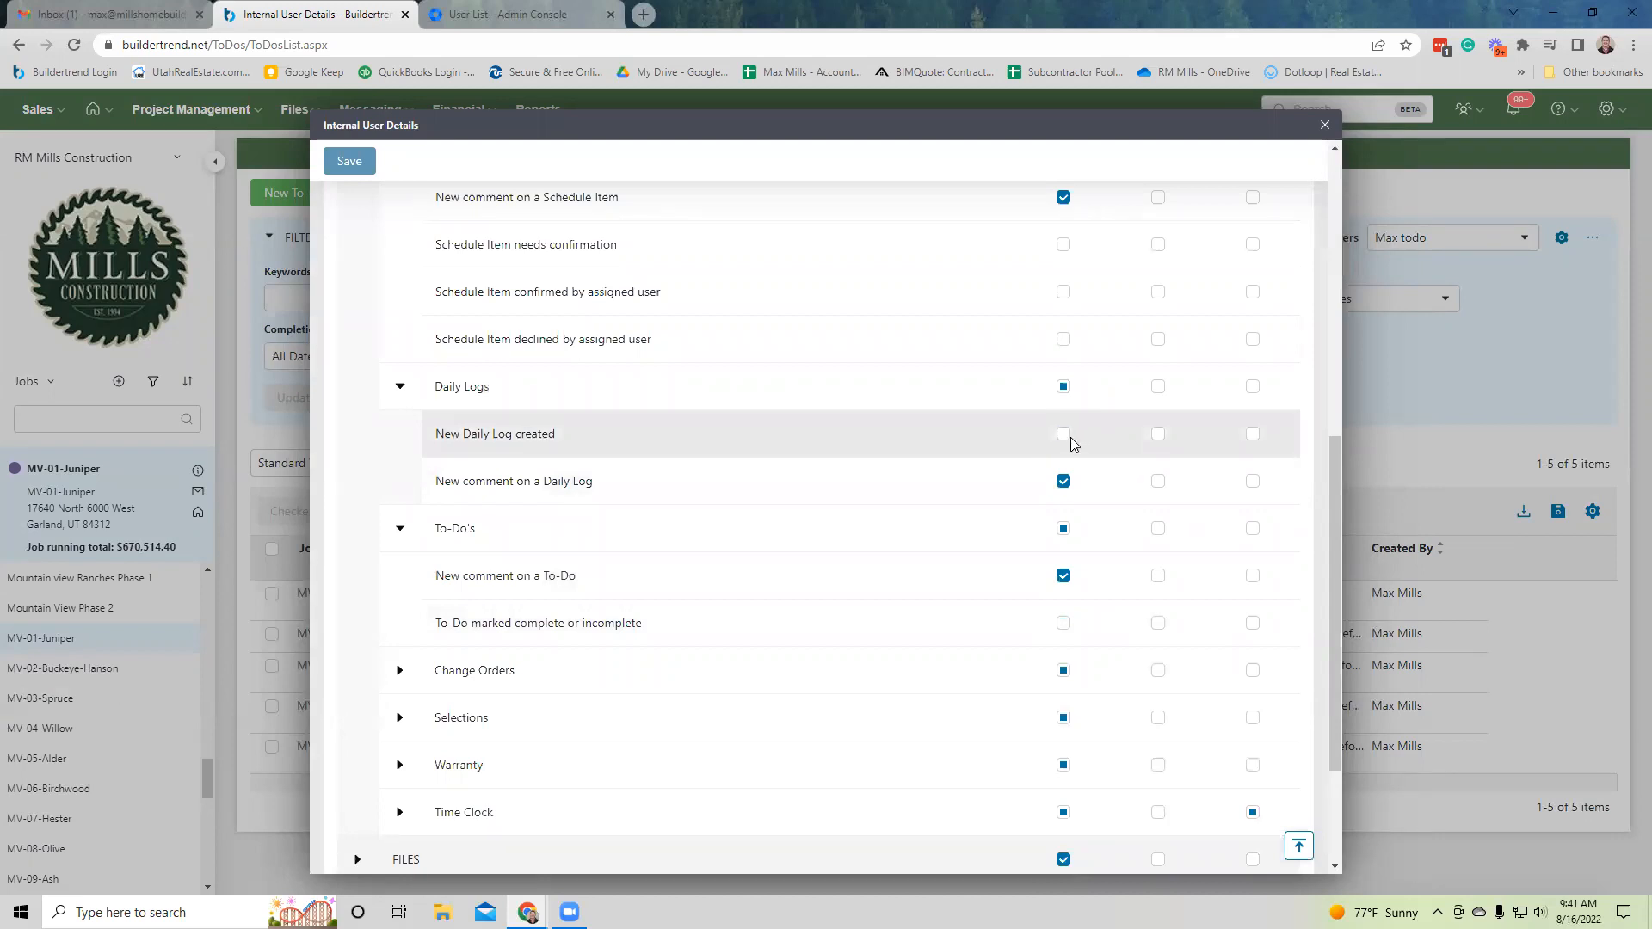
click(400, 720)
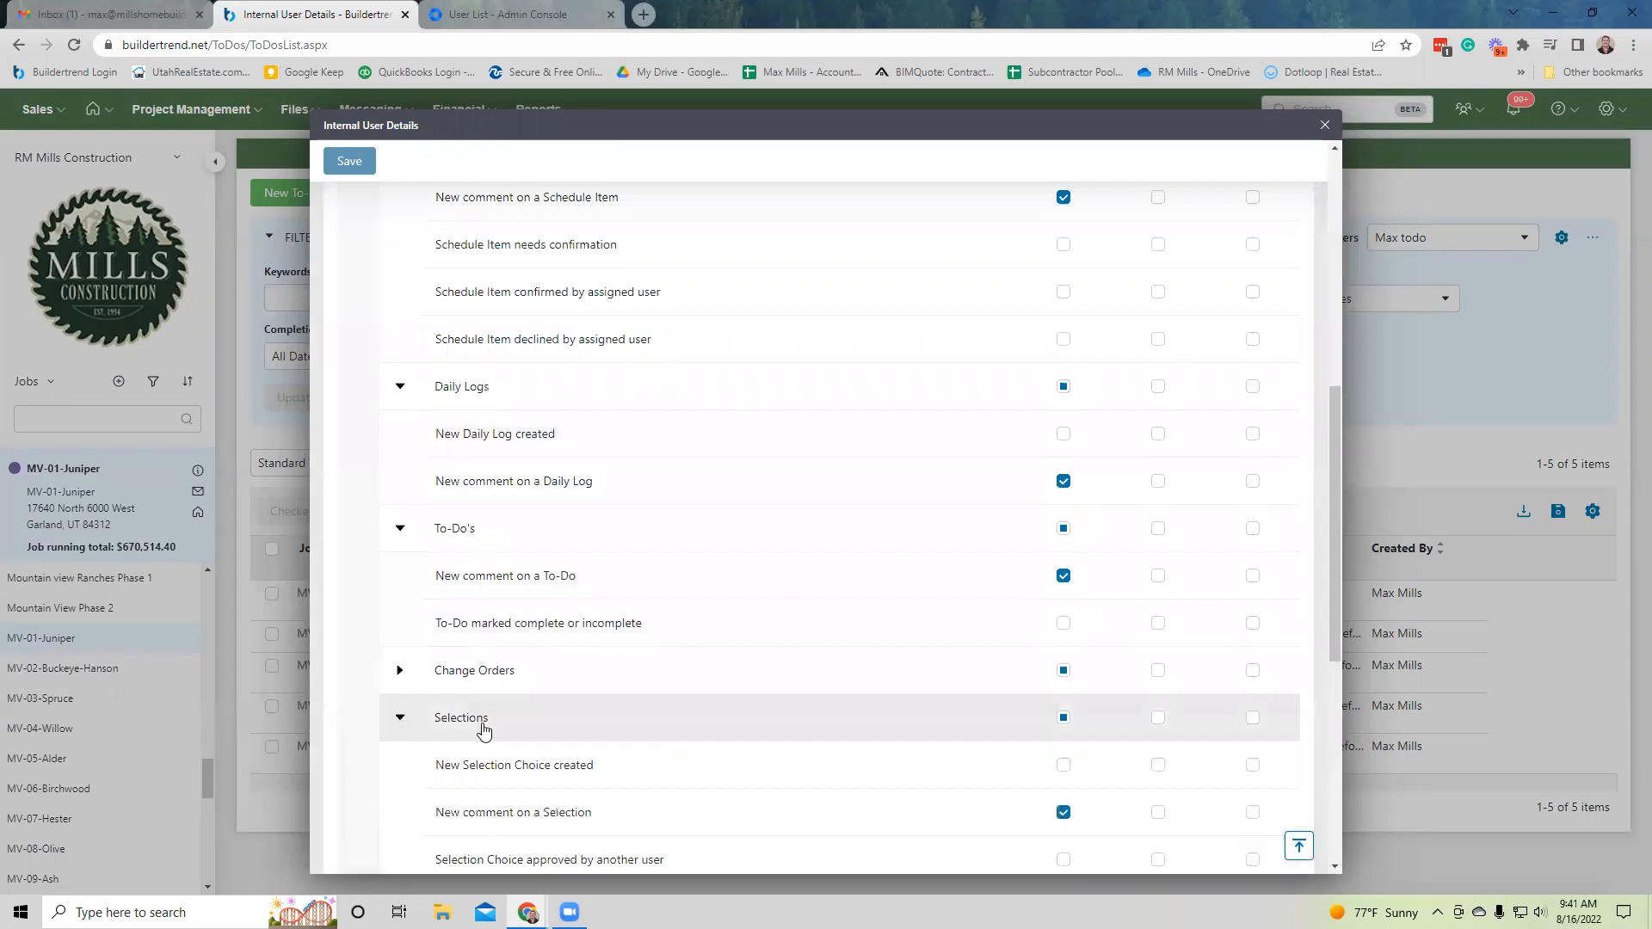
Review which Selections notifications send e-mail, and expand the Warranty notification options to check them too.
scroll(484, 730, down, 3)
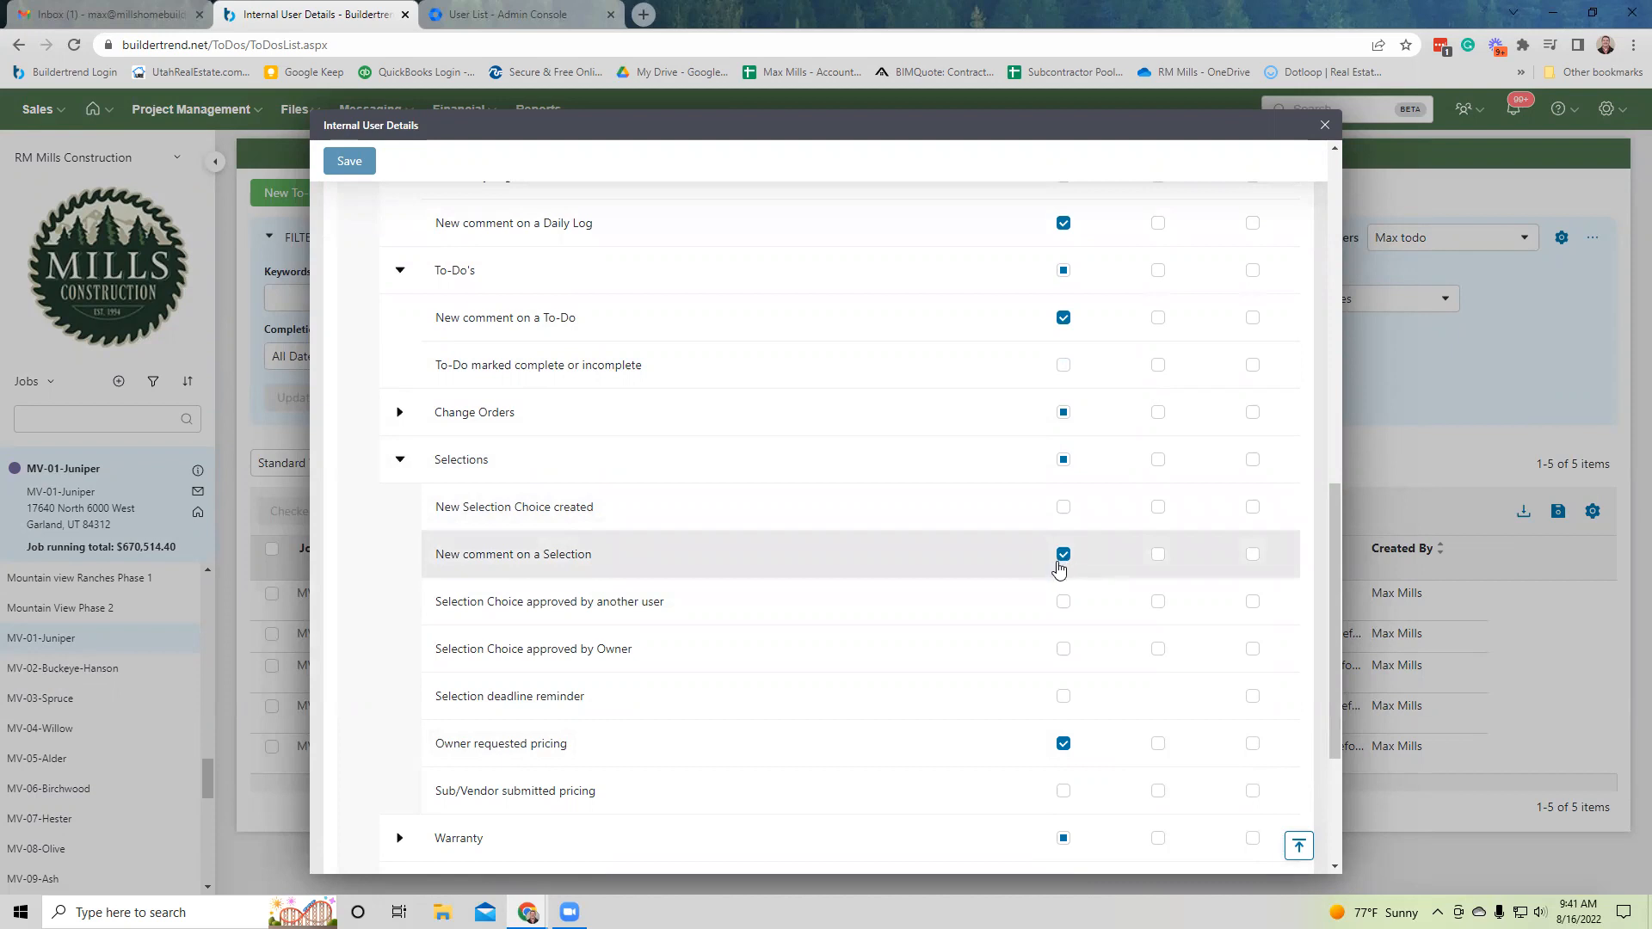
scroll(1065, 749, down, 3)
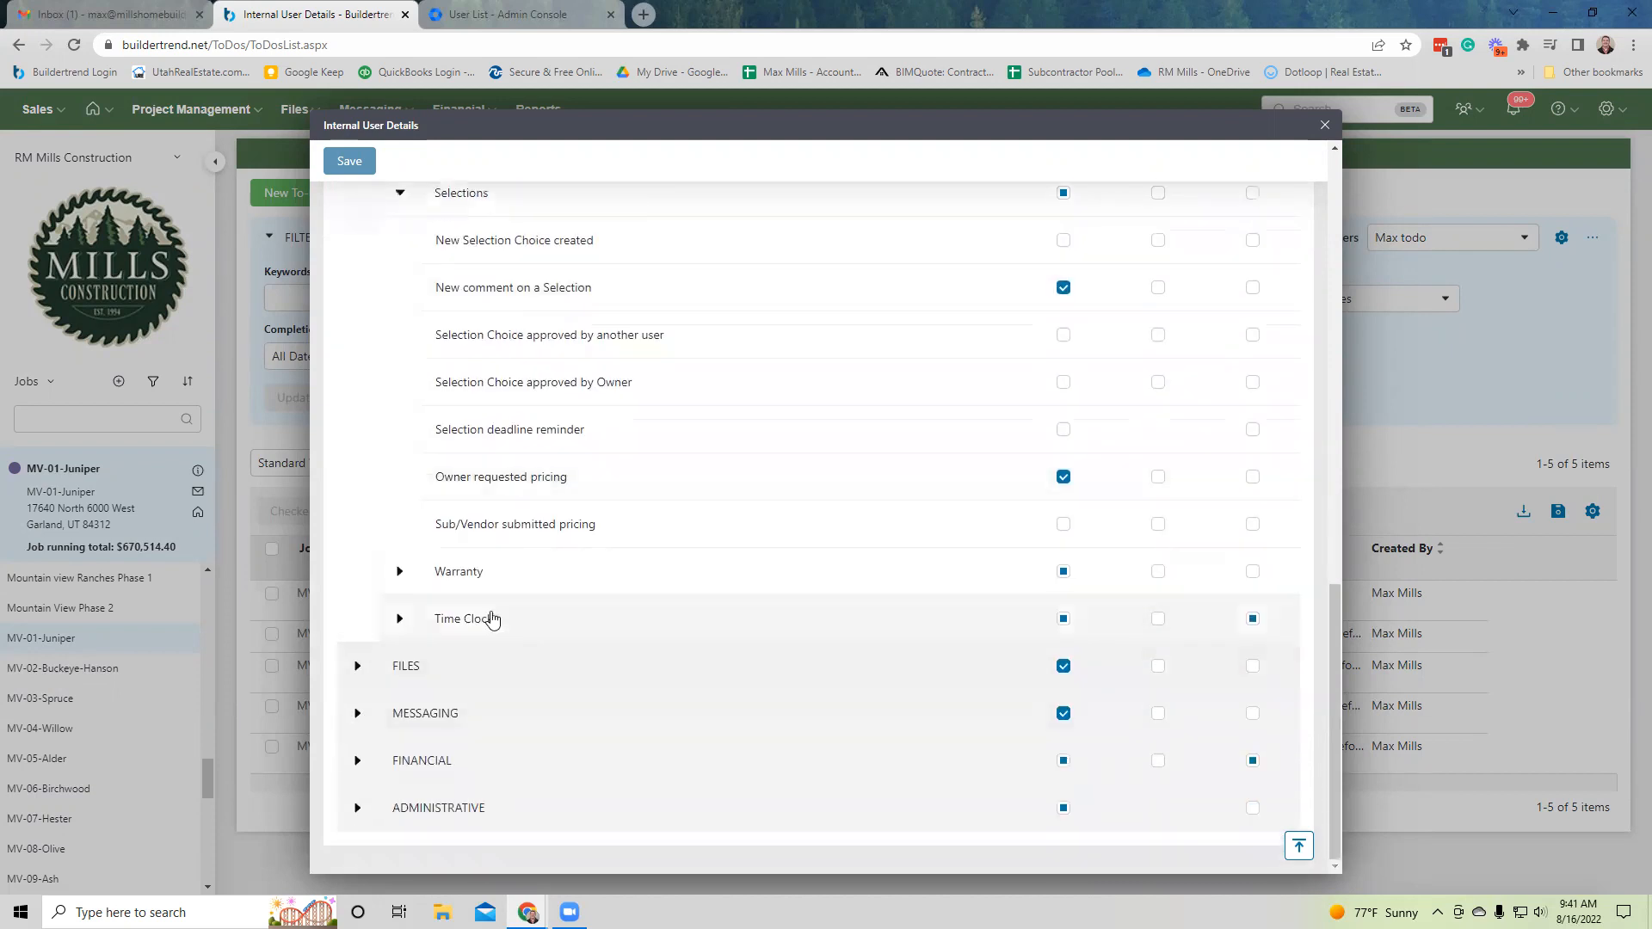
click(401, 573)
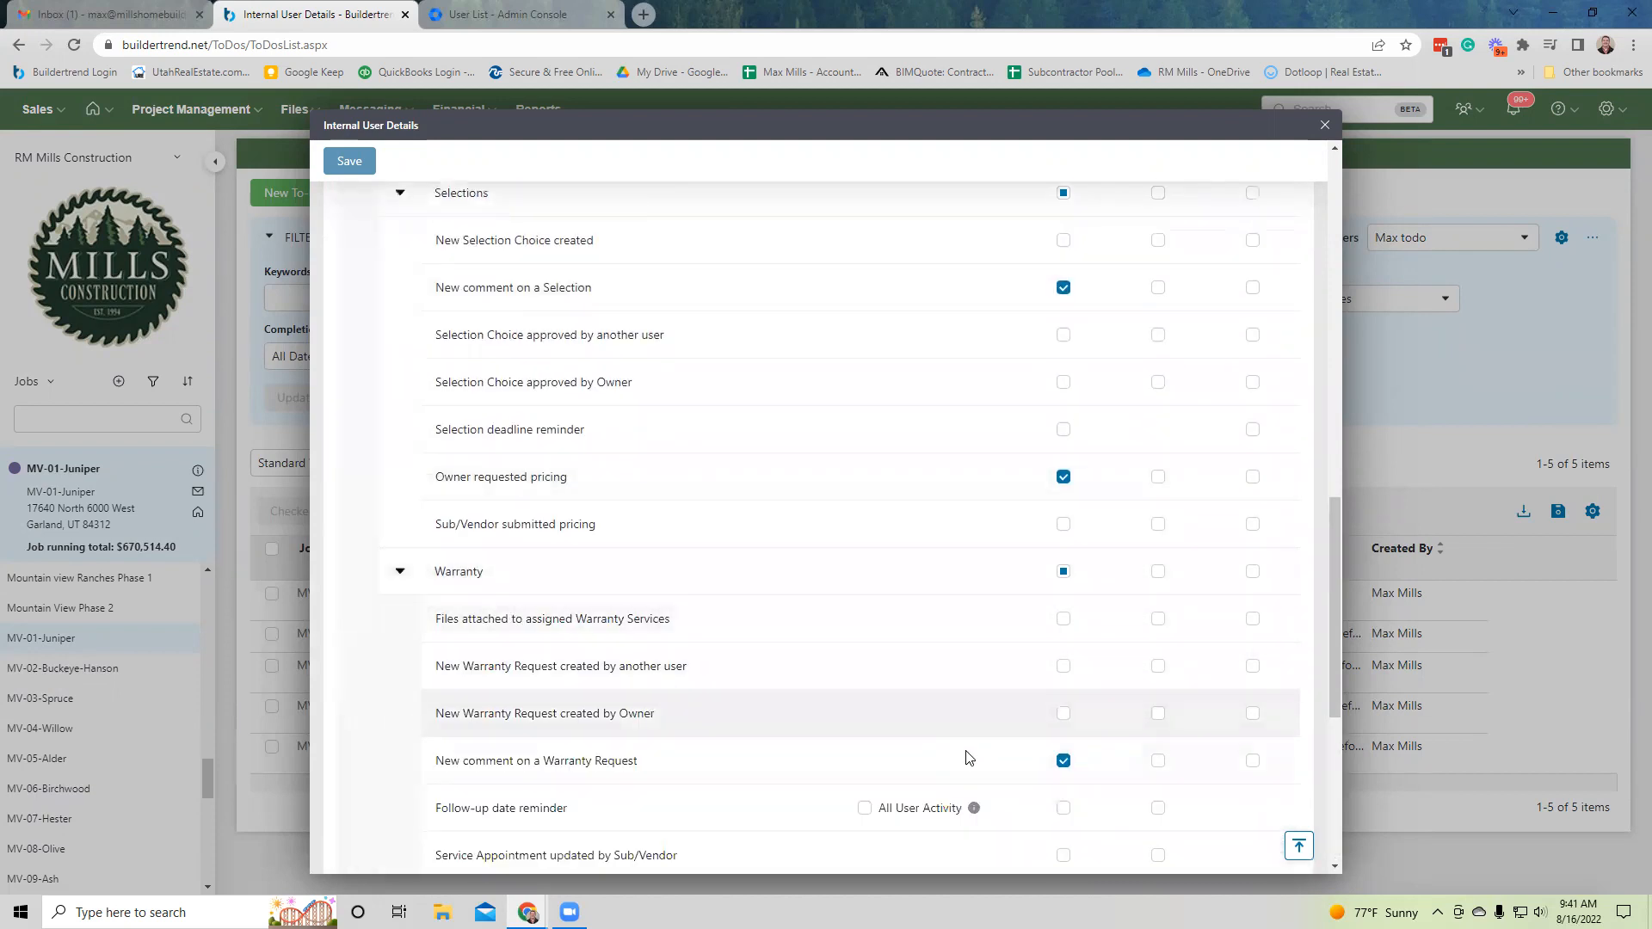
scroll(887, 745, down, 1)
scroll(886, 745, down, 5)
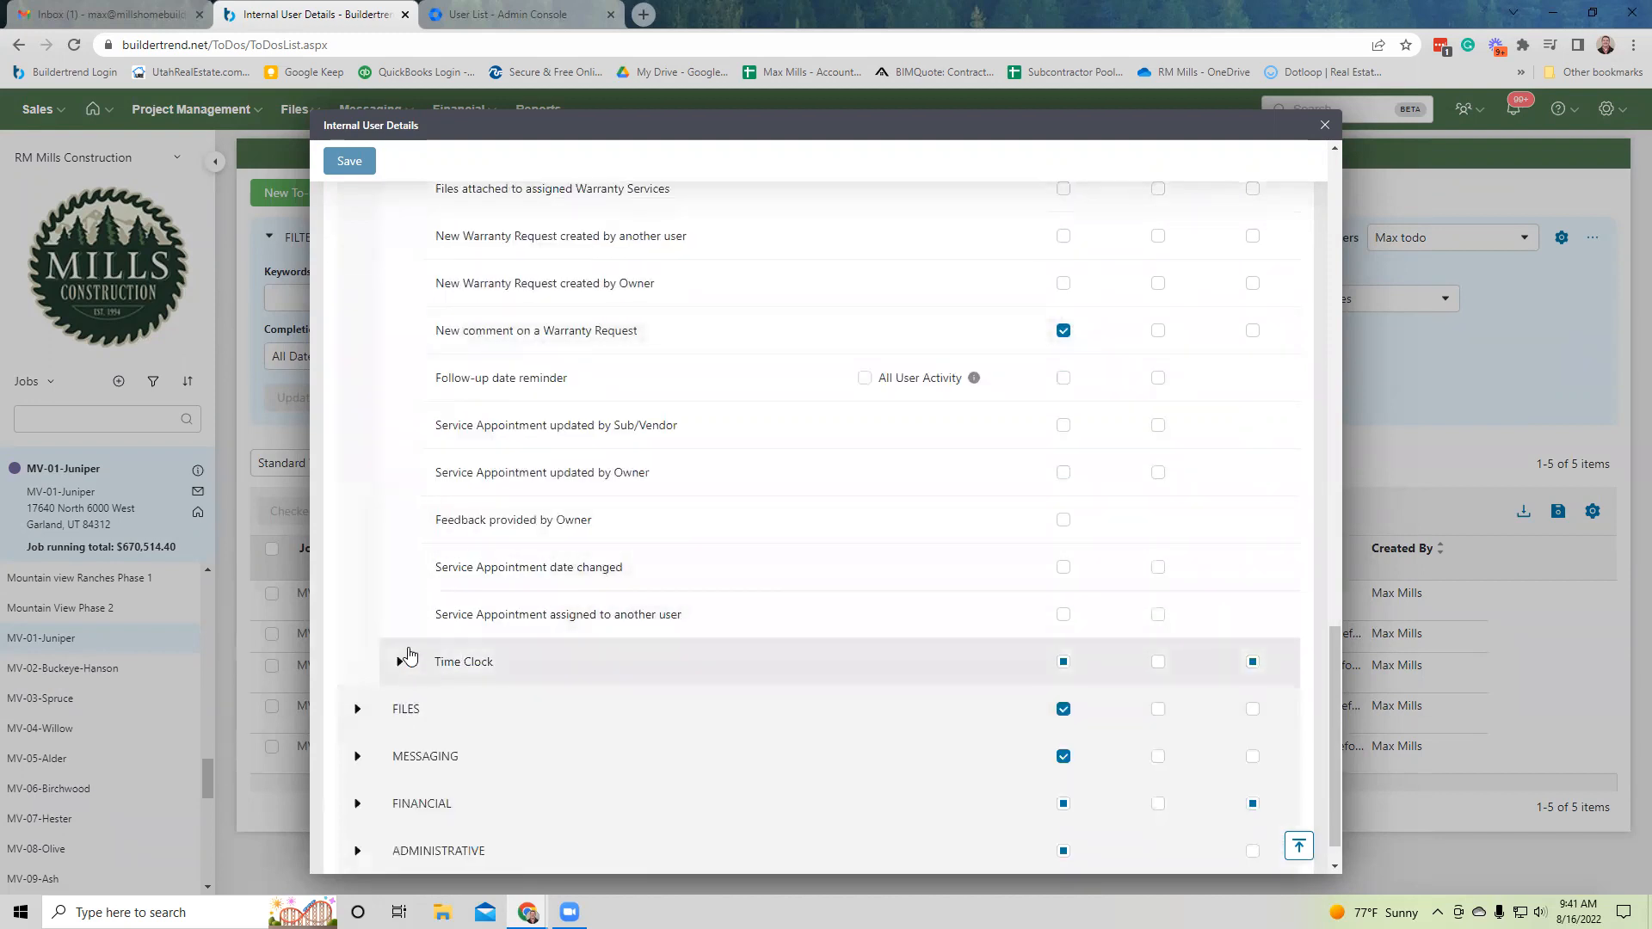
scroll(566, 462, up, 4)
scroll(690, 508, up, 9)
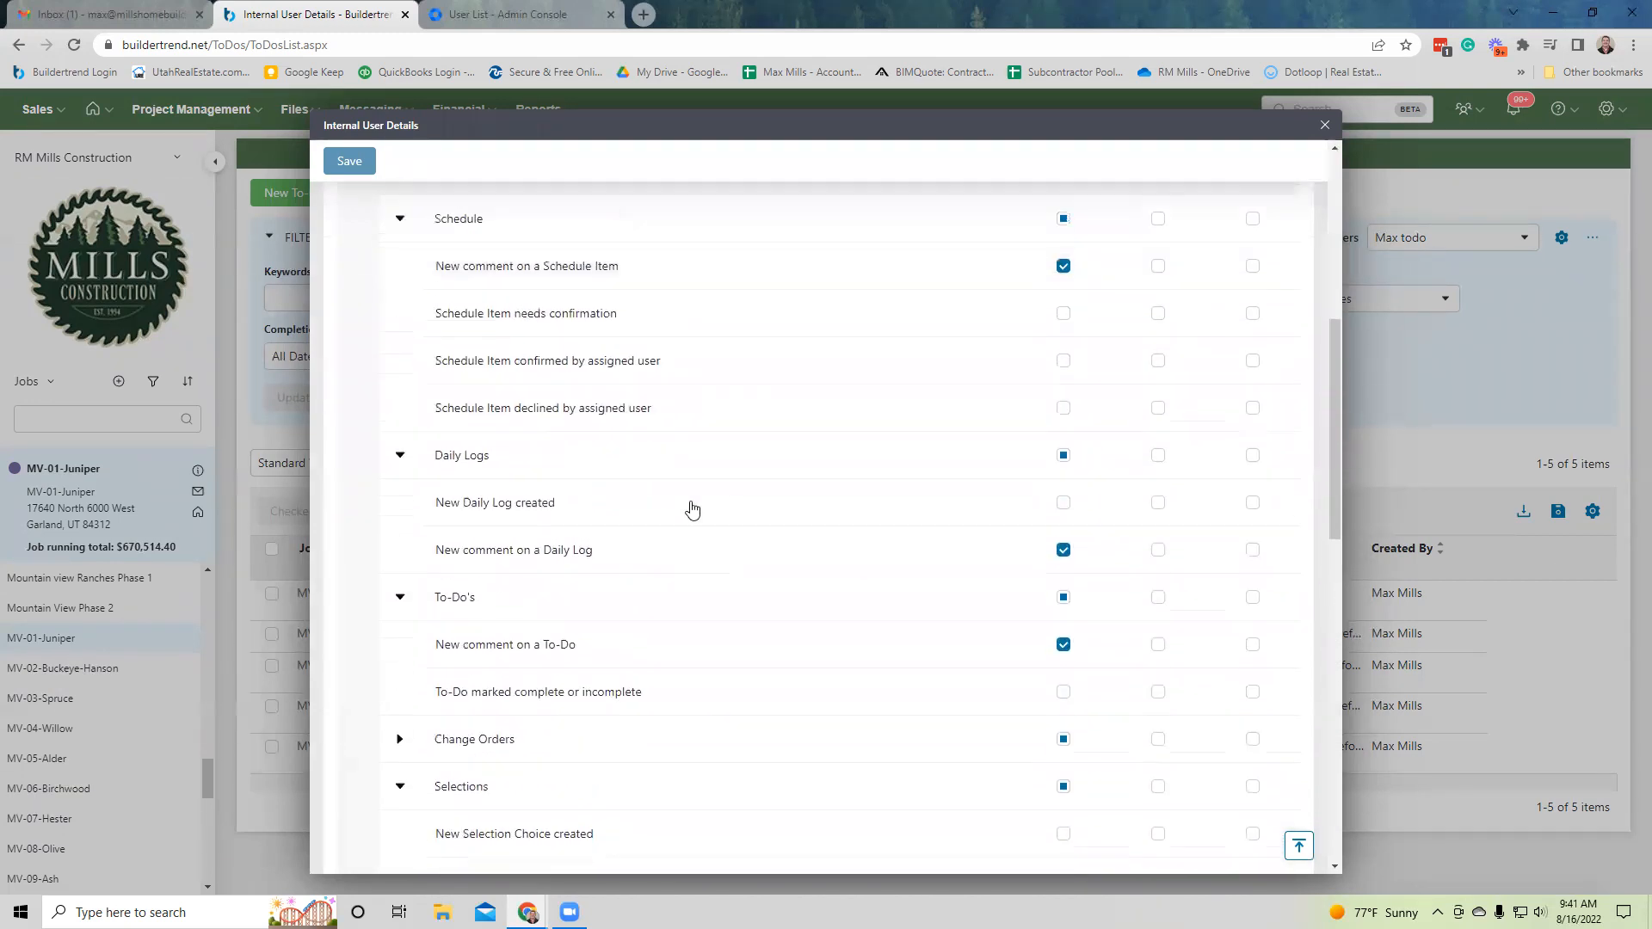
scroll(690, 507, up, 2)
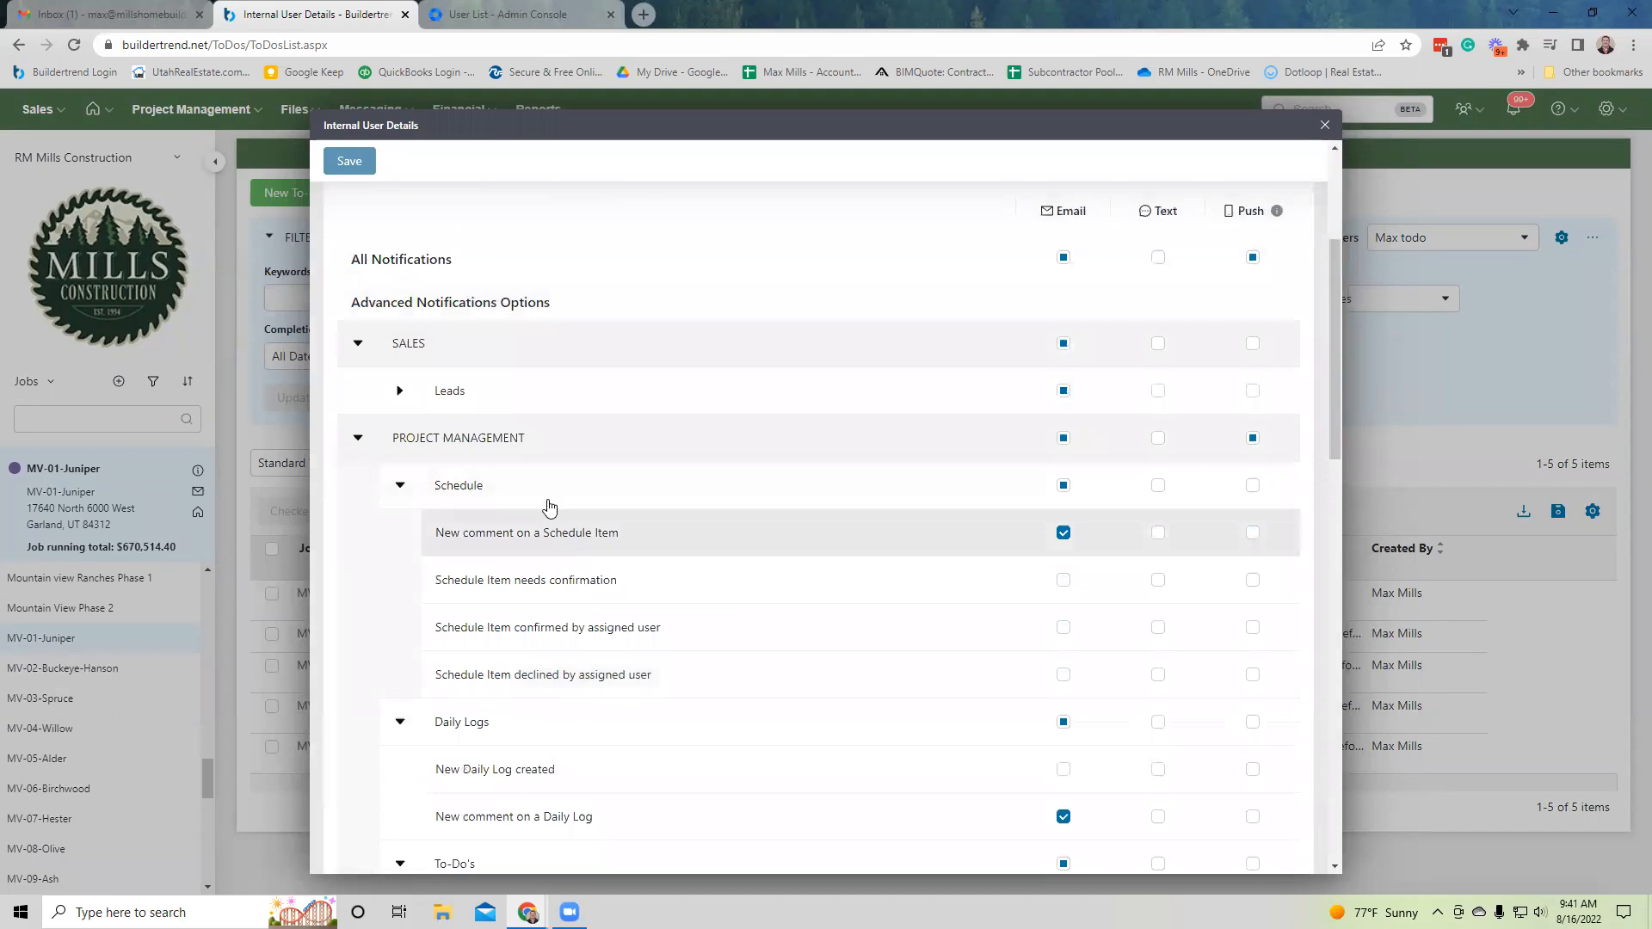
Expand the Leads notification options to review them, and collapse the Sales and Project Management groups.
click(397, 393)
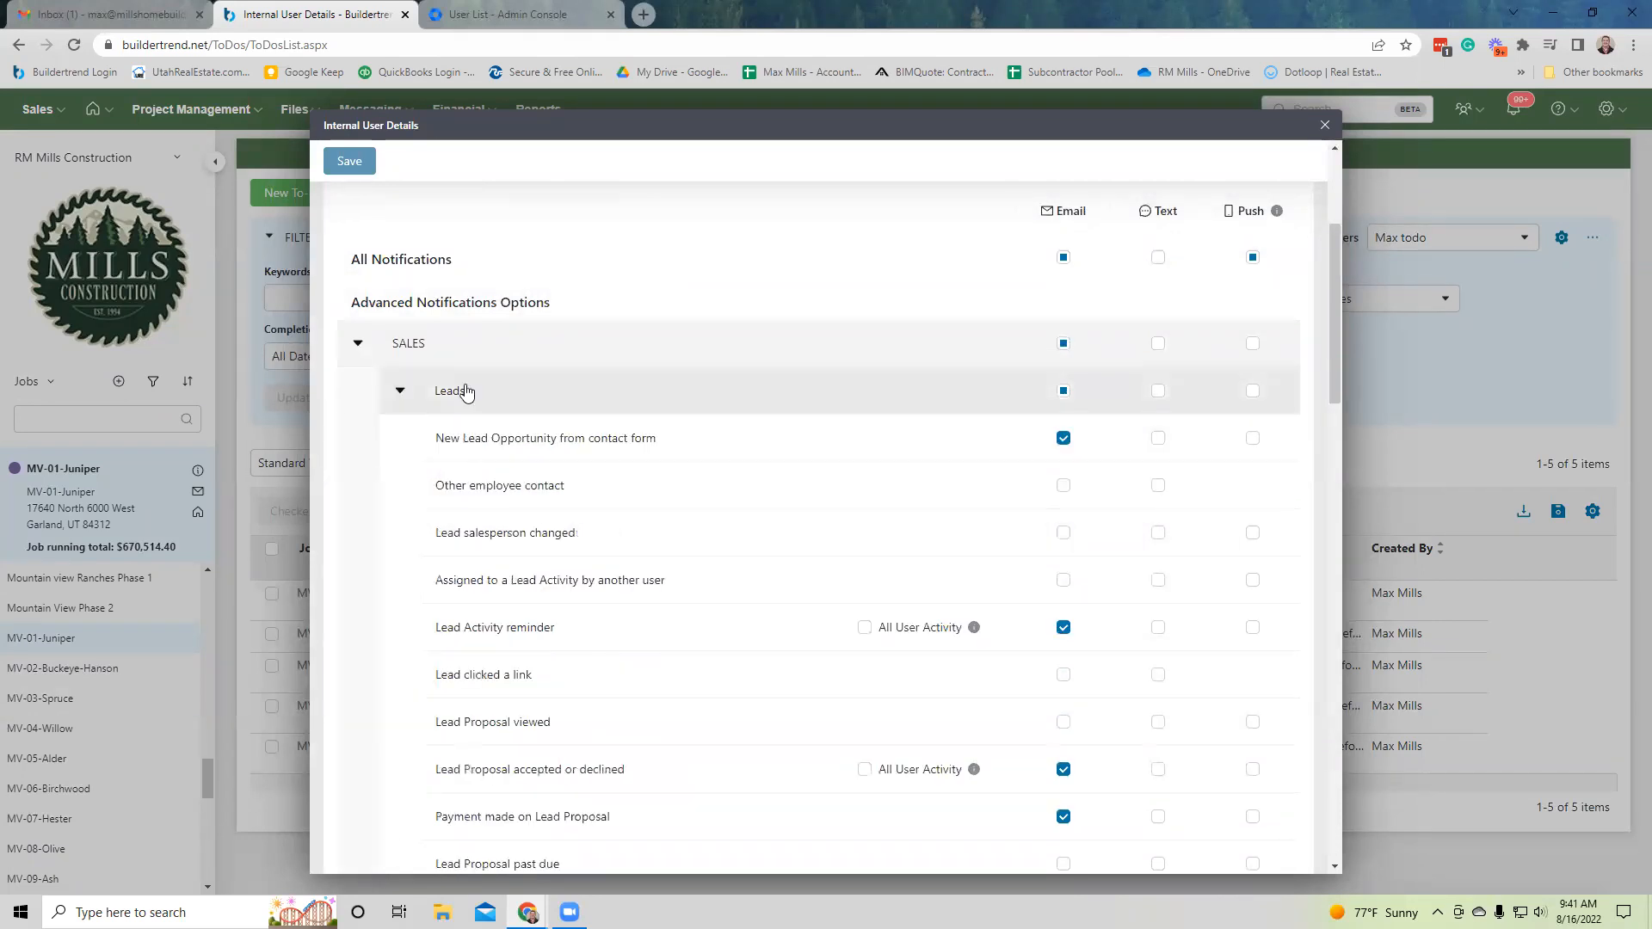
click(355, 345)
click(356, 391)
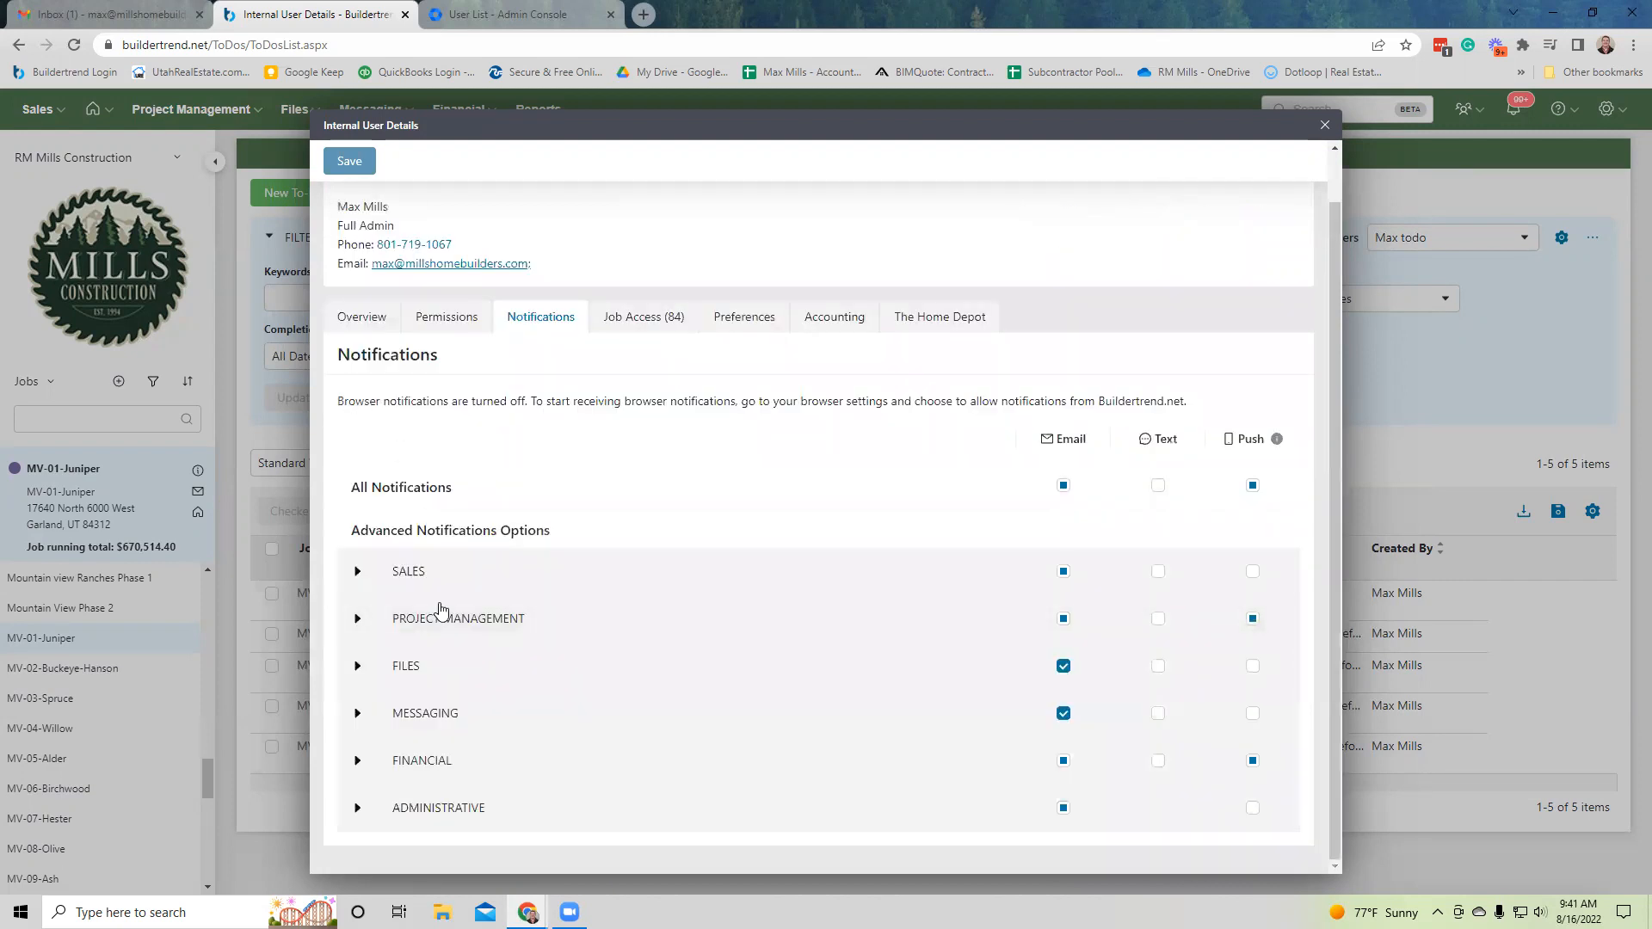
Expand the Messaging, Financial and Administrative notification groups, review their settings, and close the user details without saving.
click(358, 716)
scroll(495, 689, down, 2)
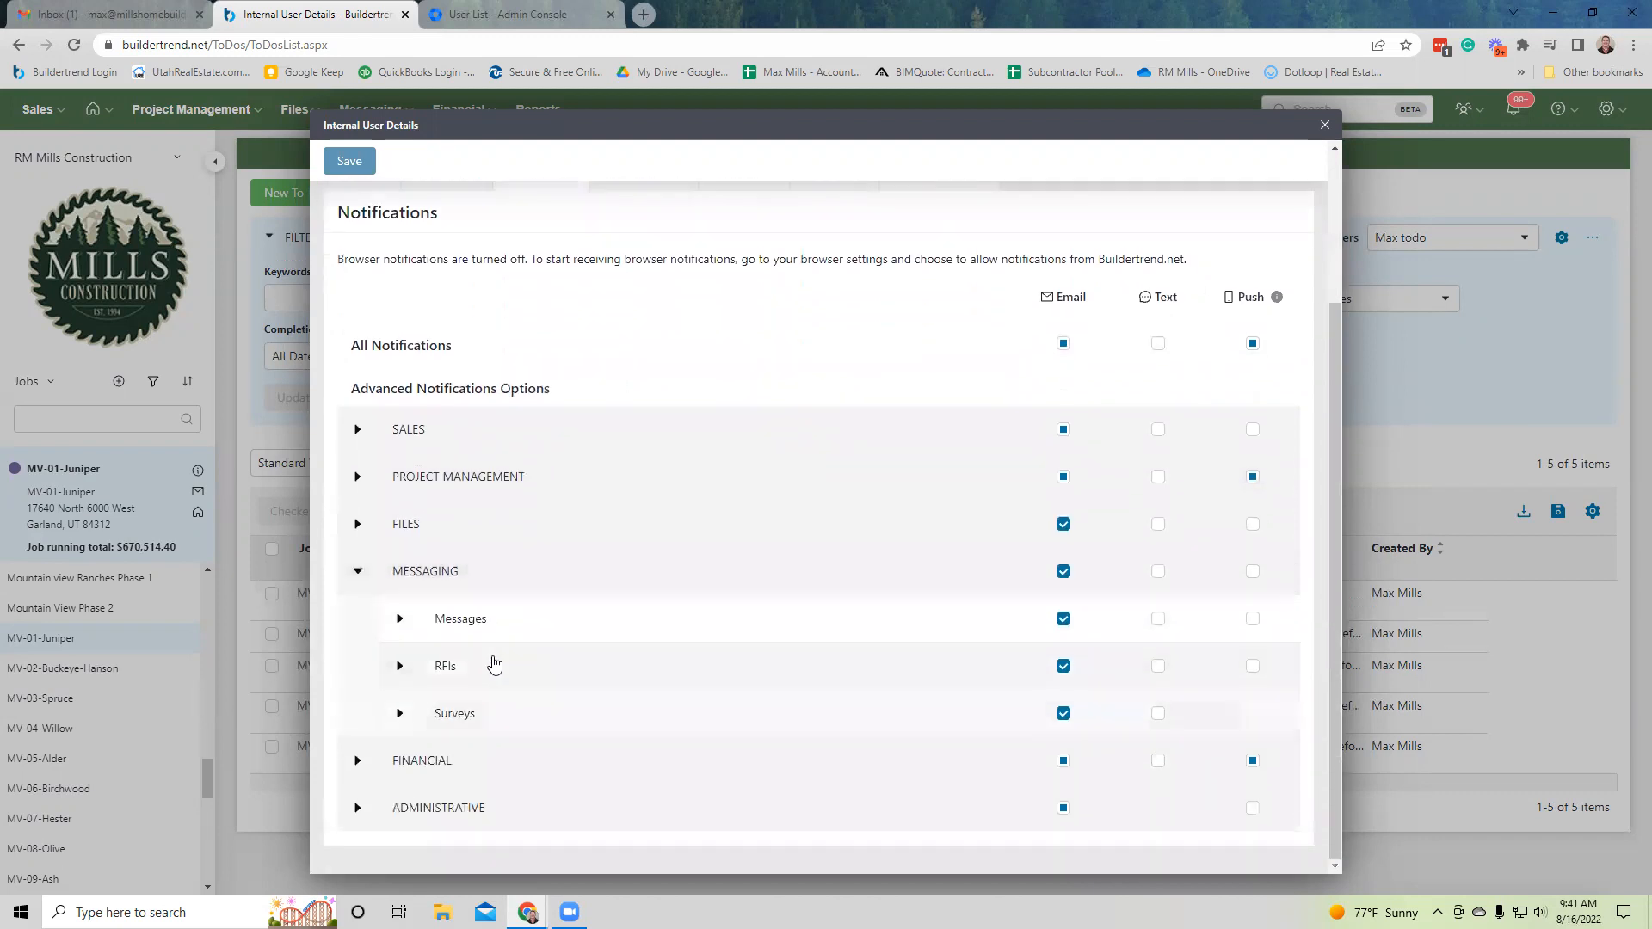
click(360, 765)
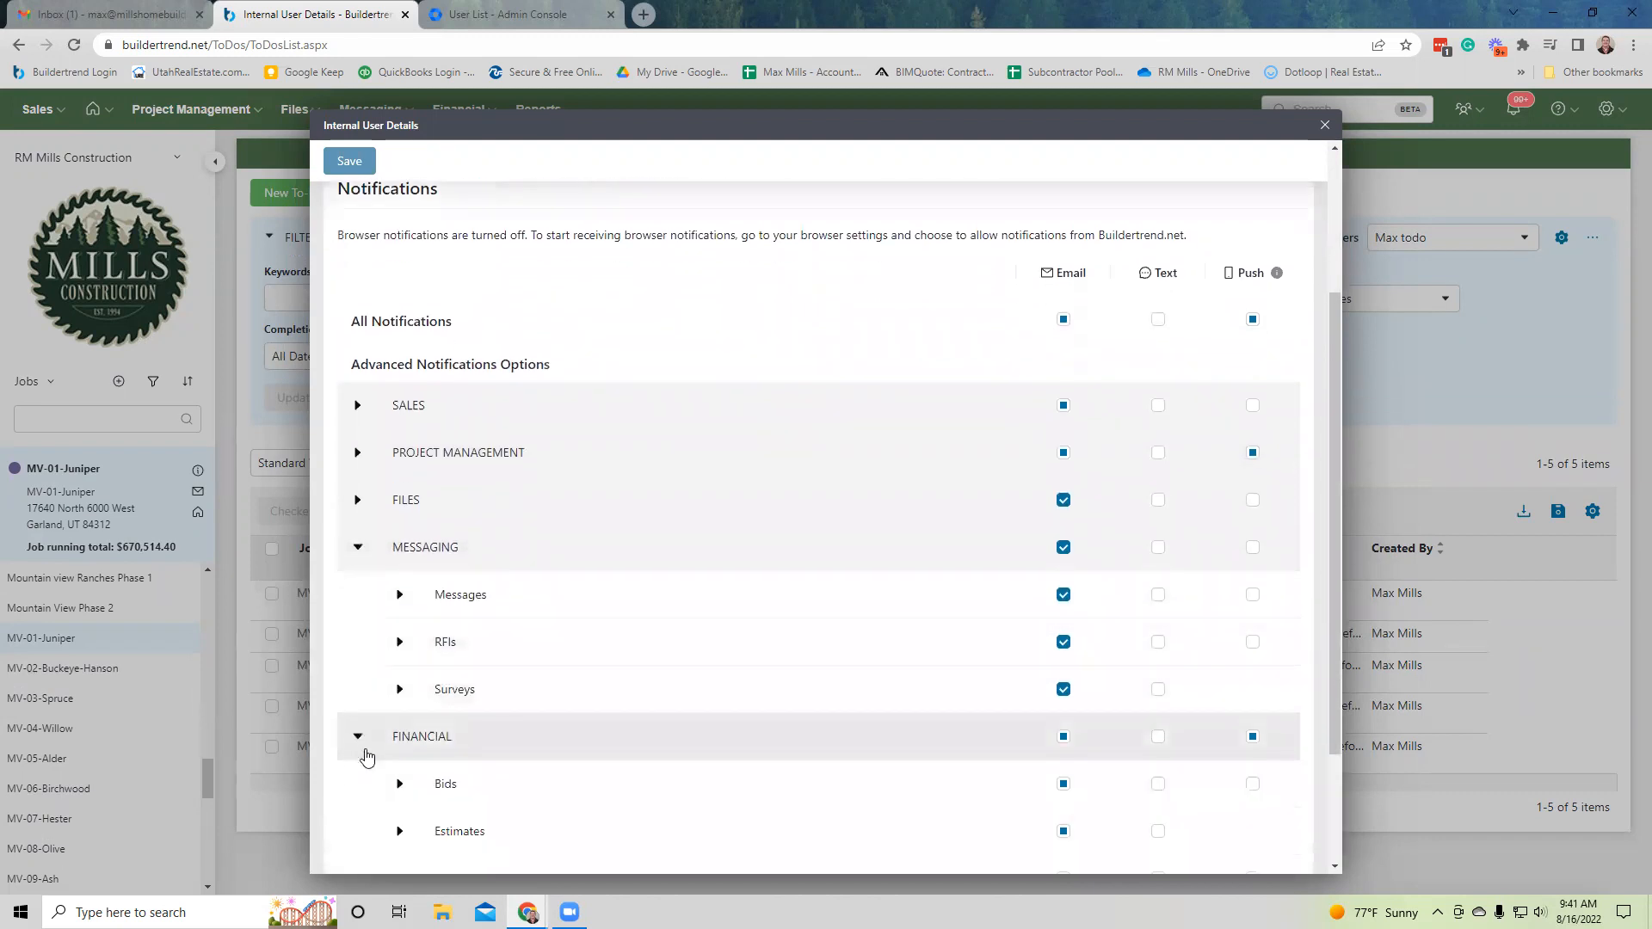
scroll(438, 740, down, 2)
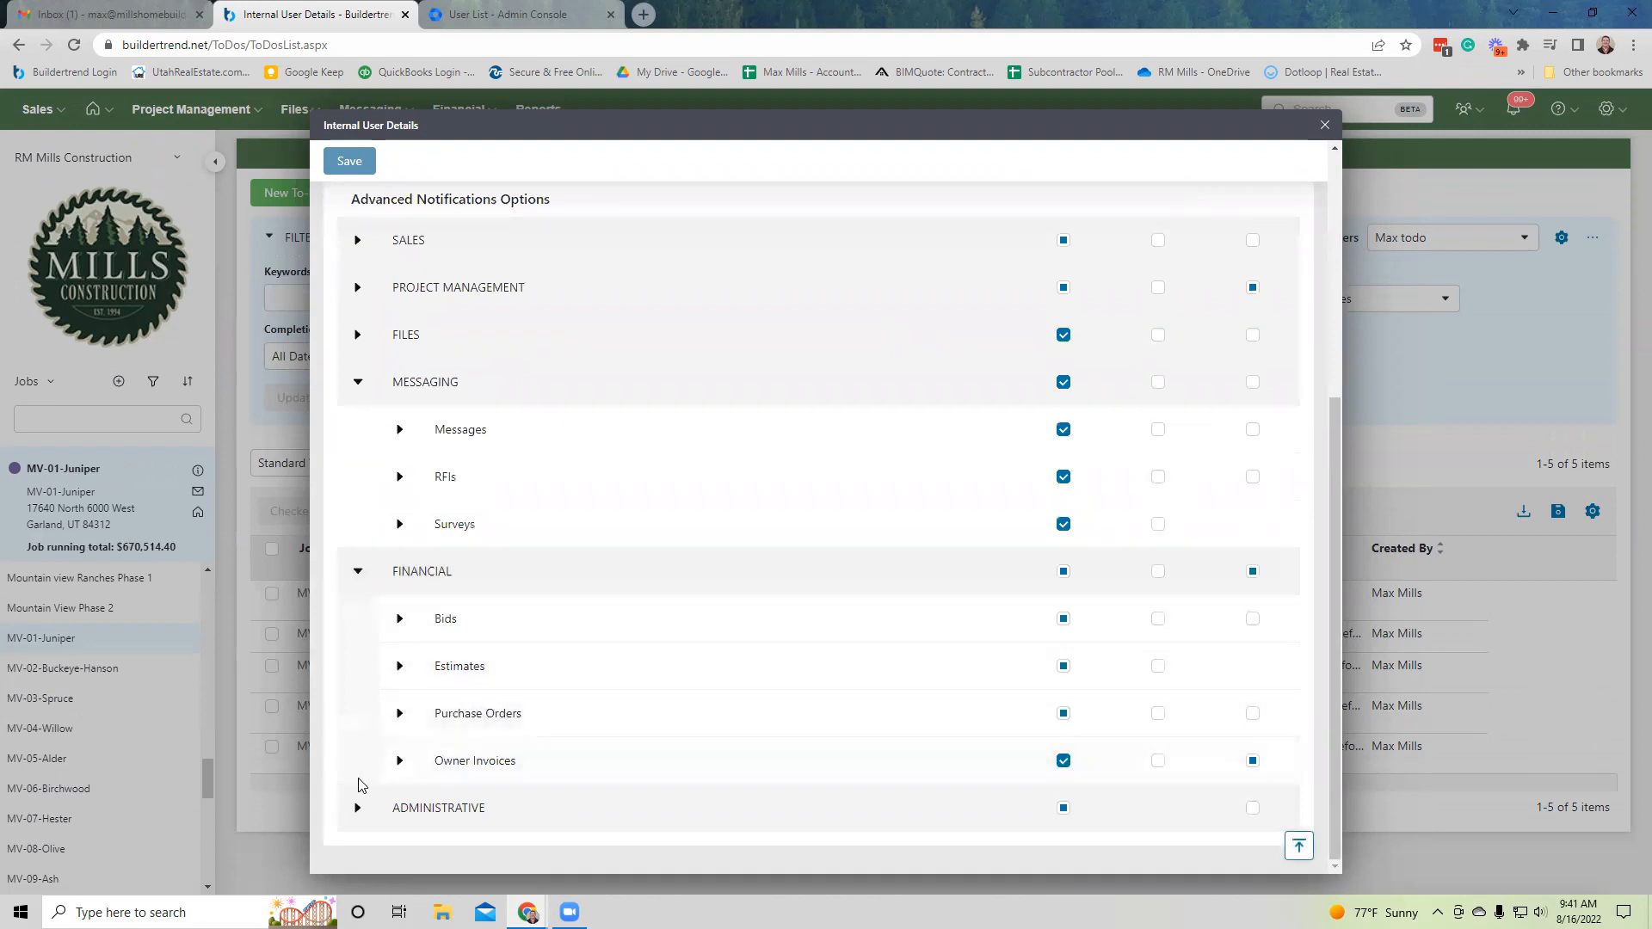
click(360, 808)
scroll(612, 679, down, 2)
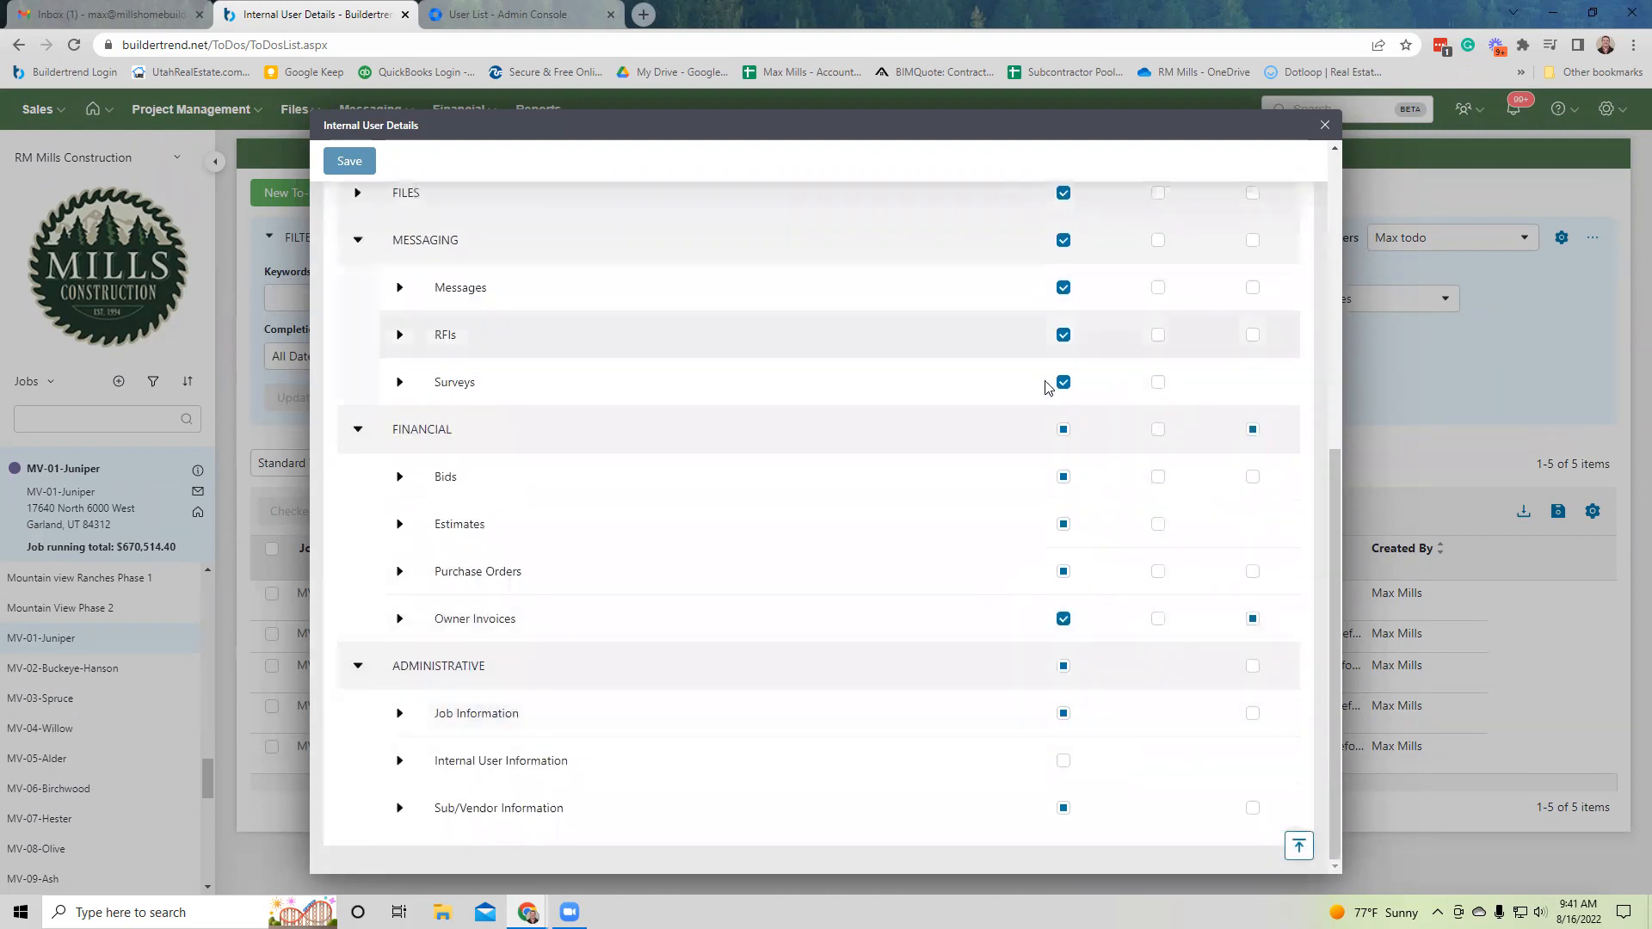
scroll(1142, 259, up, 6)
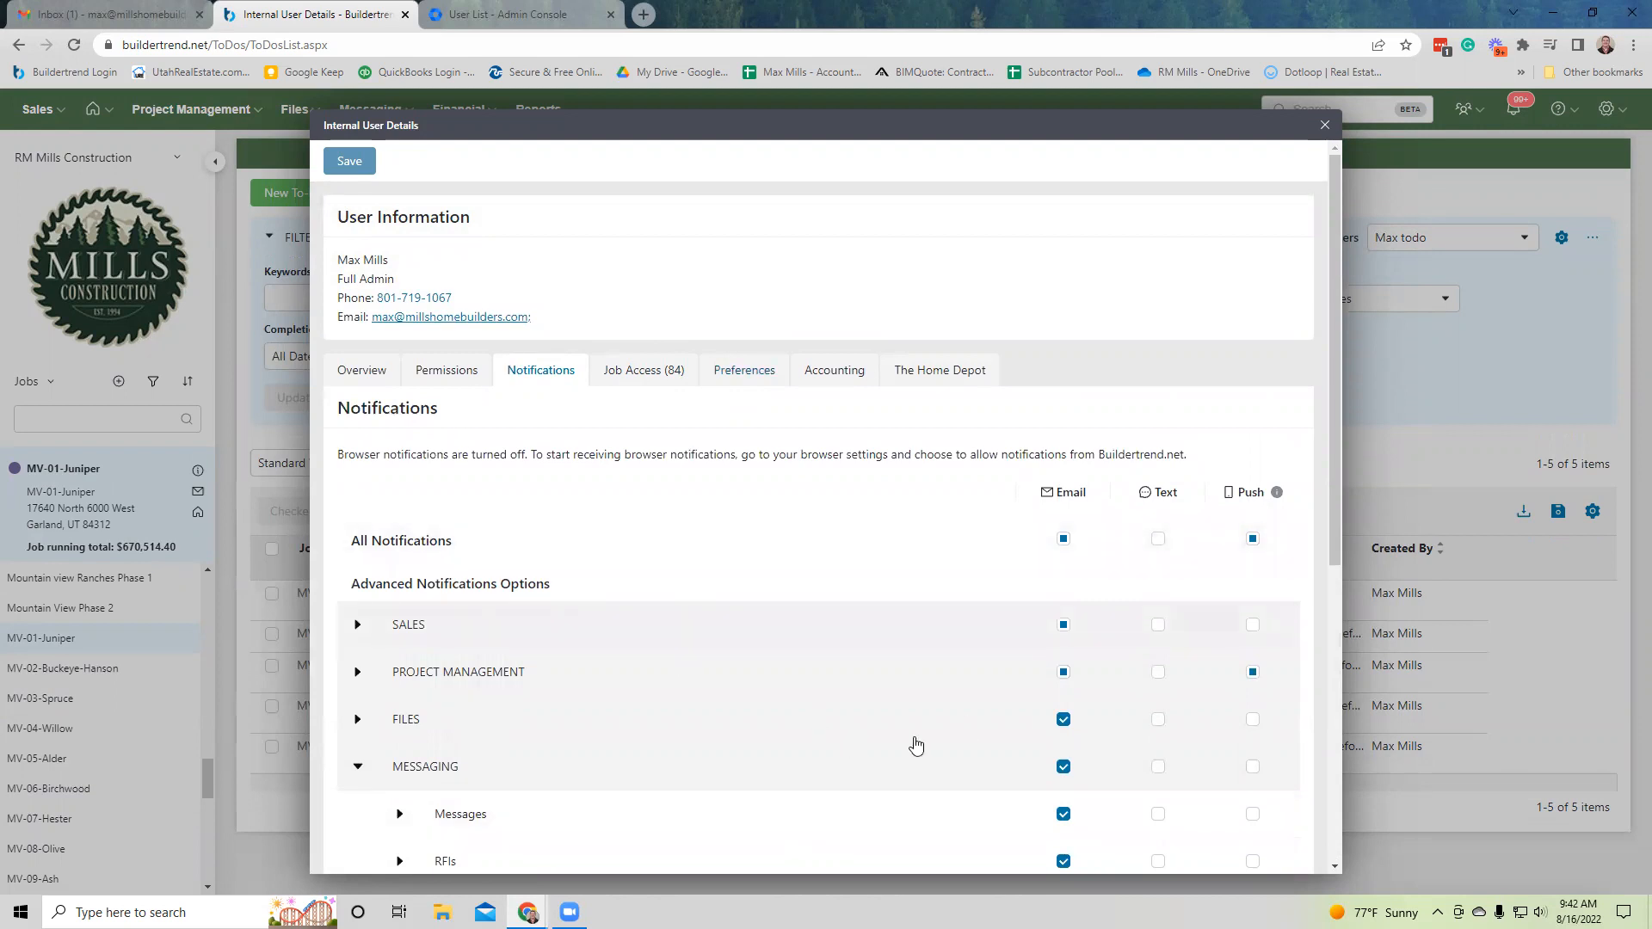
click(1326, 125)
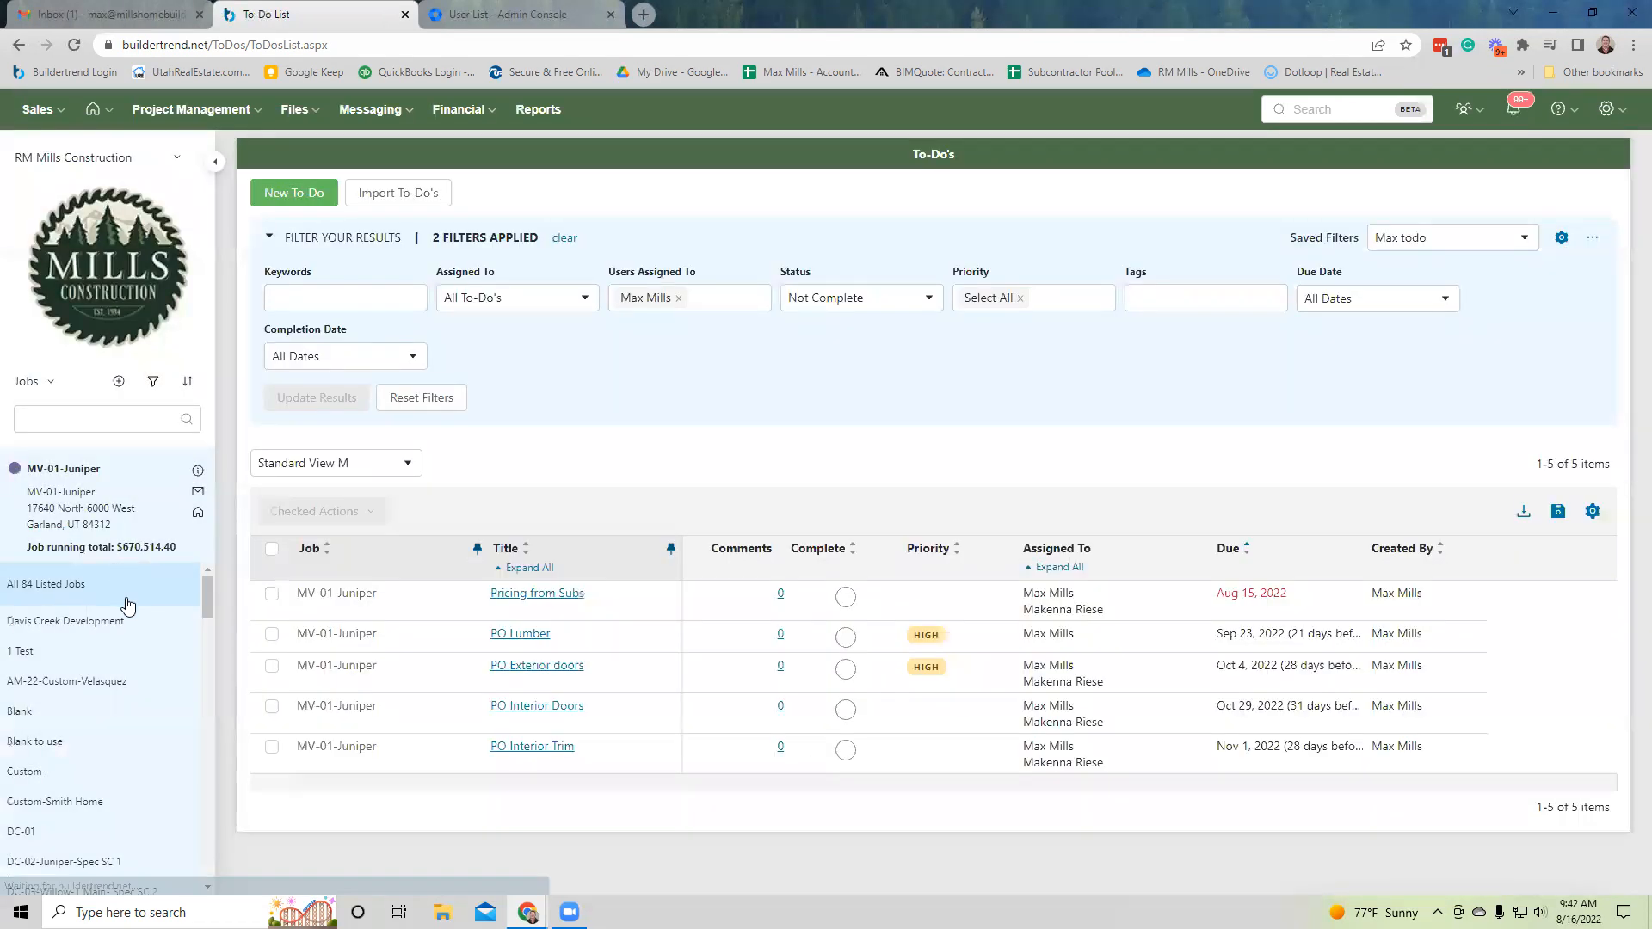
Show the to-dos for all listed jobs and look through the overdue items and their comments.
click(128, 602)
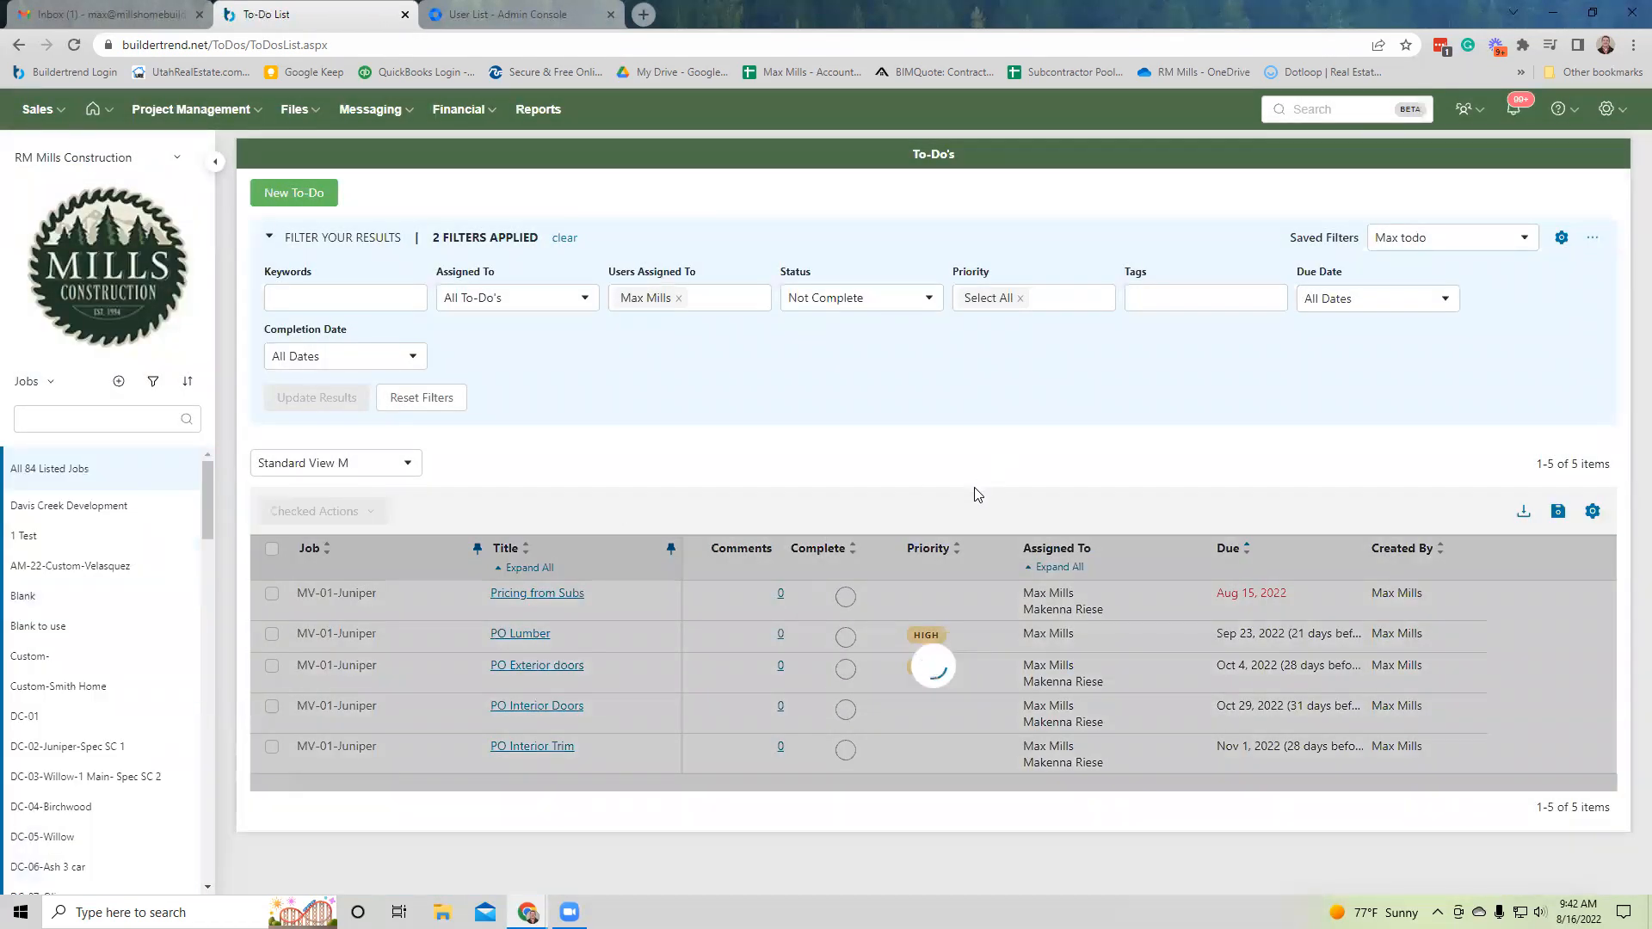
scroll(977, 491, down, 4)
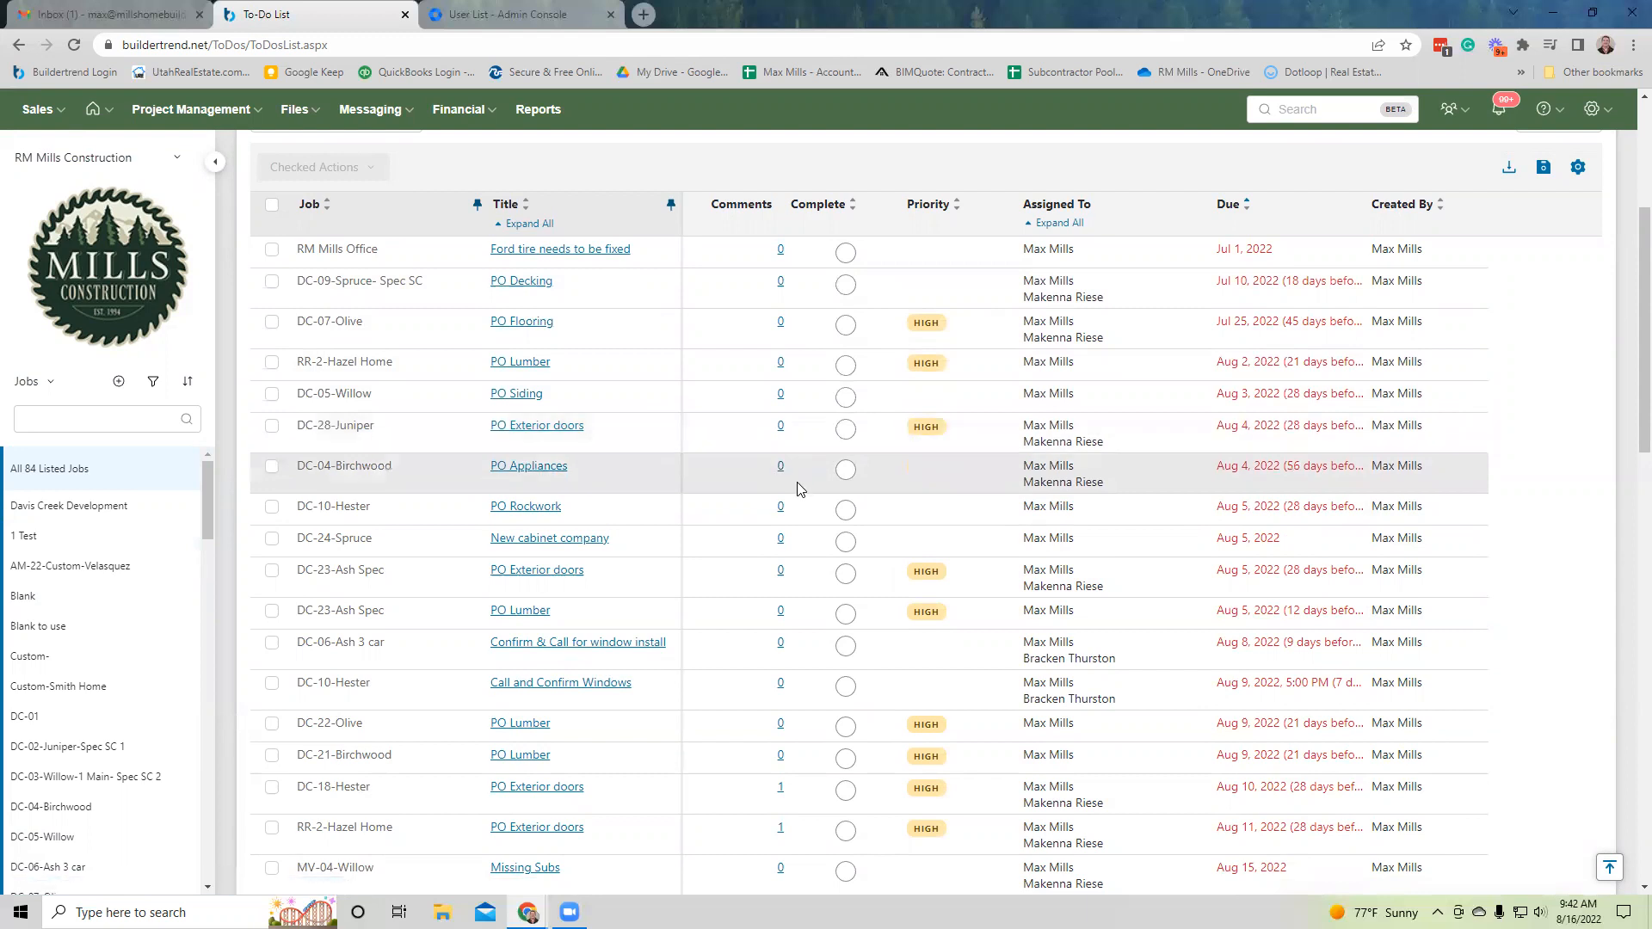
scroll(824, 500, down, 1)
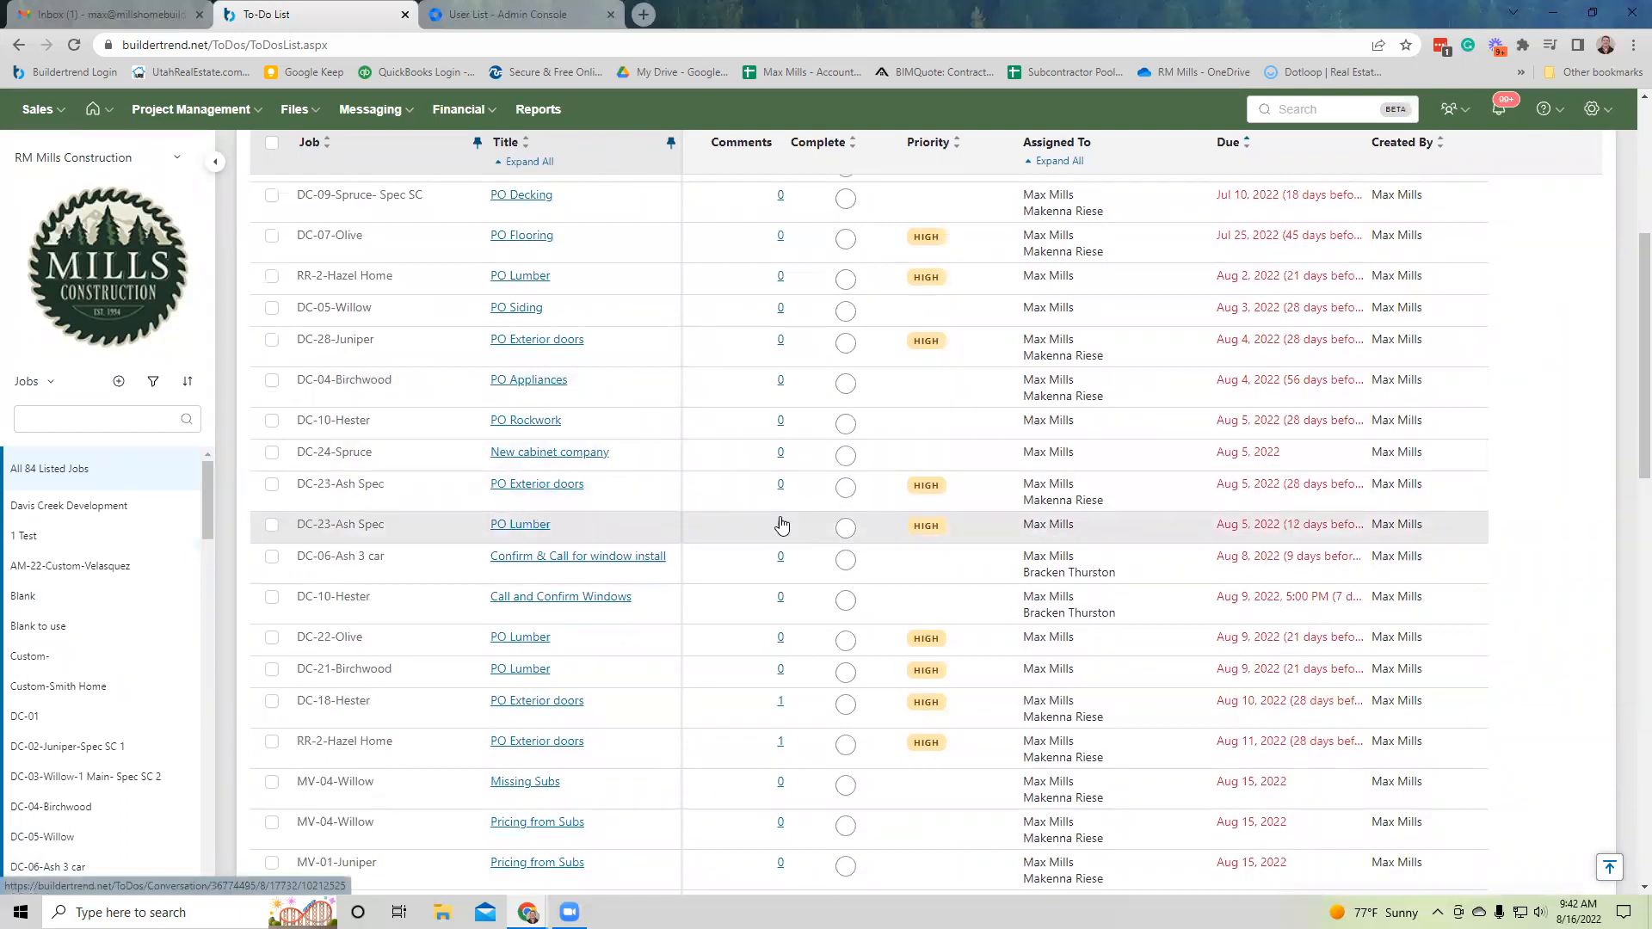
scroll(781, 524, down, 3)
scroll(781, 525, up, 2)
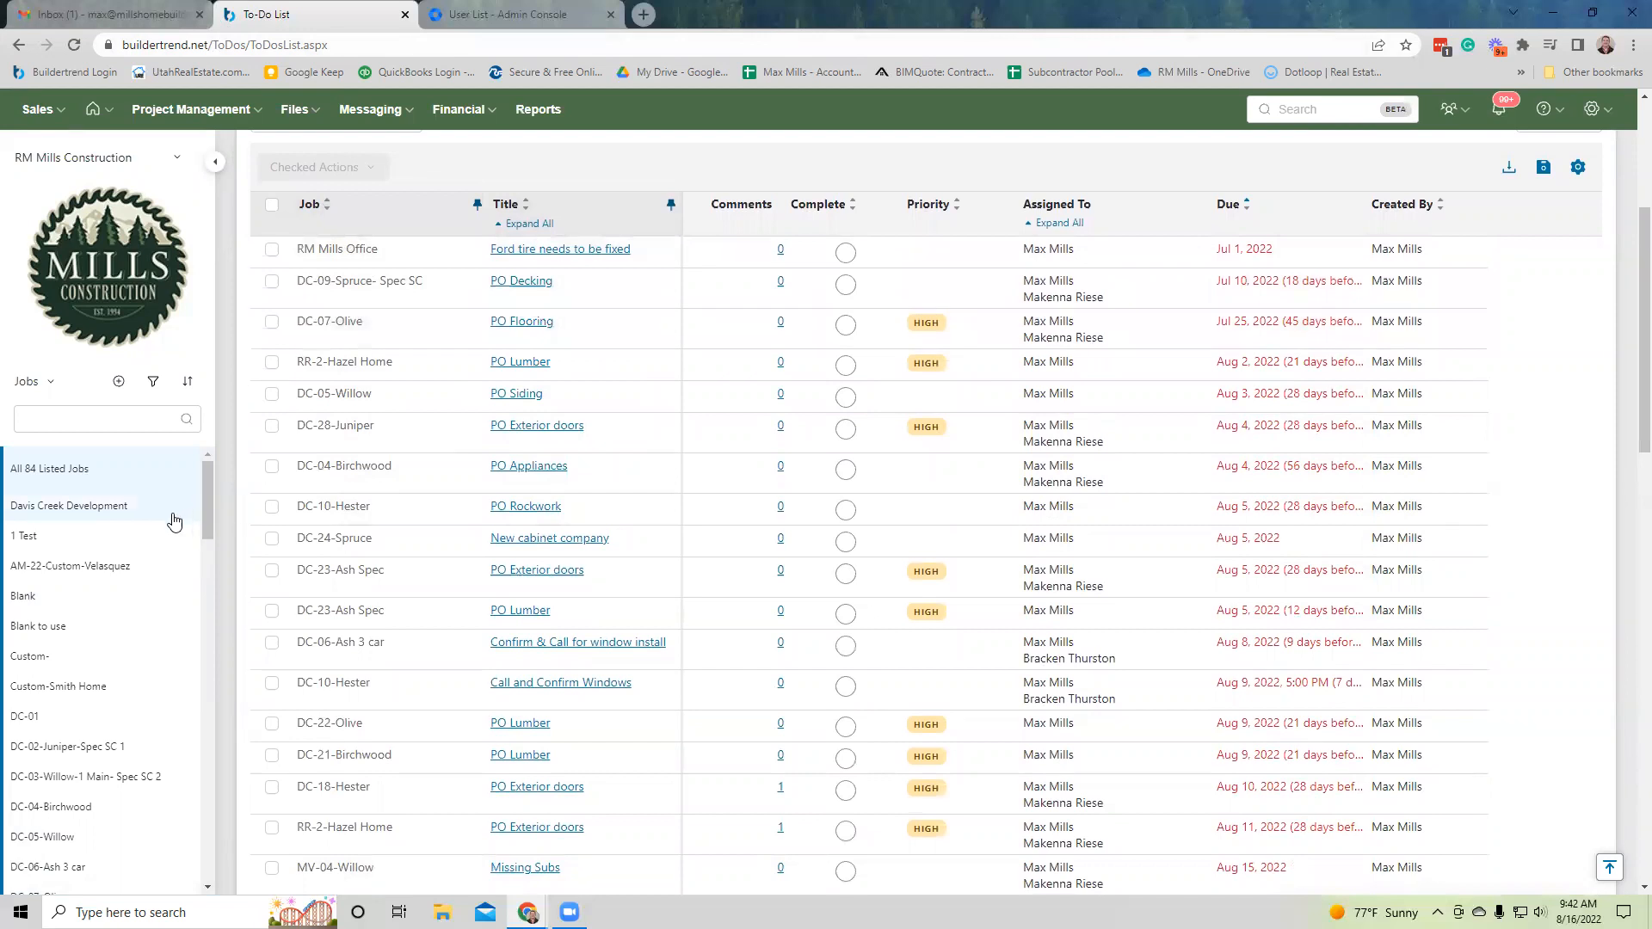
Switch to the DC-07-Olive job and open its Selections list.
scroll(121, 792, down, 2)
click(129, 726)
click(197, 110)
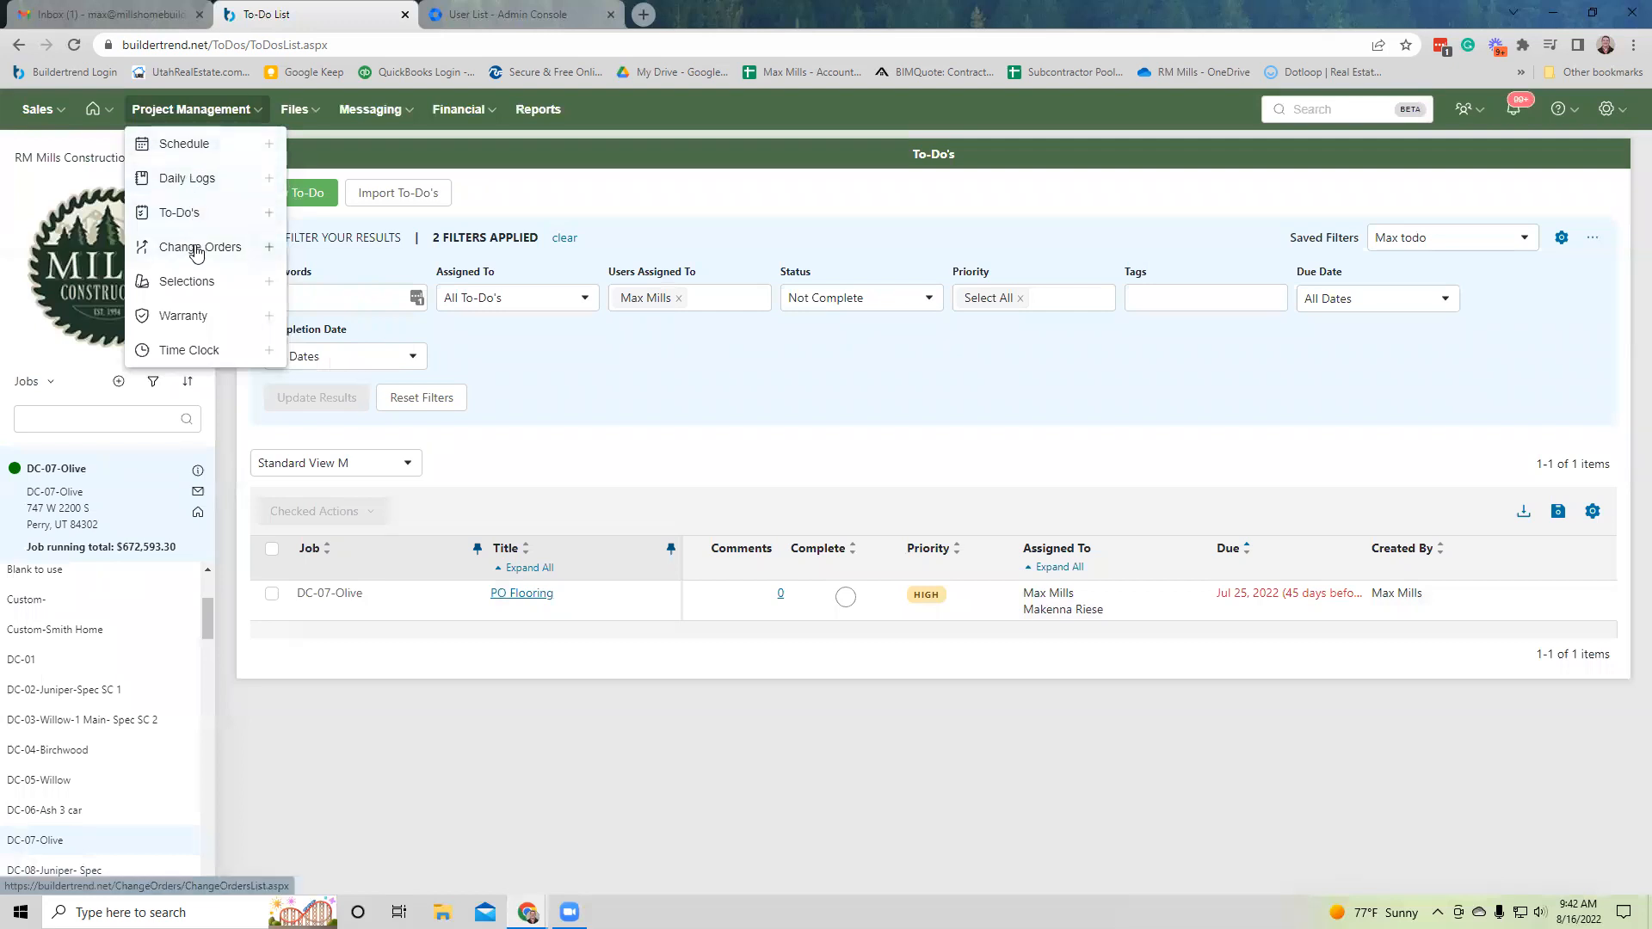
click(200, 287)
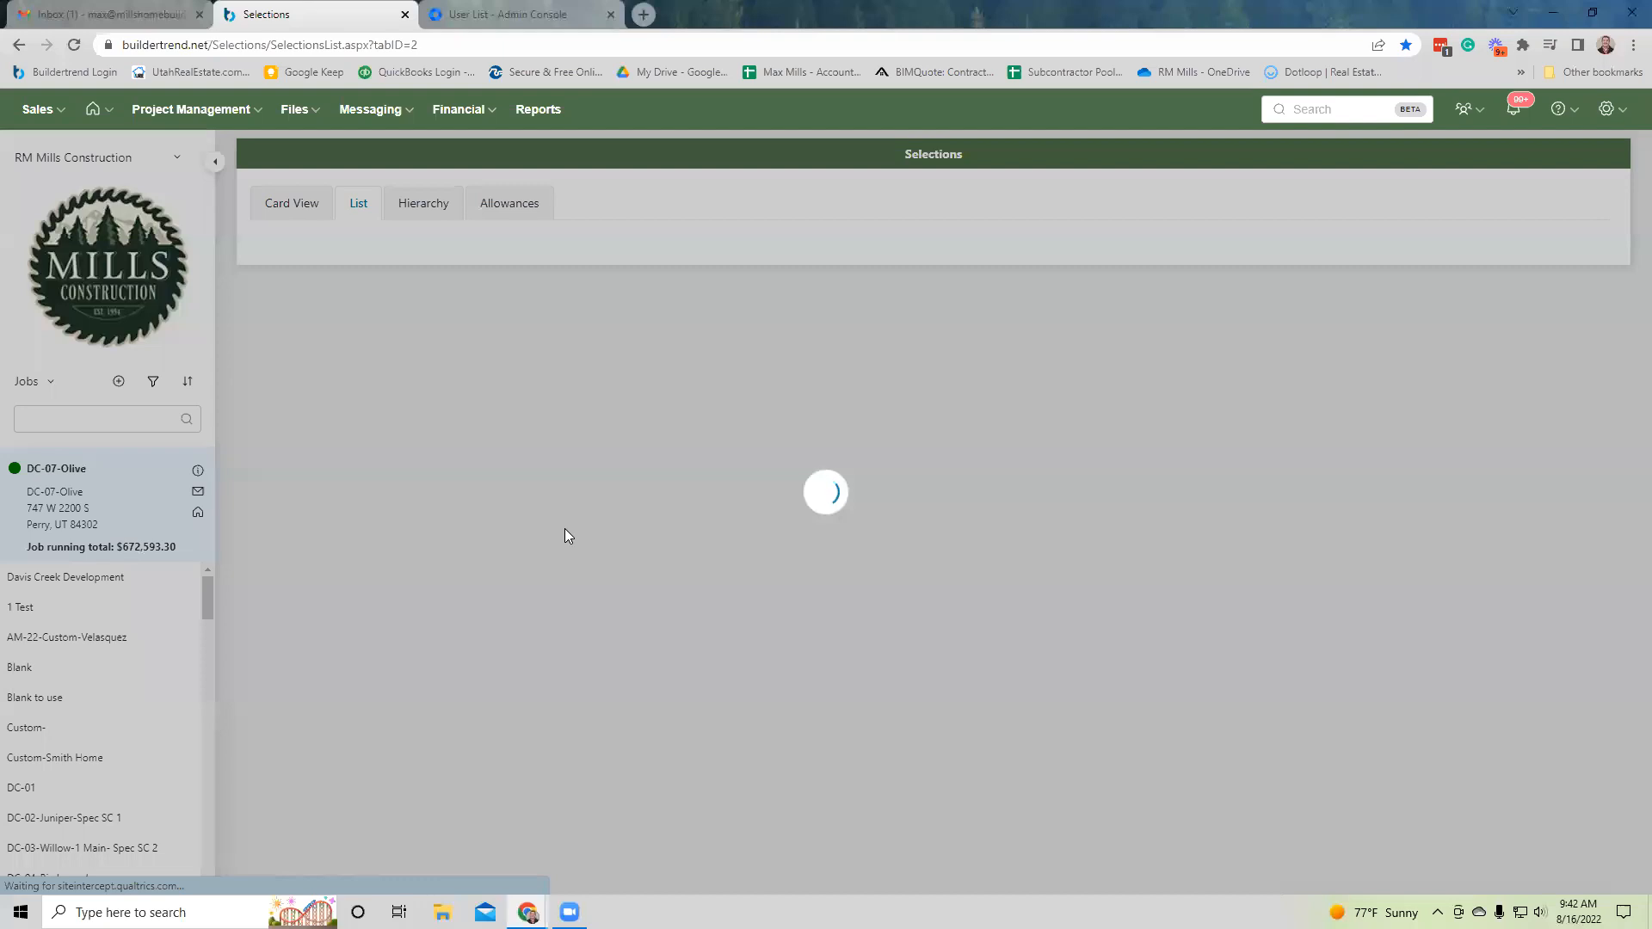
scroll(564, 534, down, 3)
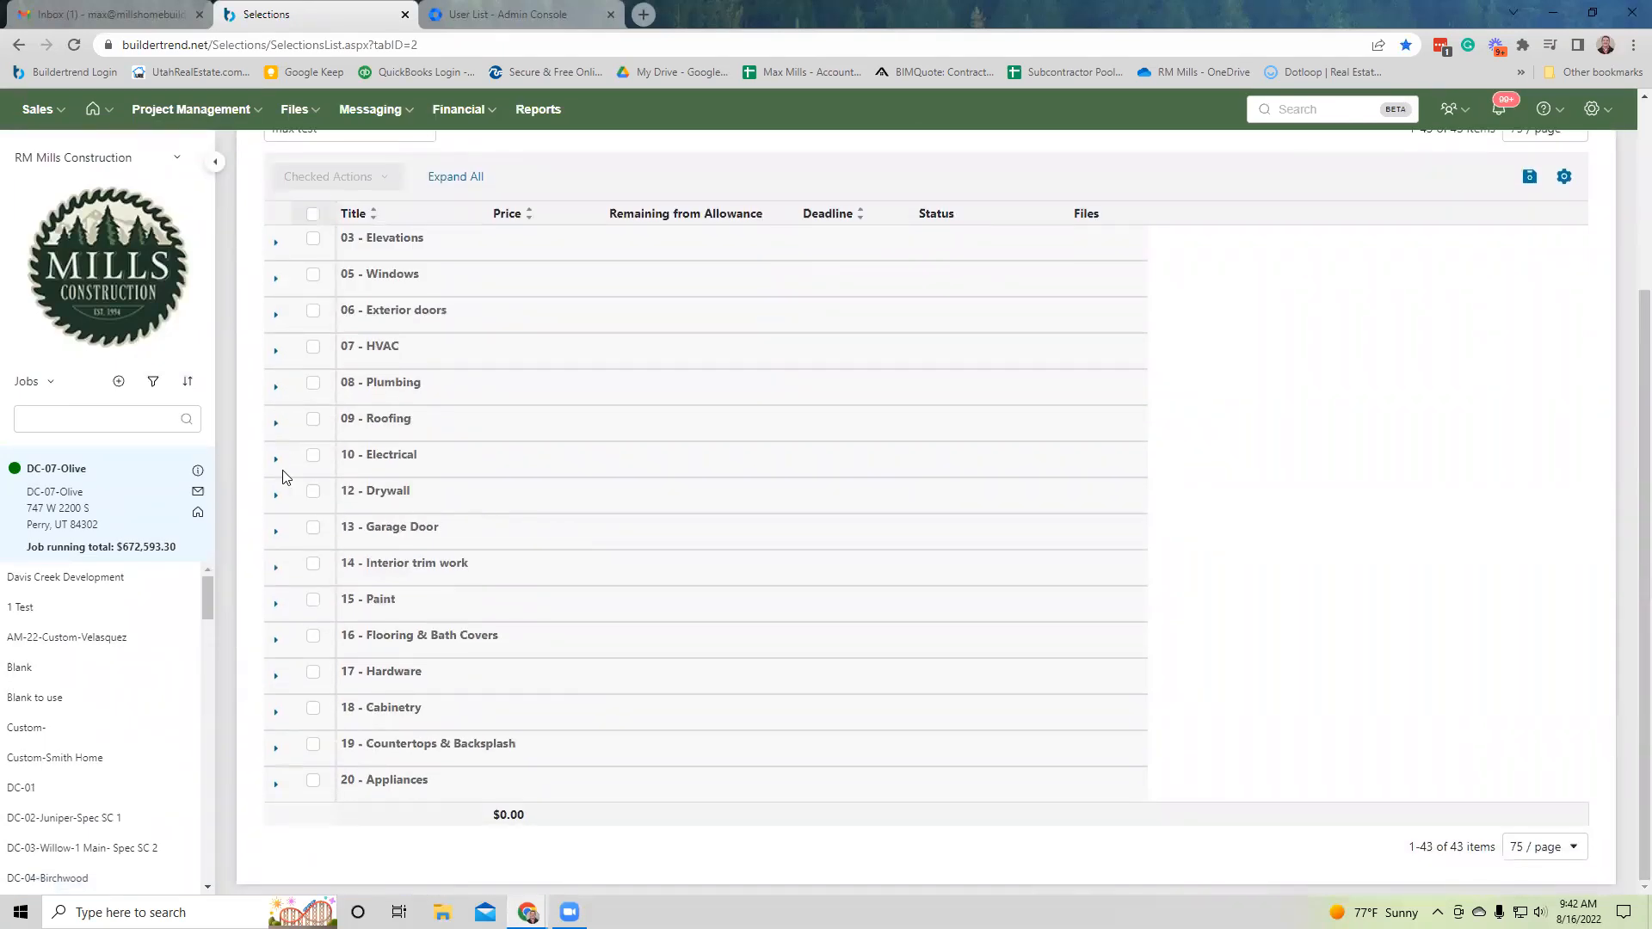
Expand the 16 - Flooring & Bath Covers category and its Flooring selection to review the choices.
click(275, 637)
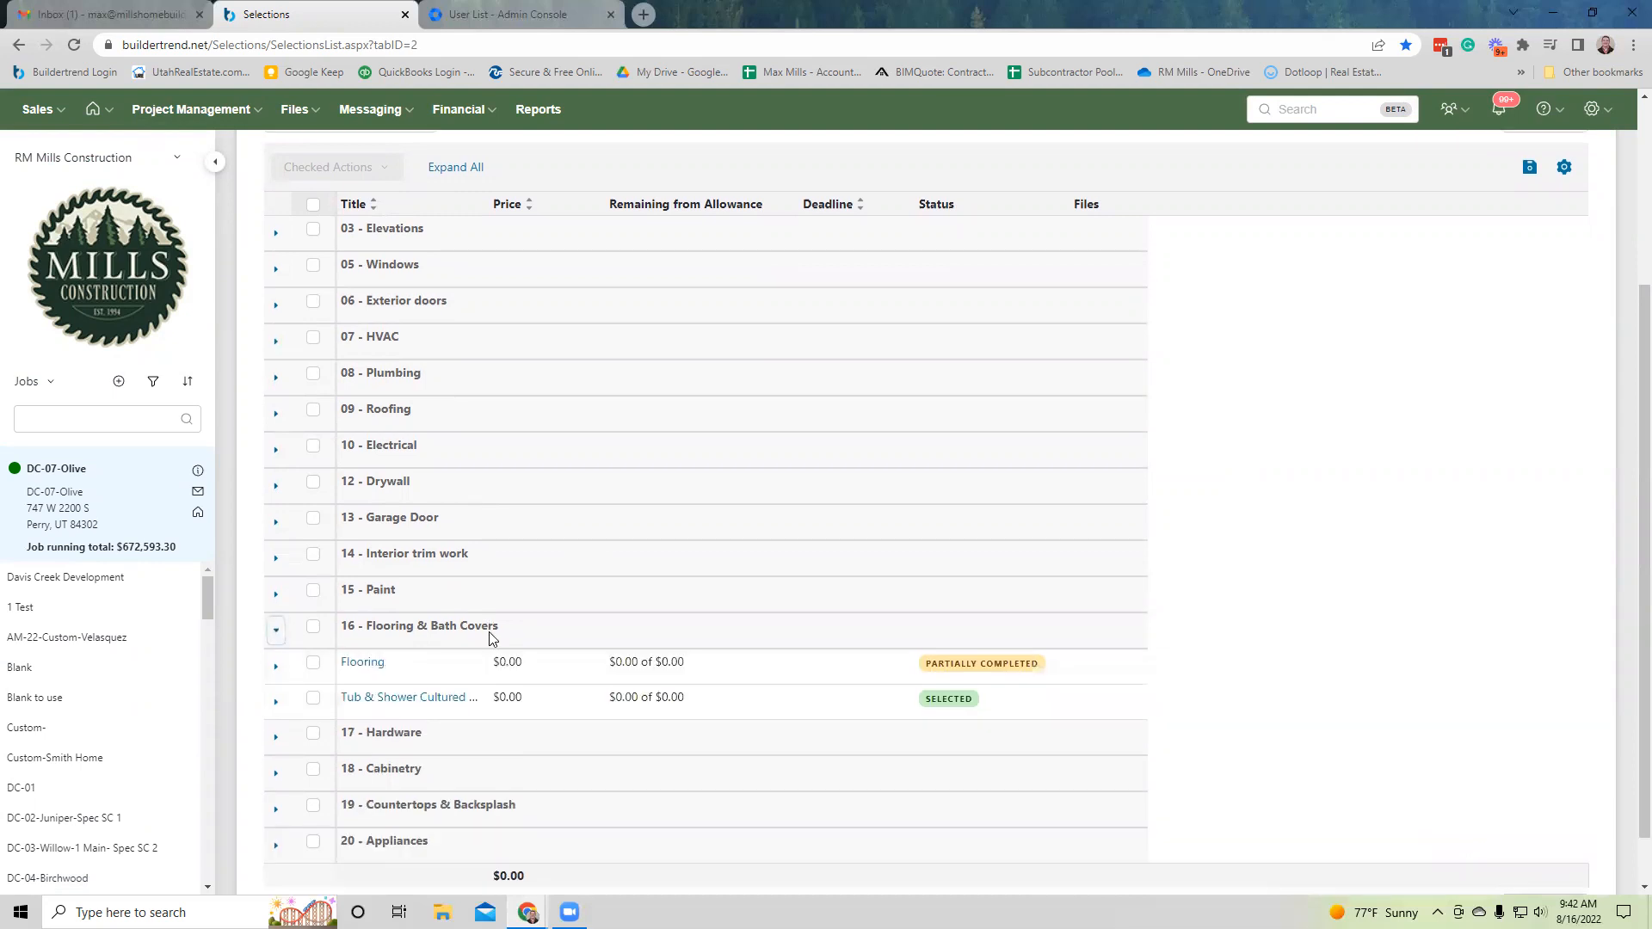
scroll(387, 632, down, 1)
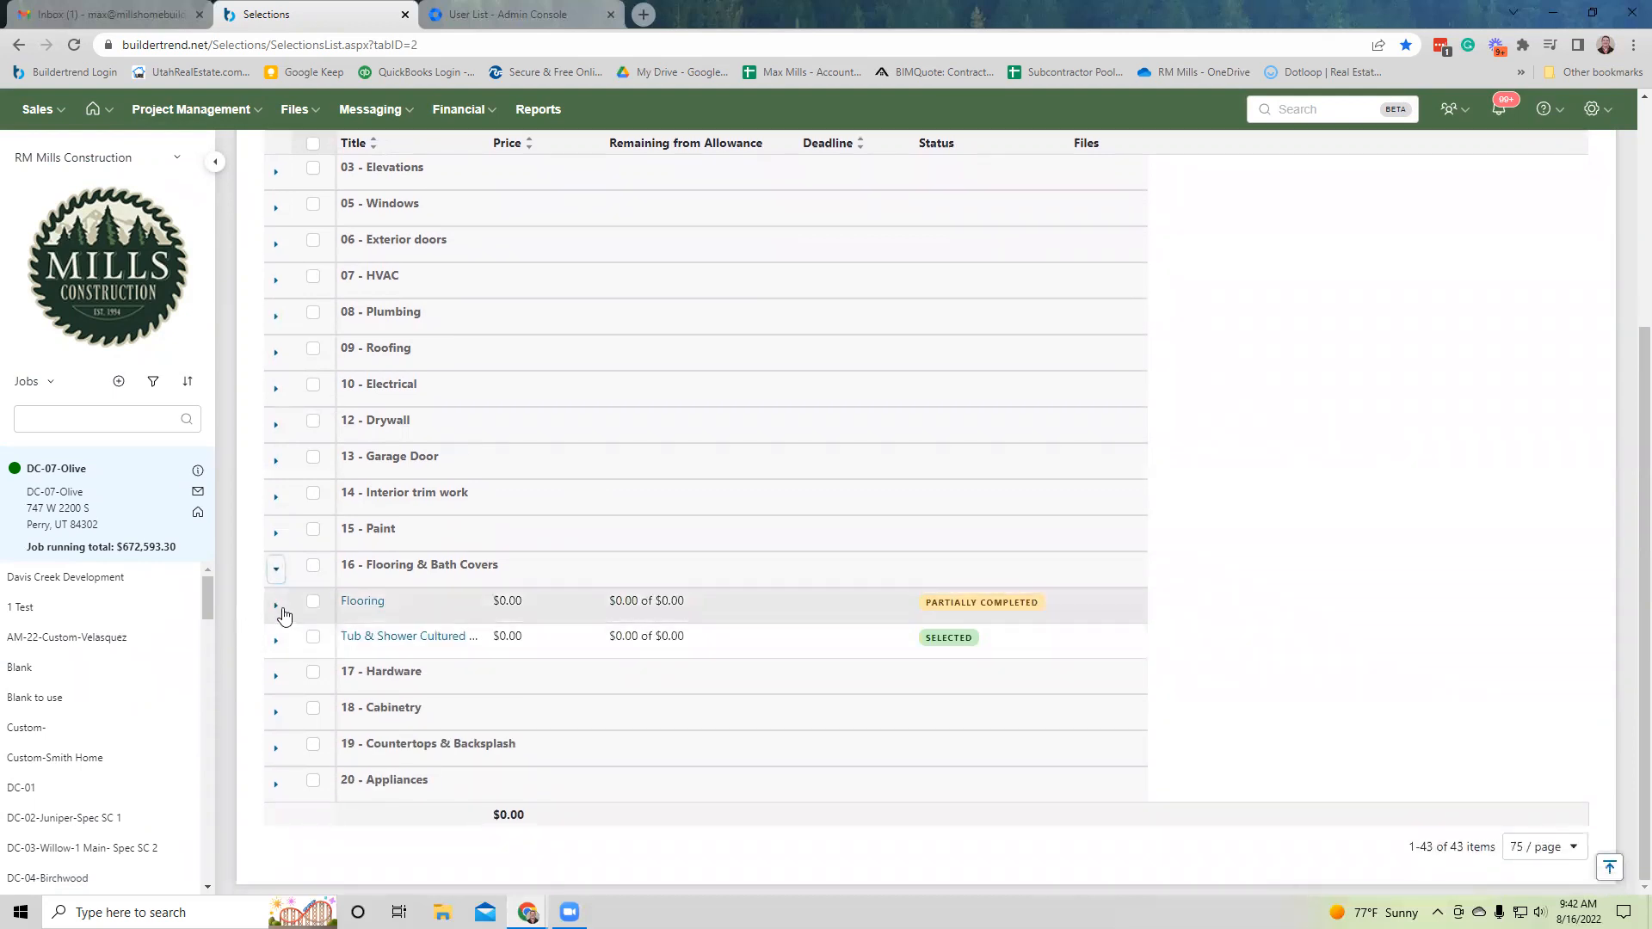
click(284, 611)
scroll(699, 578, down, 2)
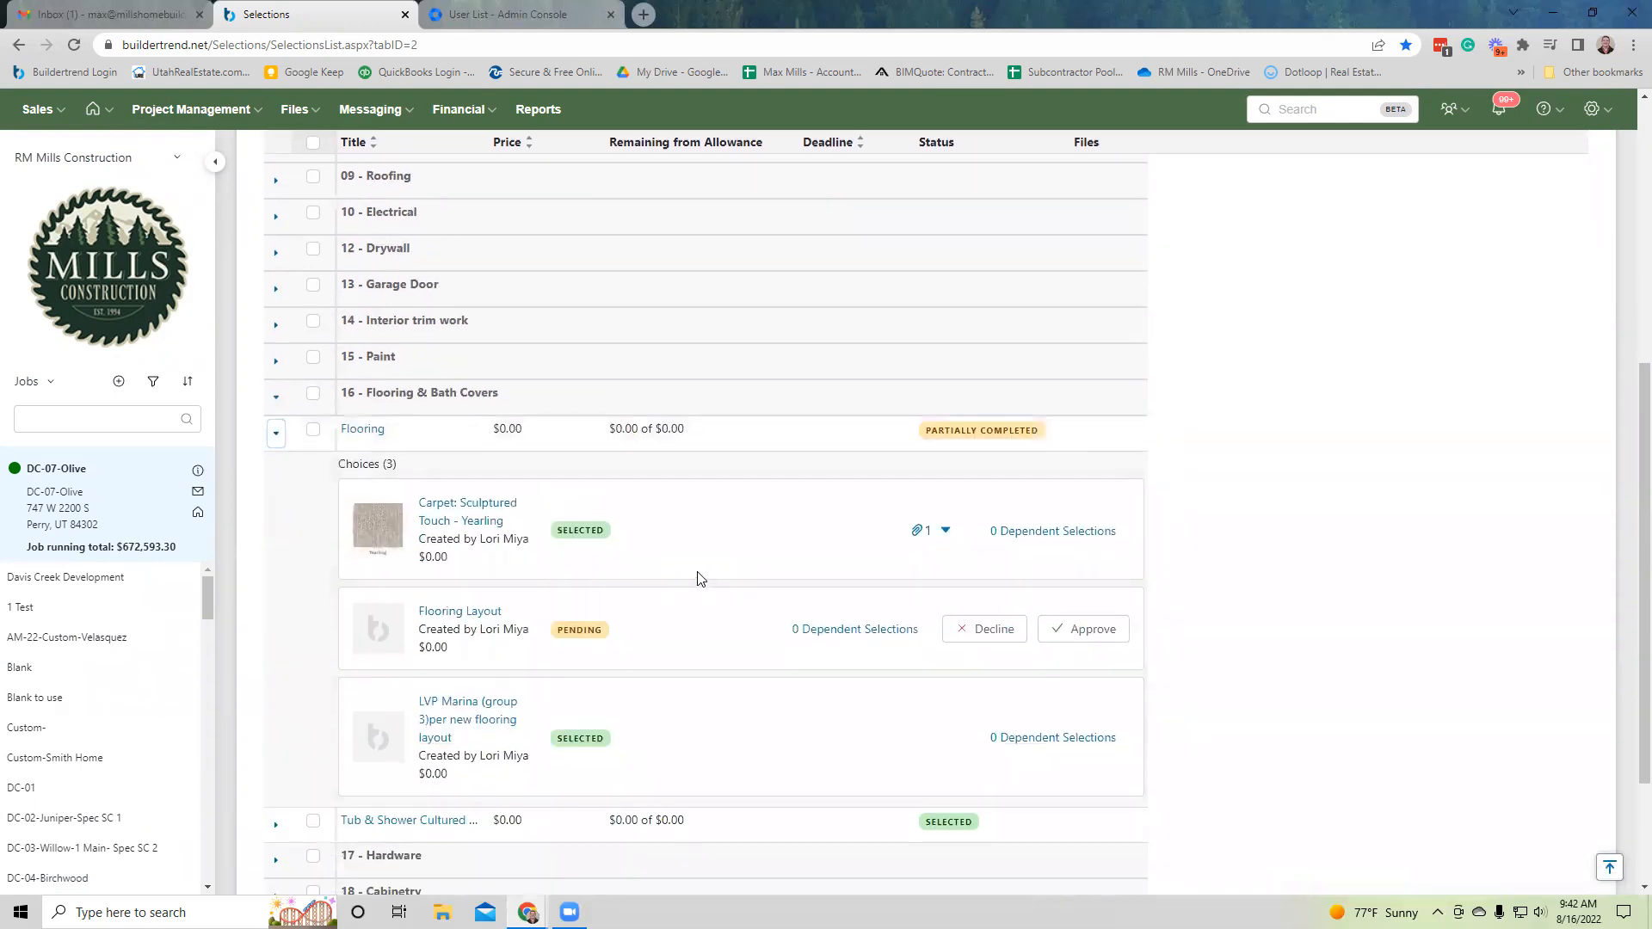
scroll(689, 568, down, 2)
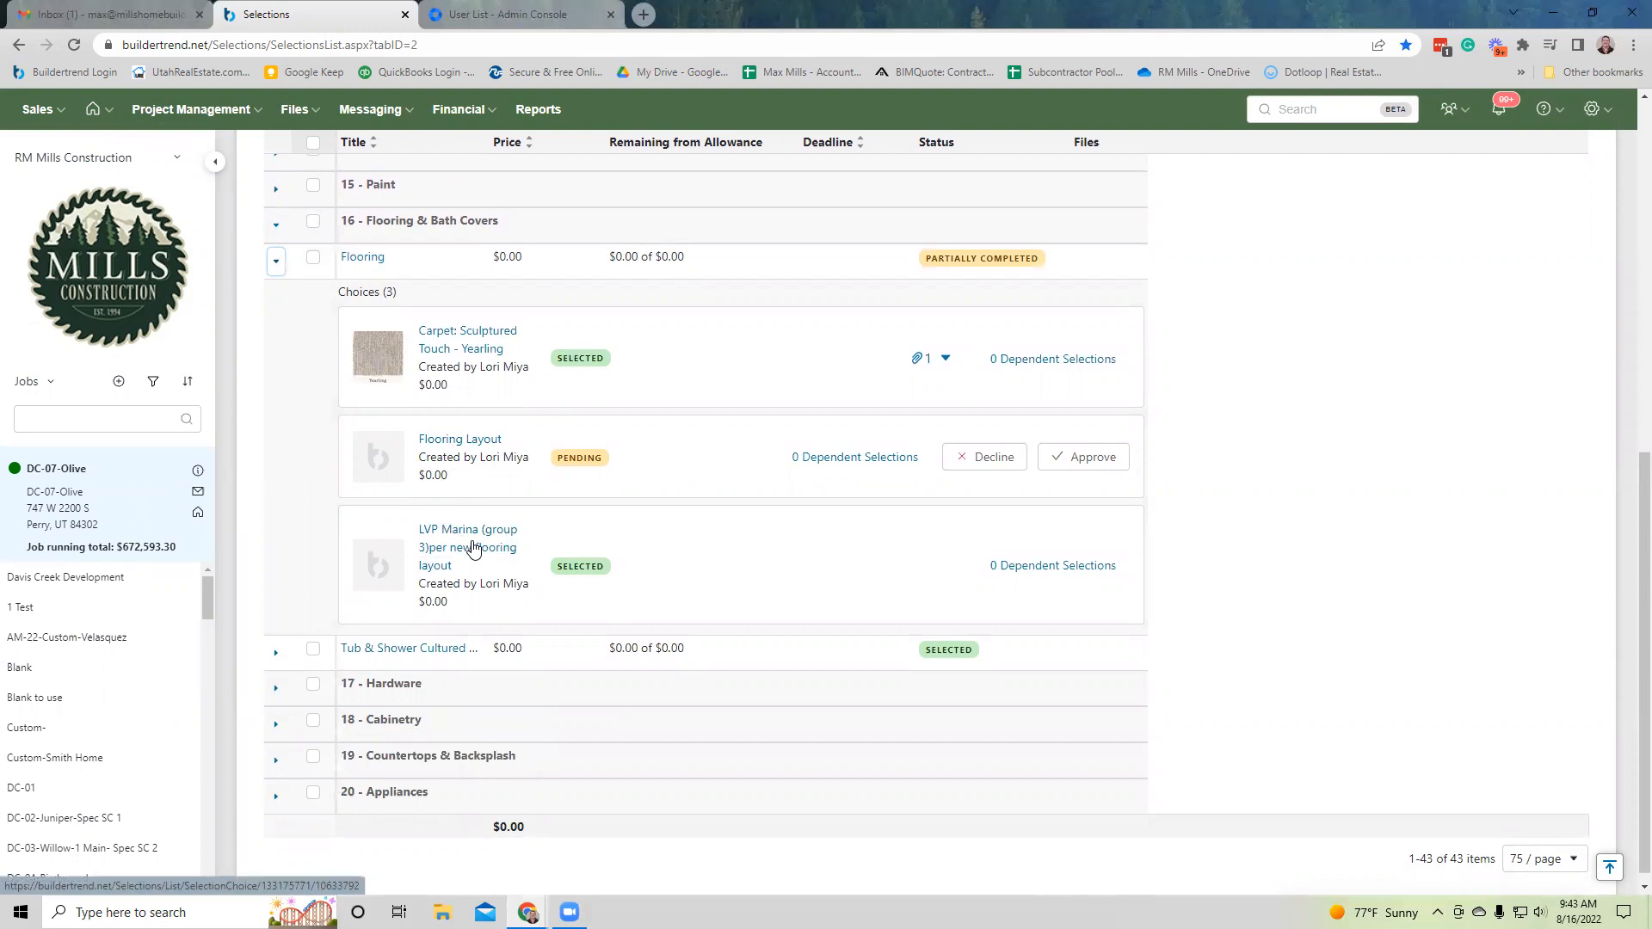
Open the details of the Flooring Layout choice and check who added it and when.
click(465, 440)
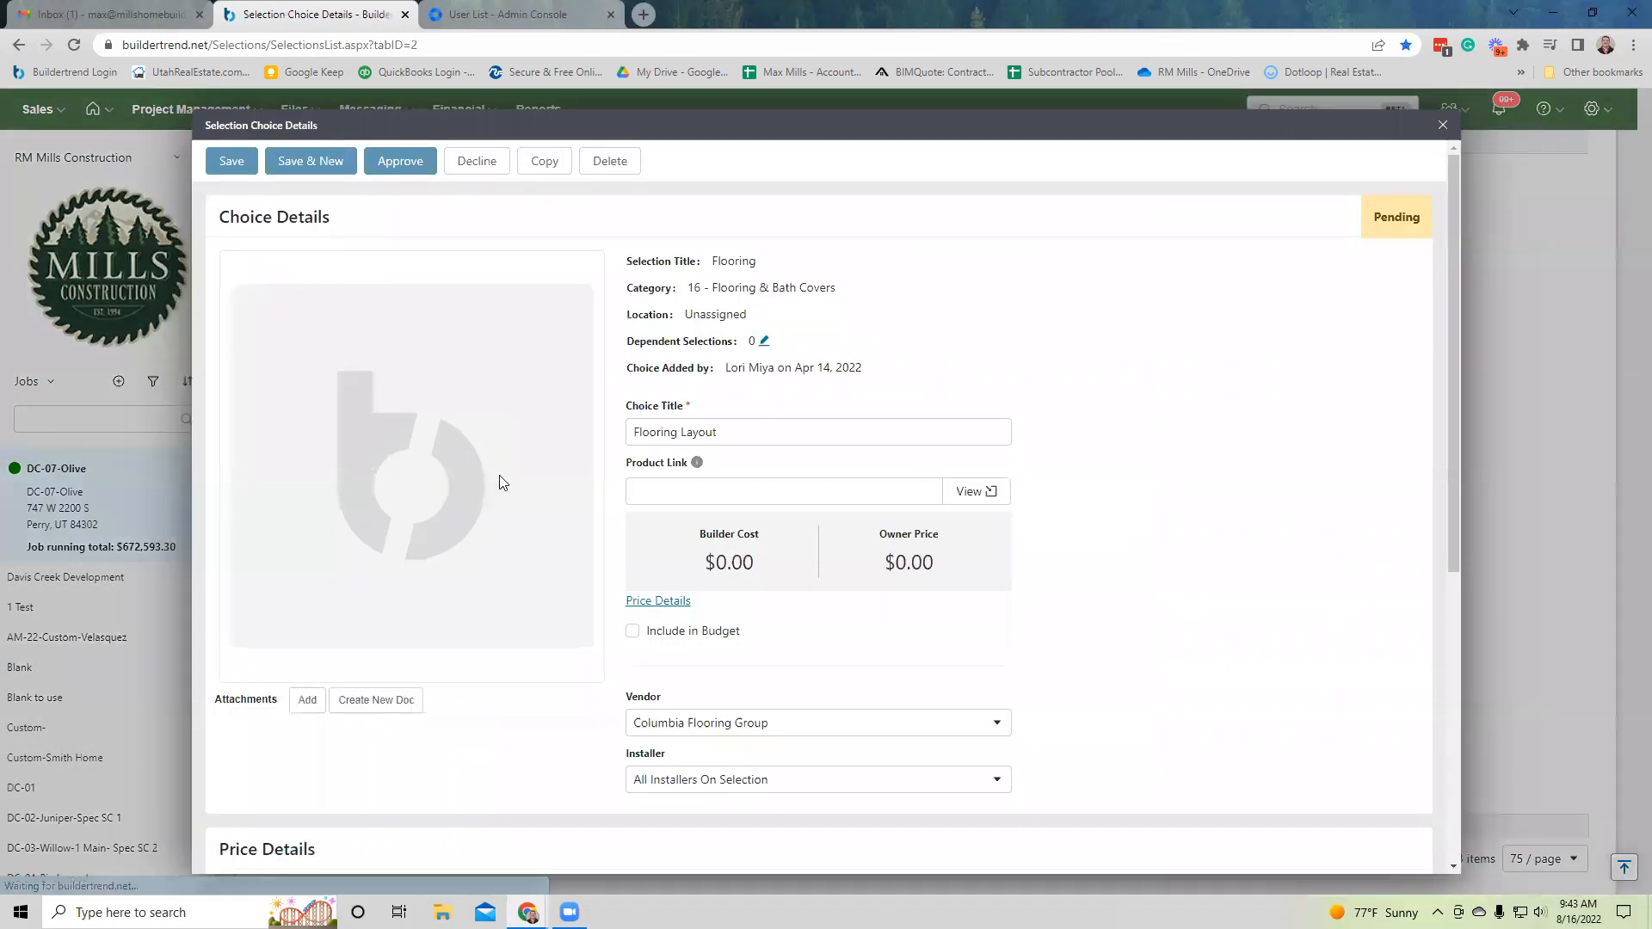
scroll(593, 532, down, 4)
scroll(598, 531, up, 4)
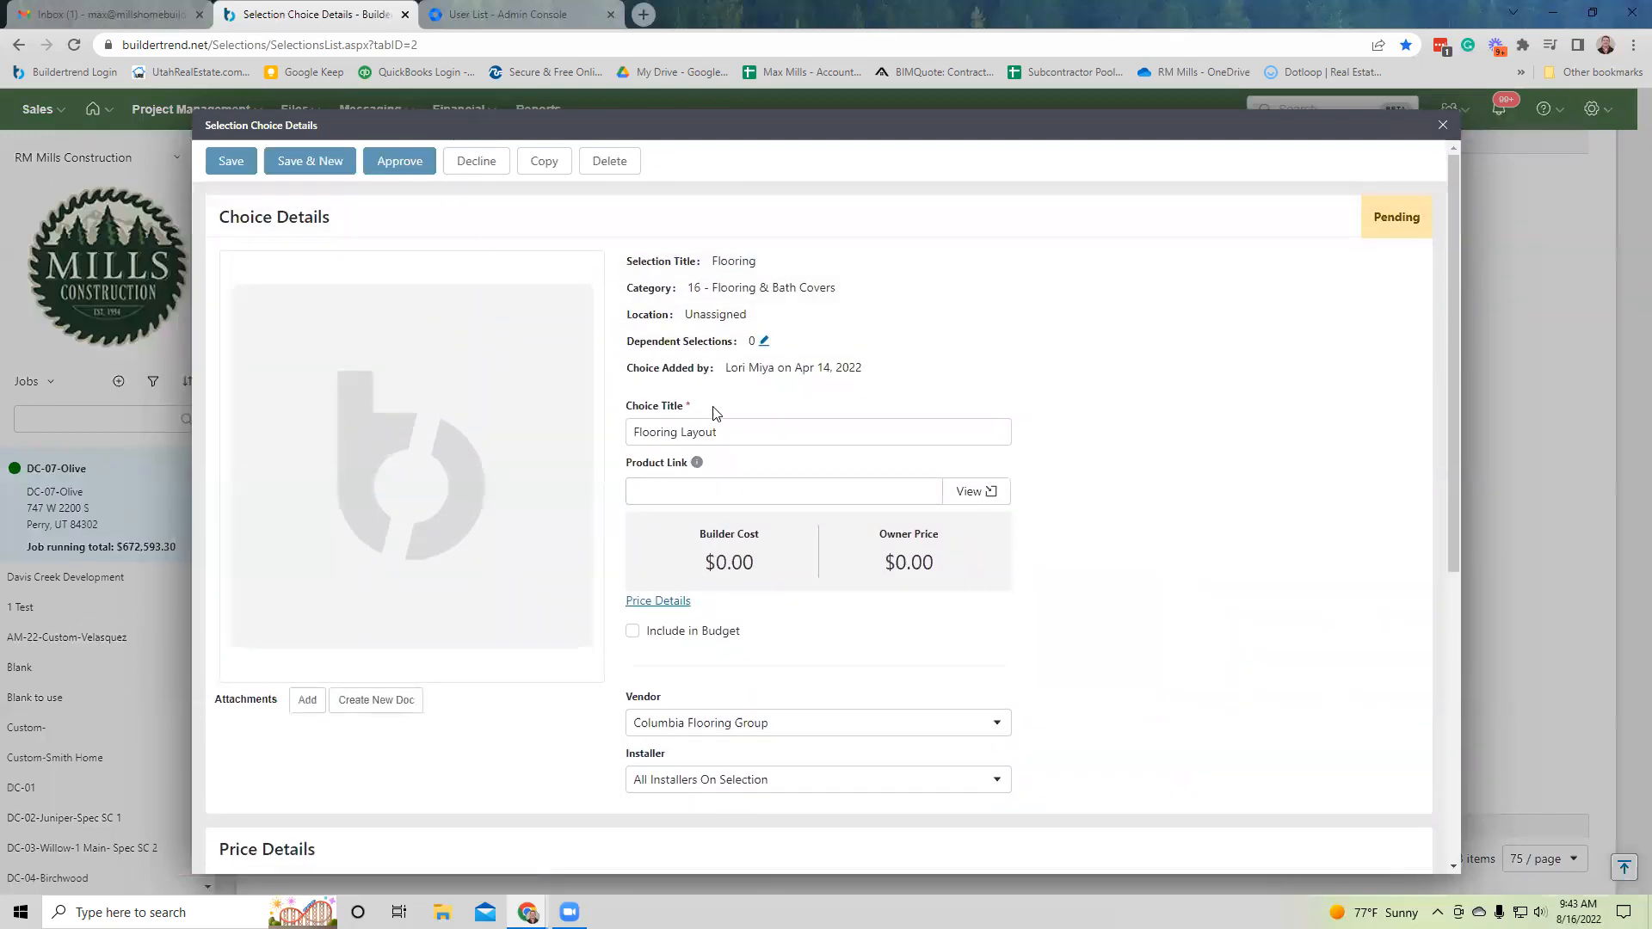
drag(727, 372, 888, 389)
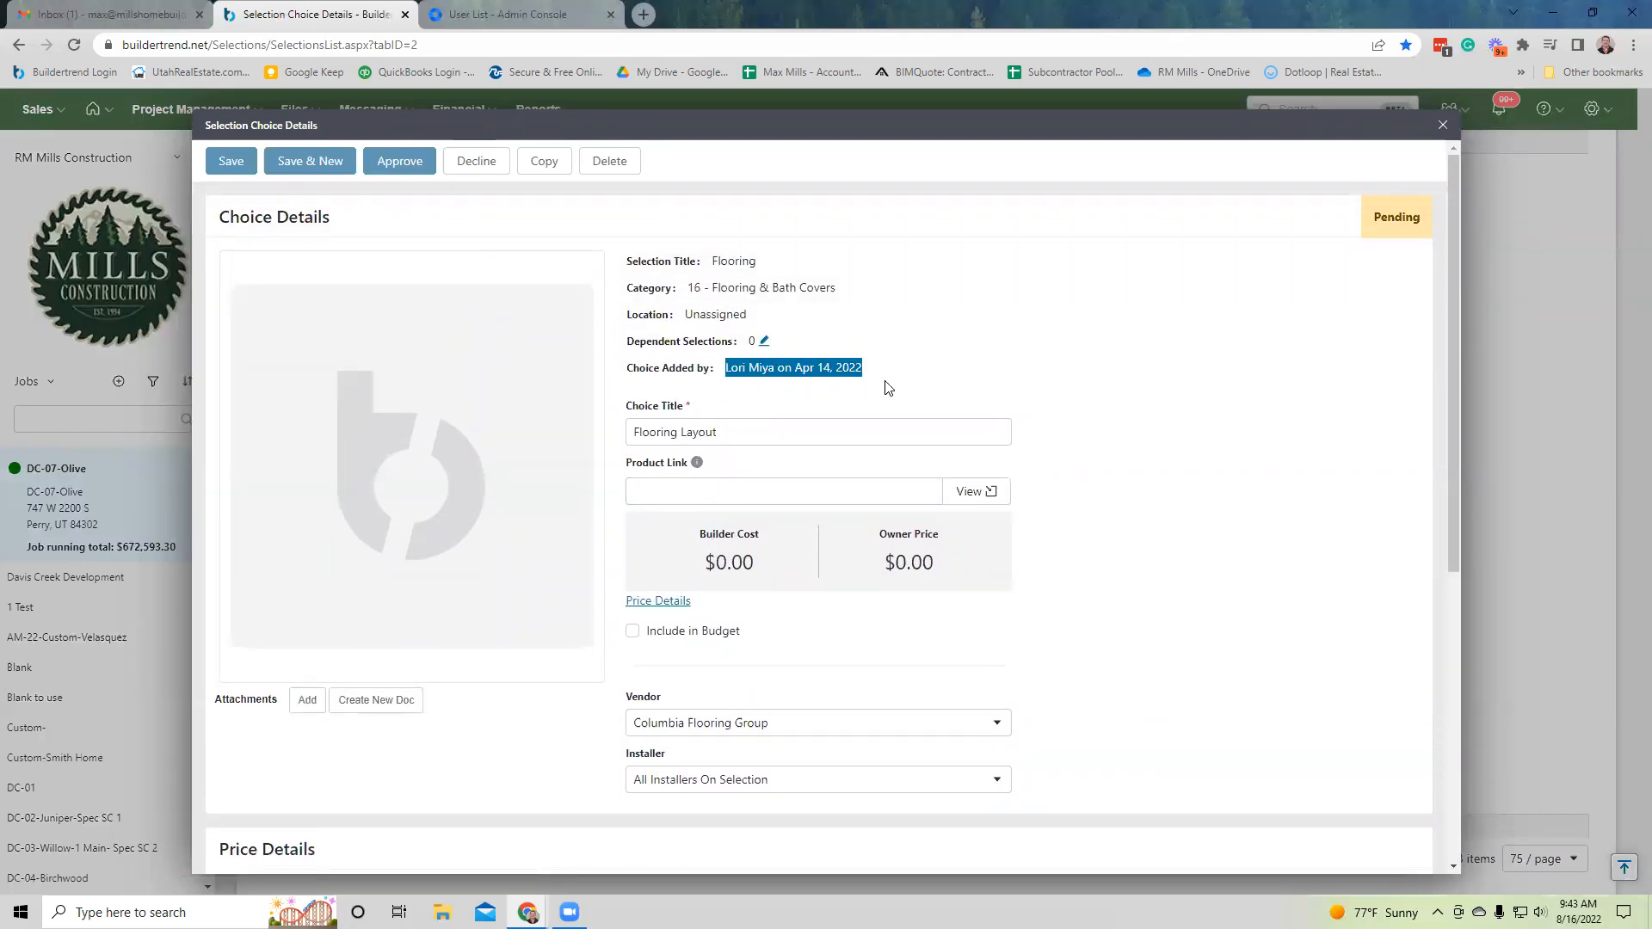
click(888, 389)
Examine the vendor, installer, price details and product description of the Flooring Layout choice.
scroll(592, 630, down, 4)
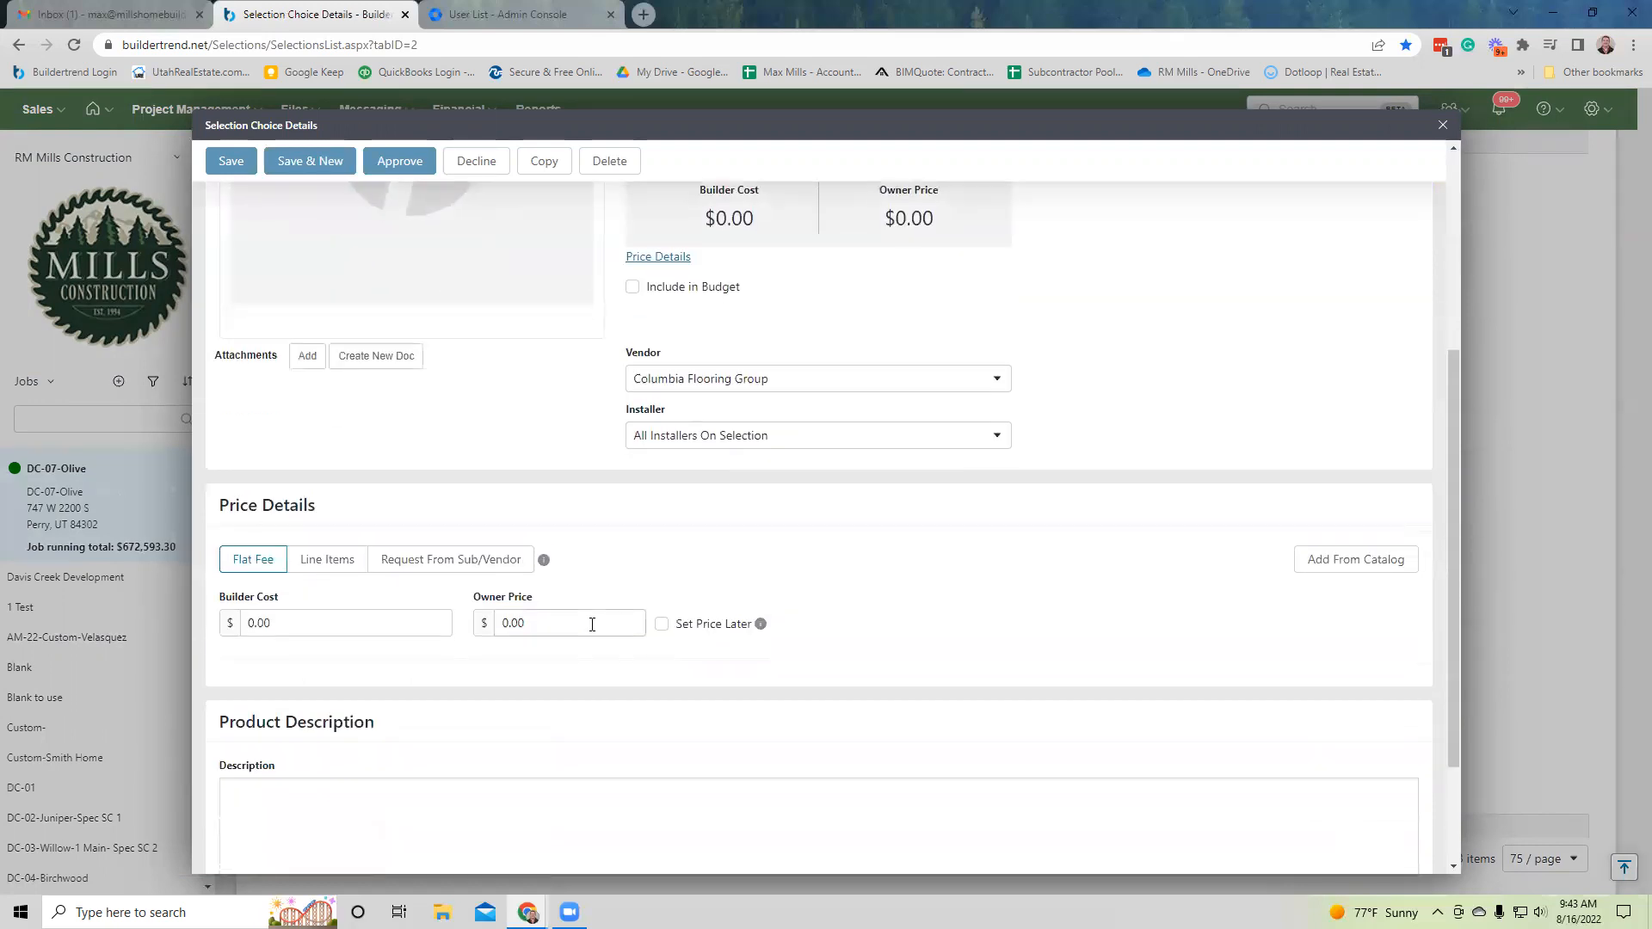
scroll(567, 427, up, 3)
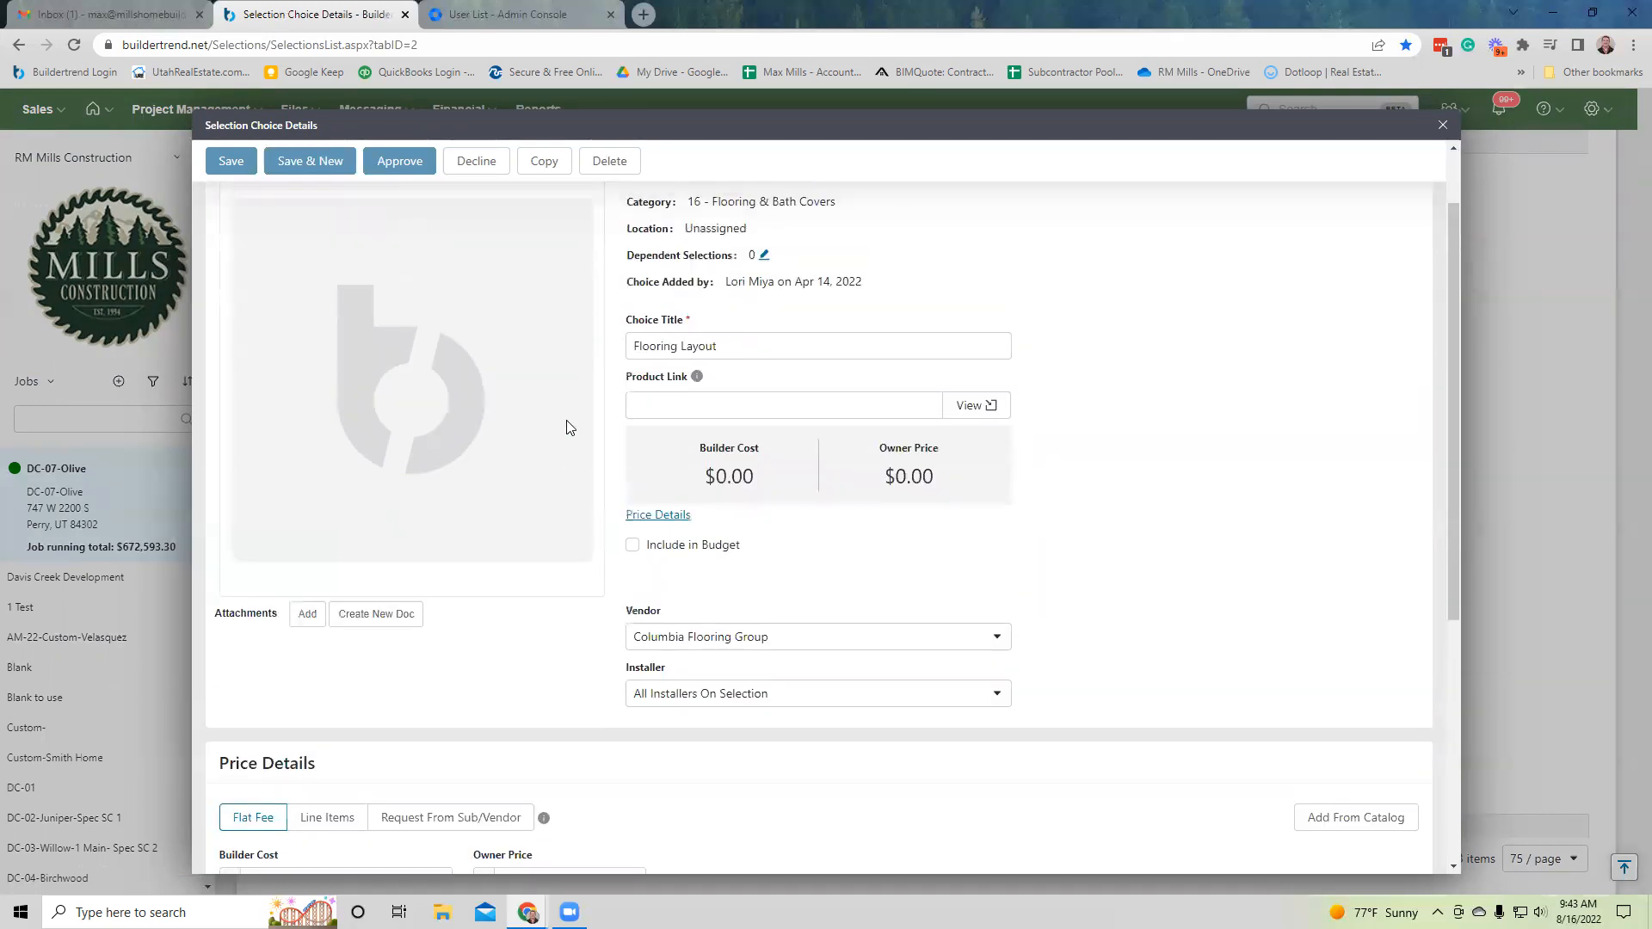
scroll(567, 428, down, 2)
click(680, 520)
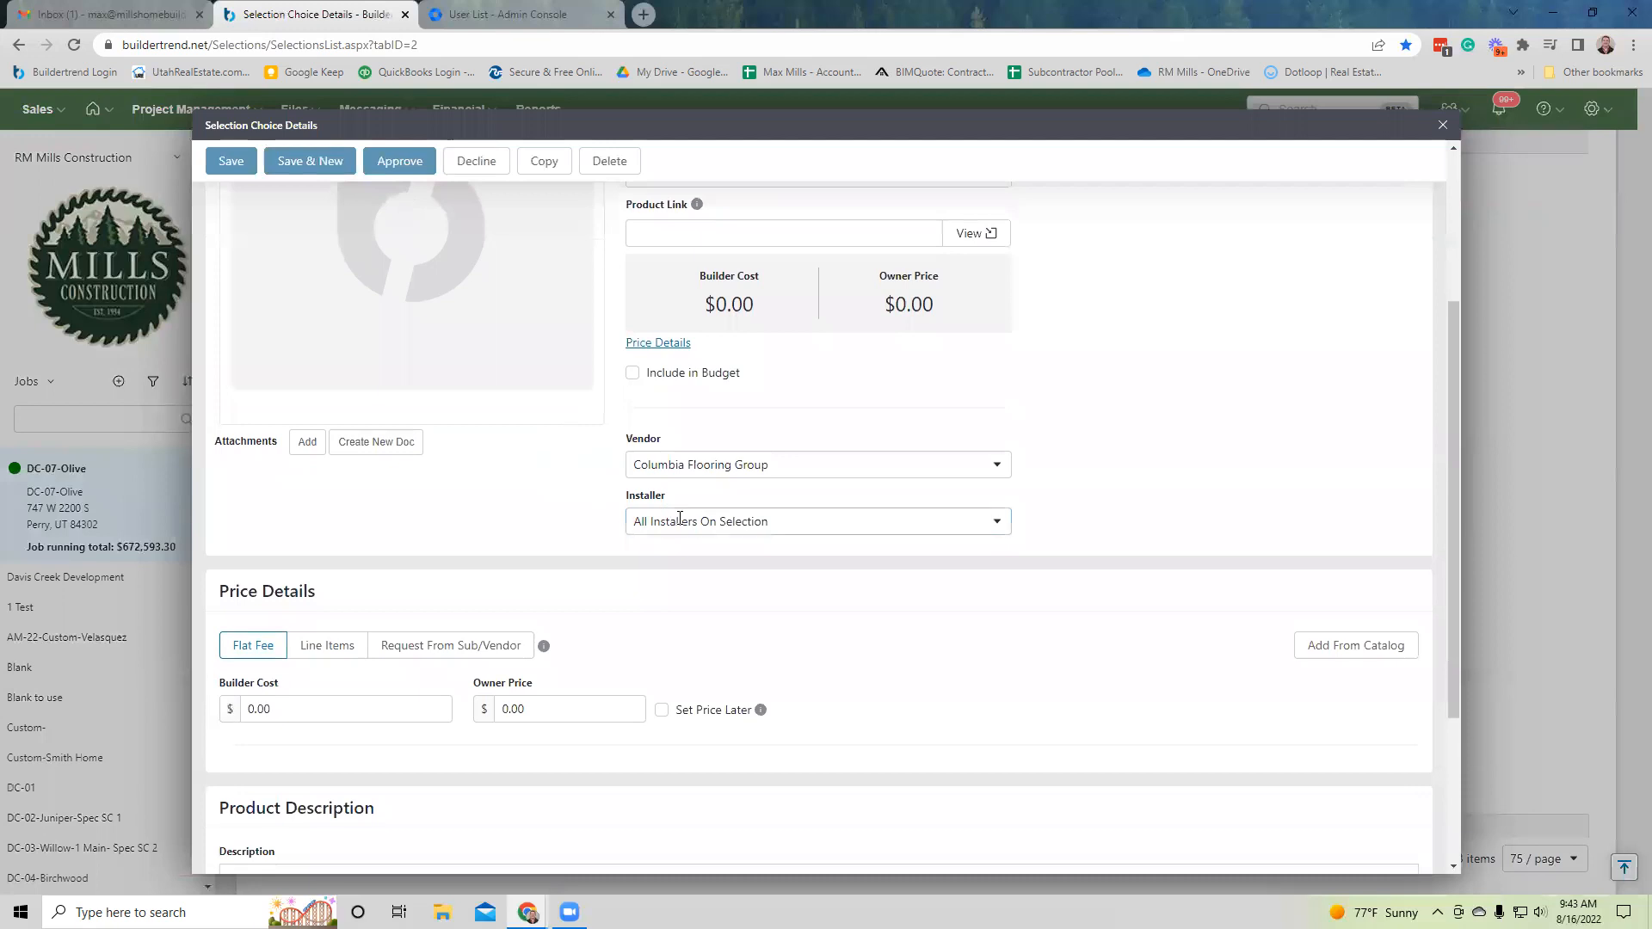
click(518, 518)
scroll(521, 516, up, 3)
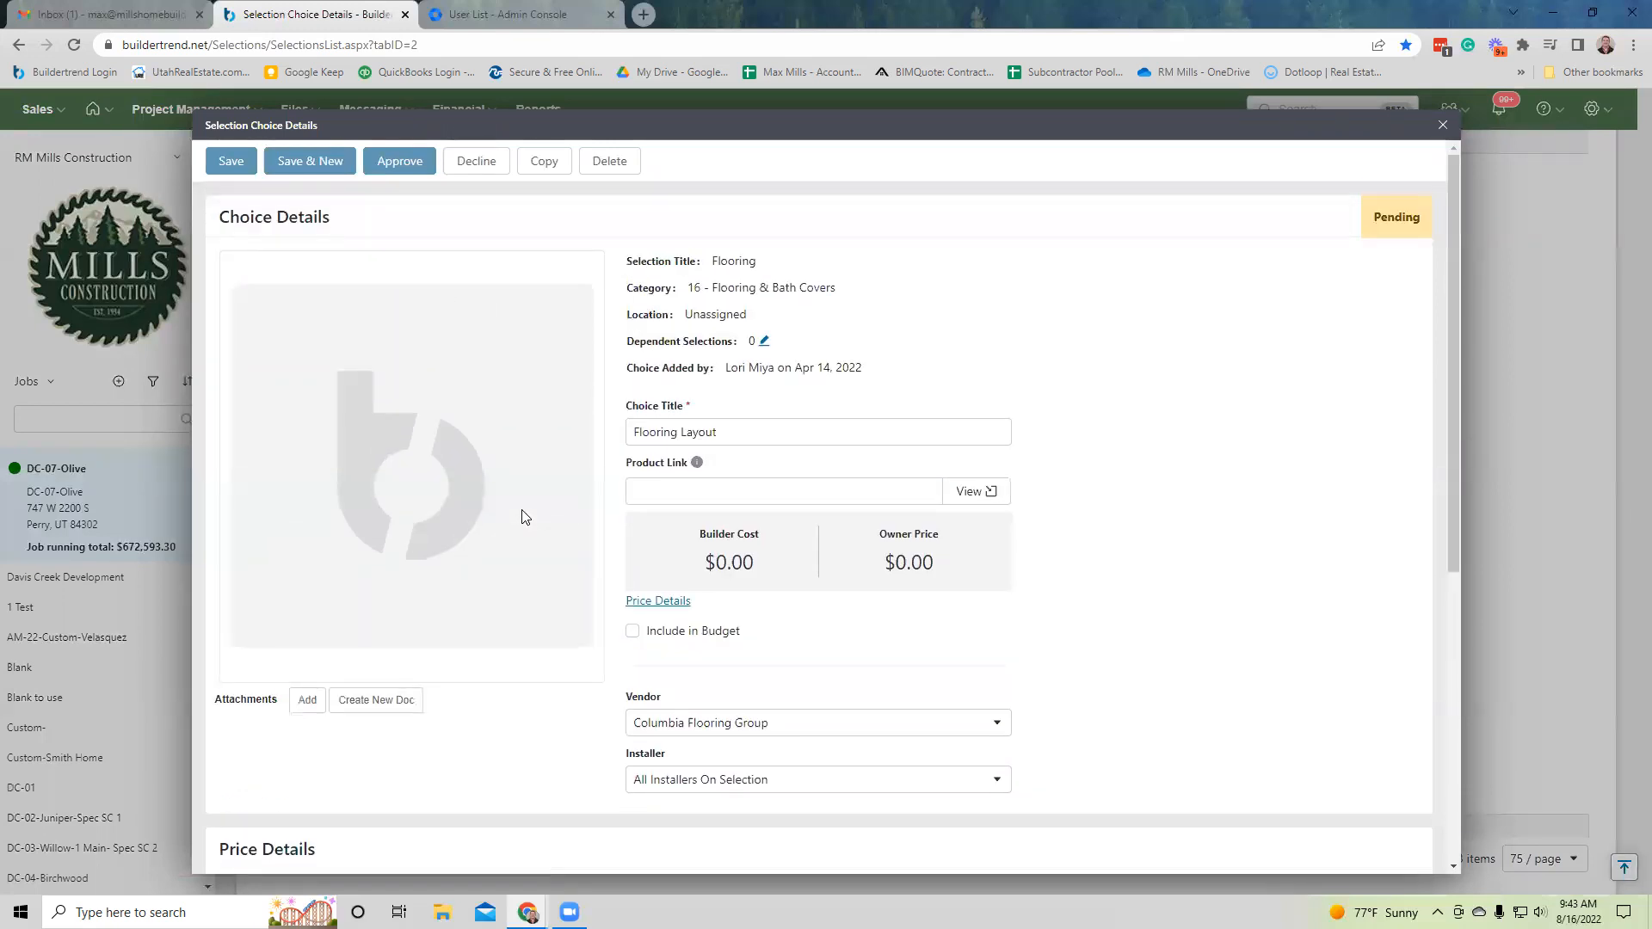
scroll(522, 517, down, 6)
scroll(522, 516, up, 6)
click(1545, 19)
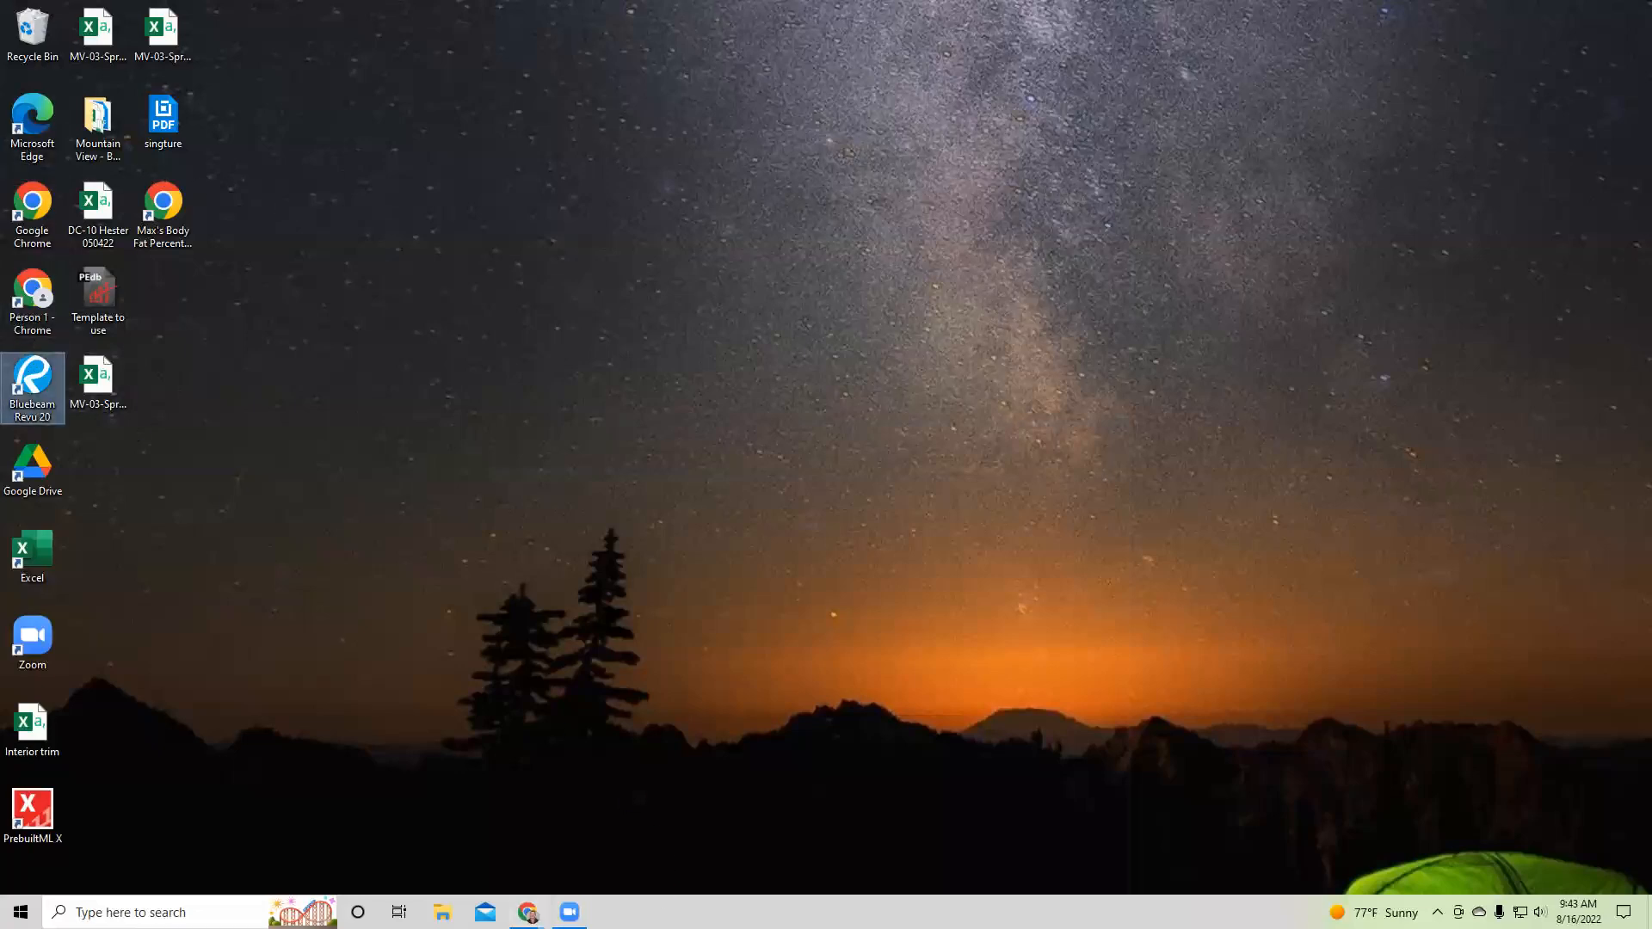
mouse_move(527, 912)
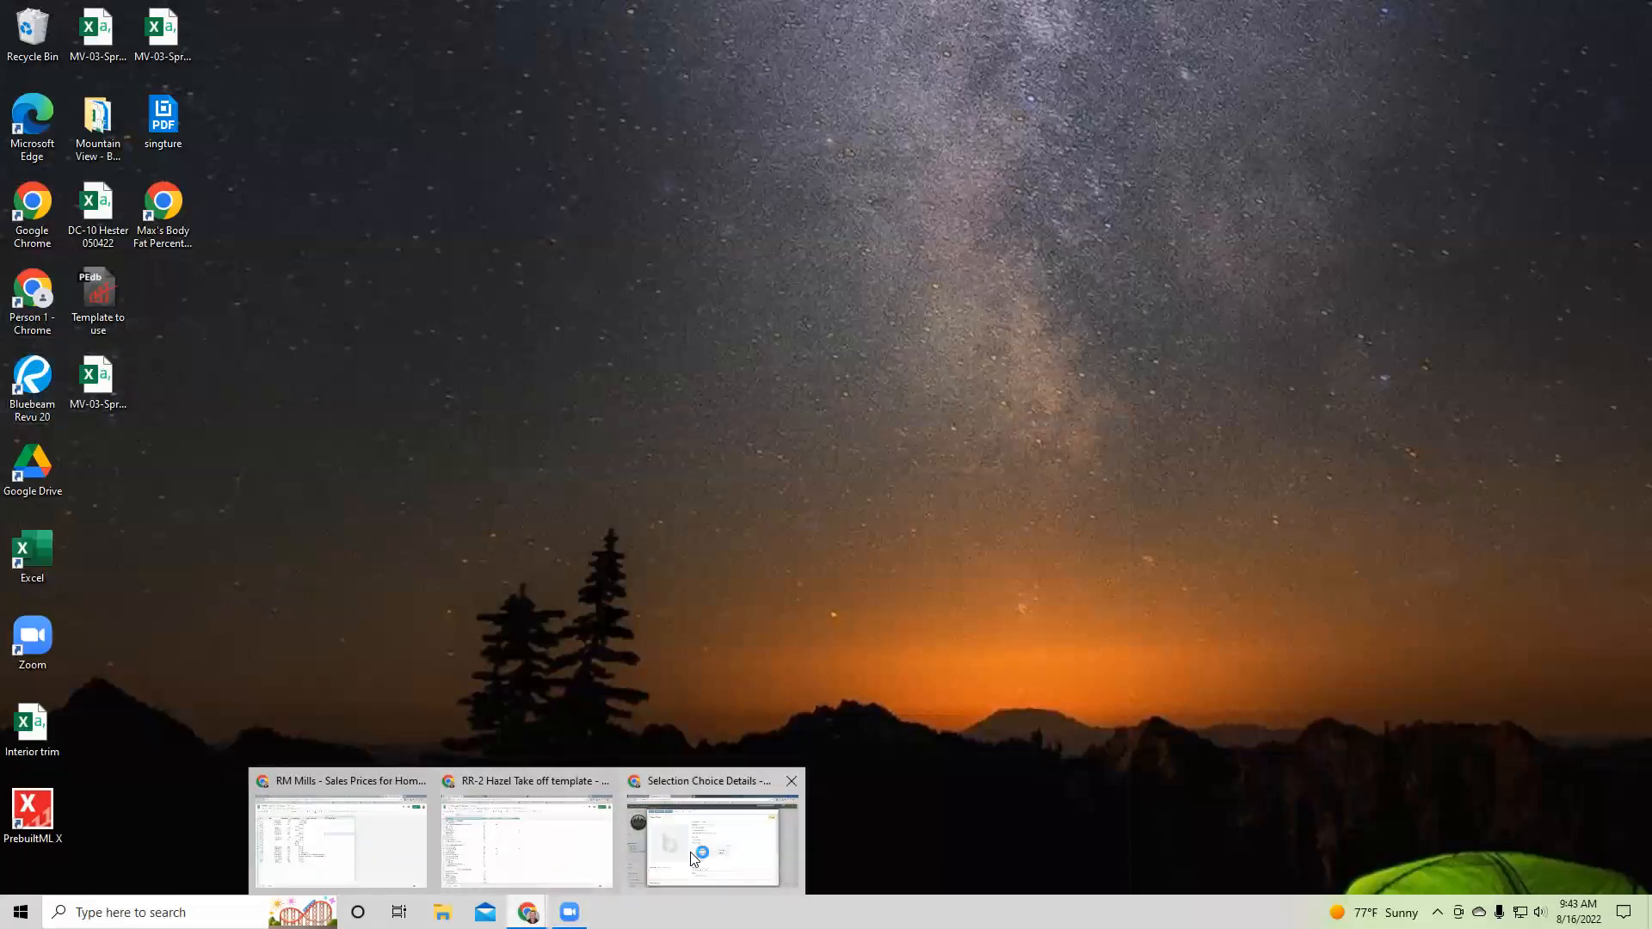
click(659, 850)
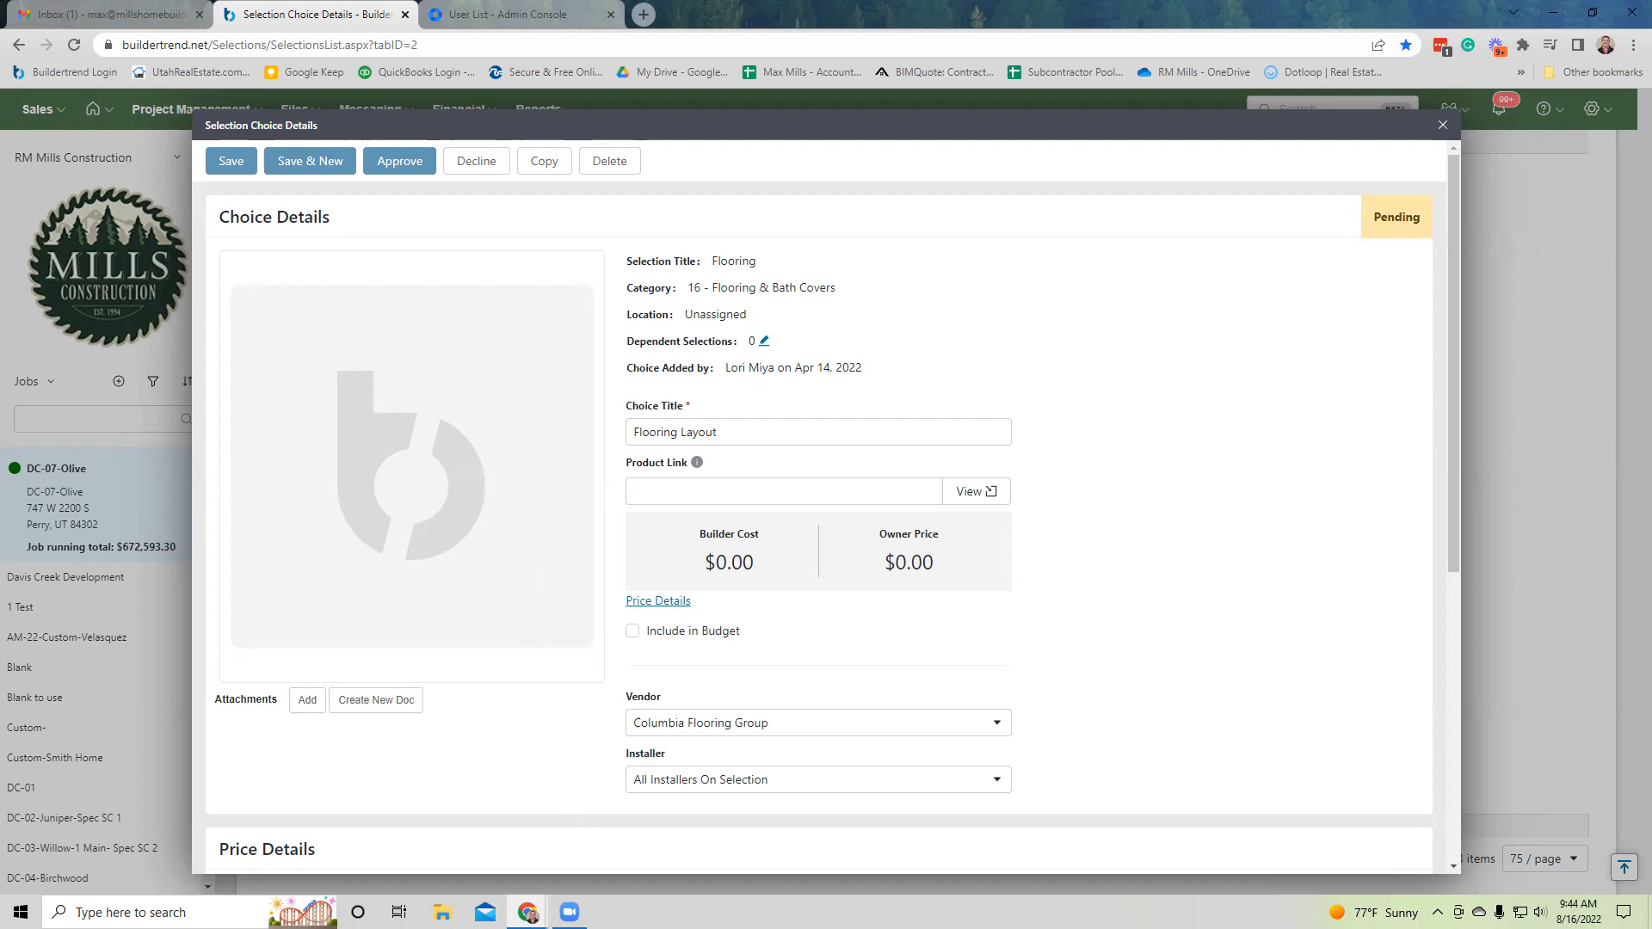
Switch to Bluebeam Revu and dismiss the offer to recover unsaved changes.
click(1554, 12)
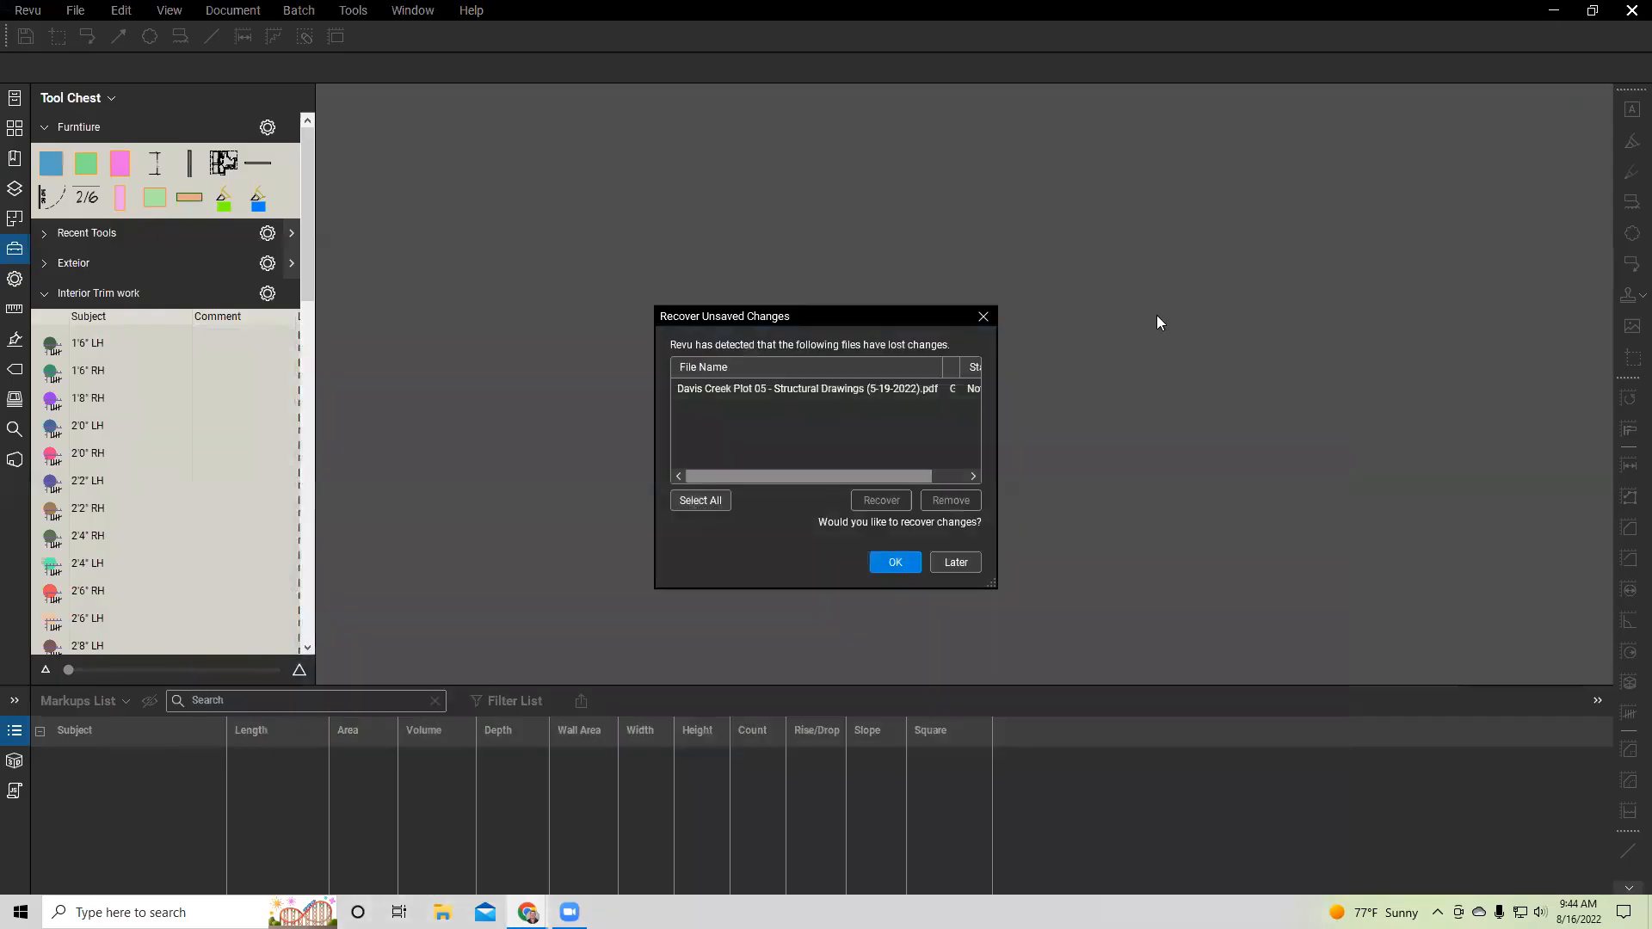
click(985, 317)
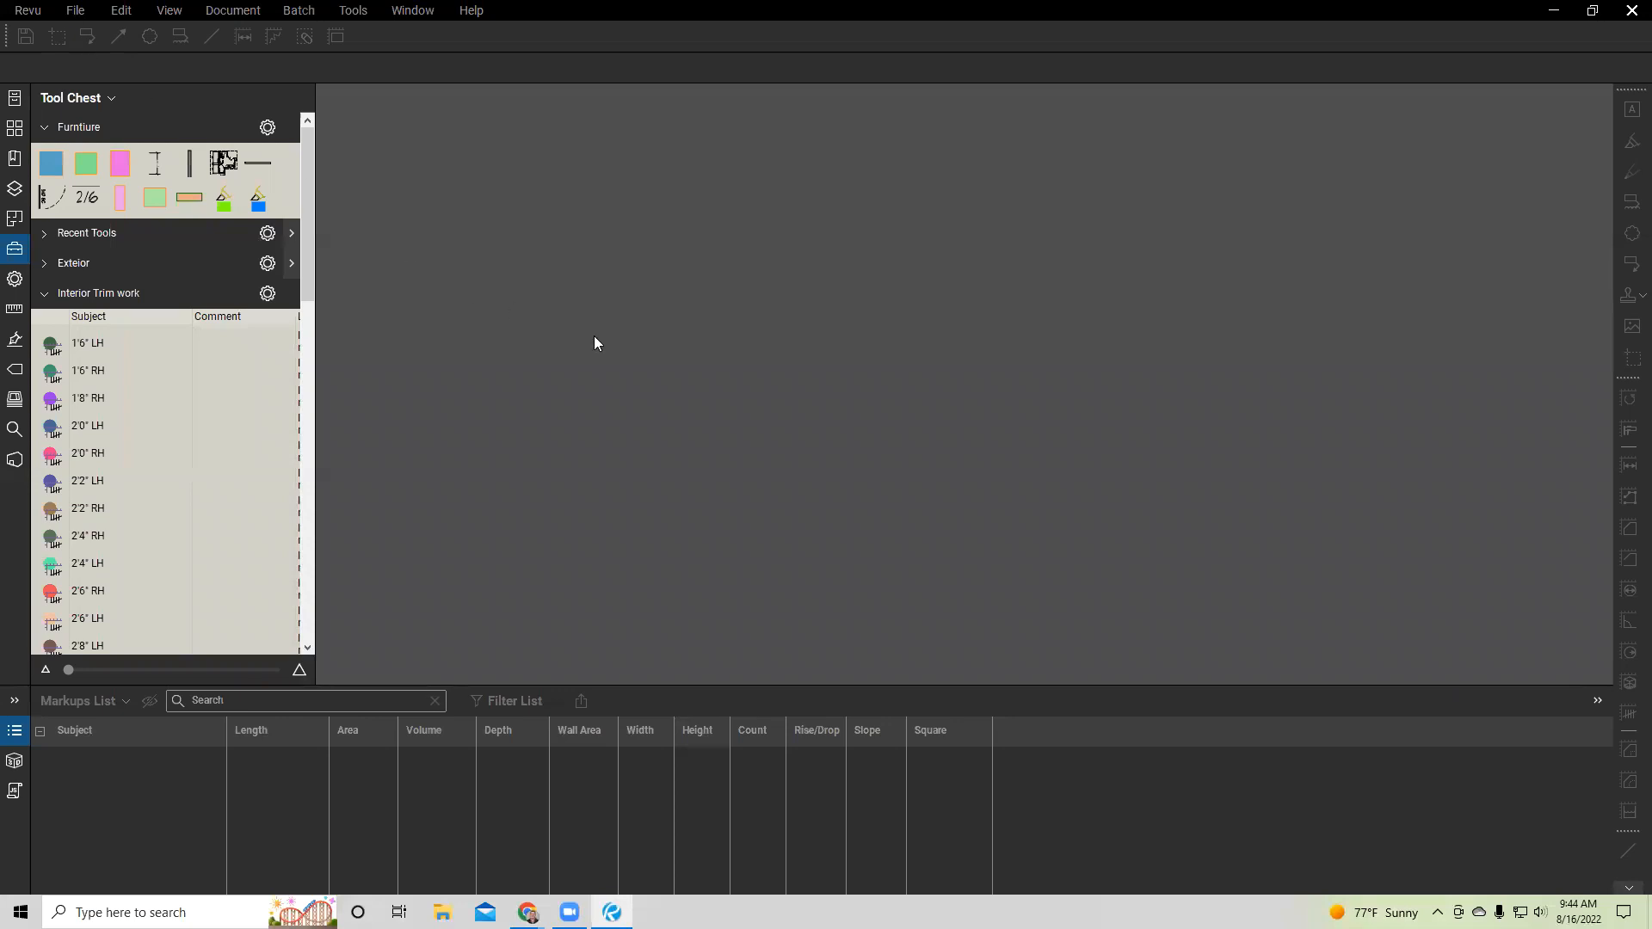
Open the DC-07 Olive Home PDF from the plans folder of DC-07-Olive under Davis Creek.
click(75, 12)
click(145, 78)
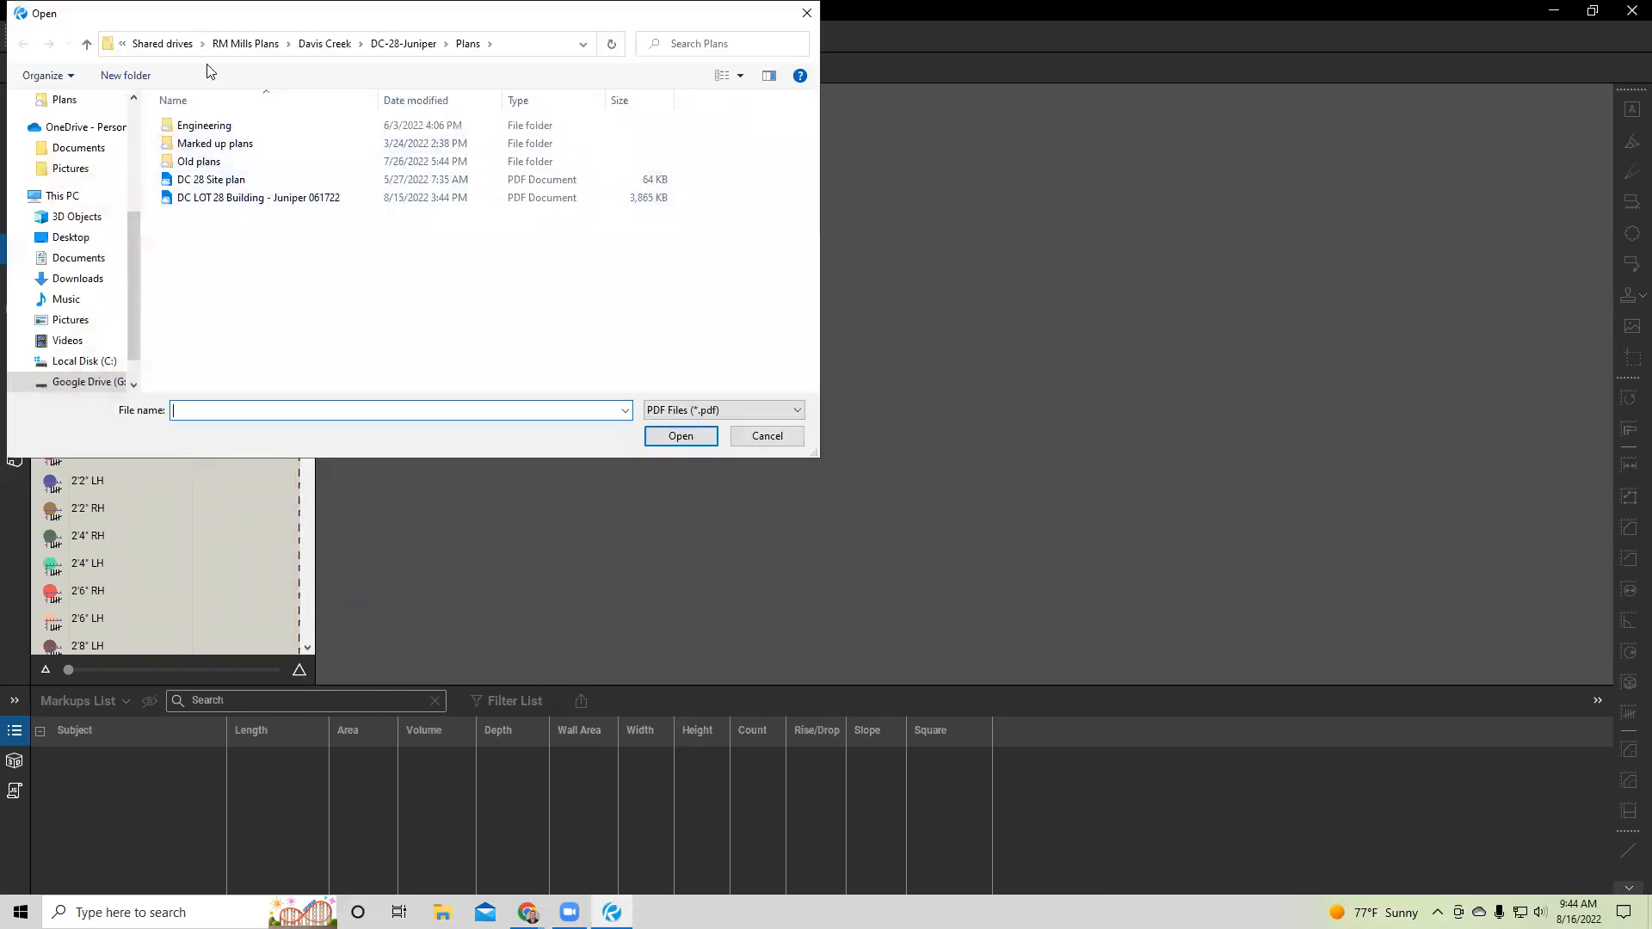
click(324, 43)
scroll(259, 188, up, 2)
scroll(259, 187, up, 2)
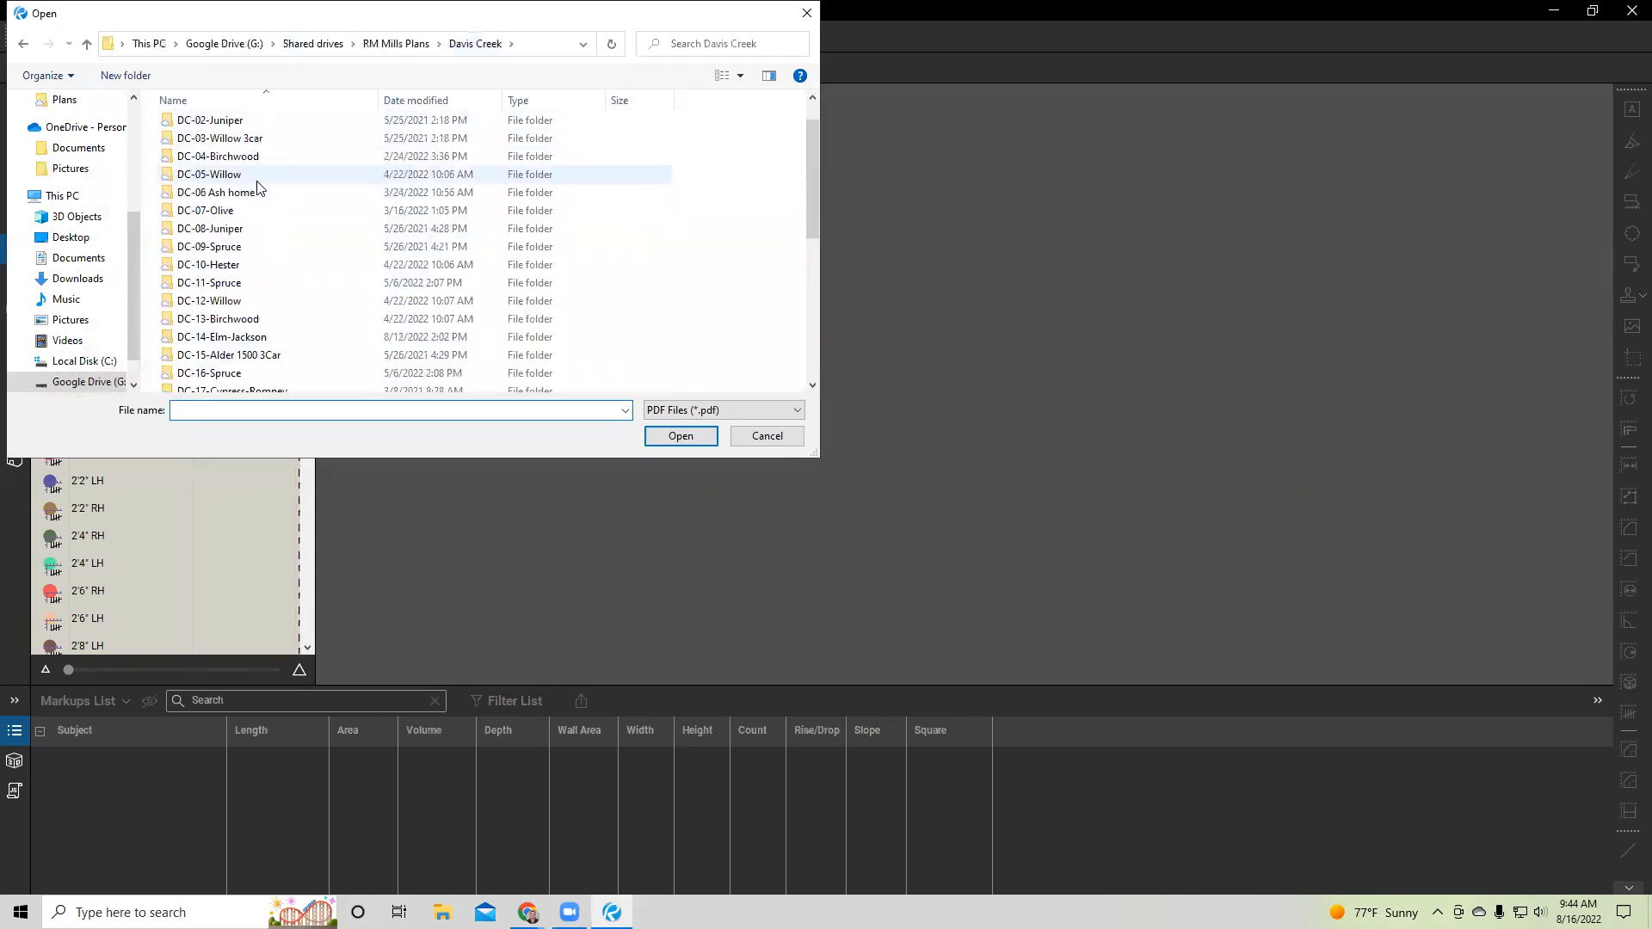
double_click(266, 210)
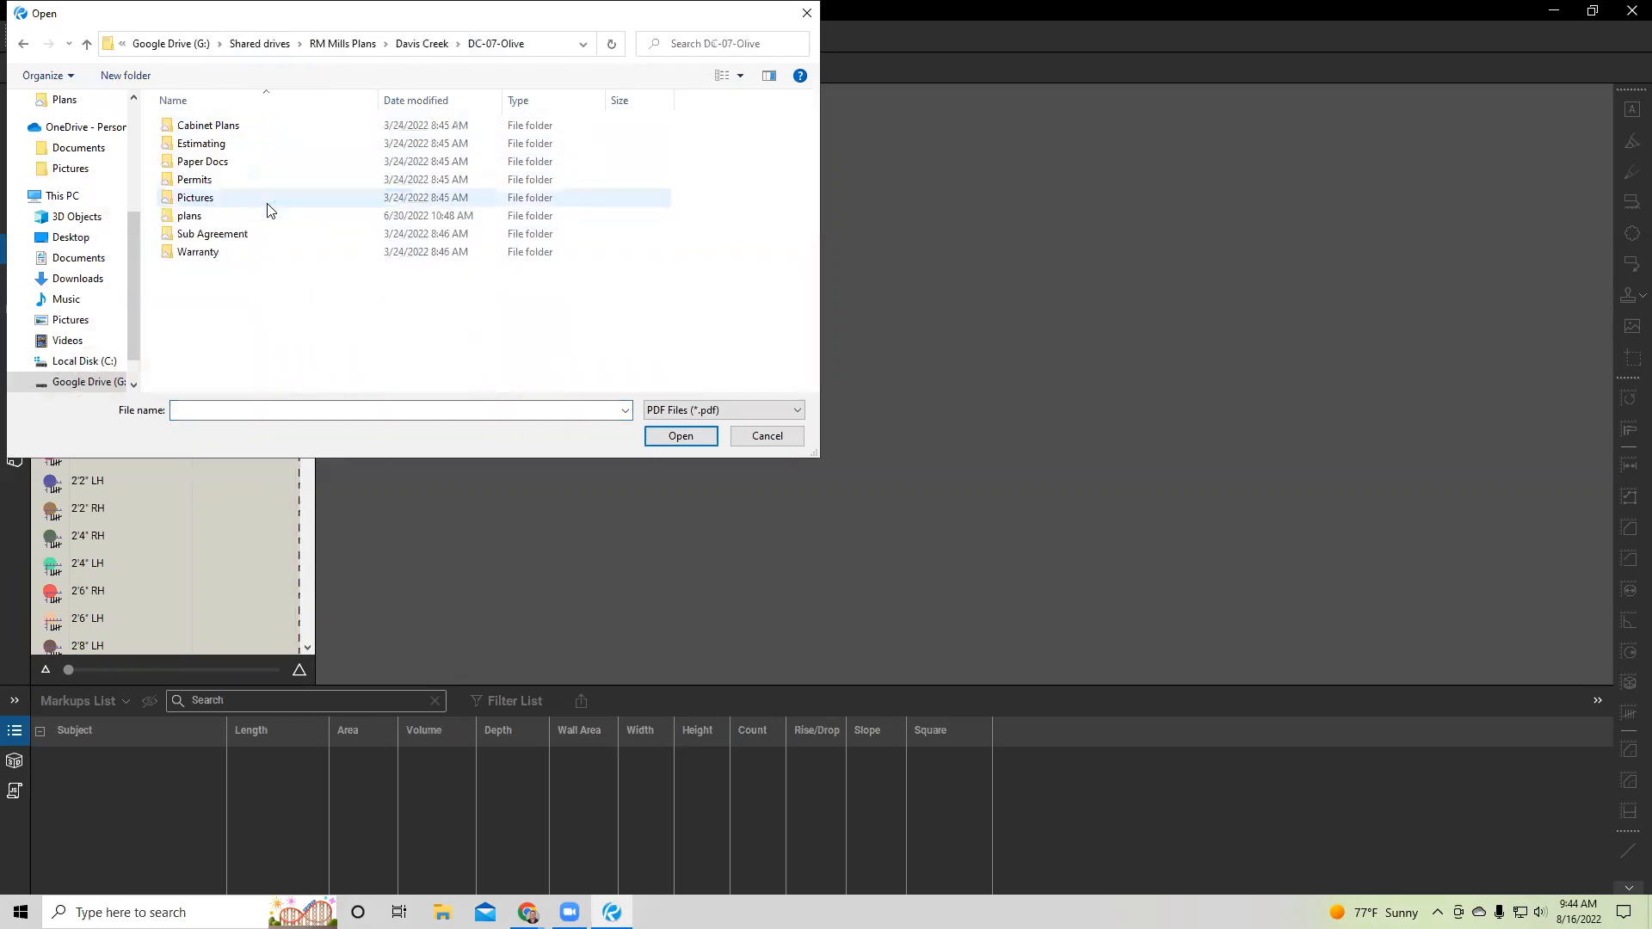
double_click(229, 213)
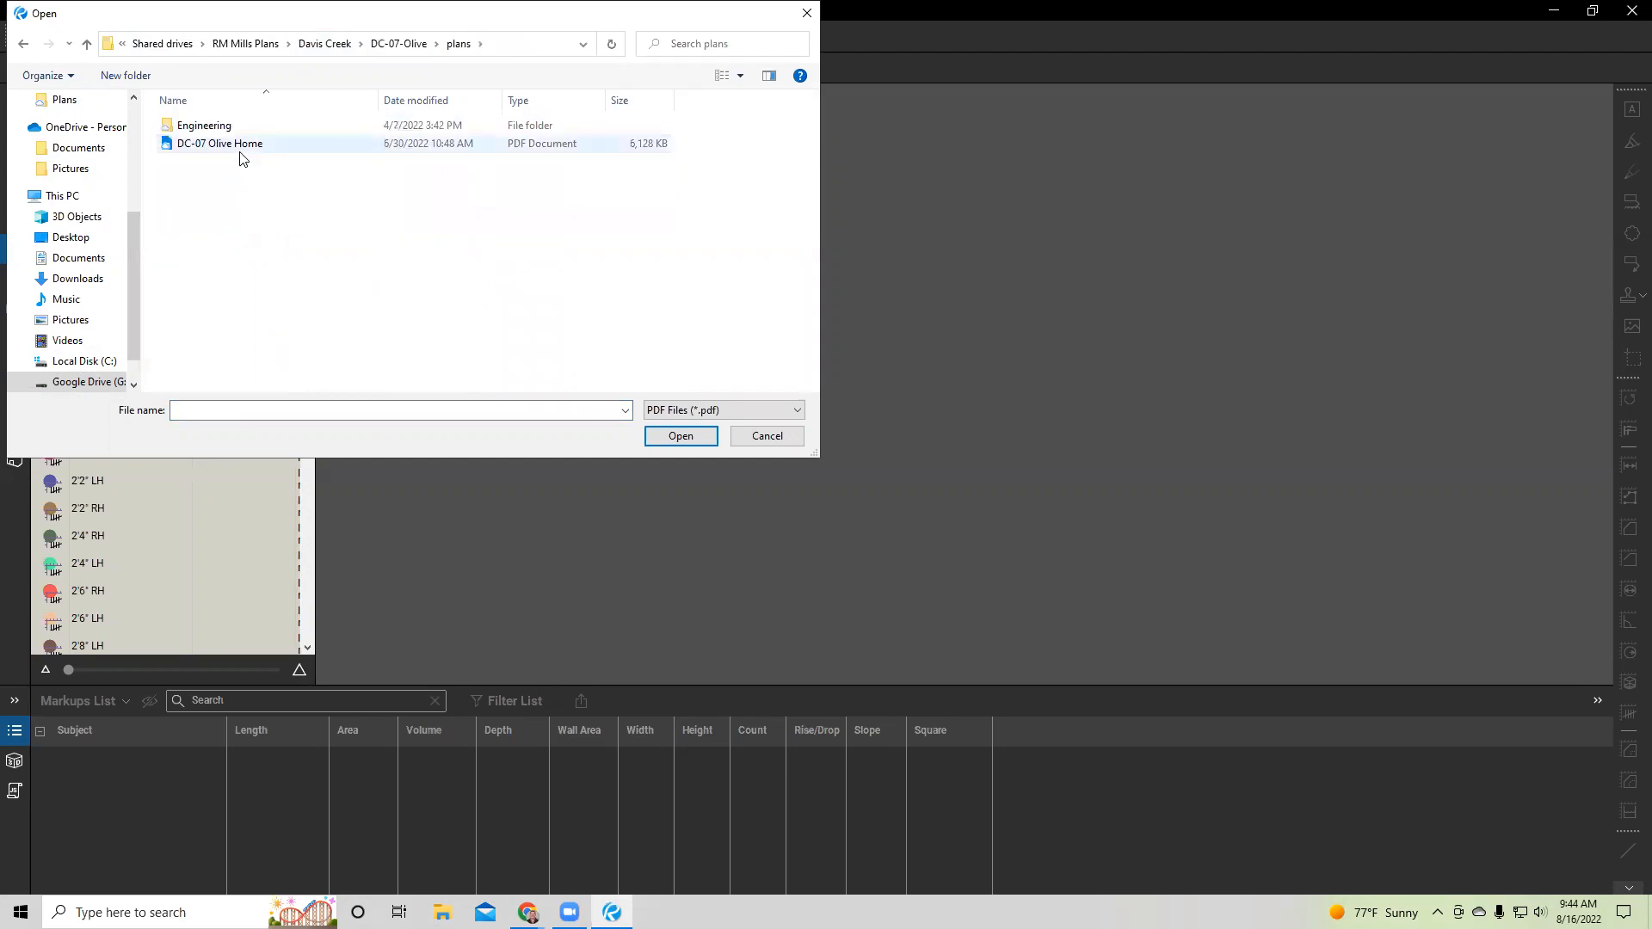
double_click(240, 146)
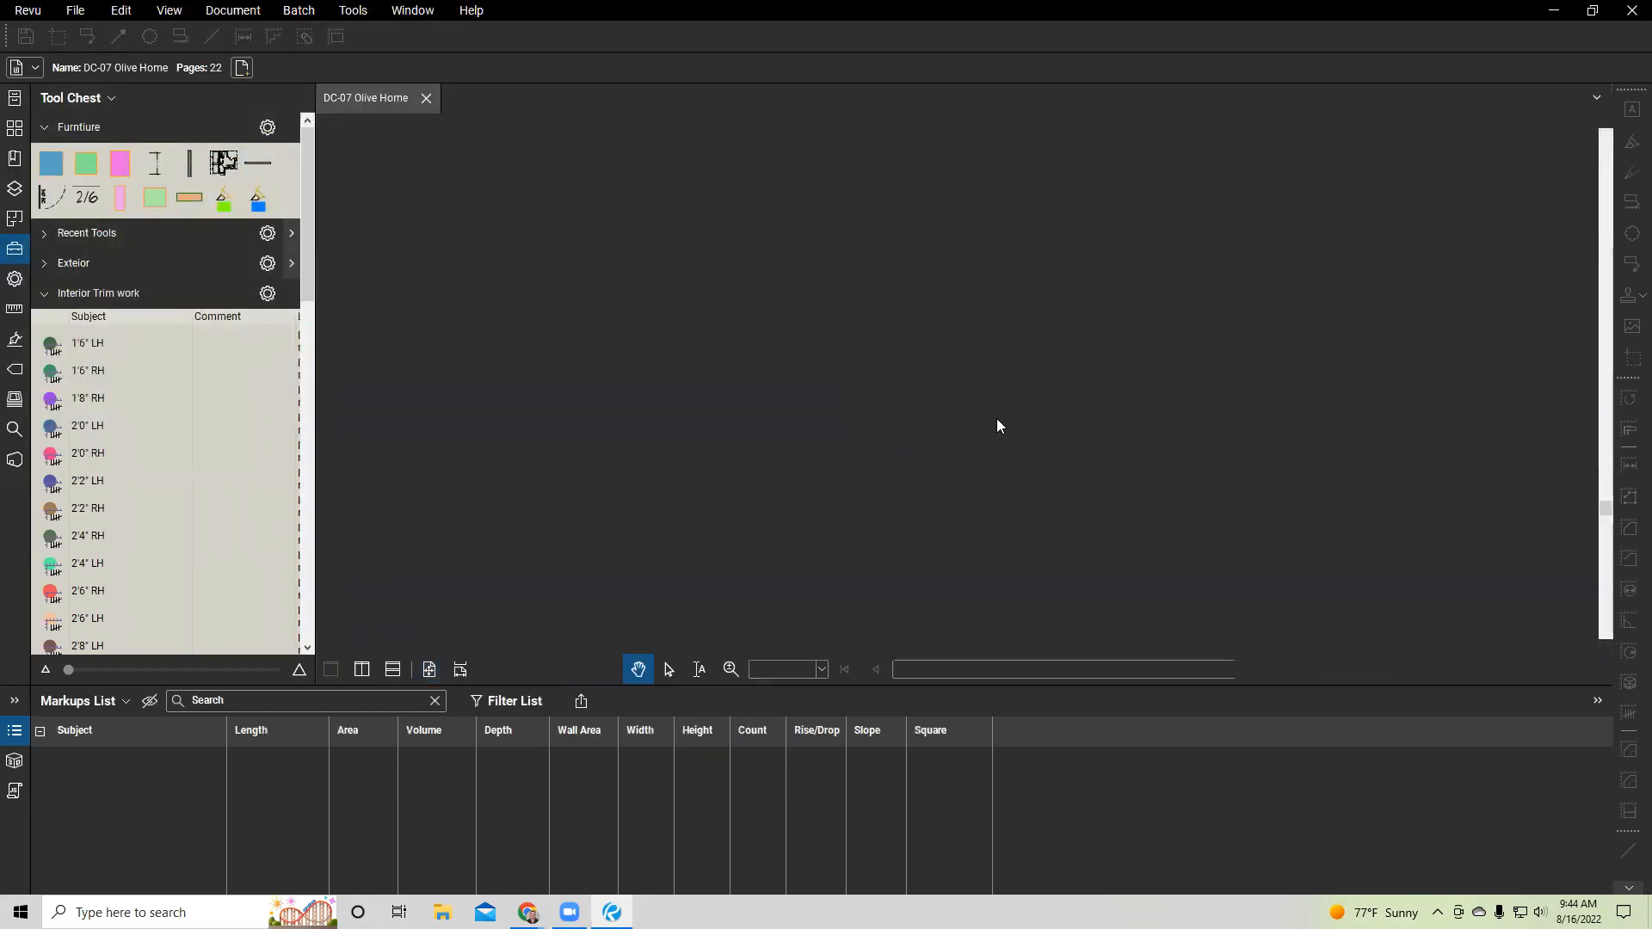
Examine the main-floor flooring layout, flooring note and Main Flooring area table on page 20 of the plans.
scroll(1052, 480, down, 7)
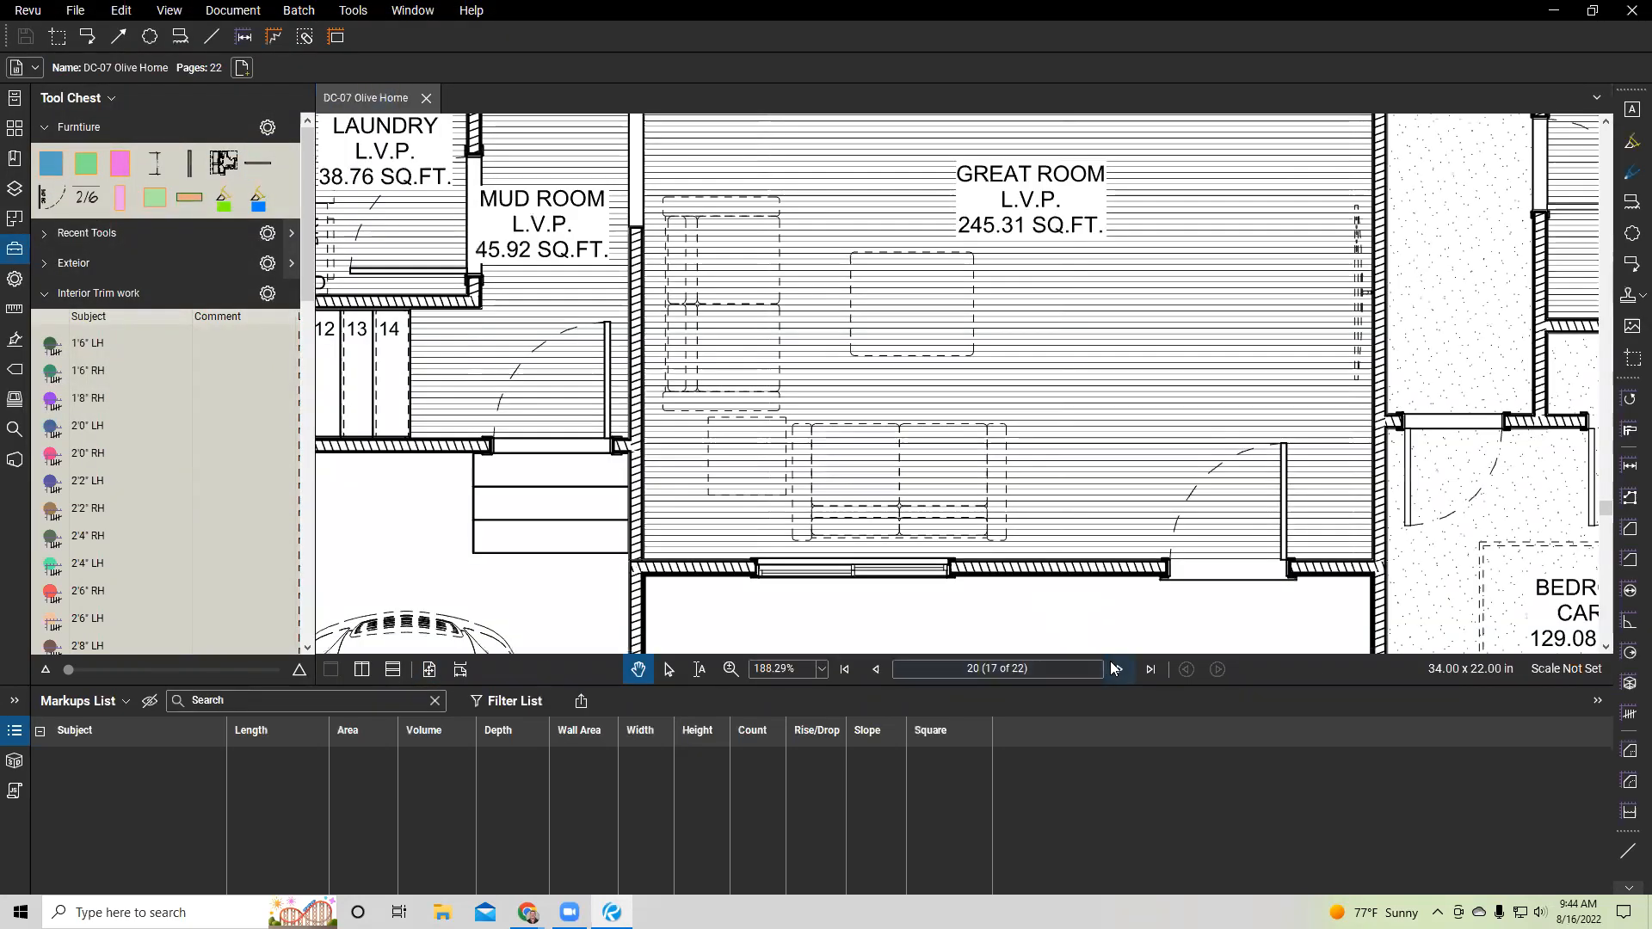
scroll(1051, 480, up, 1)
drag(1126, 449, 990, 420)
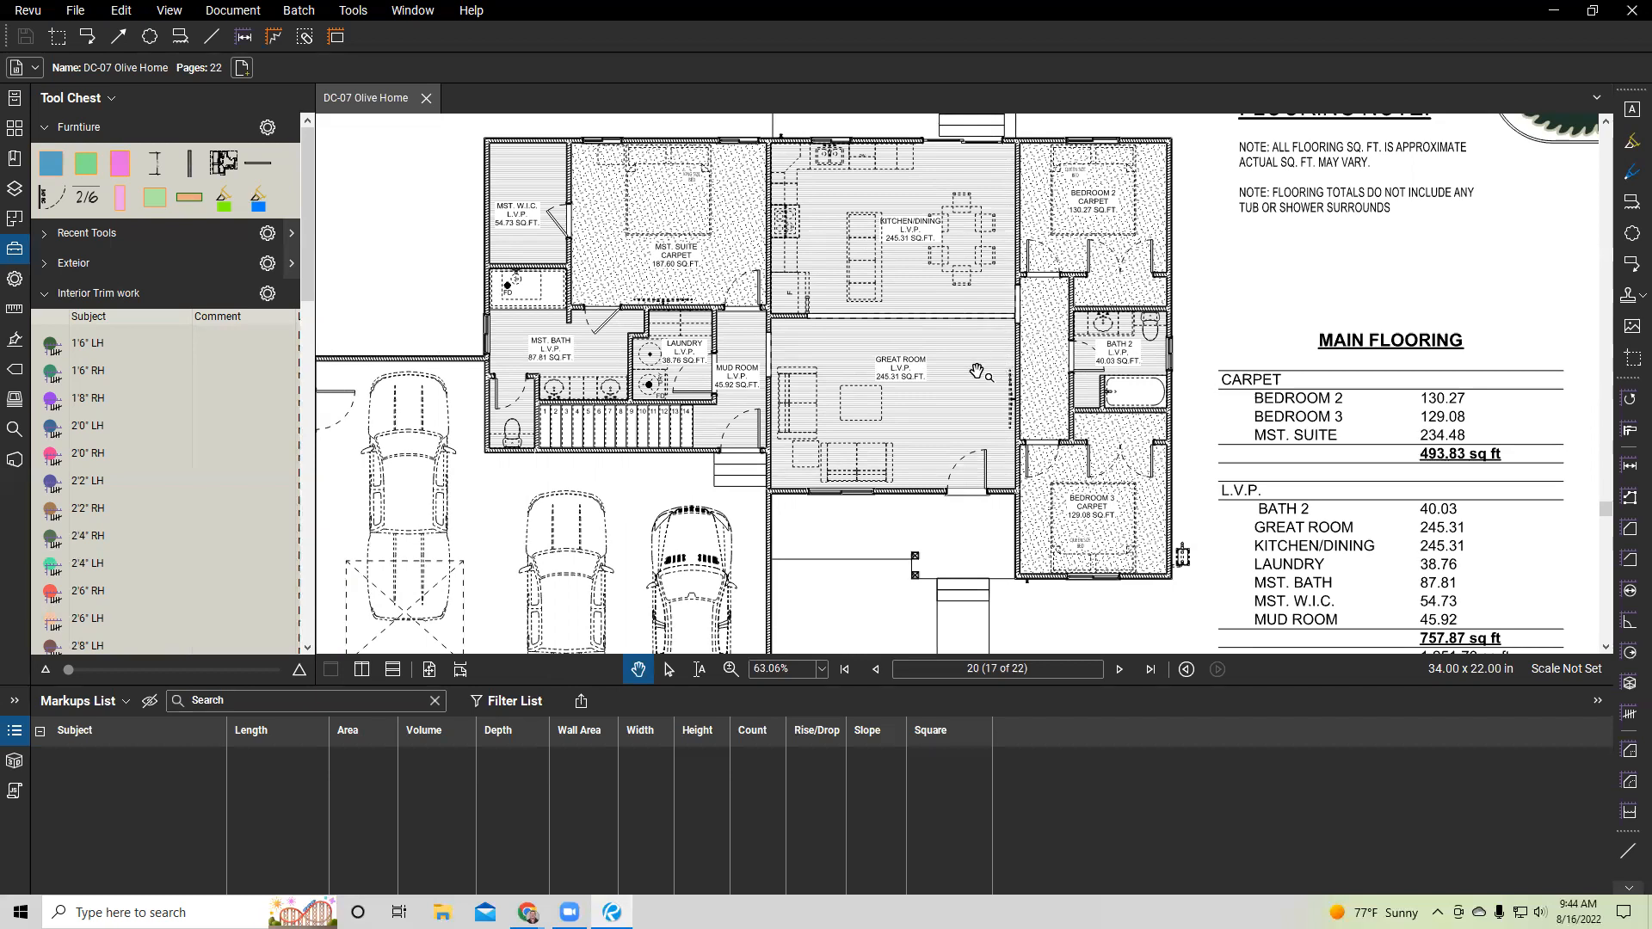
scroll(964, 378, down, 1)
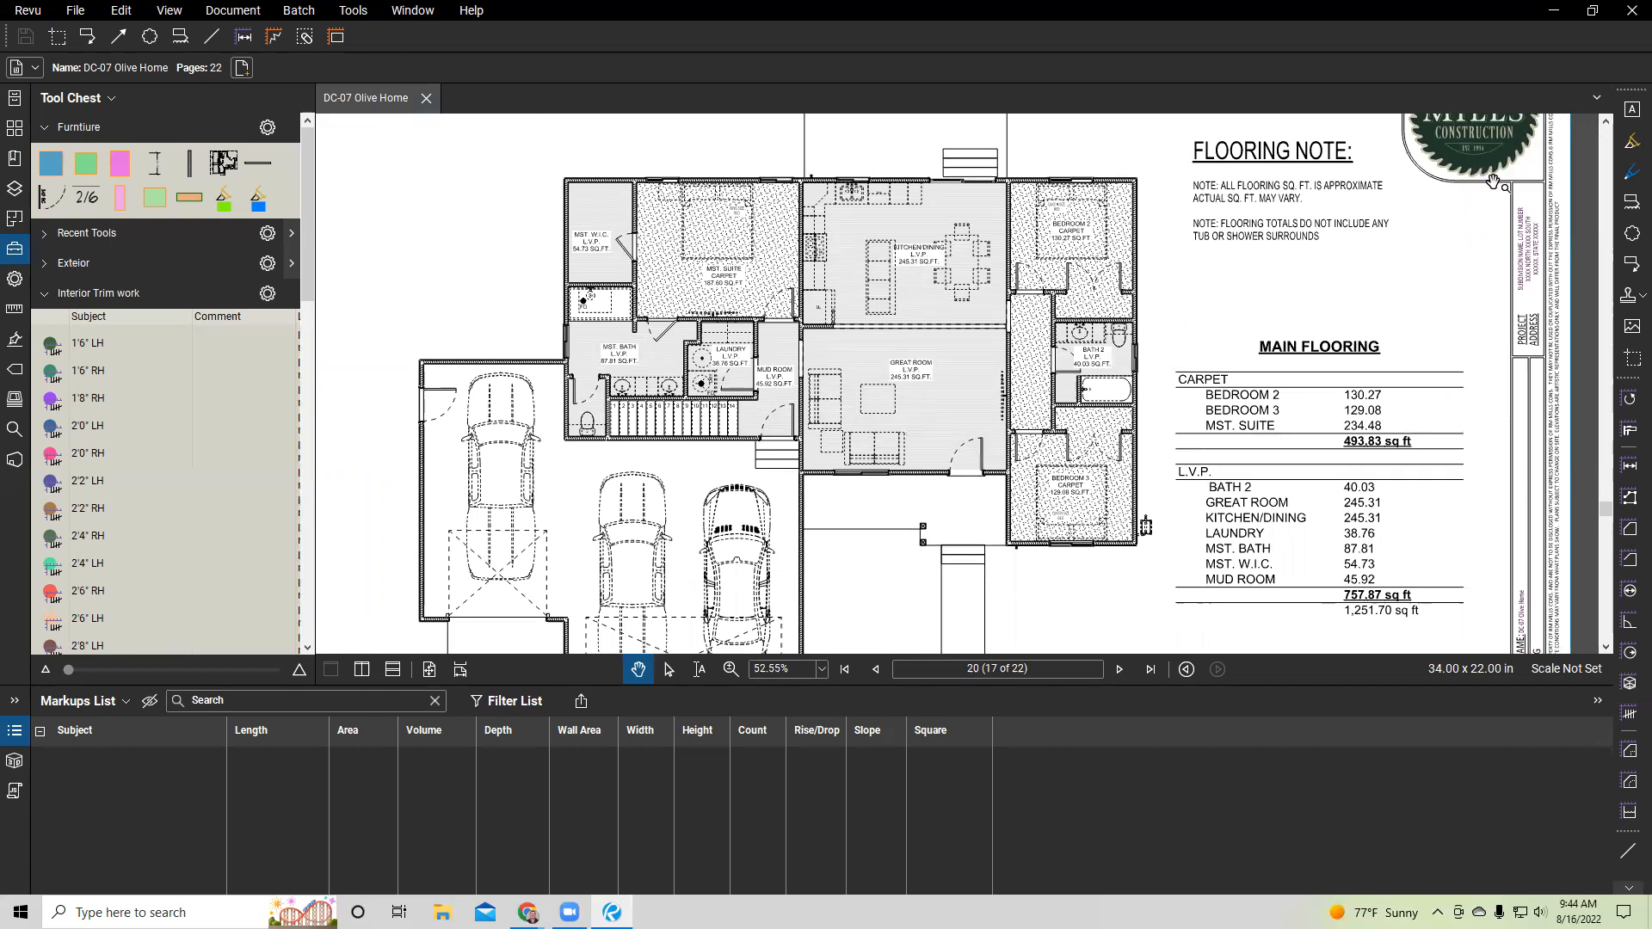
Return to Buildertrend in Chrome and close the Flooring Layout choice details without changes.
click(1559, 12)
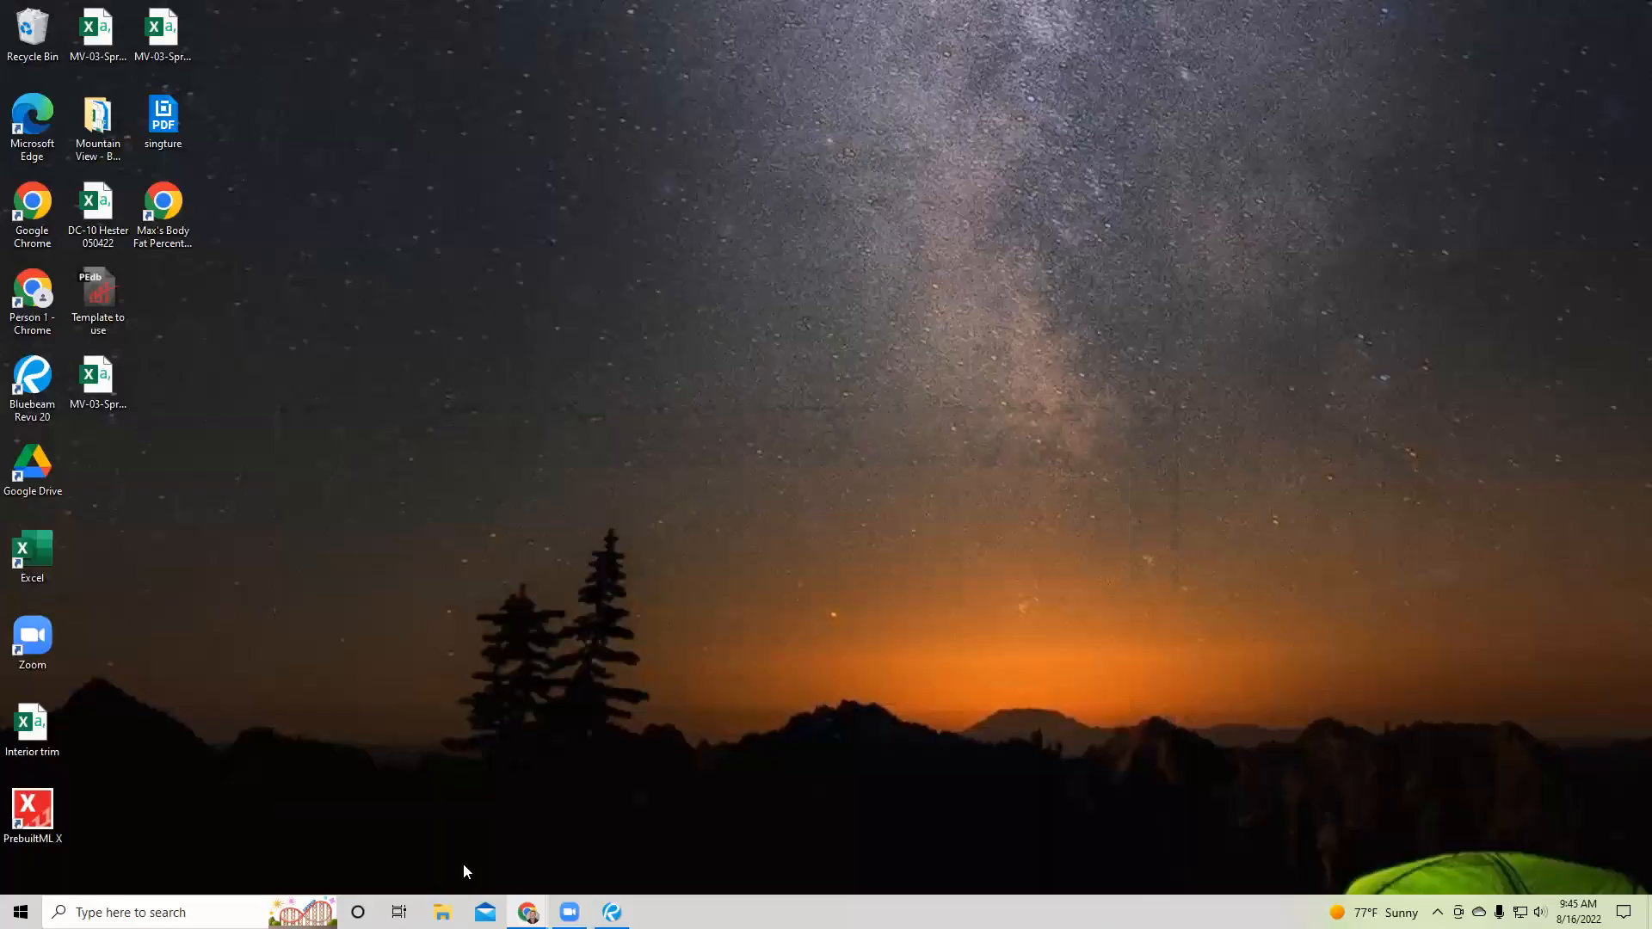
mouse_move(528, 912)
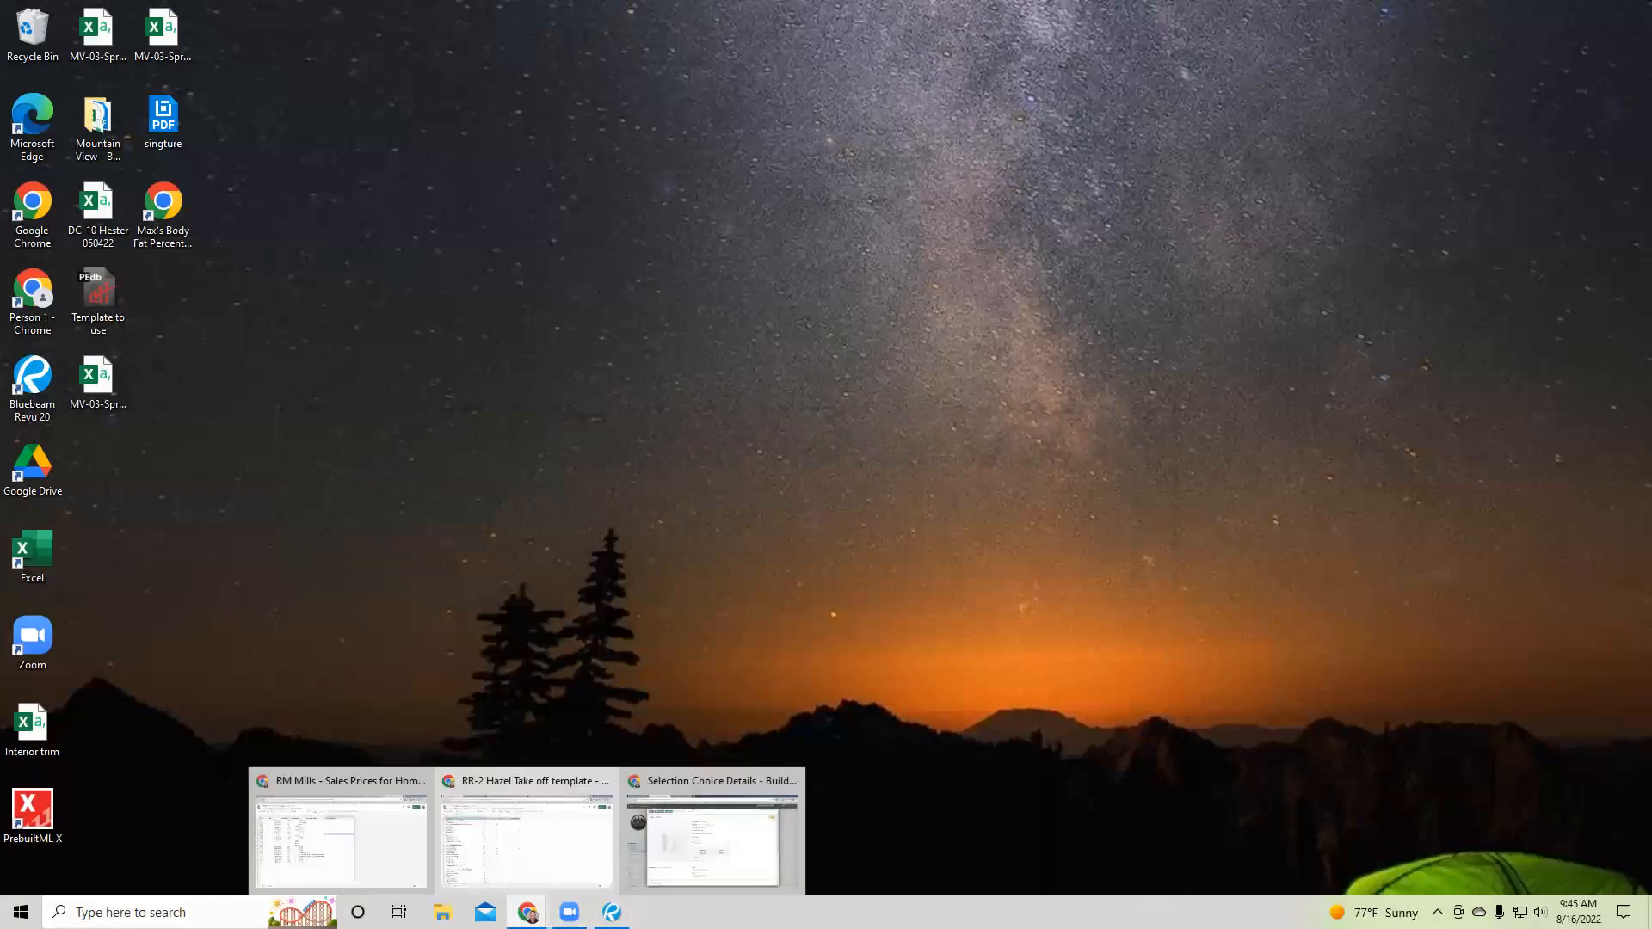
click(692, 873)
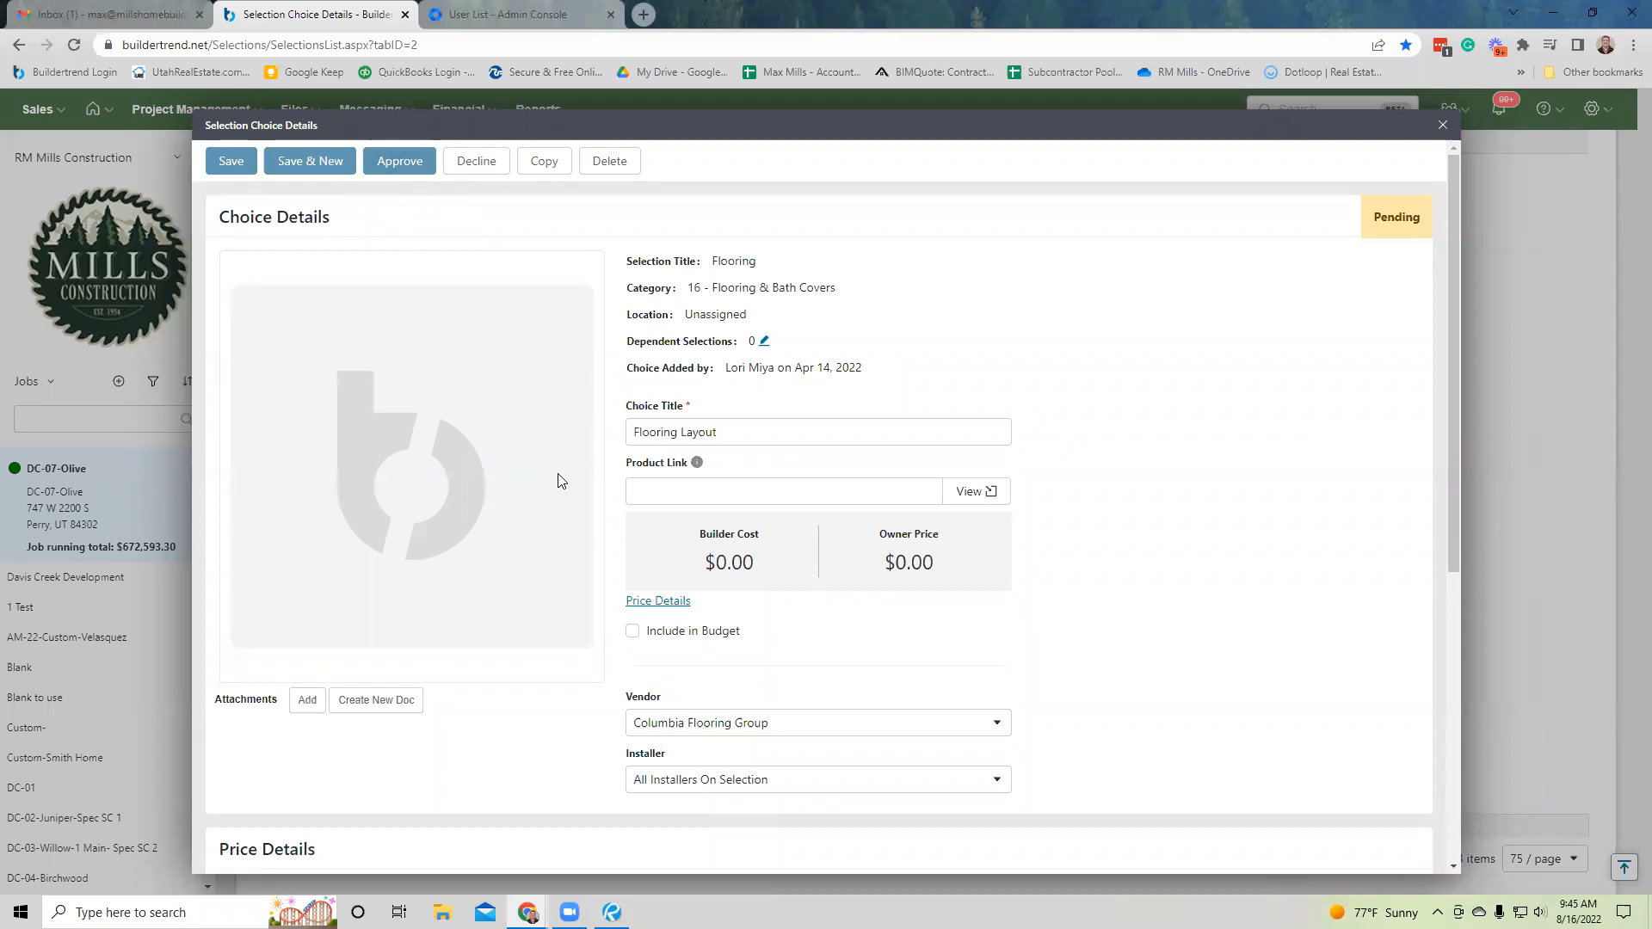
click(138, 17)
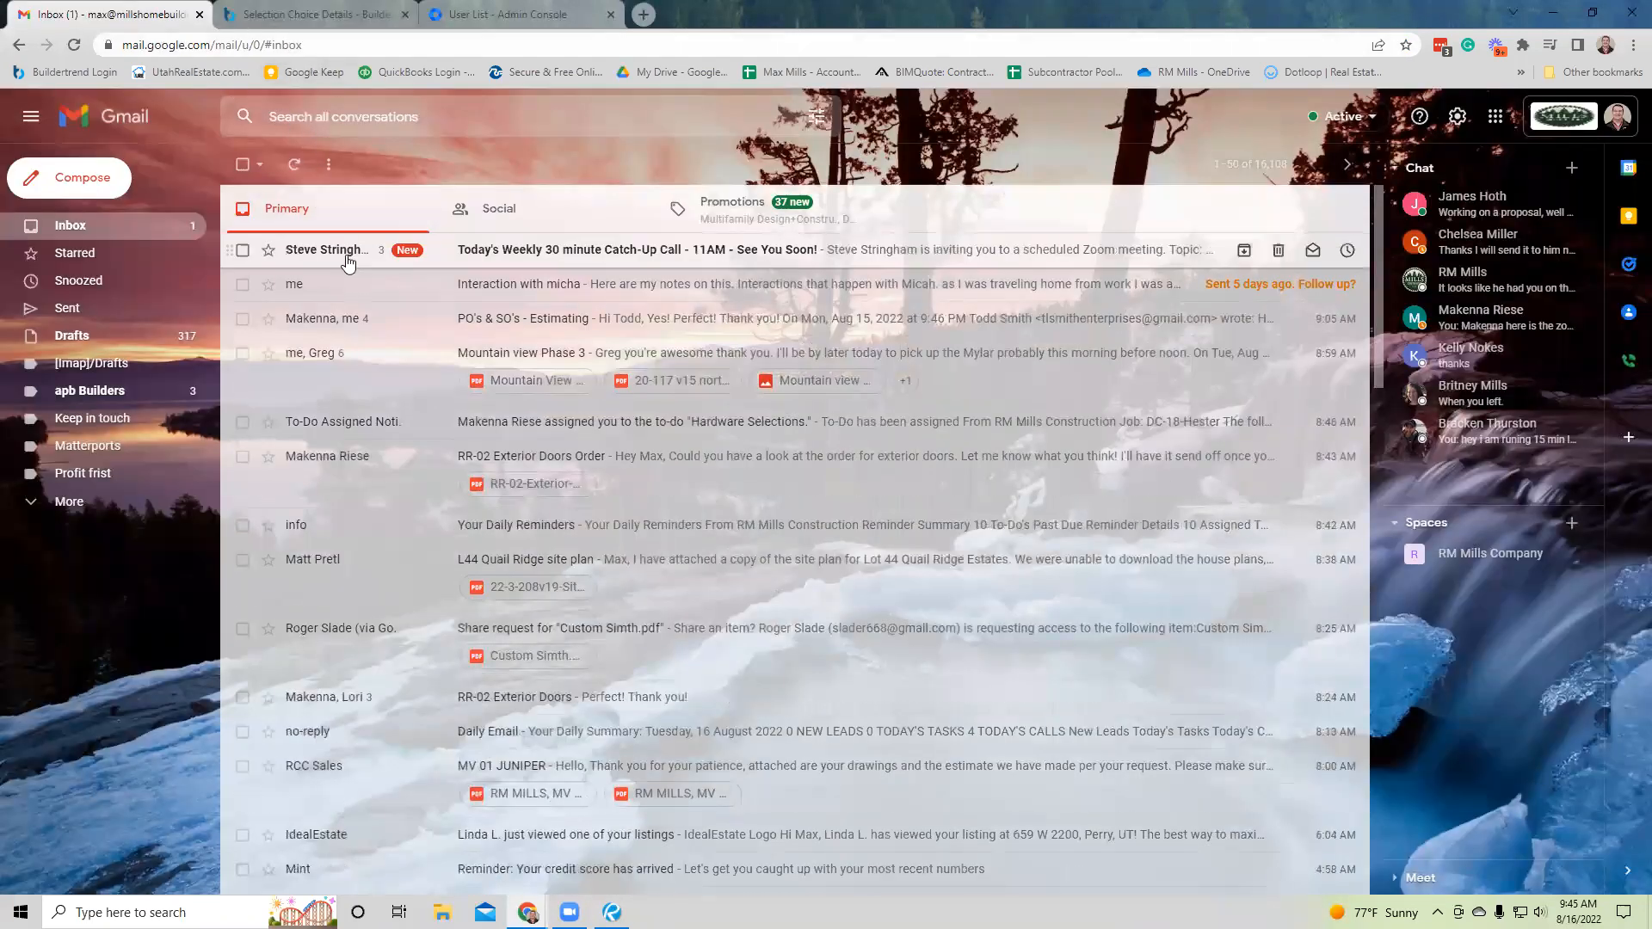
click(294, 12)
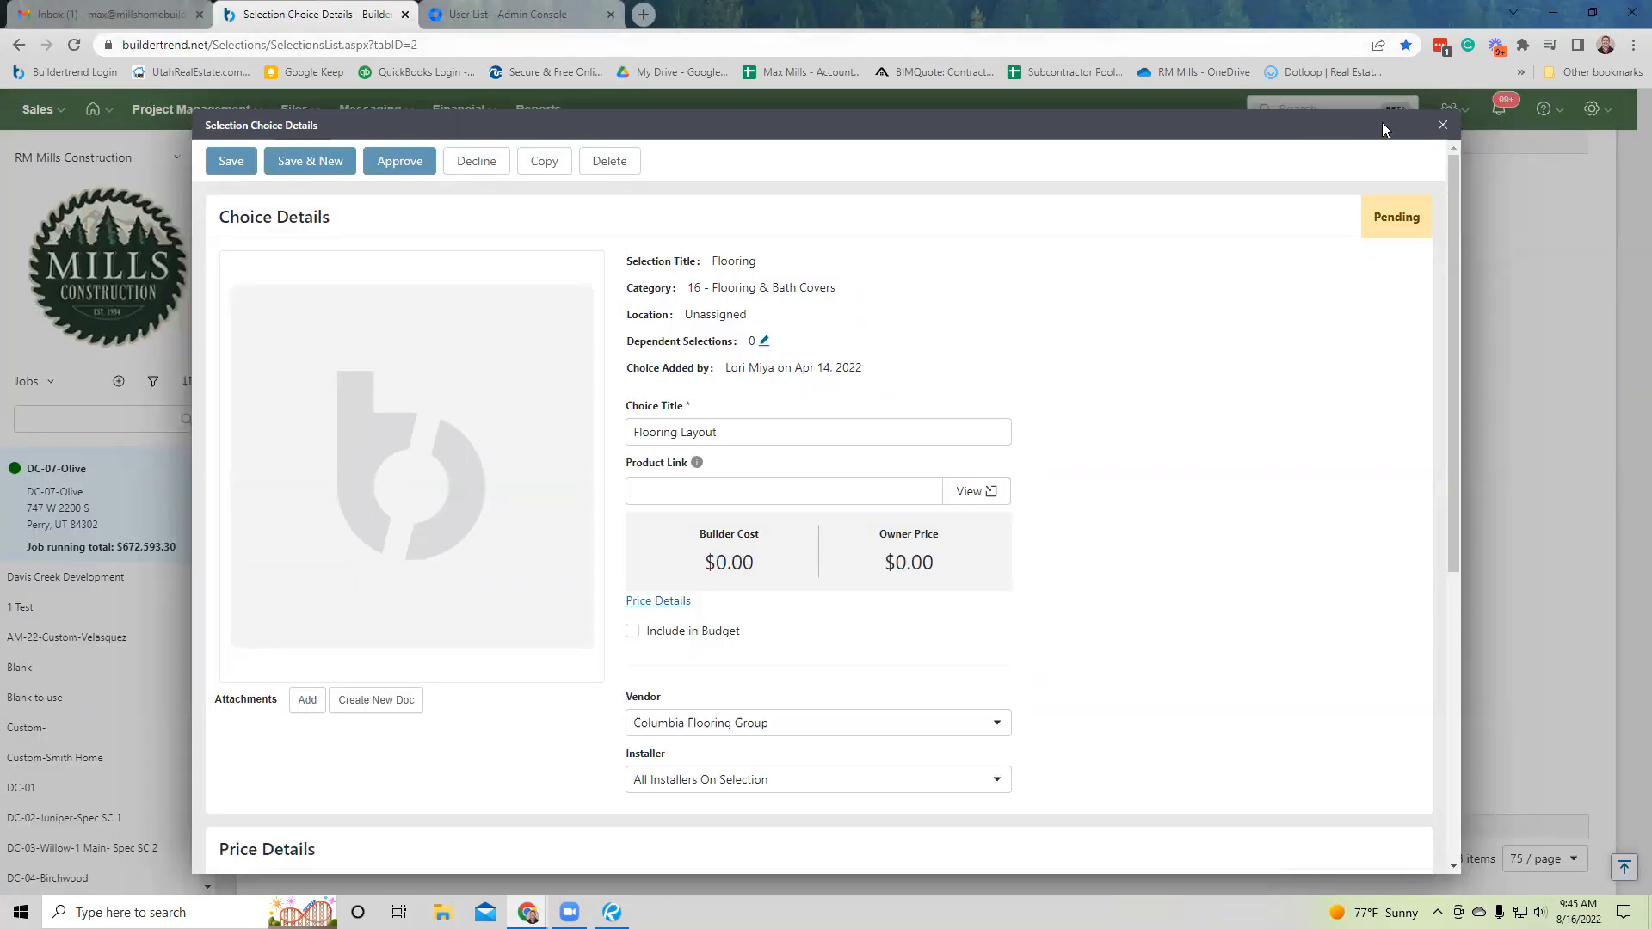
click(1442, 126)
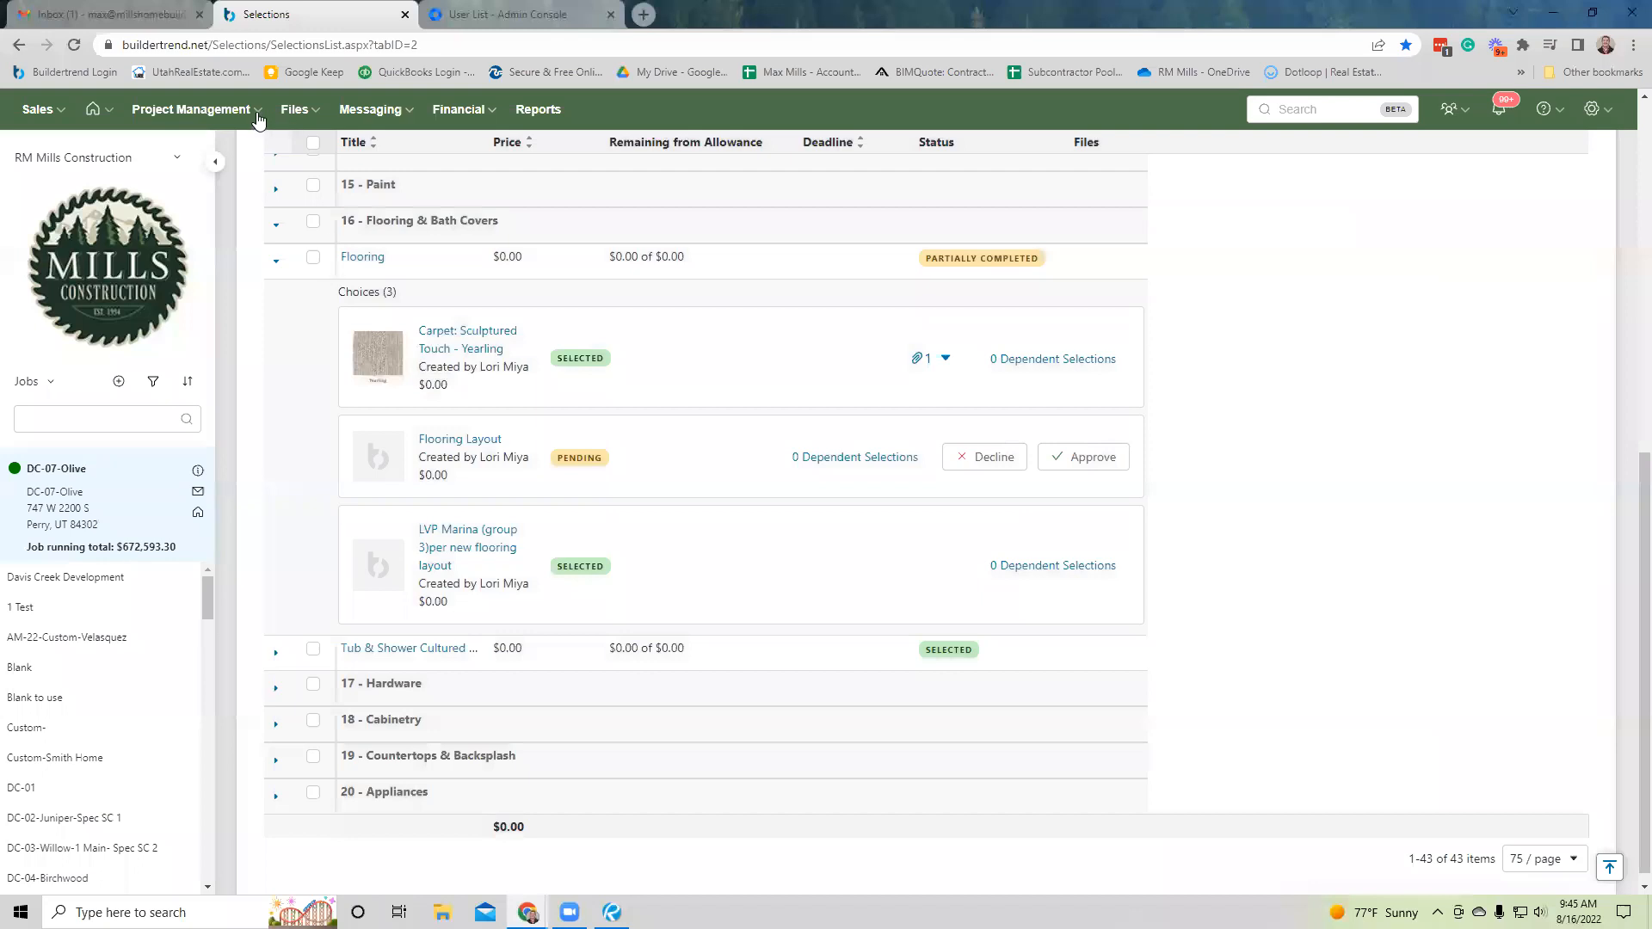
Open the To-Do's list and show the to-dos for all listed jobs.
mouse_move(212, 120)
click(168, 212)
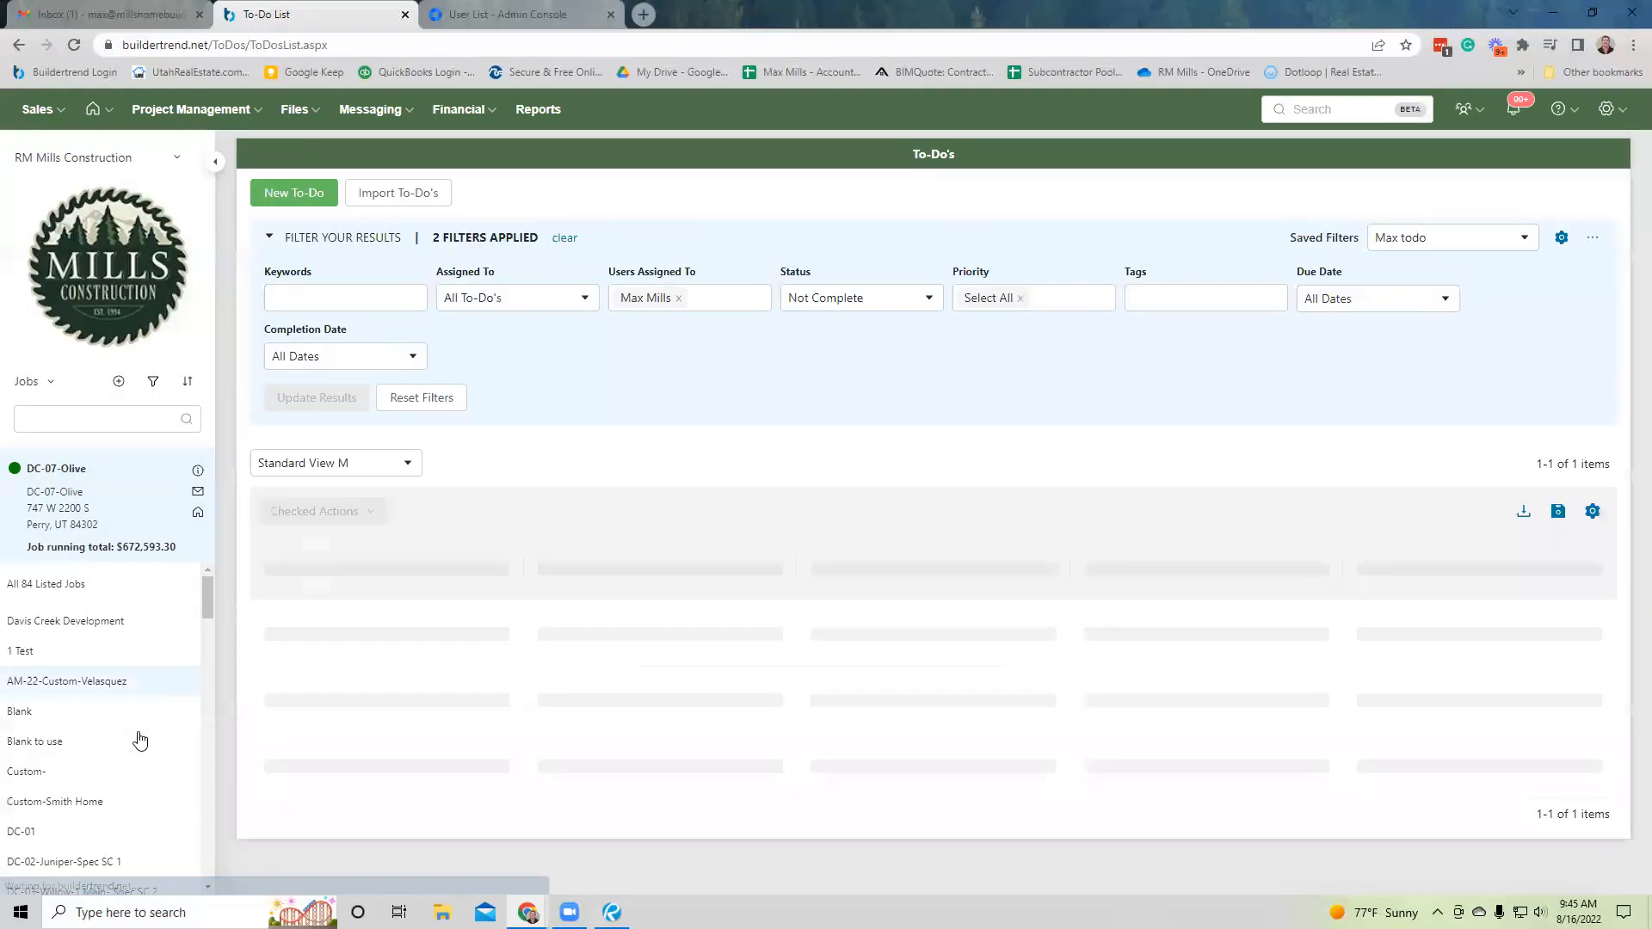
scroll(136, 774, down, 1)
scroll(135, 757, down, 1)
scroll(136, 689, up, 3)
click(121, 581)
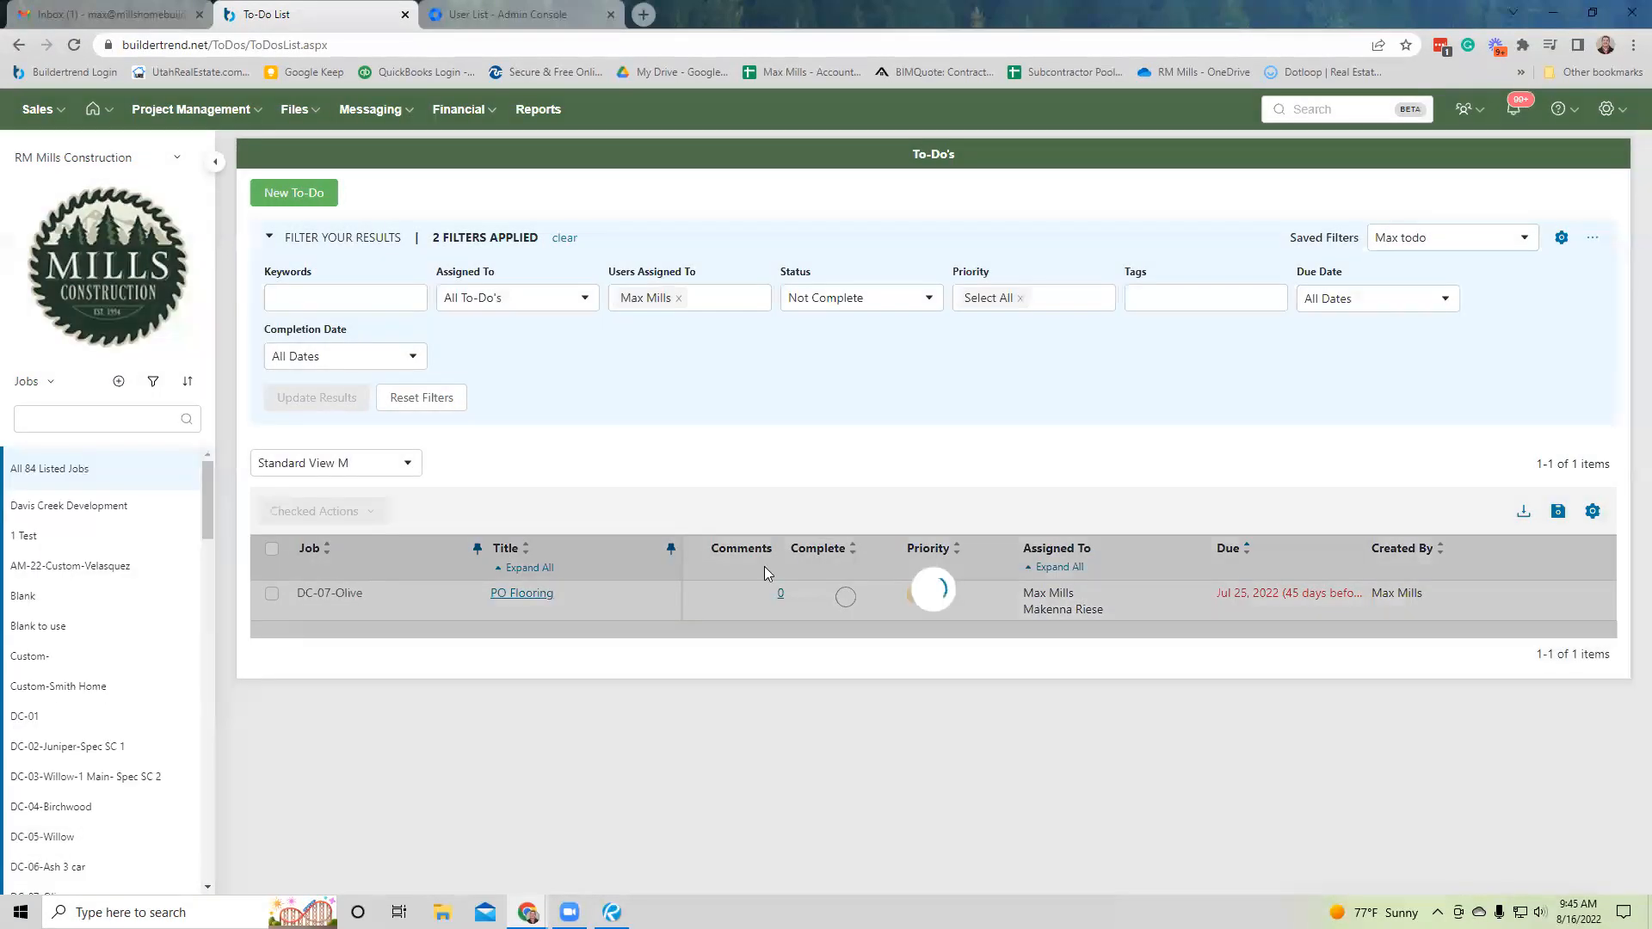
Mark the PO Lumber to-do of the DC-23-Ash Spec job as complete.
scroll(886, 649, down, 2)
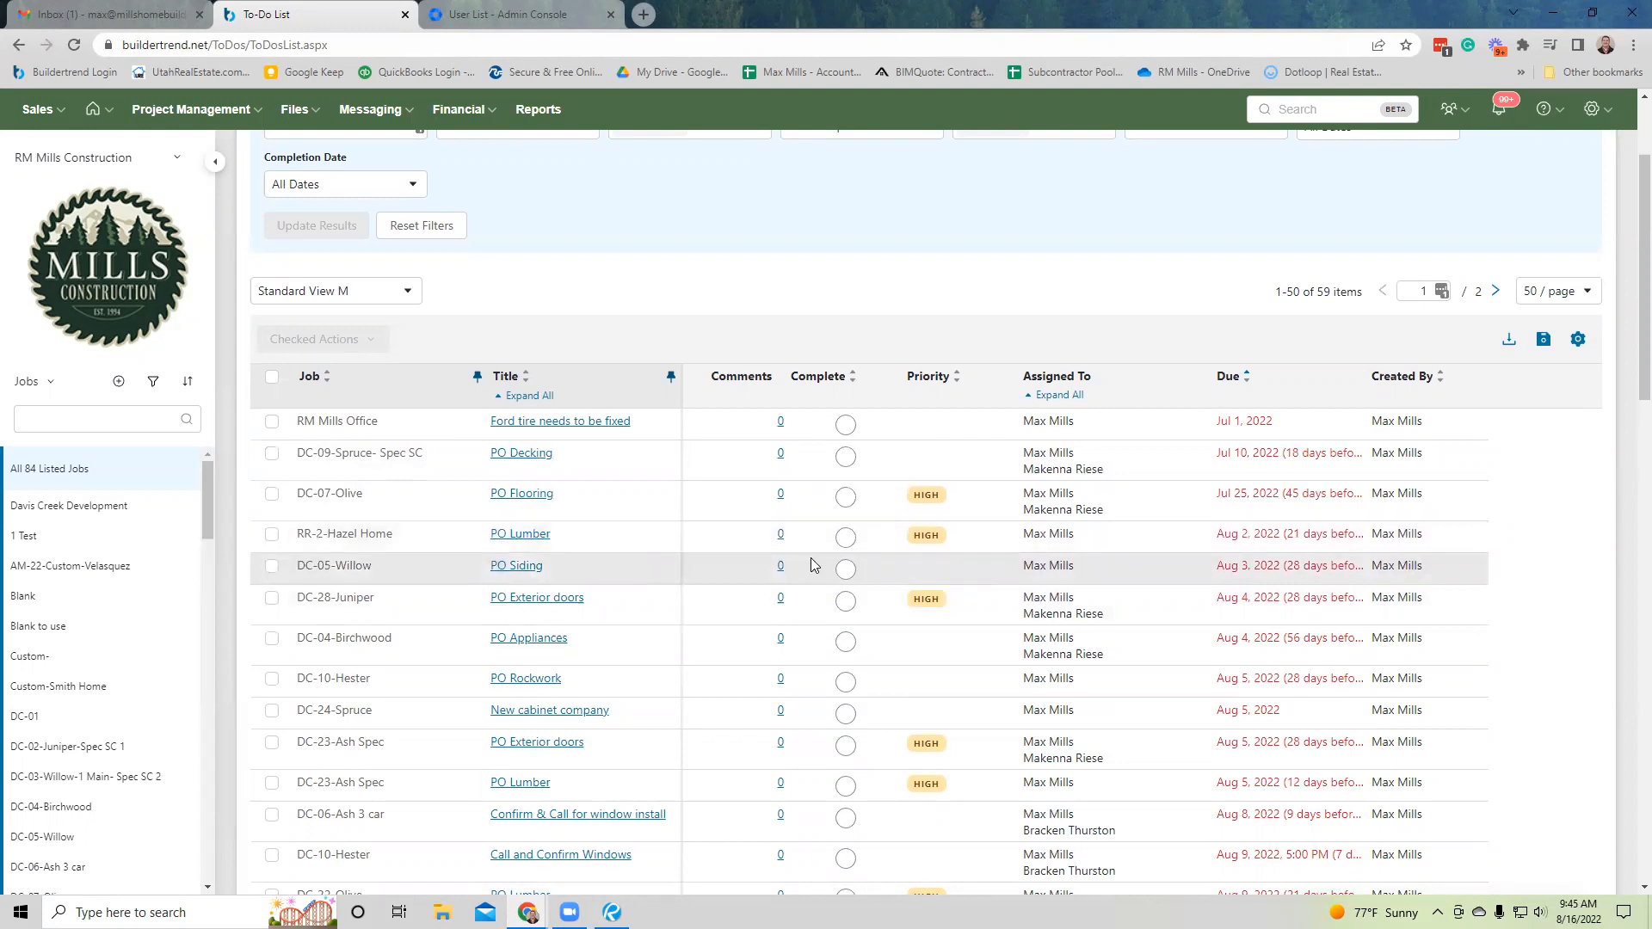
scroll(807, 624, down, 2)
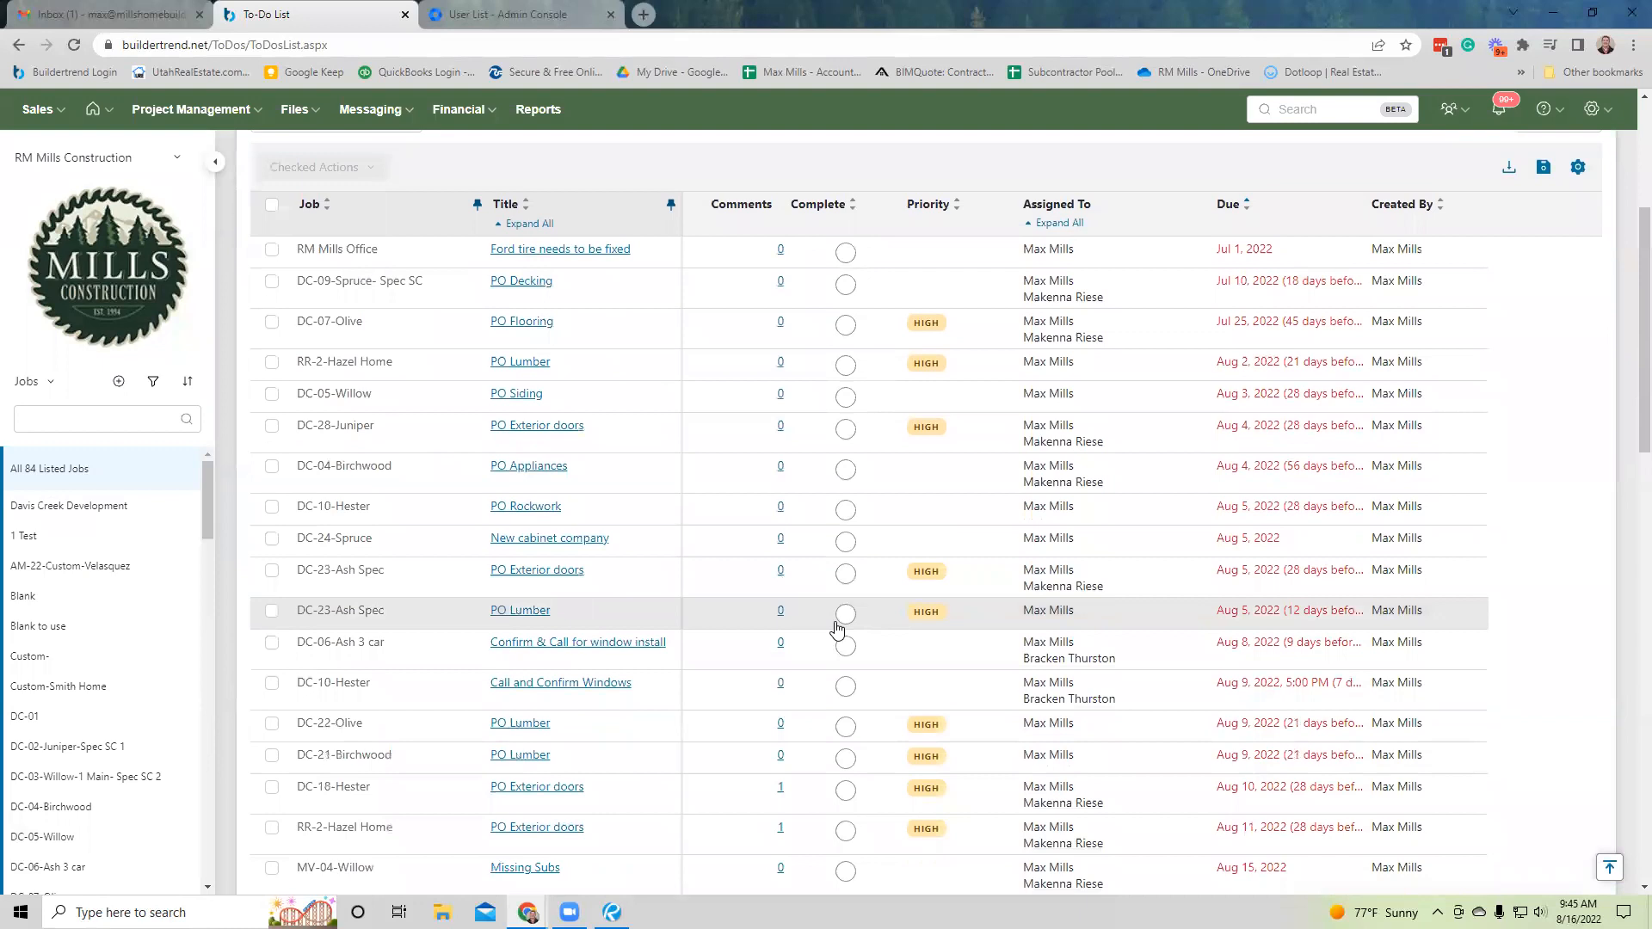
click(843, 613)
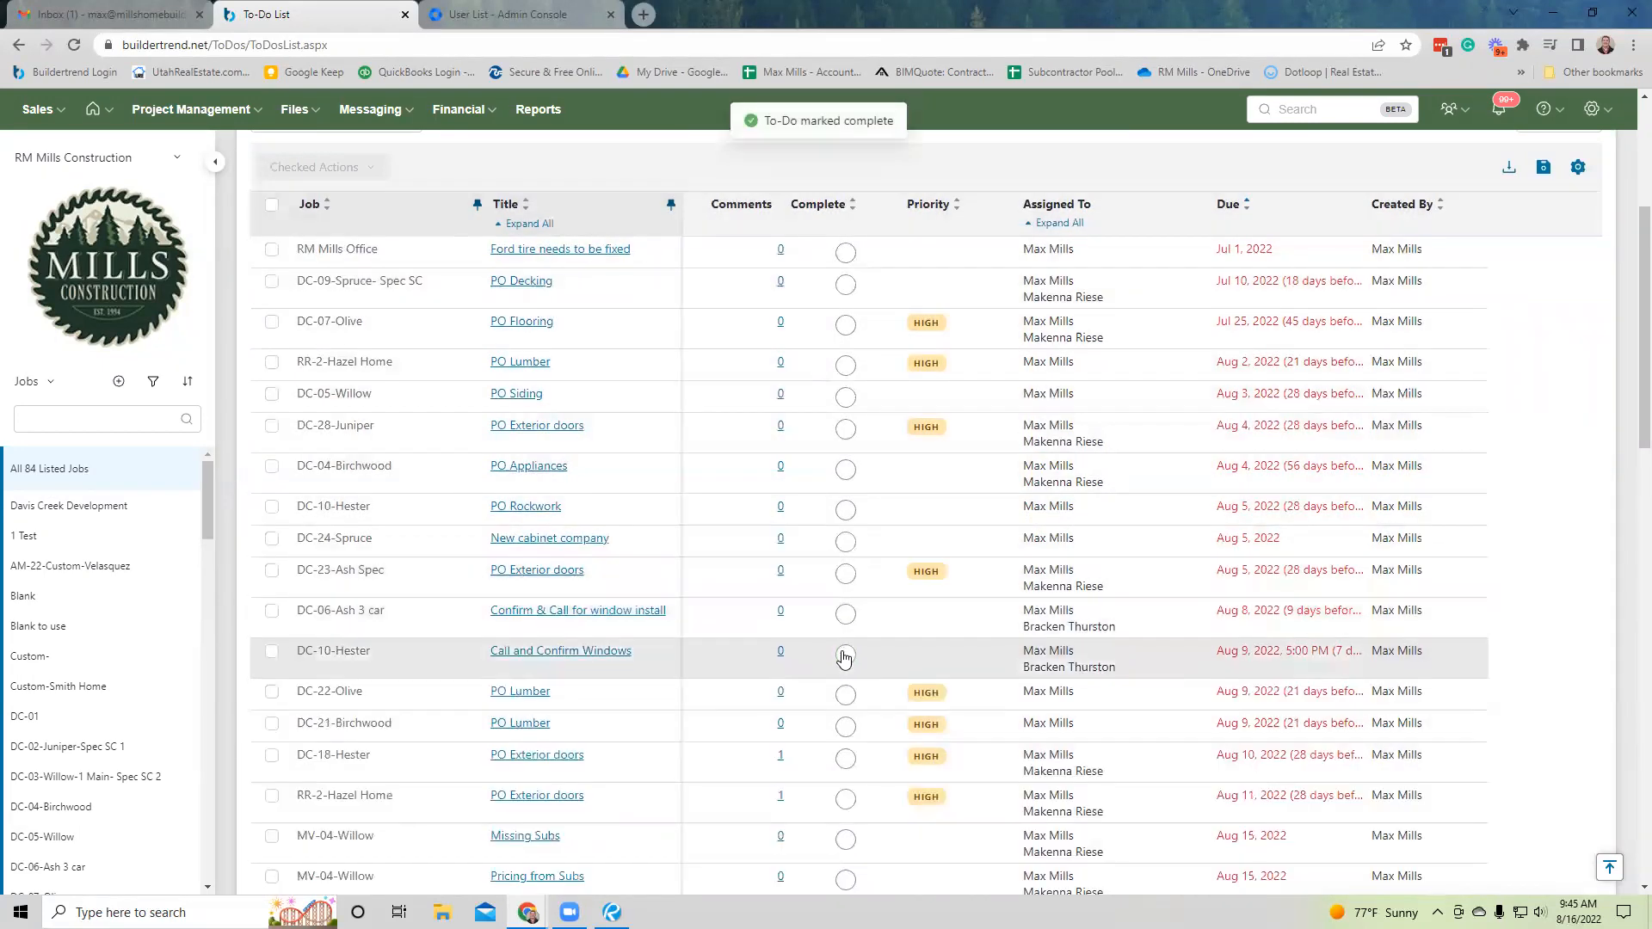
Open the Missing Subs to-do of the MV-04-Willow job, read its notes and assignment details, and close it.
scroll(843, 656, down, 1)
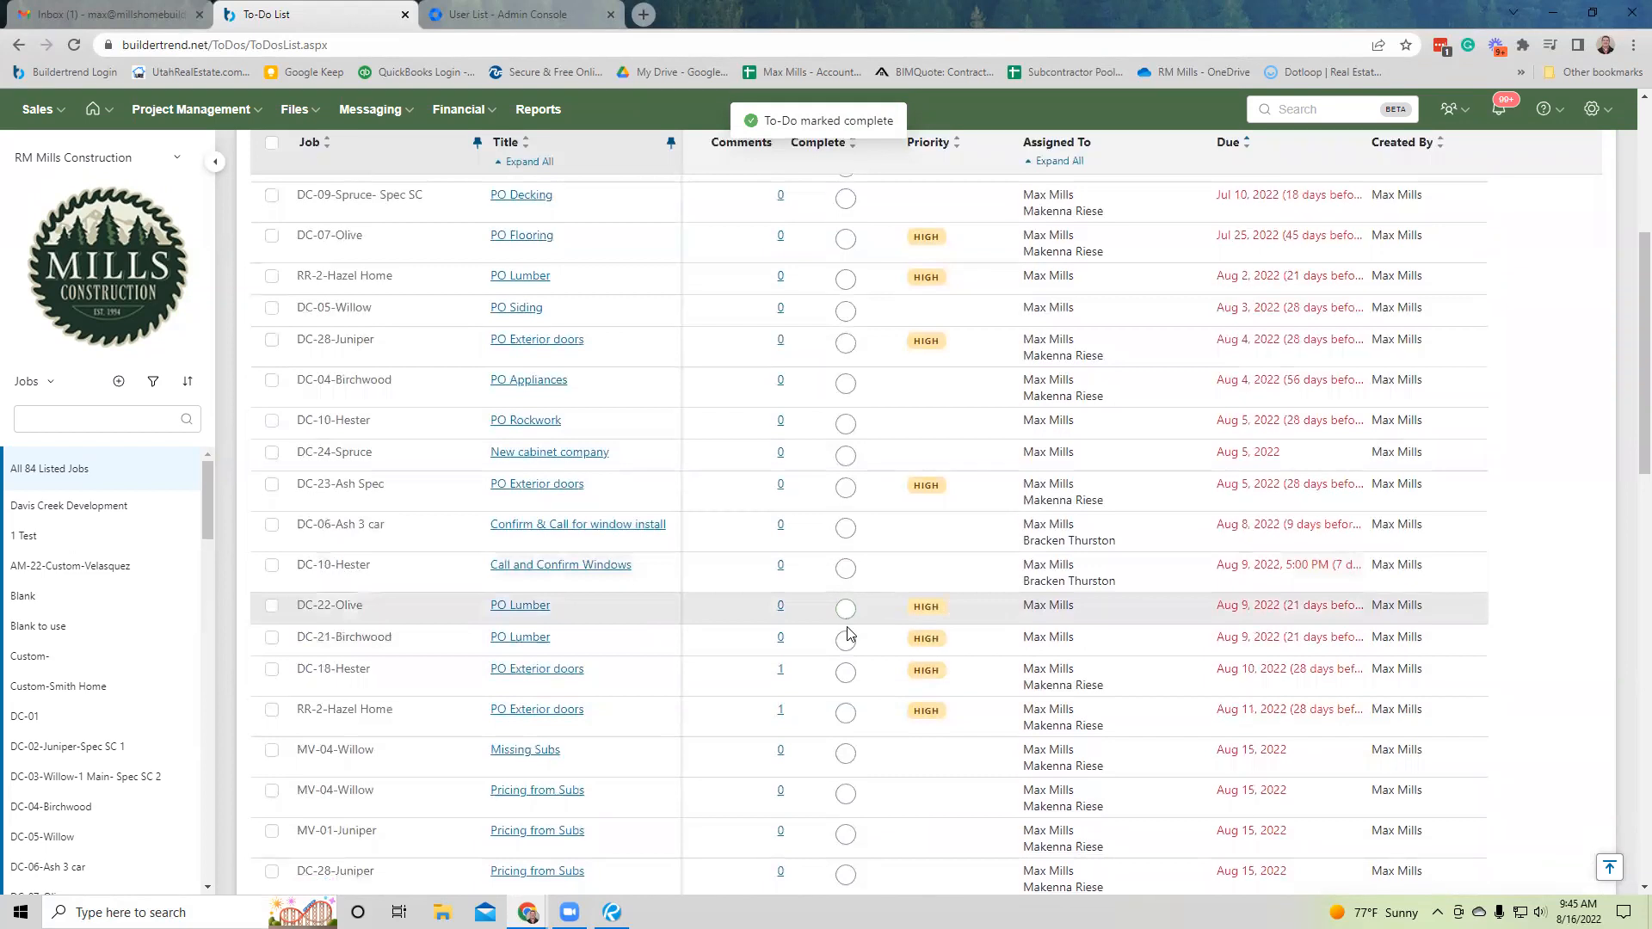
scroll(833, 650, down, 1)
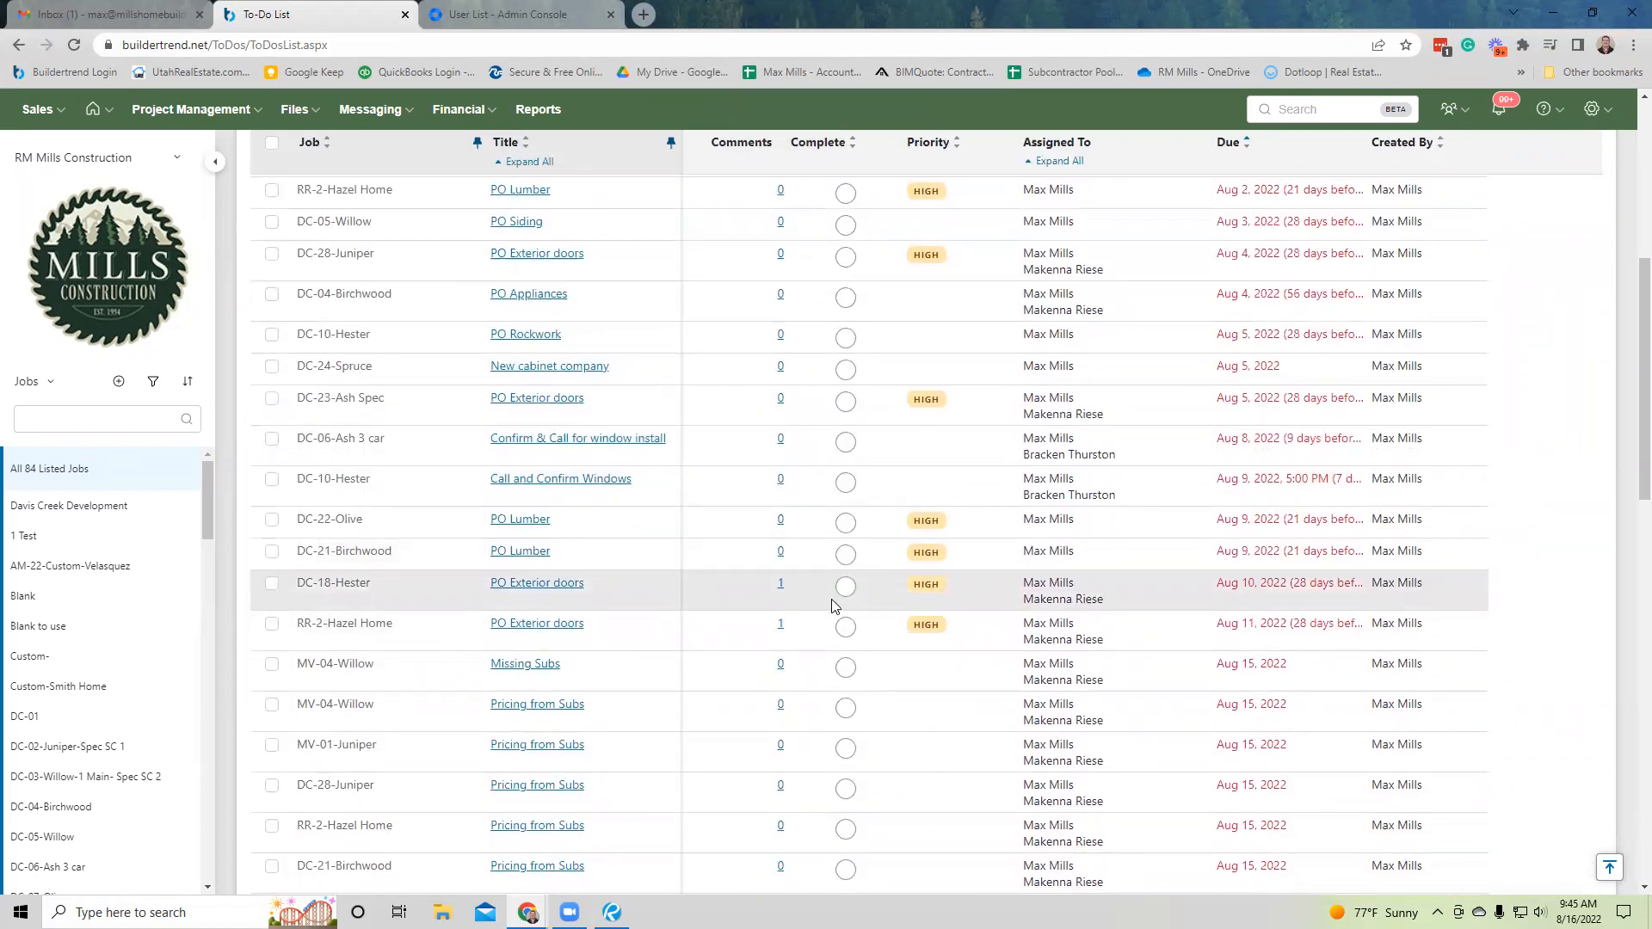
scroll(834, 641, down, 1)
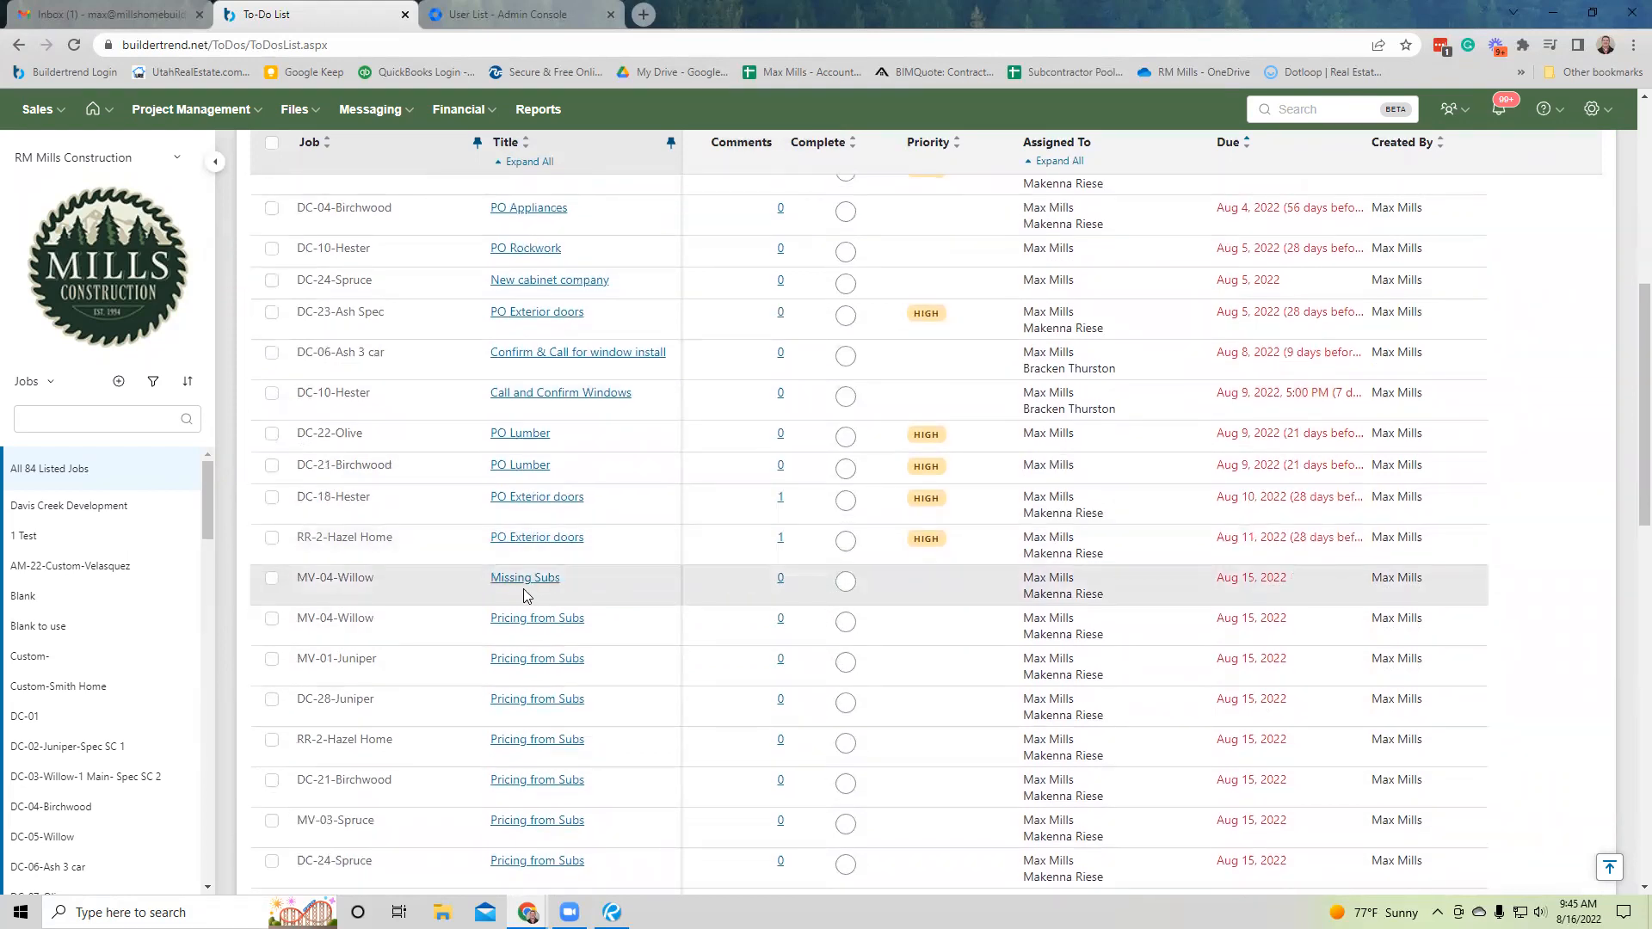
click(548, 578)
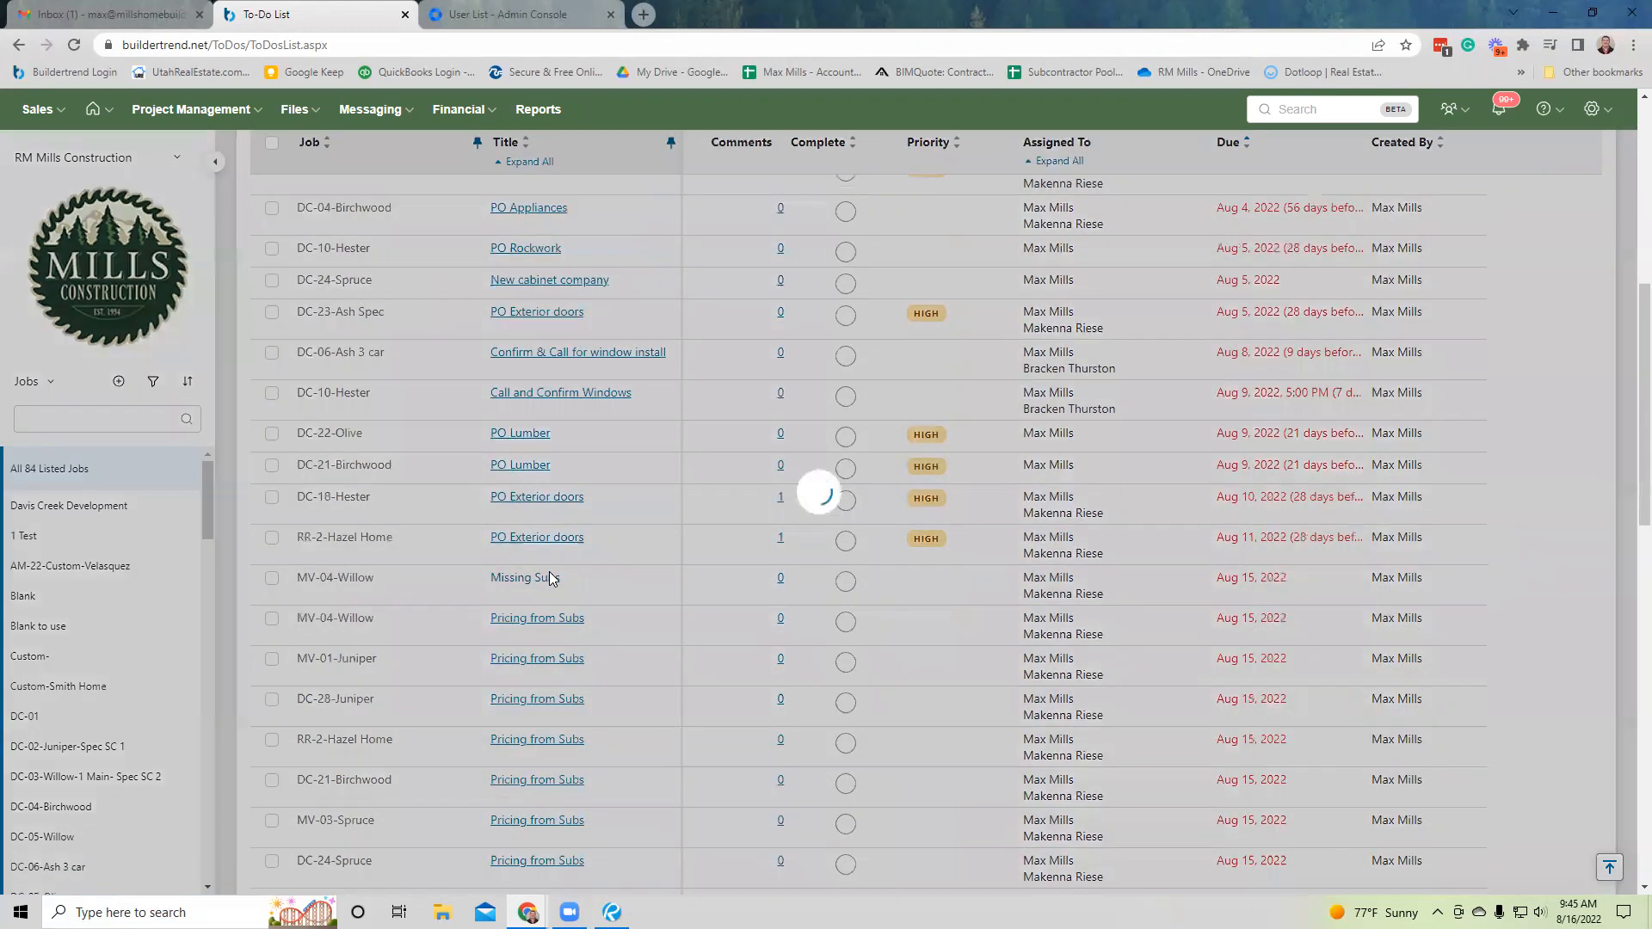
scroll(692, 567, down, 4)
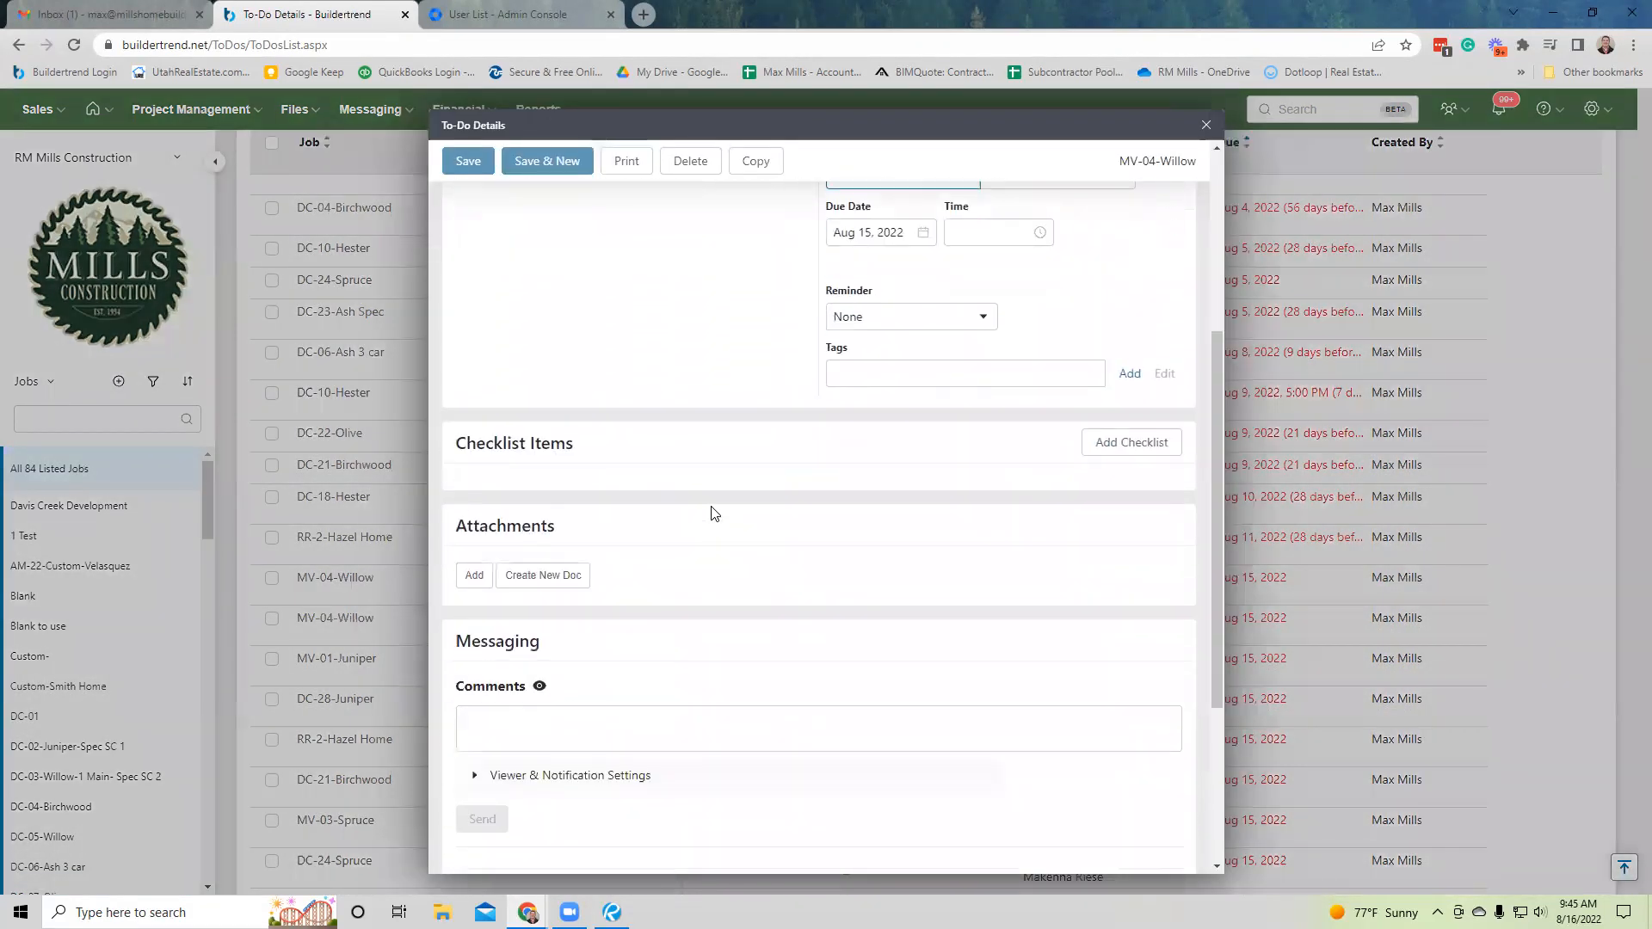
scroll(712, 513, up, 4)
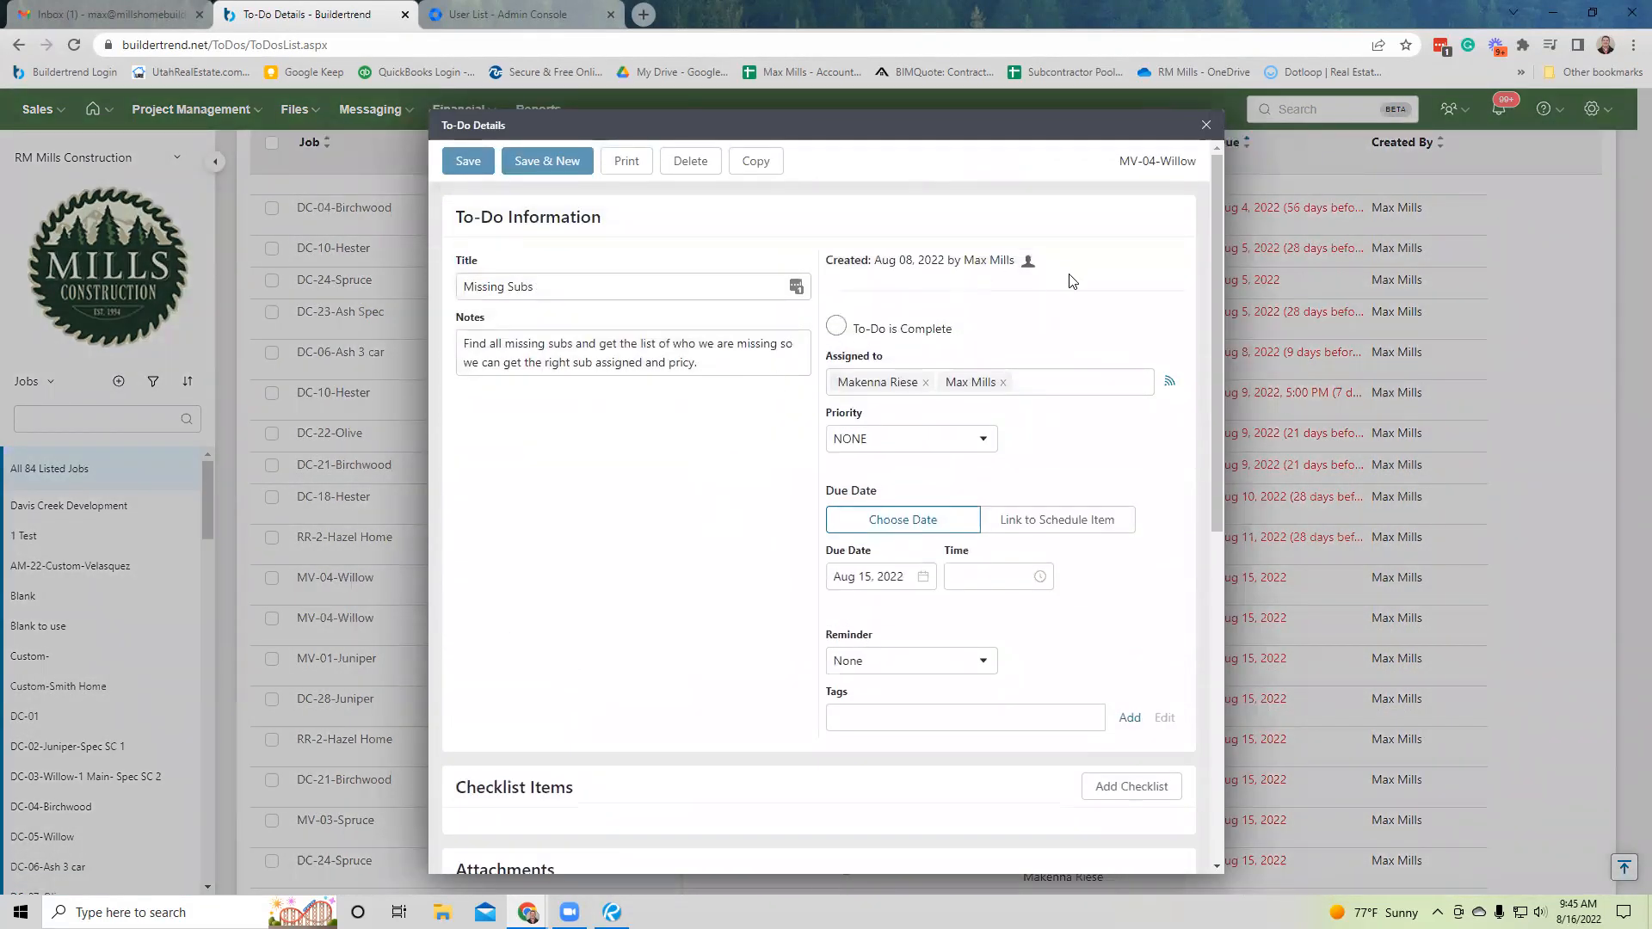
click(1208, 128)
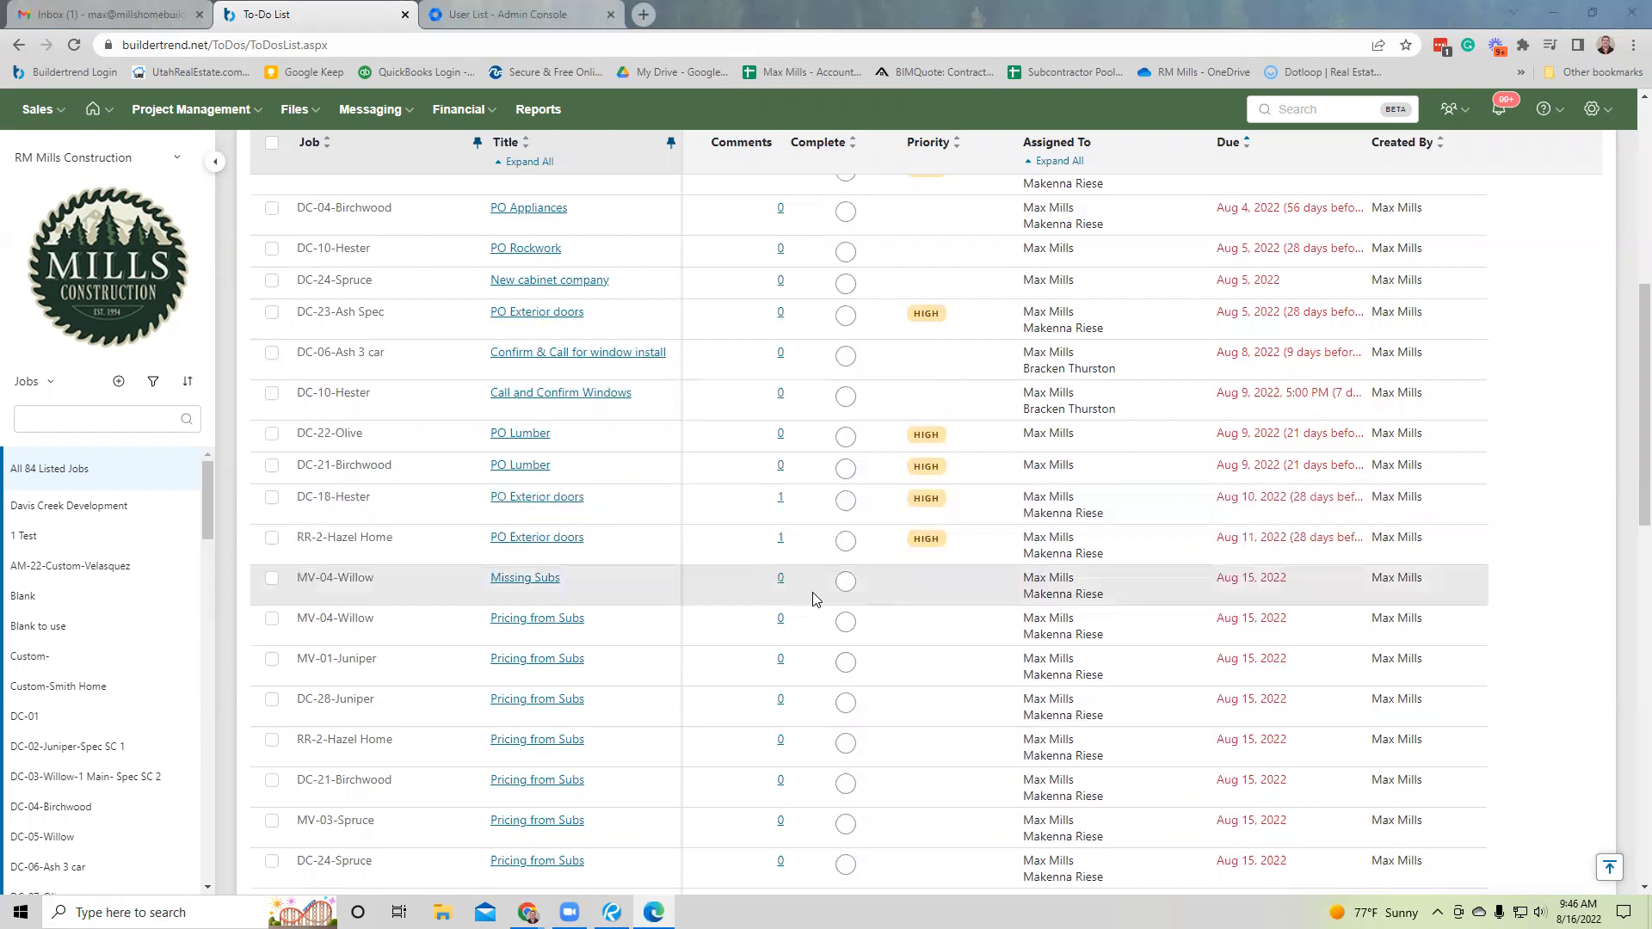
Open the Pricing from Subs to-do of the MV-04-Willow job, review its checklist items, and close it.
scroll(815, 599, down, 1)
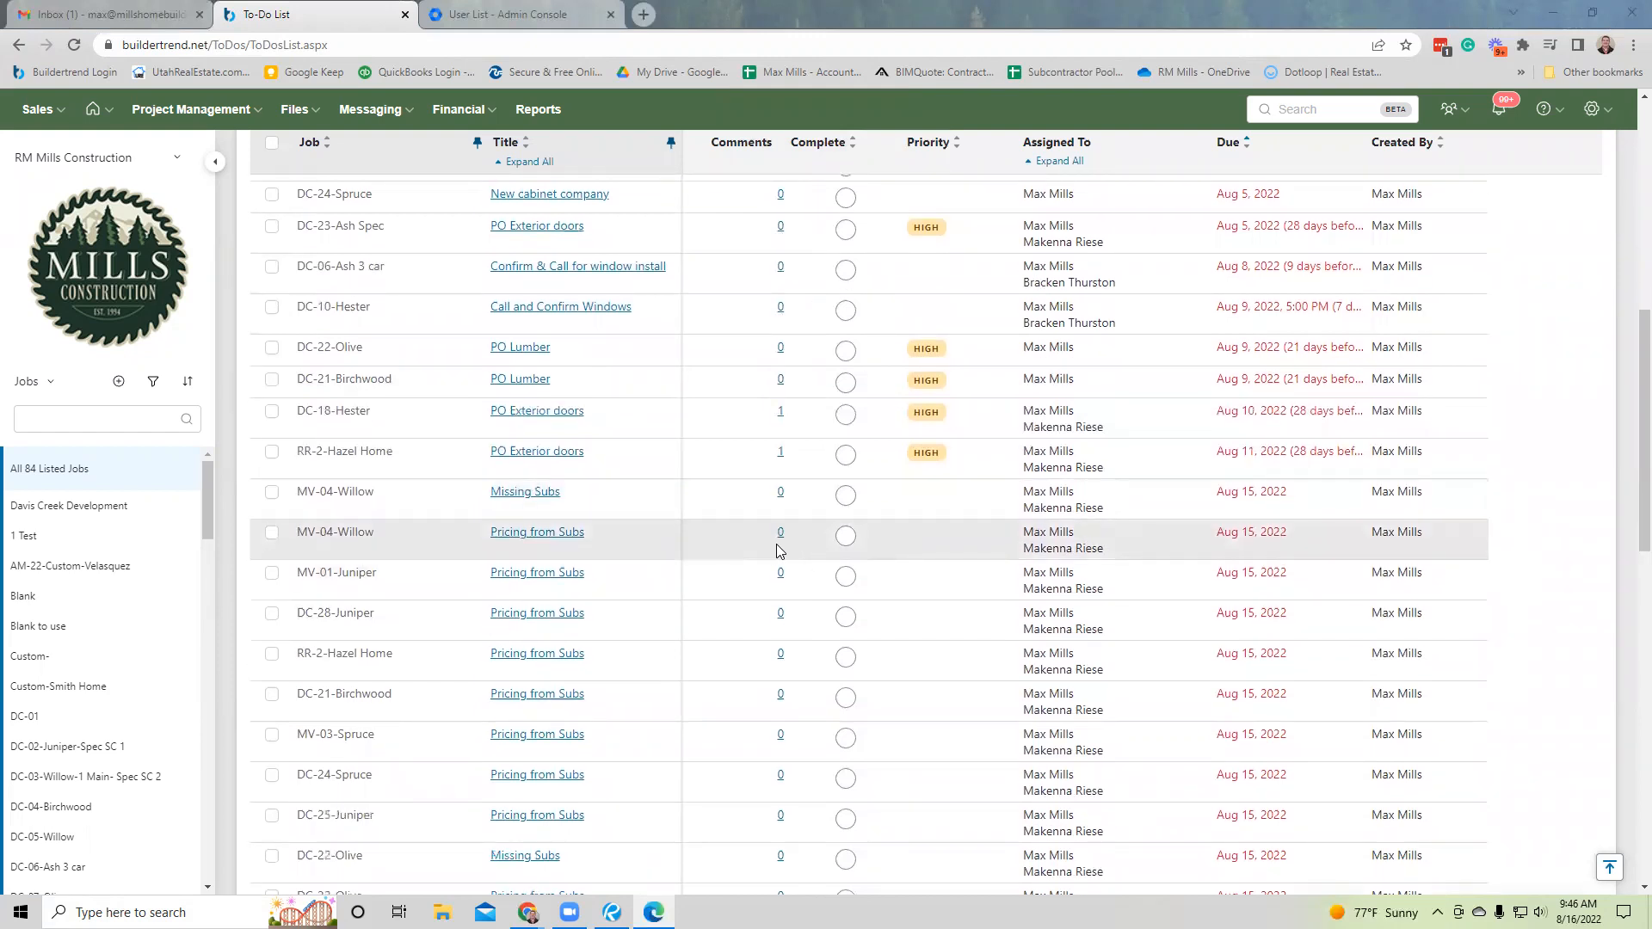
click(561, 534)
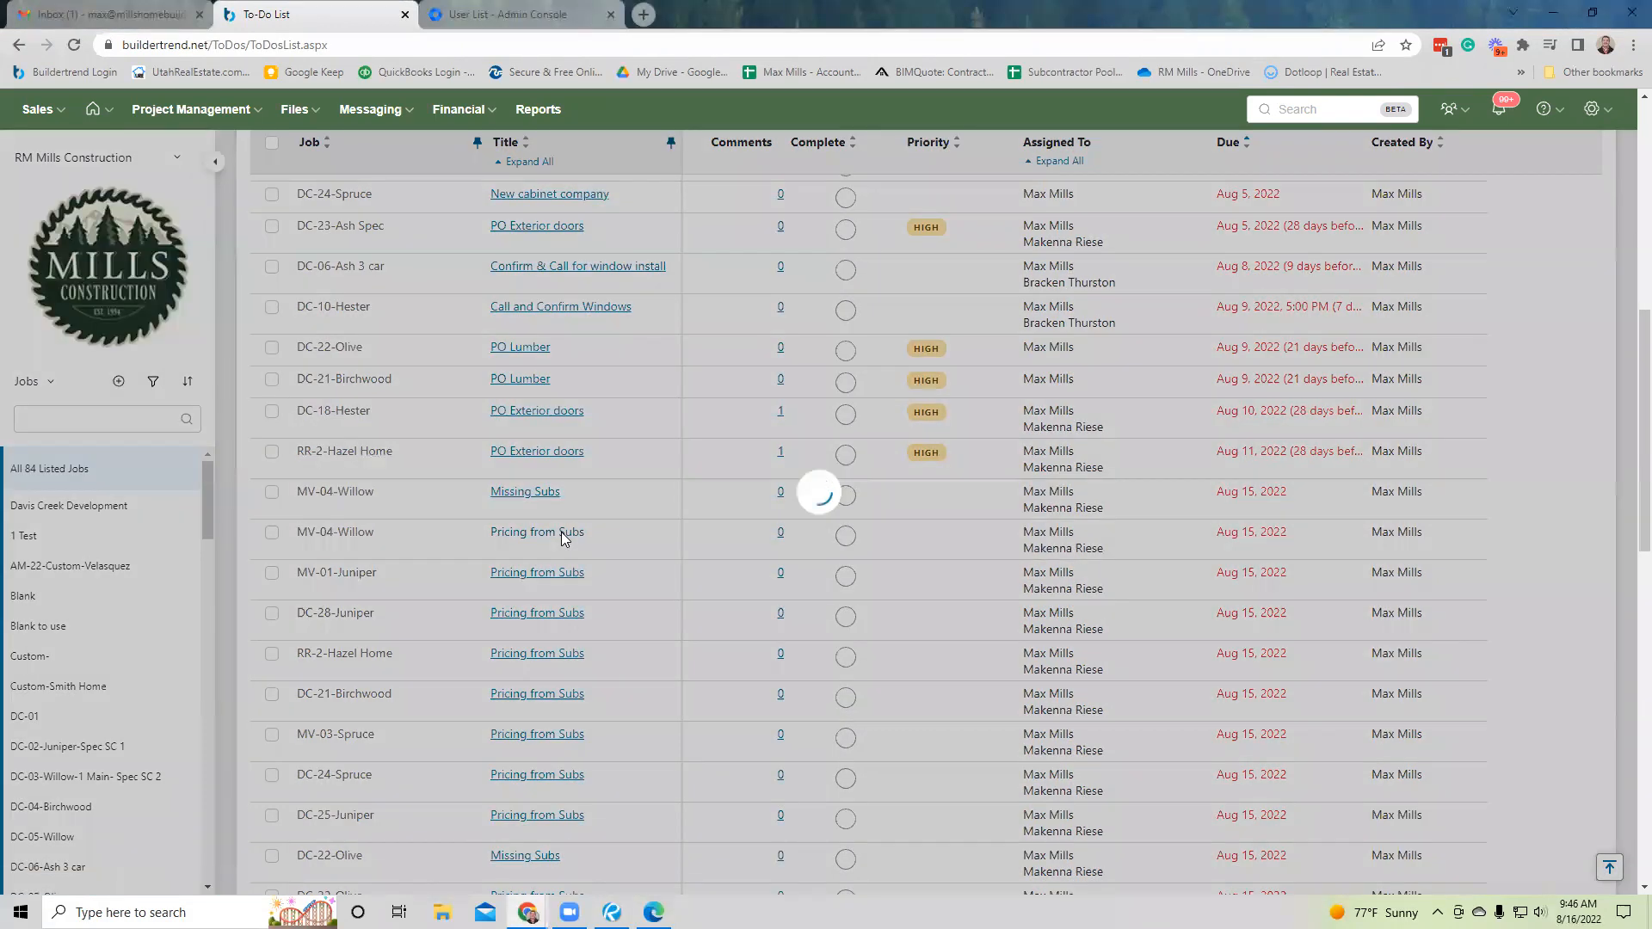
scroll(611, 516, down, 9)
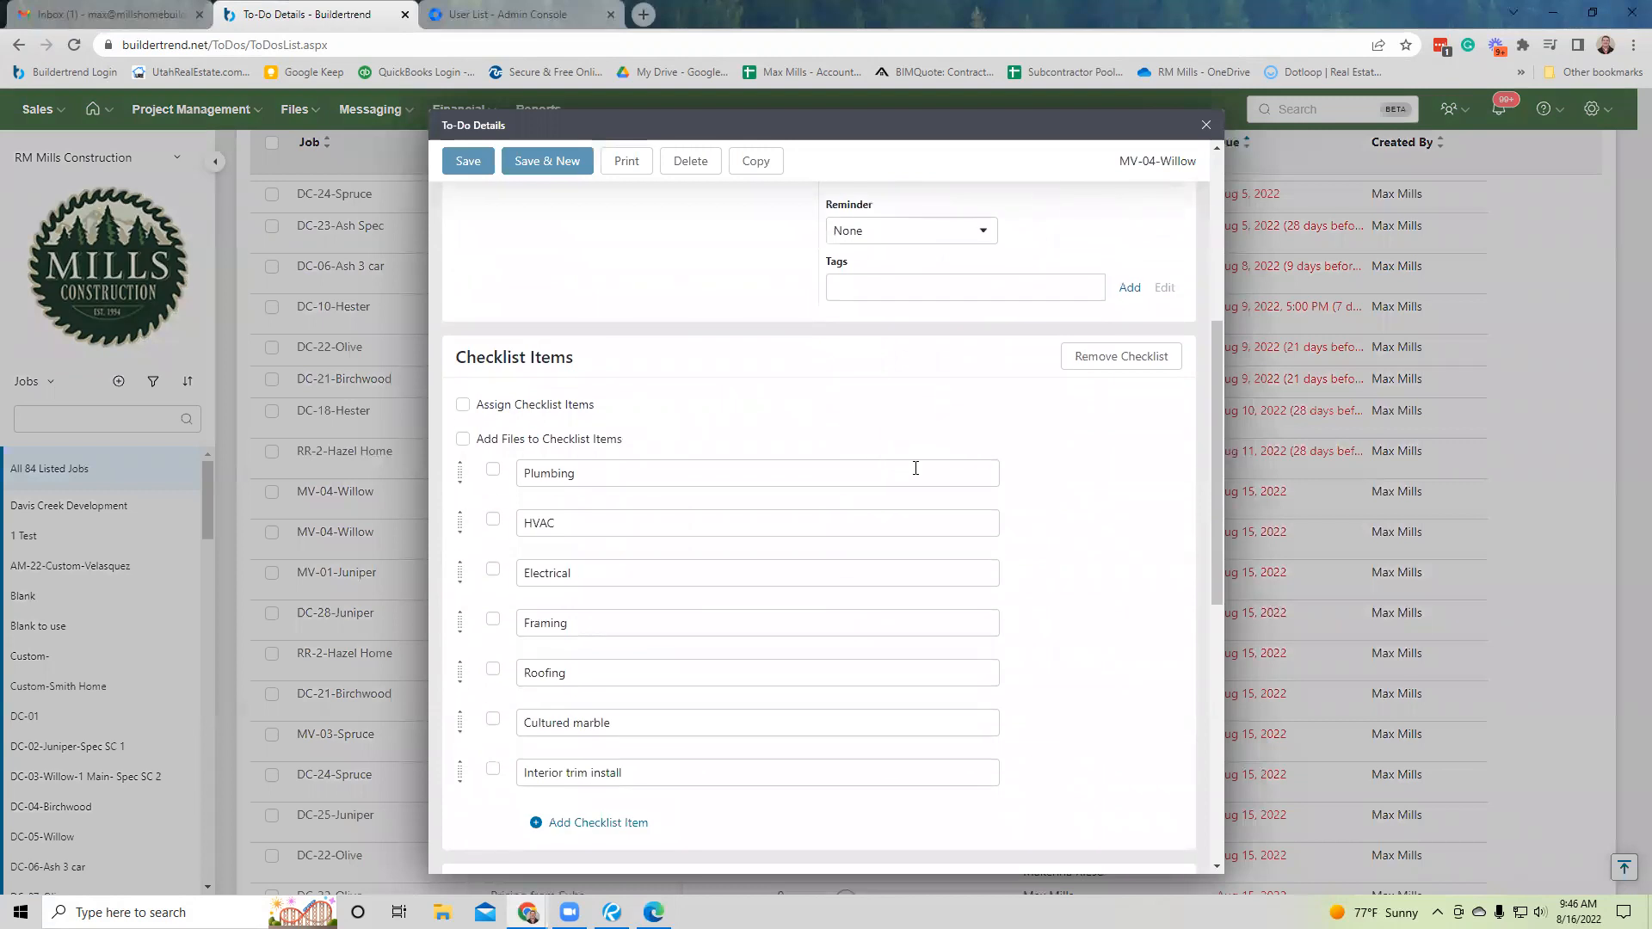
scroll(994, 476, up, 4)
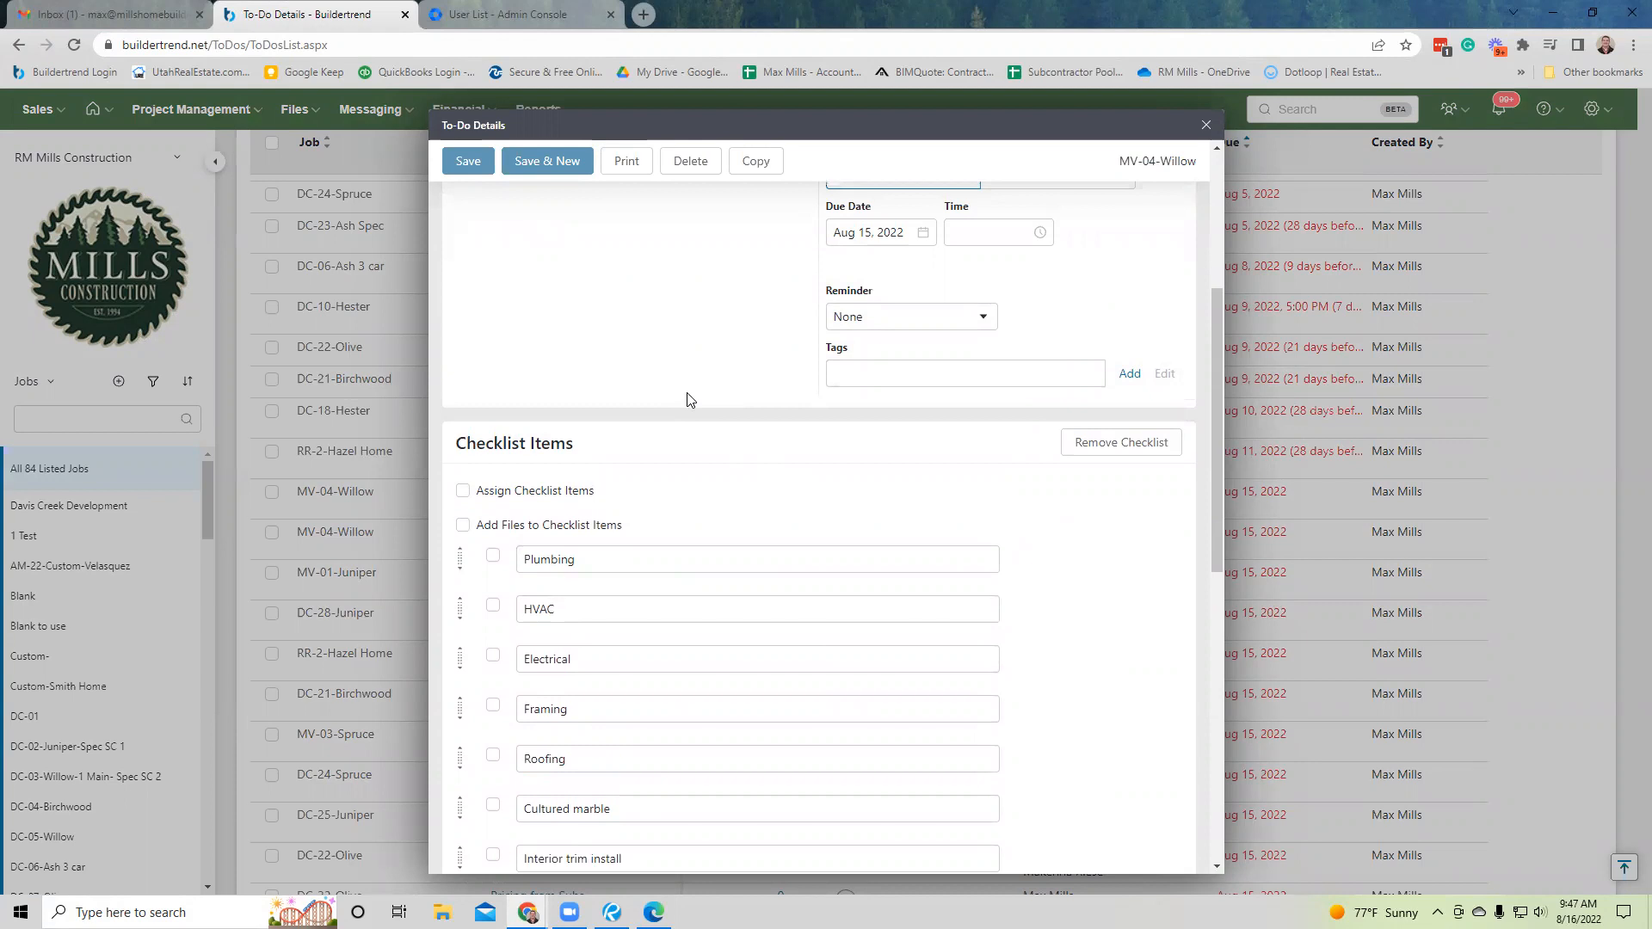
scroll(687, 399, up, 4)
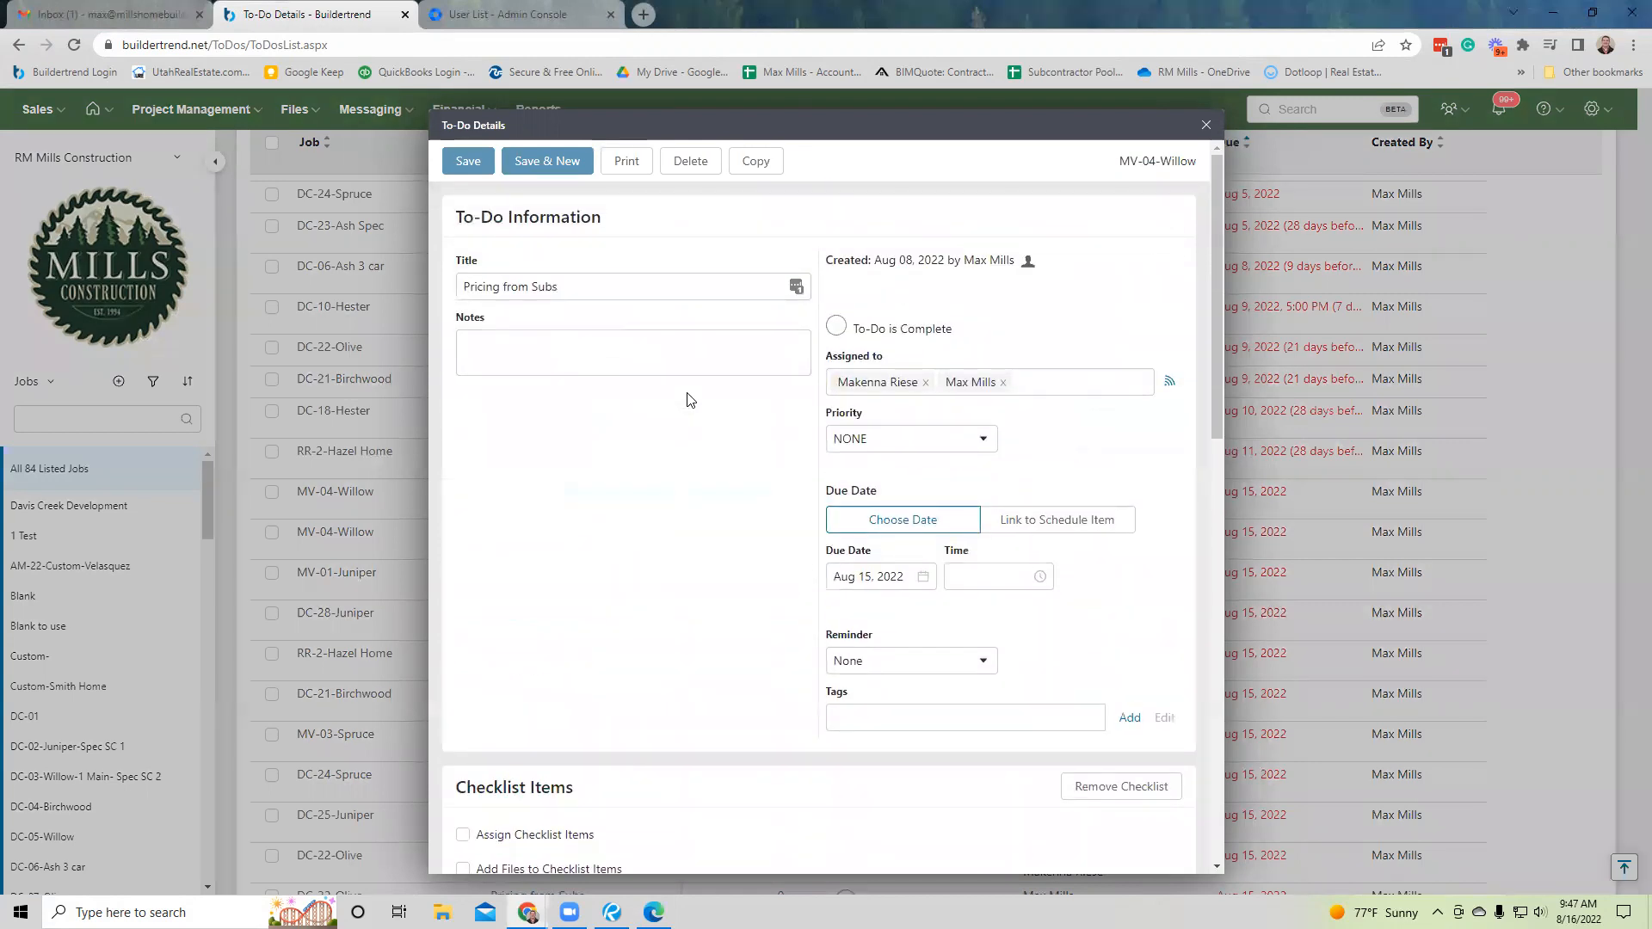
scroll(686, 400, down, 6)
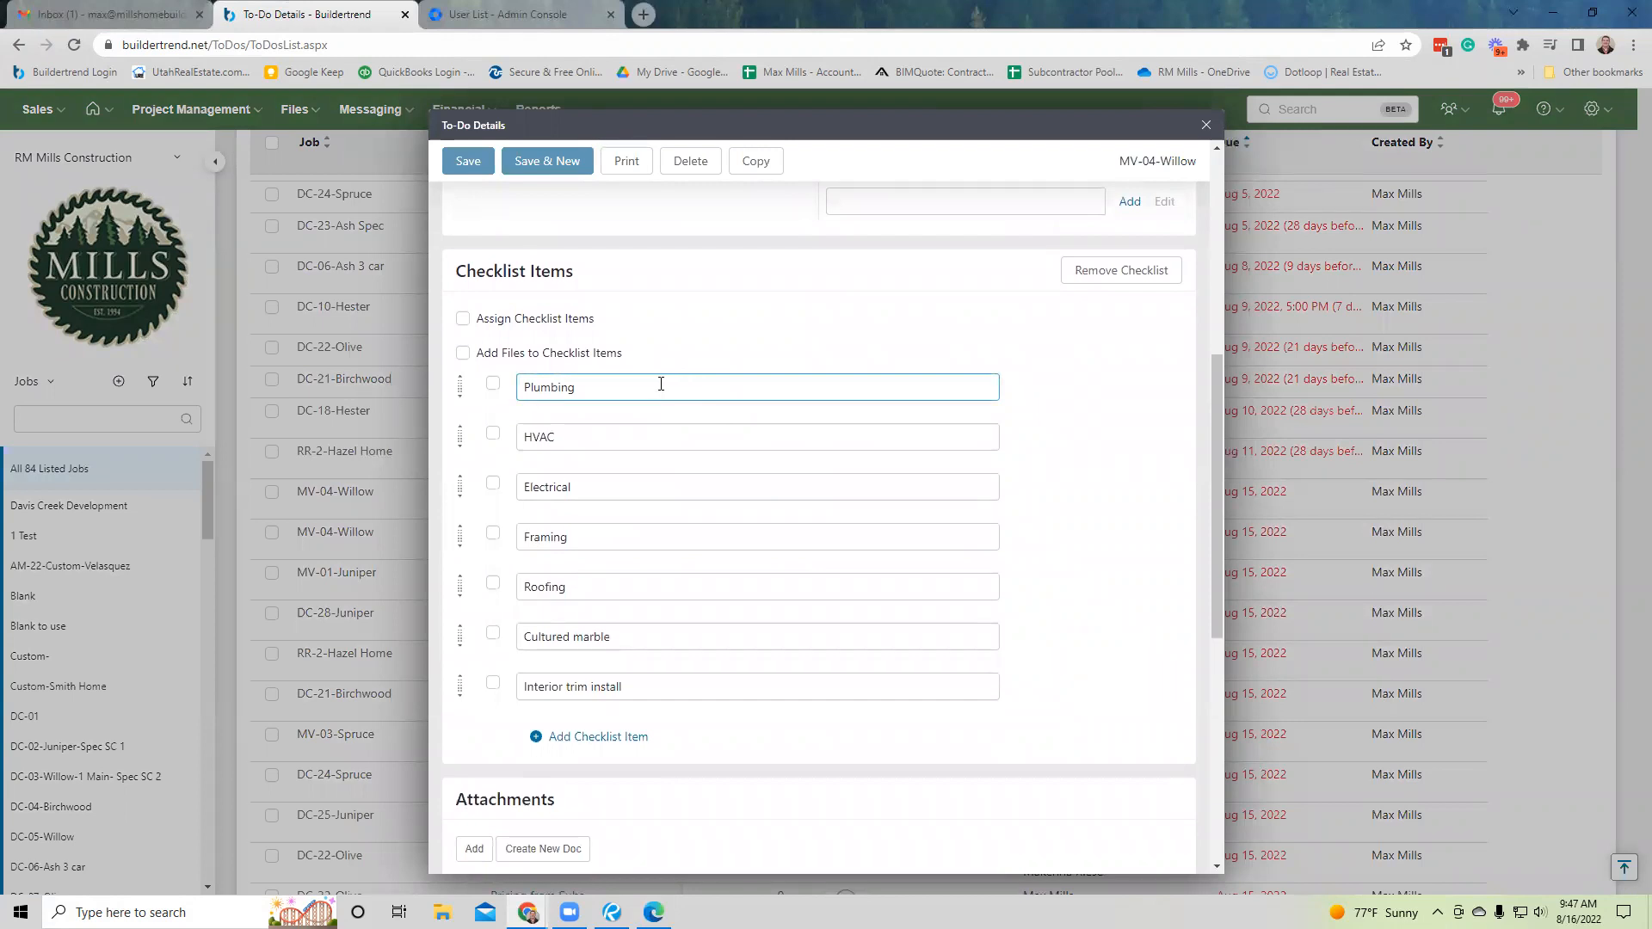
click(1206, 125)
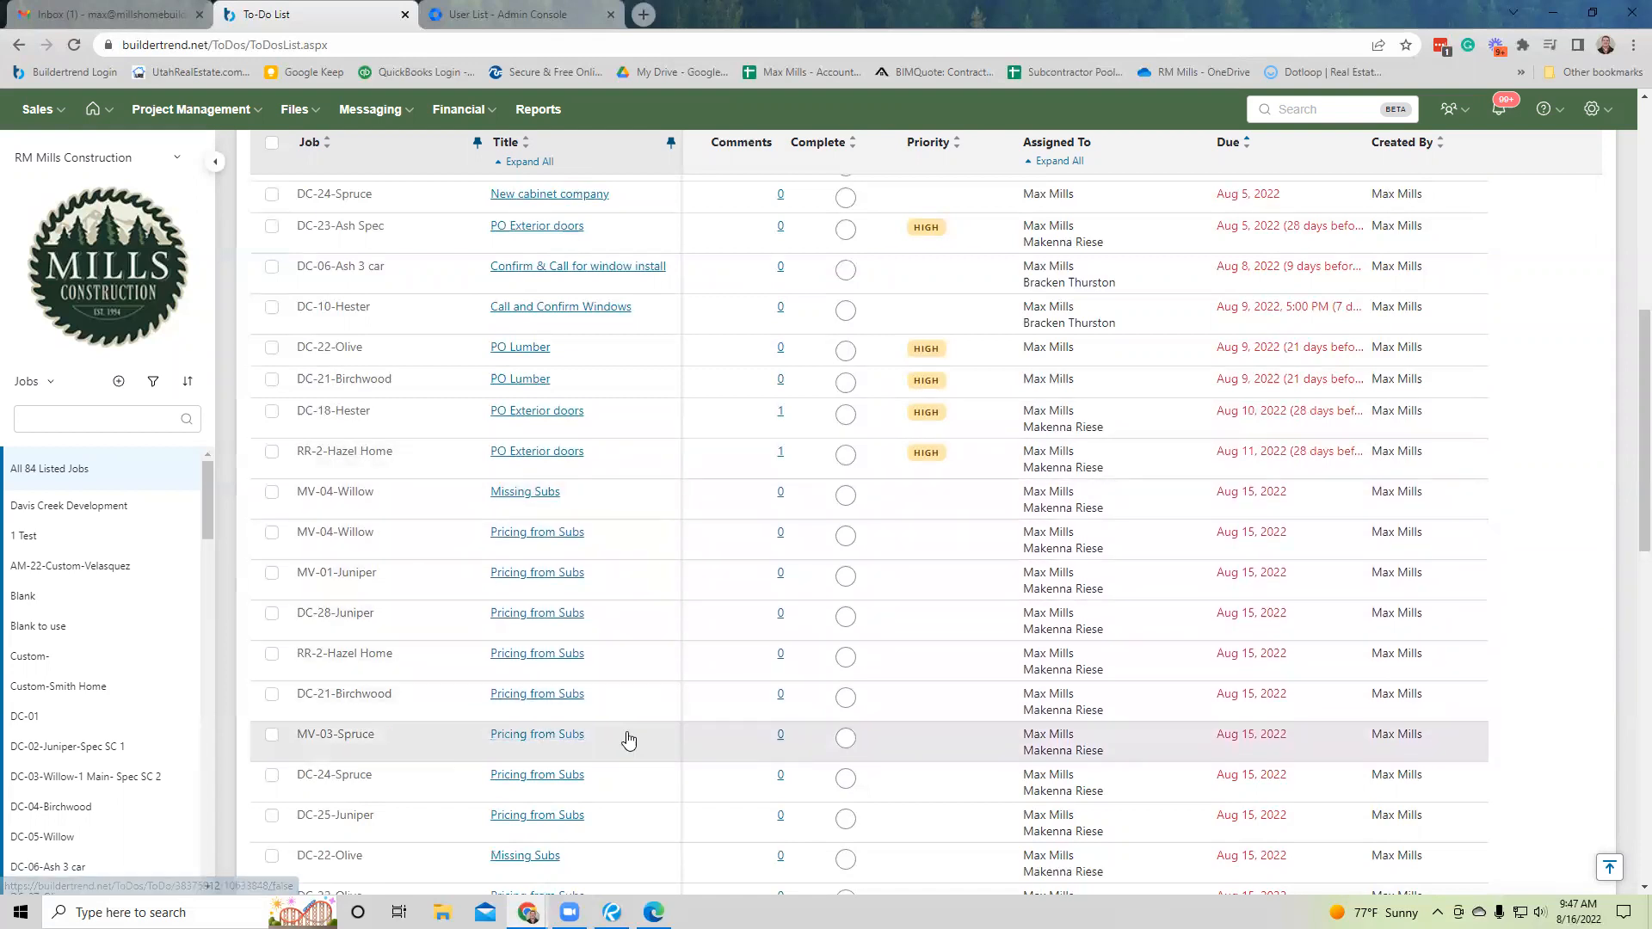
Open the Pricing from Subs to-do of the MV-01-Juniper job, review its checklist items, and close it.
click(533, 579)
scroll(610, 574, down, 3)
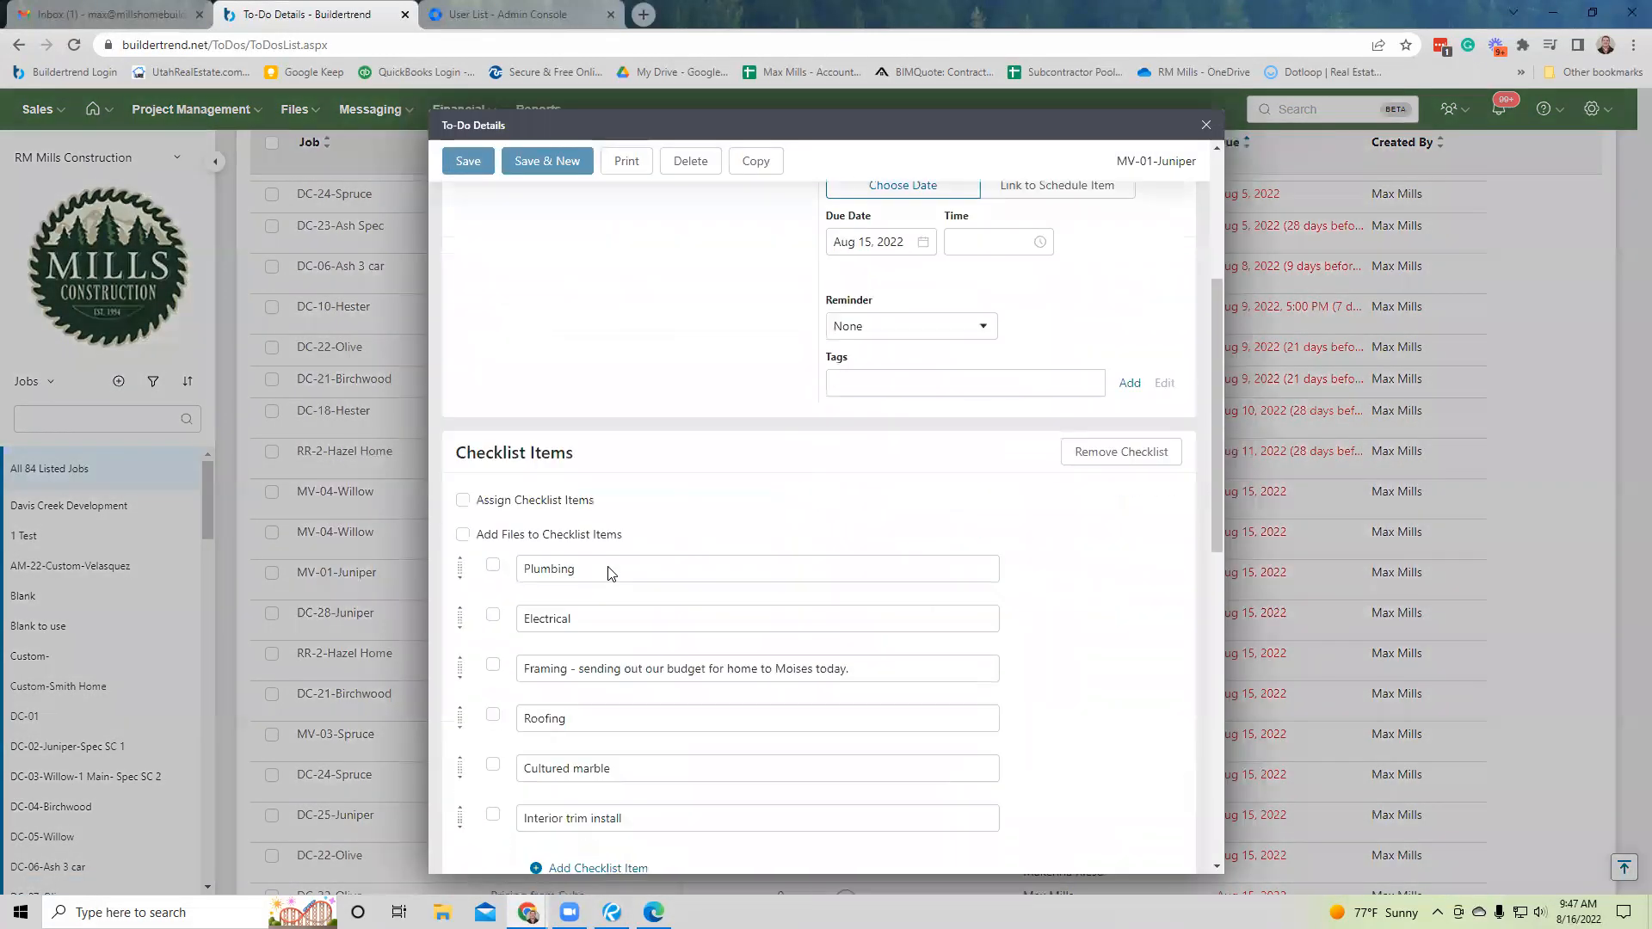
scroll(610, 574, down, 2)
click(596, 489)
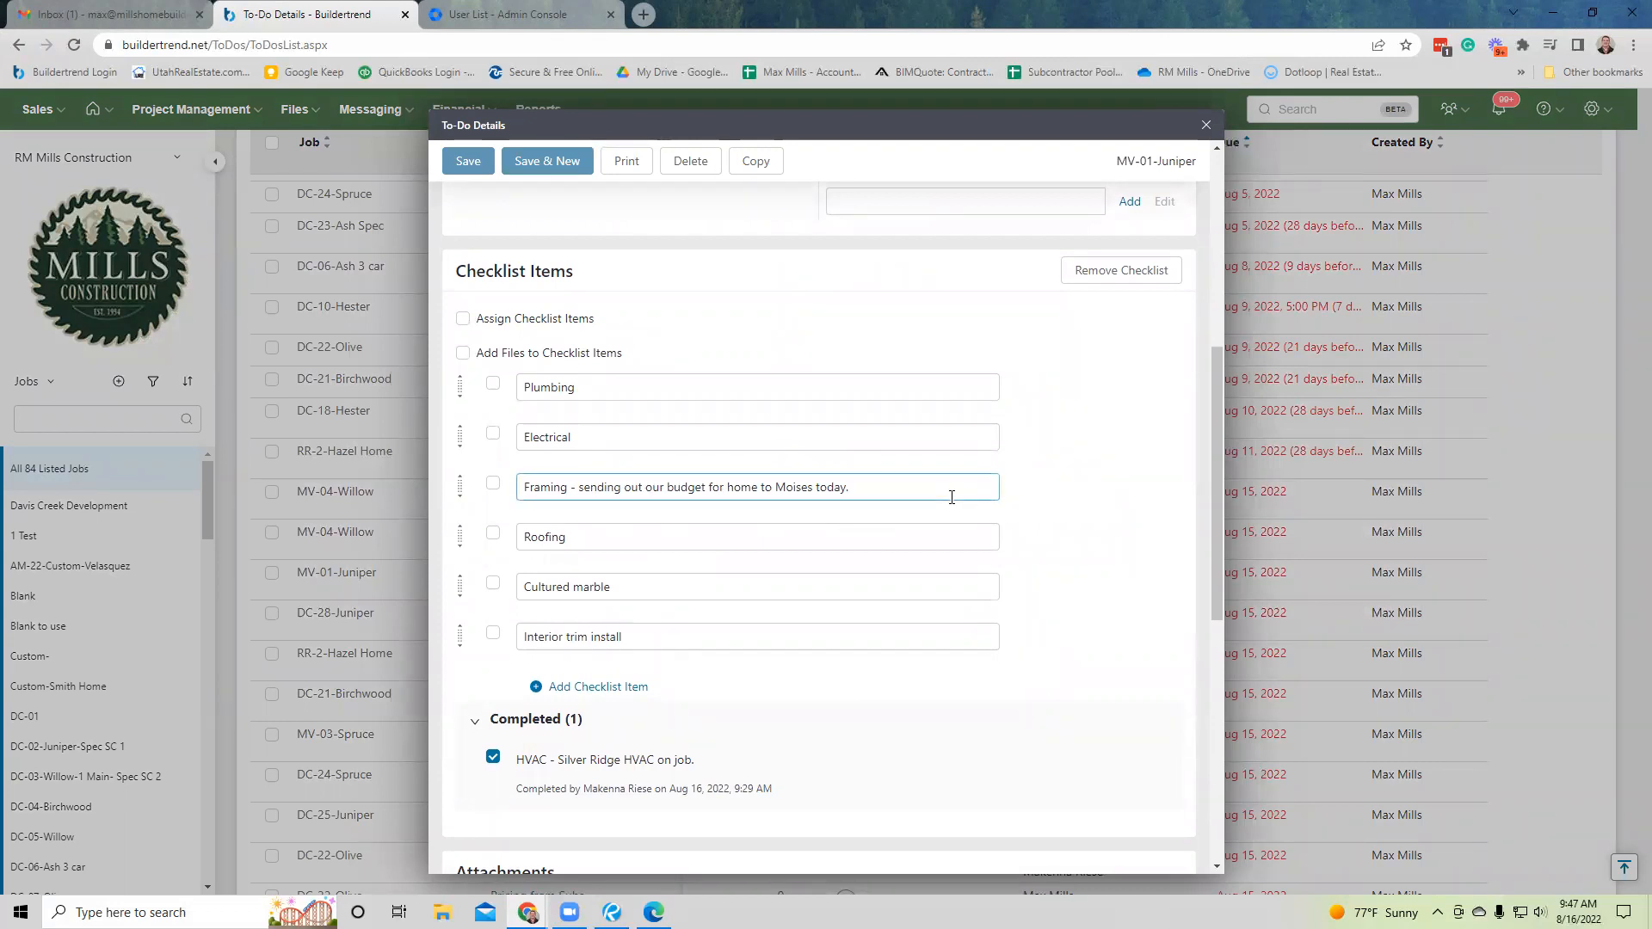
scroll(1096, 520, down, 3)
scroll(1095, 519, up, 6)
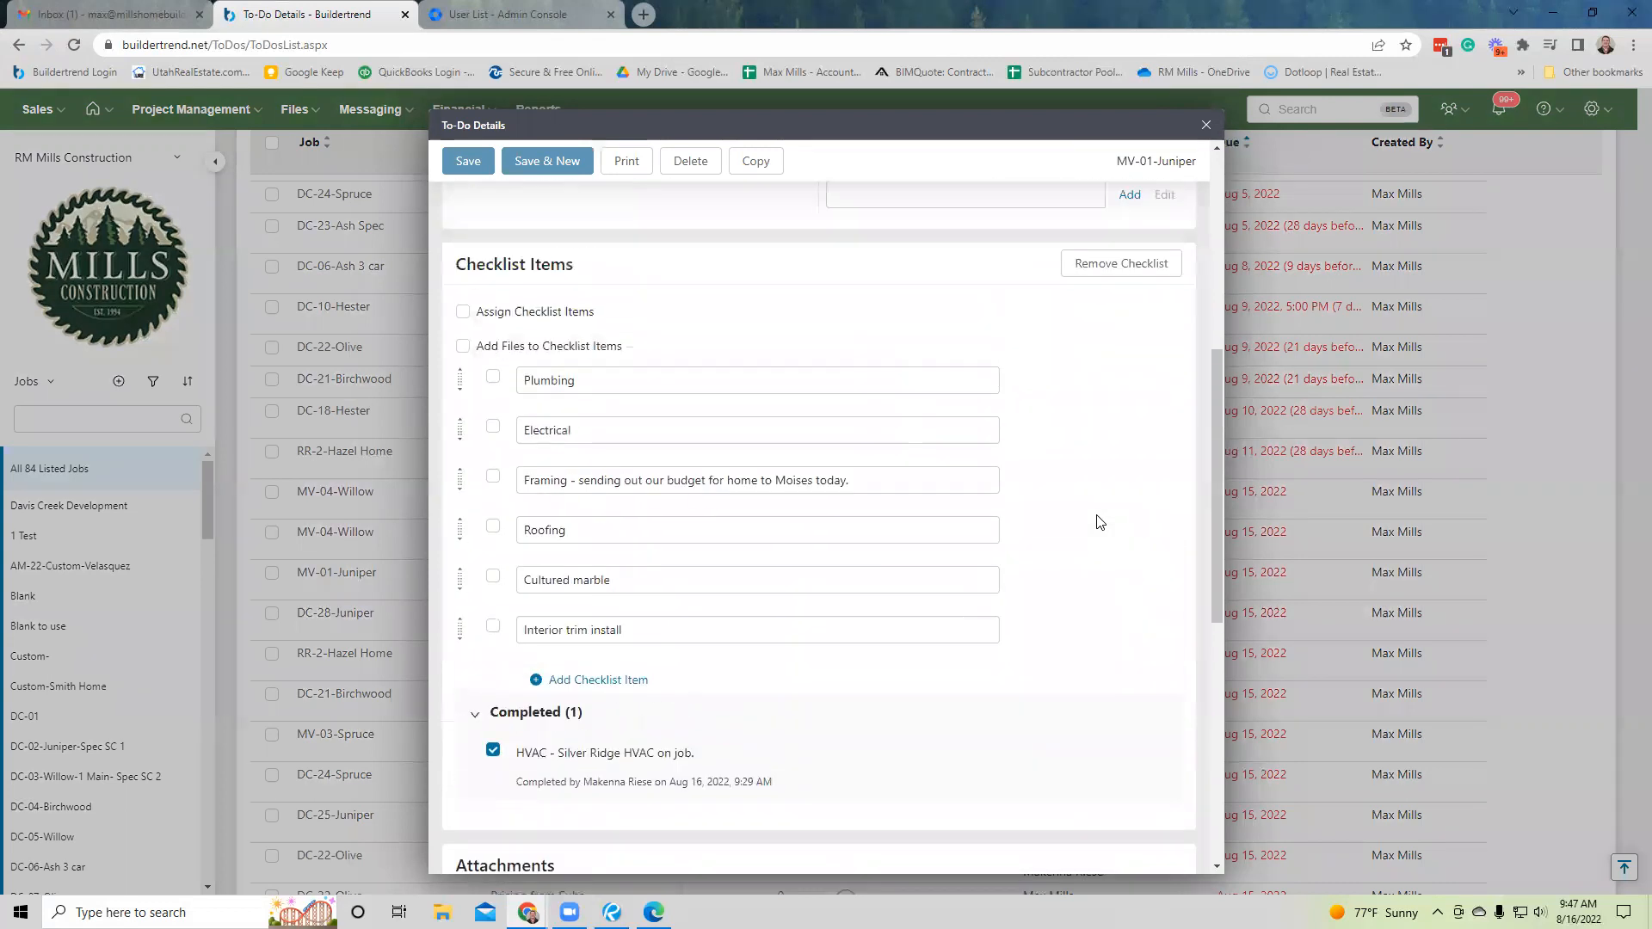
click(1204, 127)
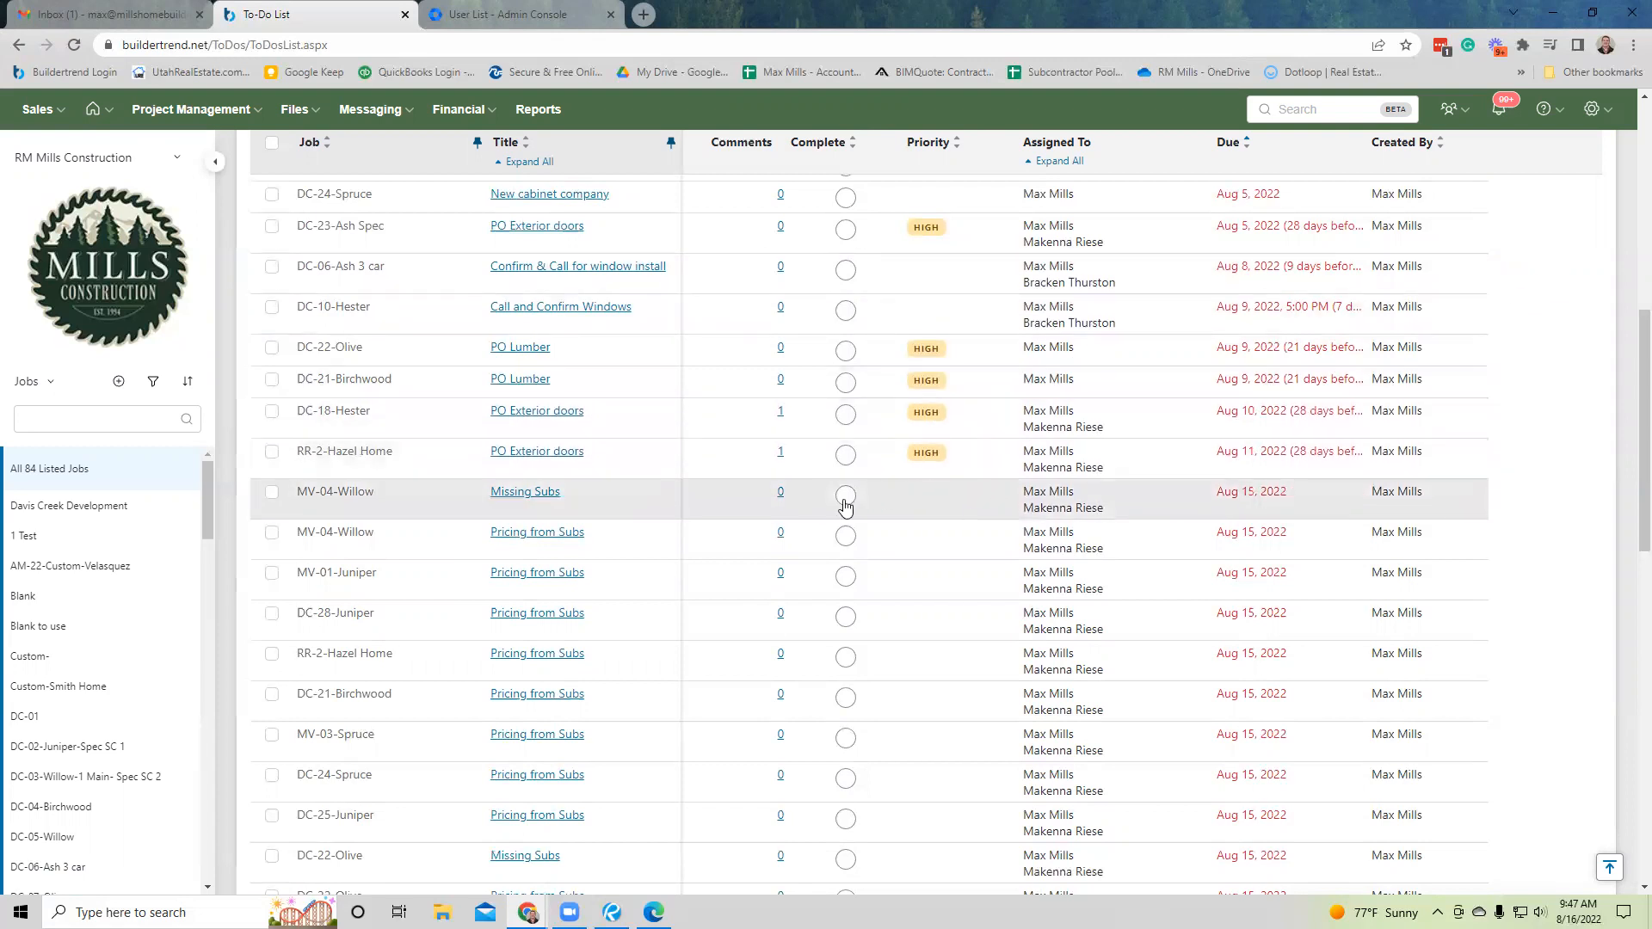
Look through the overdue and upcoming to-dos of all listed jobs, comparing their titles, priorities and due dates.
scroll(716, 505, down, 1)
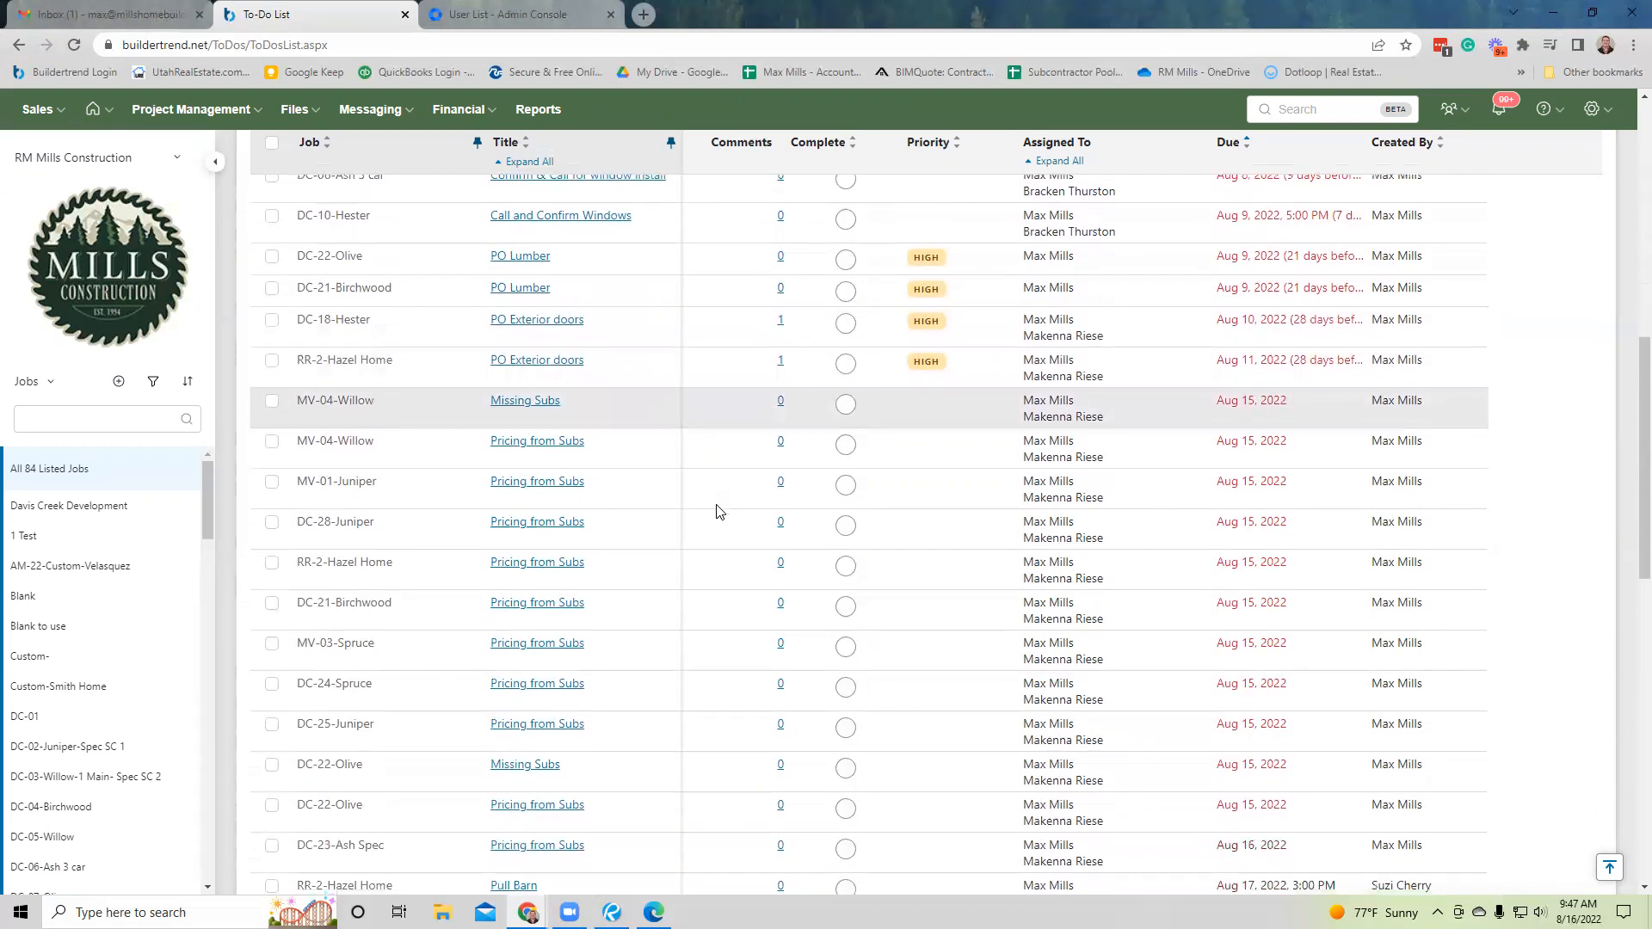
scroll(716, 511, down, 1)
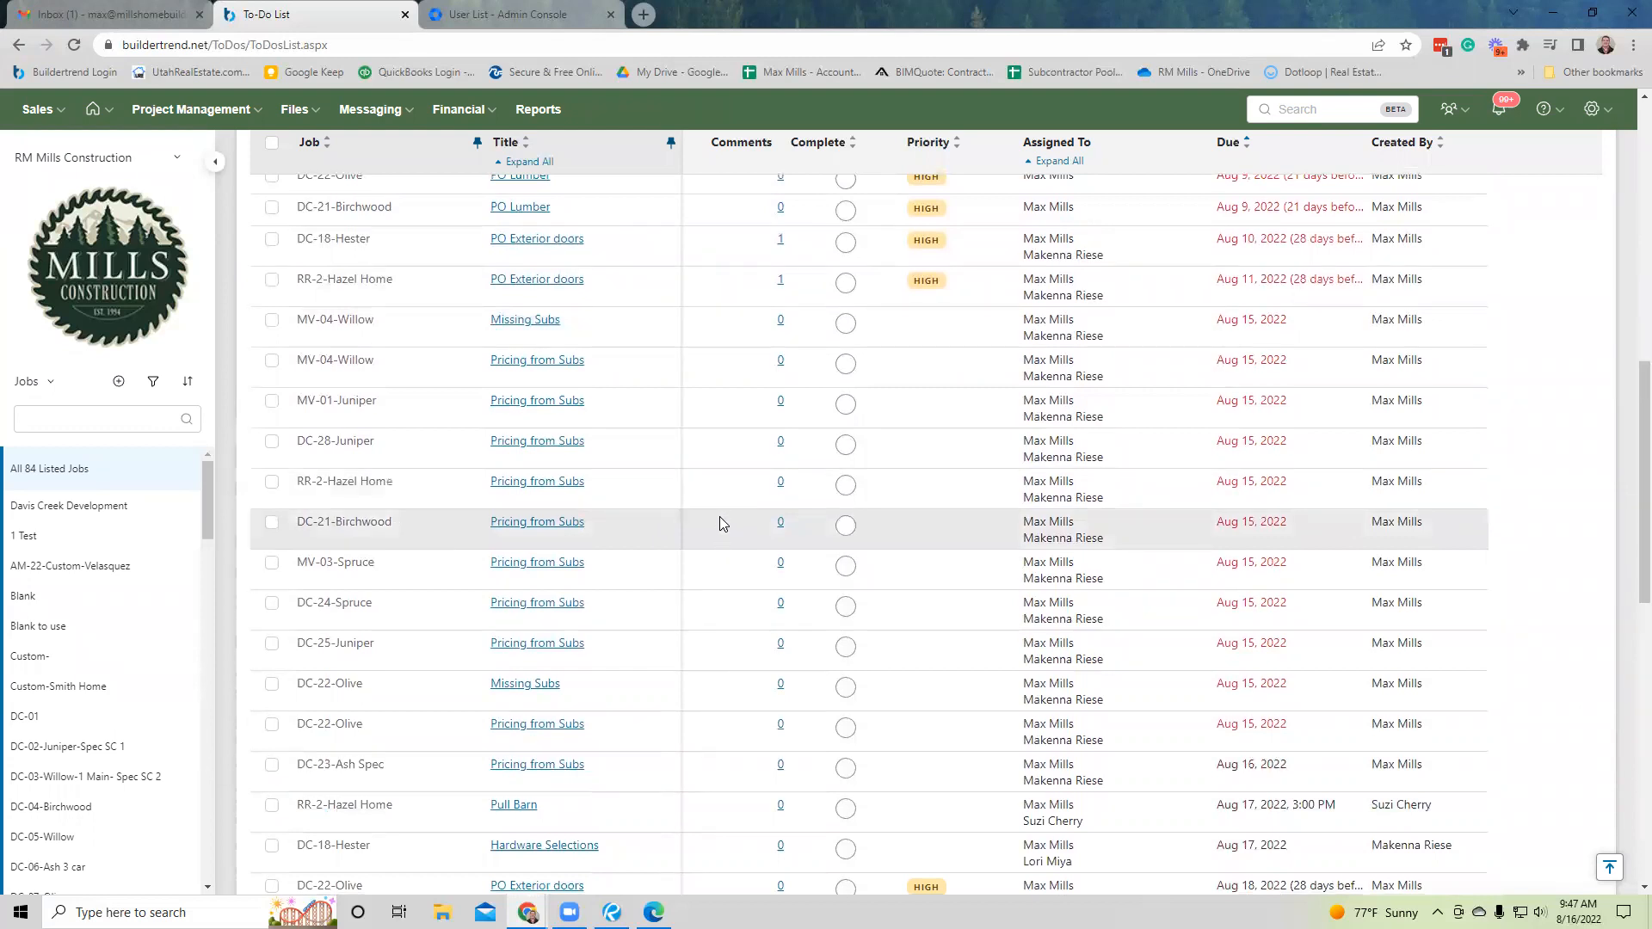
scroll(722, 515, down, 2)
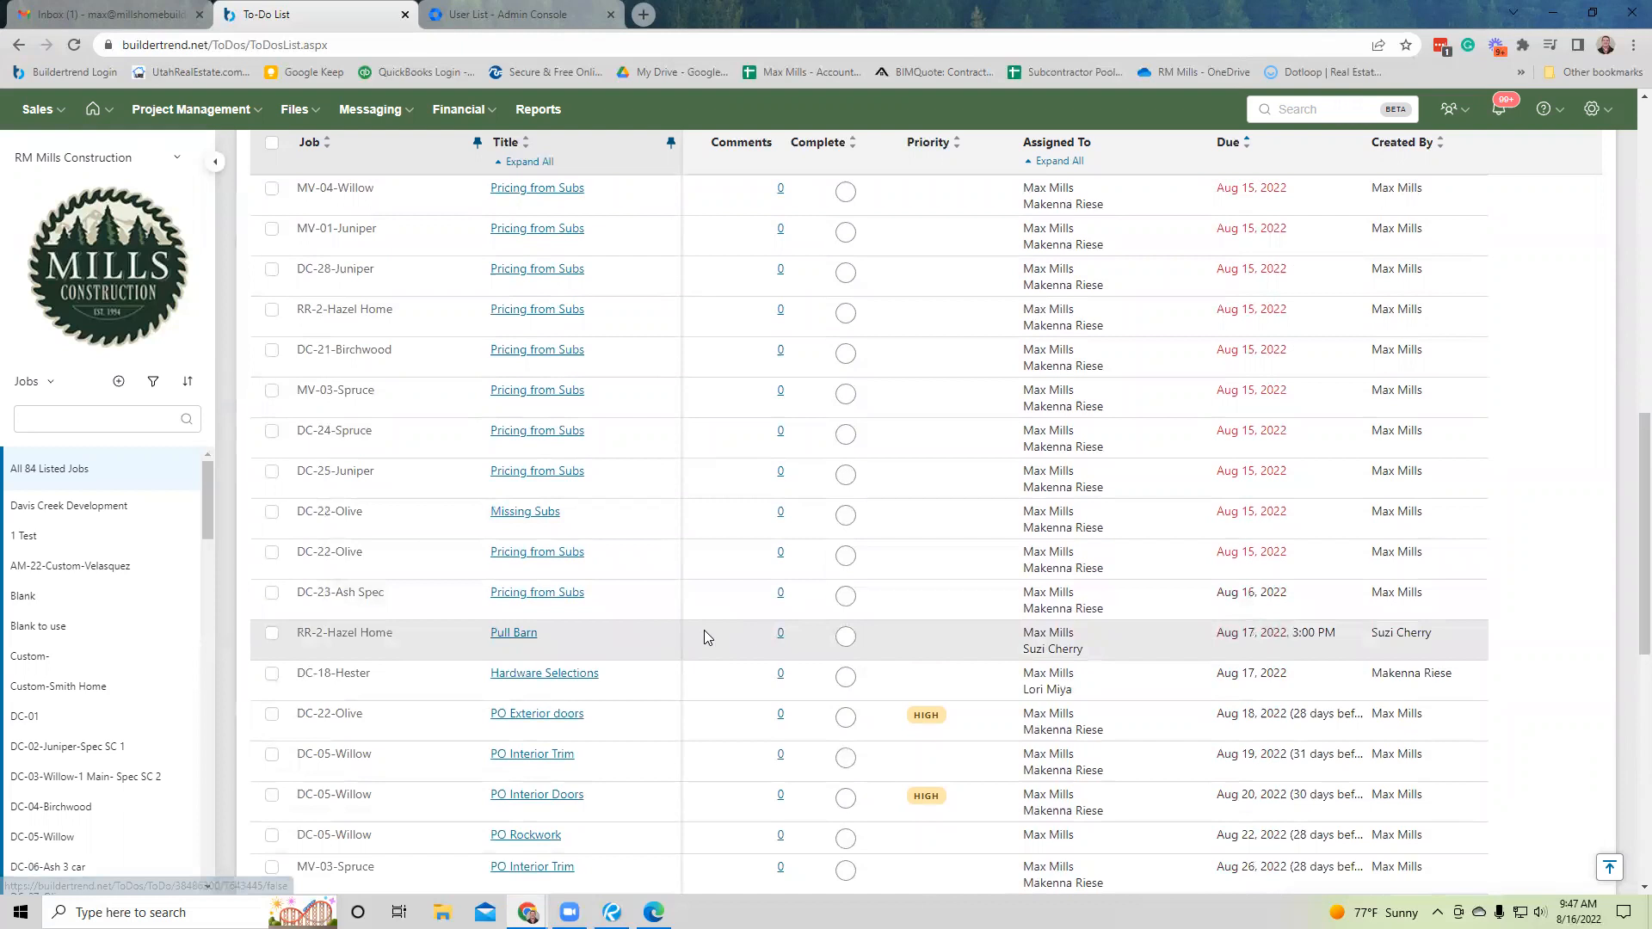
scroll(732, 646, down, 1)
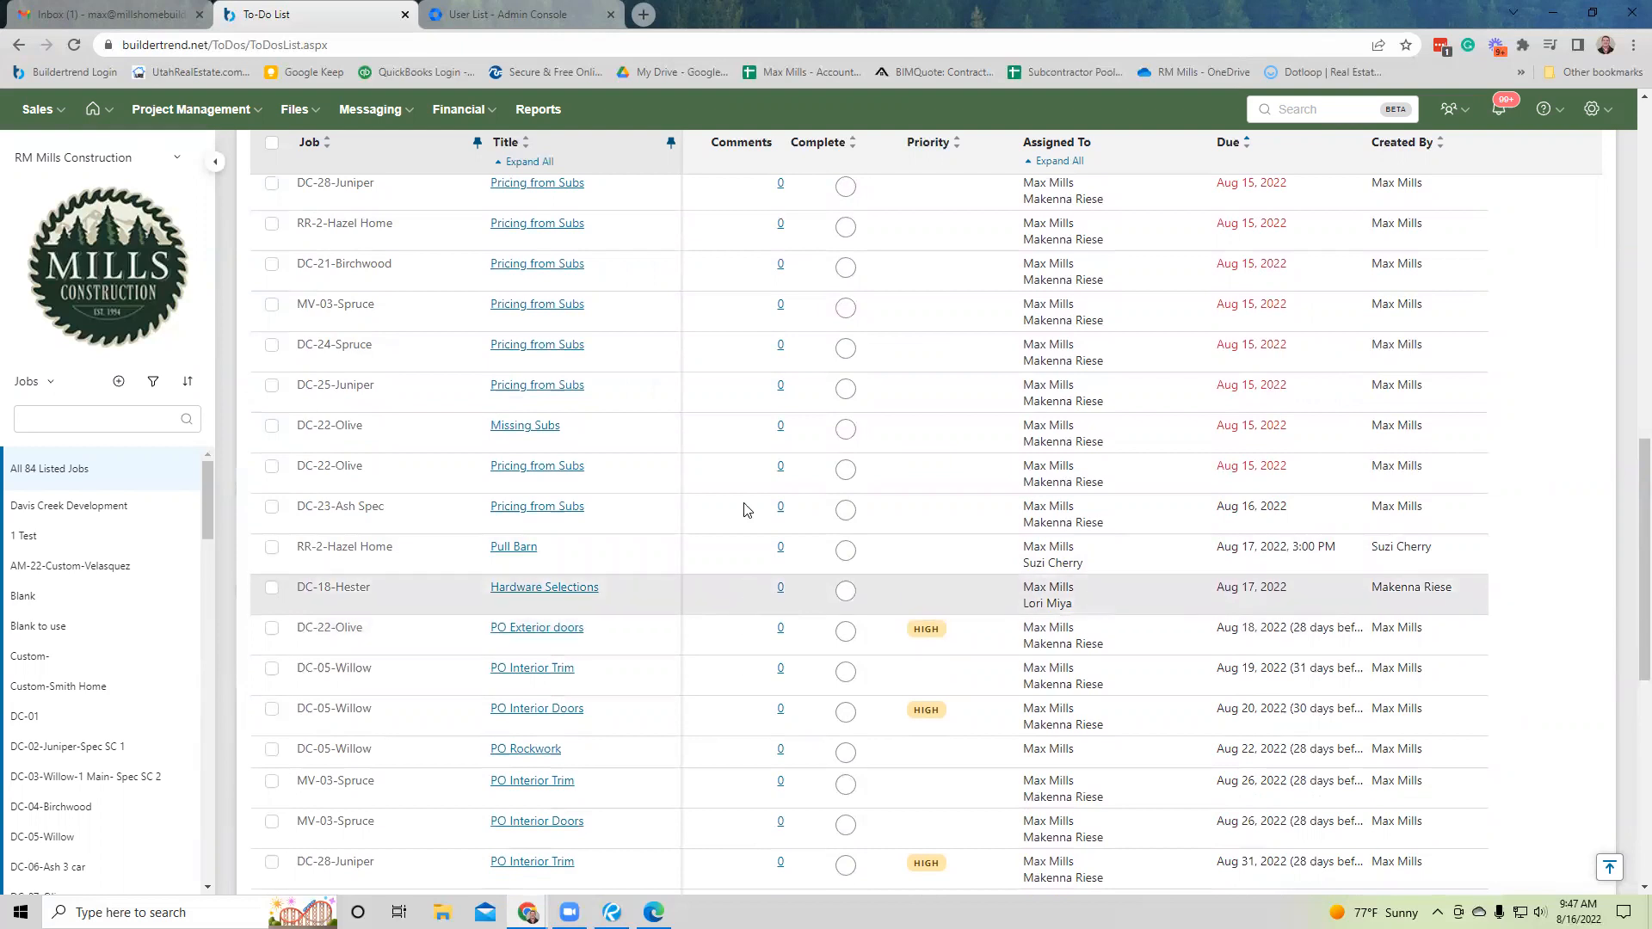
scroll(661, 391, up, 2)
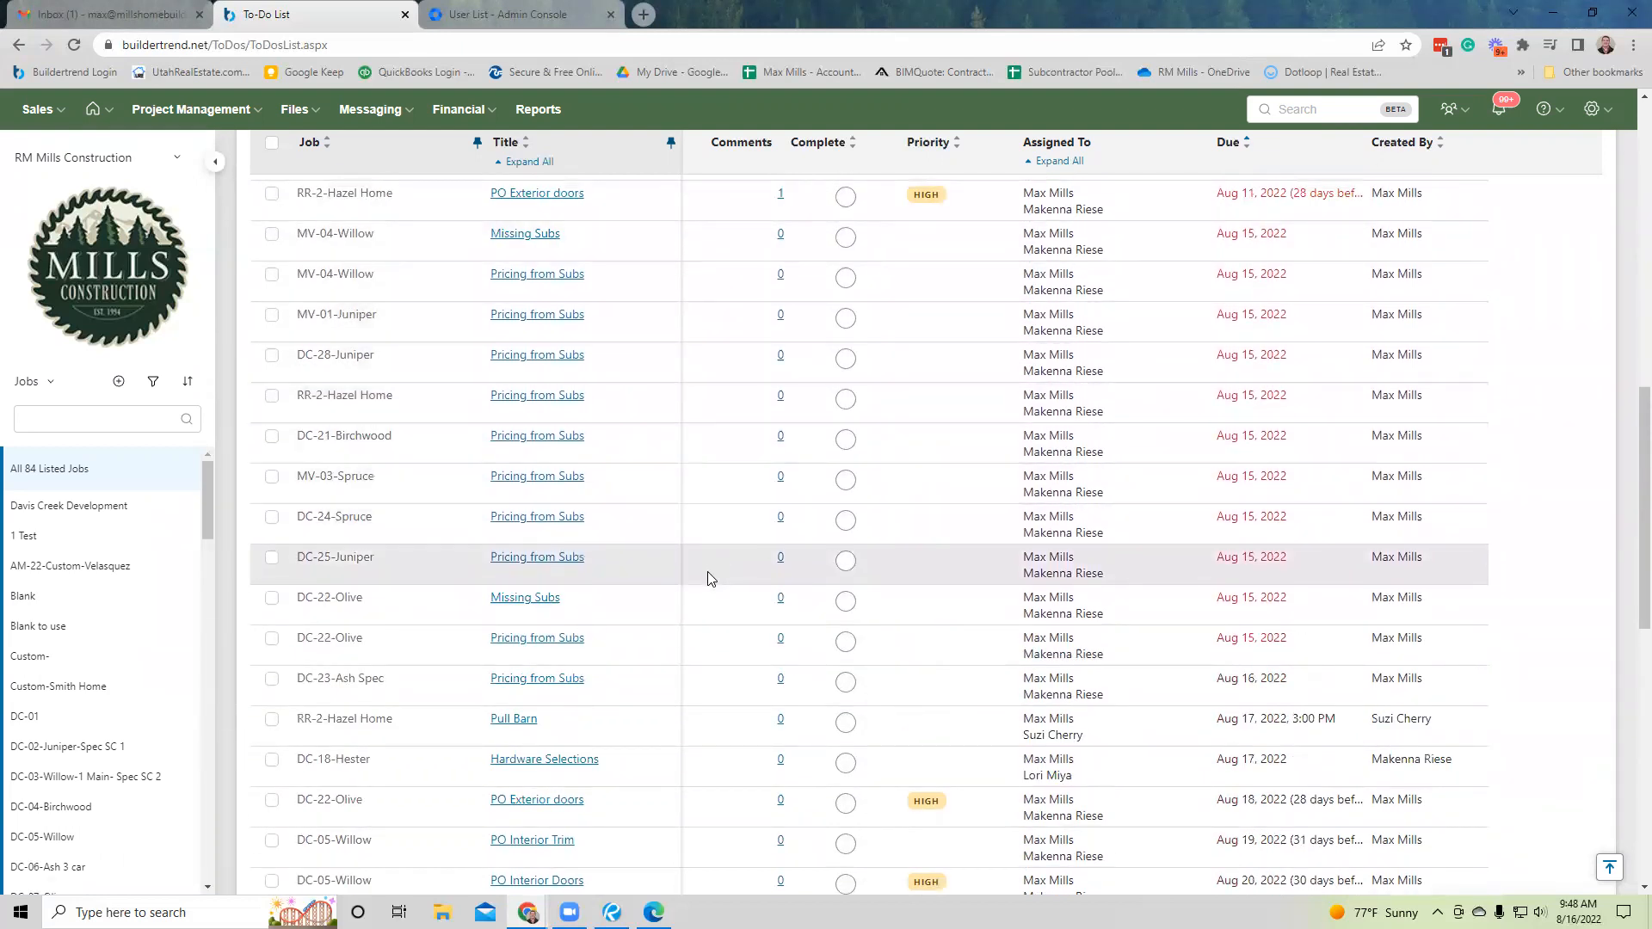
scroll(716, 746, down, 1)
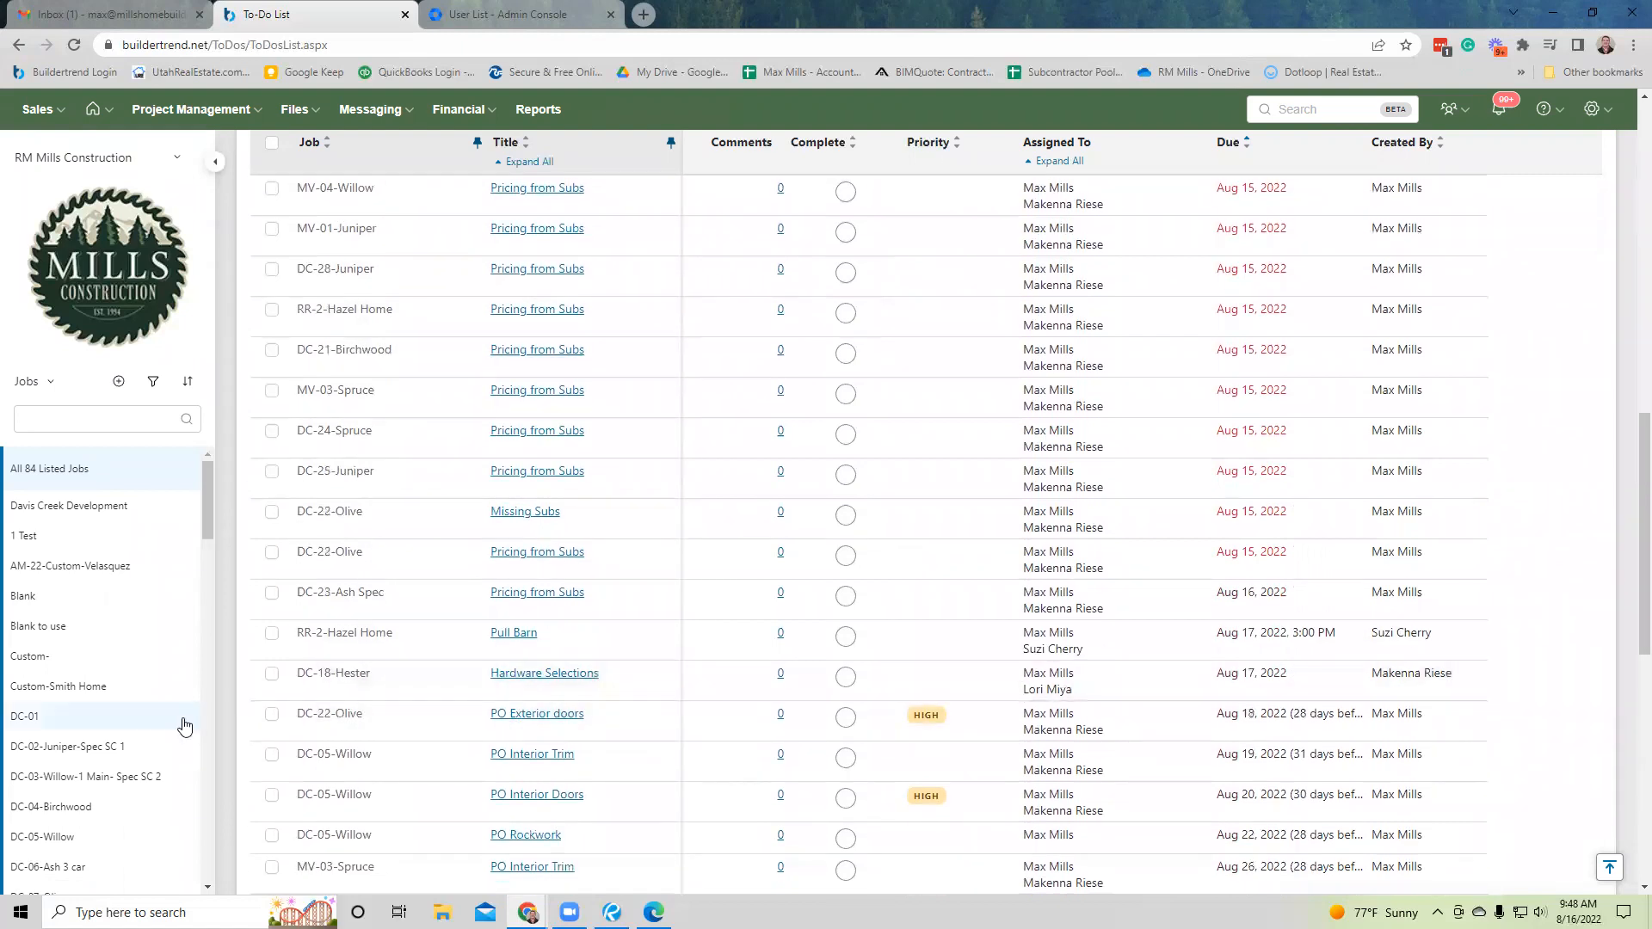
scroll(181, 723, down, 1)
scroll(181, 721, down, 4)
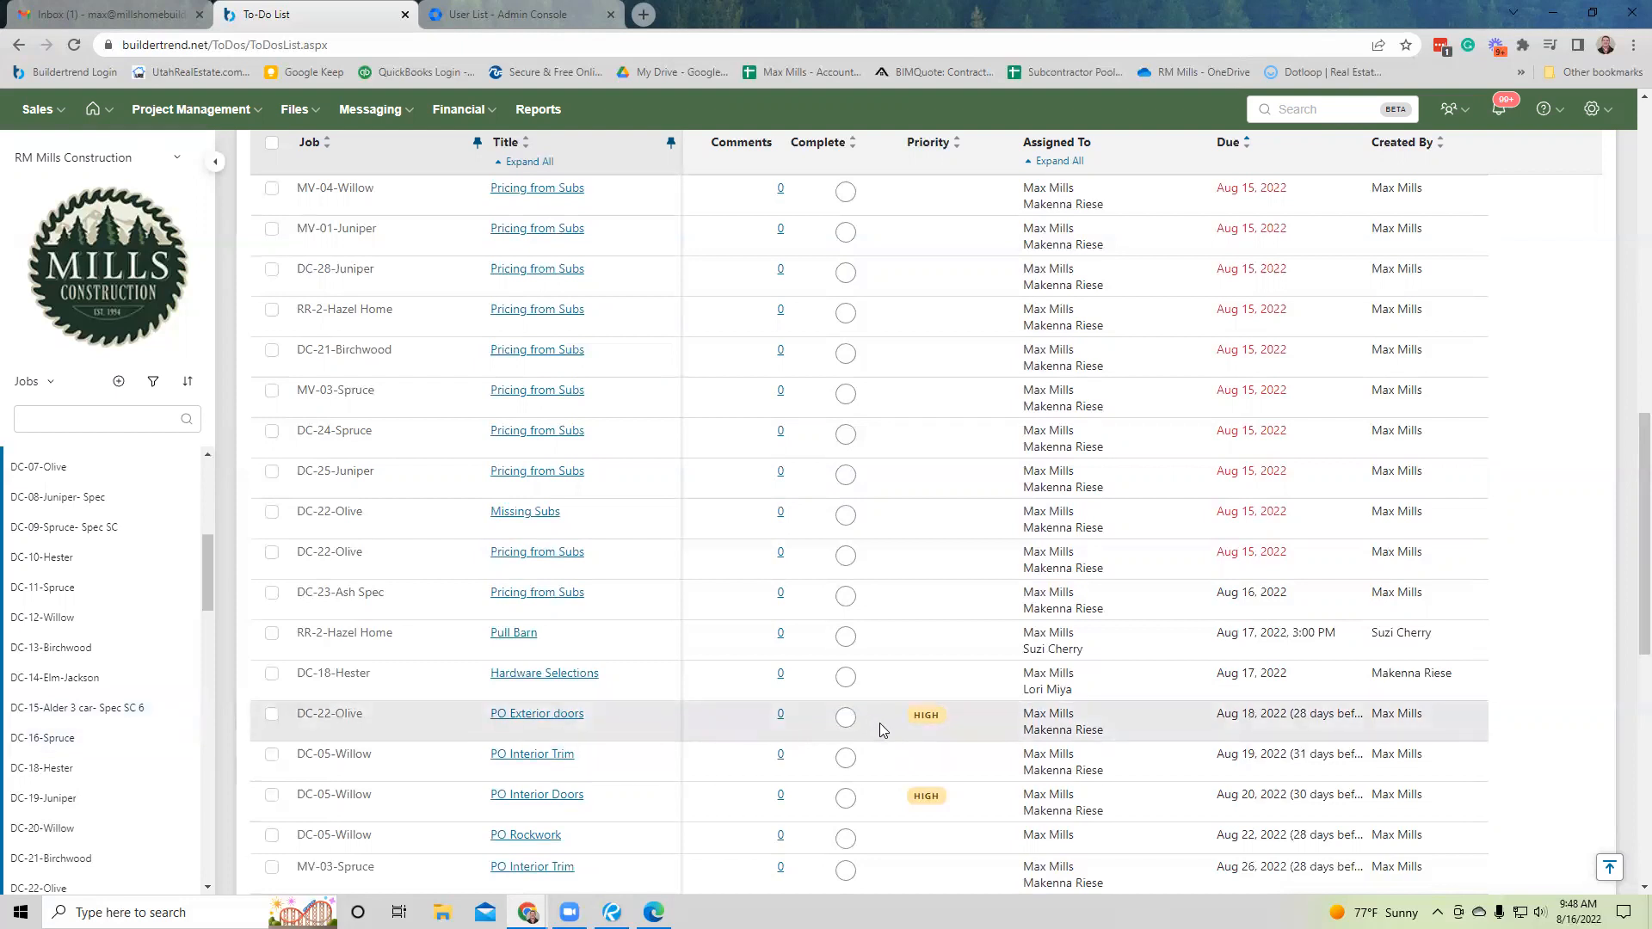
scroll(880, 723, up, 2)
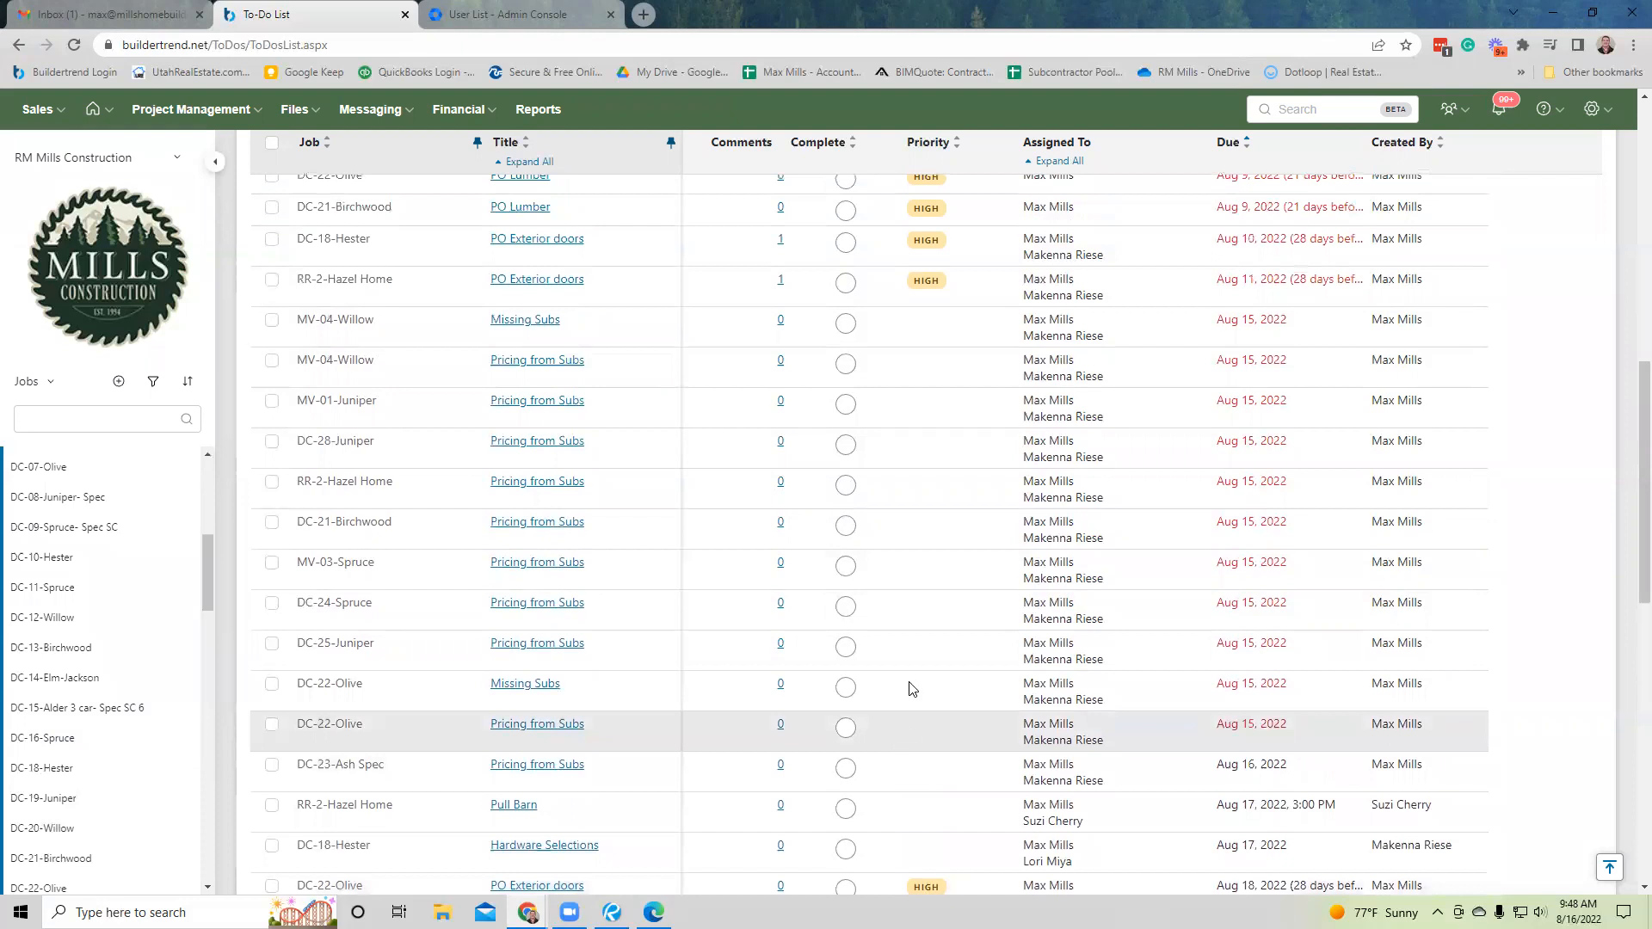
scroll(914, 671, down, 3)
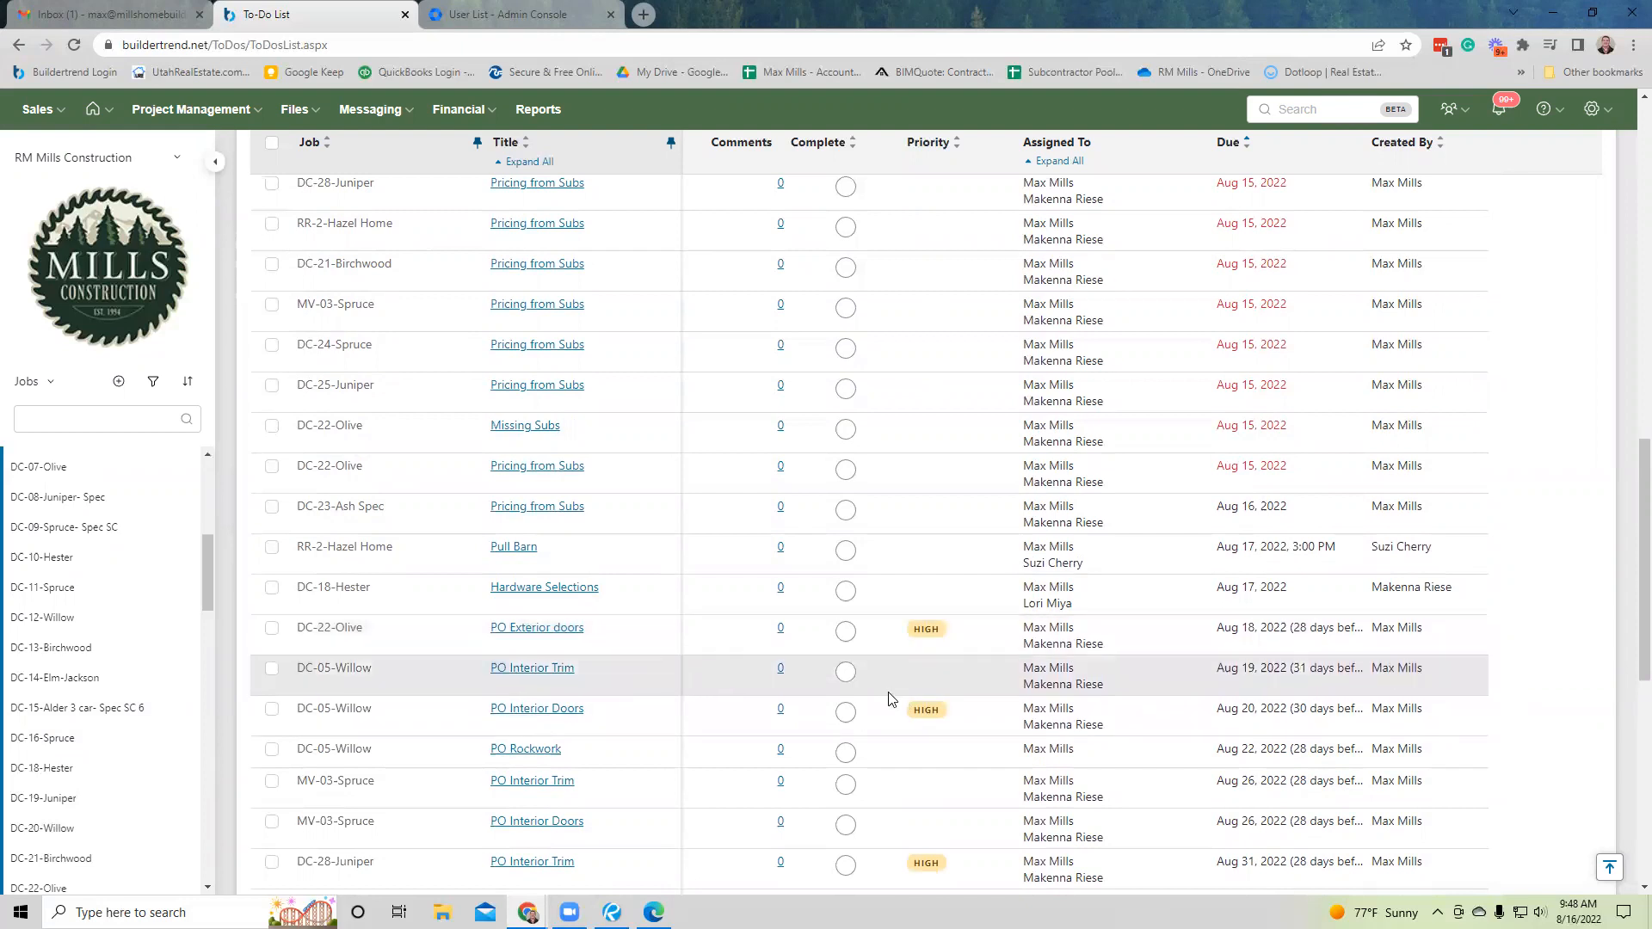
scroll(908, 690, down, 1)
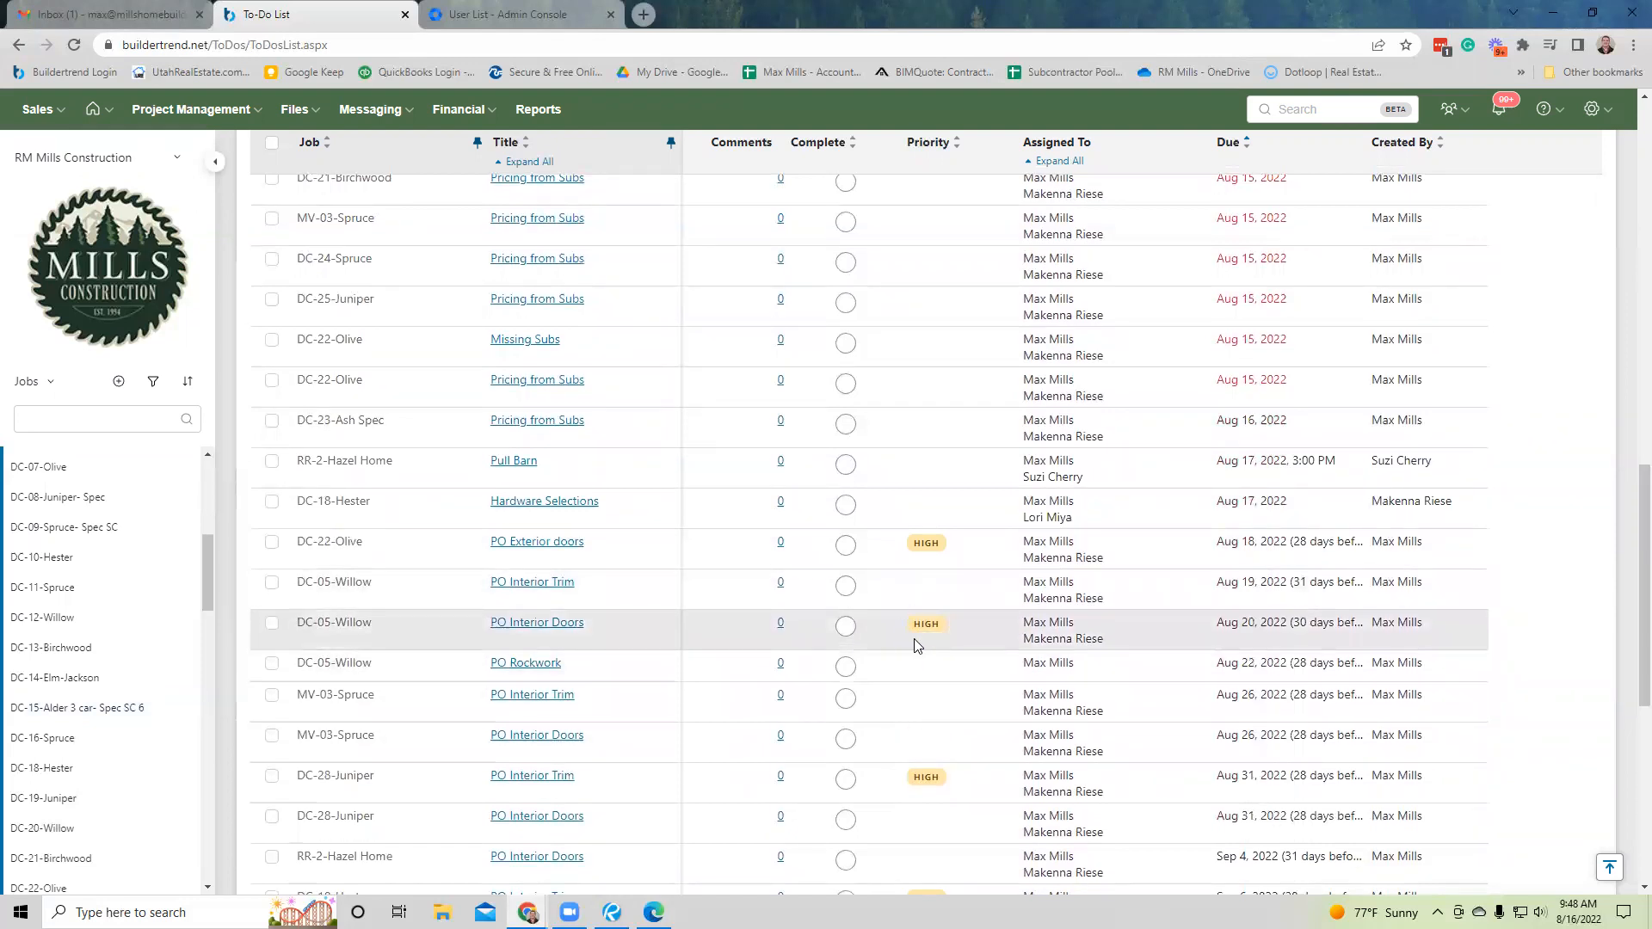
scroll(910, 628, up, 6)
scroll(904, 619, up, 7)
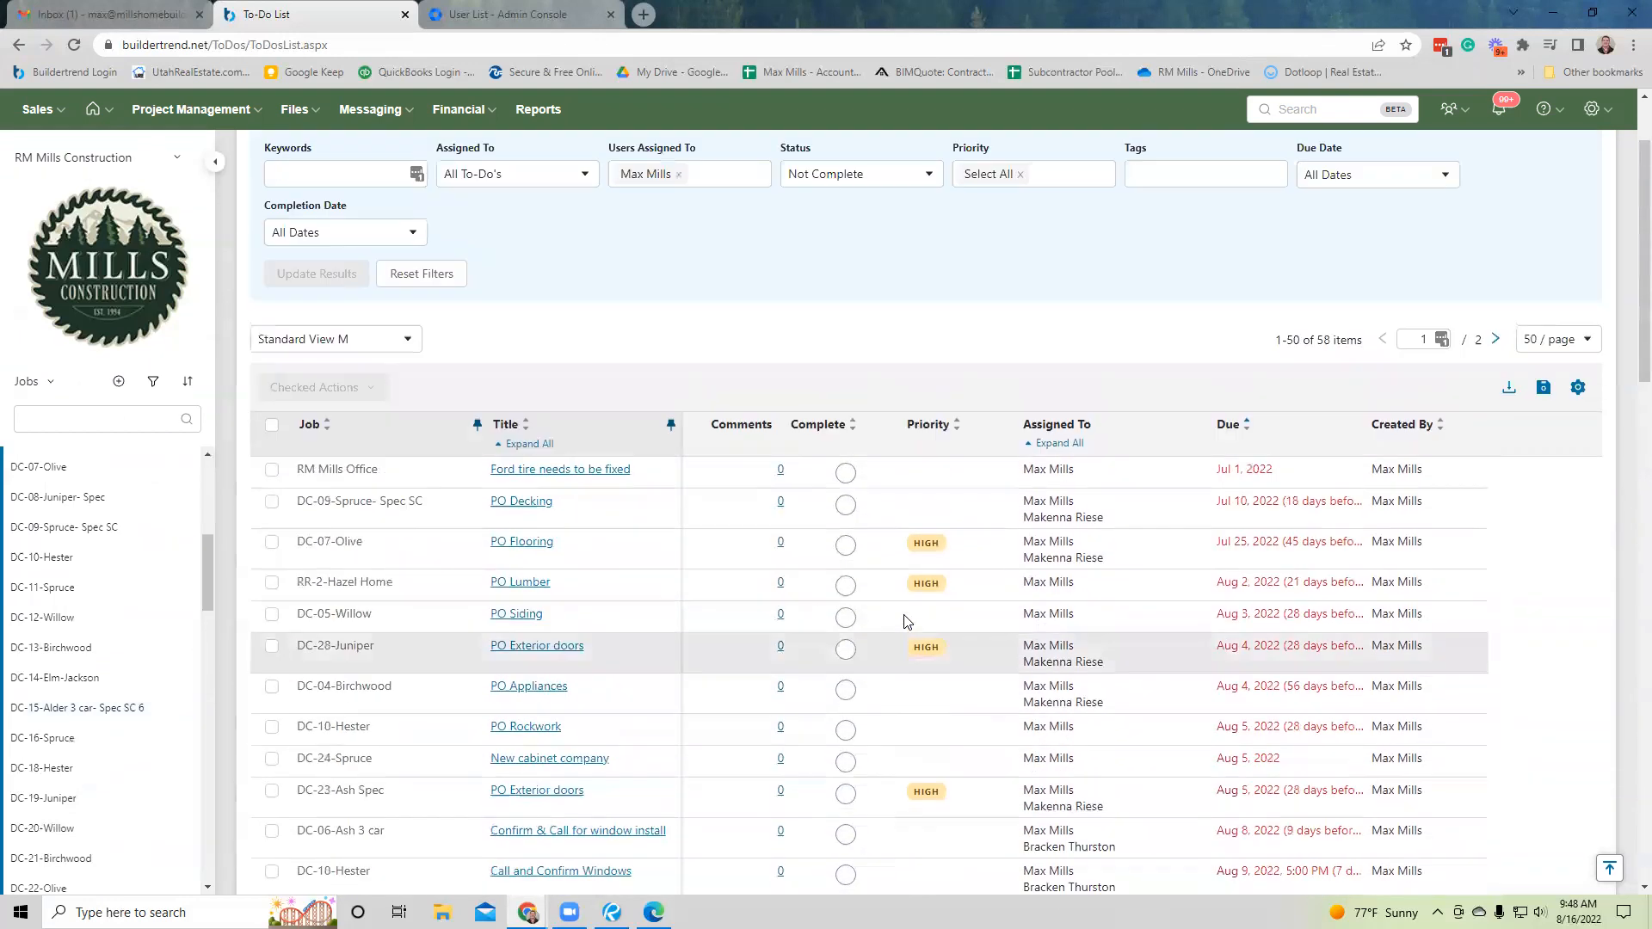
Mark the New cabinet company to-do of the DC-24-Spruce job as complete.
scroll(891, 604, down, 1)
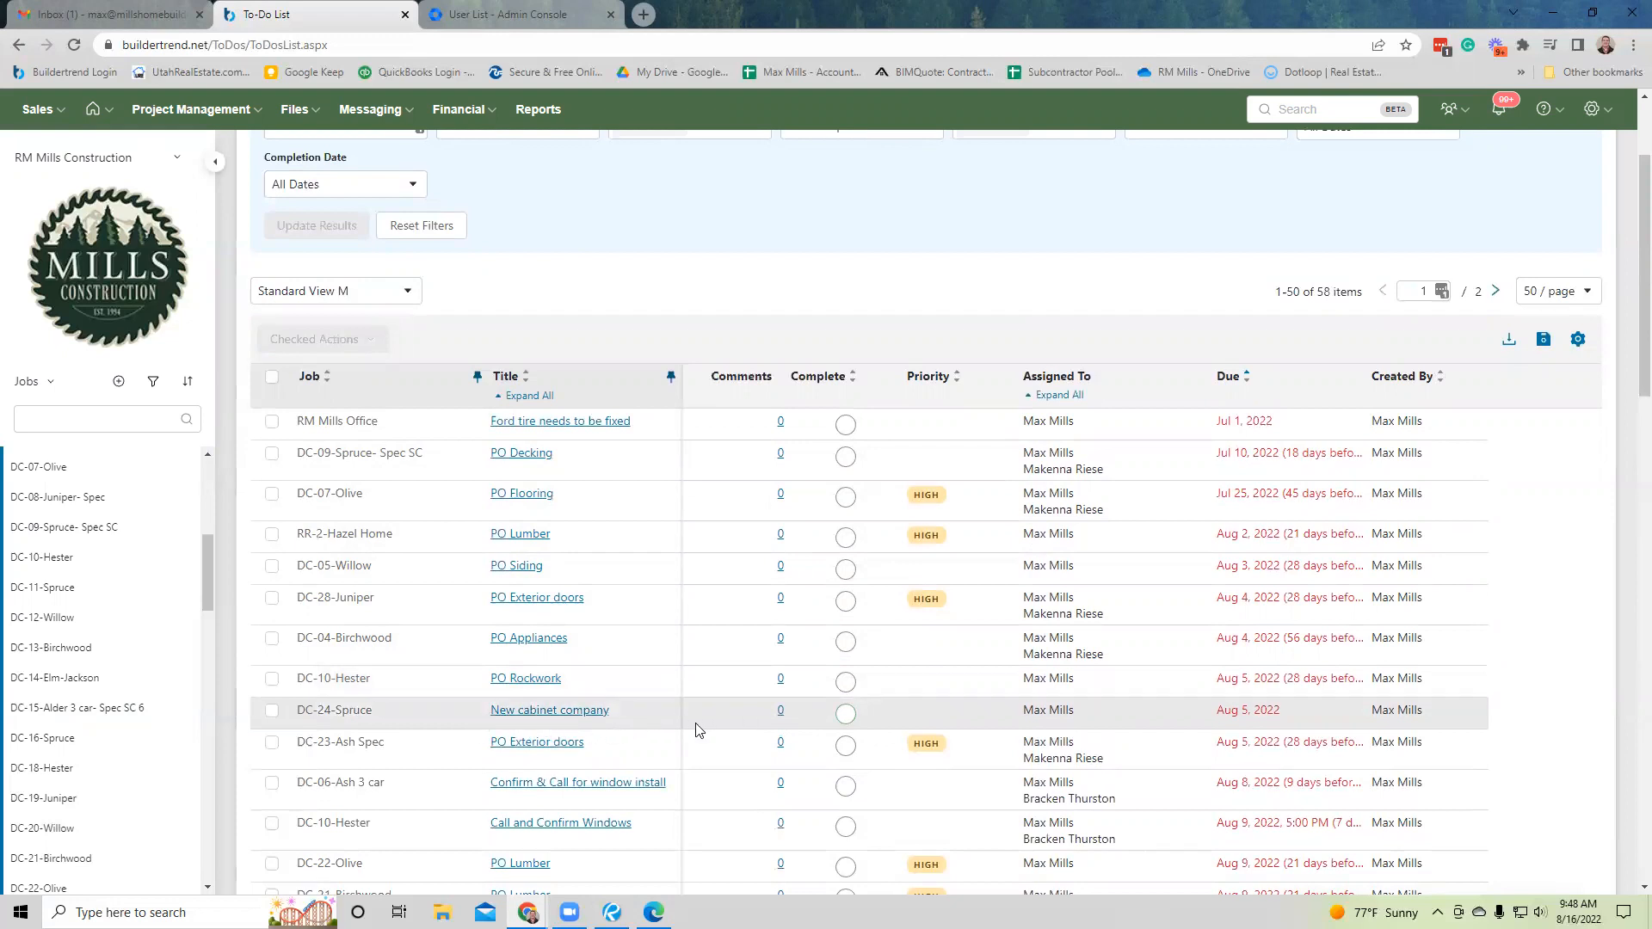
click(848, 714)
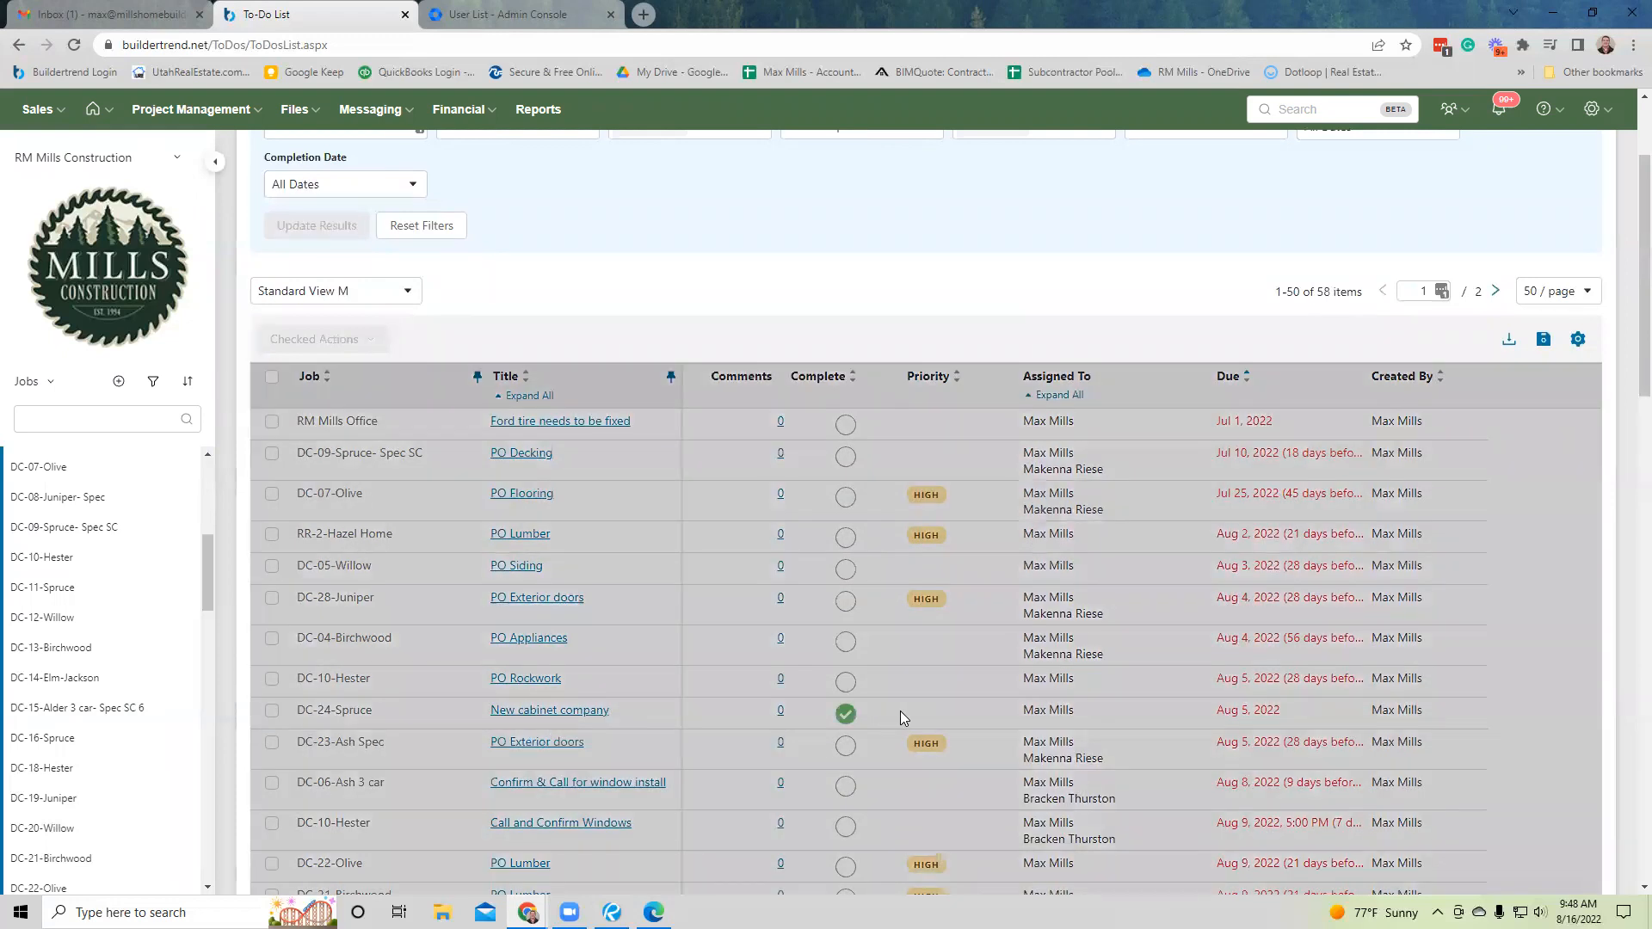
Add ZZ - Purchaser to the assigned users filter, update the results, and look over the filtered to-dos.
scroll(899, 662, down, 2)
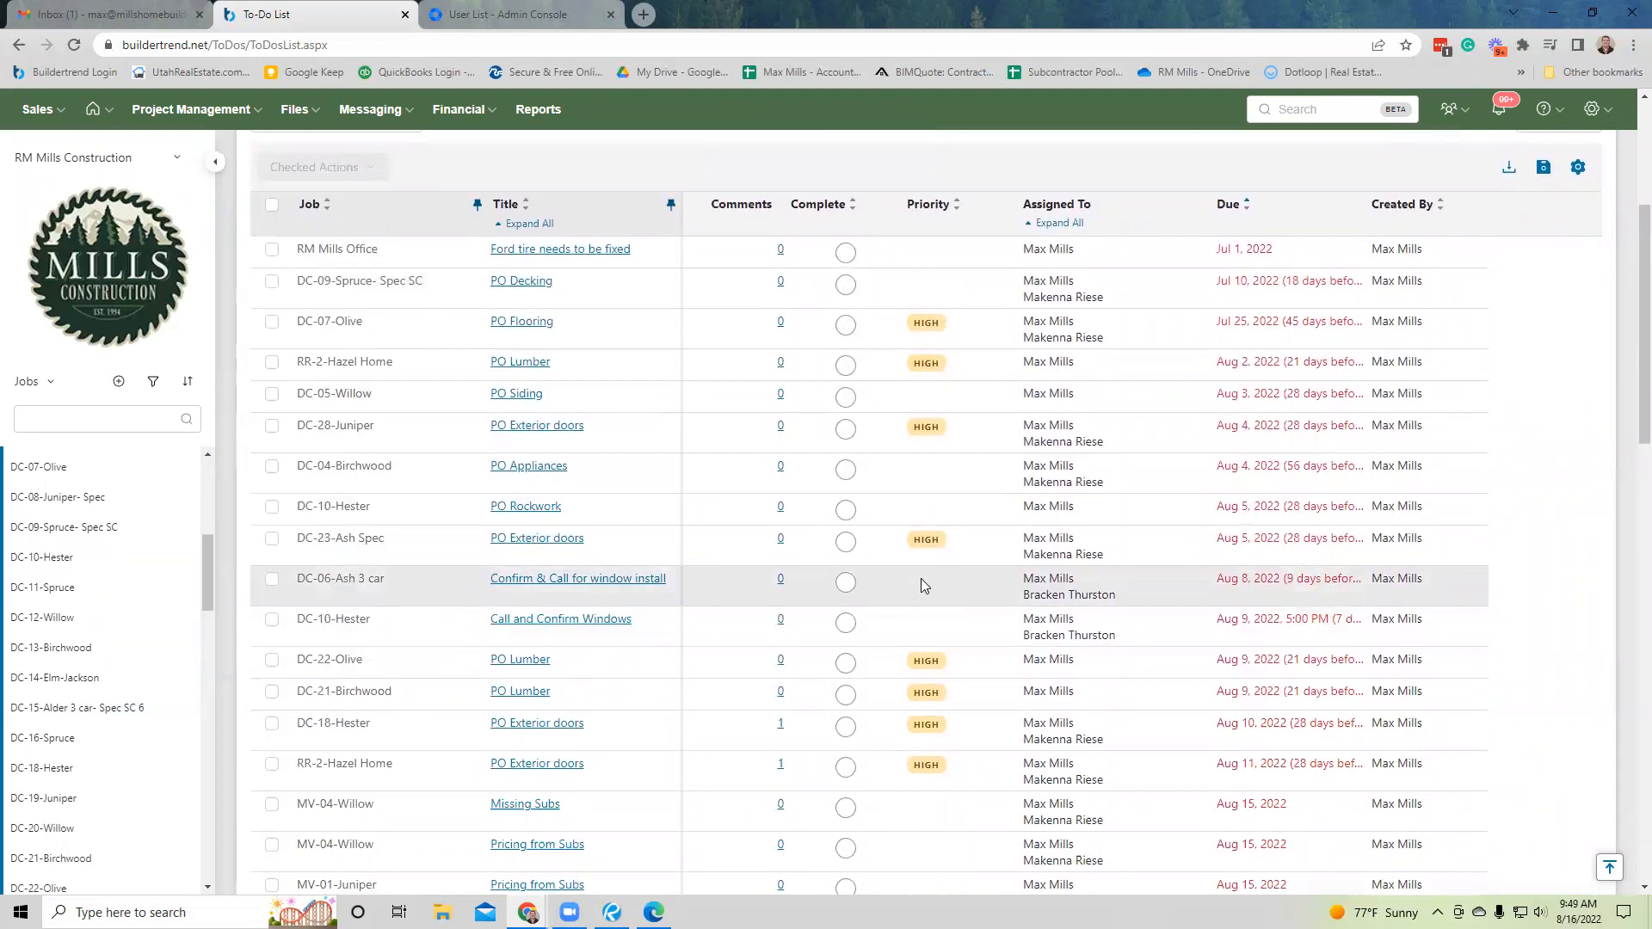
scroll(817, 714, down, 2)
scroll(822, 726, up, 6)
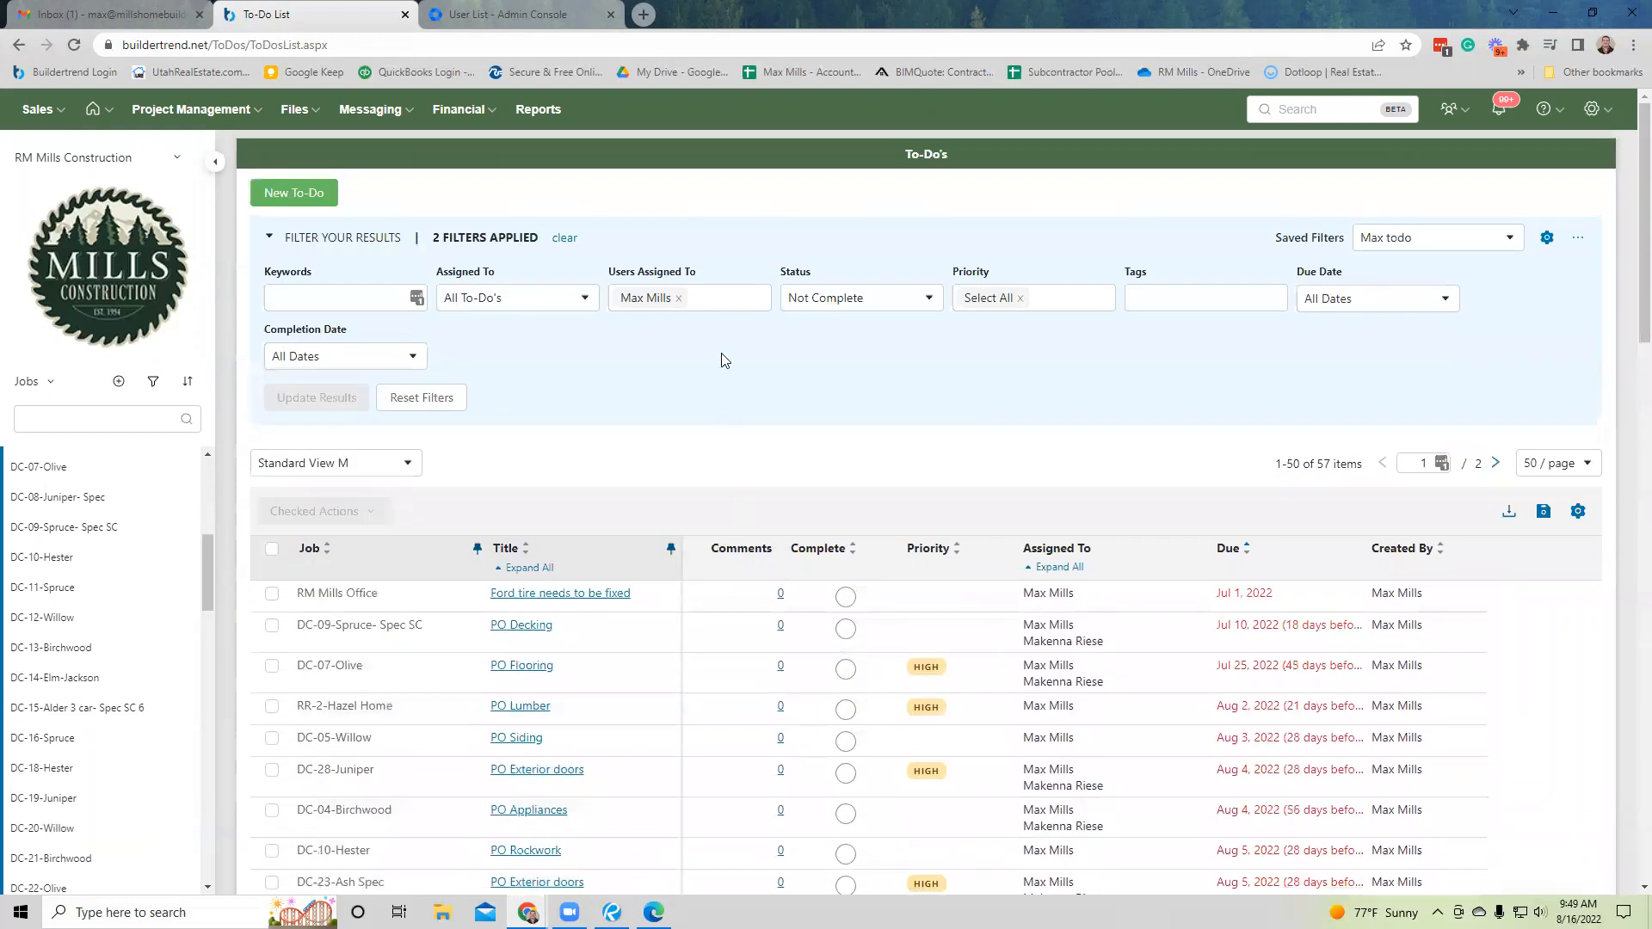
click(711, 296)
text(pur)
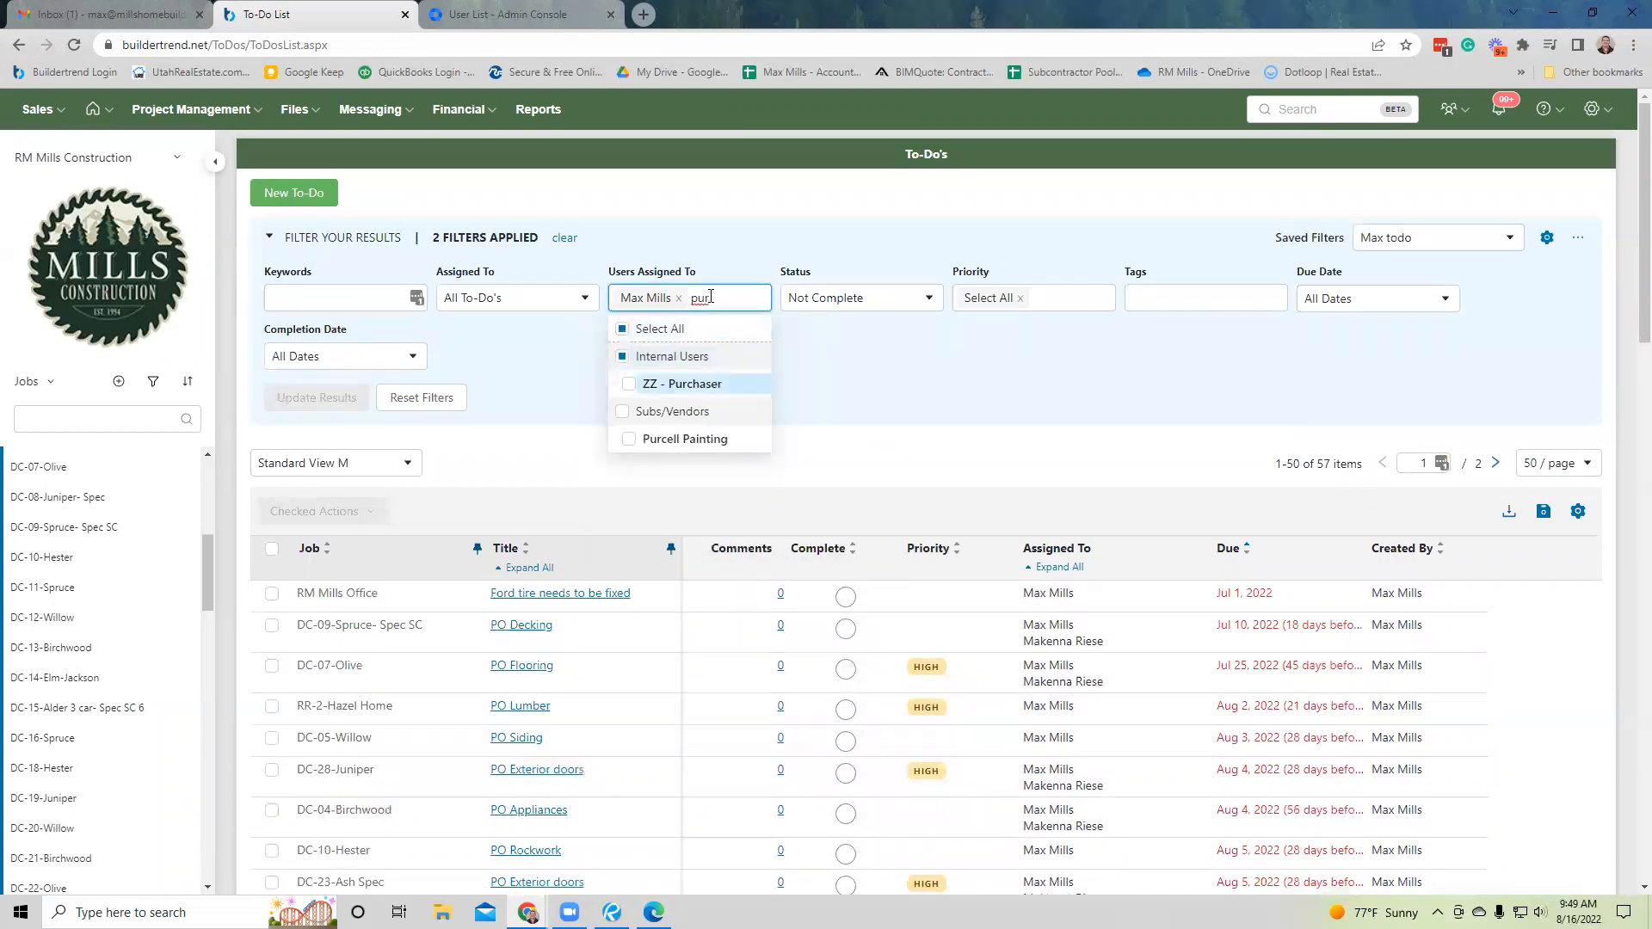
click(680, 383)
click(329, 427)
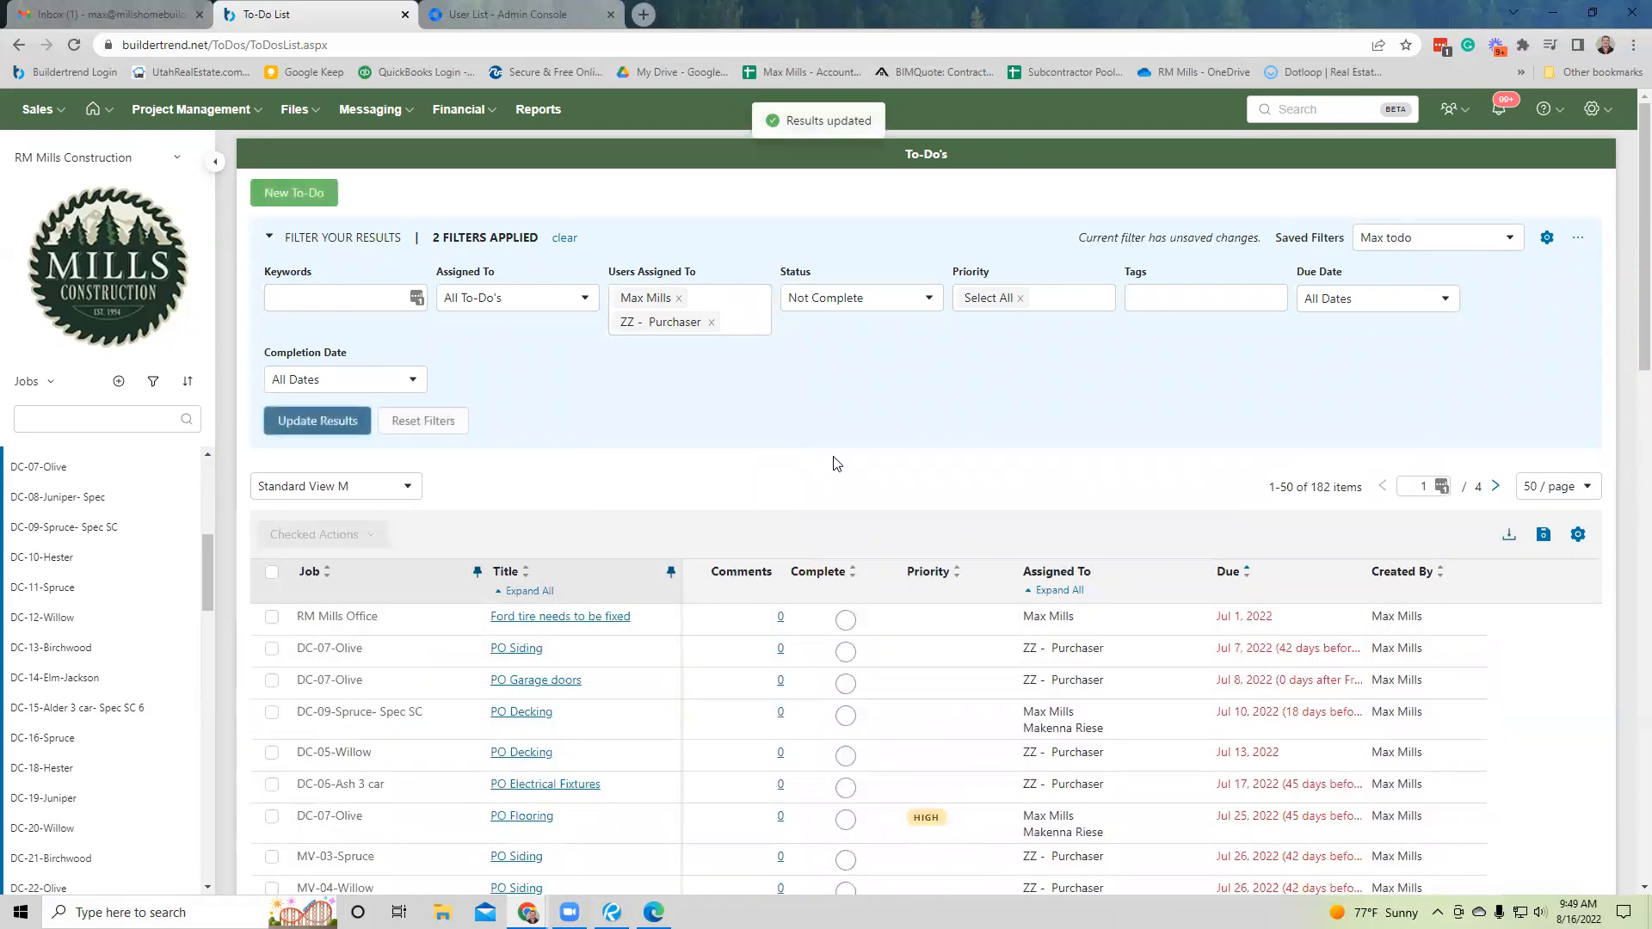
scroll(833, 465, down, 2)
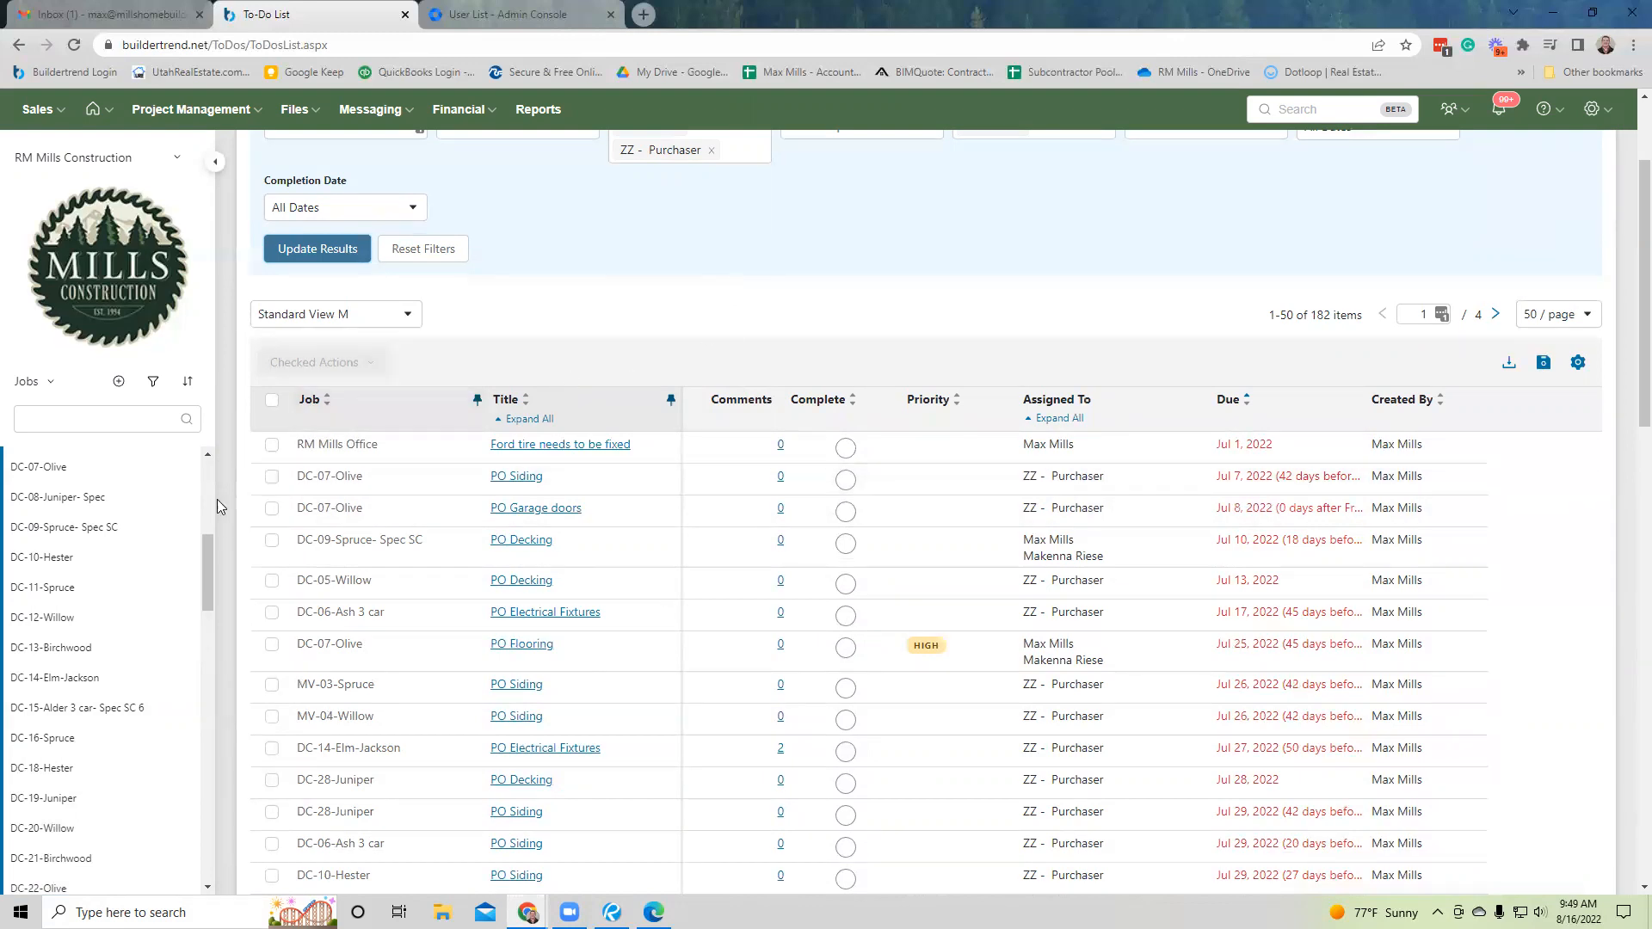
Switch to the DC-09-Spruce- Spec SC job and show its schedule as a list.
click(120, 525)
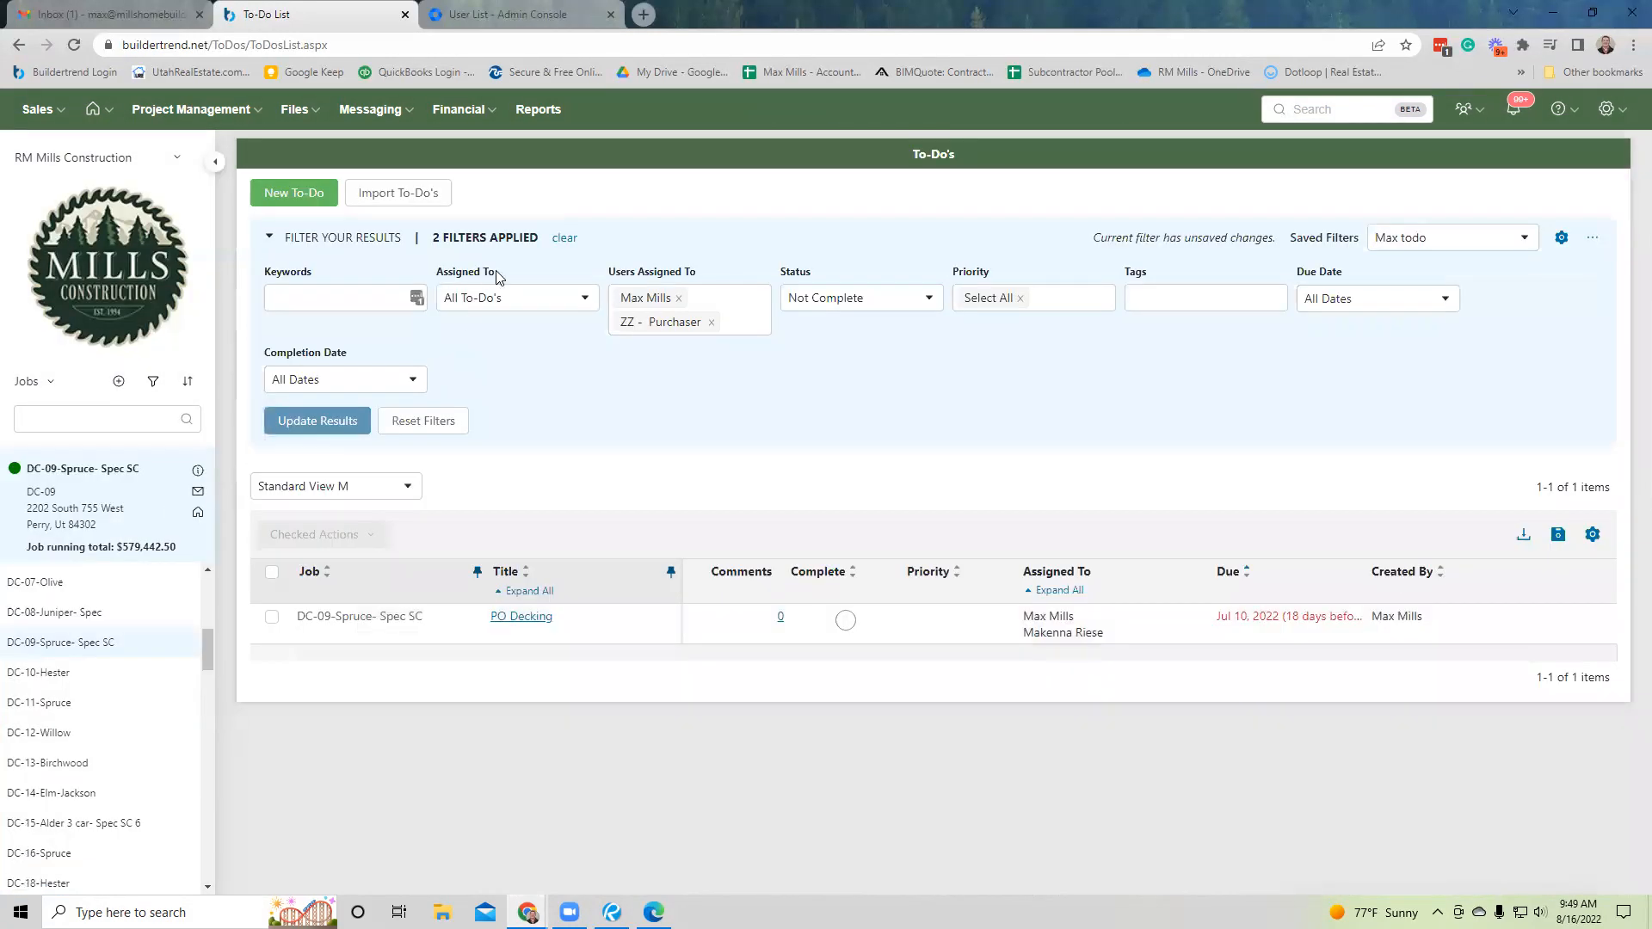
mouse_move(231, 111)
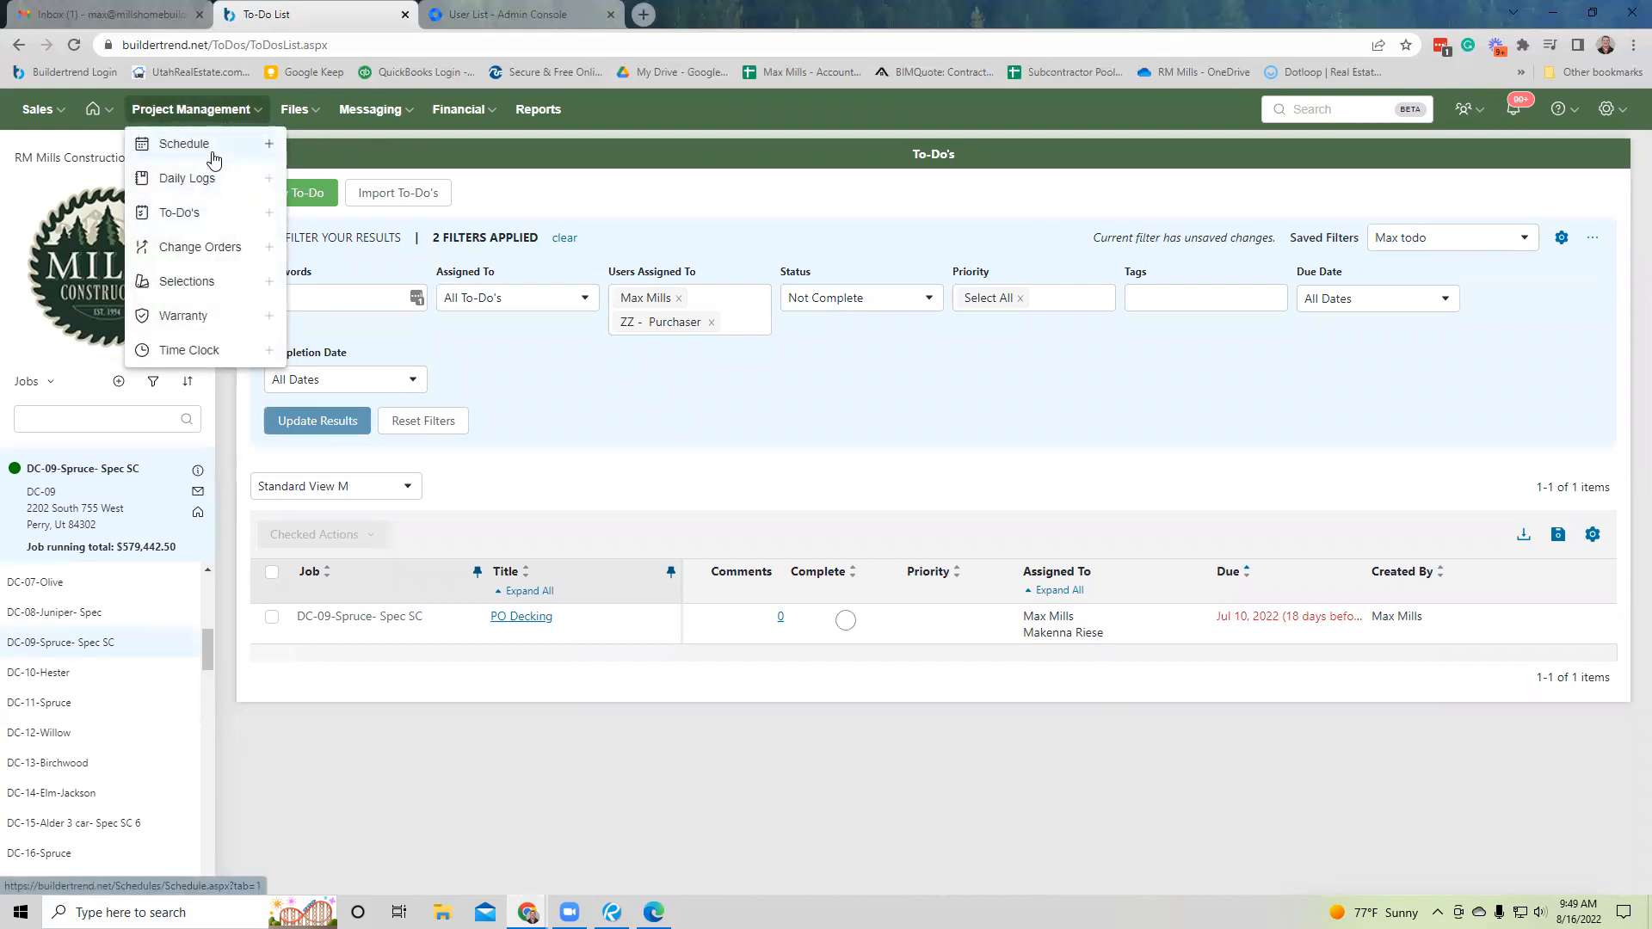
click(214, 157)
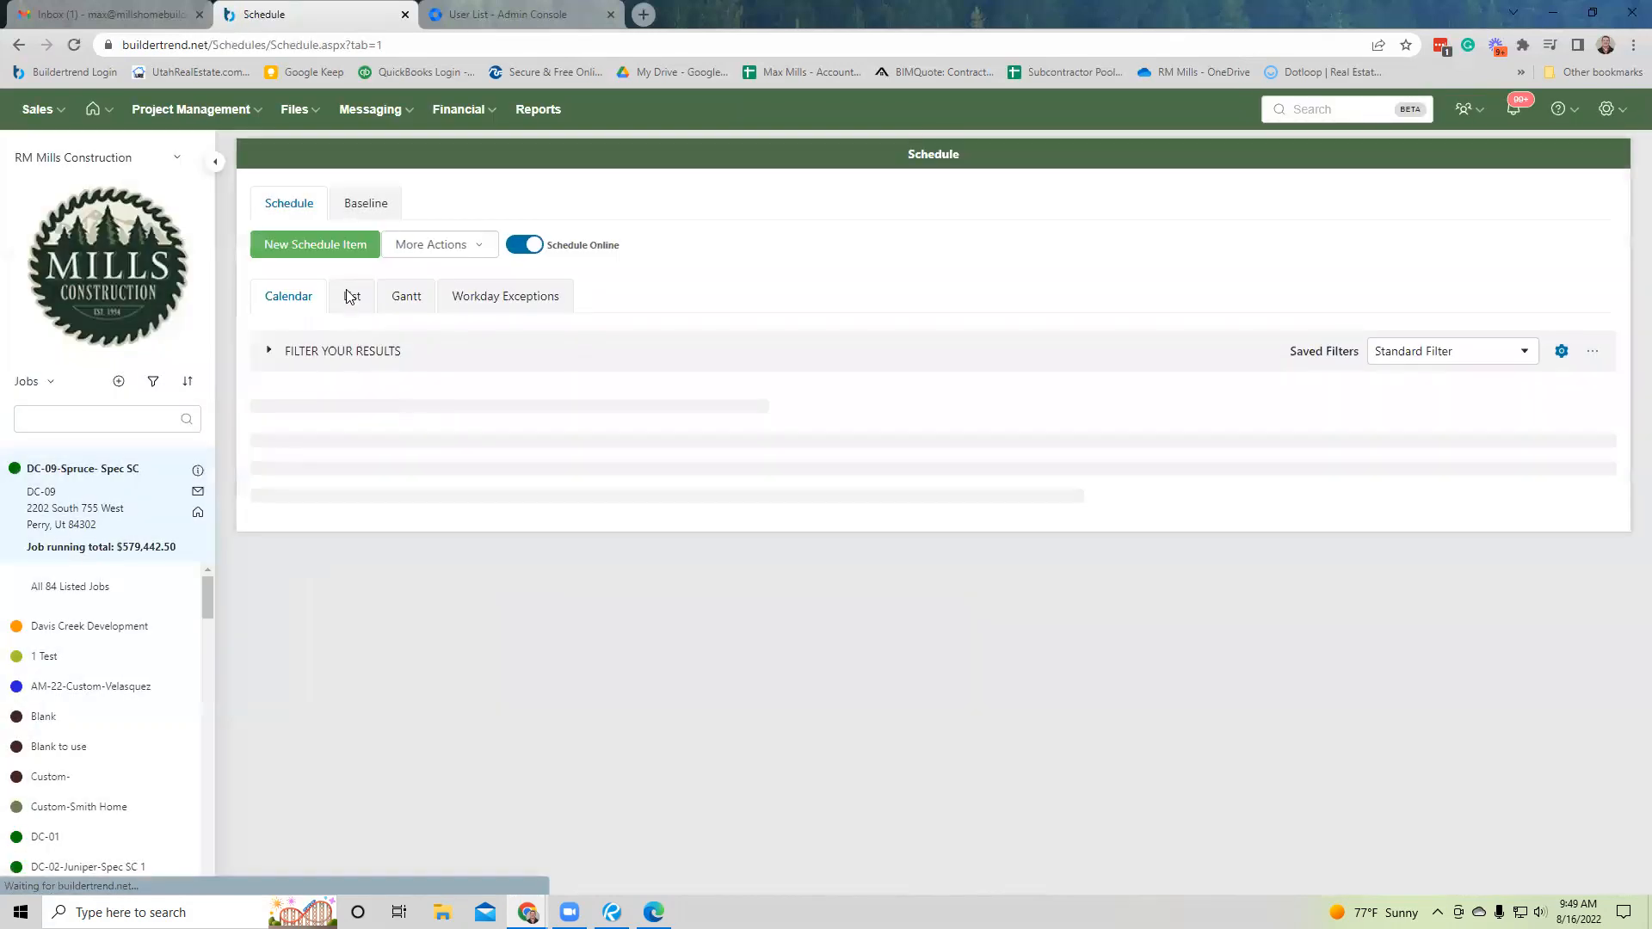
click(349, 297)
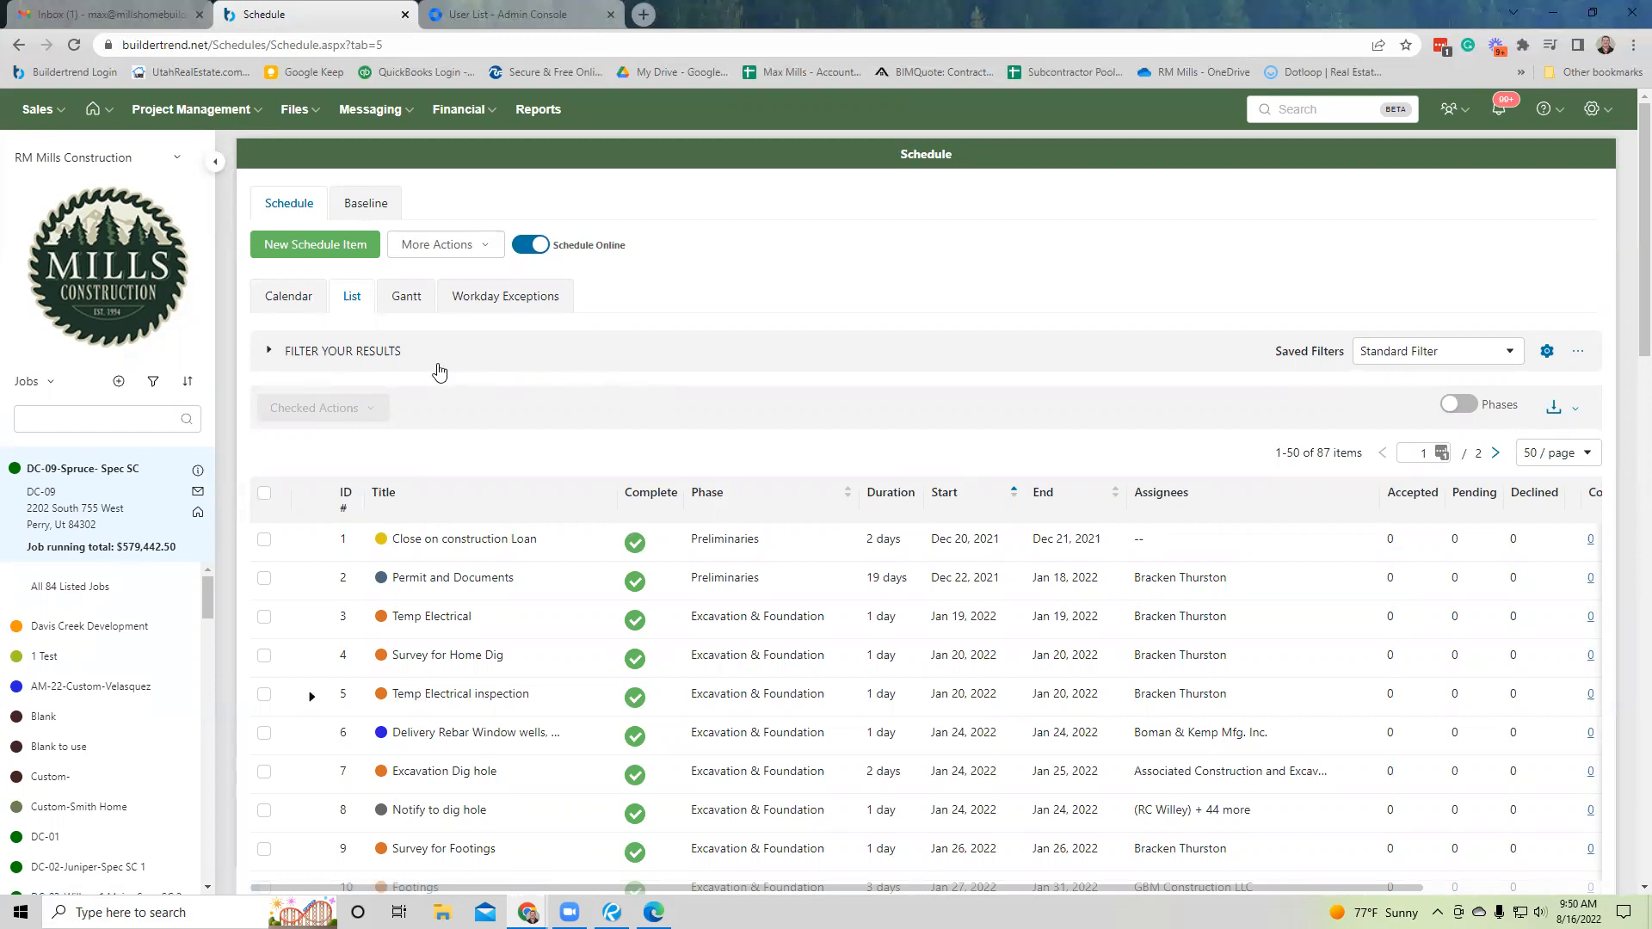
Filter the DC-09-Spruce- Spec SC schedule items by the title "garage" to check the garage door installation.
click(297, 356)
click(333, 411)
text(garag)
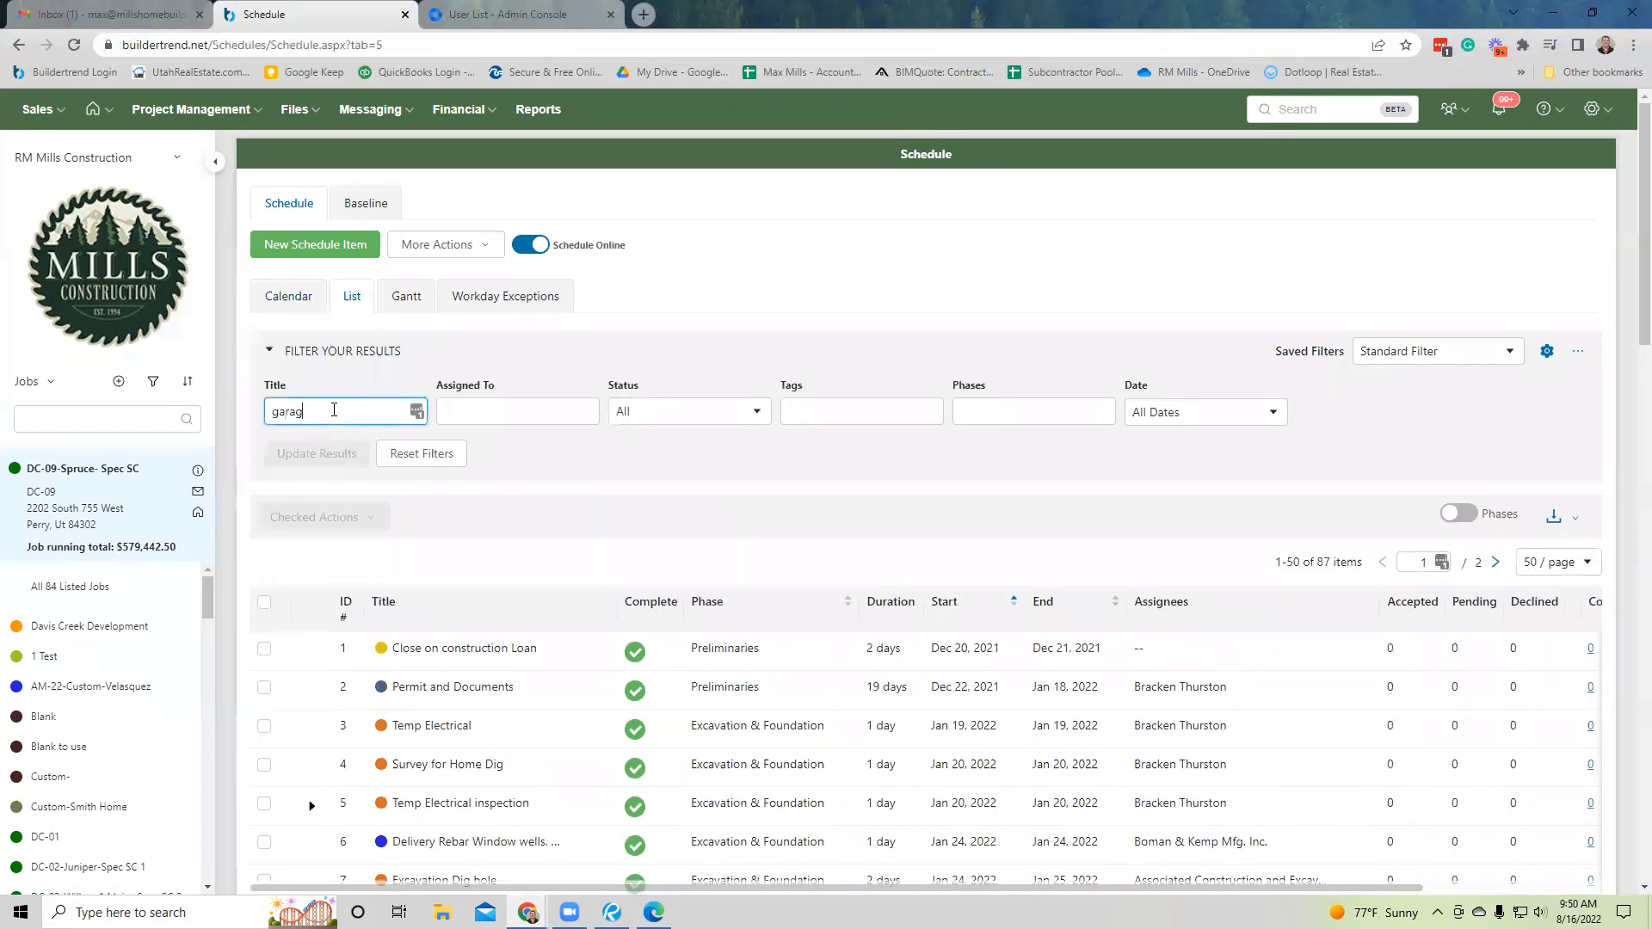
text(e)
click(334, 456)
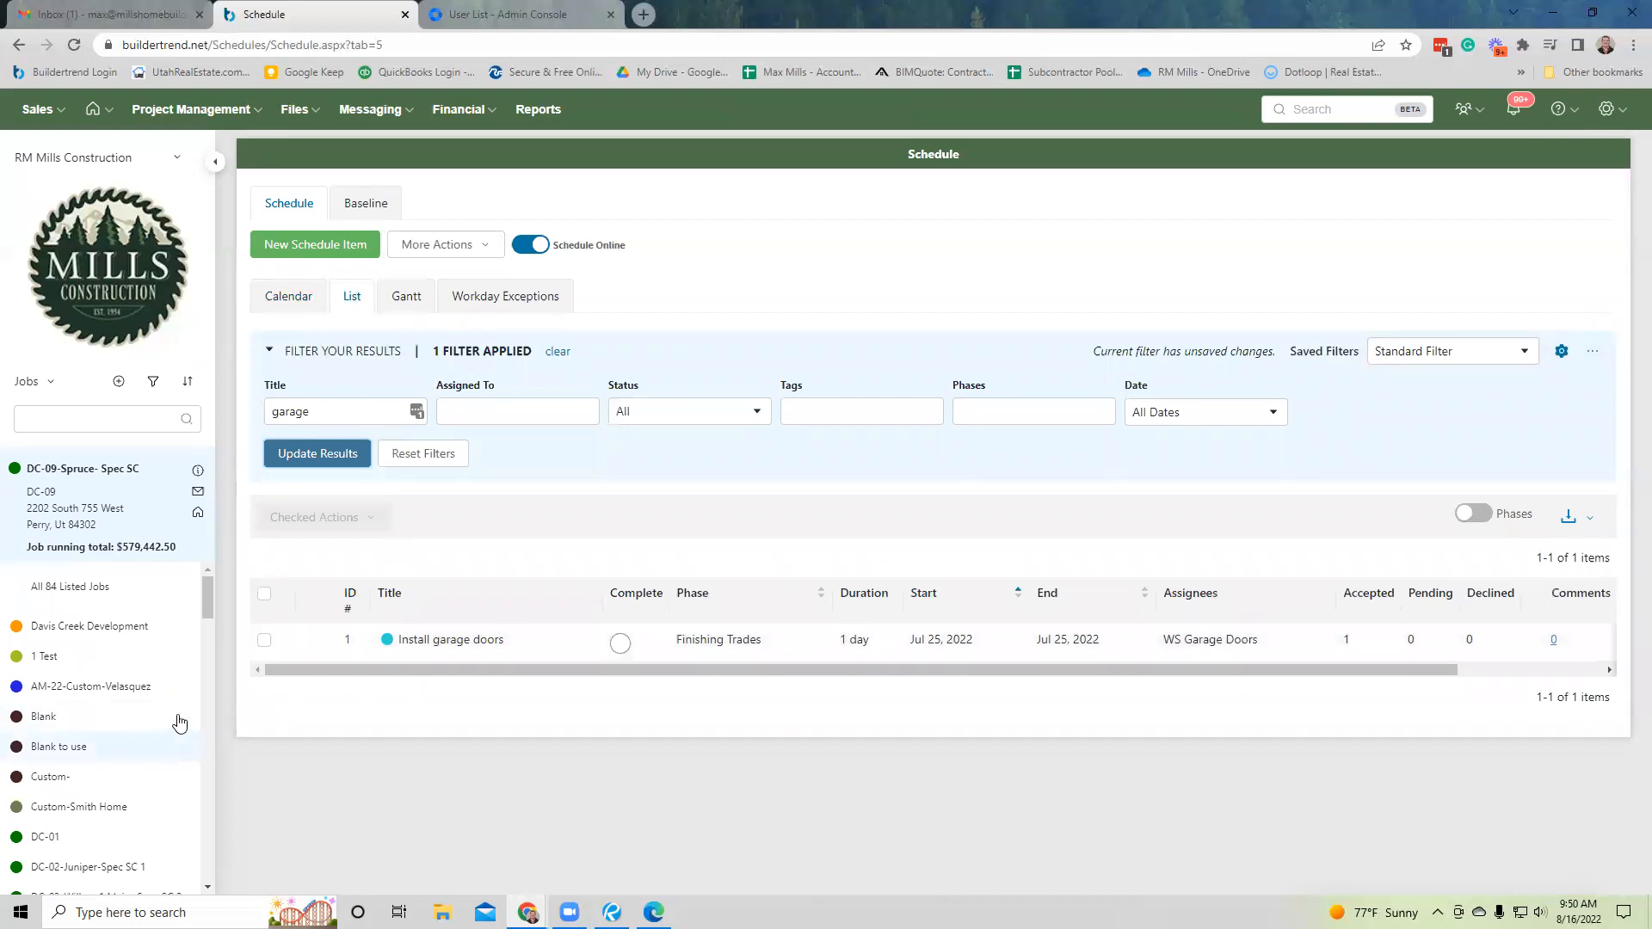
Select all listed jobs again and return to the To-Do's list.
click(148, 586)
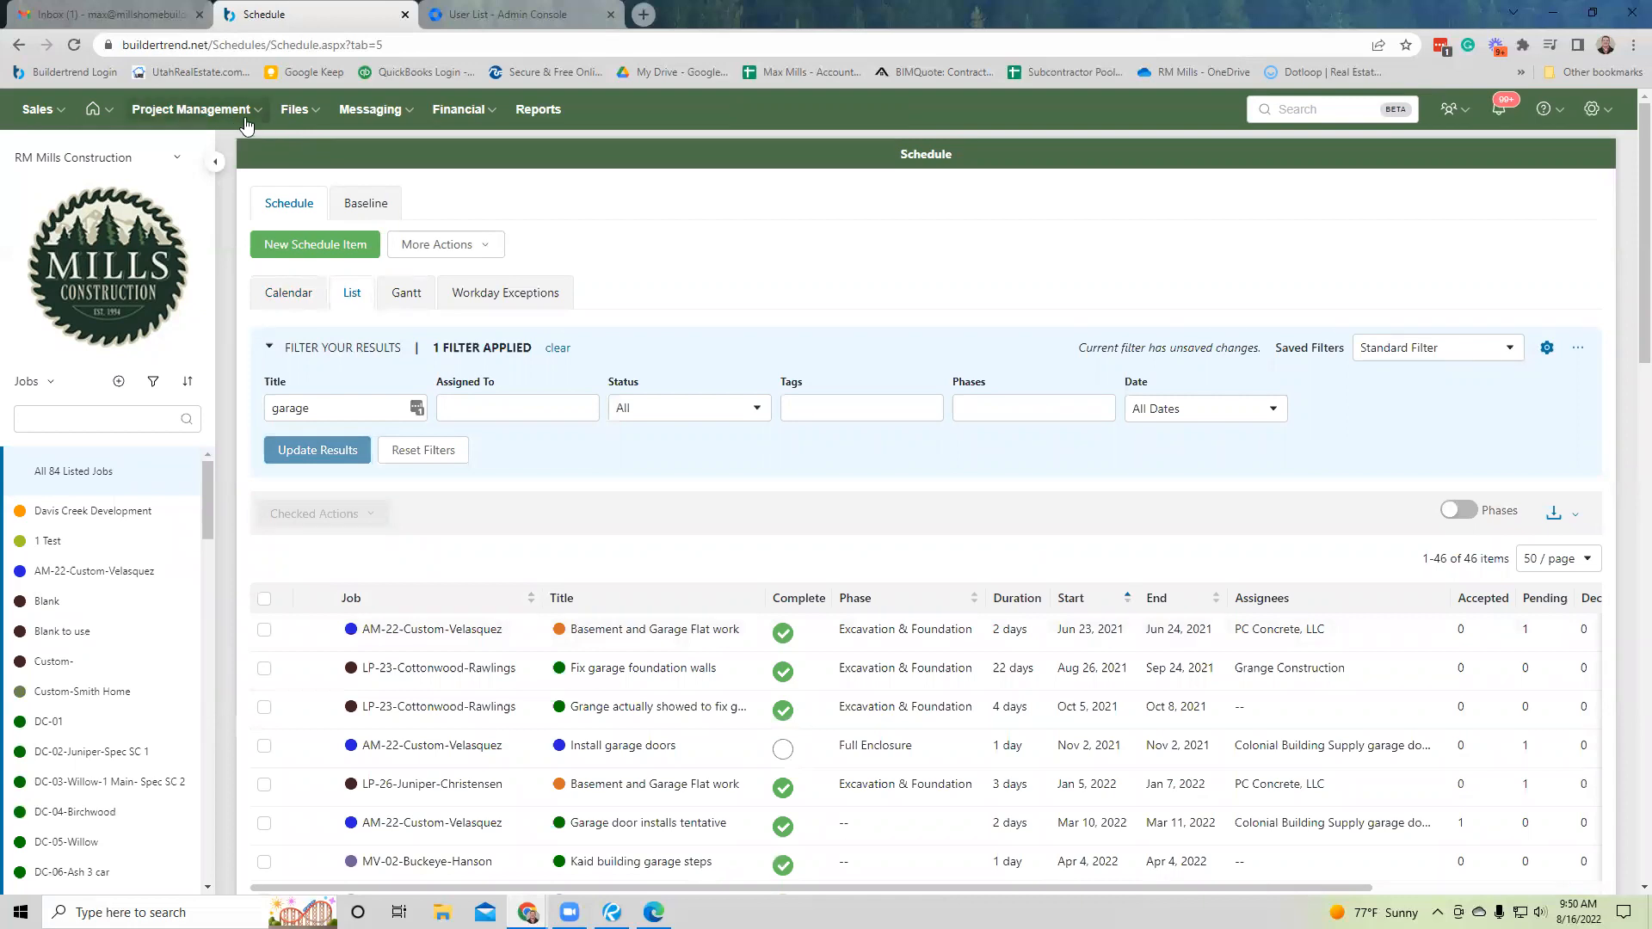
mouse_move(235, 122)
click(179, 212)
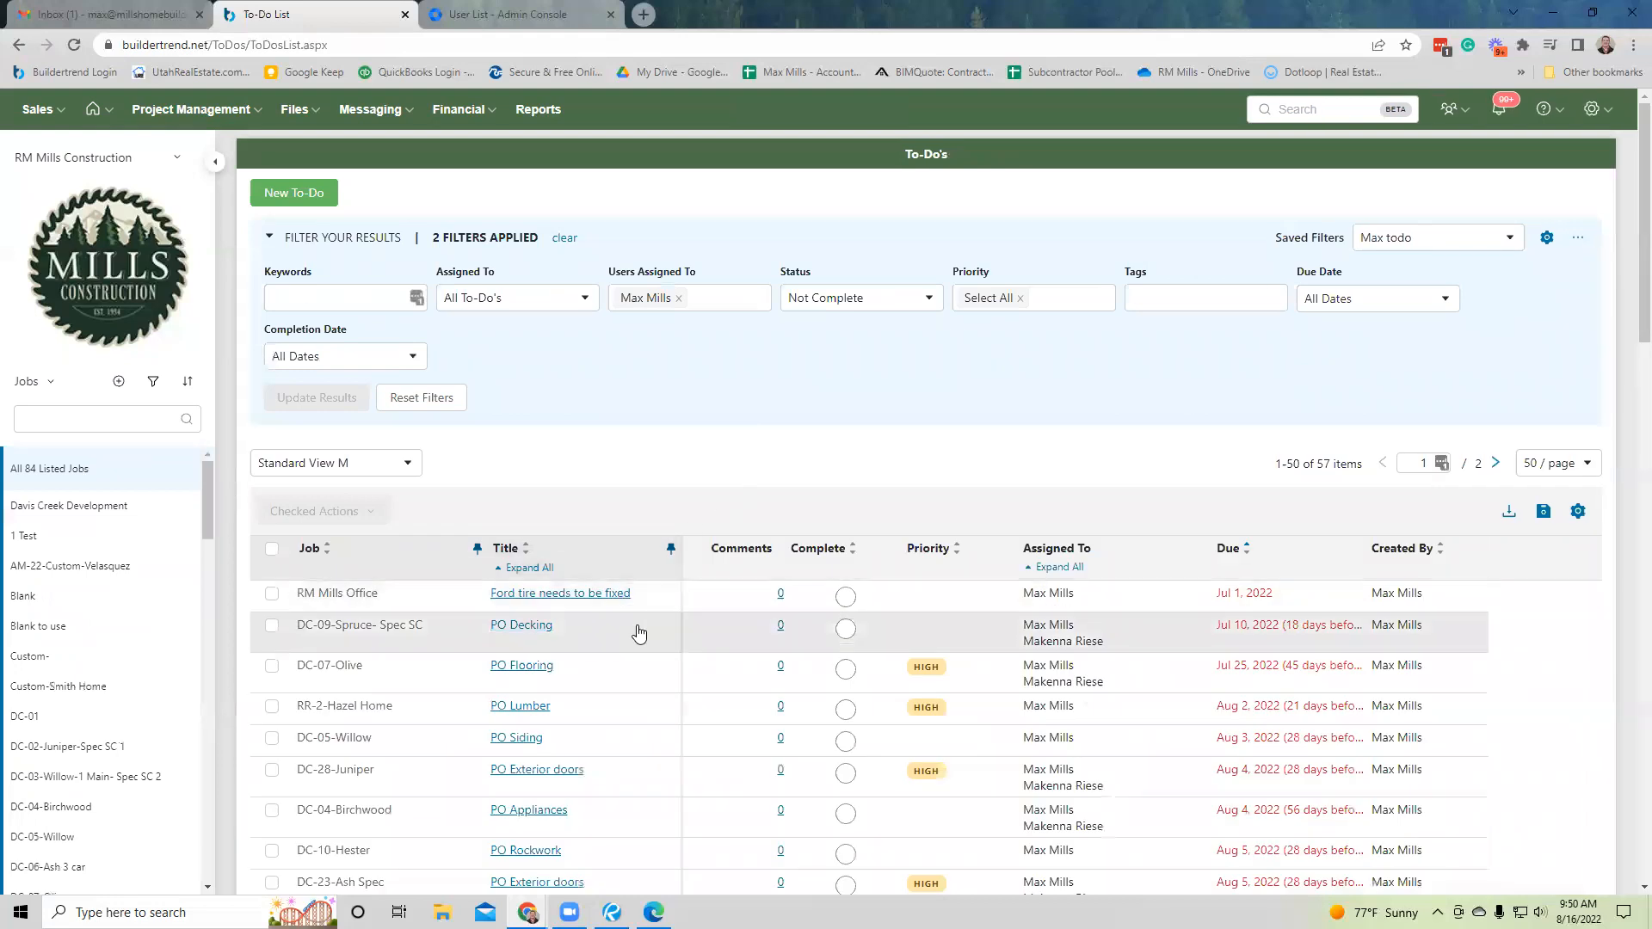
Include to-dos assigned to ZZ - Purchaser in the filter for all listed jobs and update the results.
click(730, 308)
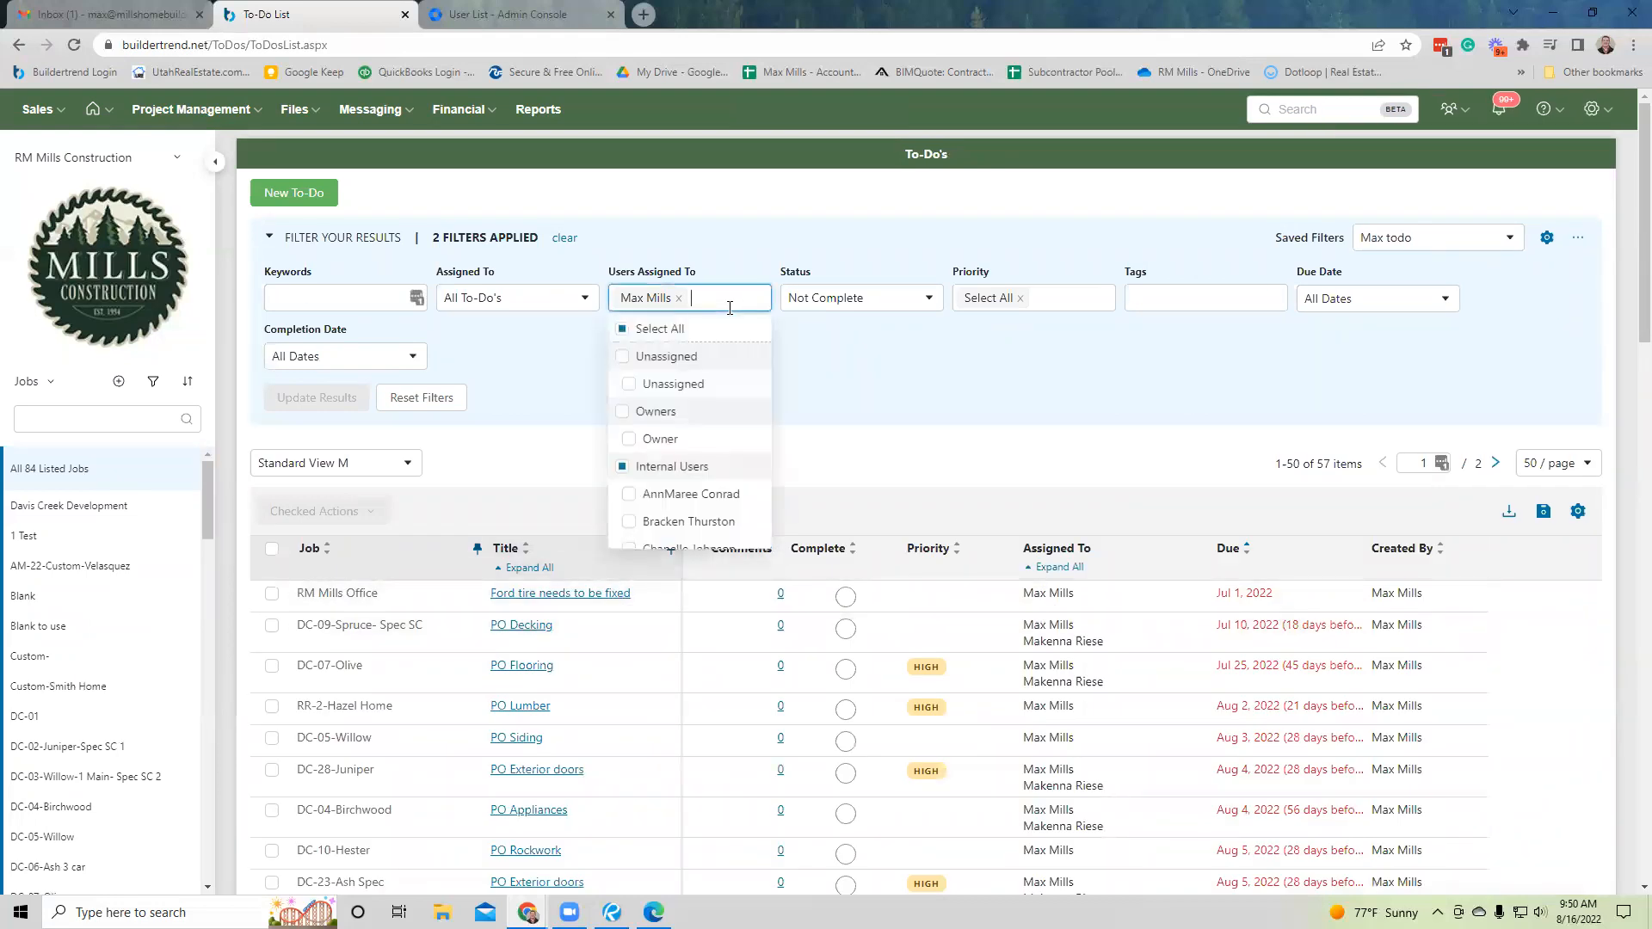
text(pur)
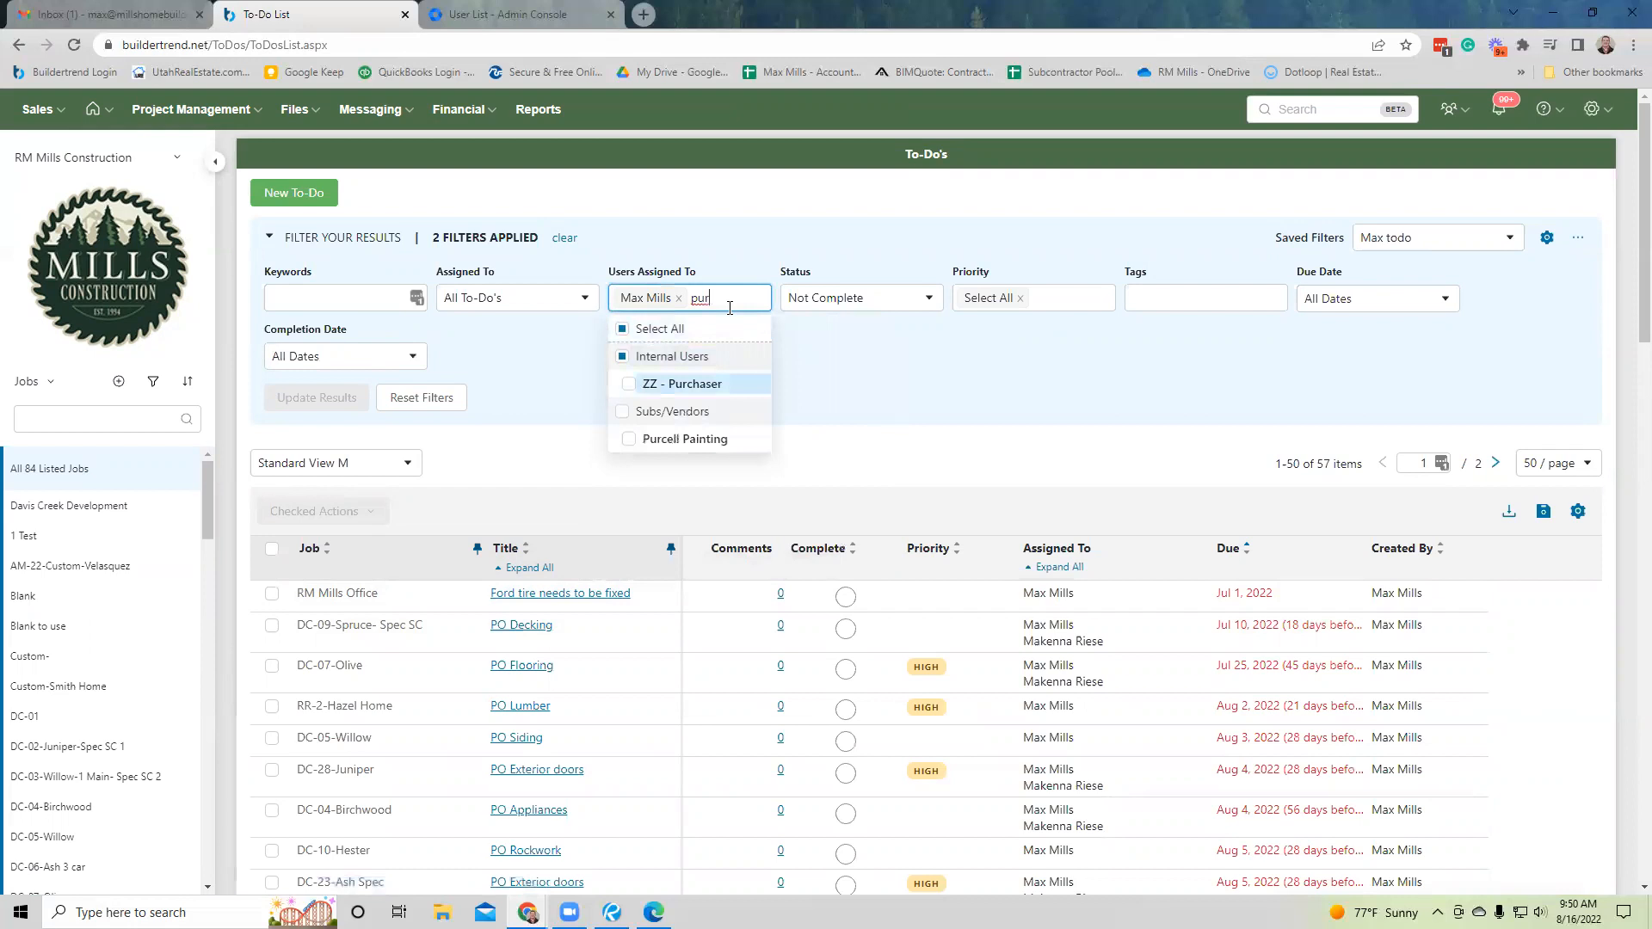
click(682, 384)
click(363, 433)
click(365, 441)
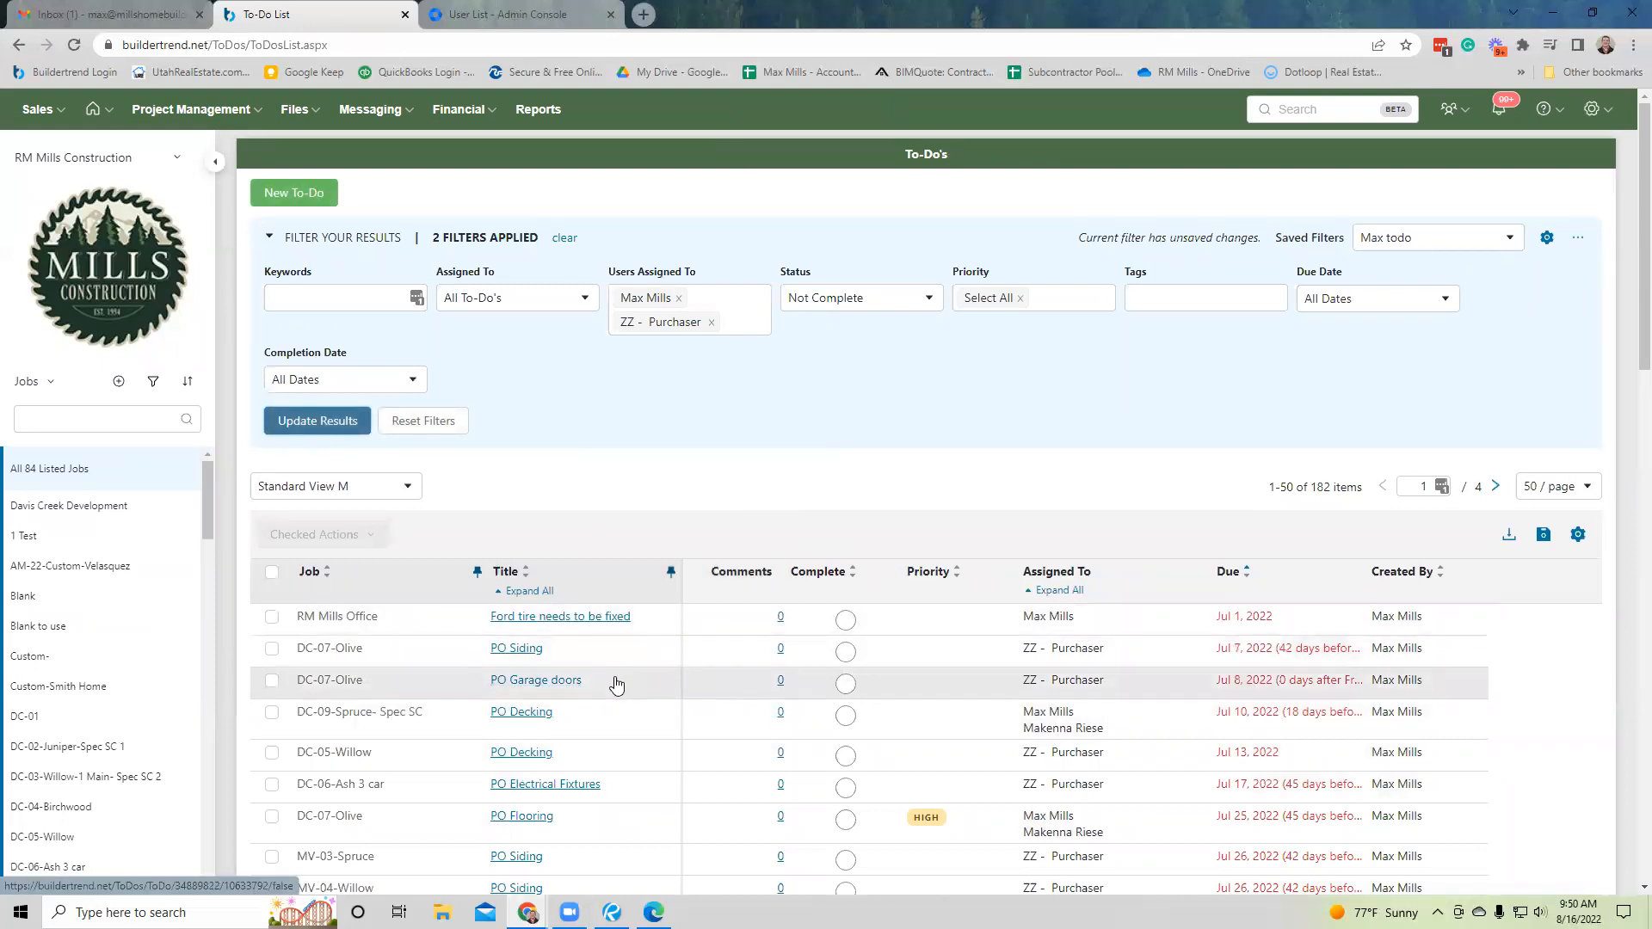
Add to the notes of DC-07-Olive's PO Garage doors to-do: "Reach out to new sub called WS Garage doors who is doing DC-9 get a price from them.".
scroll(637, 684, down, 1)
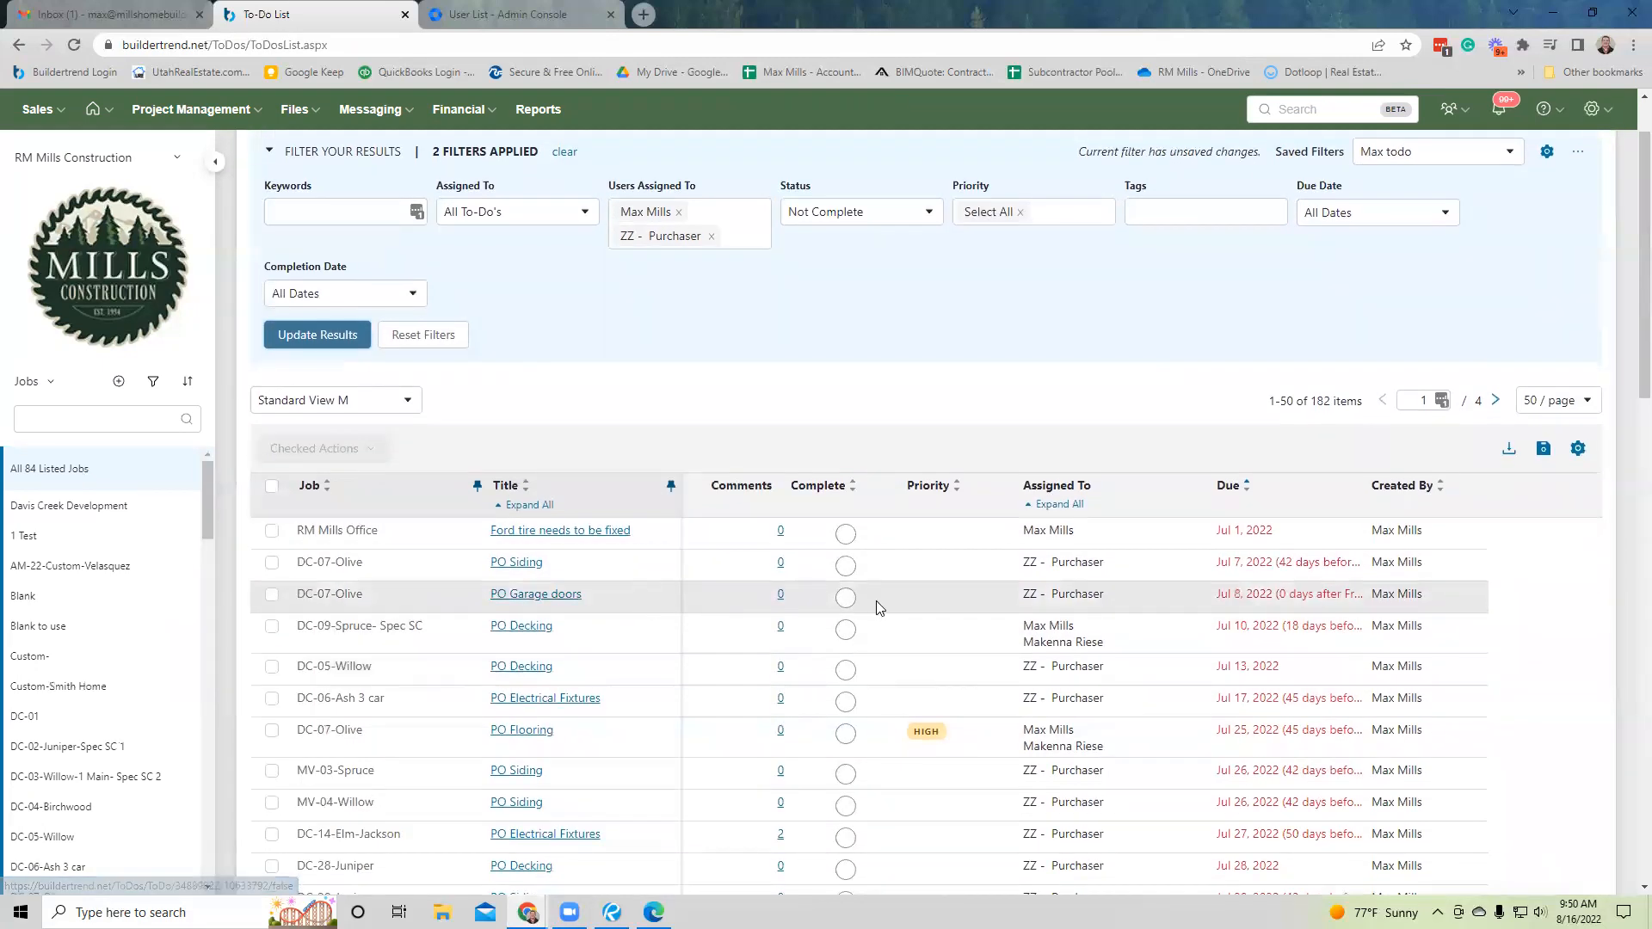
click(545, 603)
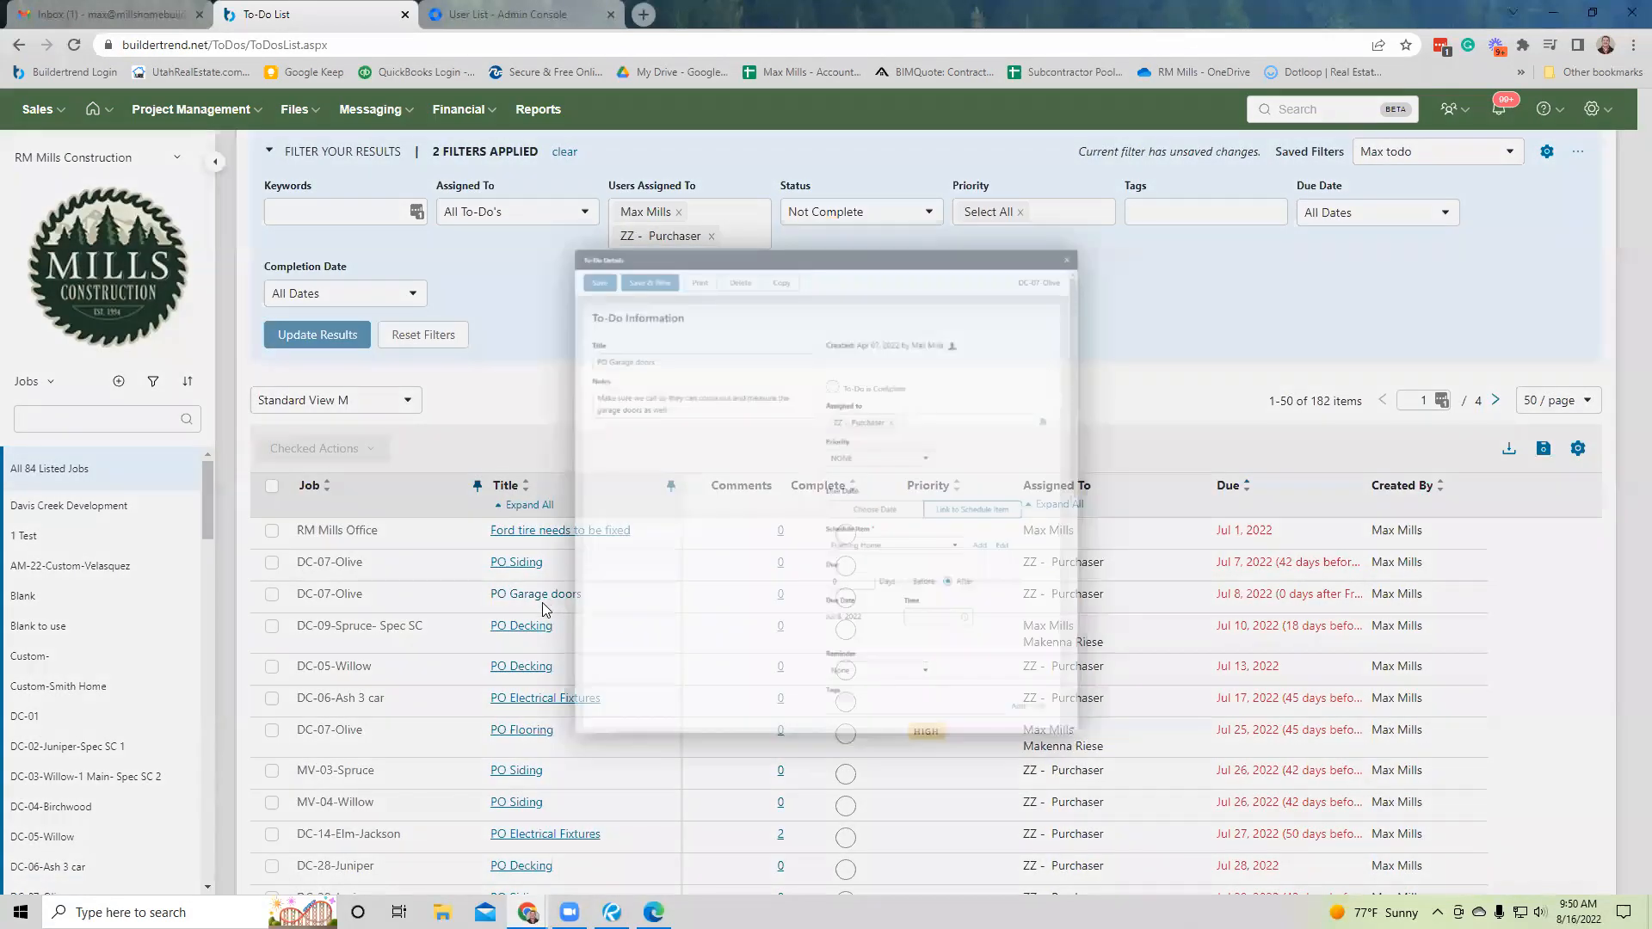
key(Return)
key(Return)
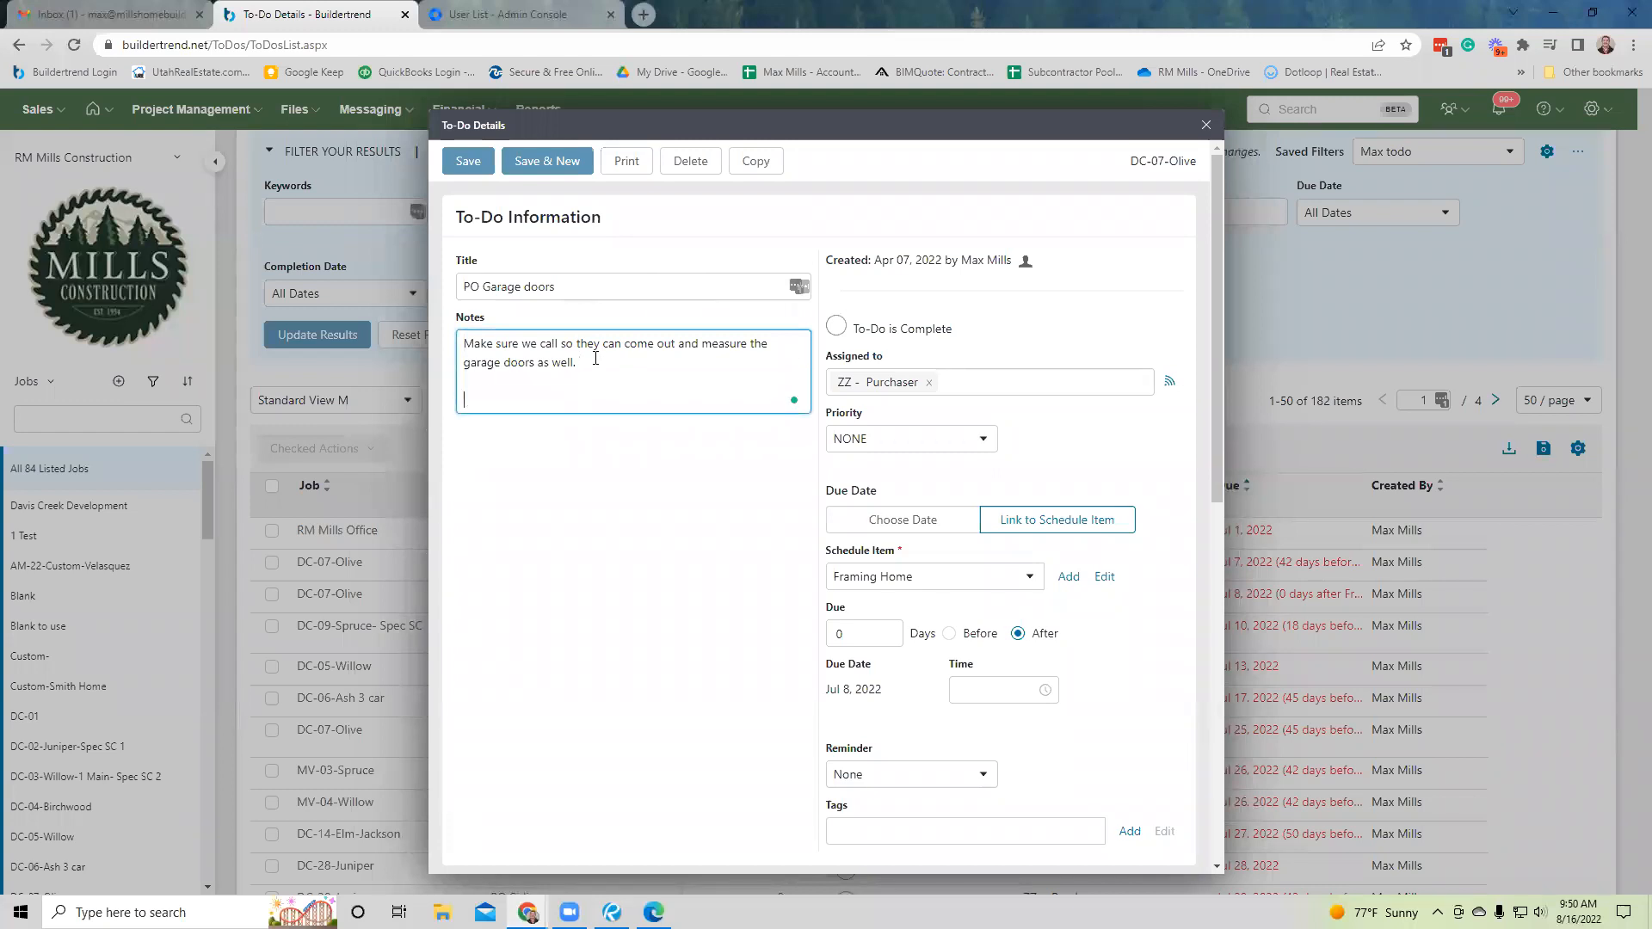
text(Reach out to new sub called)
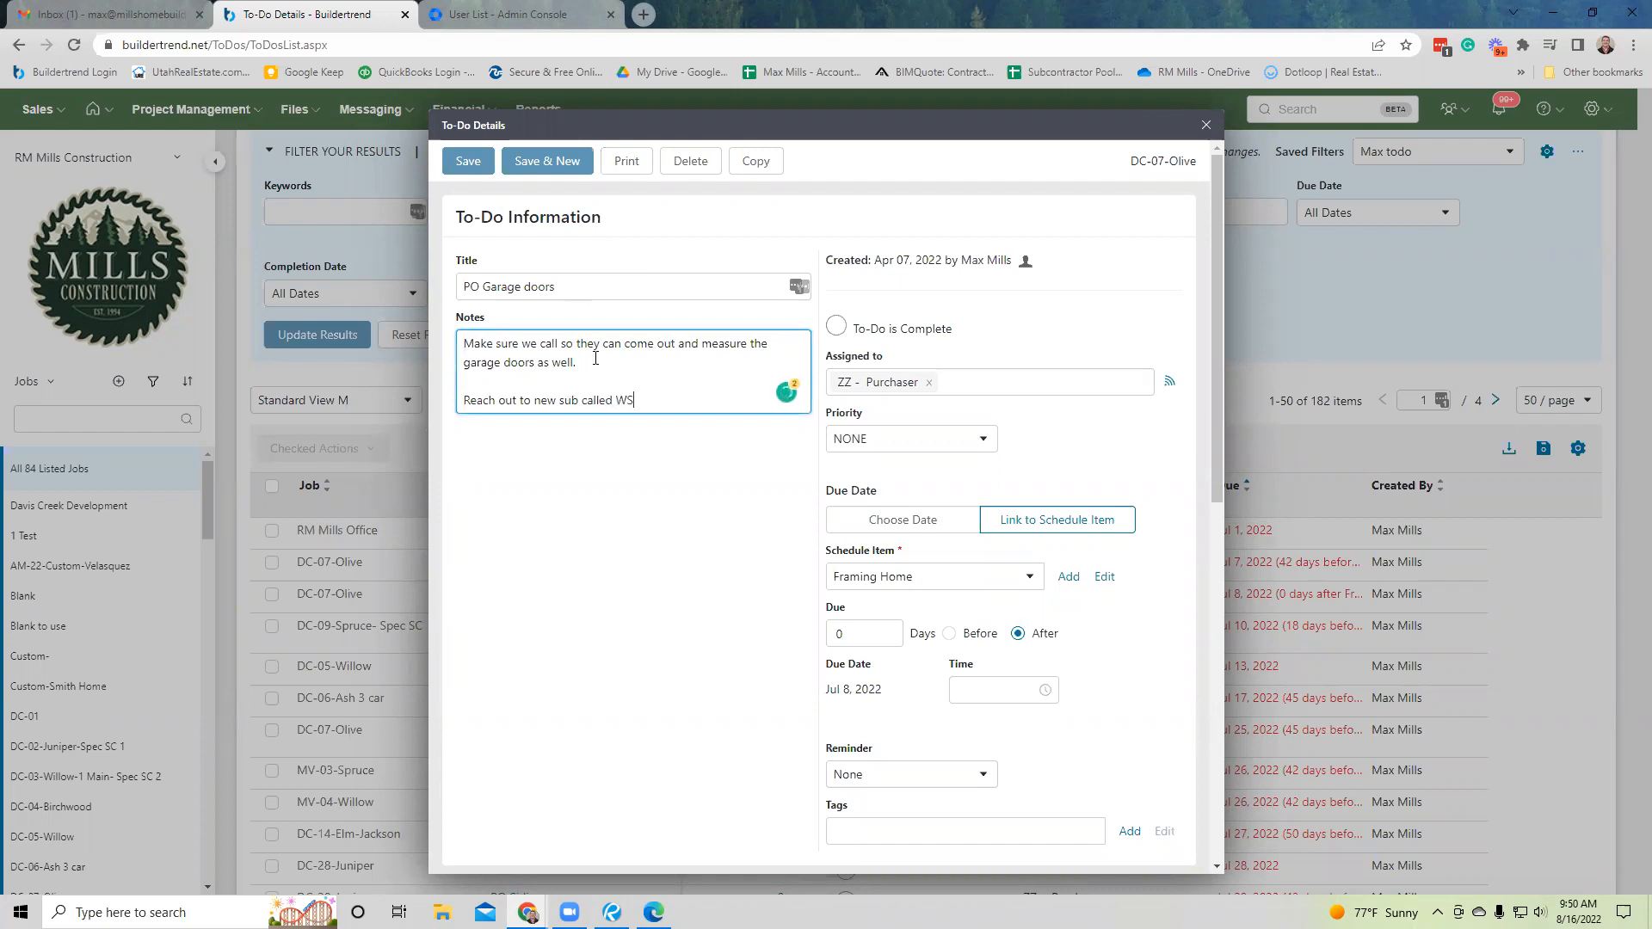
text(WS Garage doors who is doing )
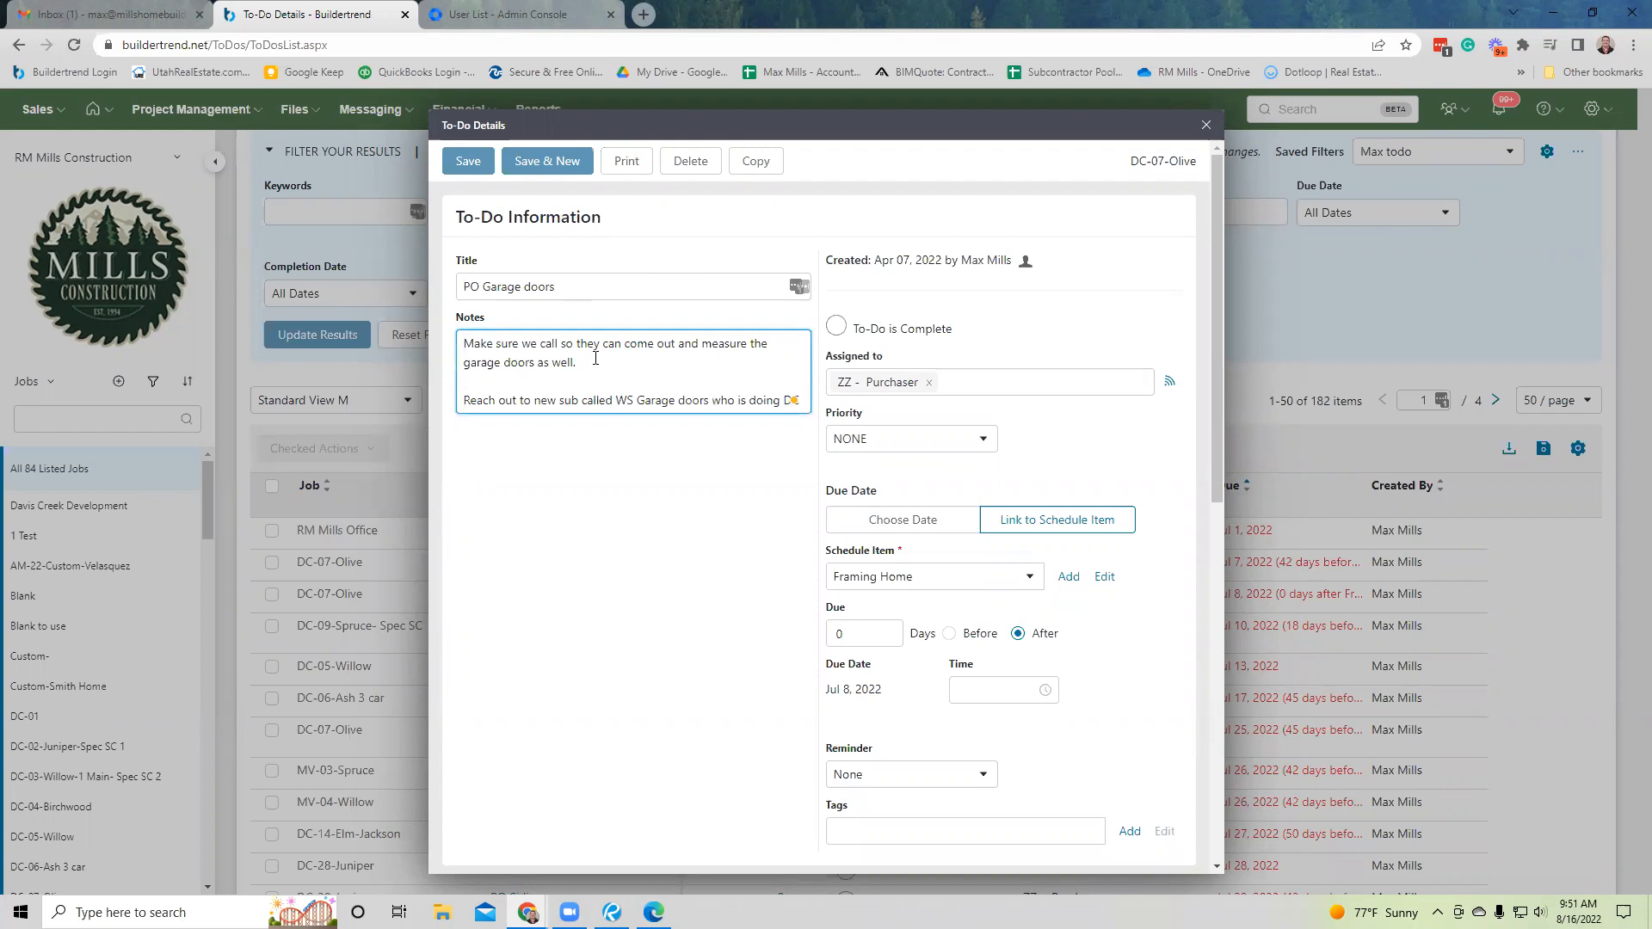
text(DC-)
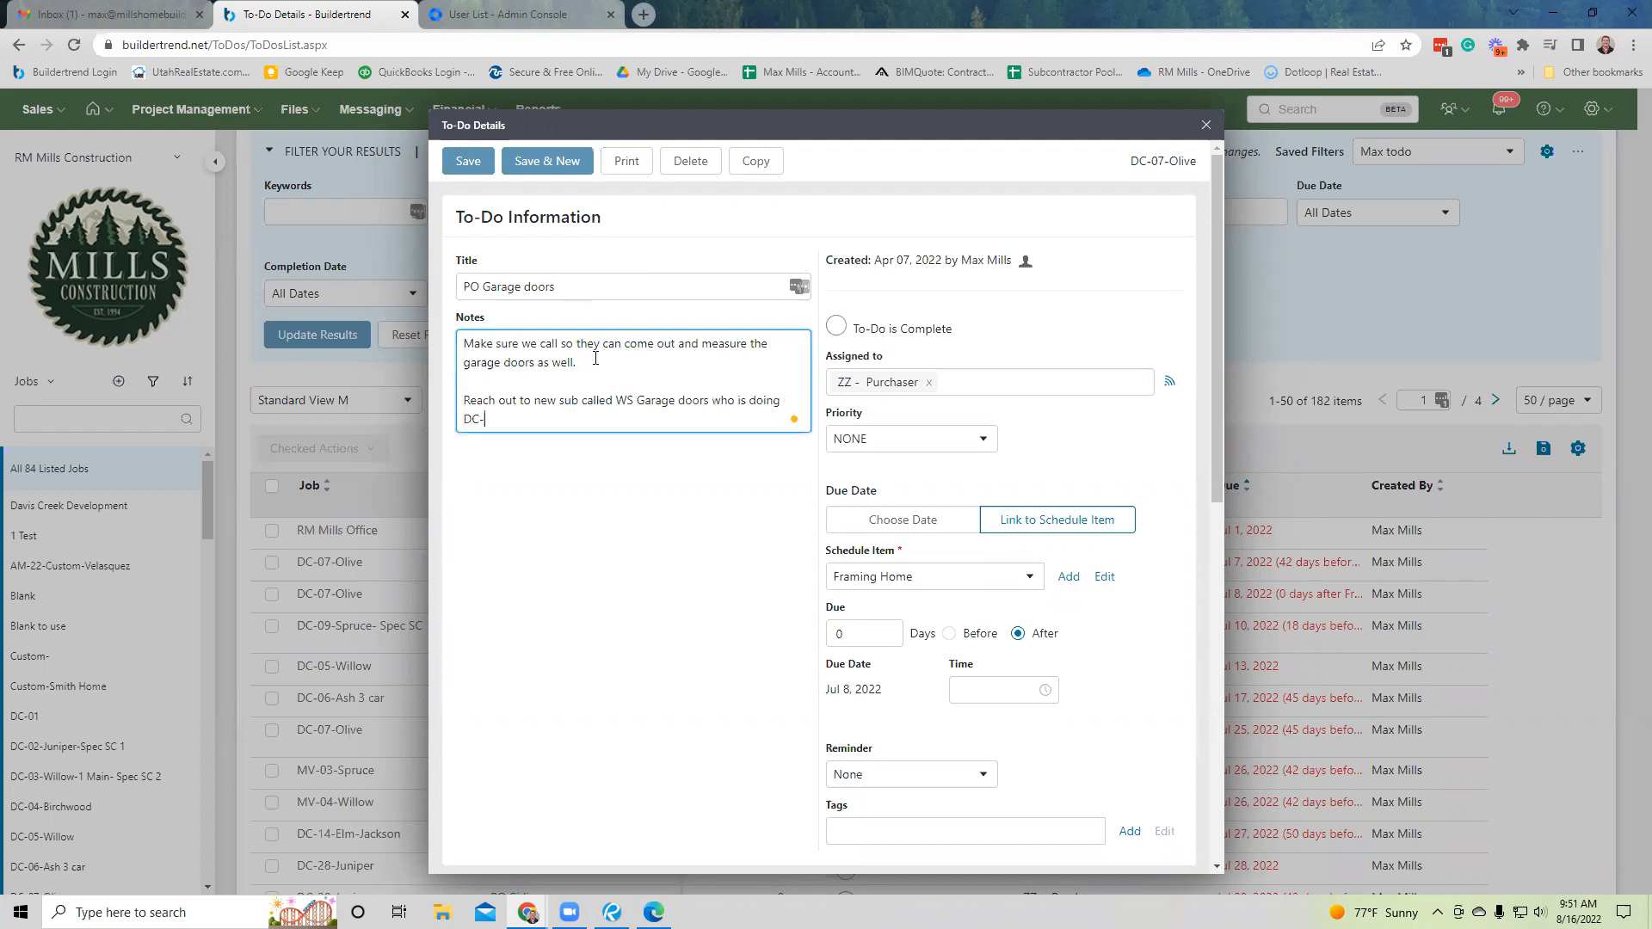
text(9 get a price fron)
Replace the to-do's ZZ - Purchaser assignee with the same two internal users assigned to DC-07-Olive's PO Flooring to-do.
click(929, 382)
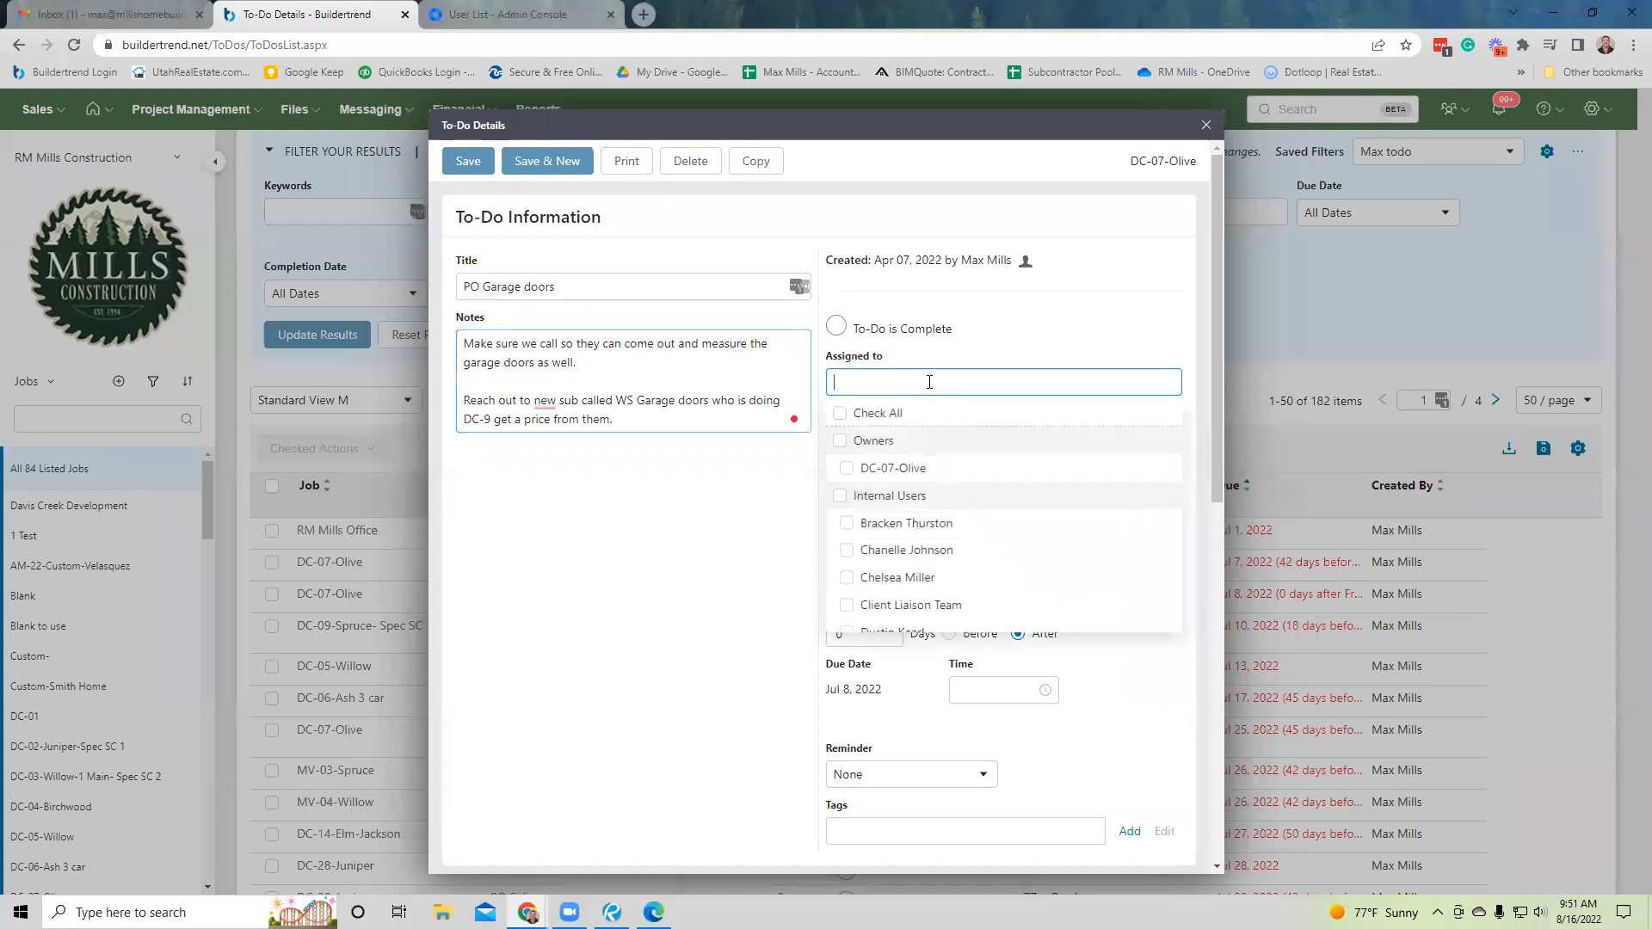
text(mak)
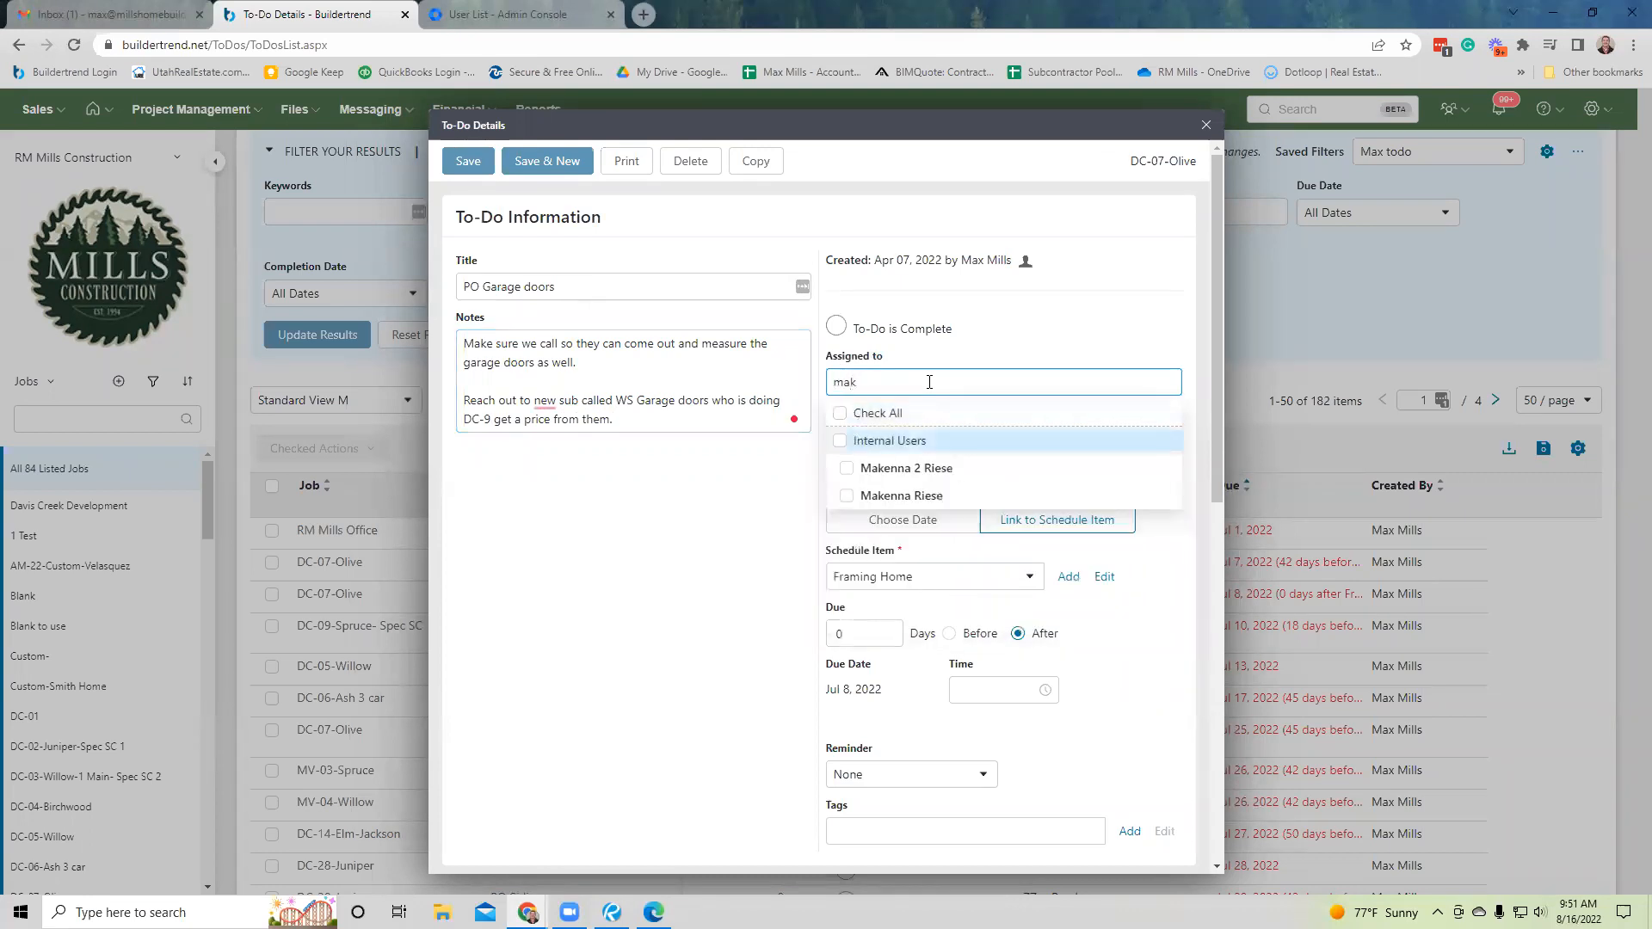
key(Return)
text(max)
key(Down)
key(Down)
key(Down)
key(Return)
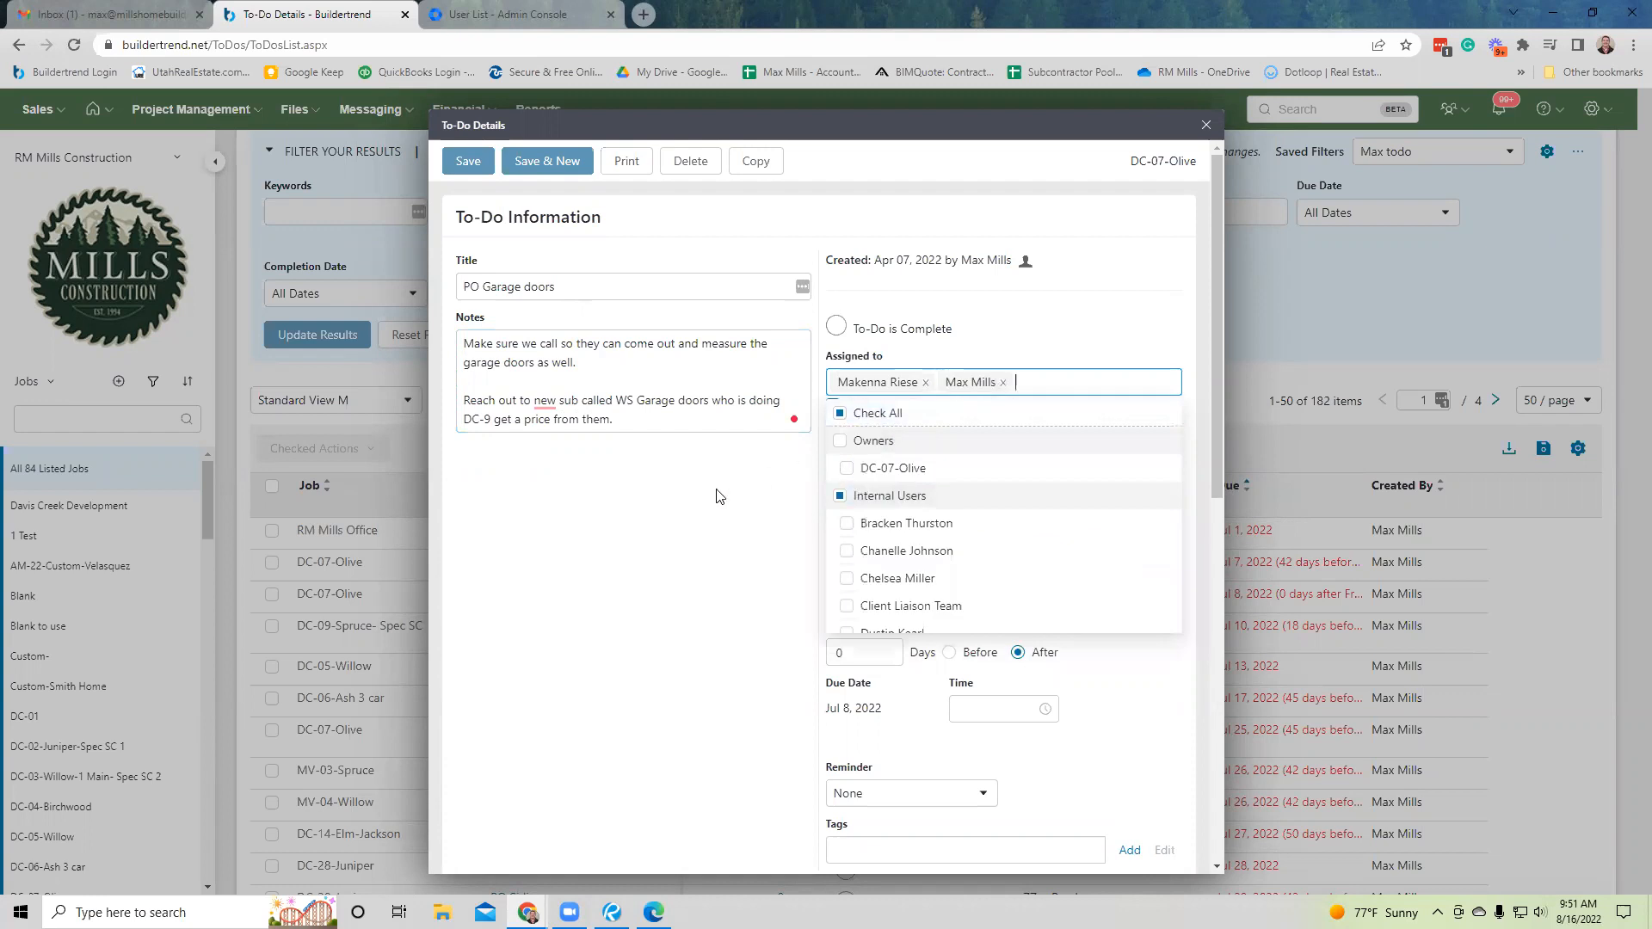
click(685, 510)
Correct the note's wording to "Reach out to a new sub", save the garage doors to-do and close it.
click(544, 401)
click(555, 440)
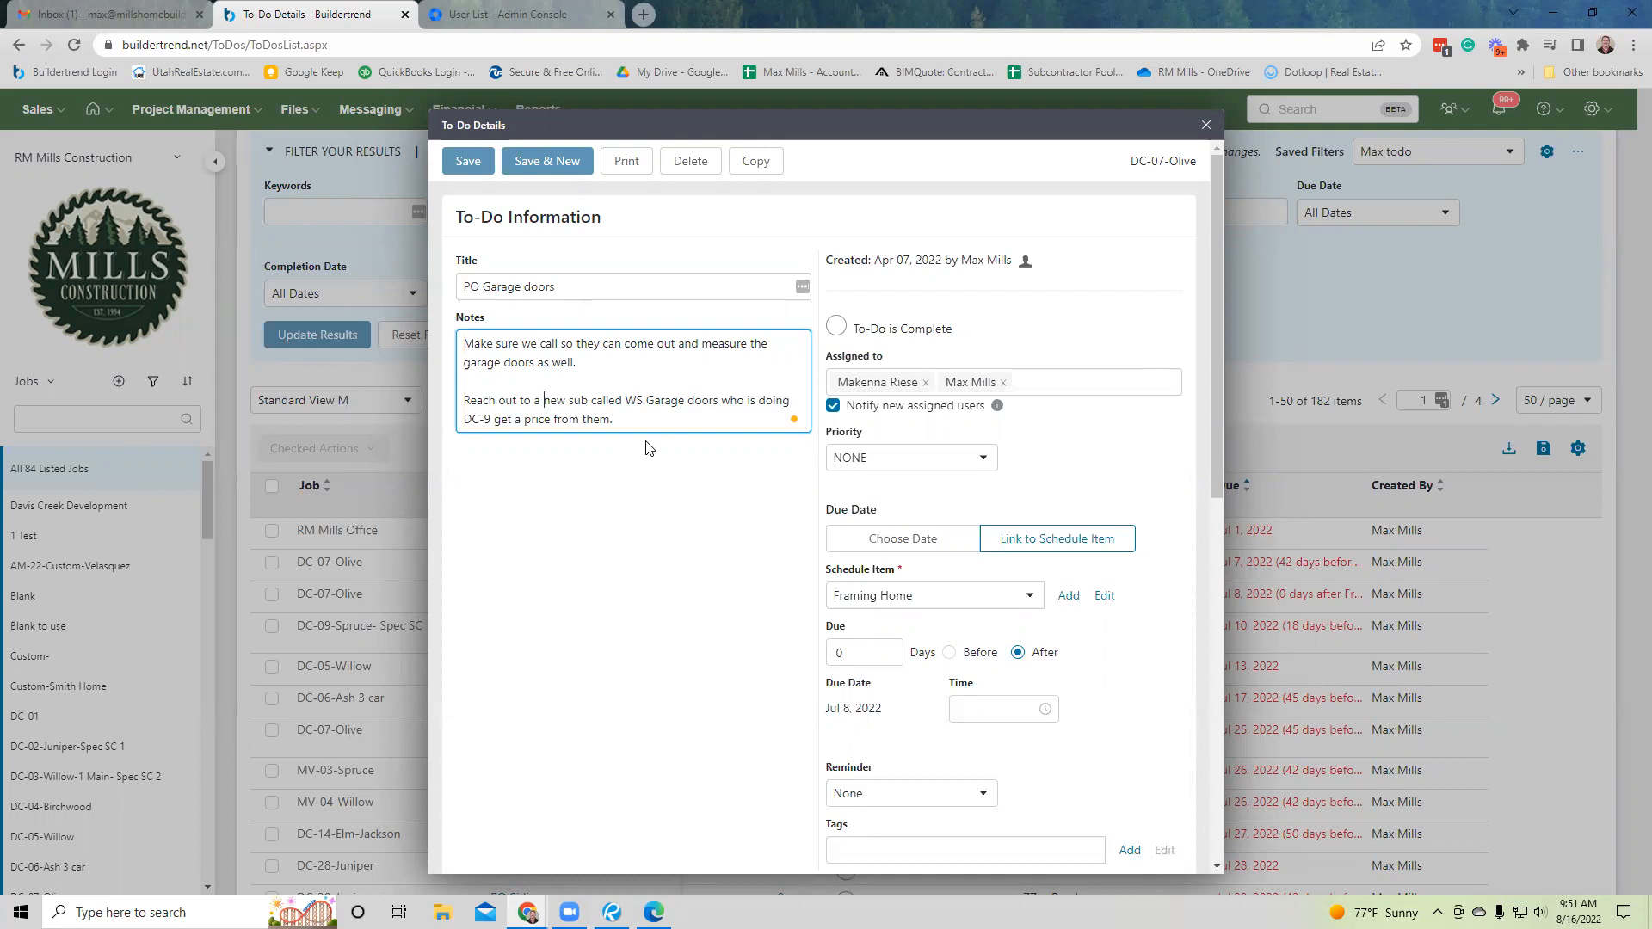
scroll(680, 521, down, 3)
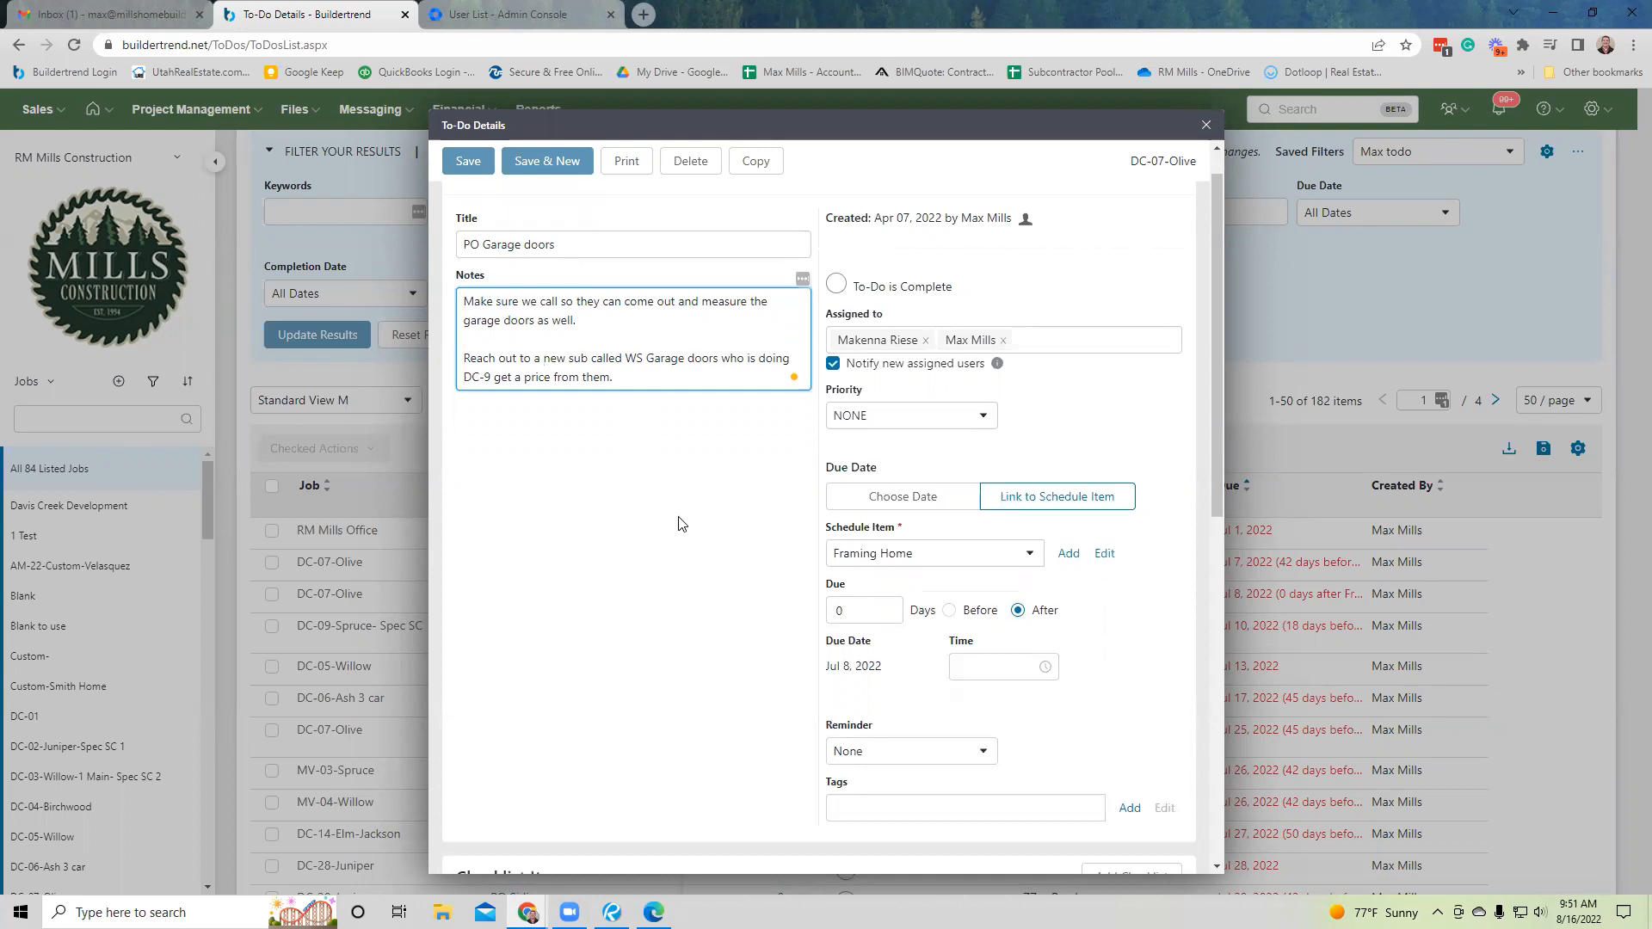
scroll(680, 520, up, 3)
click(478, 175)
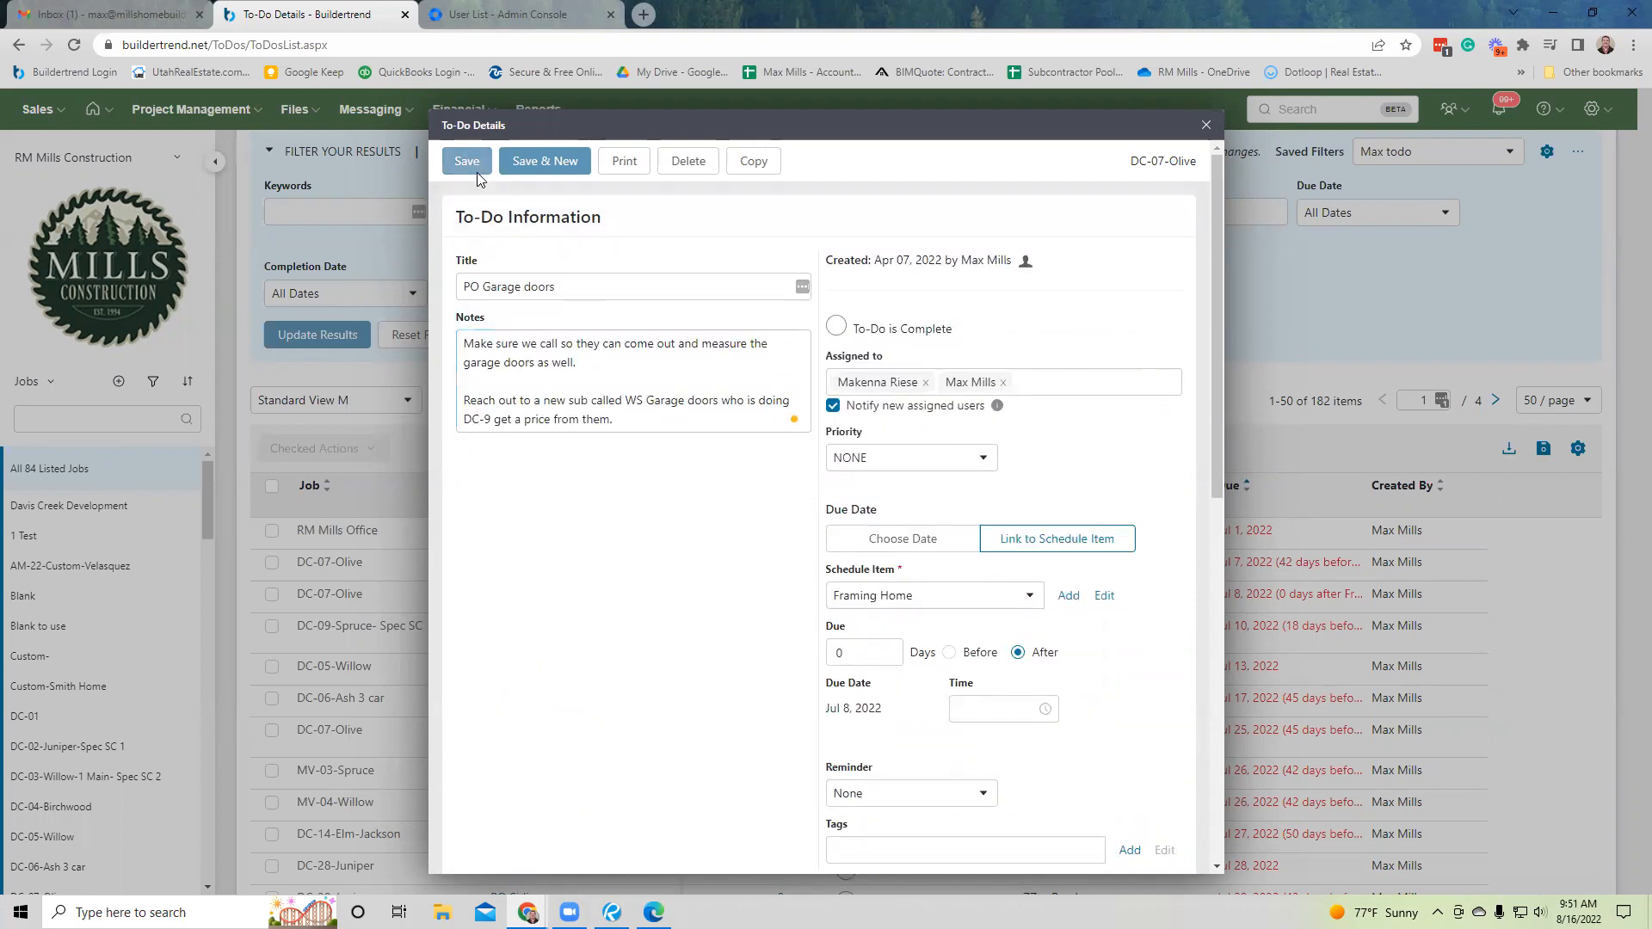
click(1205, 125)
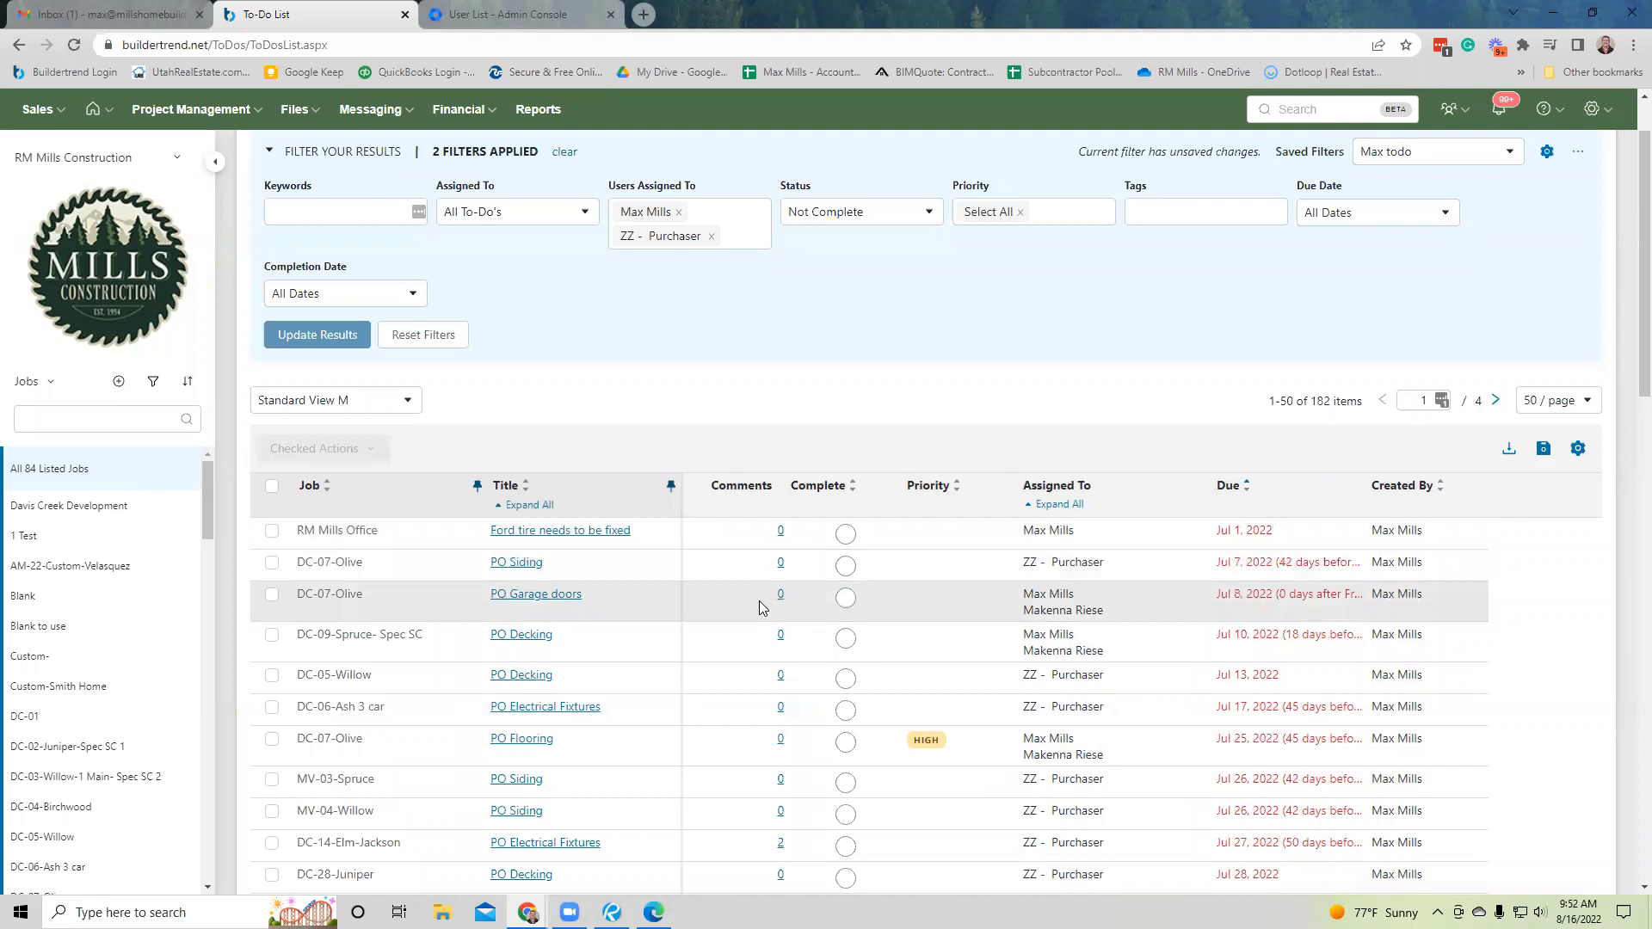
Switch to the DC-07-Olive job and show its selections.
scroll(762, 551, down, 2)
scroll(757, 523, down, 1)
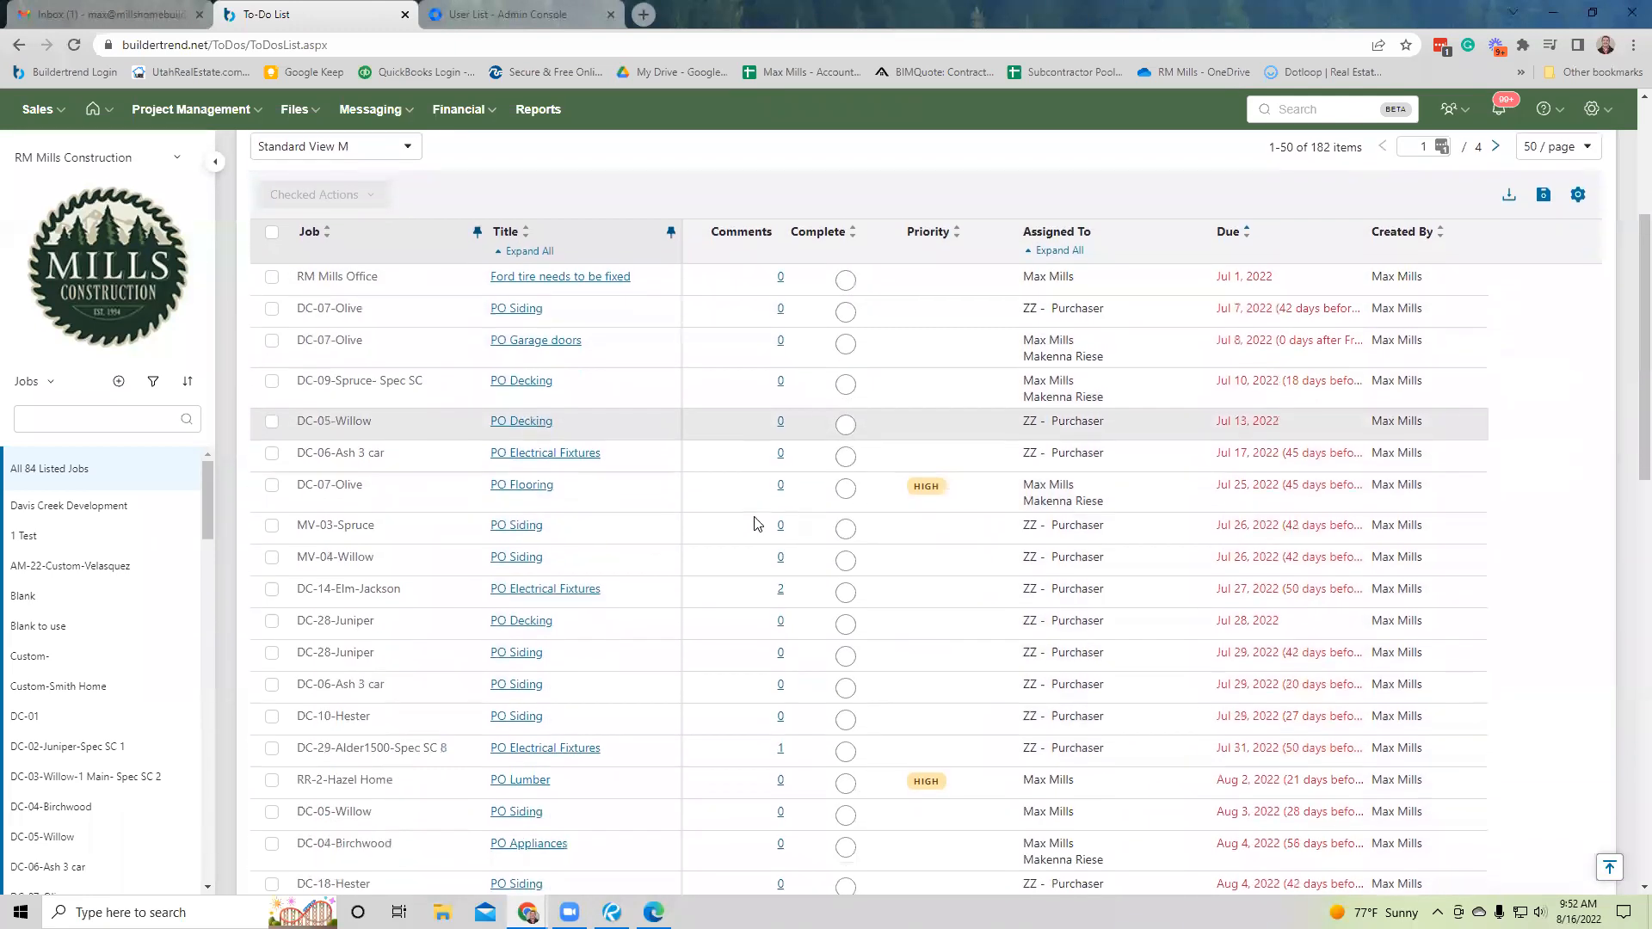
scroll(758, 524, down, 1)
scroll(753, 523, up, 3)
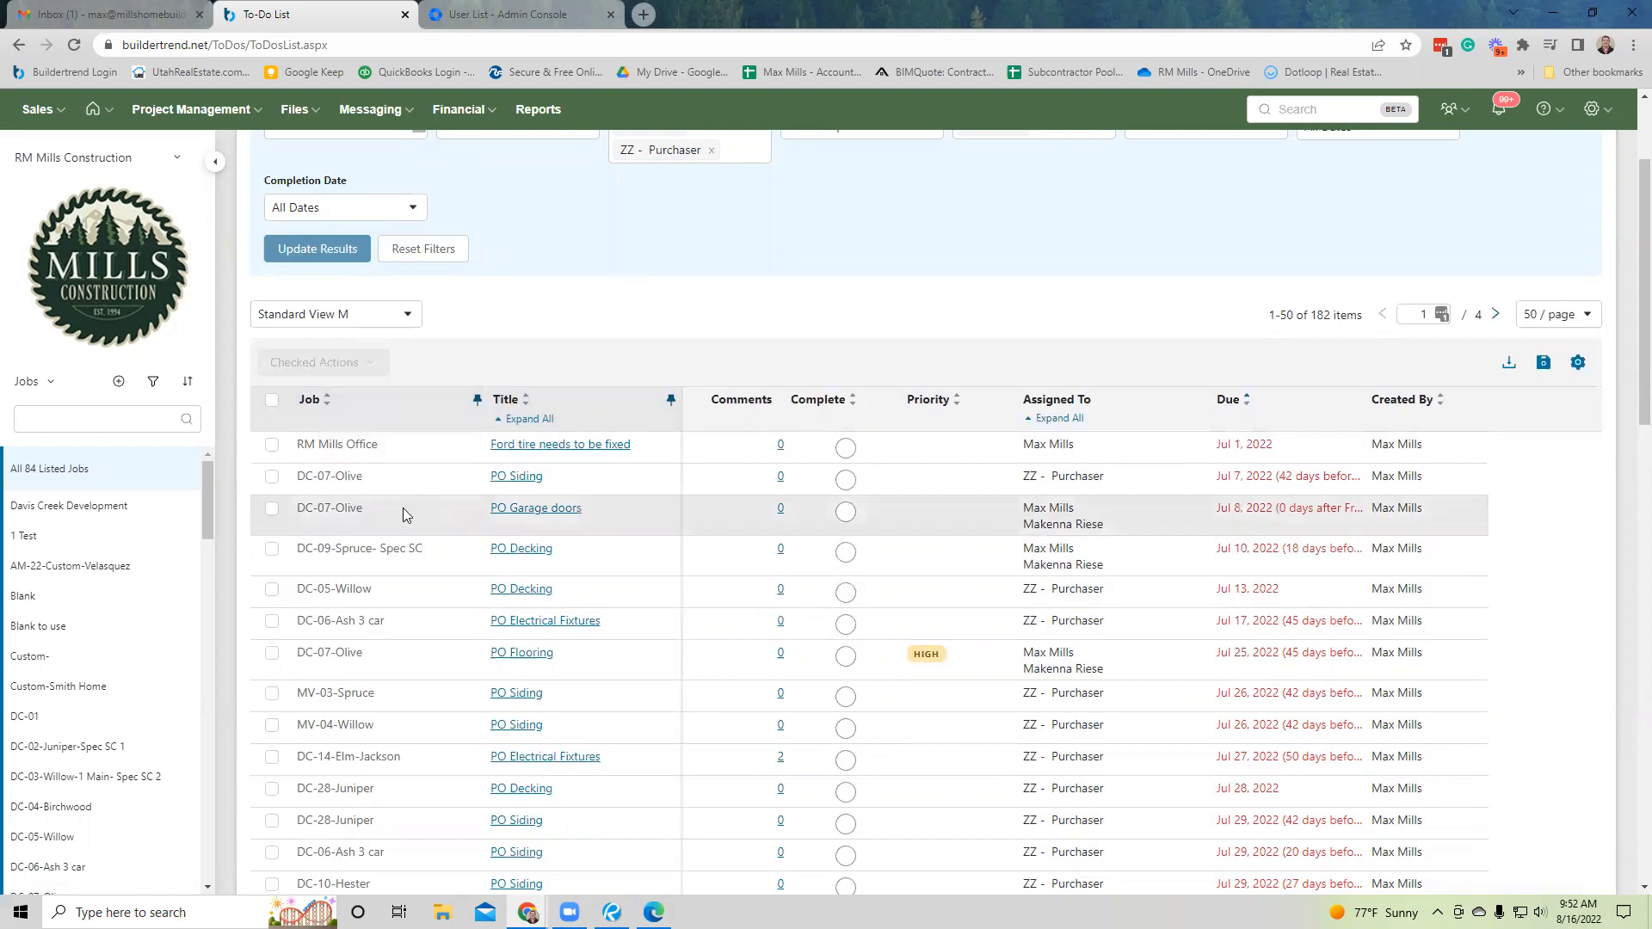
scroll(92, 741, down, 2)
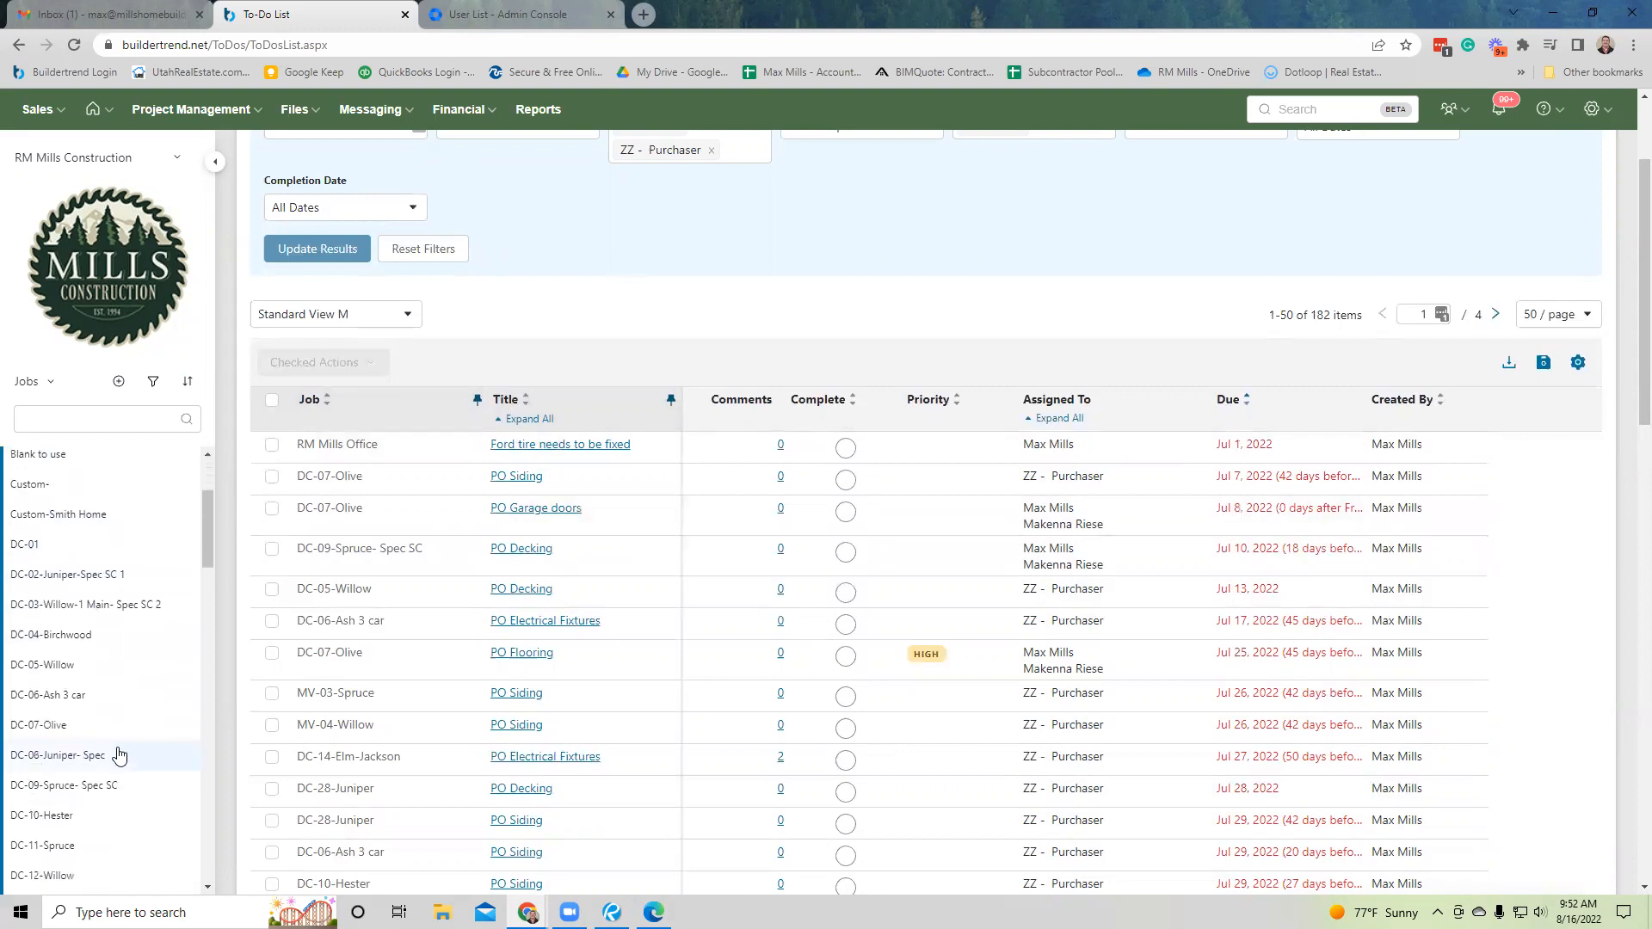
click(127, 731)
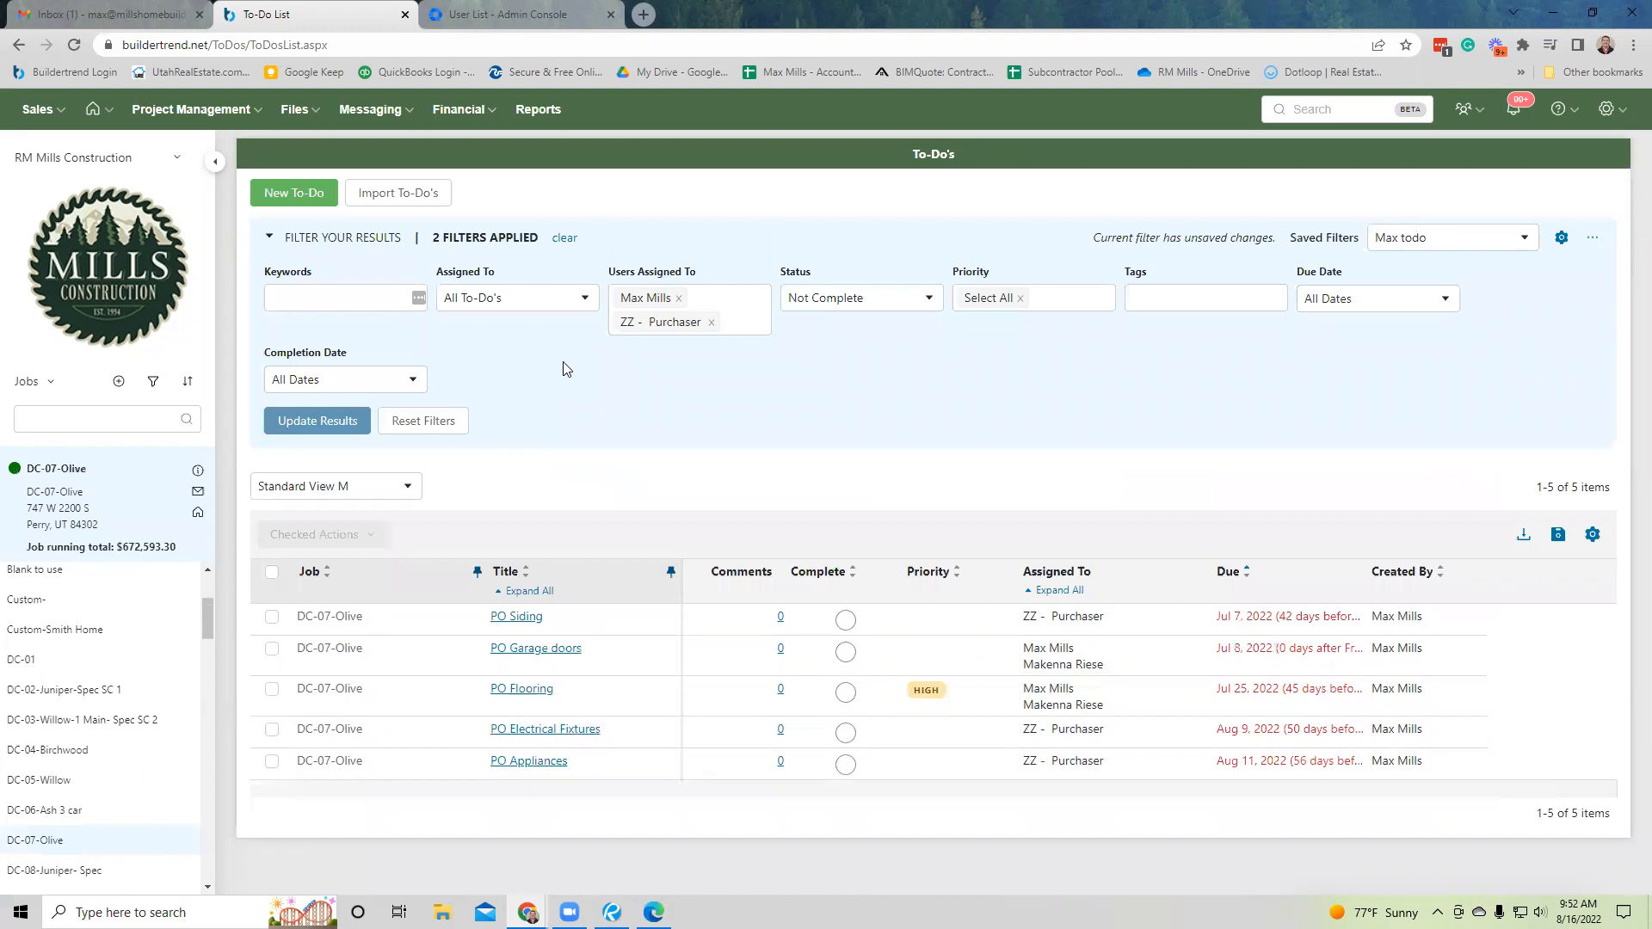
mouse_move(191, 110)
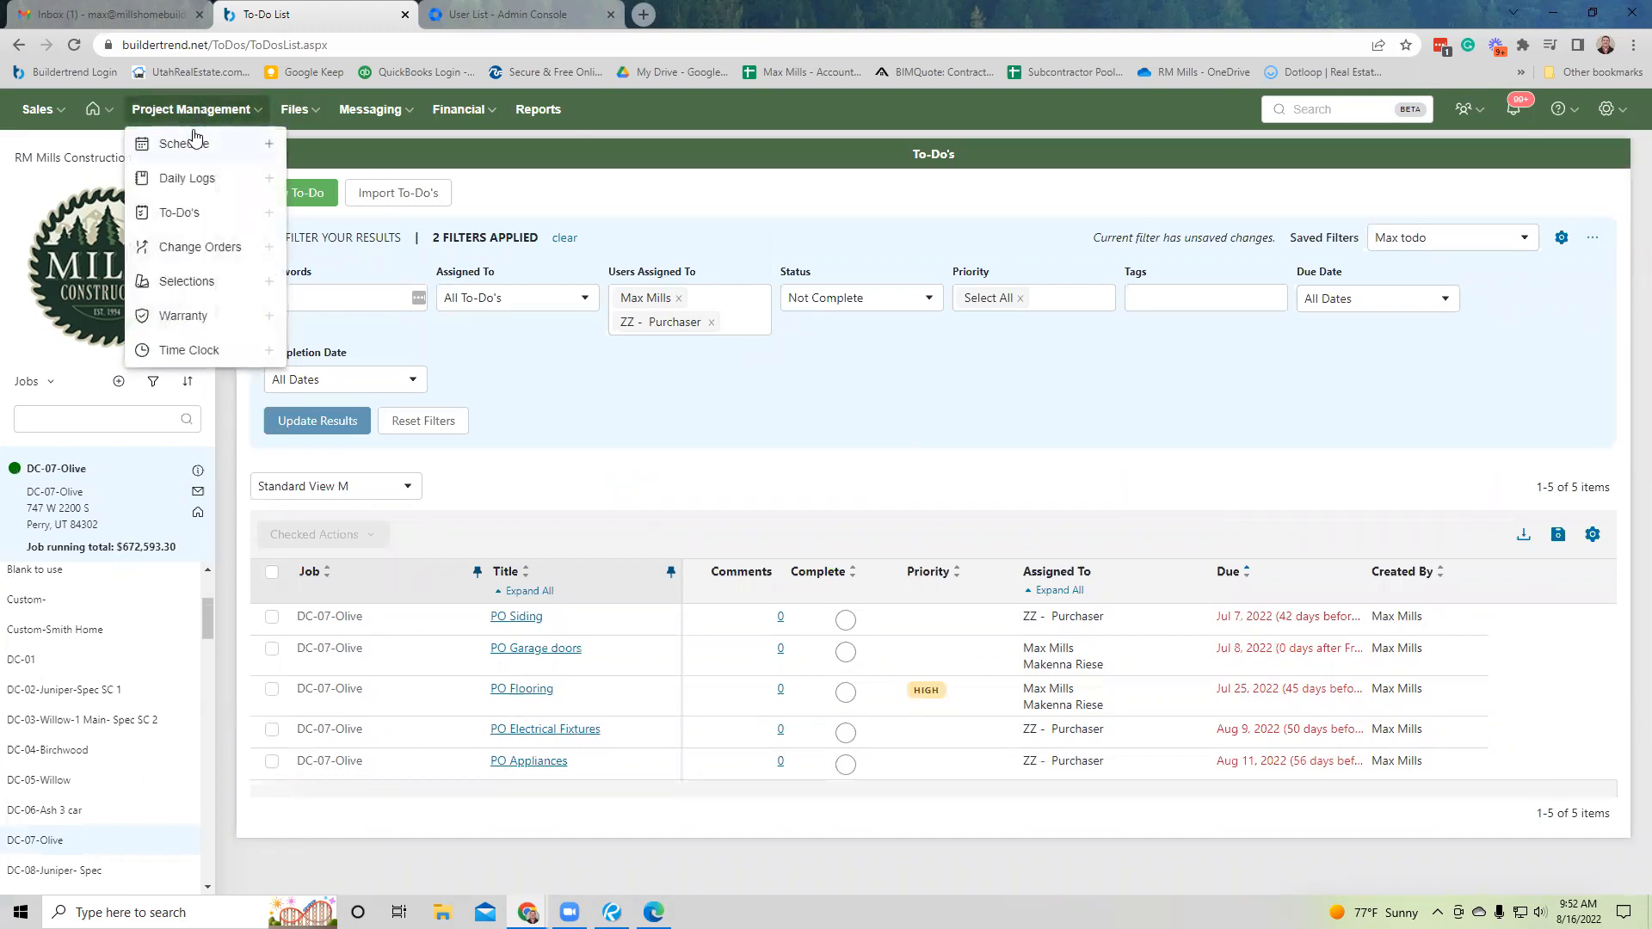
click(187, 282)
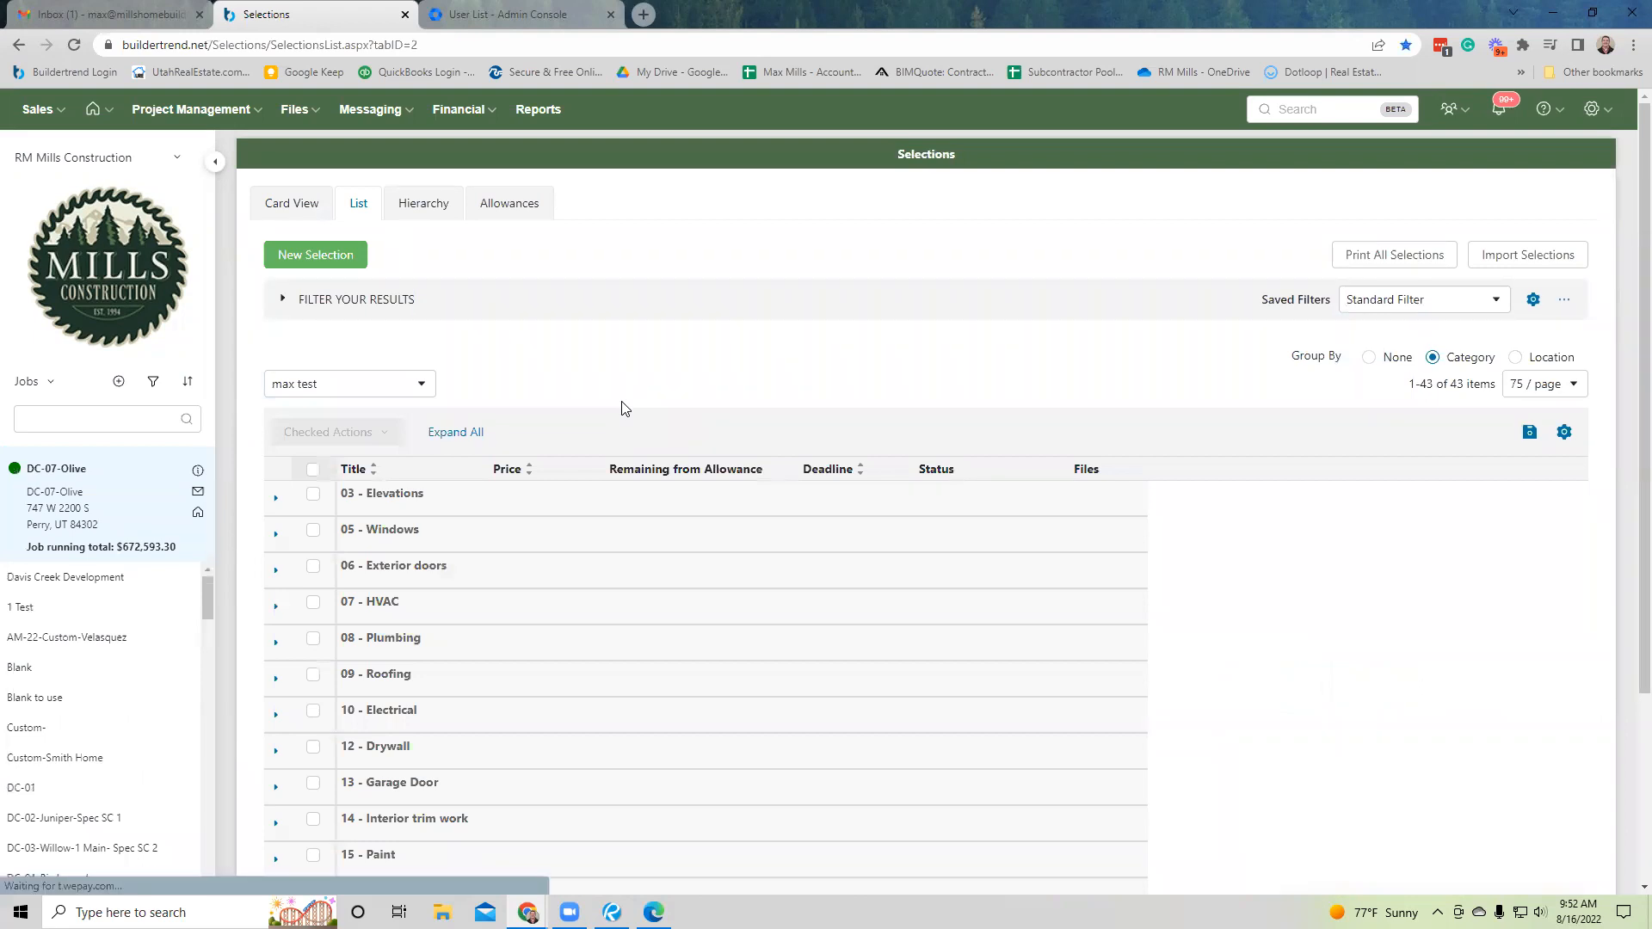
Expand the 13 - Garage Door category and its Garage Door selection to review the chosen door.
click(277, 787)
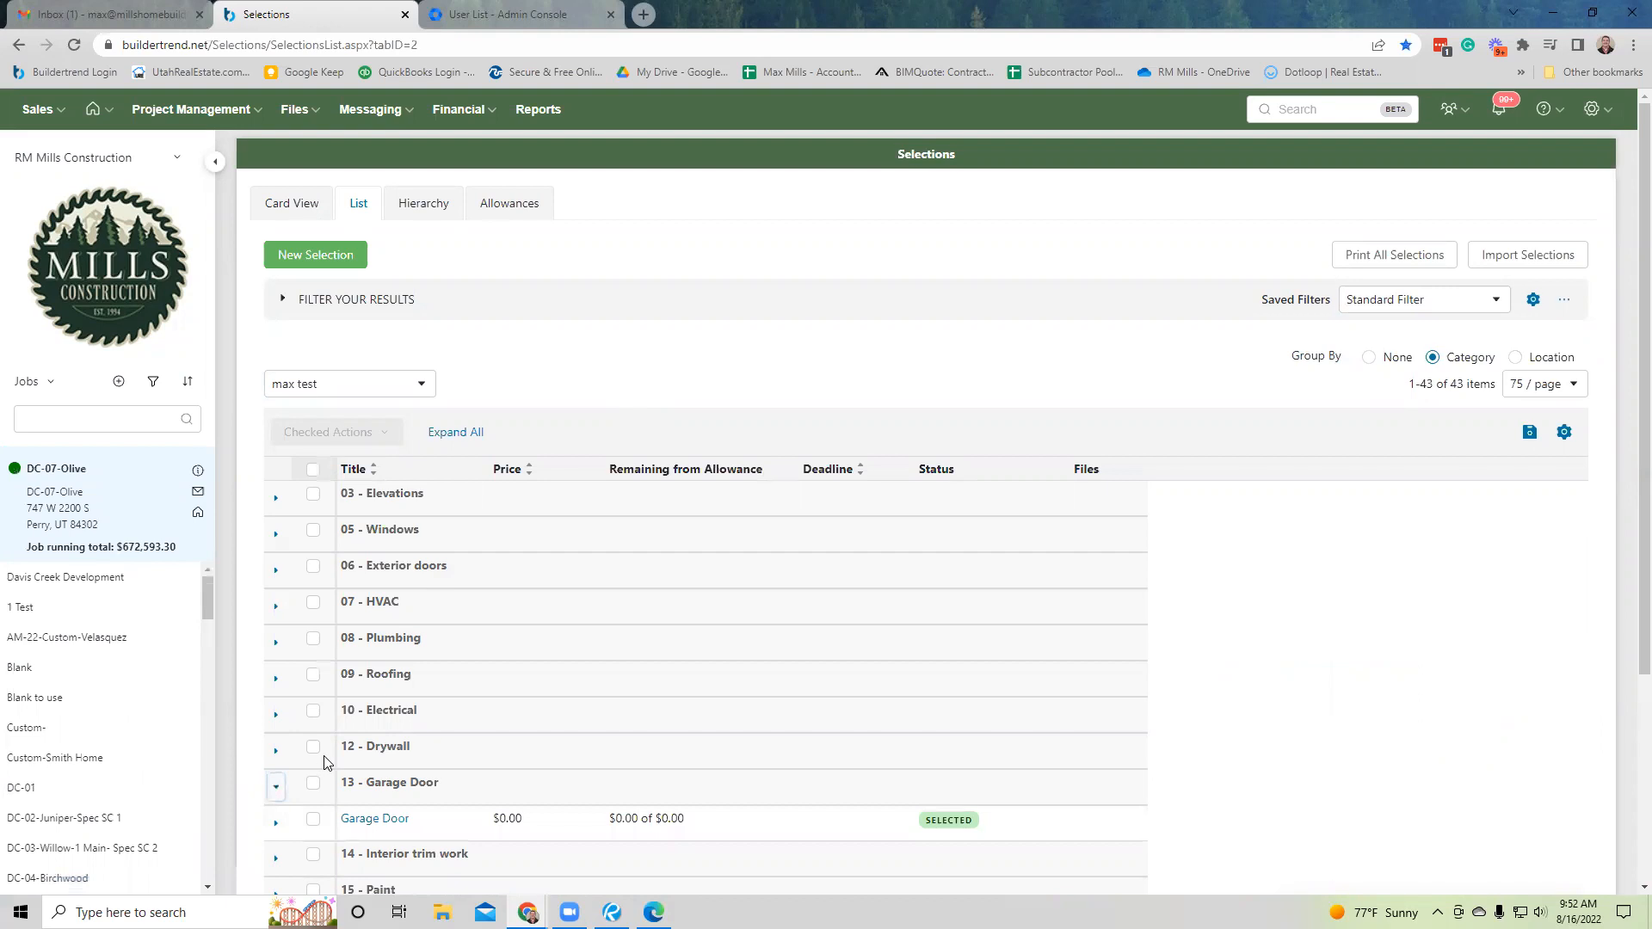
scroll(268, 680, down, 2)
click(284, 657)
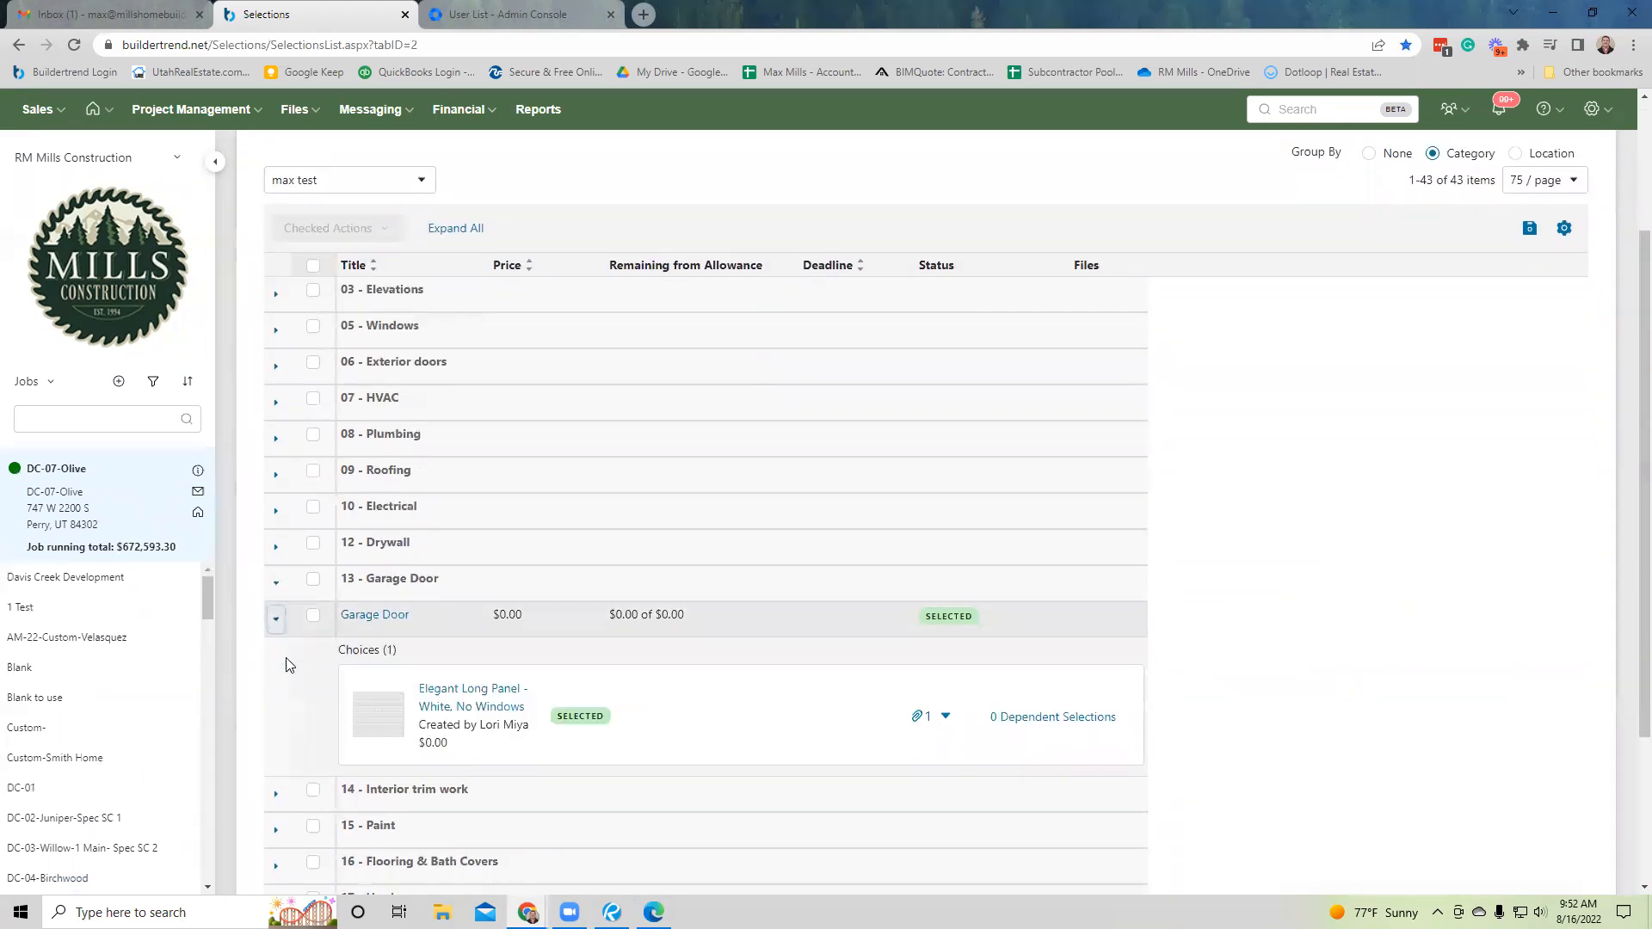
scroll(361, 624, down, 2)
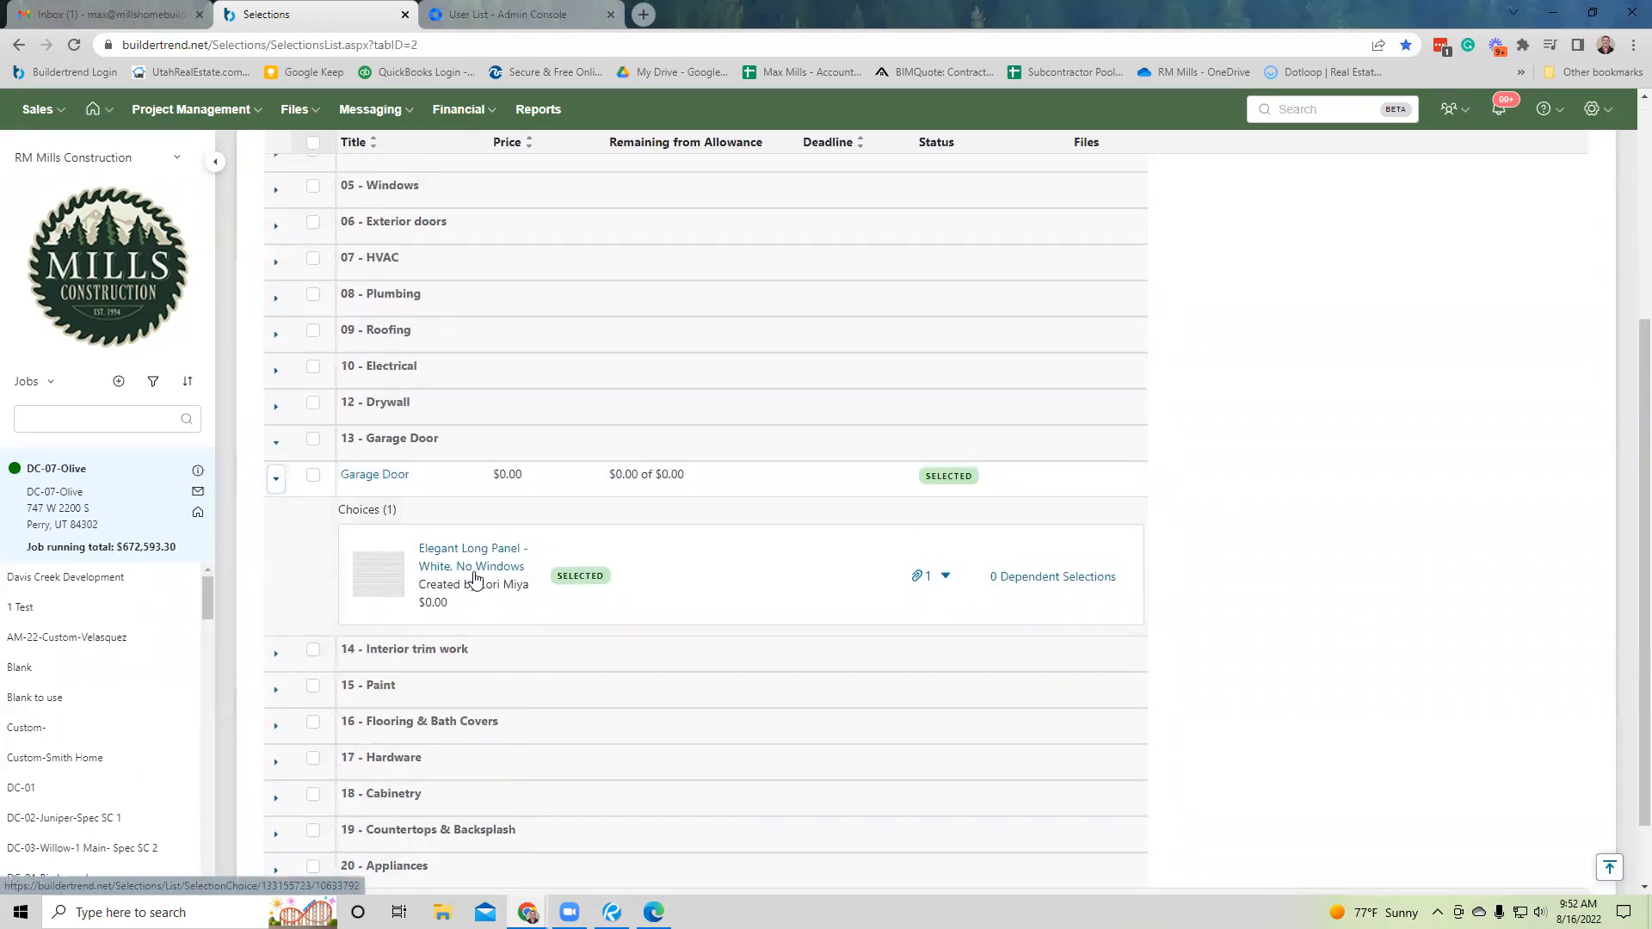
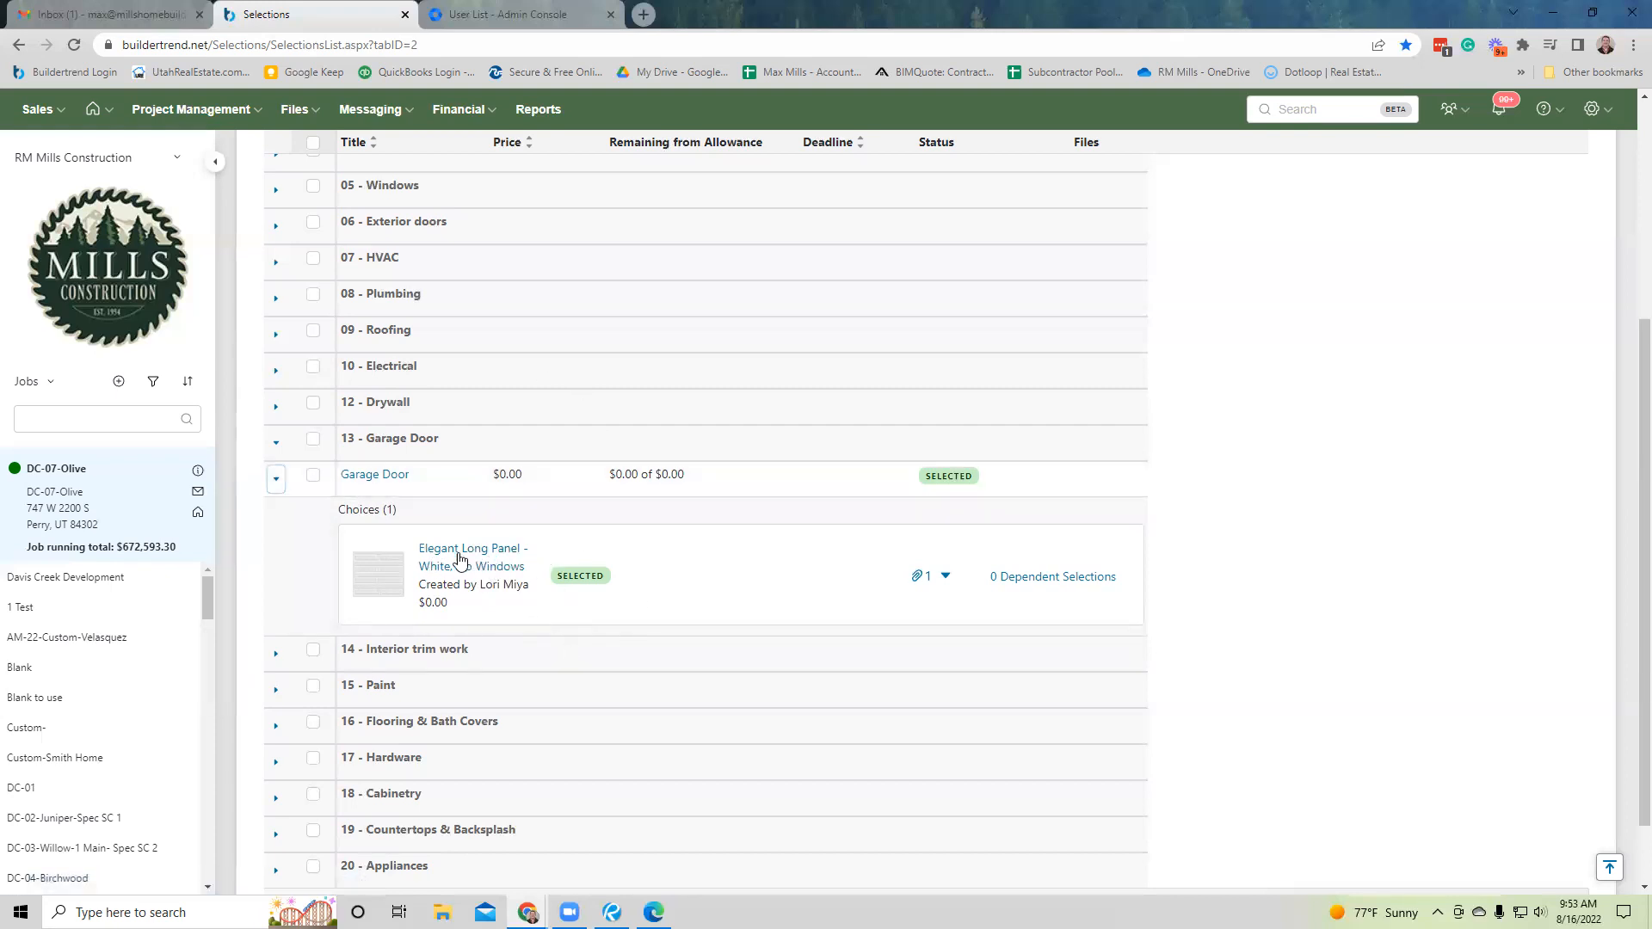
scroll(460, 561, up, 4)
scroll(461, 561, down, 4)
scroll(637, 416, up, 4)
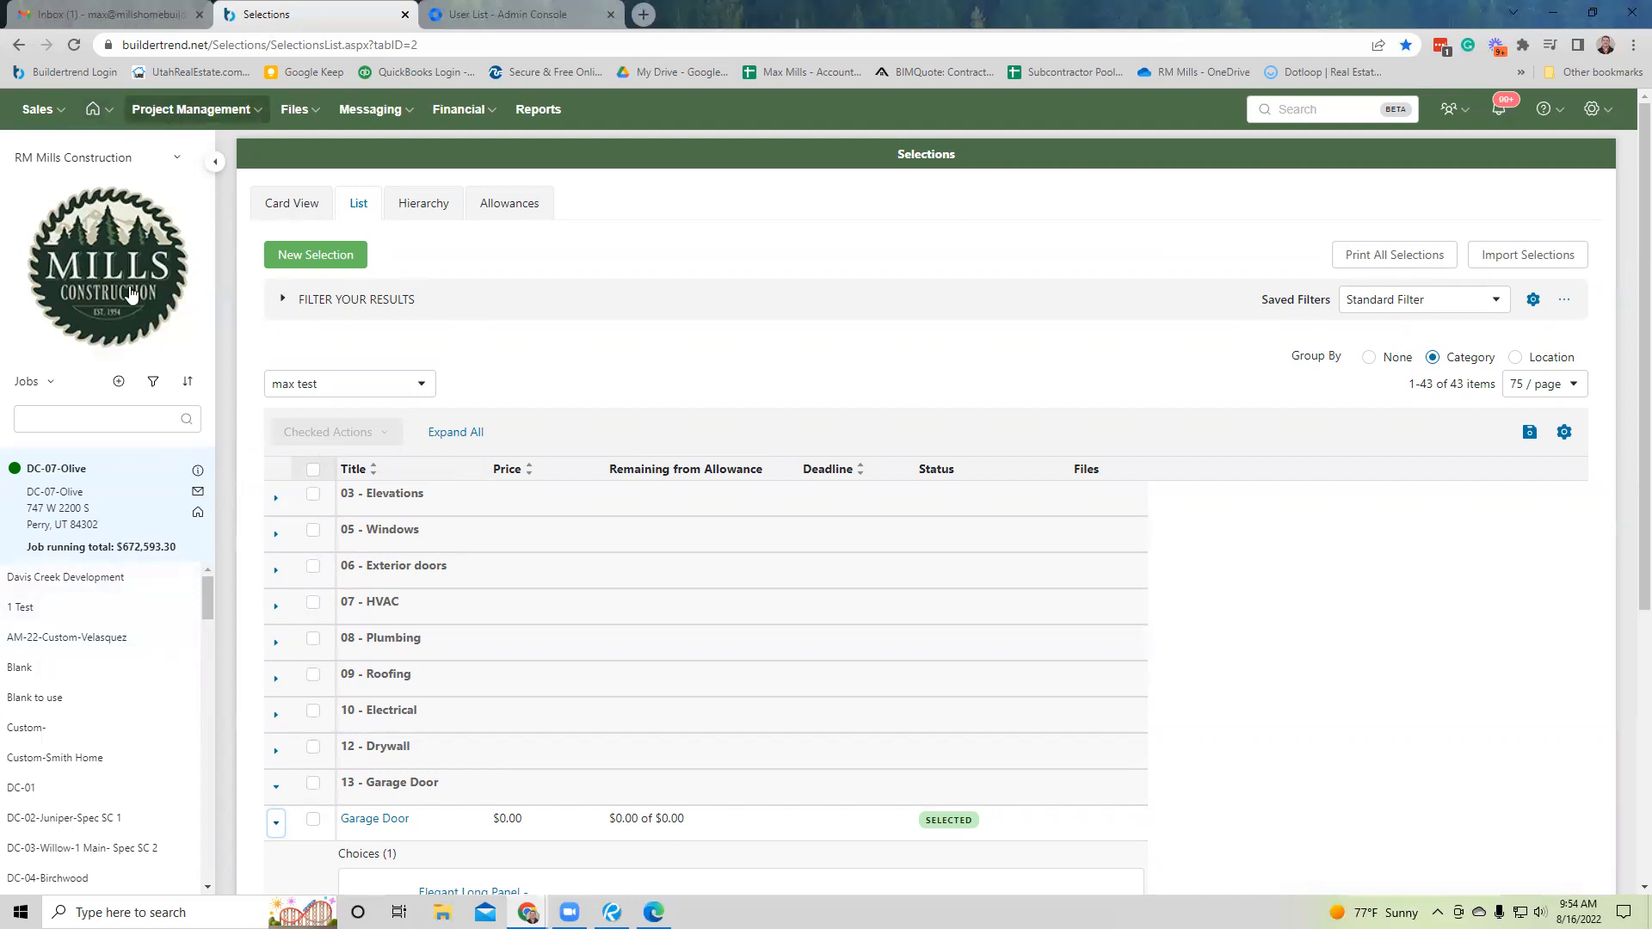
Return to the To-Do's list and show the to-dos for all listed jobs.
click(191, 110)
click(231, 218)
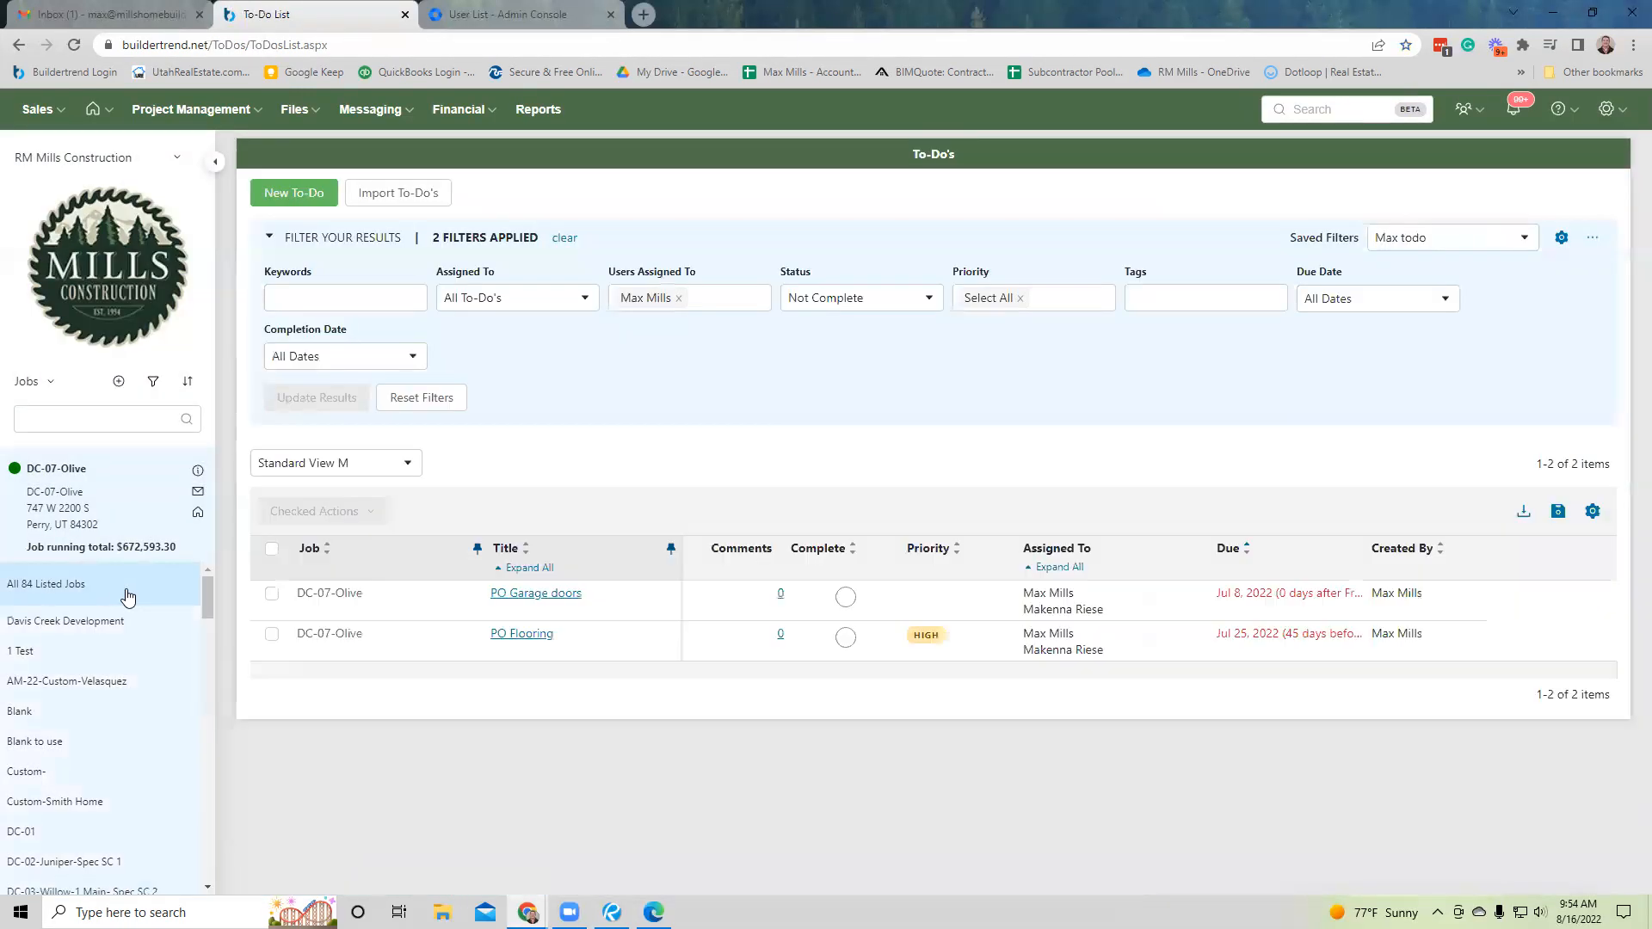
click(128, 588)
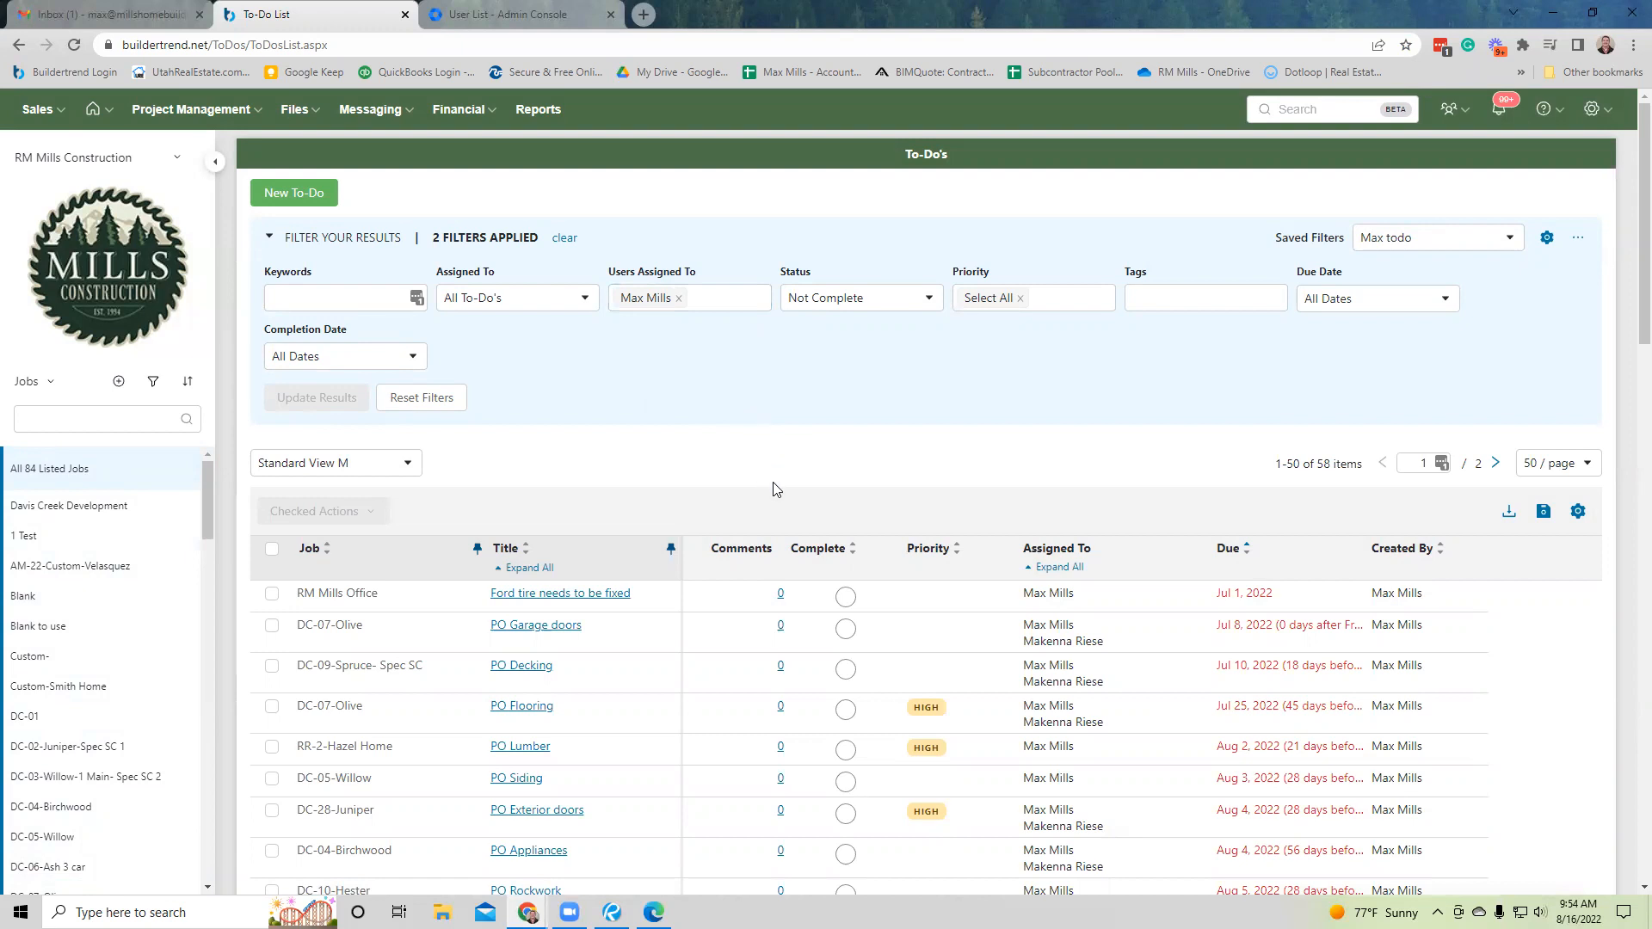
Review the open to-dos across all listed jobs, checking their due dates, priorities and assignees.
scroll(777, 482, down, 5)
scroll(780, 480, up, 3)
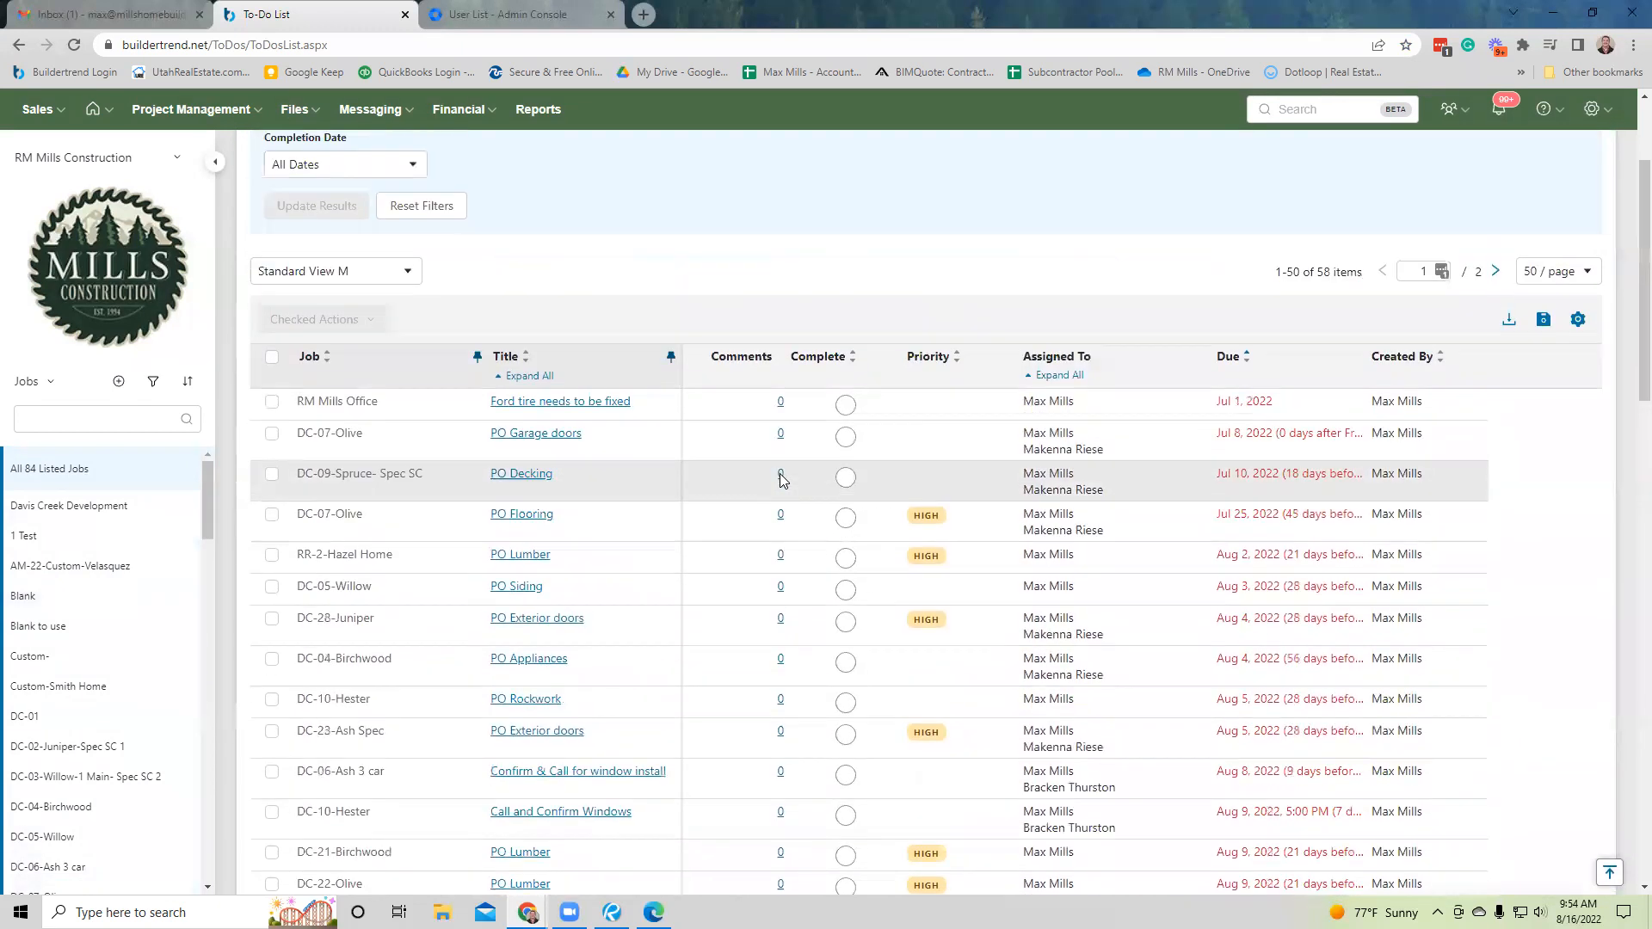
scroll(774, 473, down, 1)
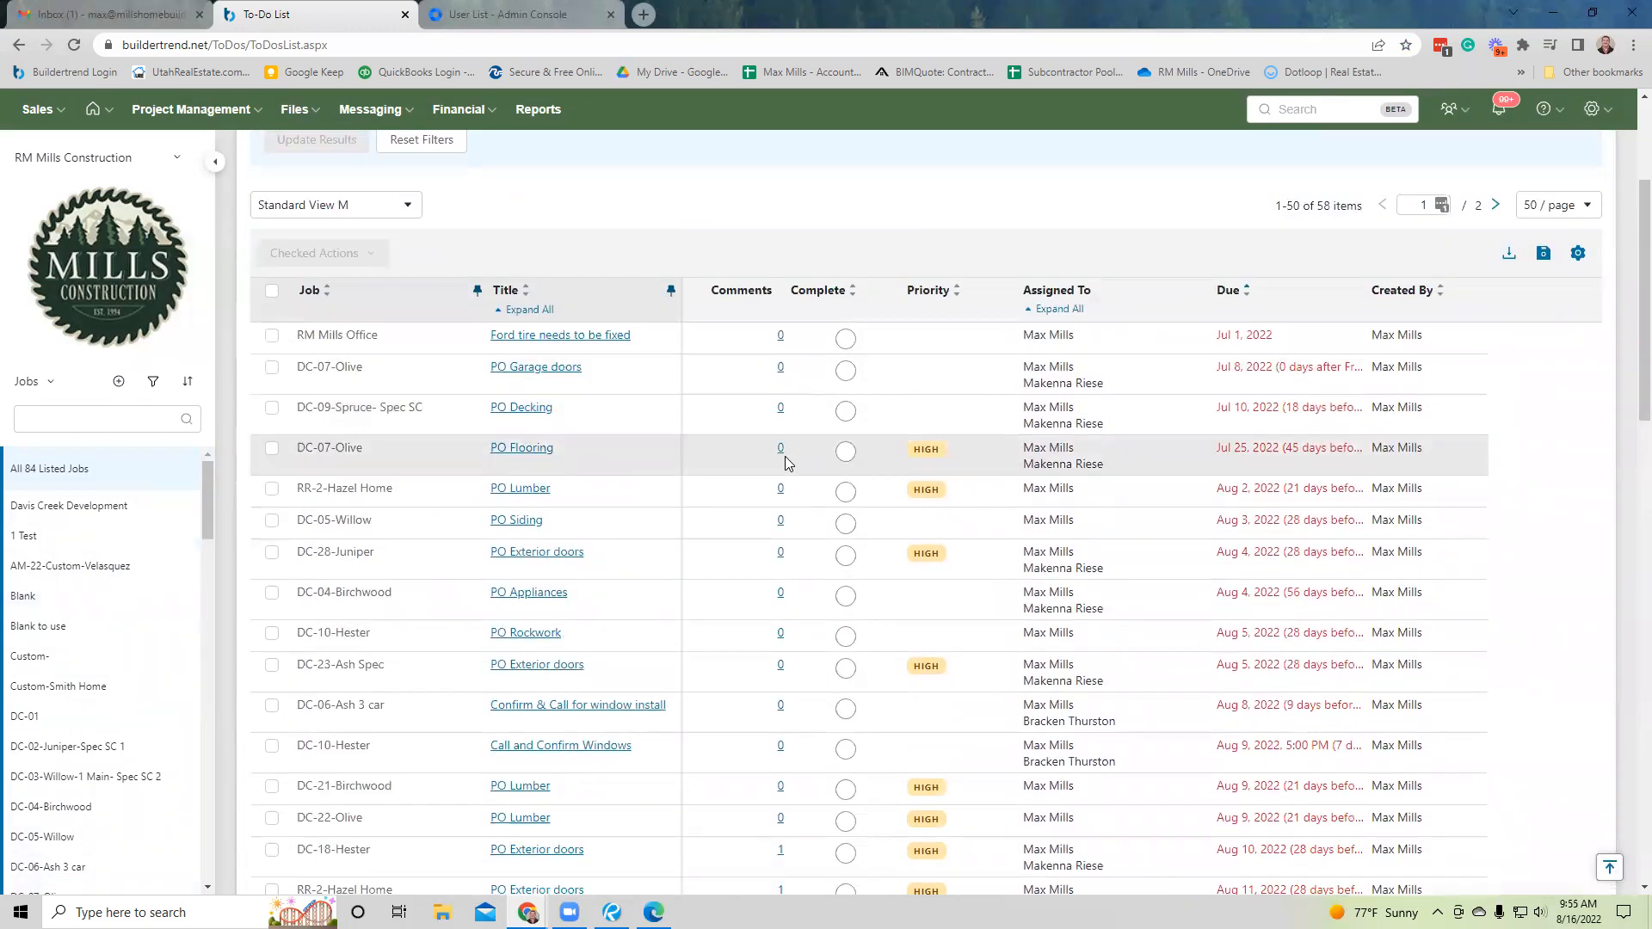
scroll(785, 469, down, 3)
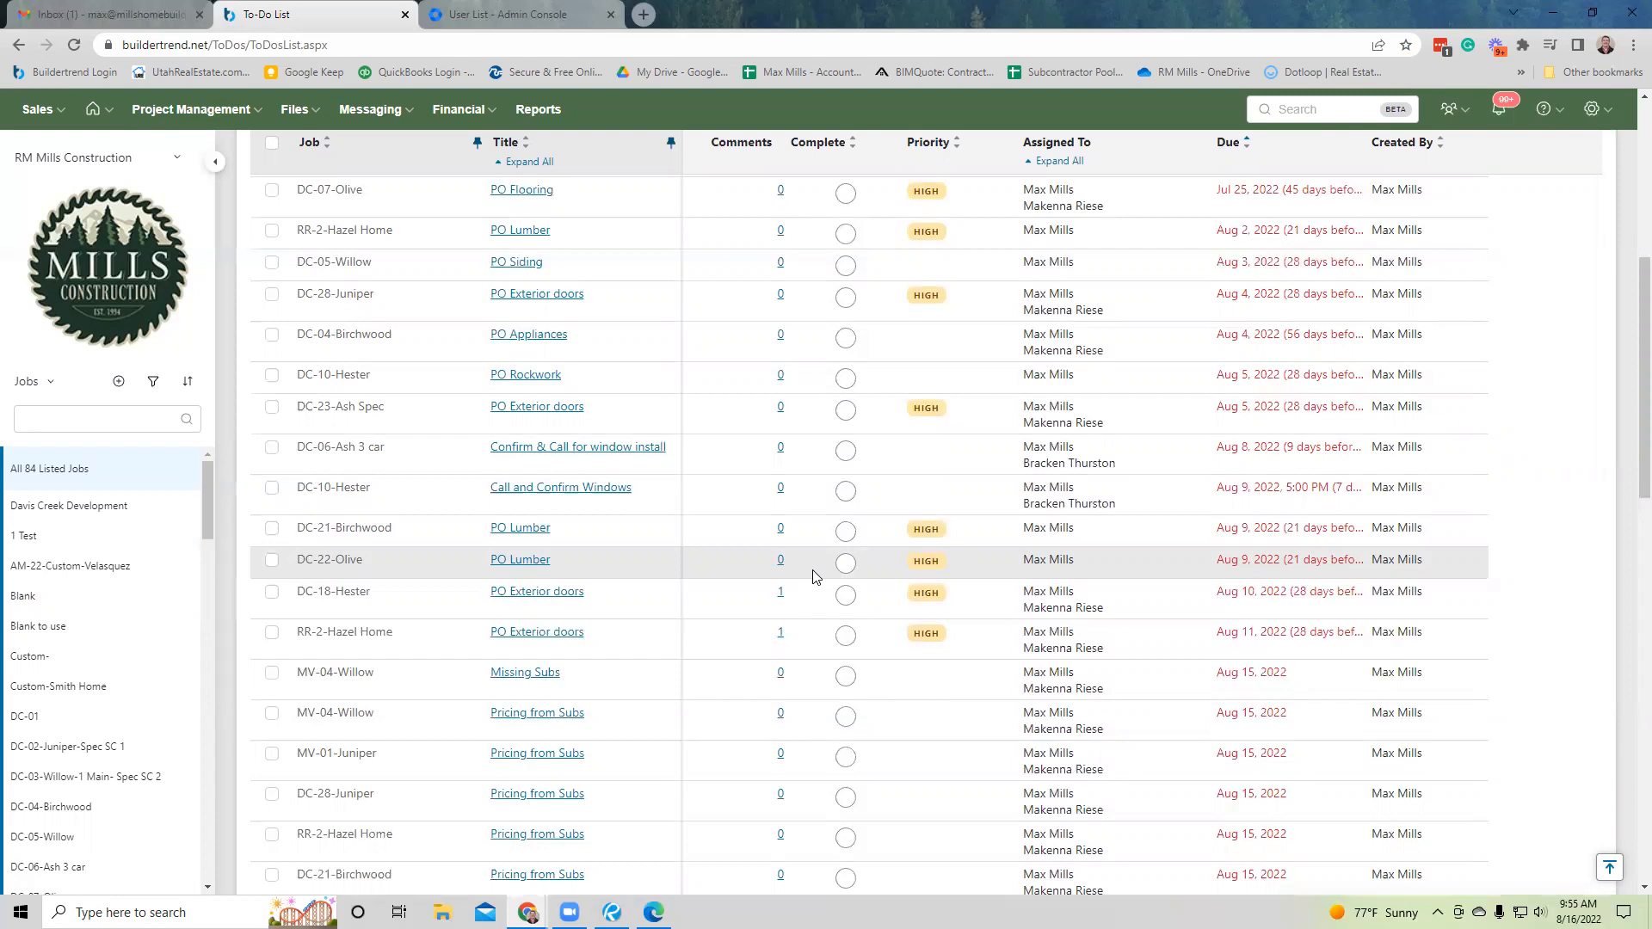
scroll(790, 558, down, 3)
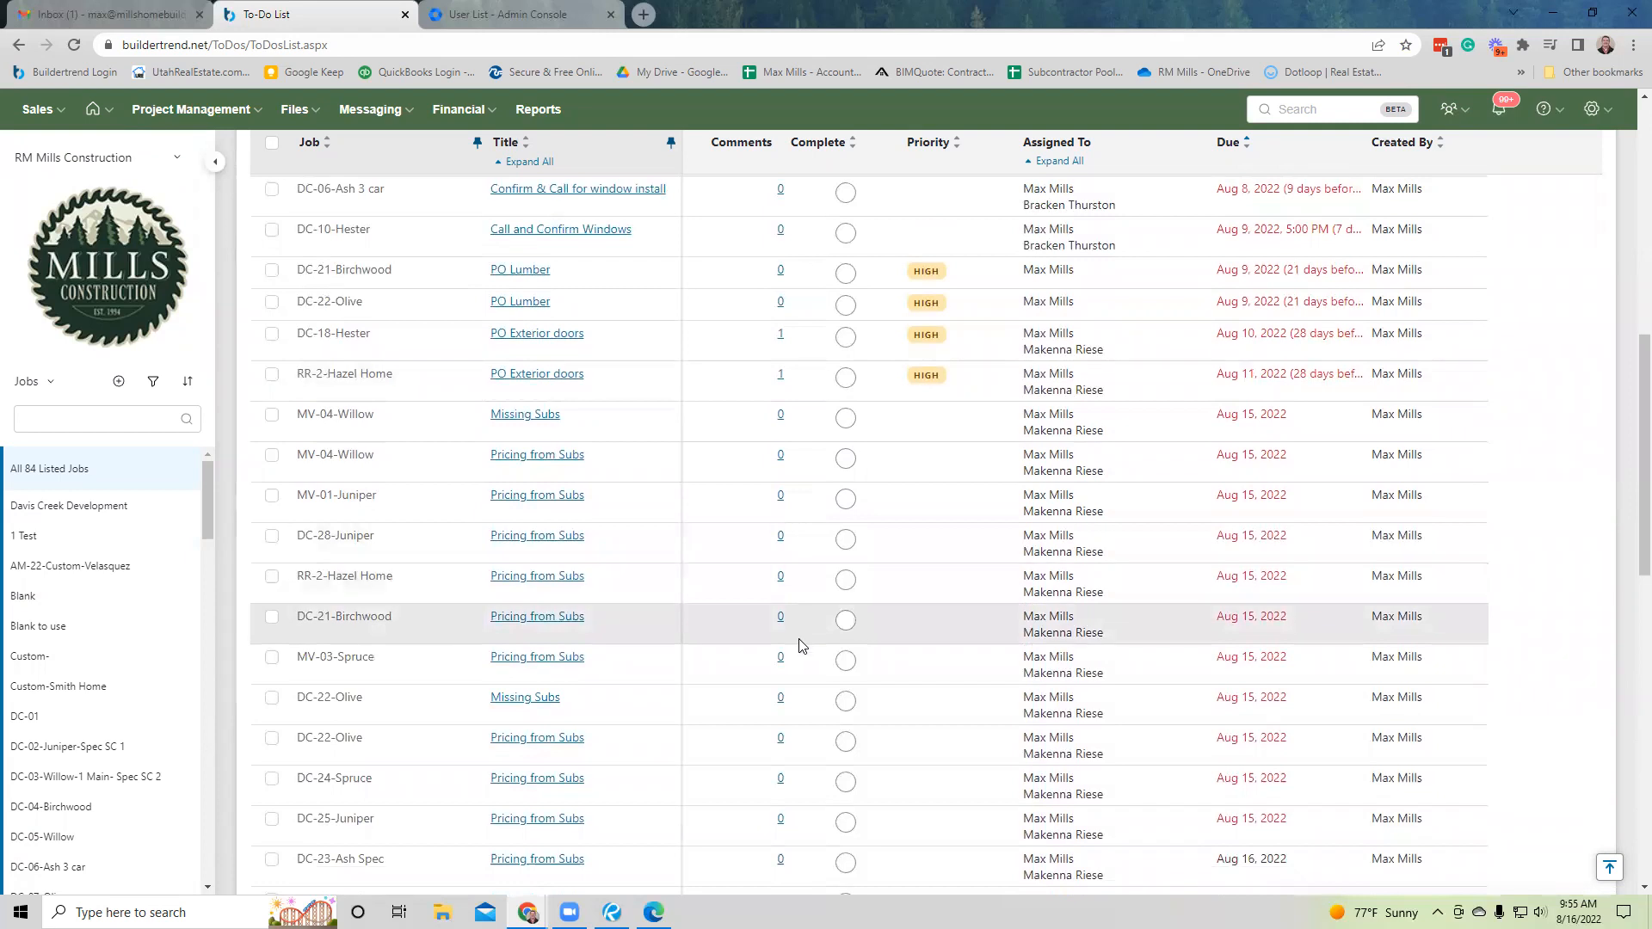
scroll(795, 576, down, 4)
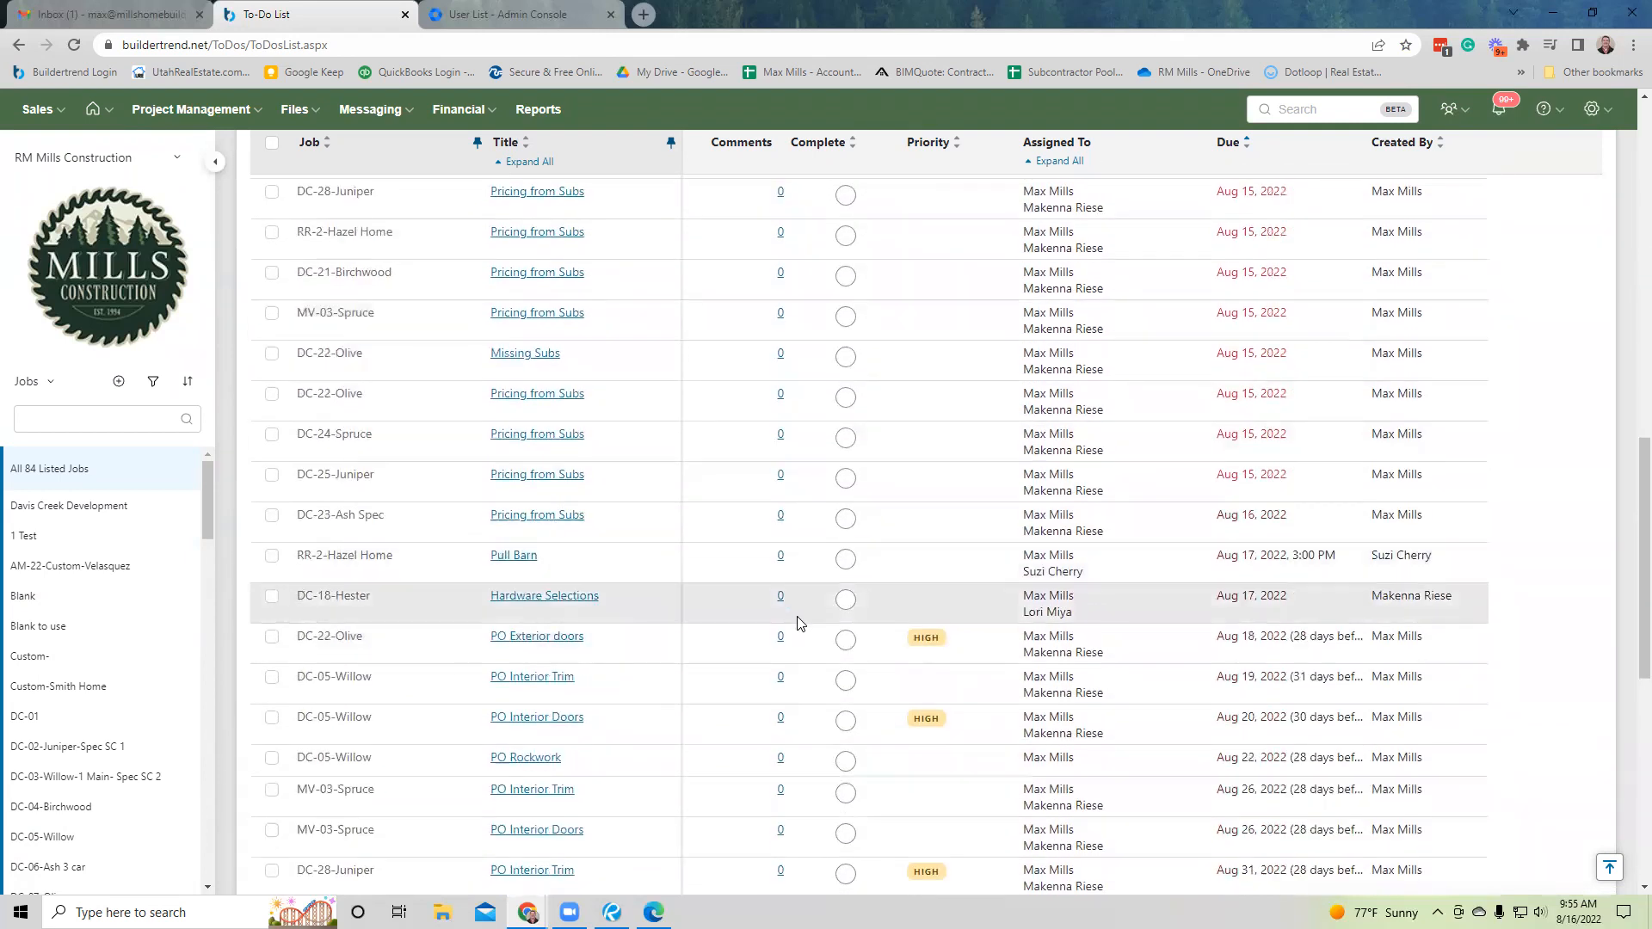
scroll(792, 575, up, 8)
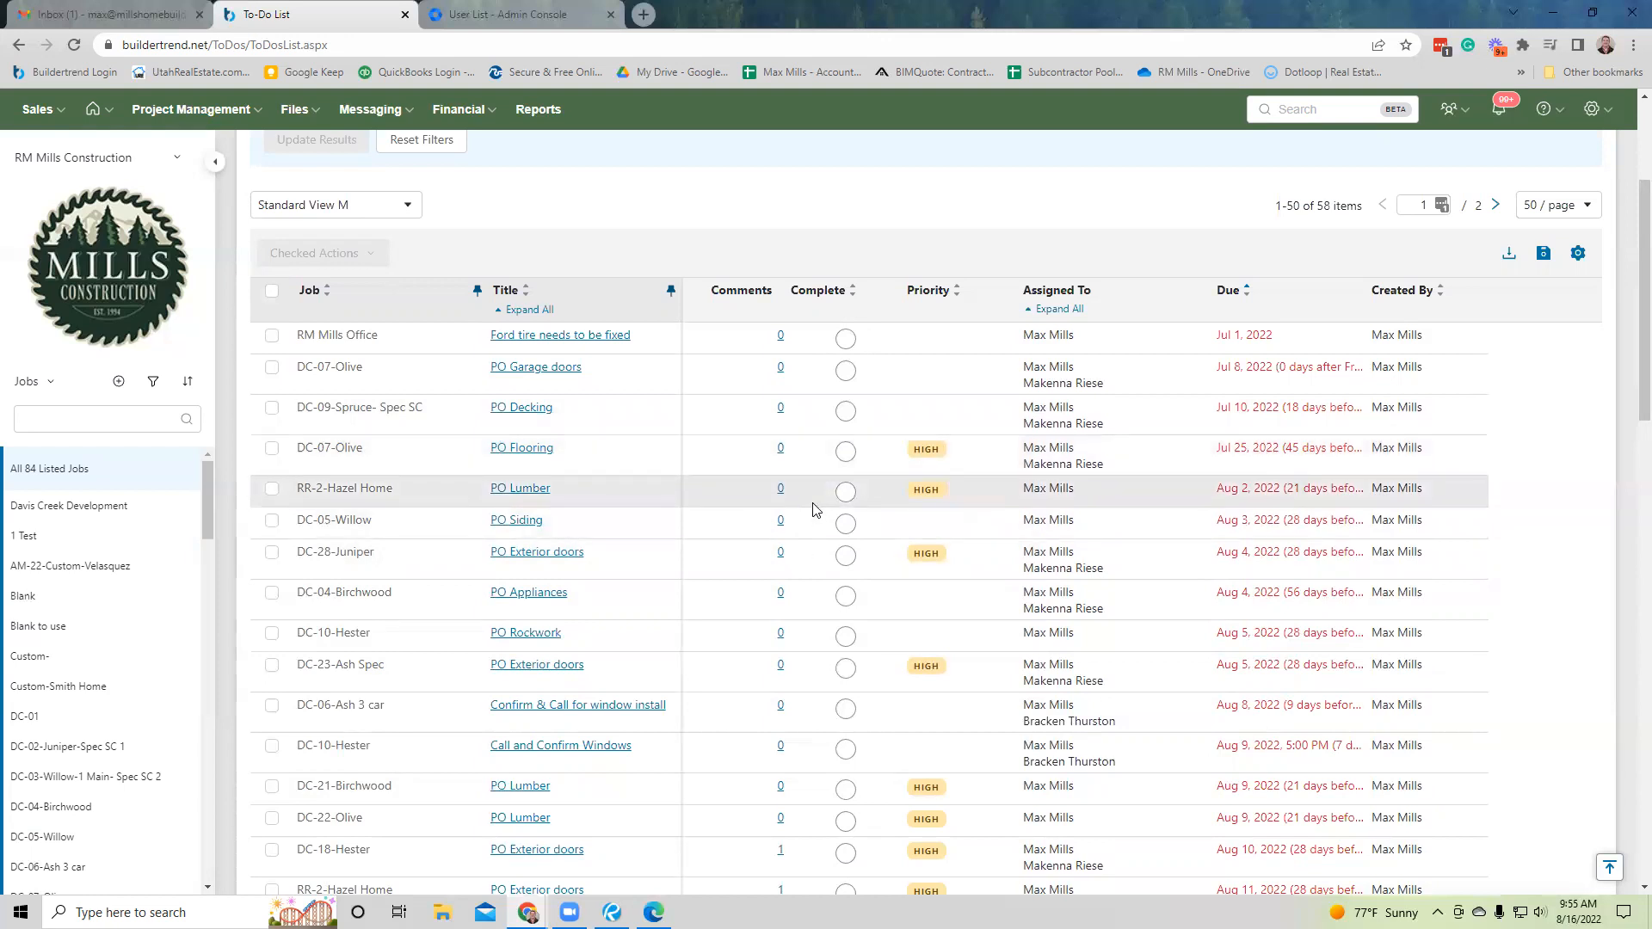
scroll(835, 592, down, 3)
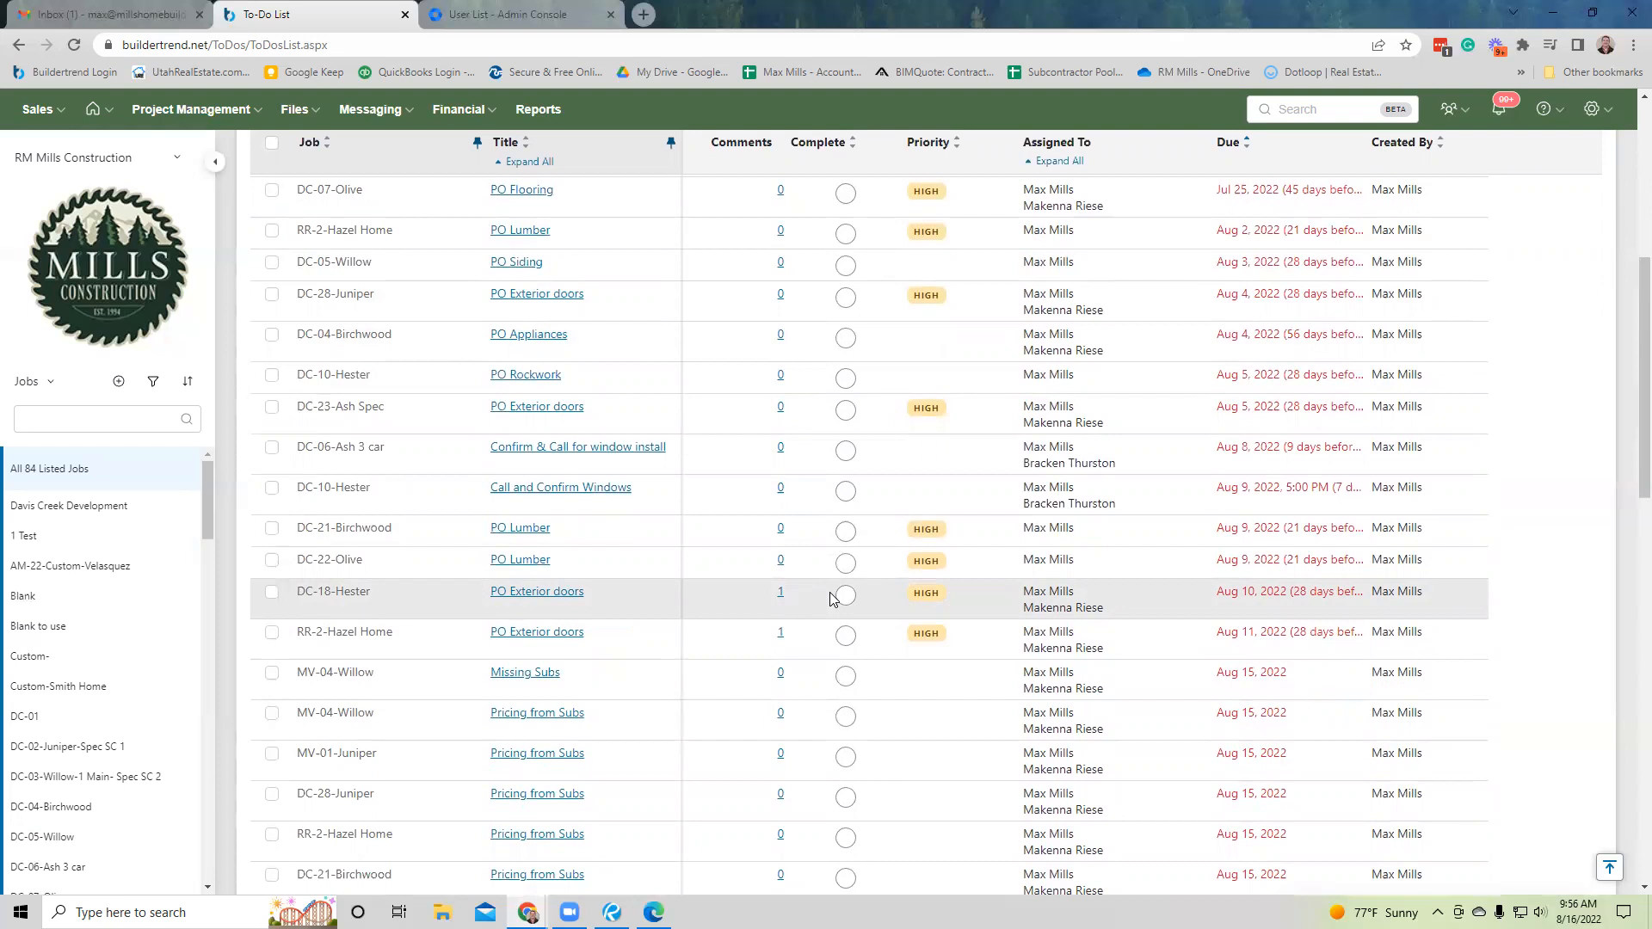
scroll(761, 621, down, 3)
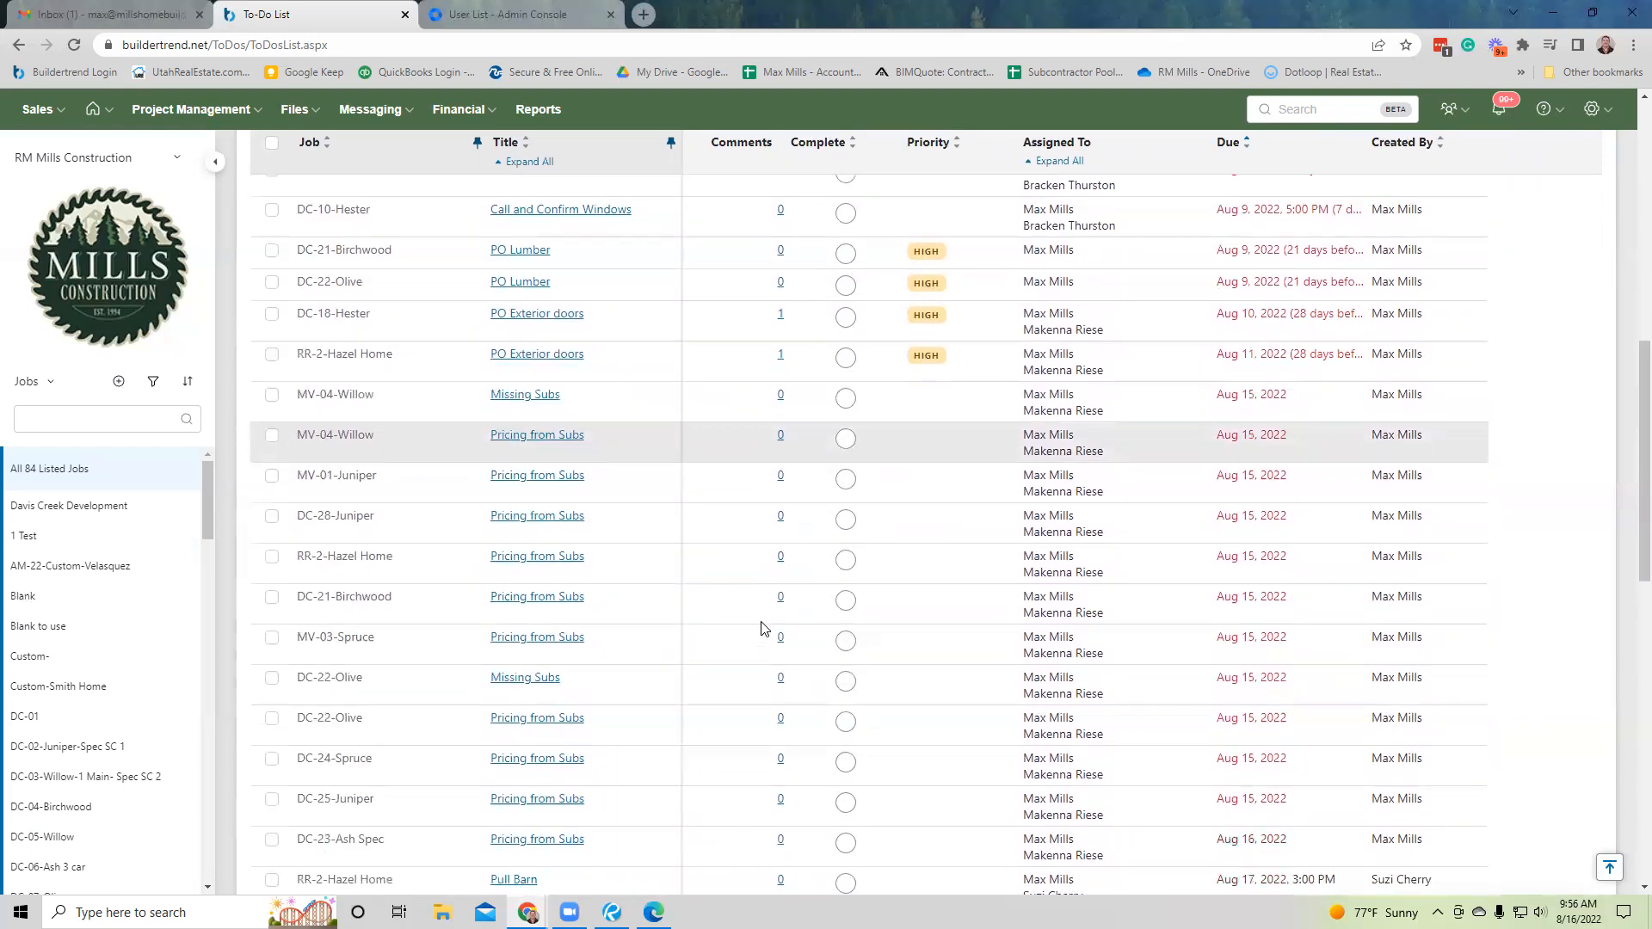
scroll(761, 629, down, 4)
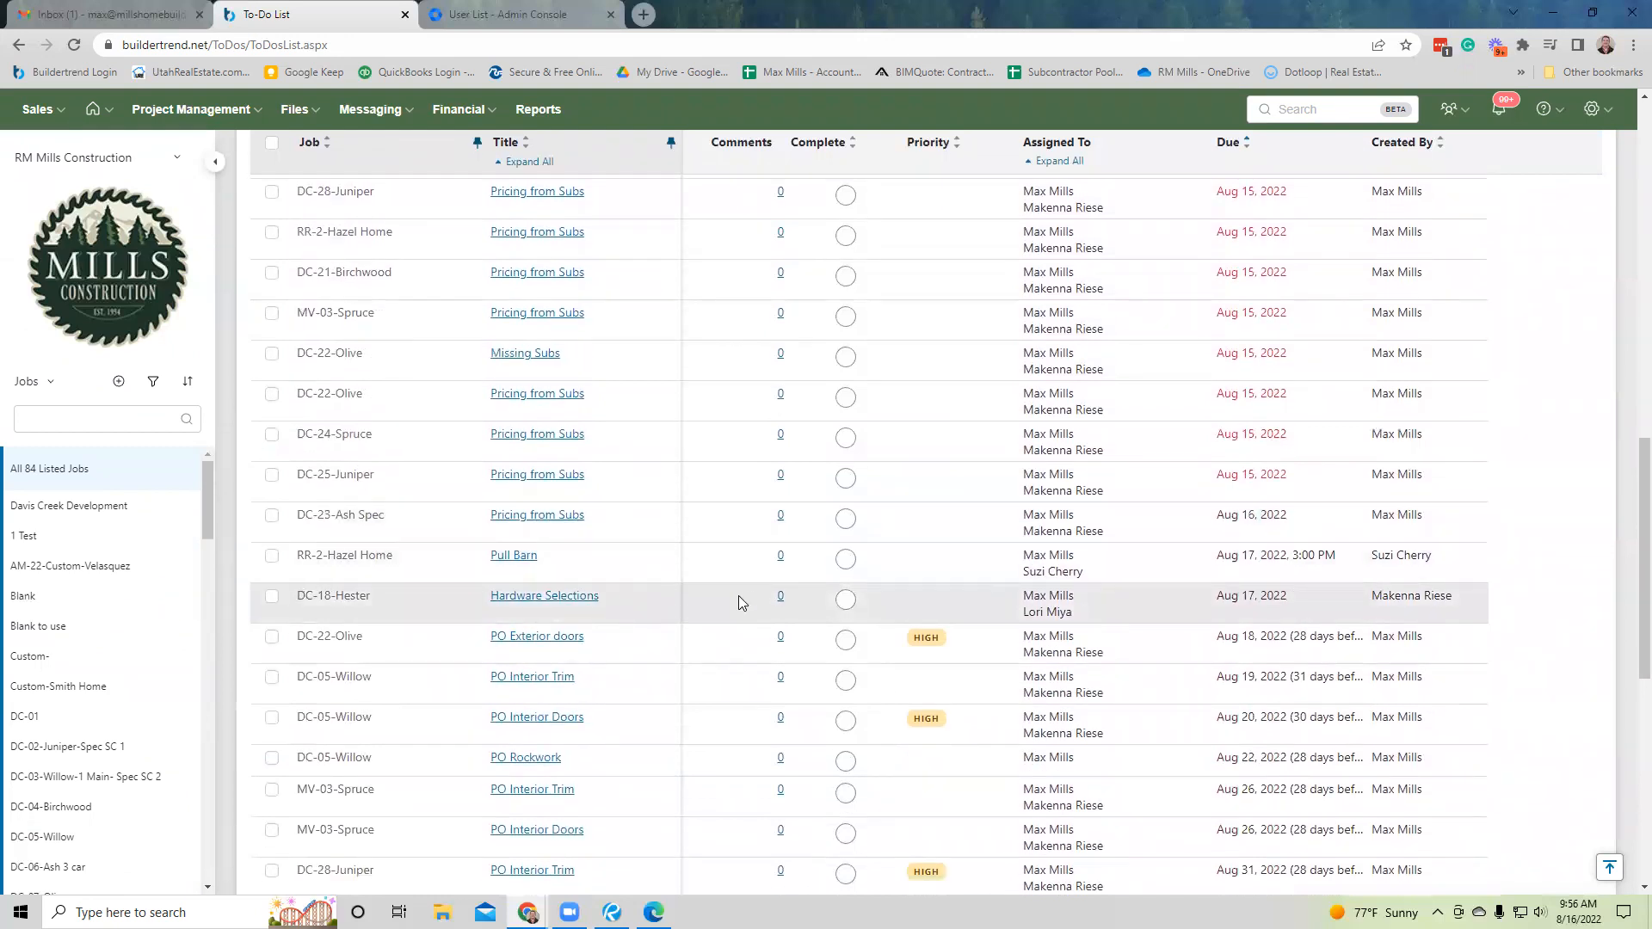
Remove the second assignee from DC-18-Hester's Hardware Selections to-do, save it and close its details.
scroll(739, 596, down, 1)
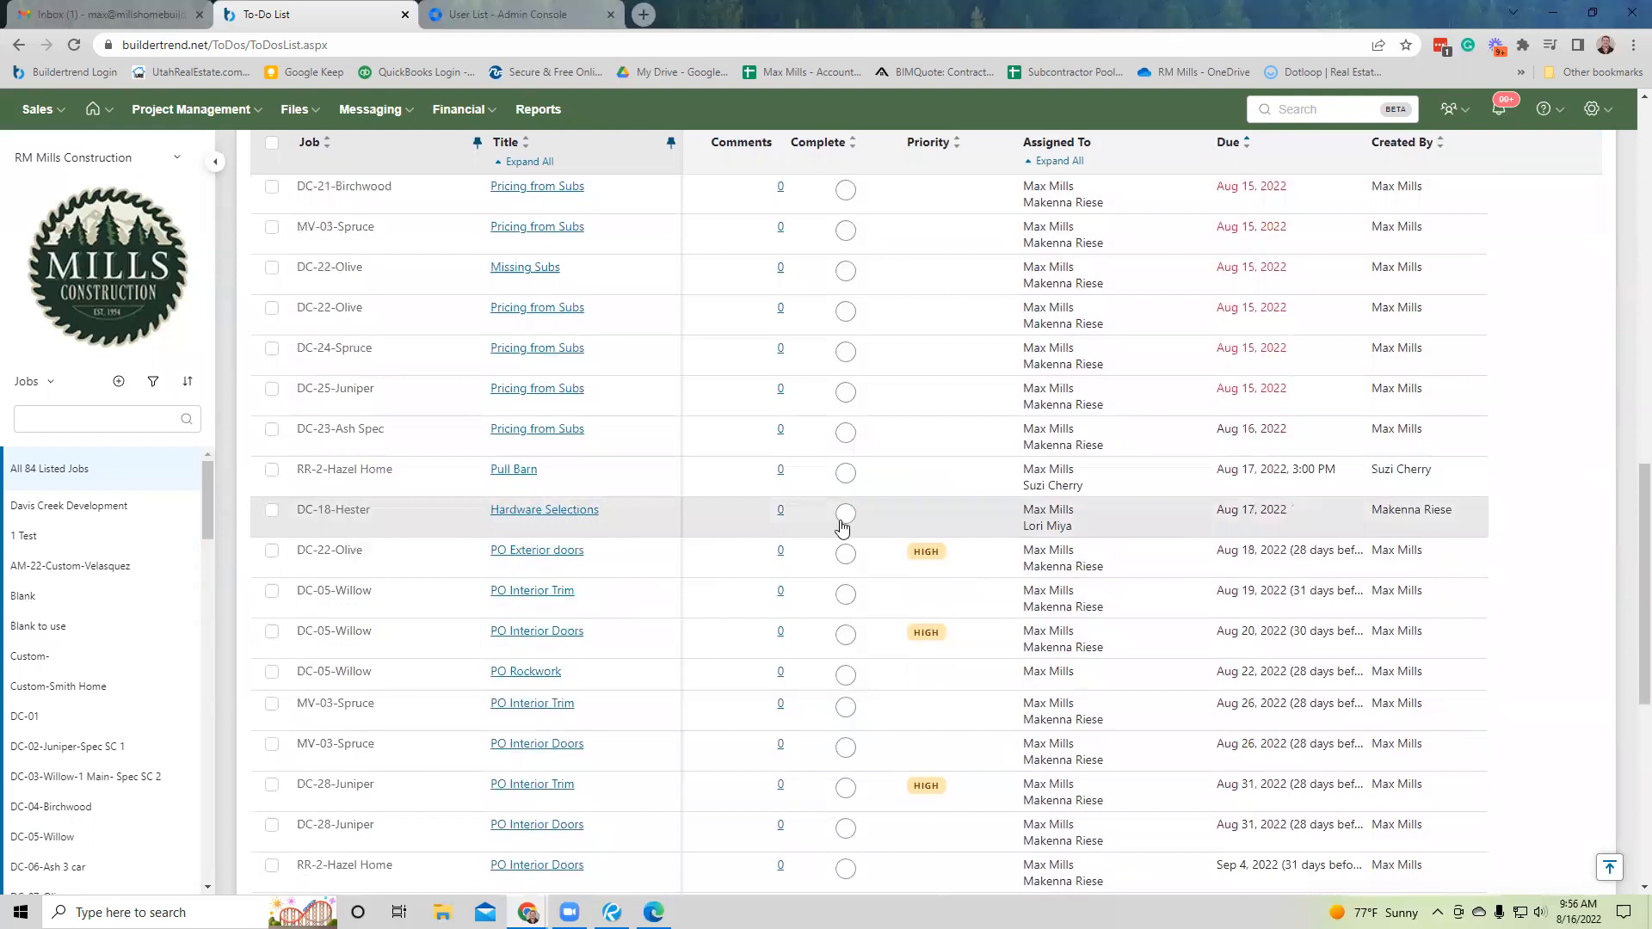
click(542, 513)
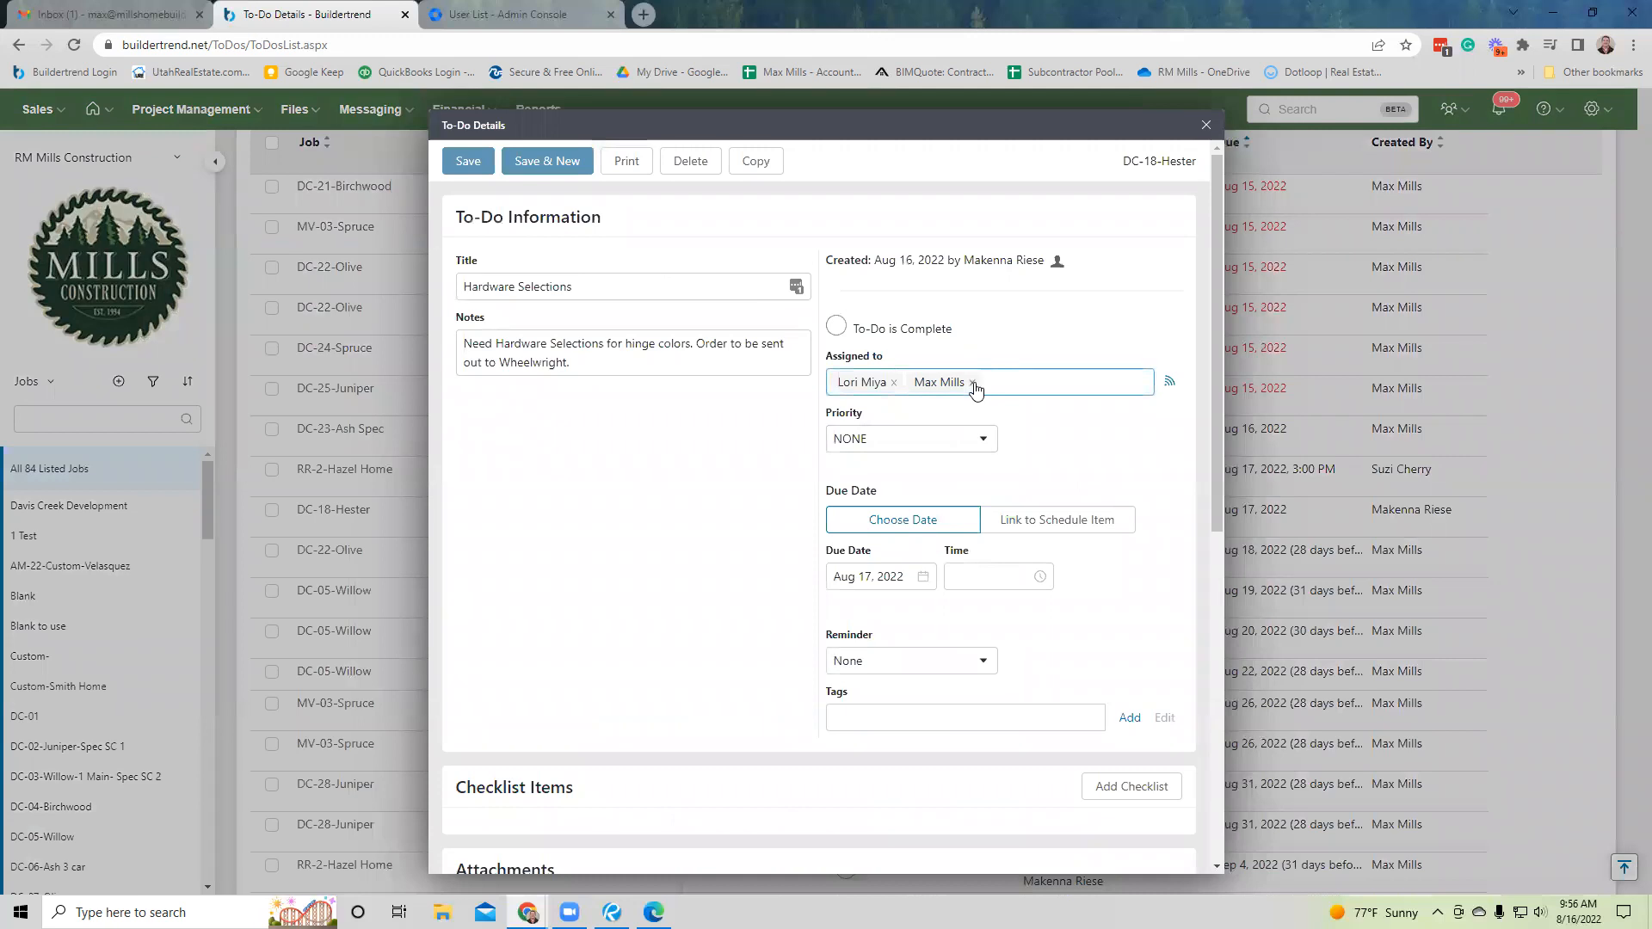
click(973, 383)
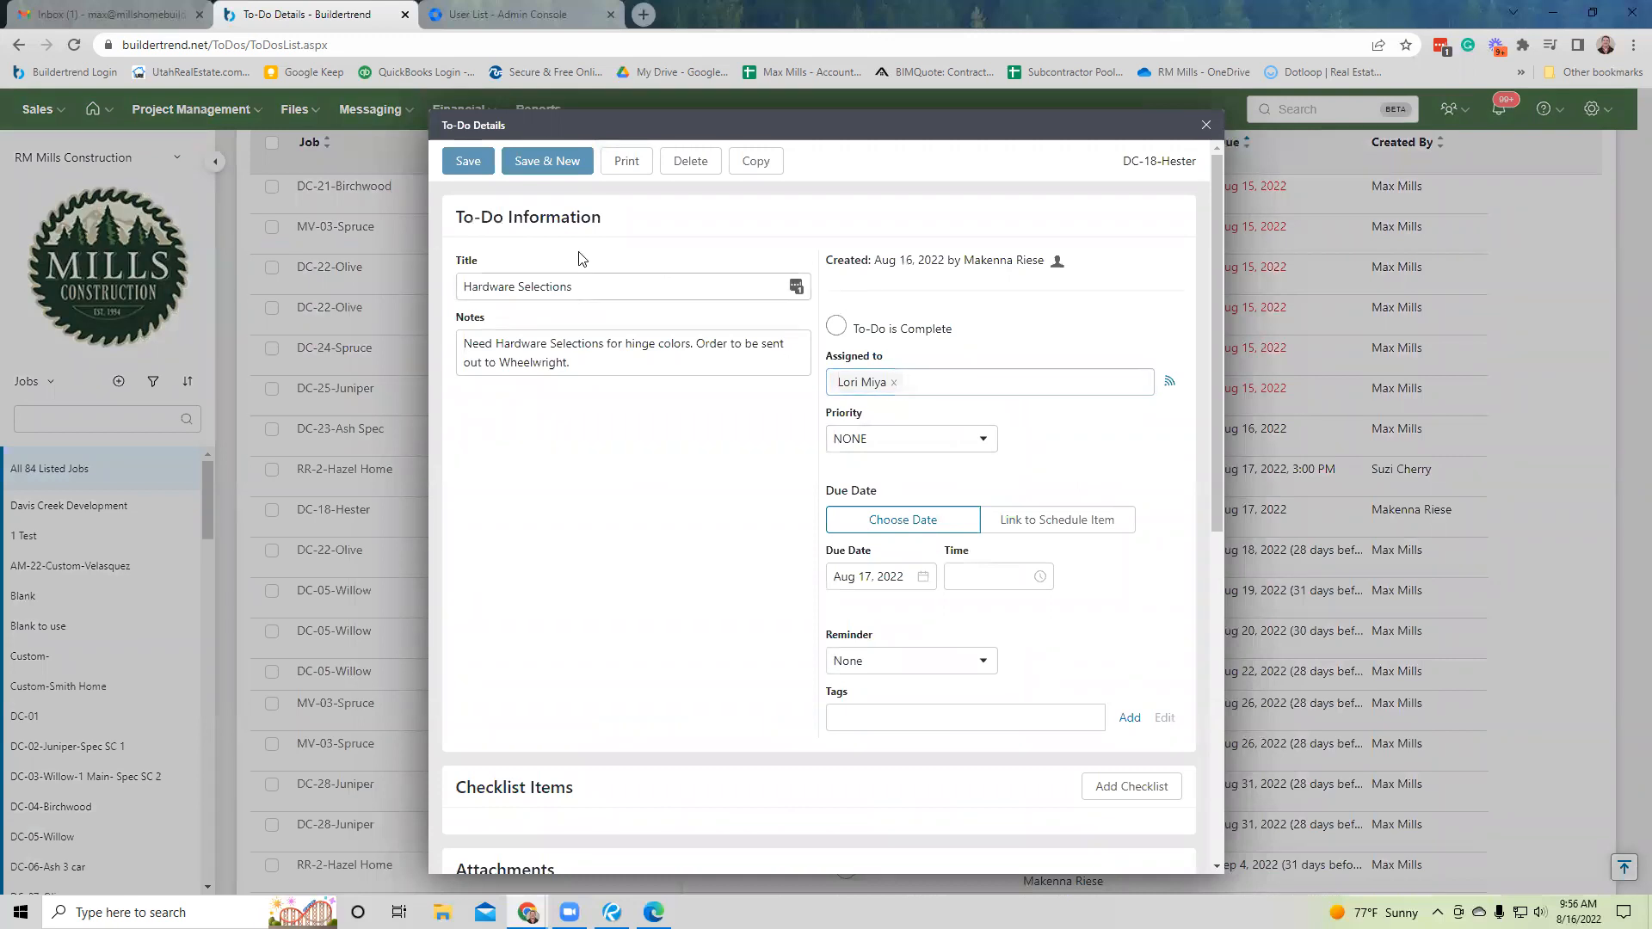
click(467, 165)
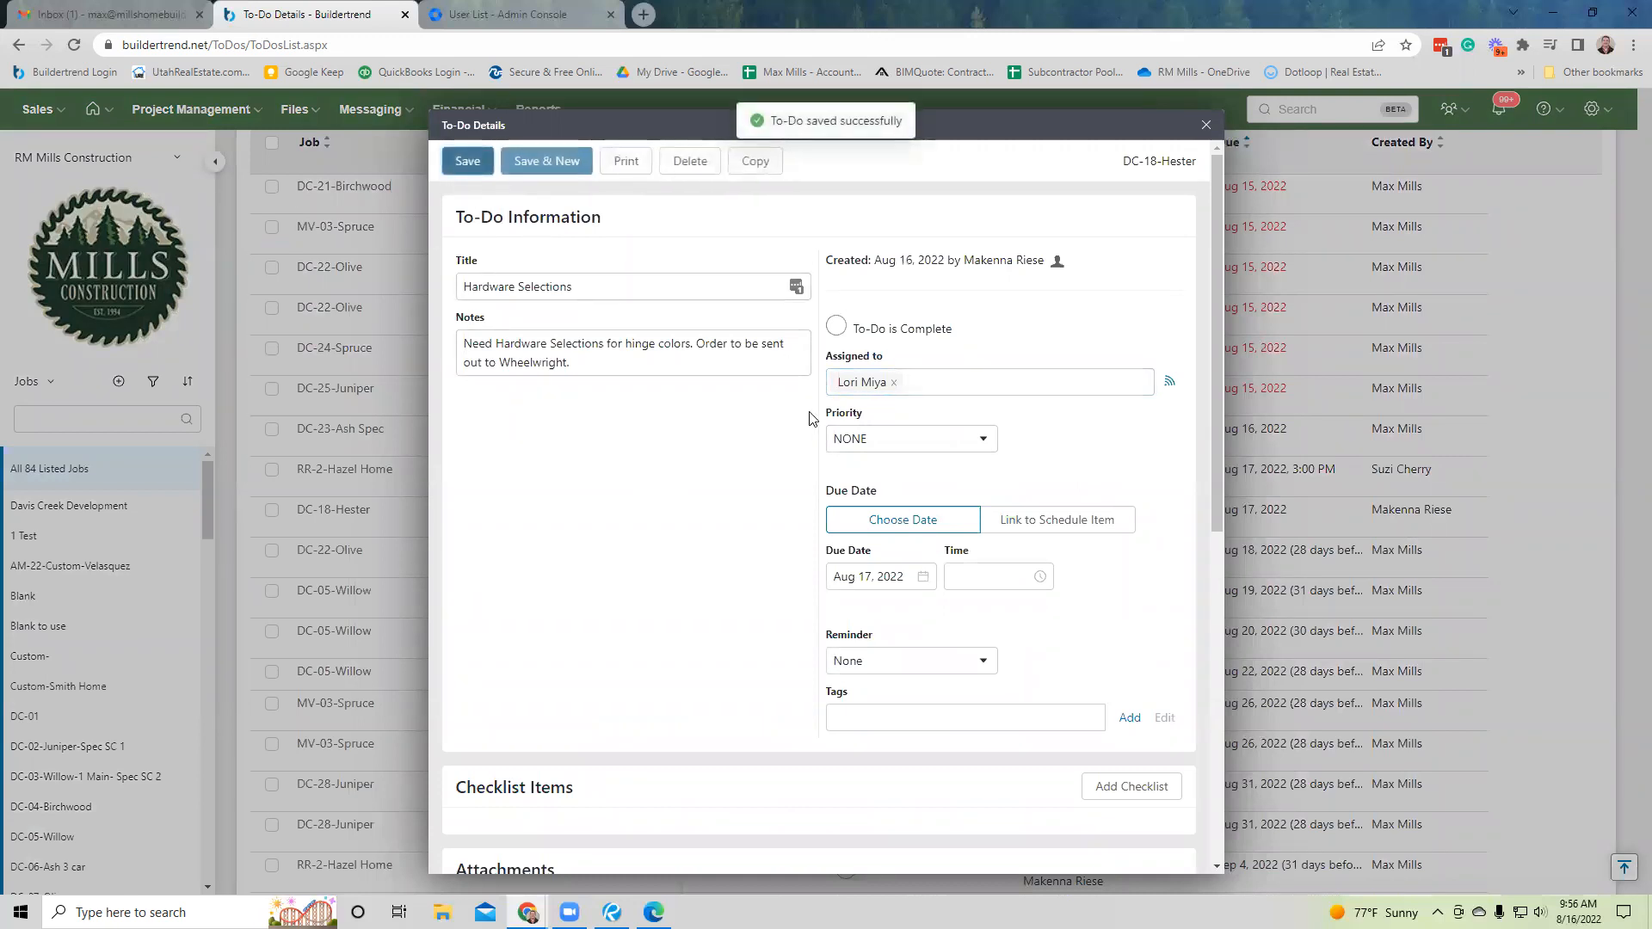
scroll(648, 487, down, 1)
scroll(648, 487, up, 1)
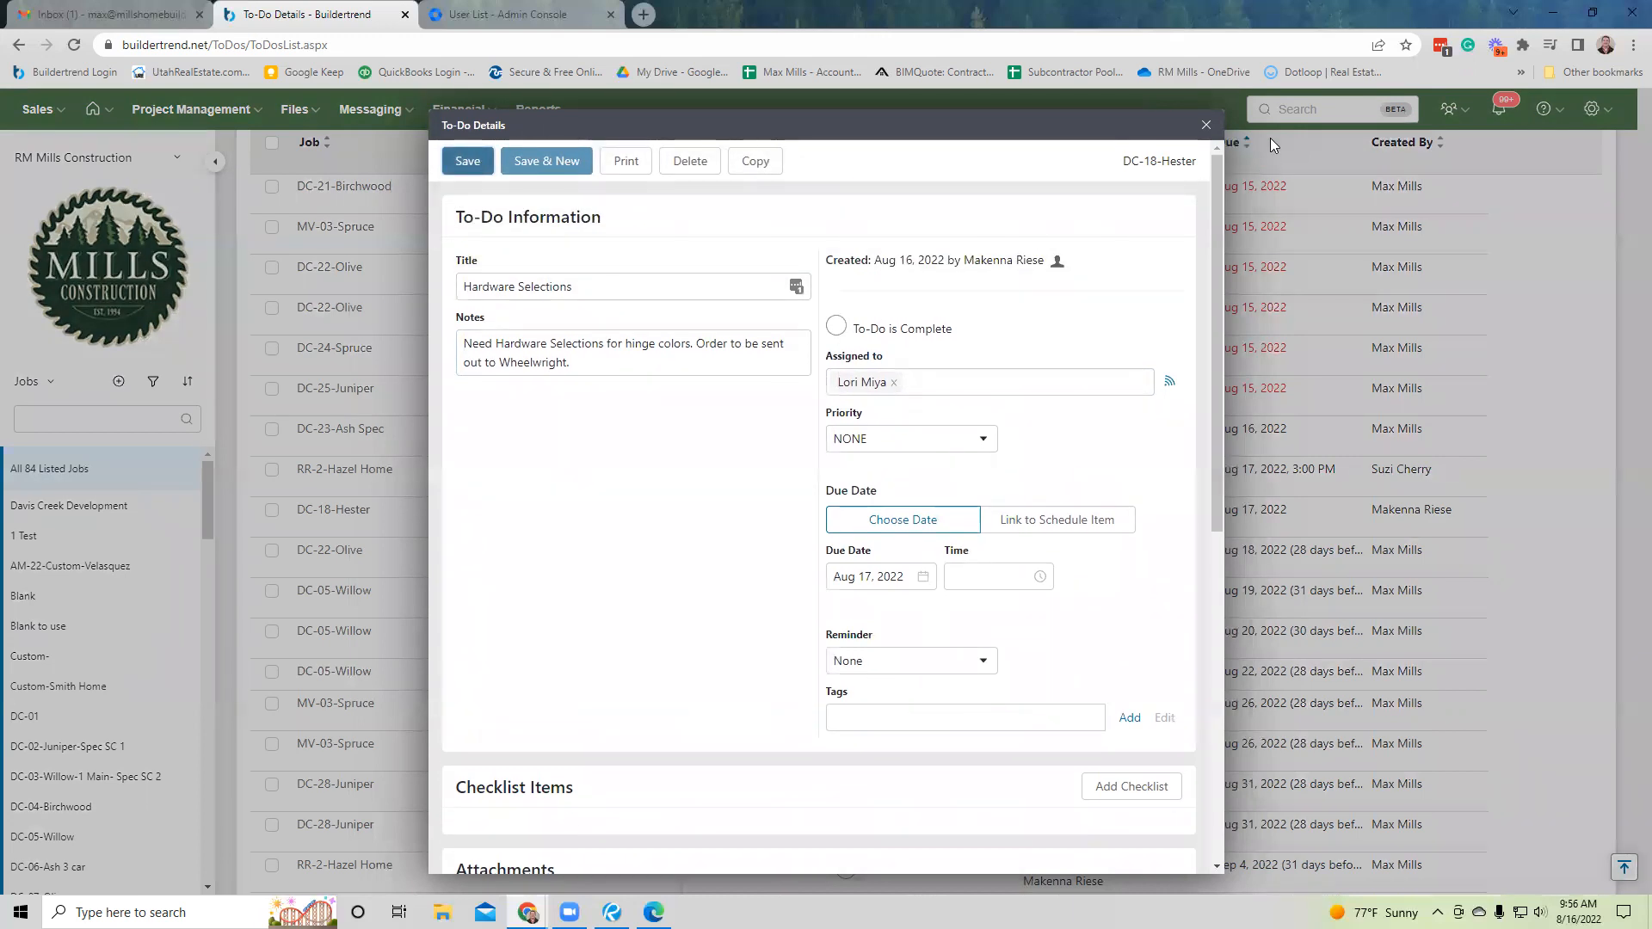
click(1203, 130)
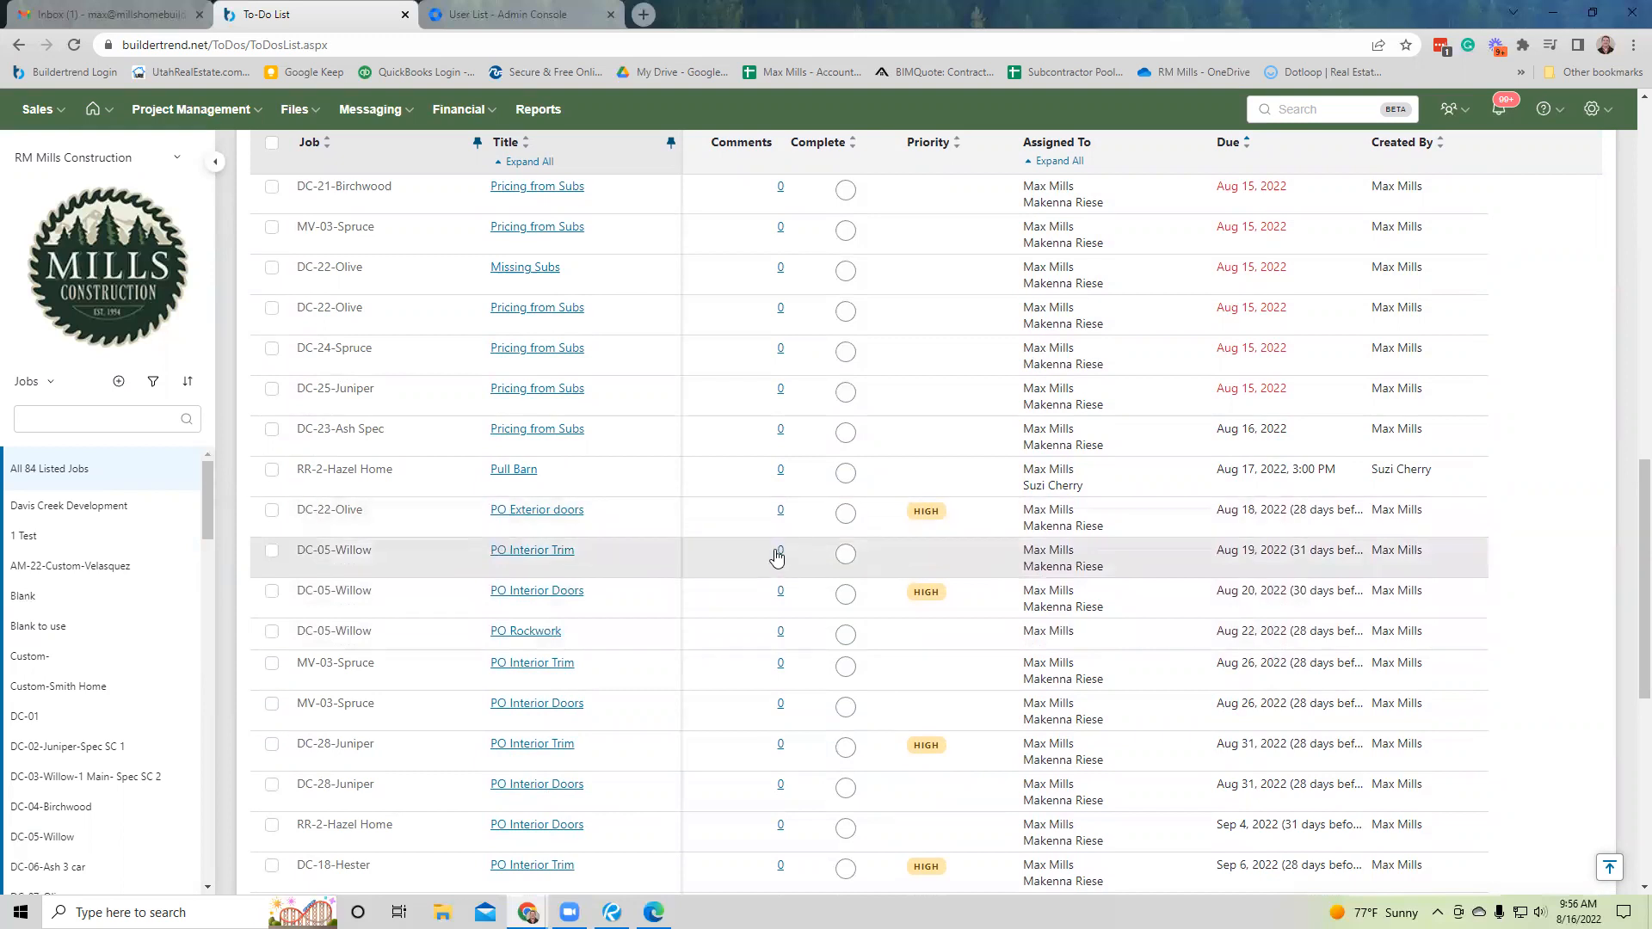
Read the comment on DC-18-Hester's PO Exterior doors to-do and close the conversation.
scroll(772, 444, up, 2)
scroll(772, 443, up, 3)
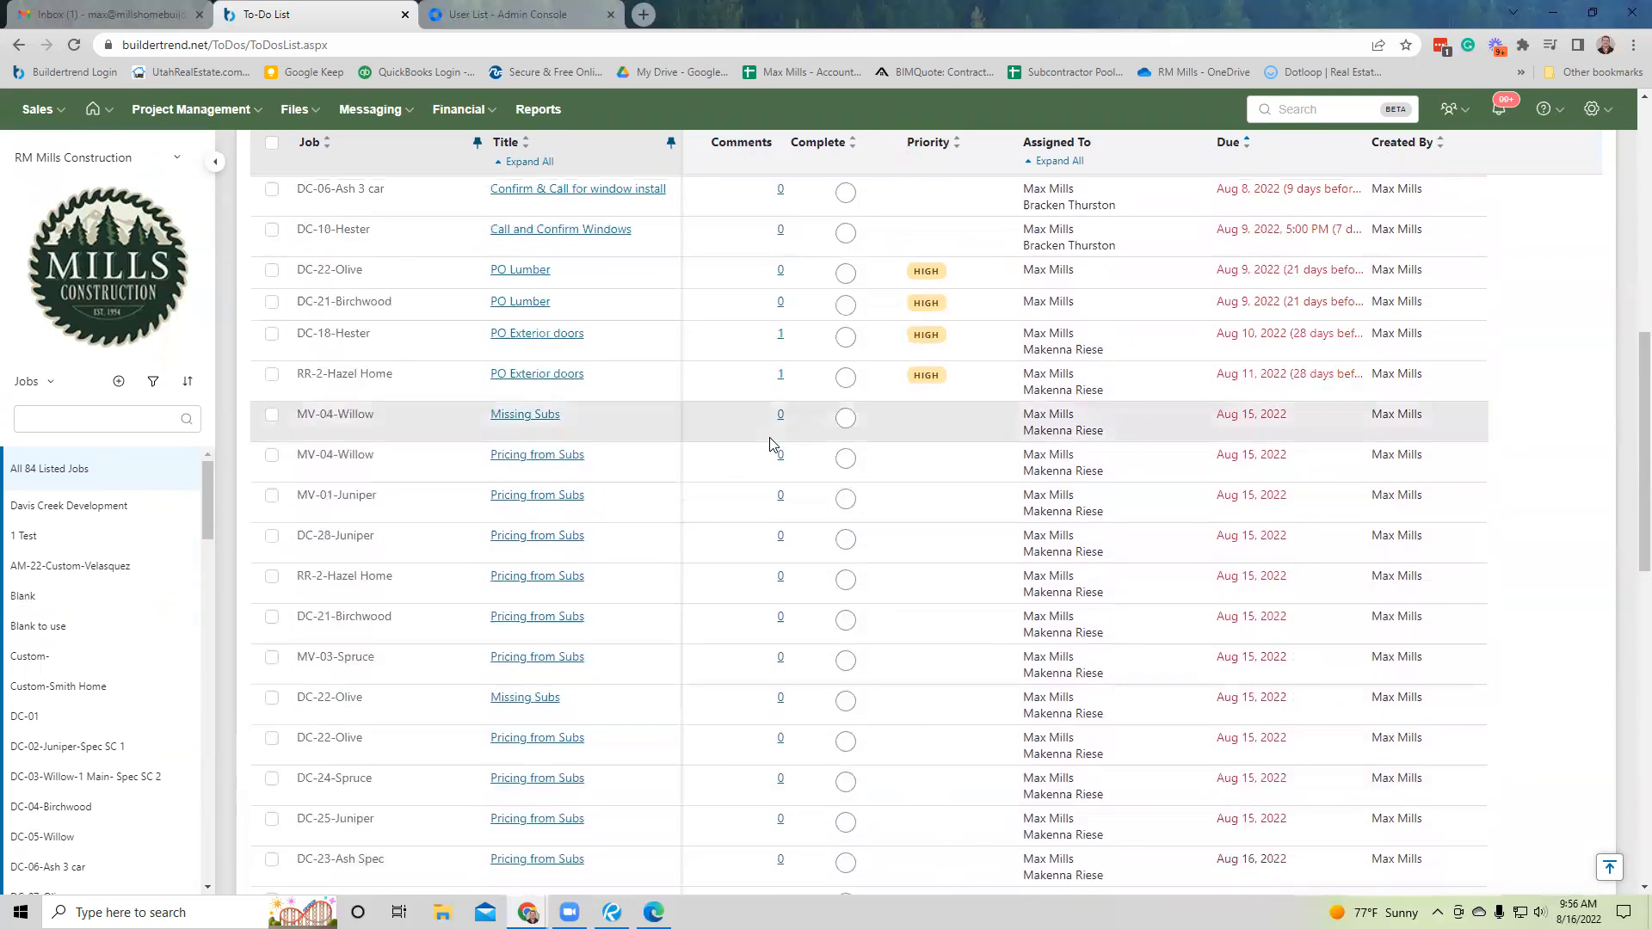
click(781, 337)
click(549, 452)
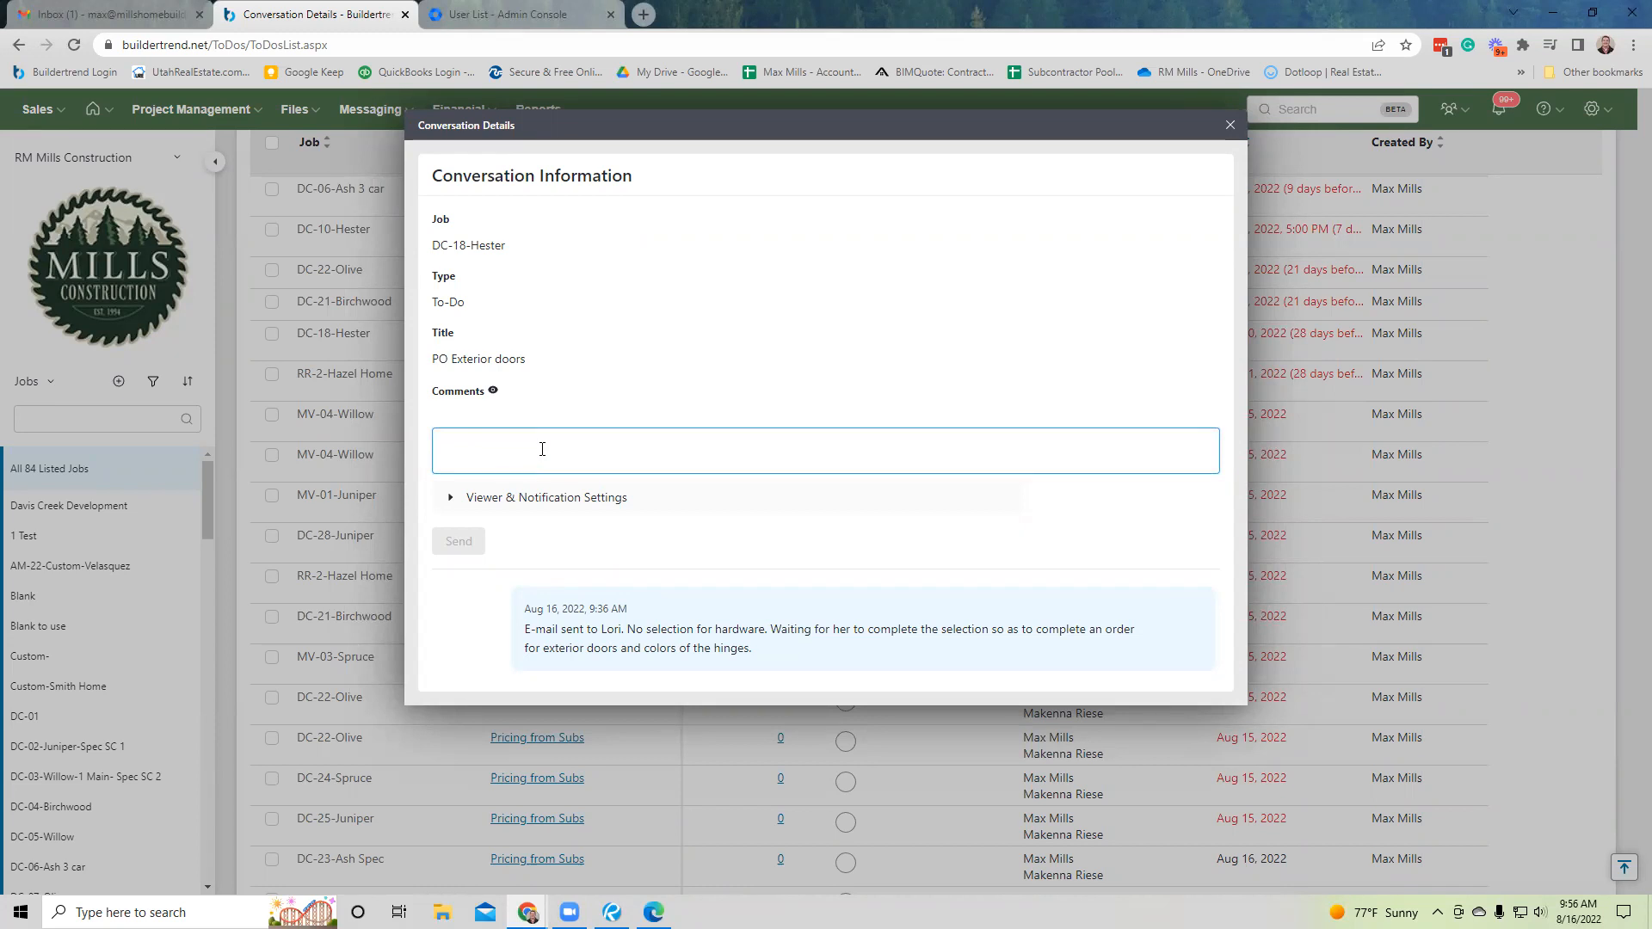
click(1232, 126)
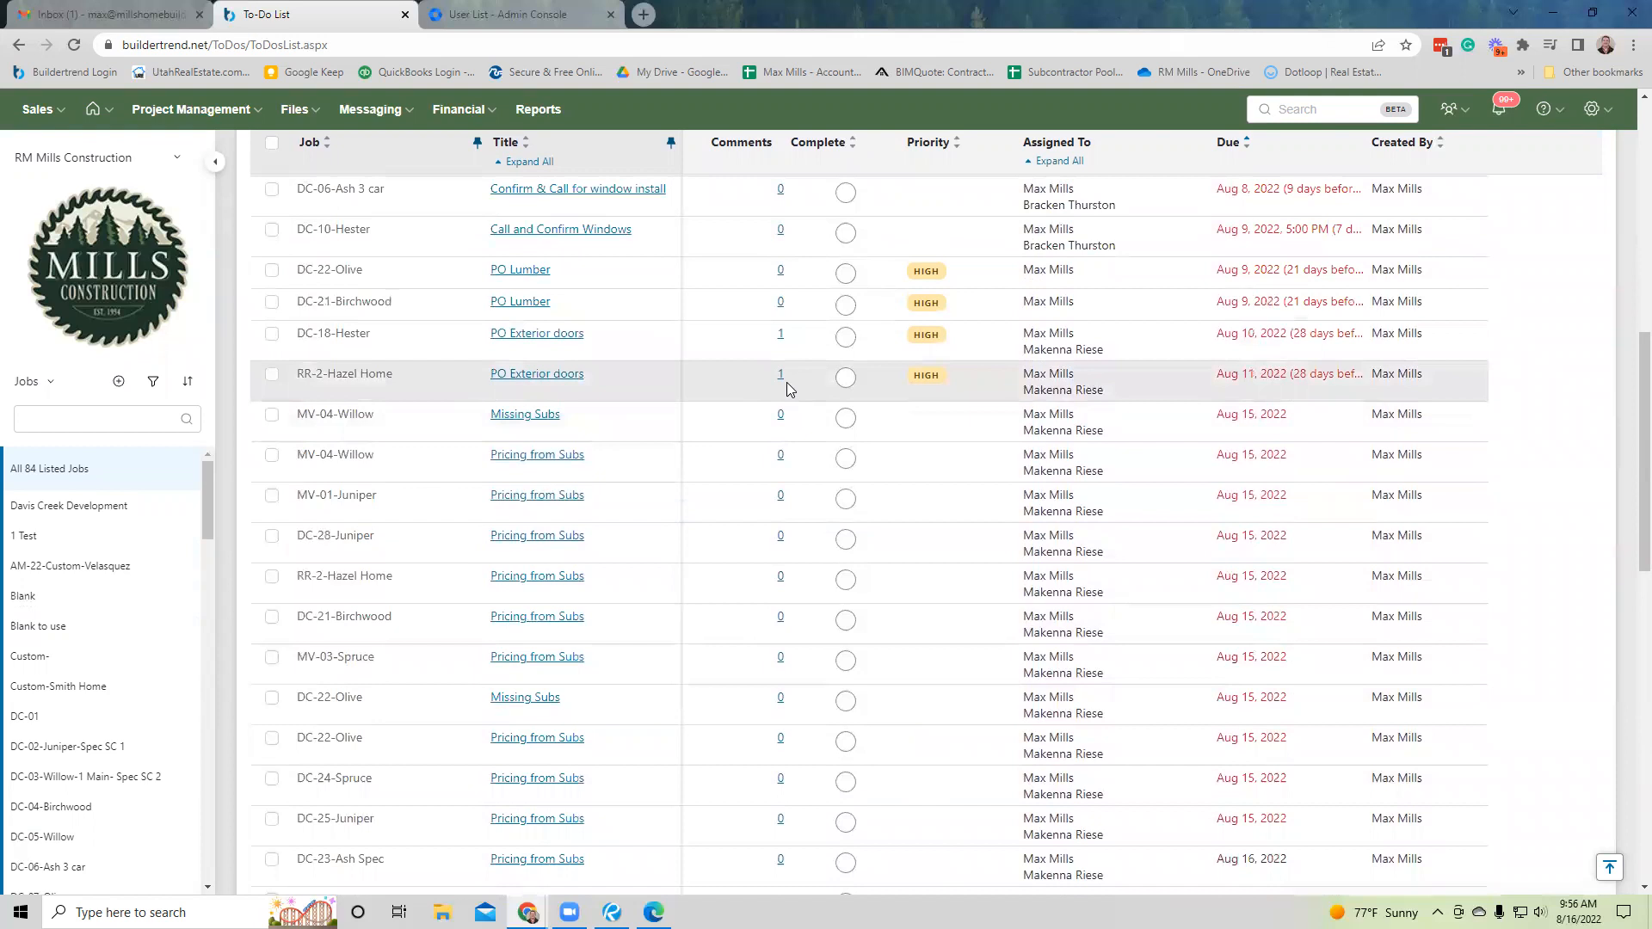
Switch from all listed jobs to the DC-18-Hester job and open its schedule.
scroll(812, 389, up, 1)
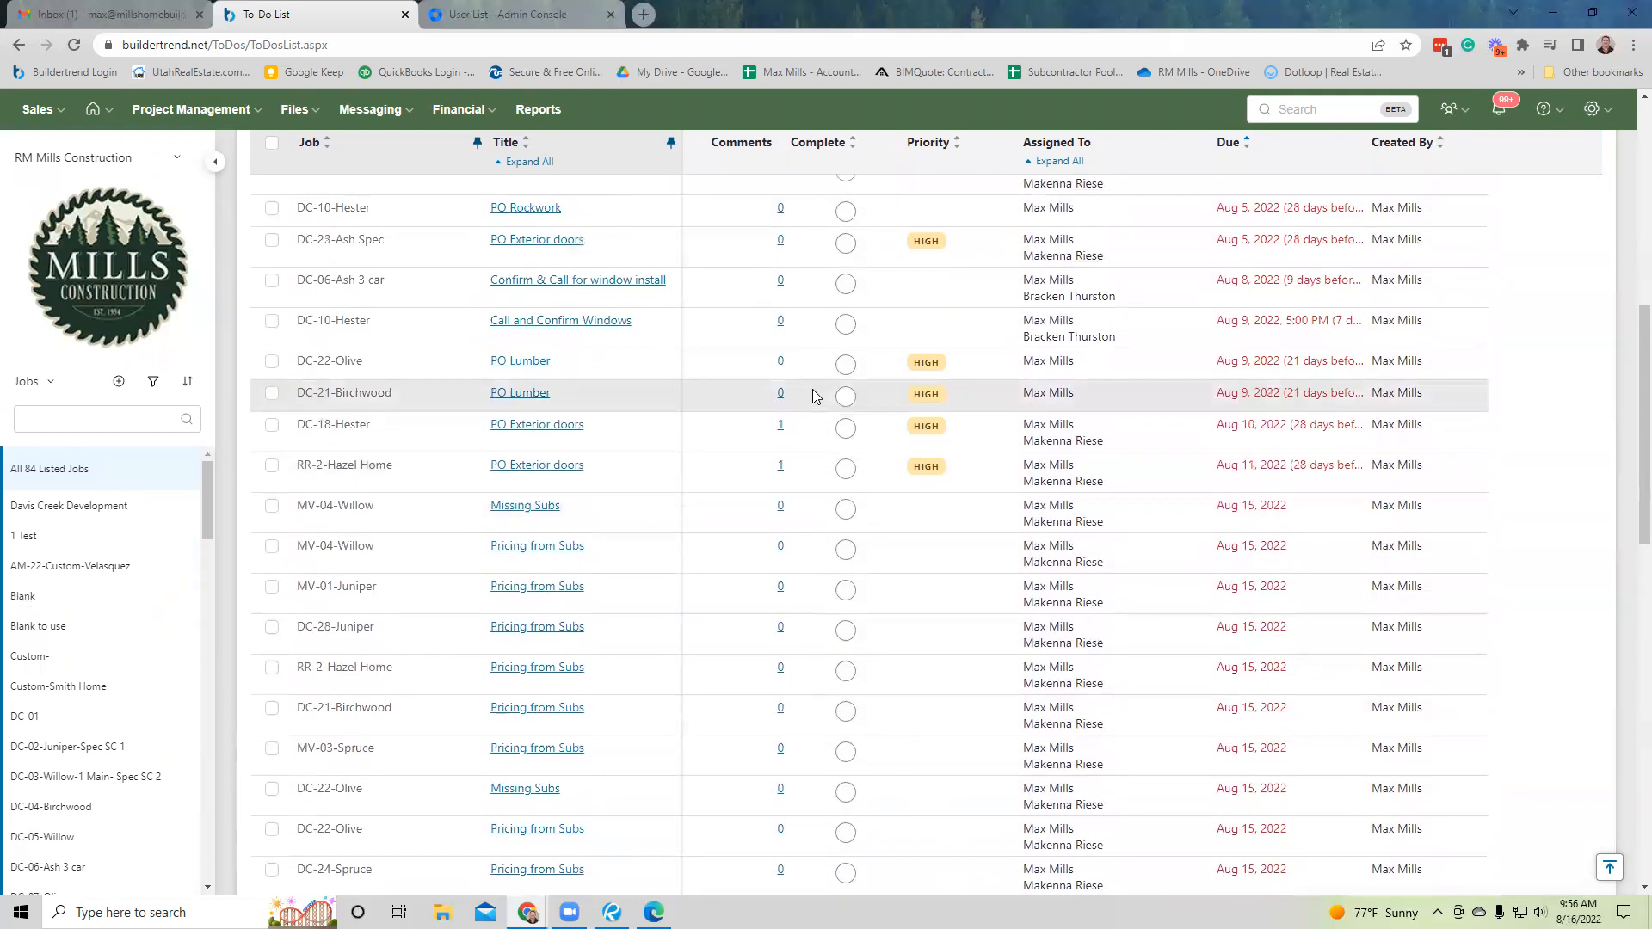
scroll(815, 396, up, 1)
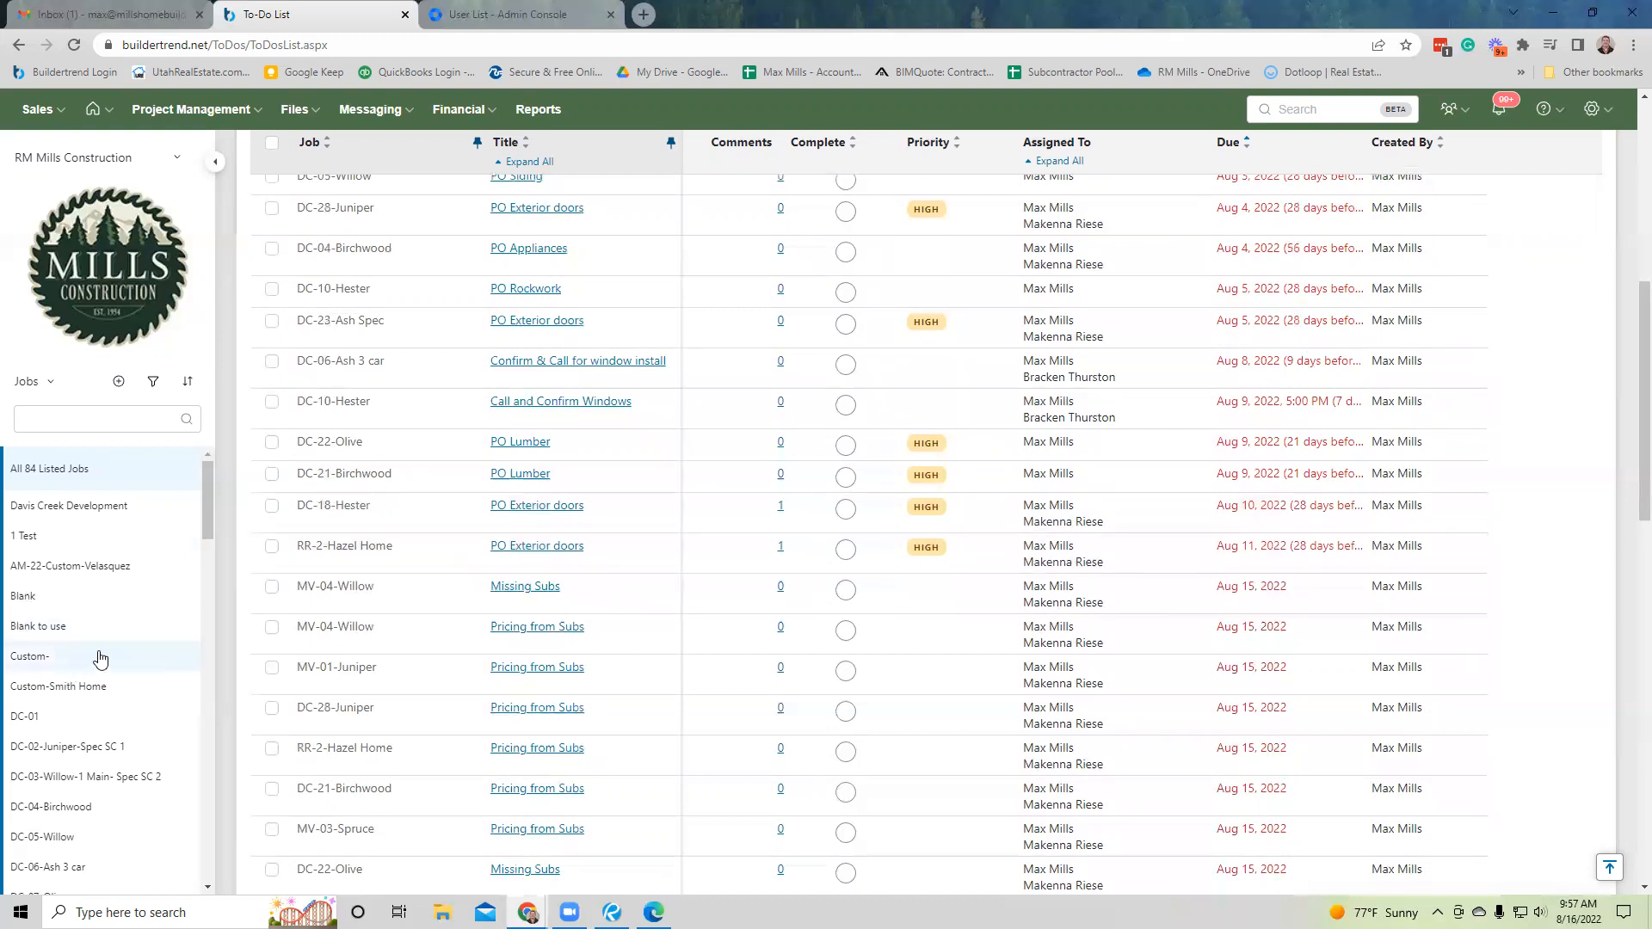
scroll(100, 658, down, 1)
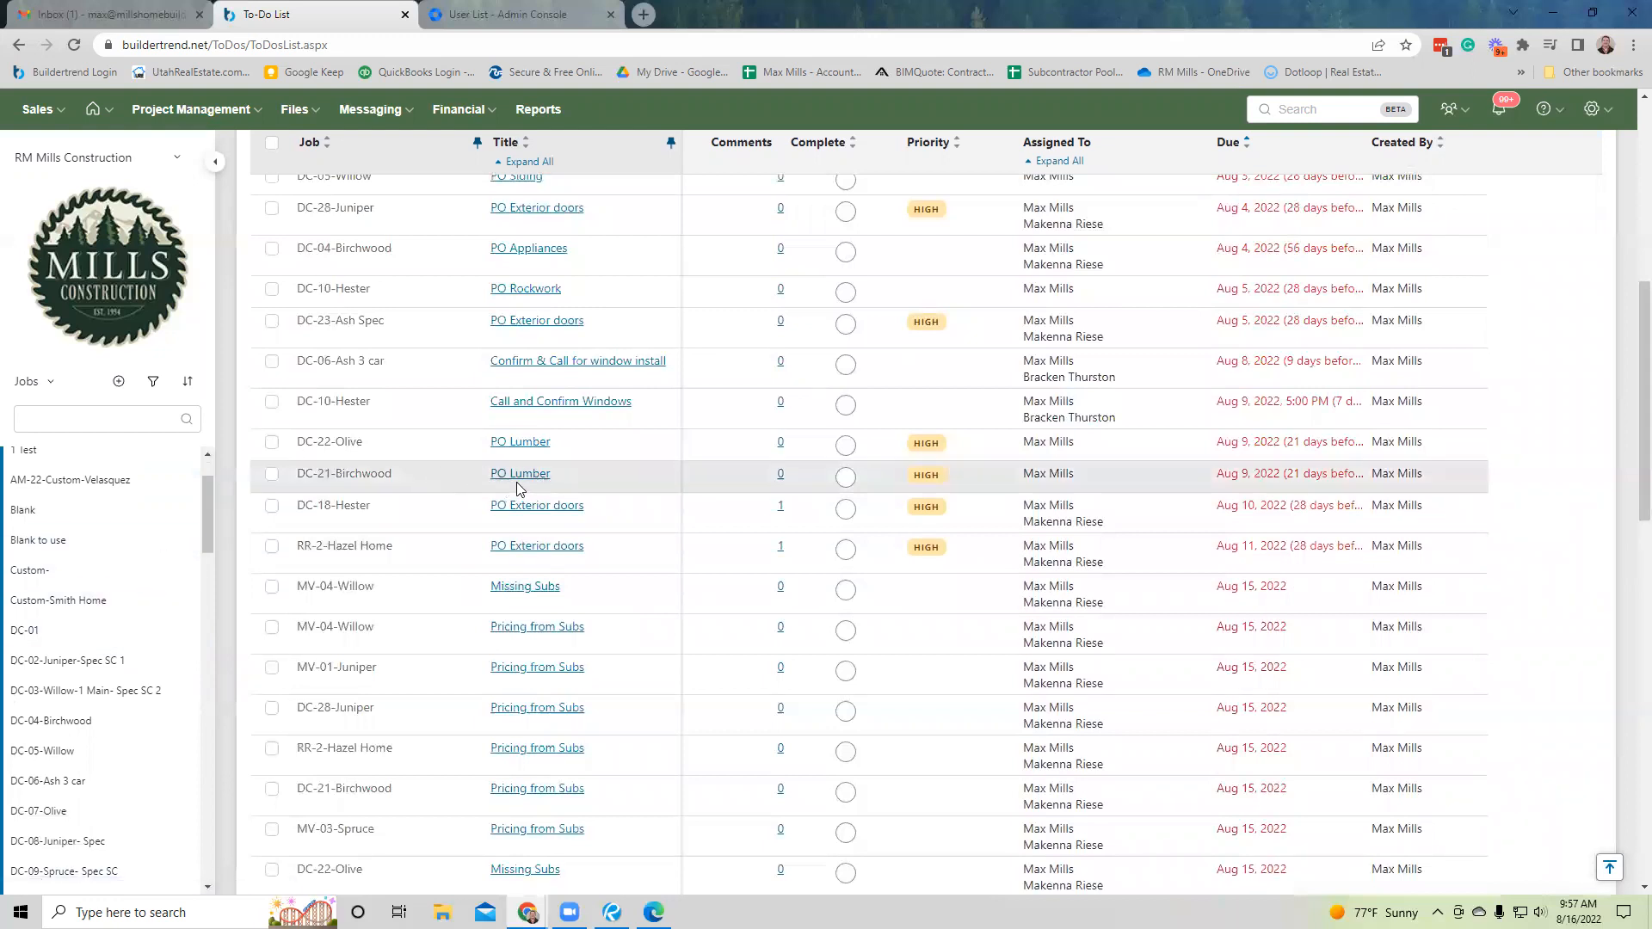
scroll(101, 681, down, 5)
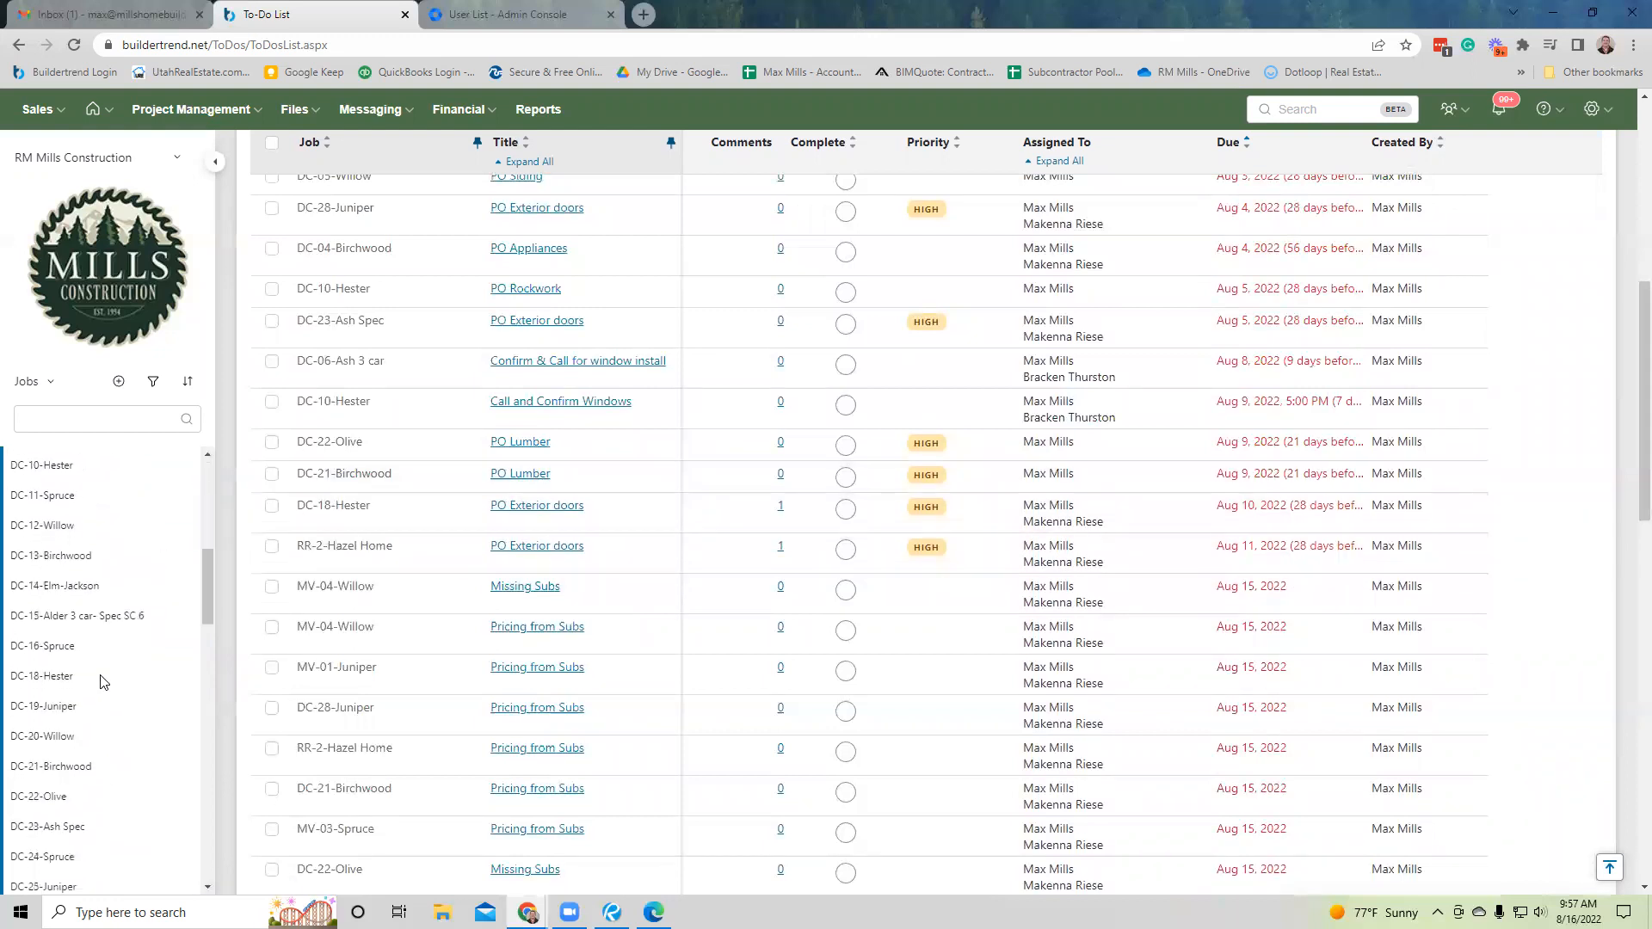
click(105, 603)
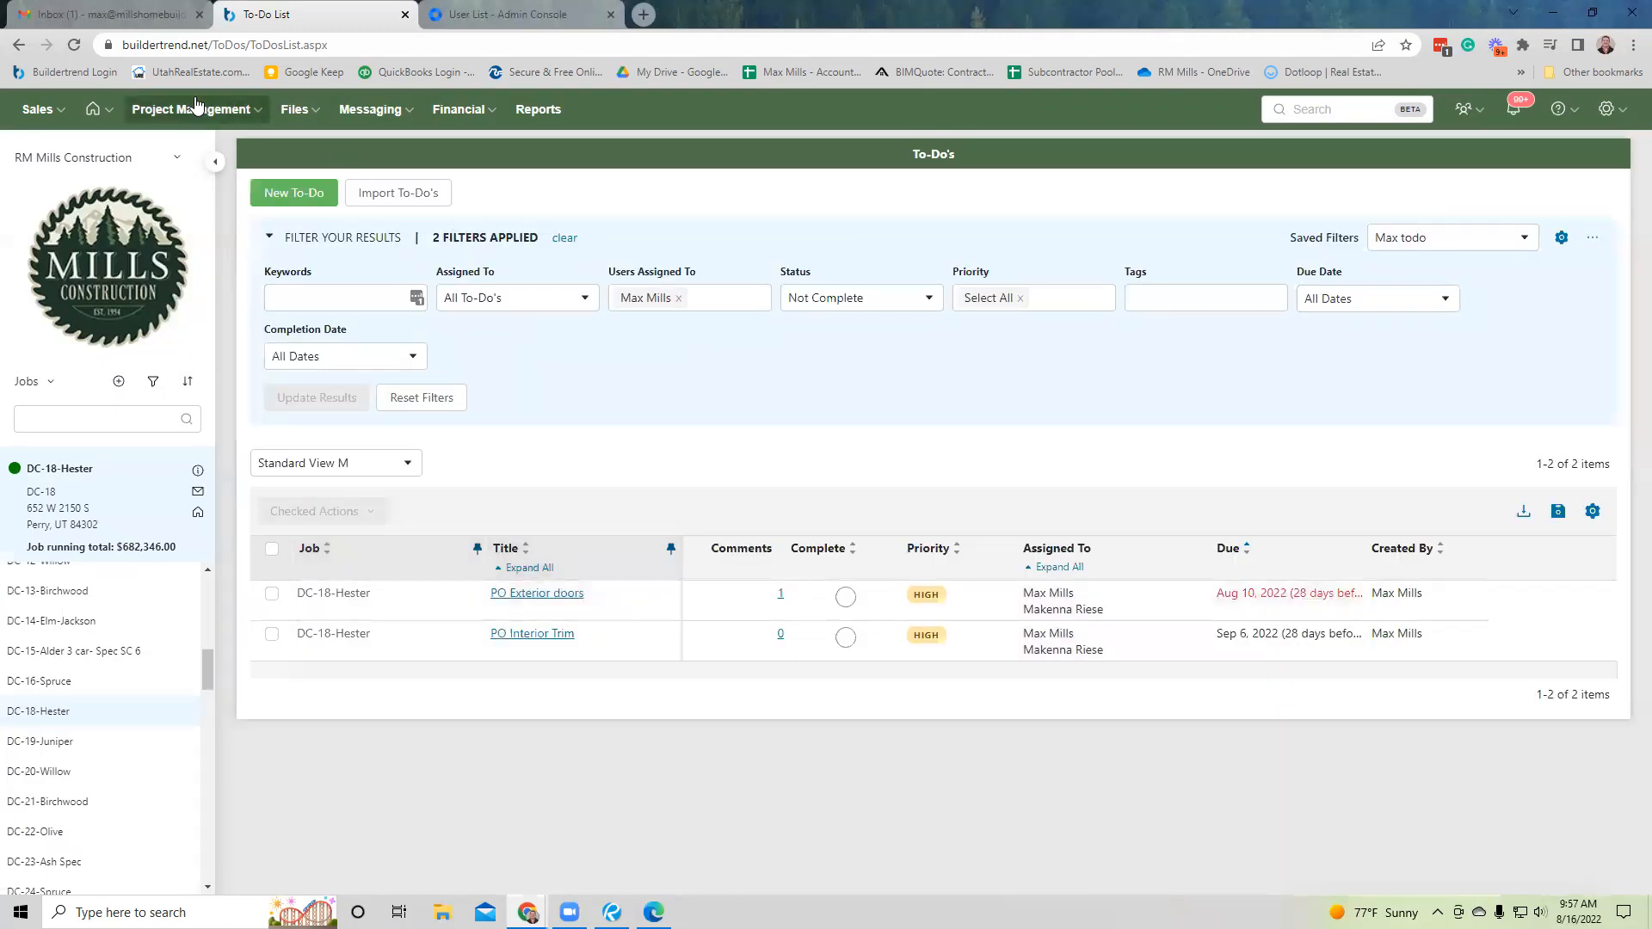
mouse_move(195, 104)
click(196, 152)
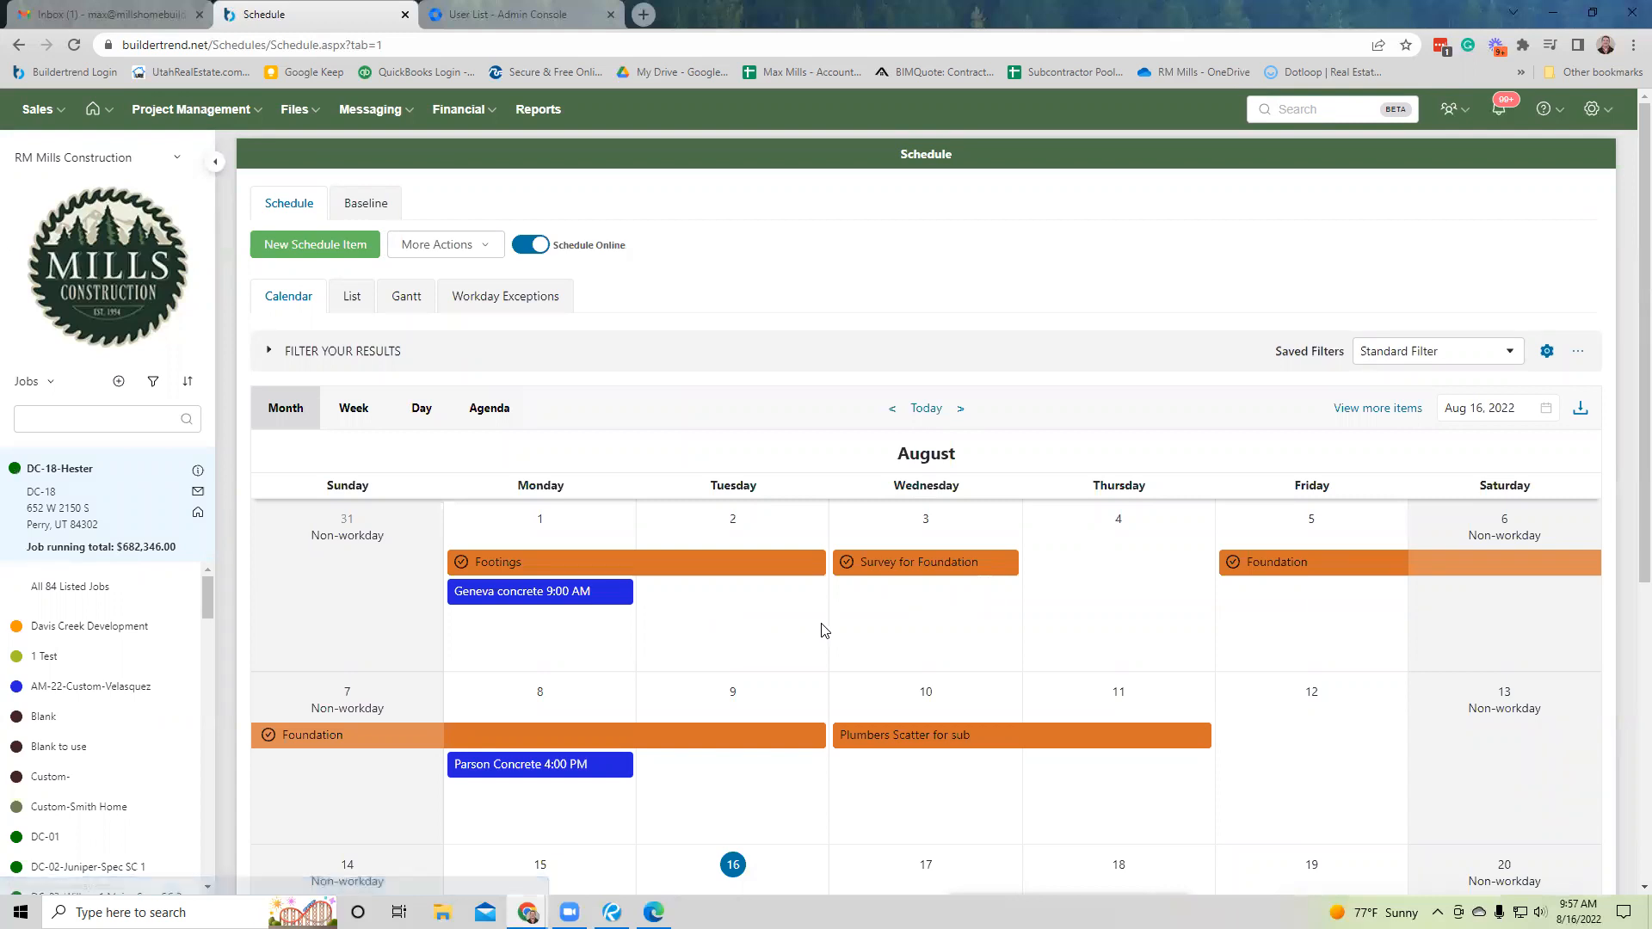
Review the August schedule, checking the dates of the basement and garage flatwork and Framing Home items.
scroll(822, 630, down, 3)
scroll(824, 633, down, 2)
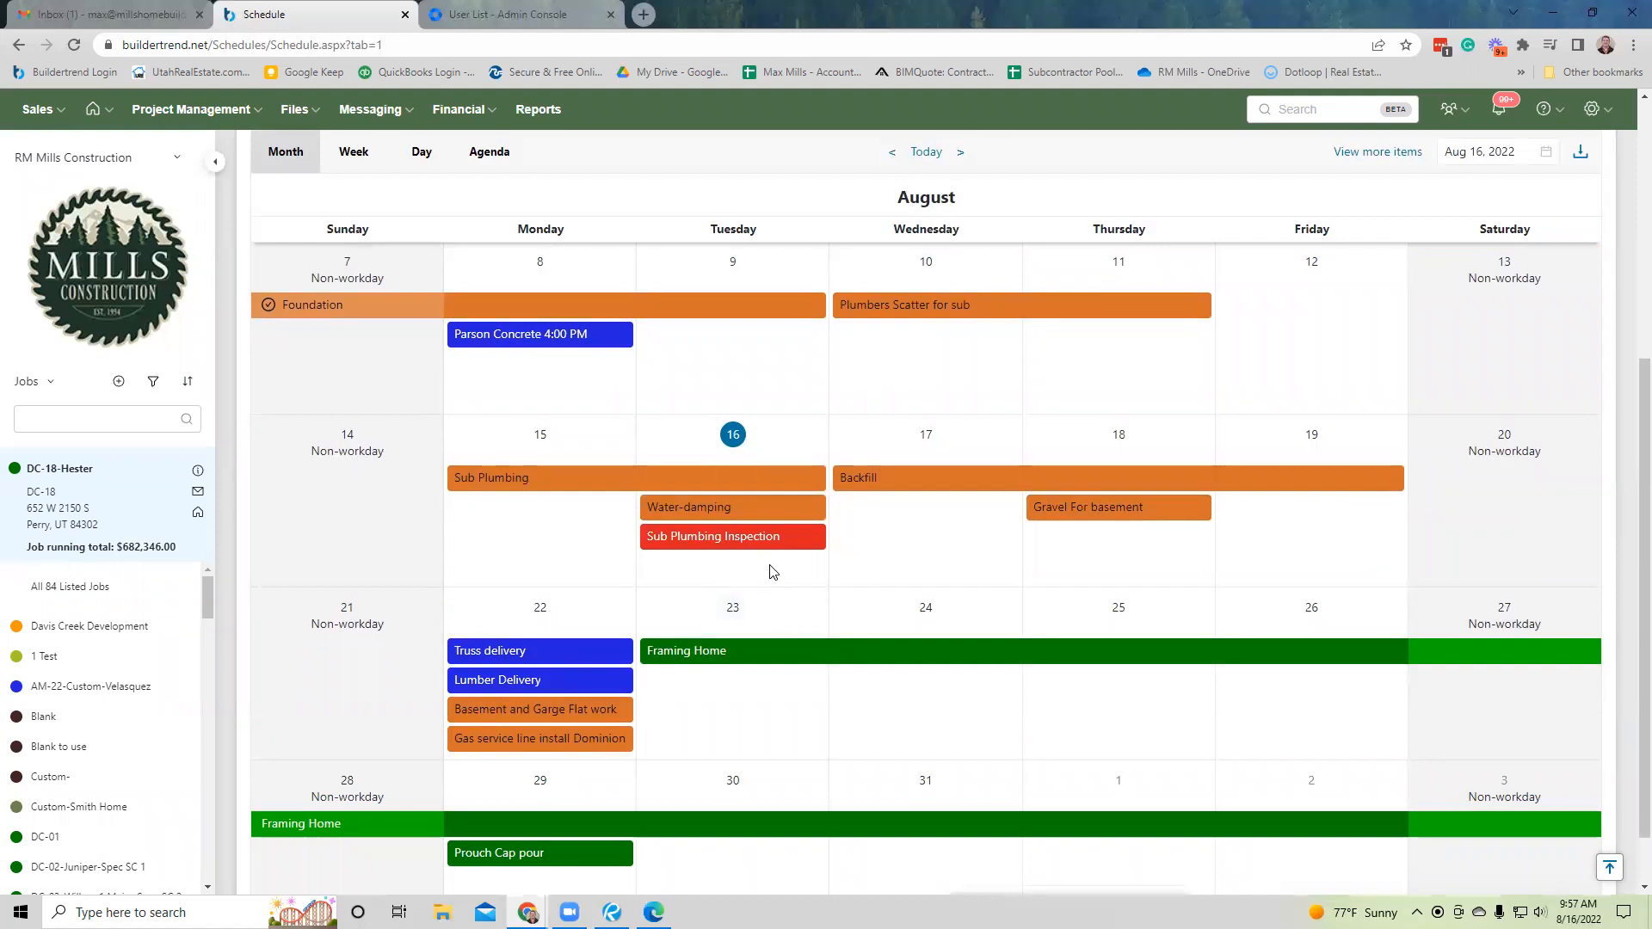
mouse_move(754, 654)
scroll(747, 677, down, 1)
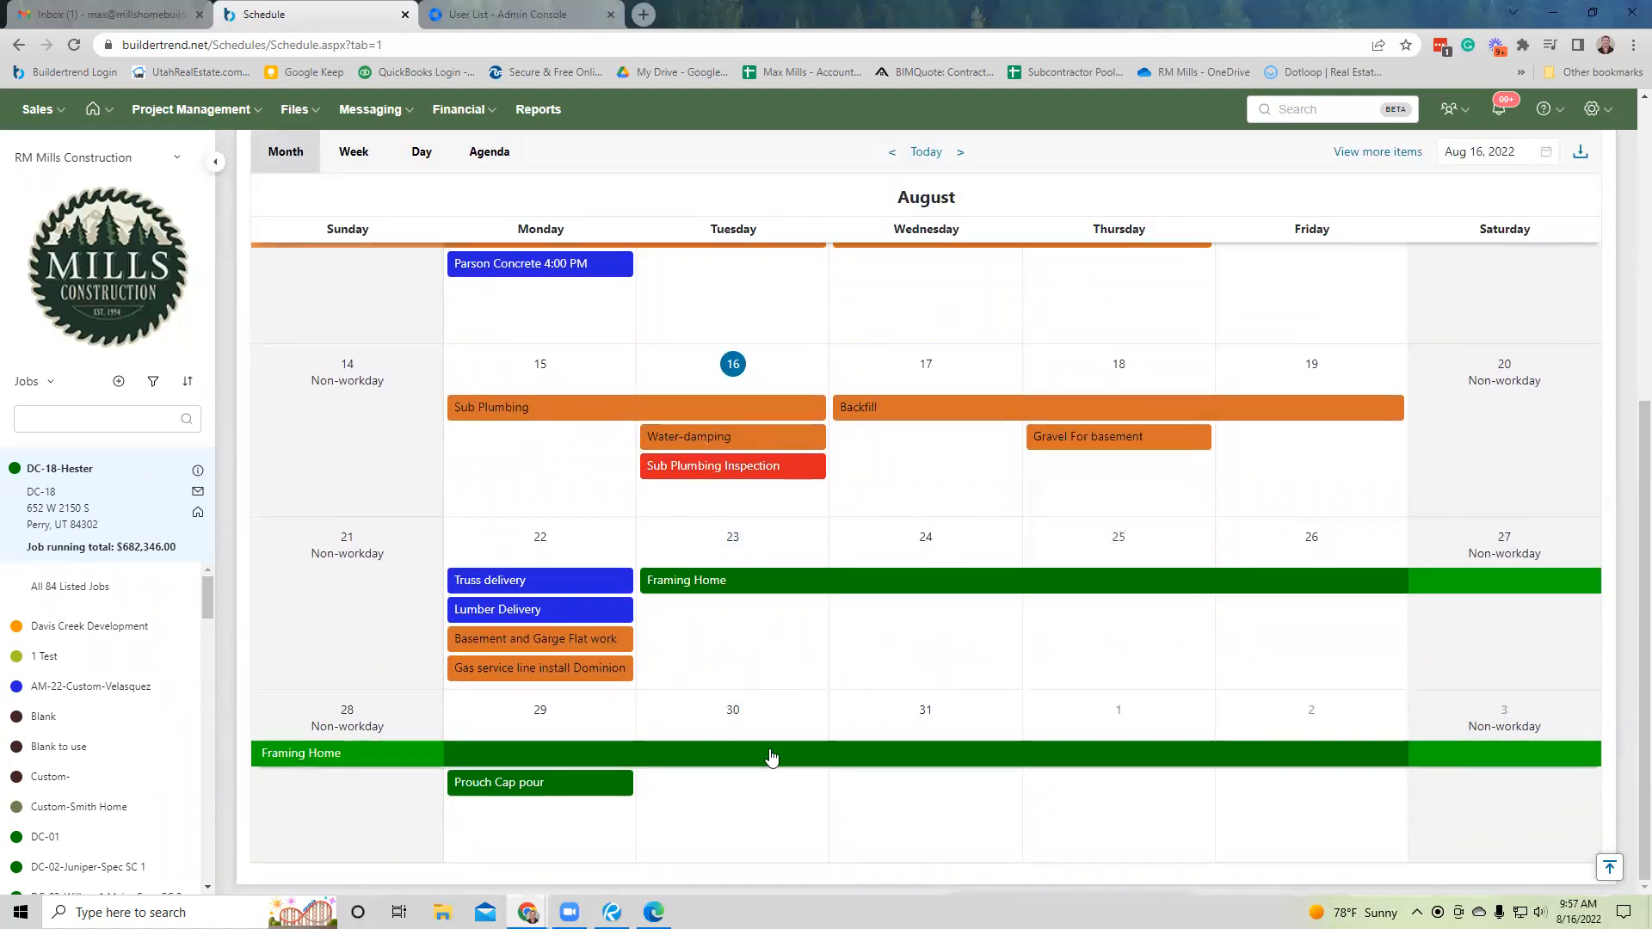
mouse_move(772, 761)
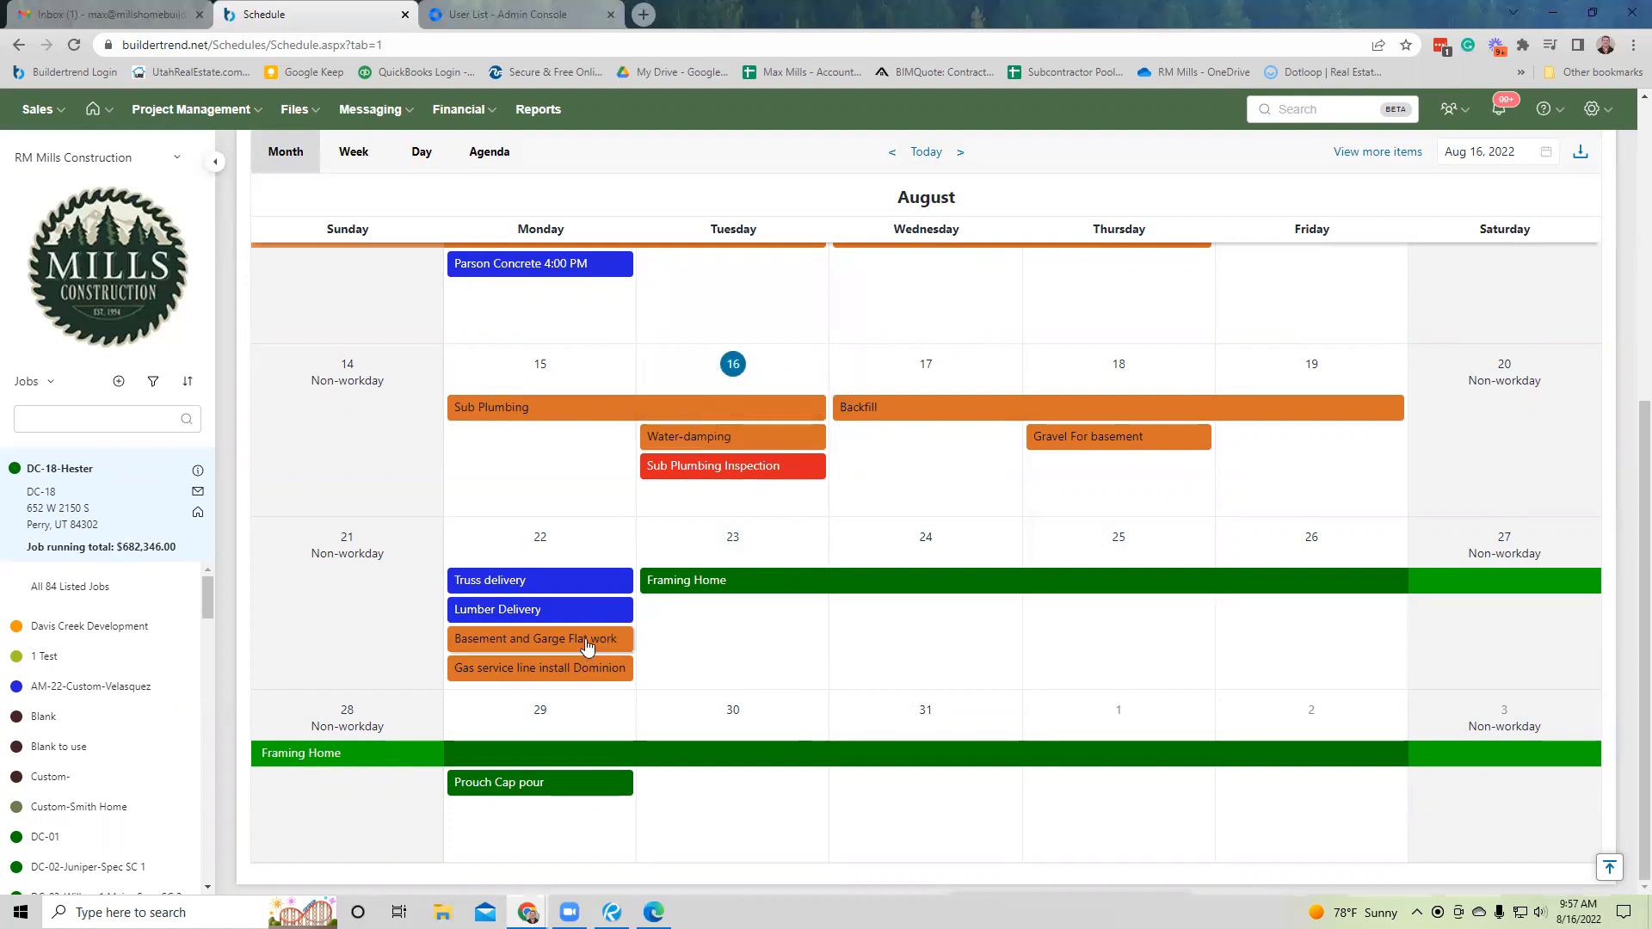
mouse_move(586, 644)
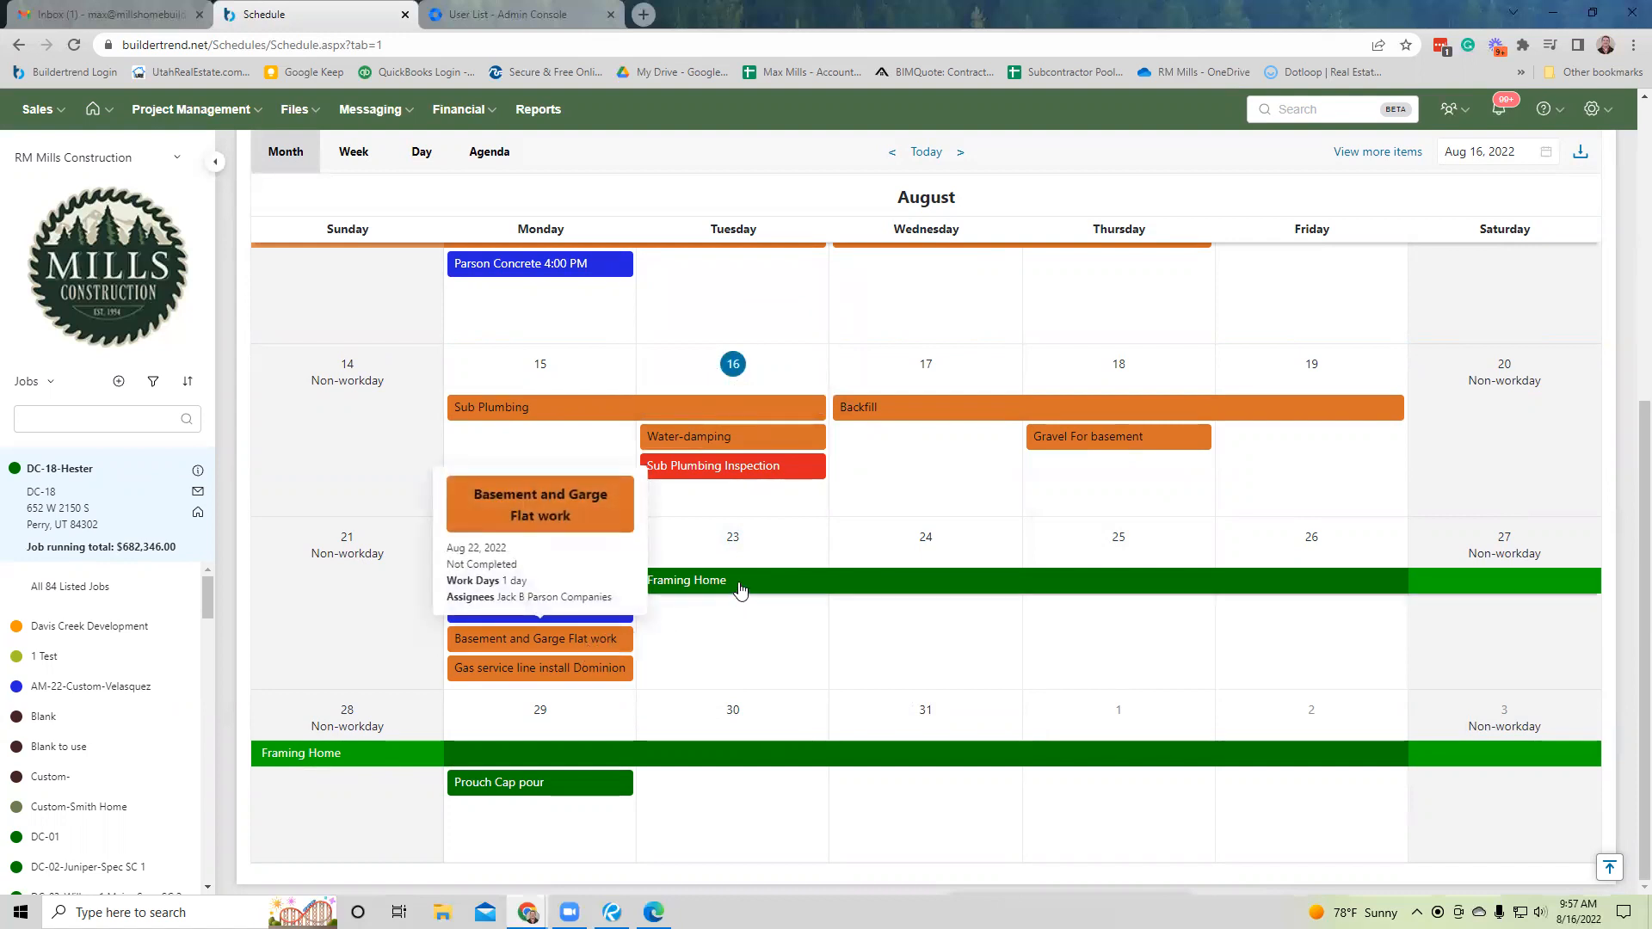
mouse_move(738, 585)
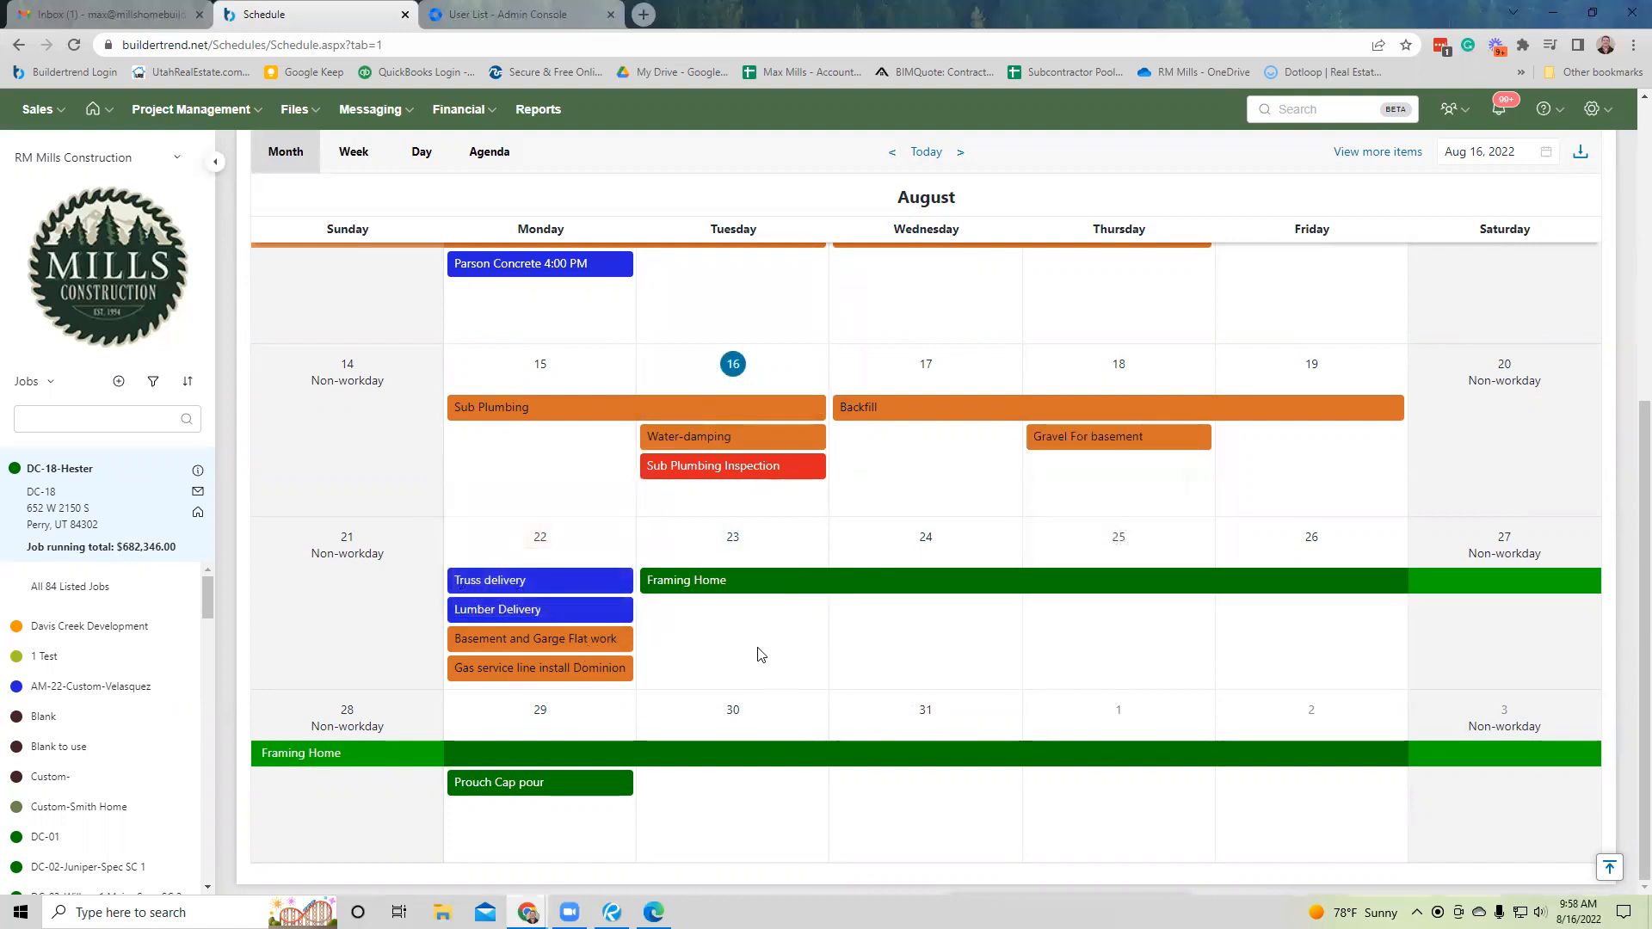
Show the September schedule and check the exterior door delivery against framing, door installation and the following work.
click(960, 153)
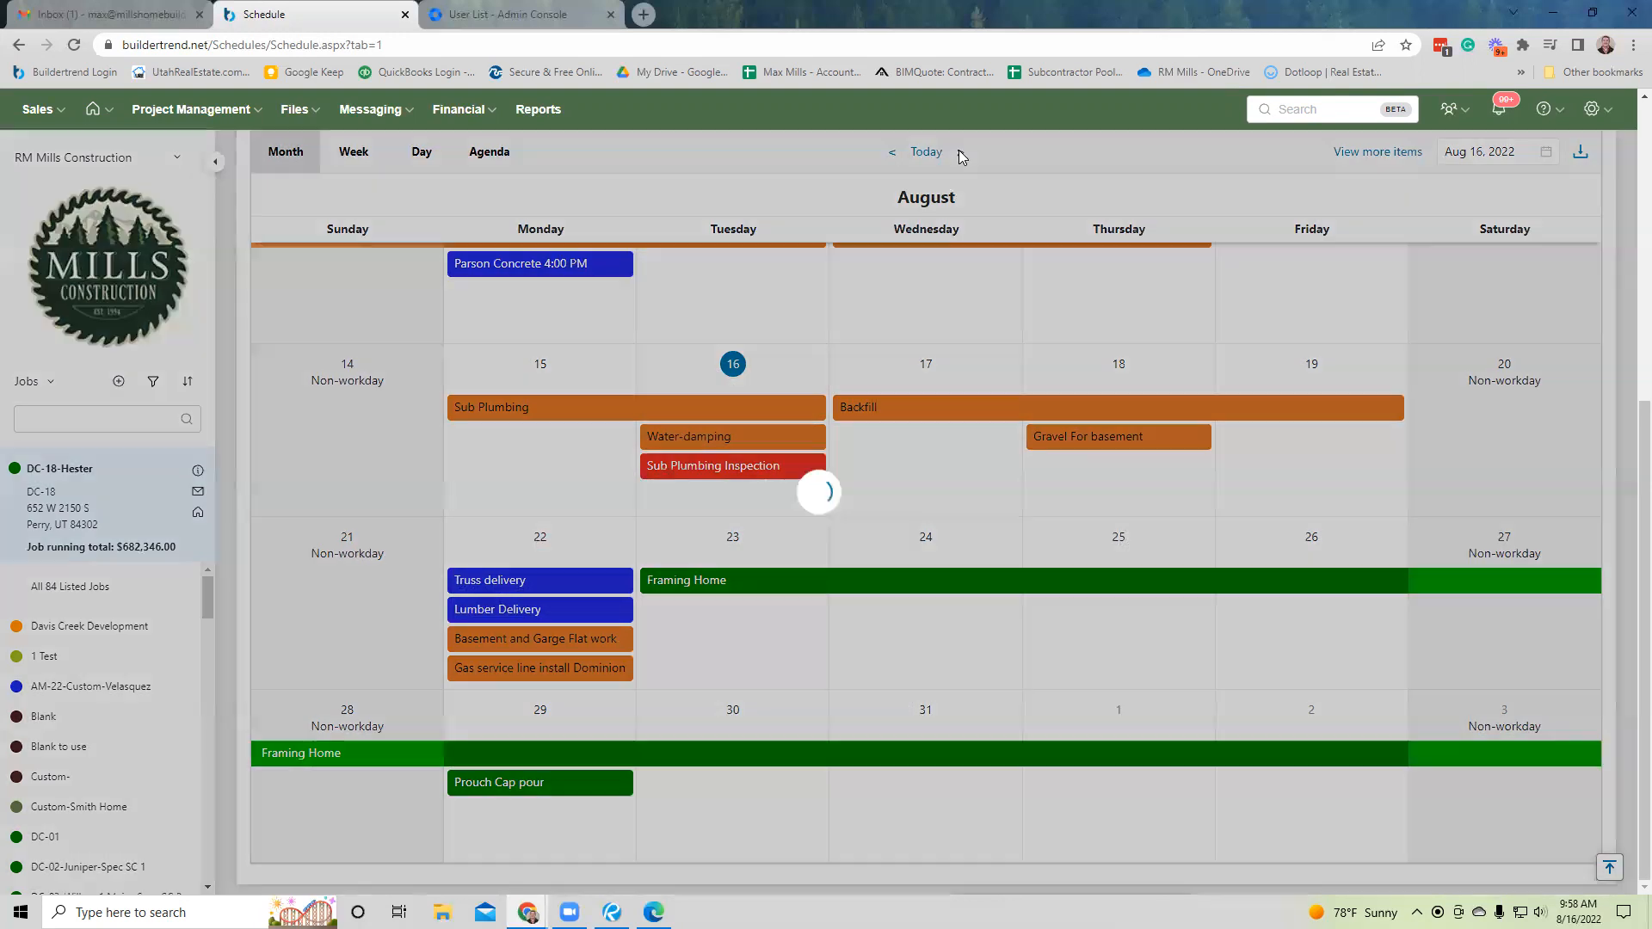
scroll(825, 504, up, 2)
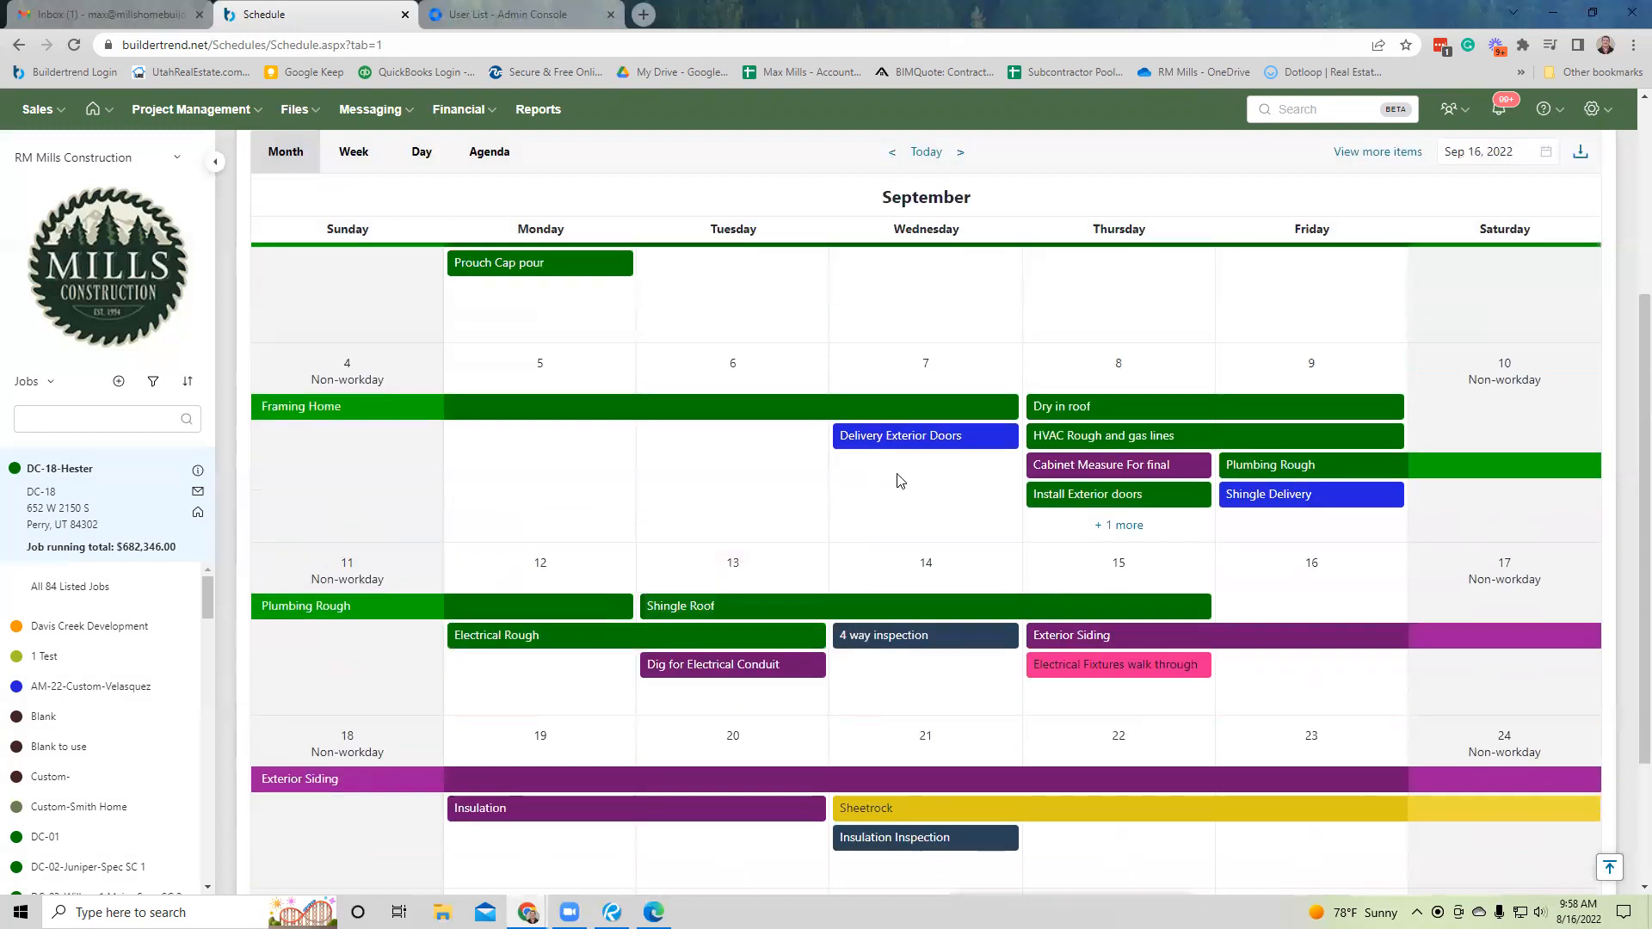
mouse_move(913, 449)
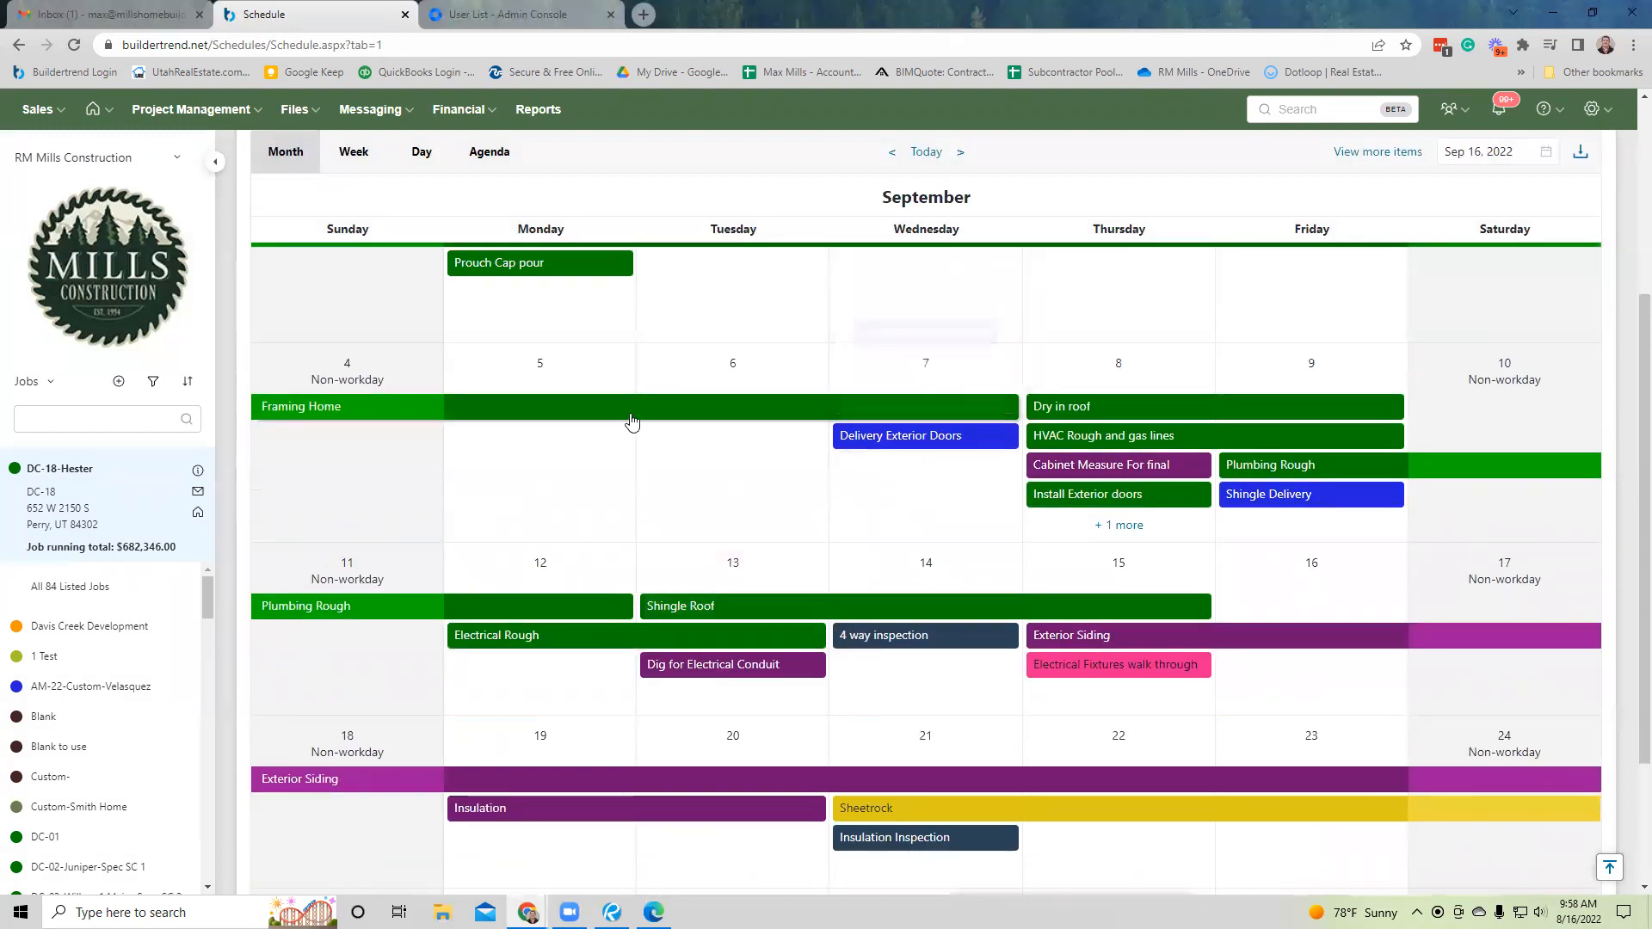
mouse_move(638, 420)
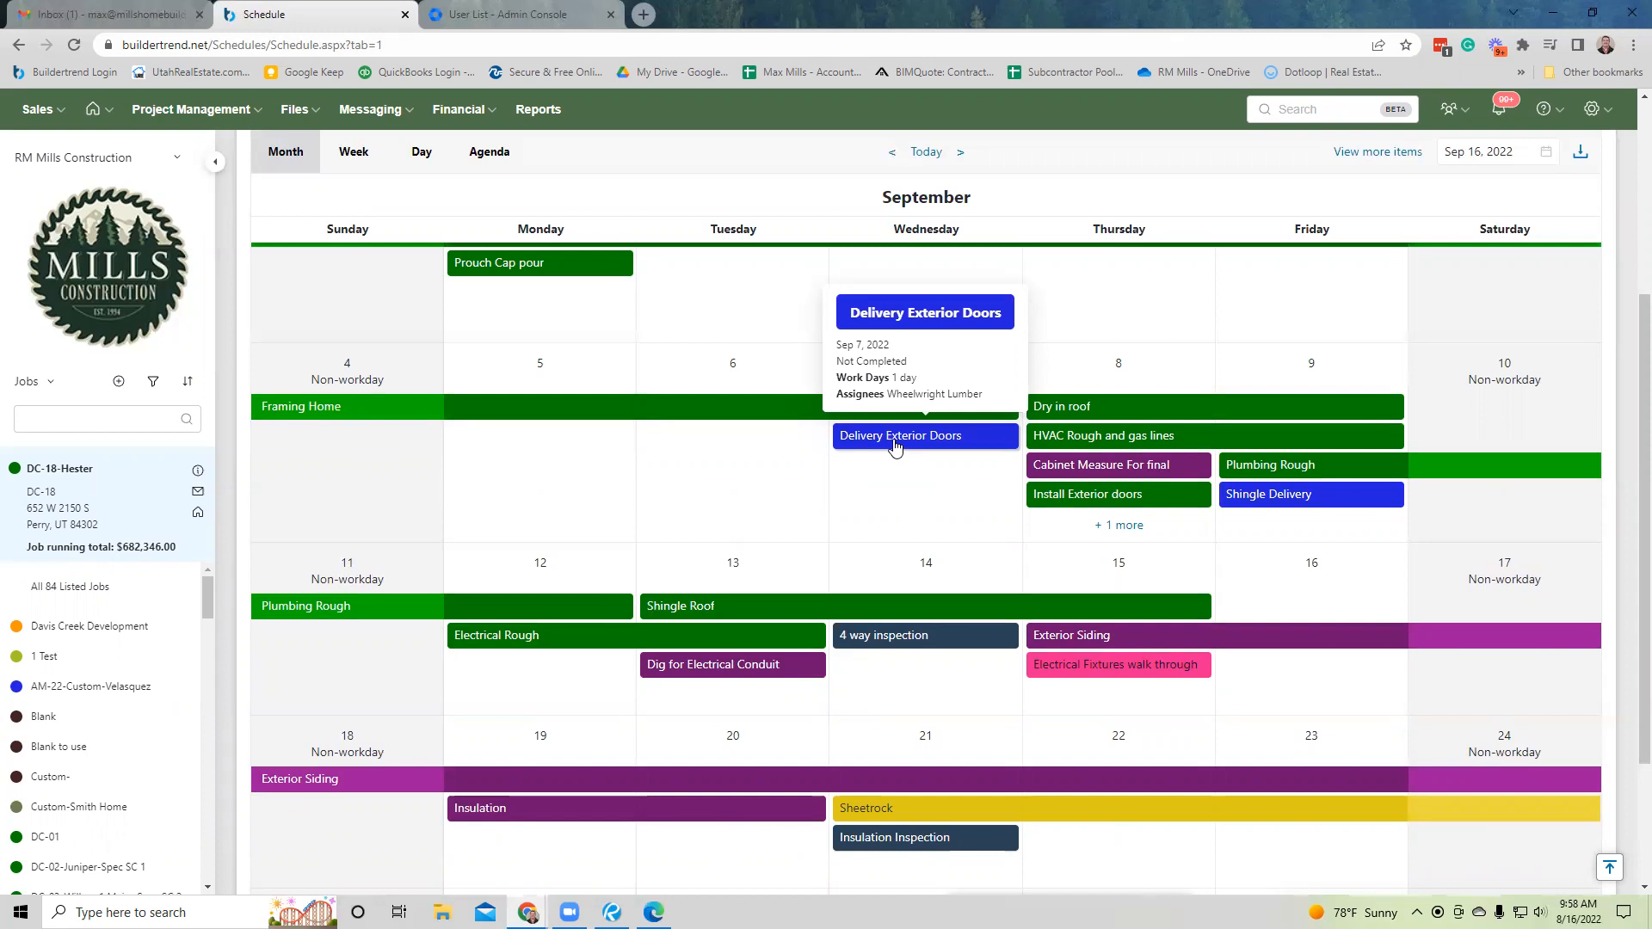
mouse_move(500, 826)
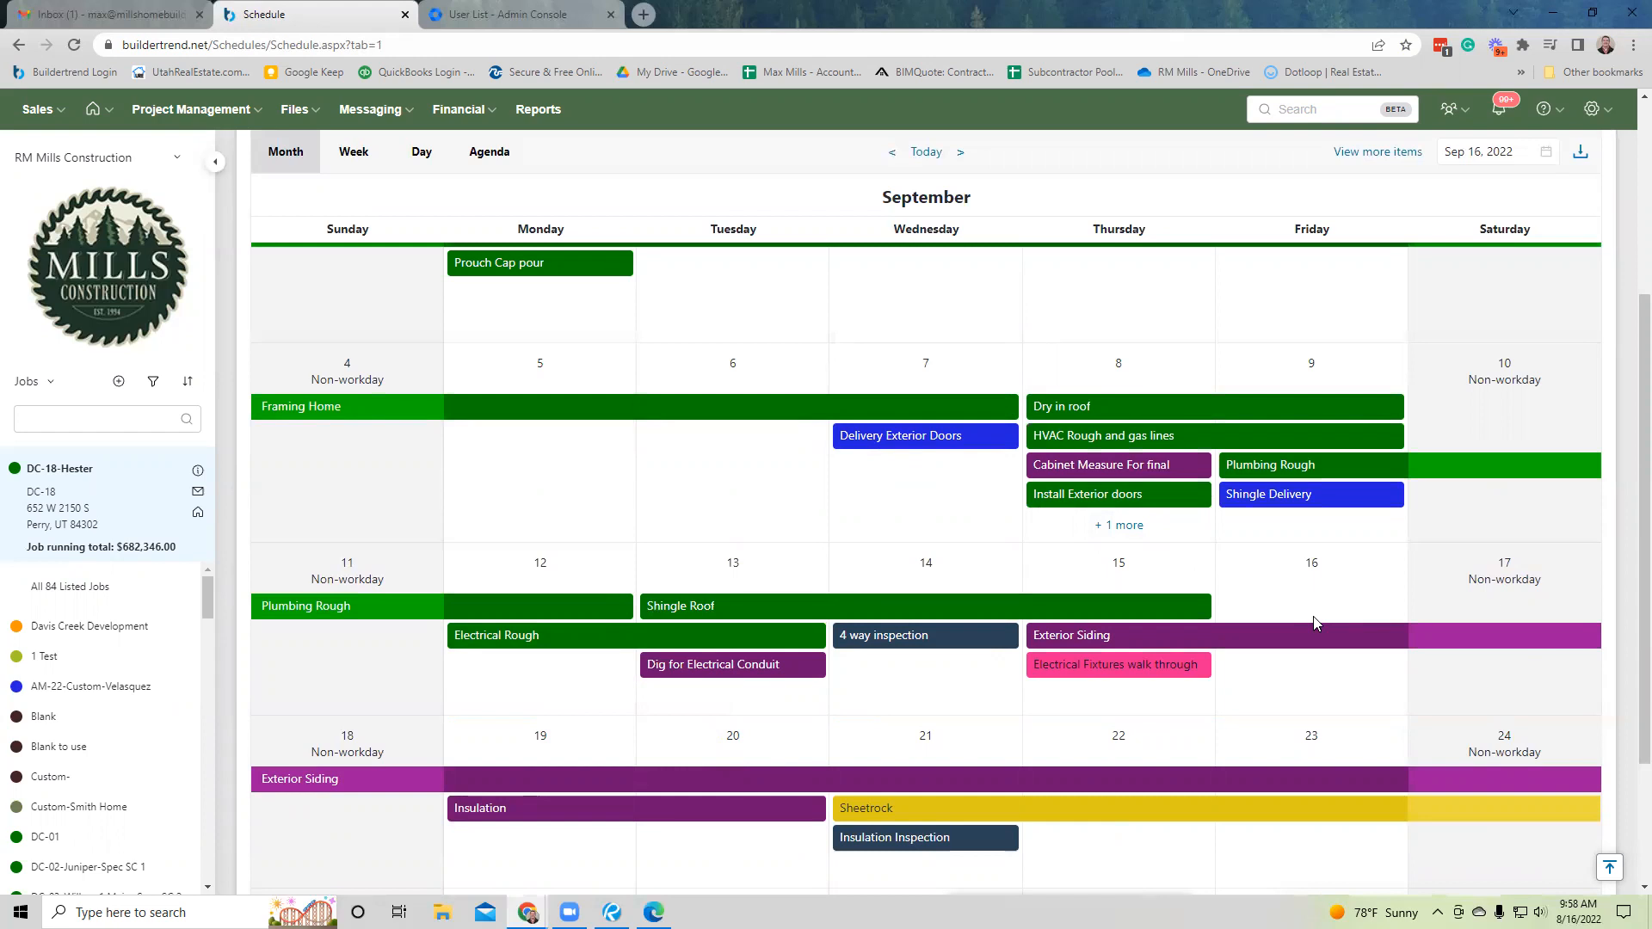
scroll(1314, 623, up, 3)
scroll(1307, 619, down, 1)
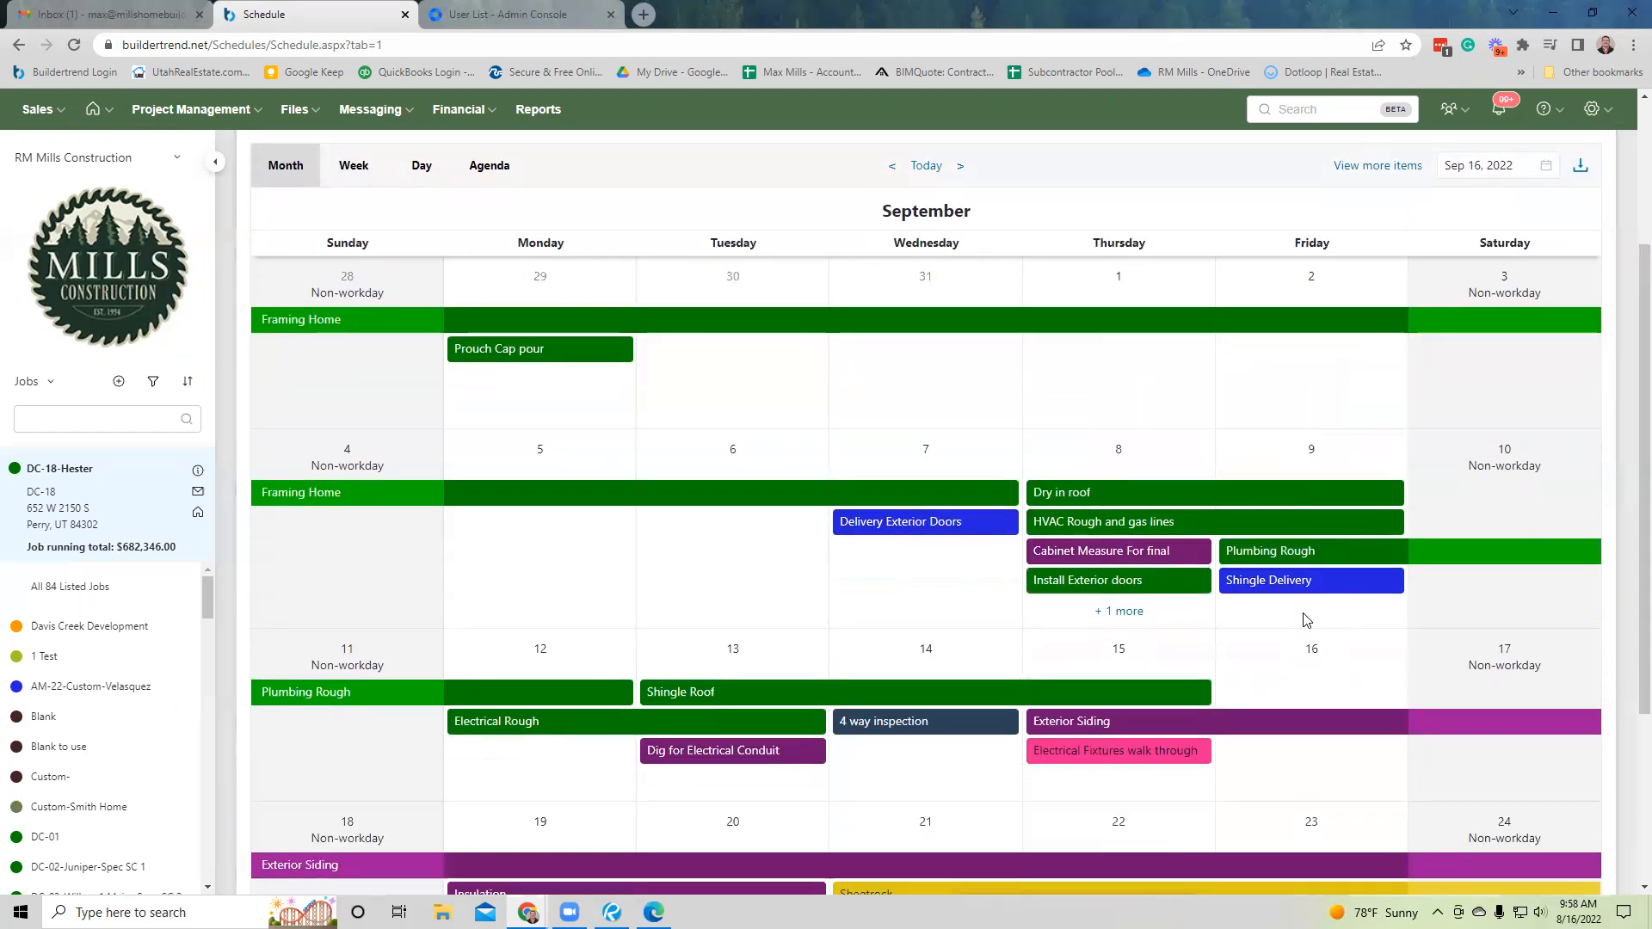
scroll(1307, 620, down, 4)
scroll(1305, 620, up, 4)
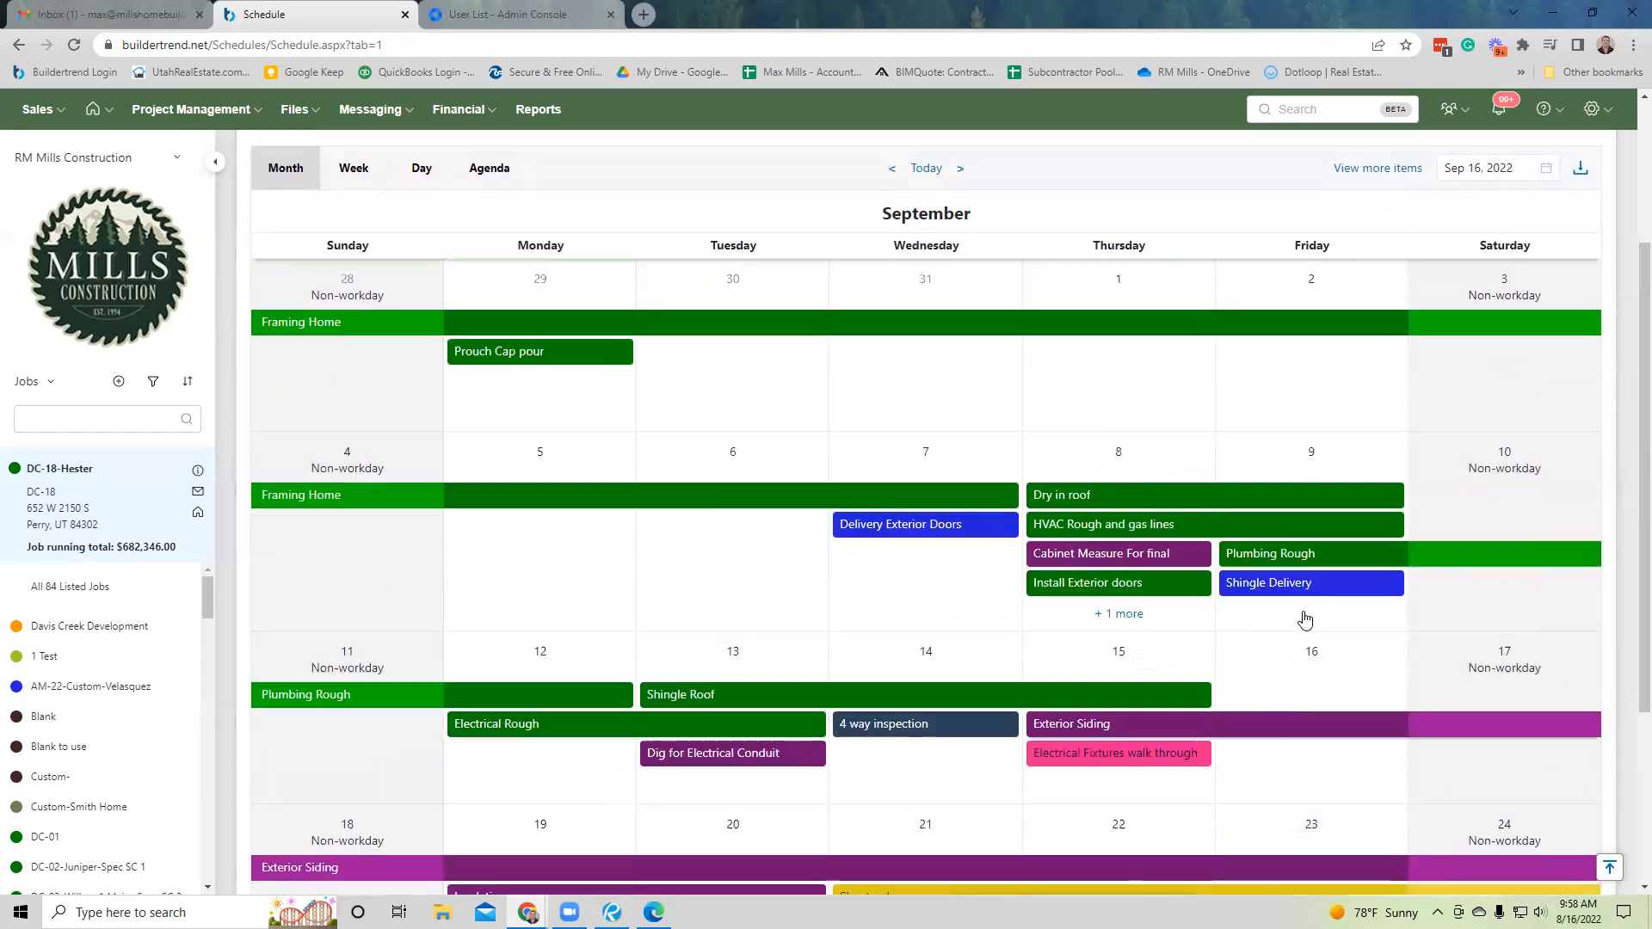
scroll(1305, 619, up, 3)
scroll(1306, 619, down, 3)
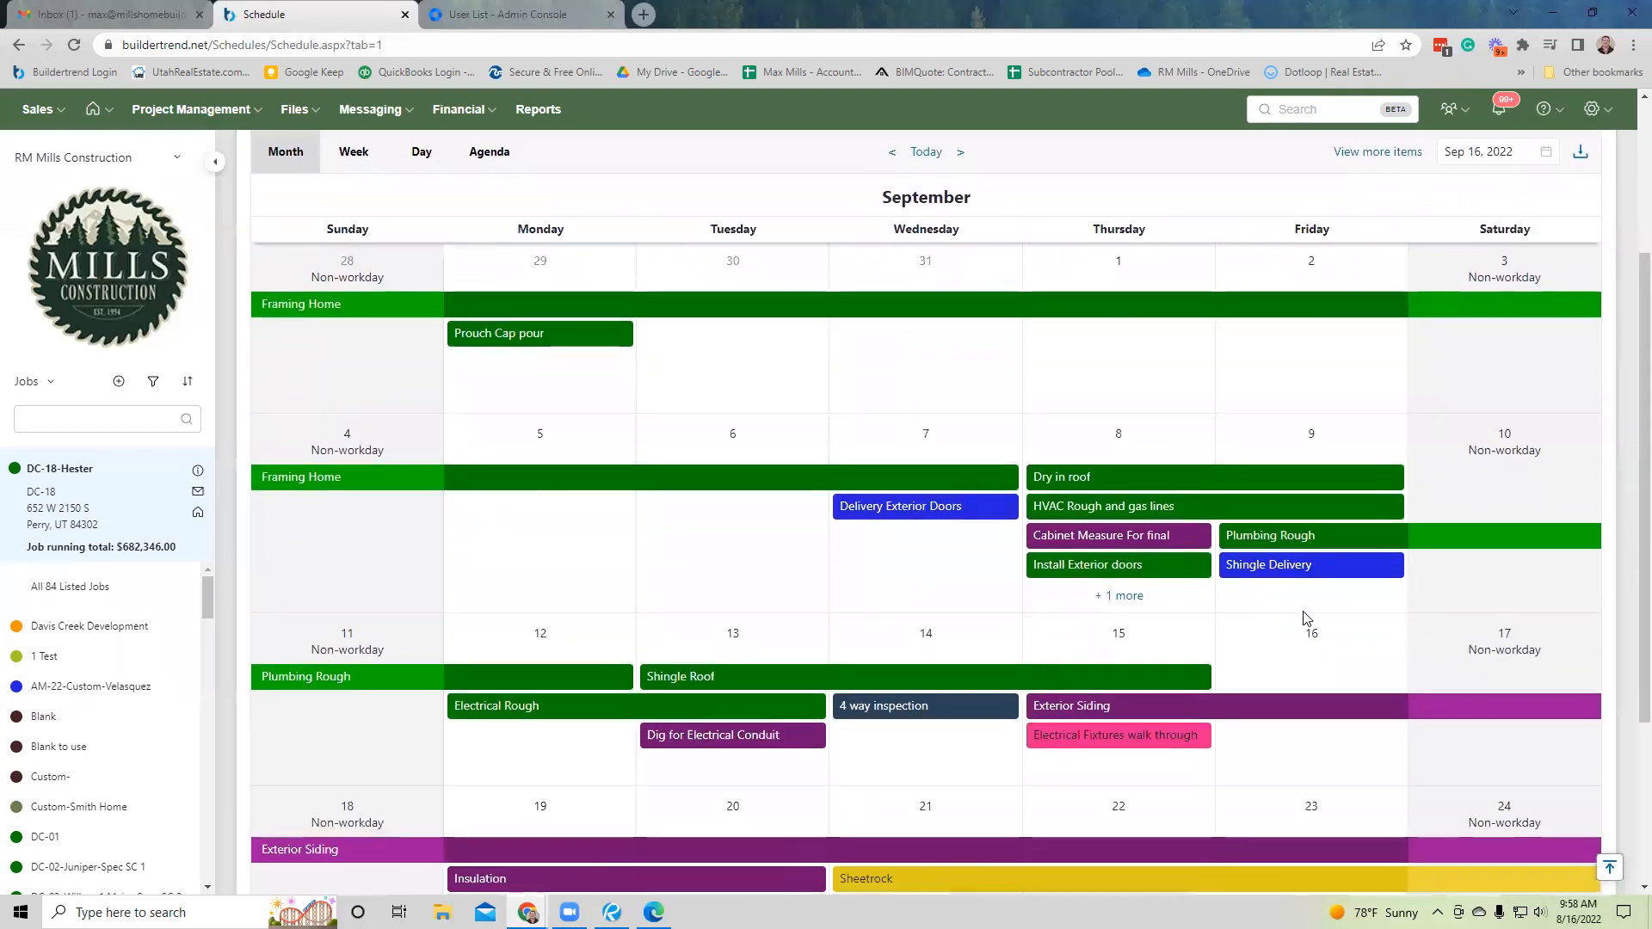
Return the schedule to August and open the DC-18-Hester job's To-Do's list.
click(893, 159)
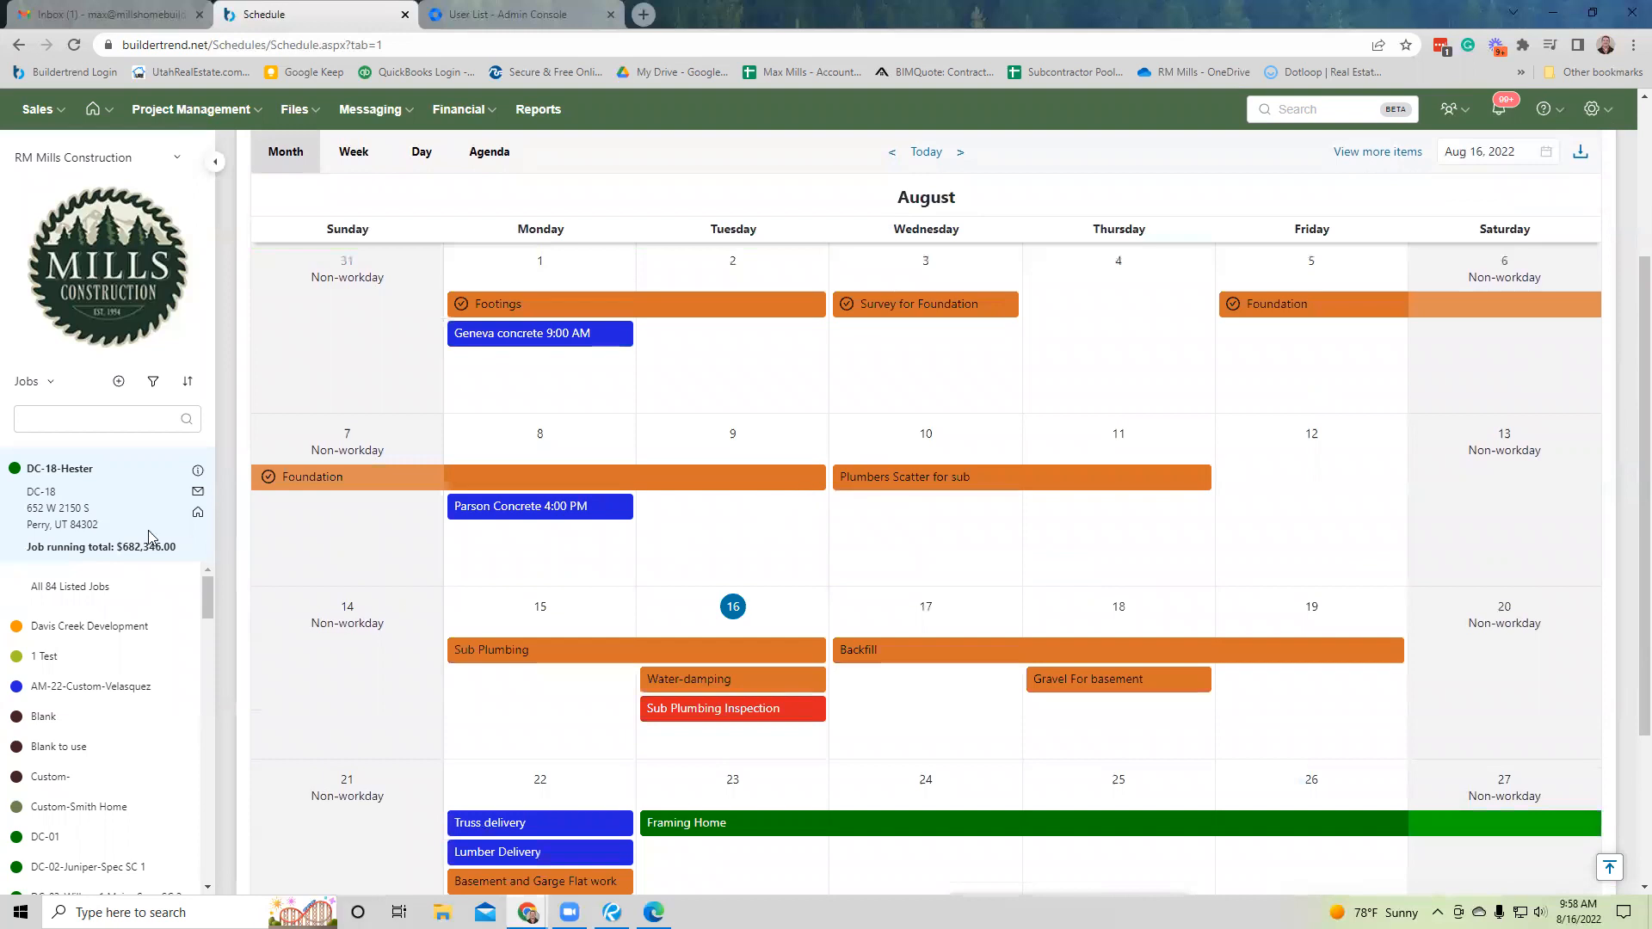
click(224, 110)
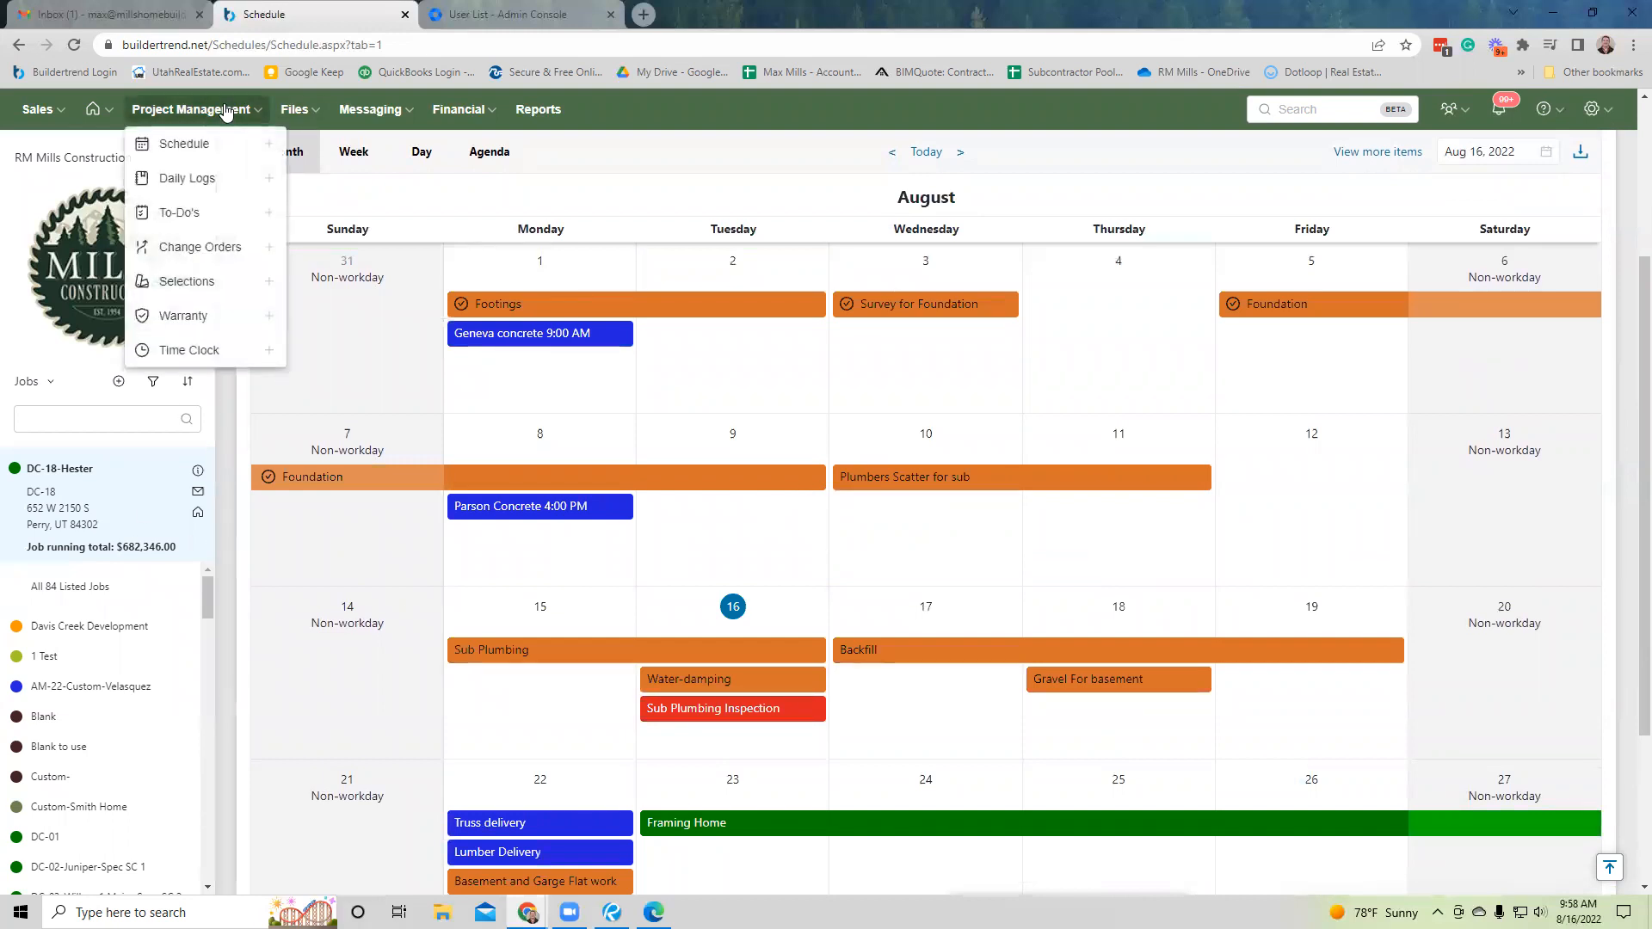
click(191, 213)
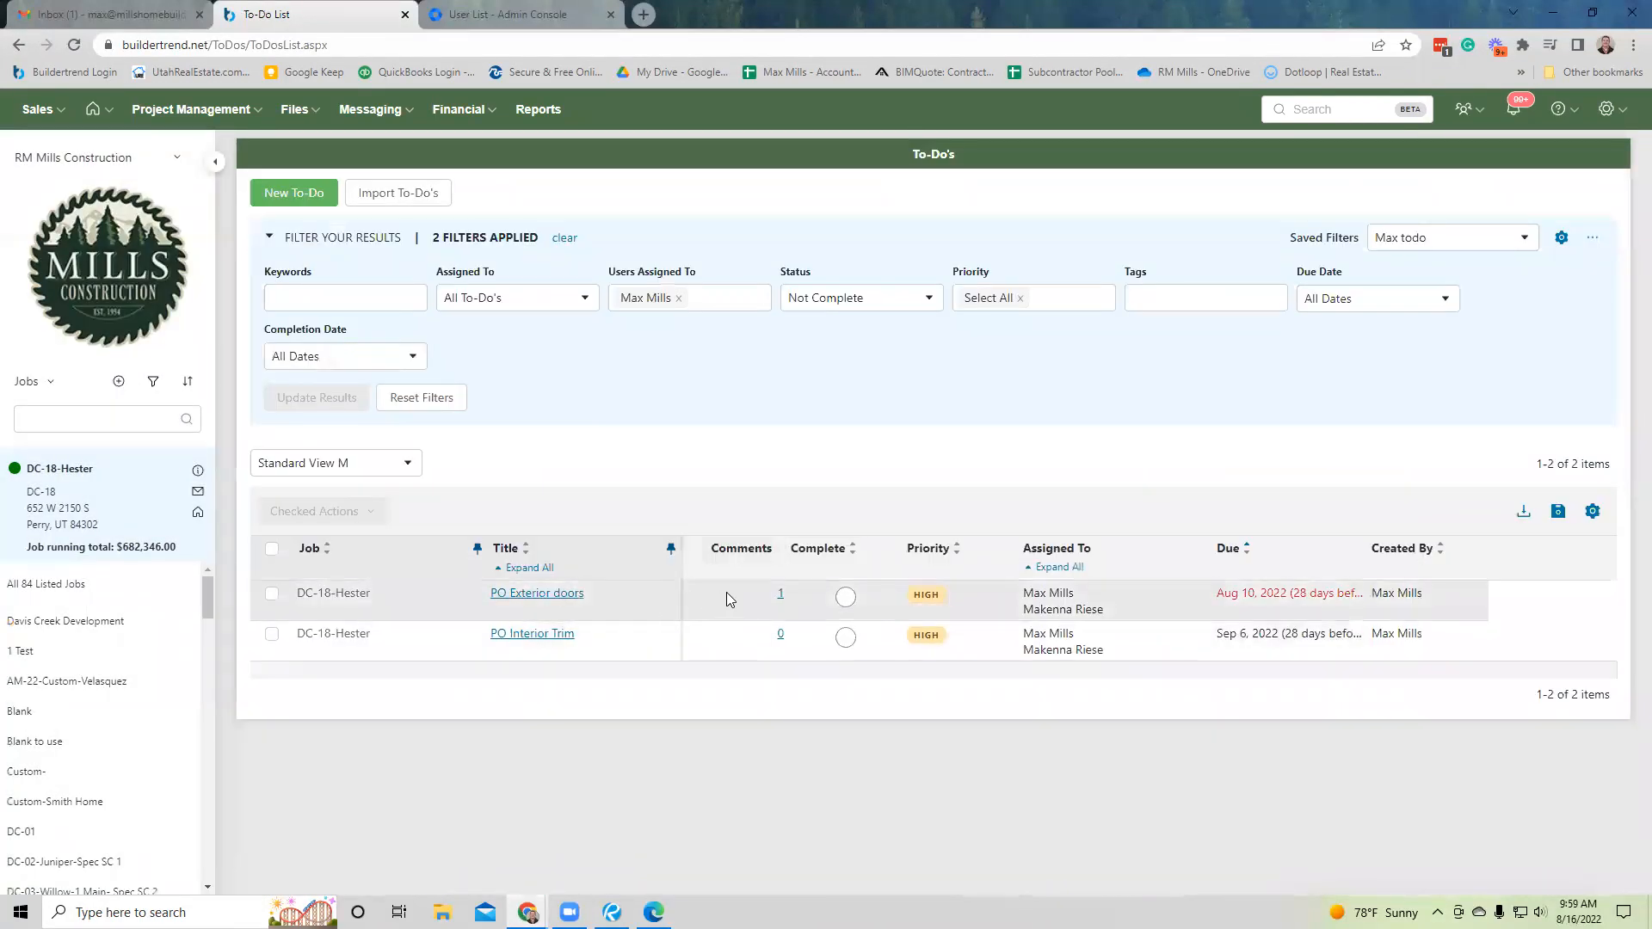
Filter the DC-18-Hester to-dos by the keyword "windows", with the assigned user cleared and All Statuses included.
click(680, 299)
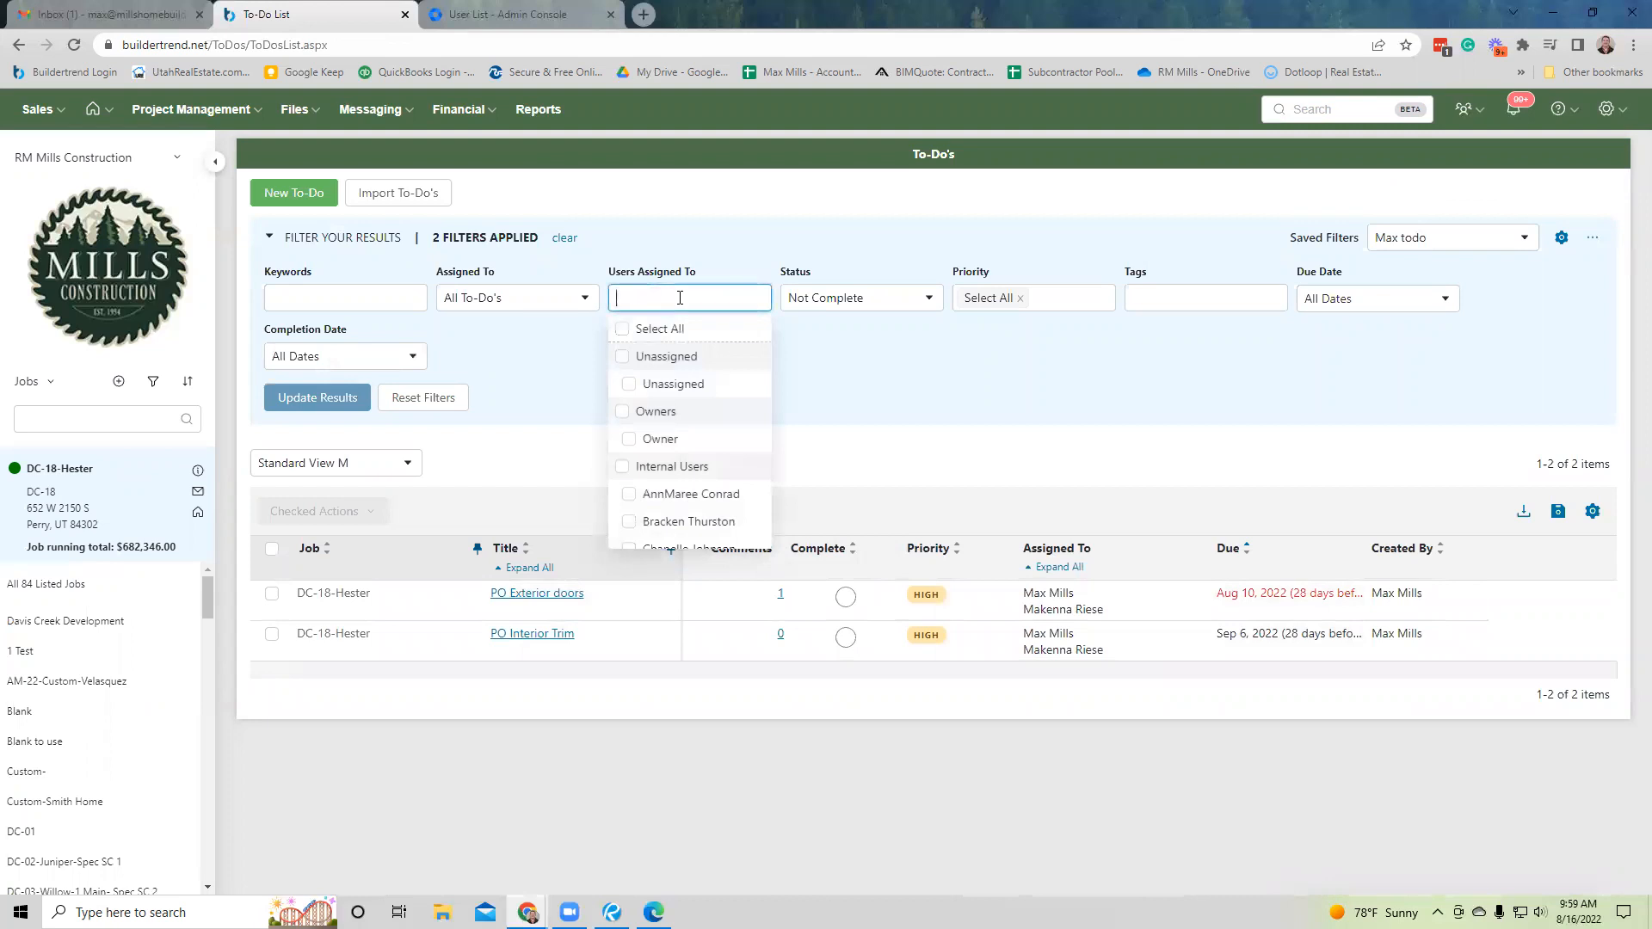
text(ma)
key(BackSpace)
key(BackSpace)
click(861, 298)
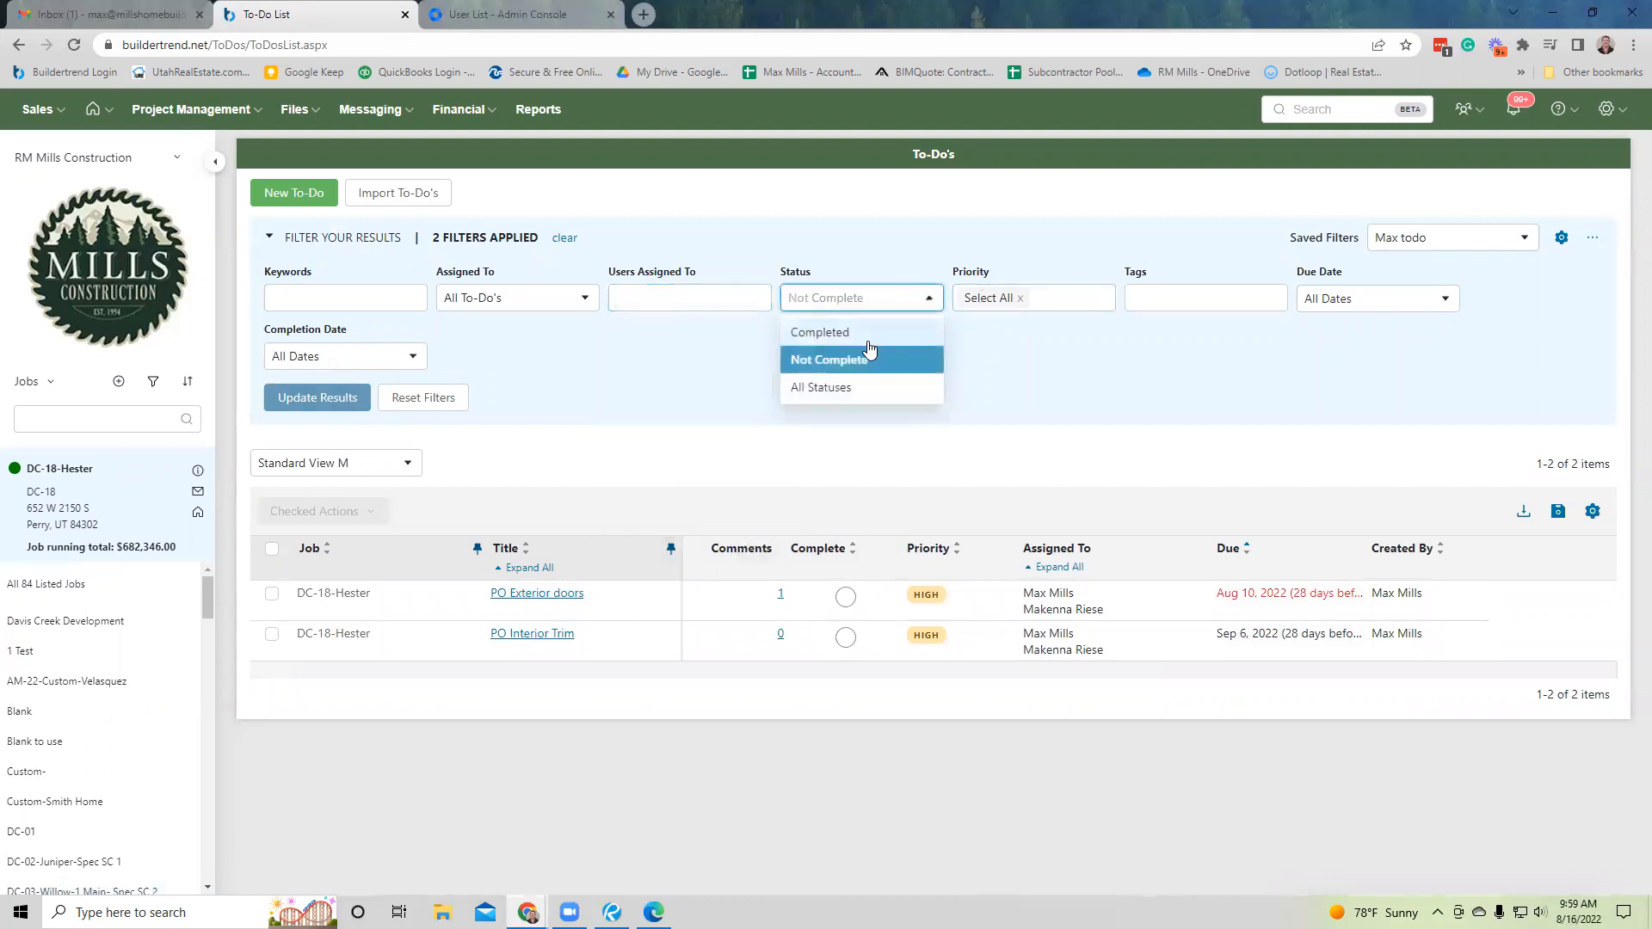
click(805, 389)
click(346, 299)
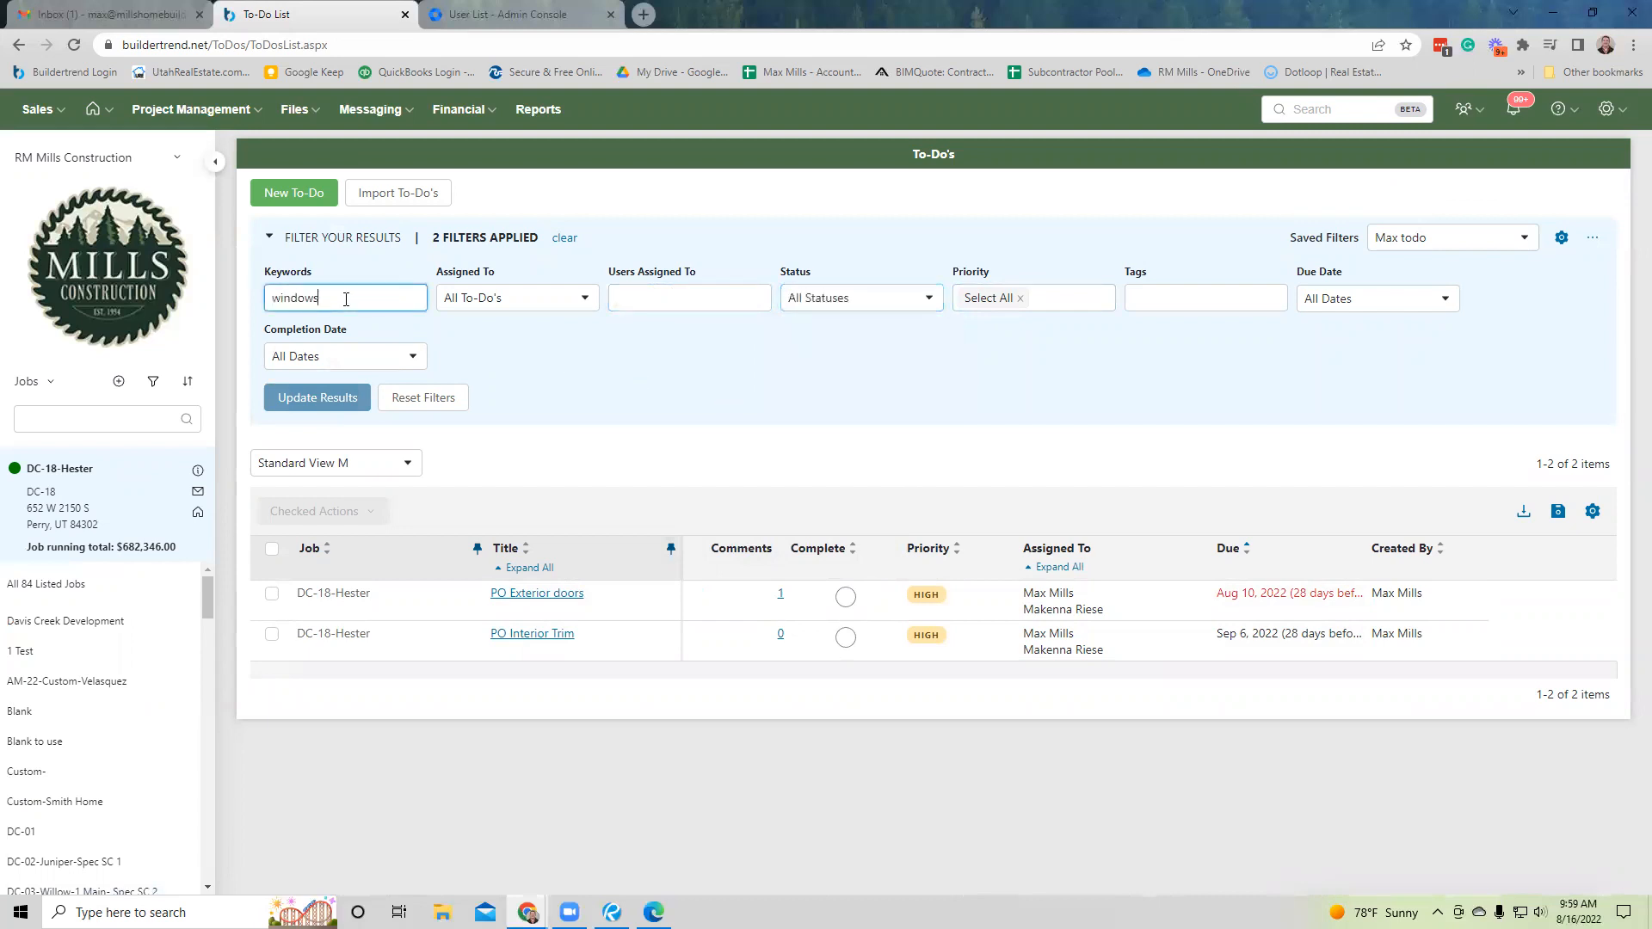
click(317, 397)
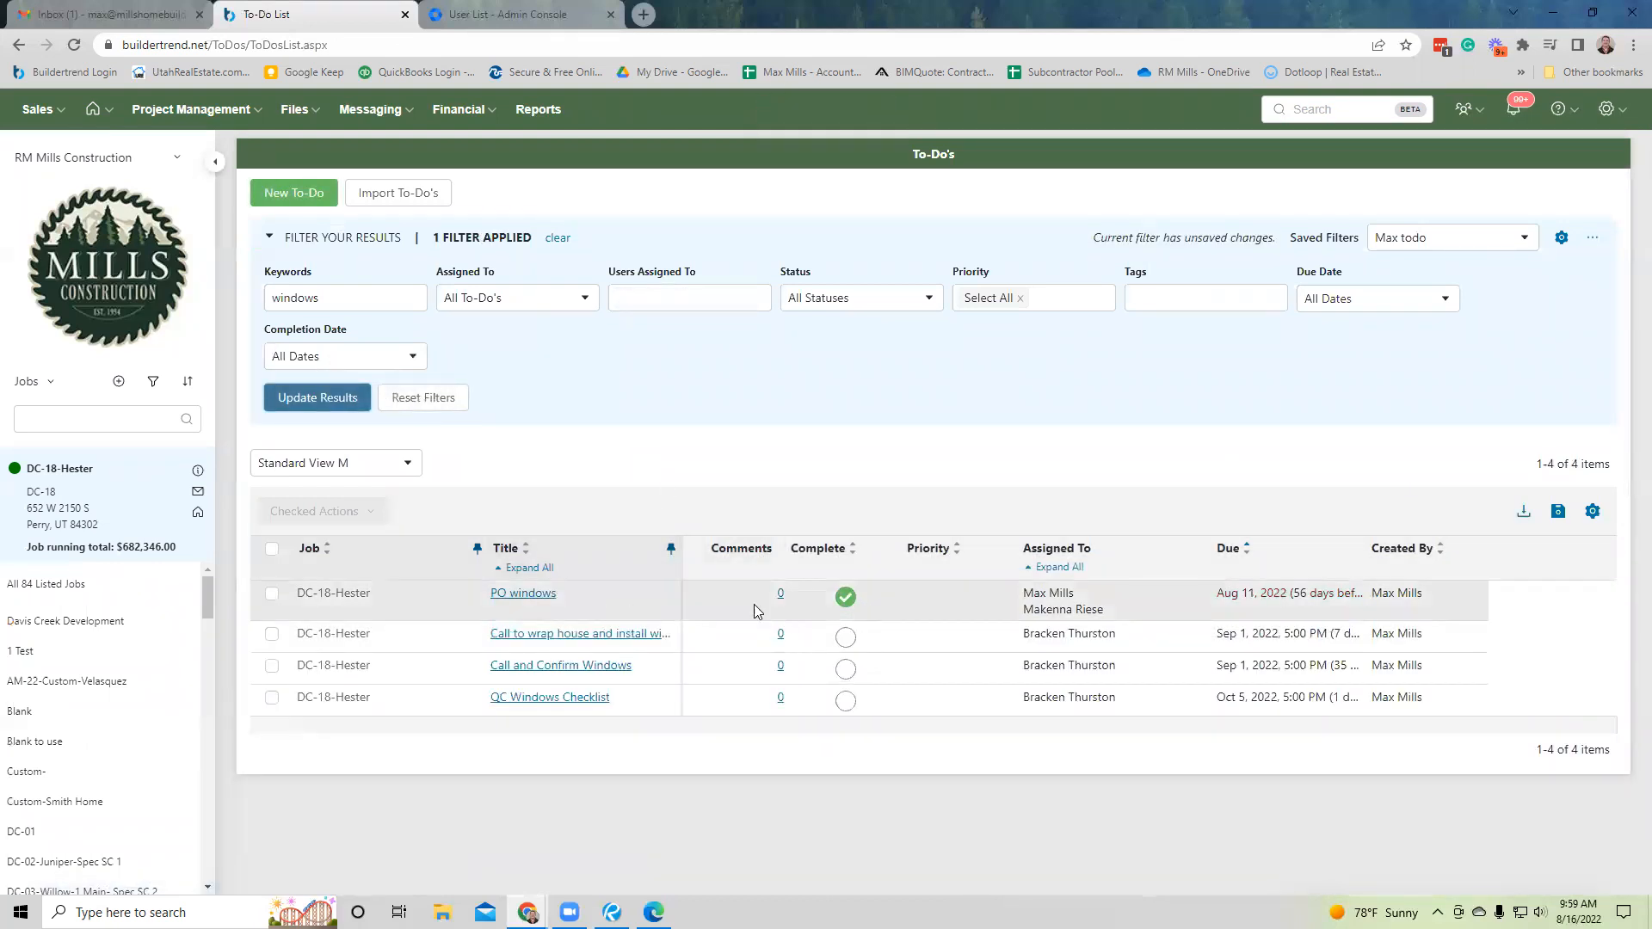
Check the notes and completion details of the PO windows to-do, close it and open the job's schedule.
click(539, 598)
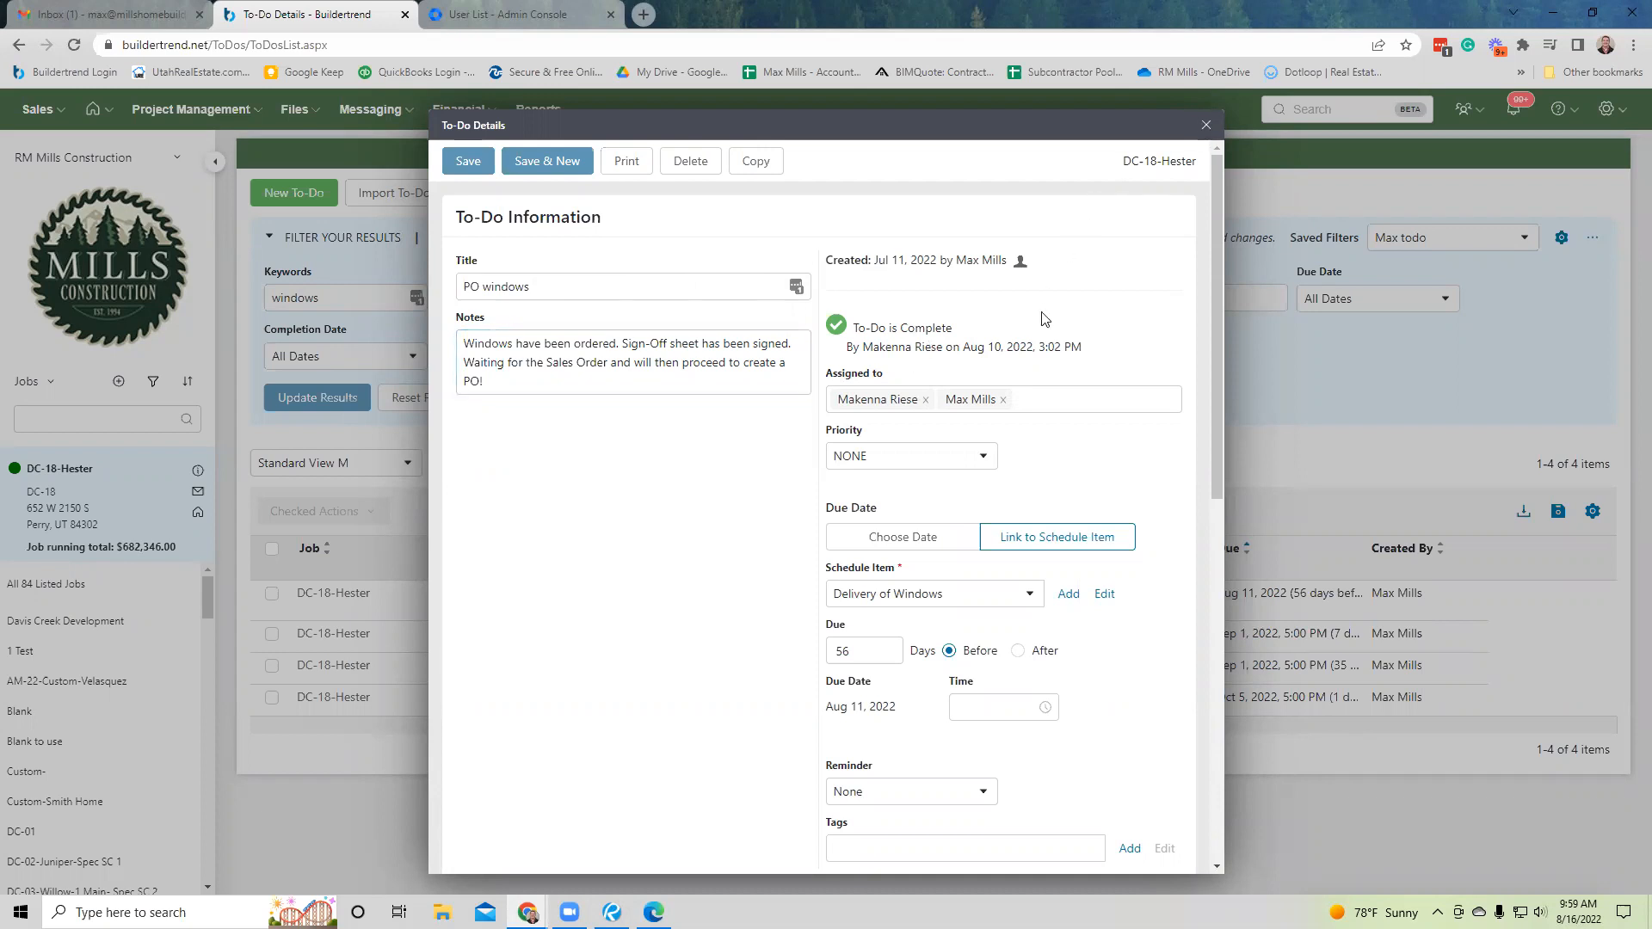
click(1206, 125)
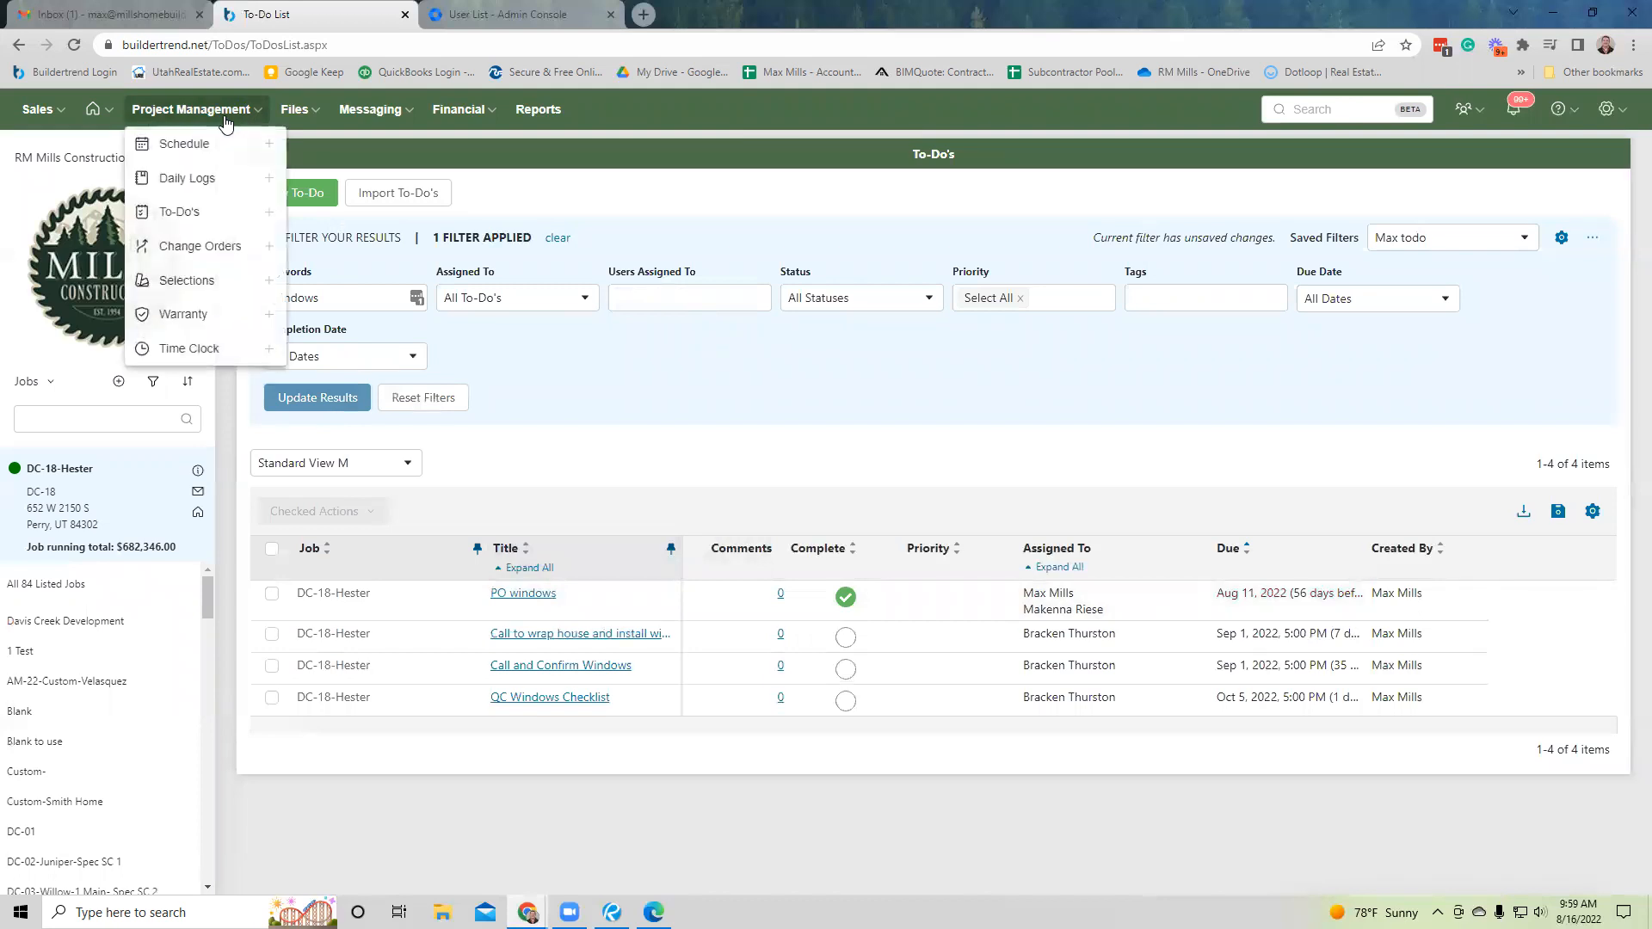
click(206, 143)
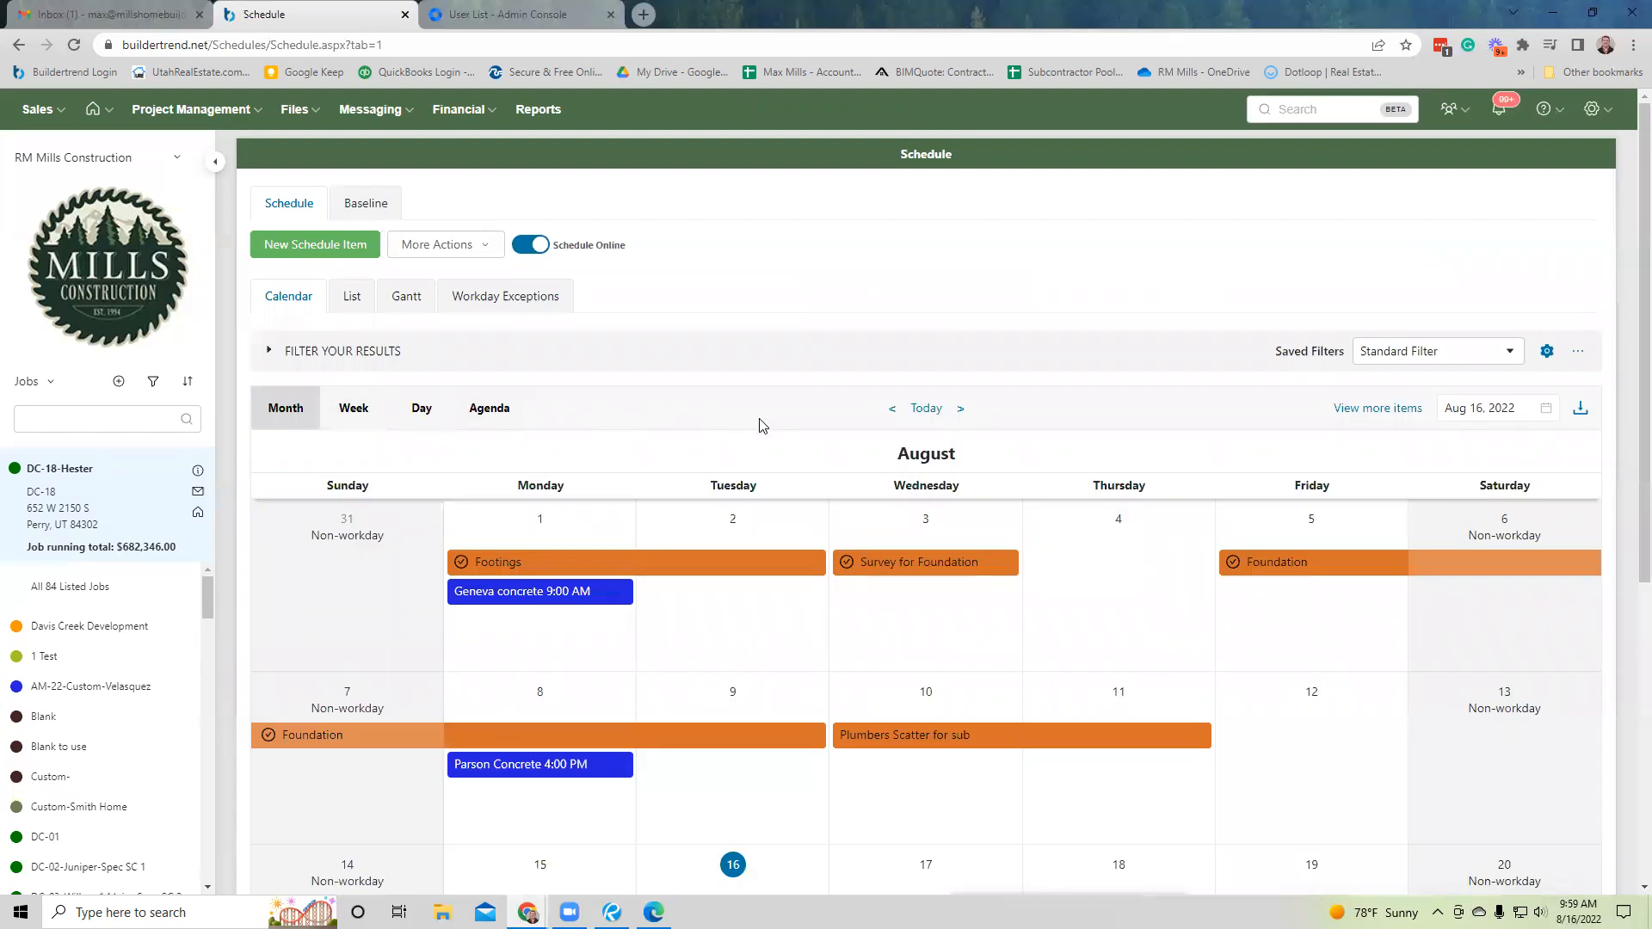
Start a new schedule item on Aug 10, 2022 titled "Ordered windows".
scroll(966, 608, down, 3)
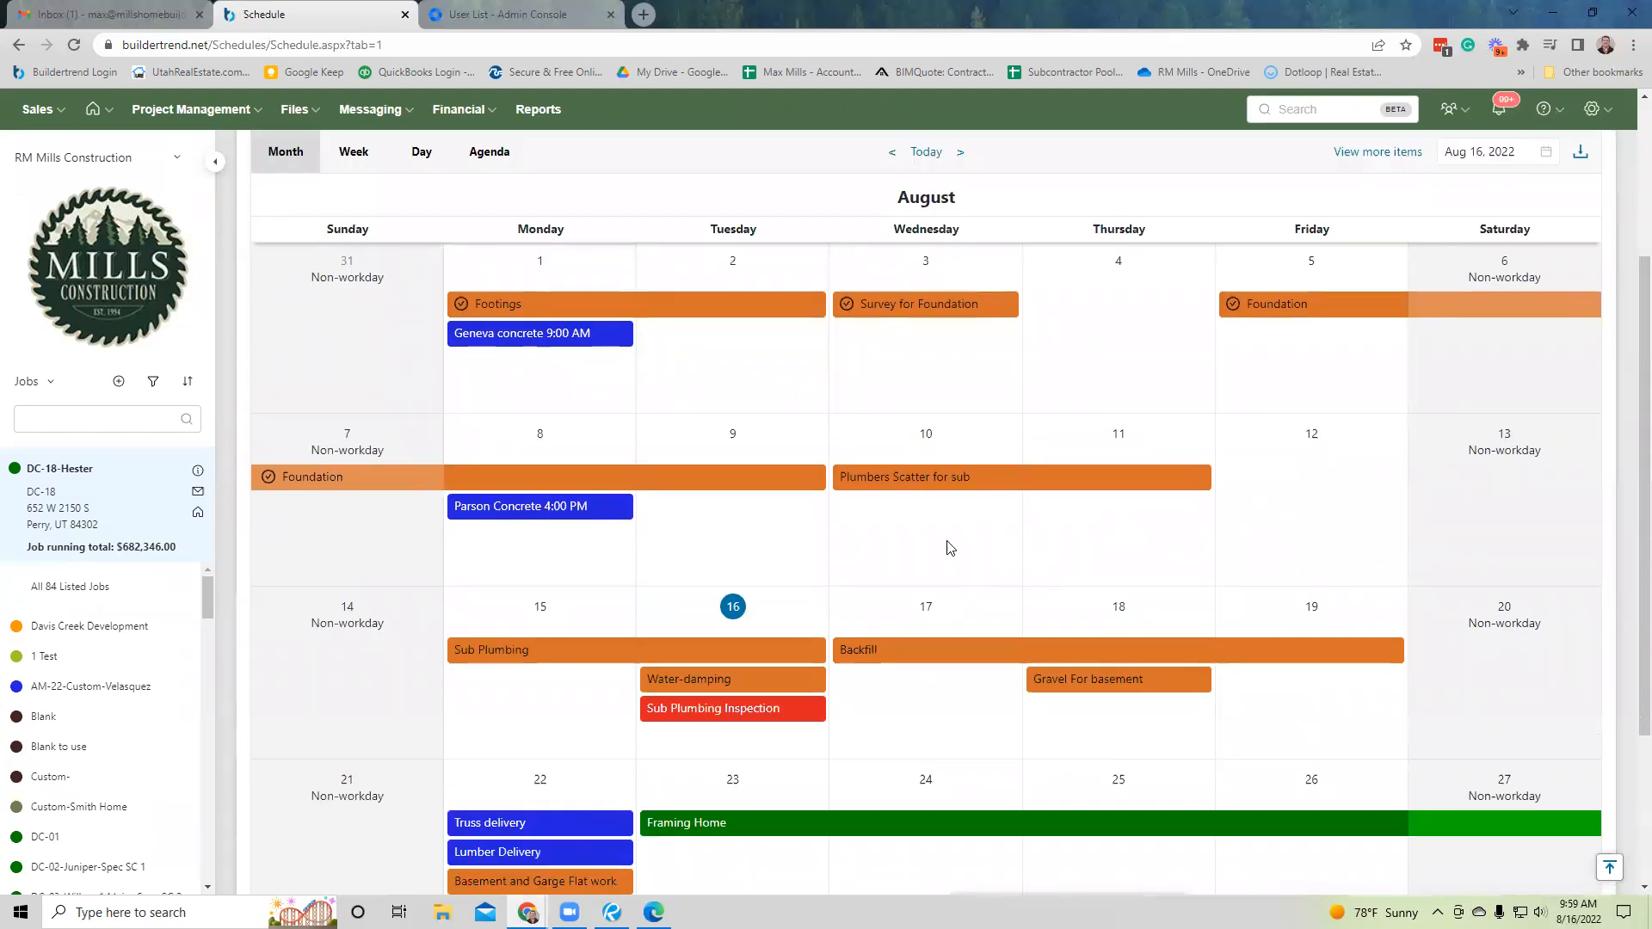
click(914, 530)
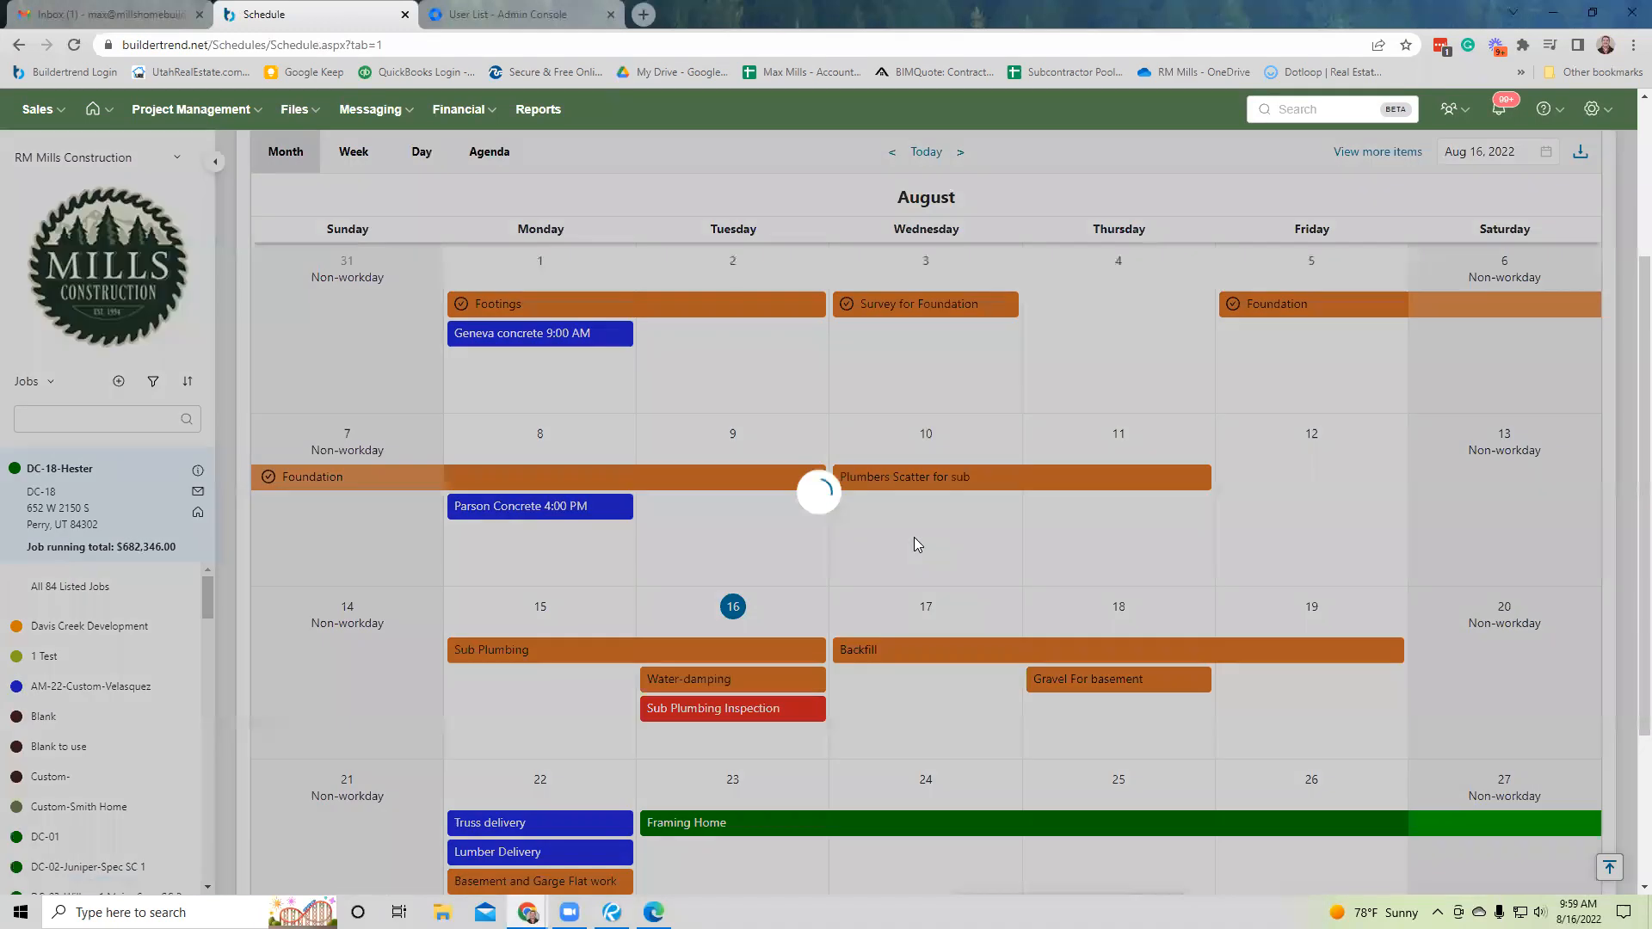
text(Ordred)
key(BackSpace)
key(BackSpace)
key(BackSpace)
text(ered)
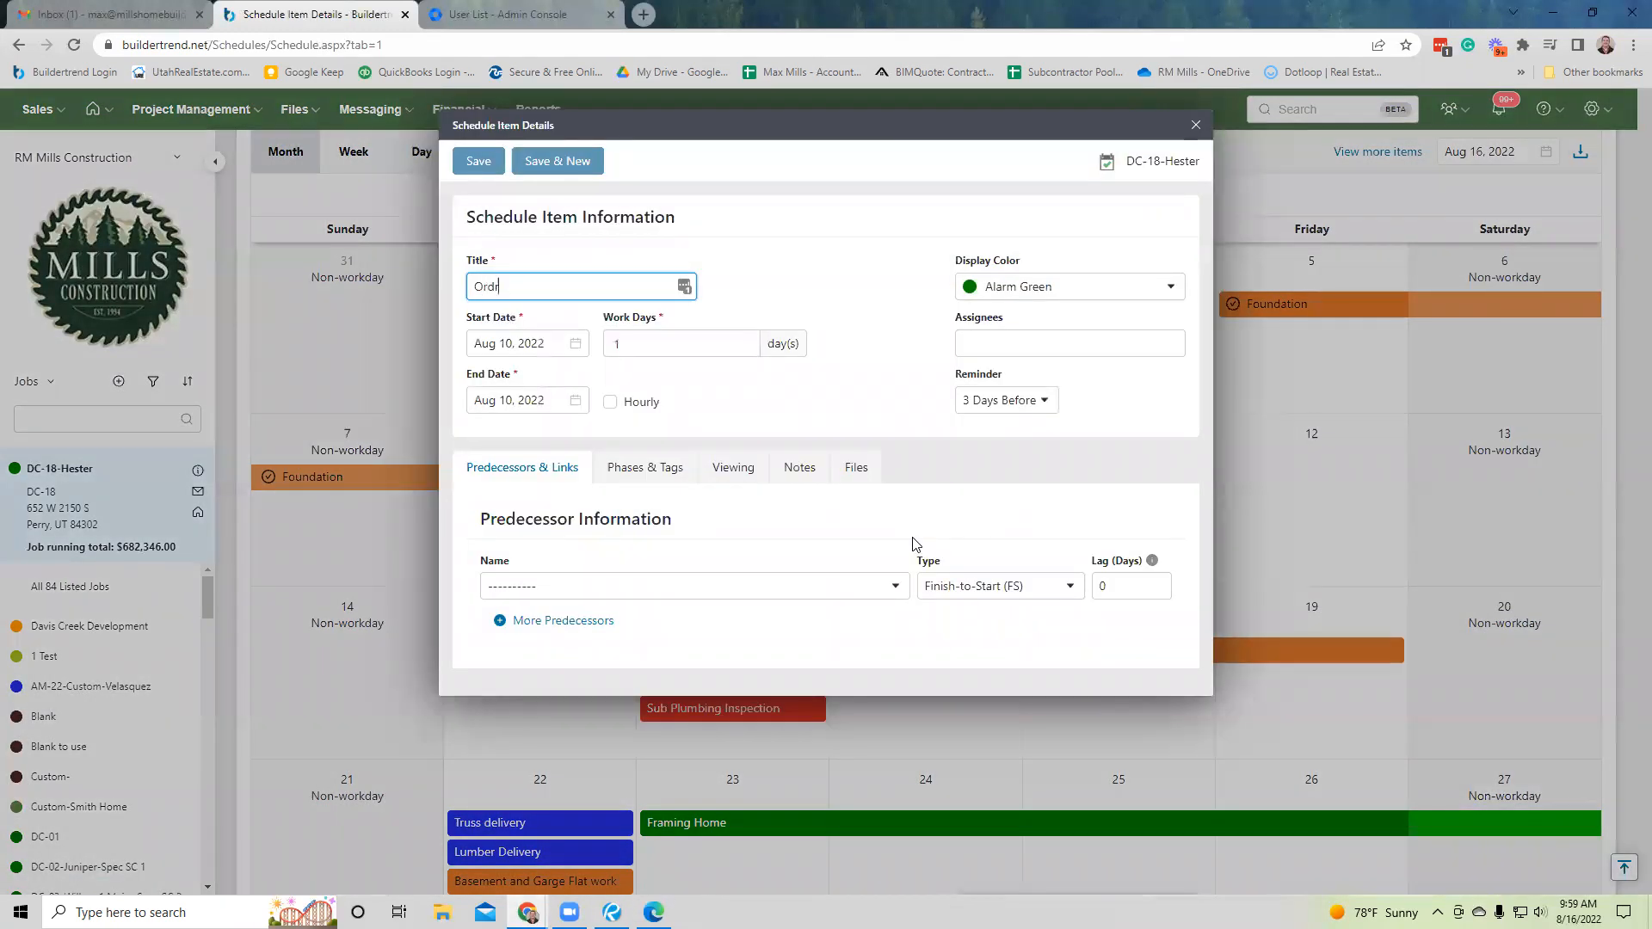
text( windwos)
key(BackSpace)
text(os)
key(BackSpace)
key(BackSpace)
text(ws)
Set the new schedule item's display color to Alarm Pink, leave it unassigned and save it.
click(1073, 286)
scroll(1050, 432, down, 2)
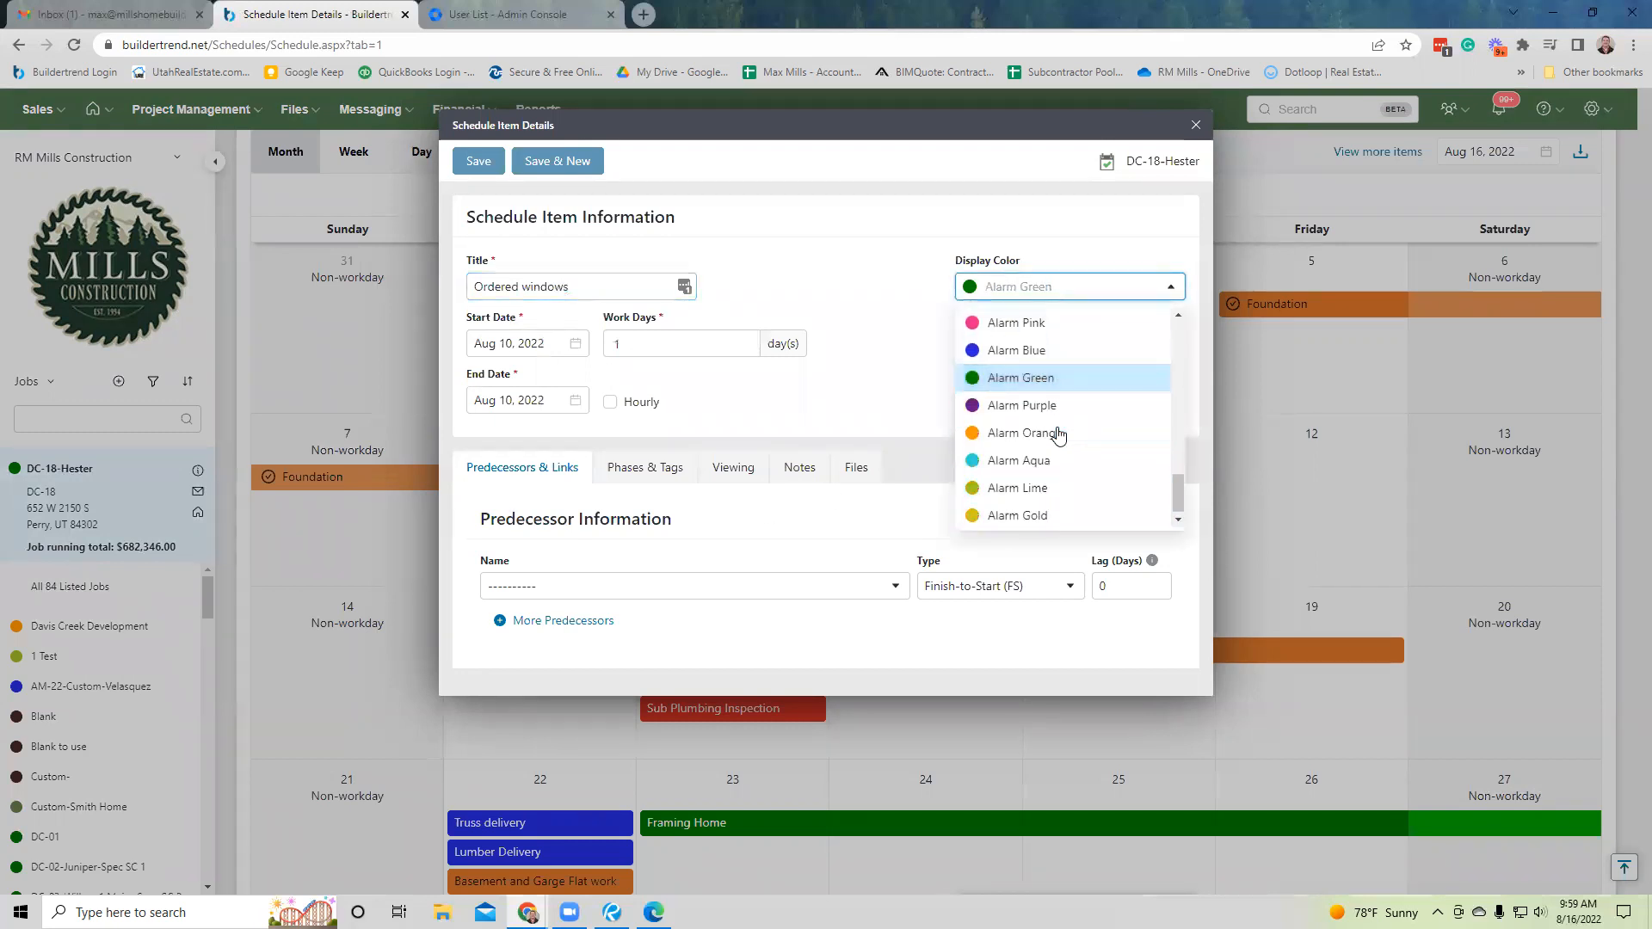
scroll(1032, 452, up, 2)
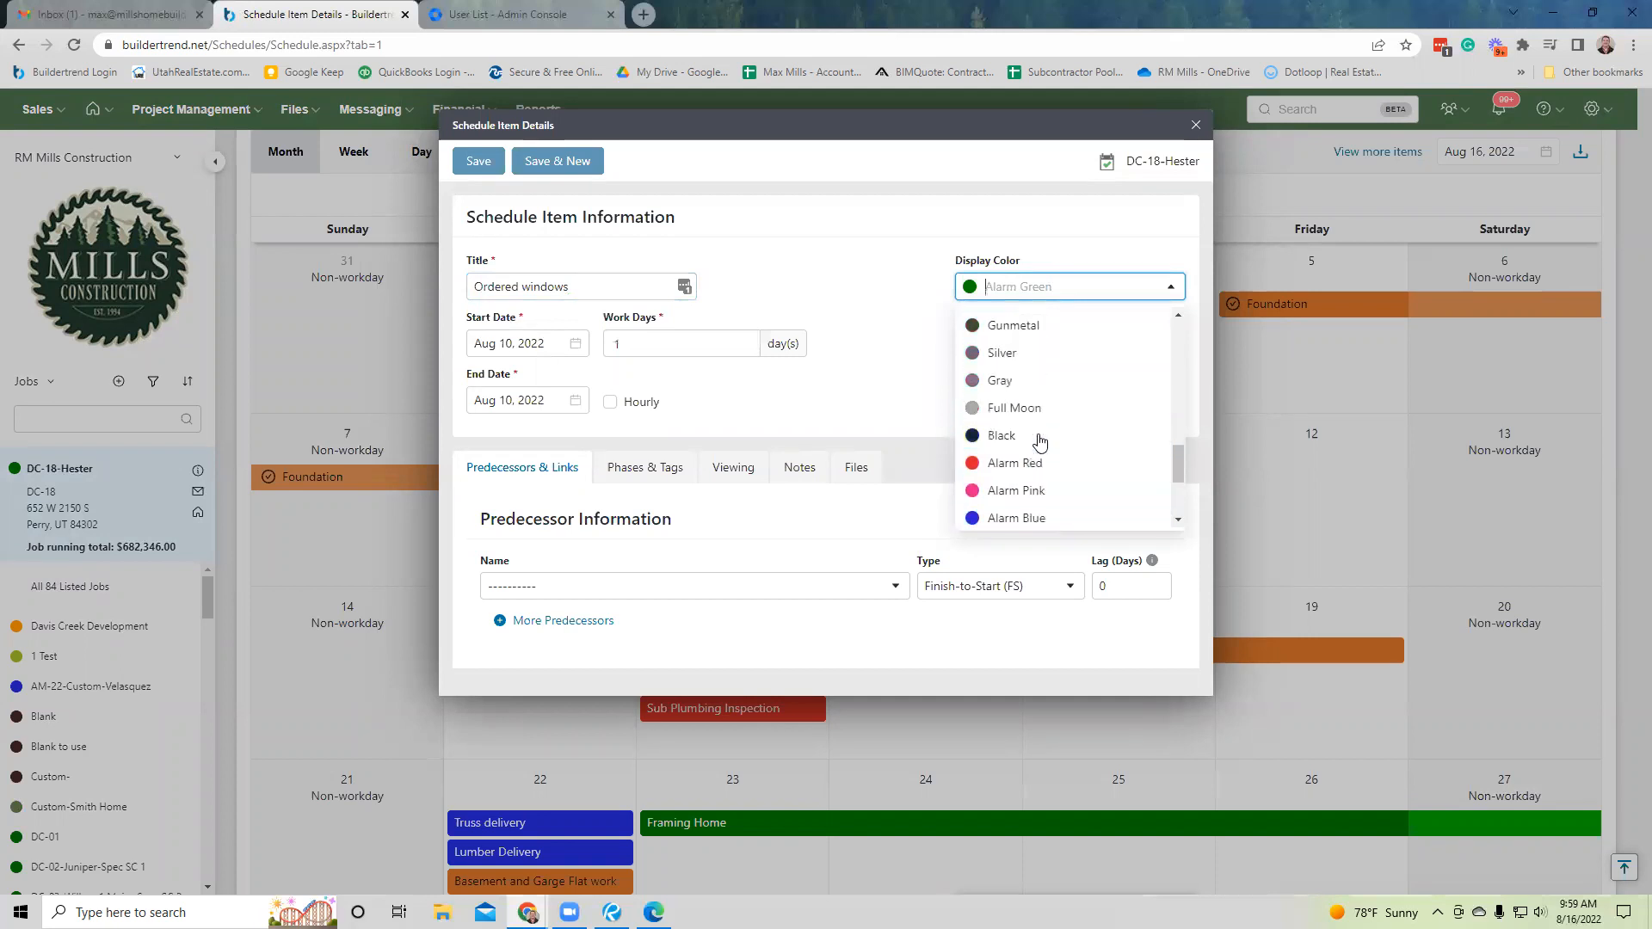
click(1032, 487)
click(986, 342)
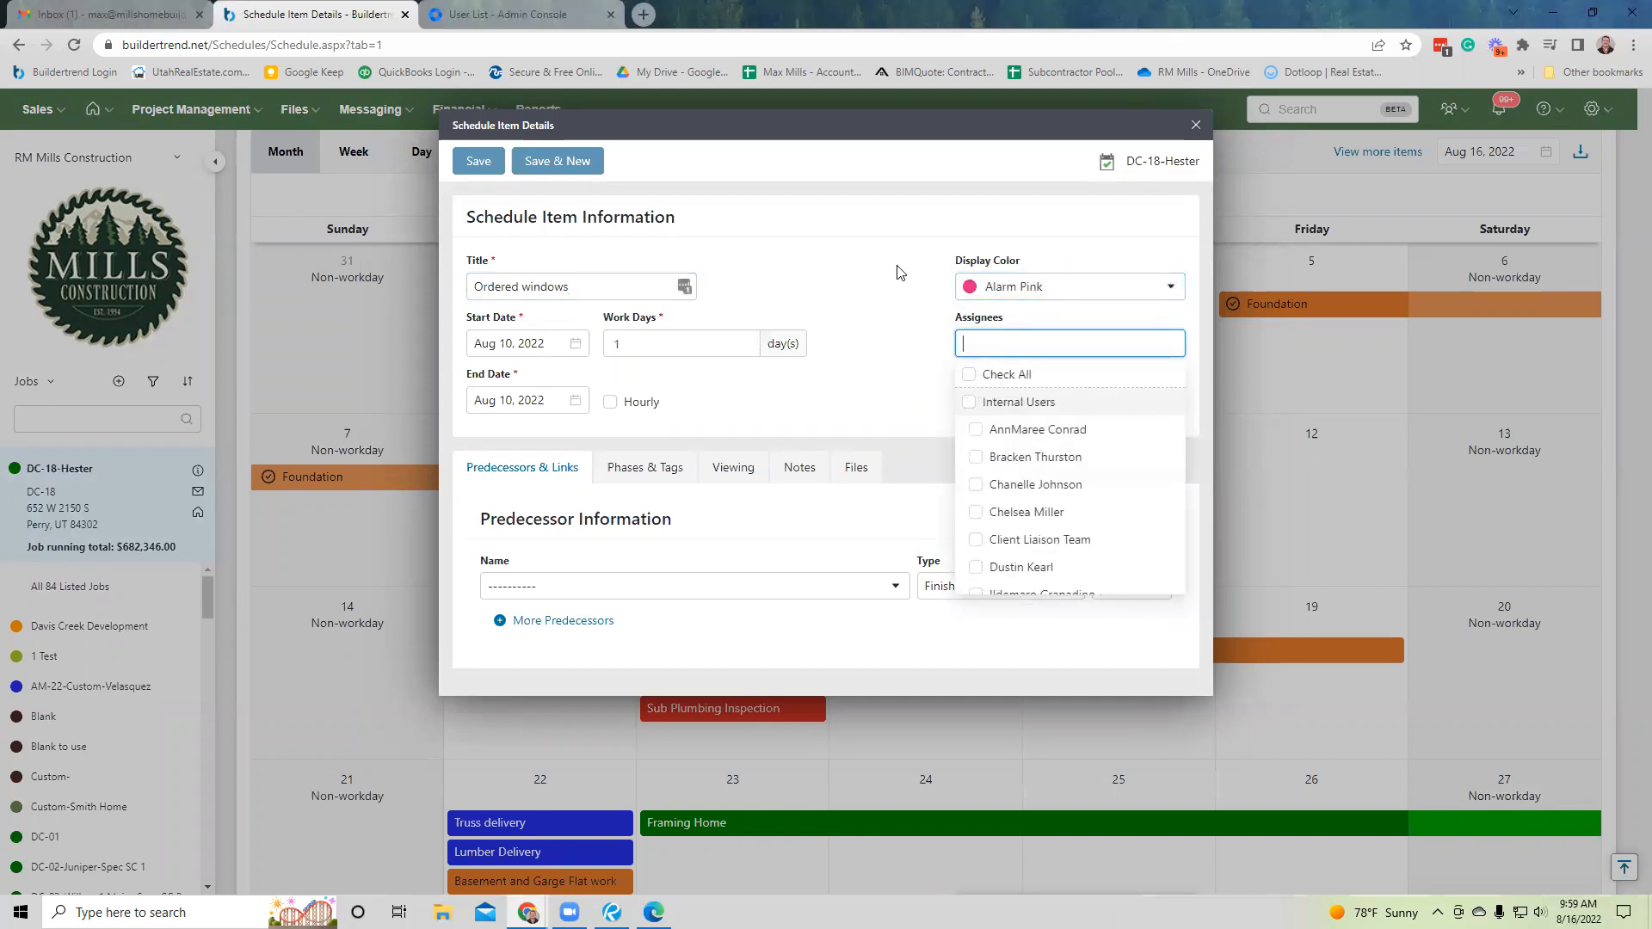
click(662, 195)
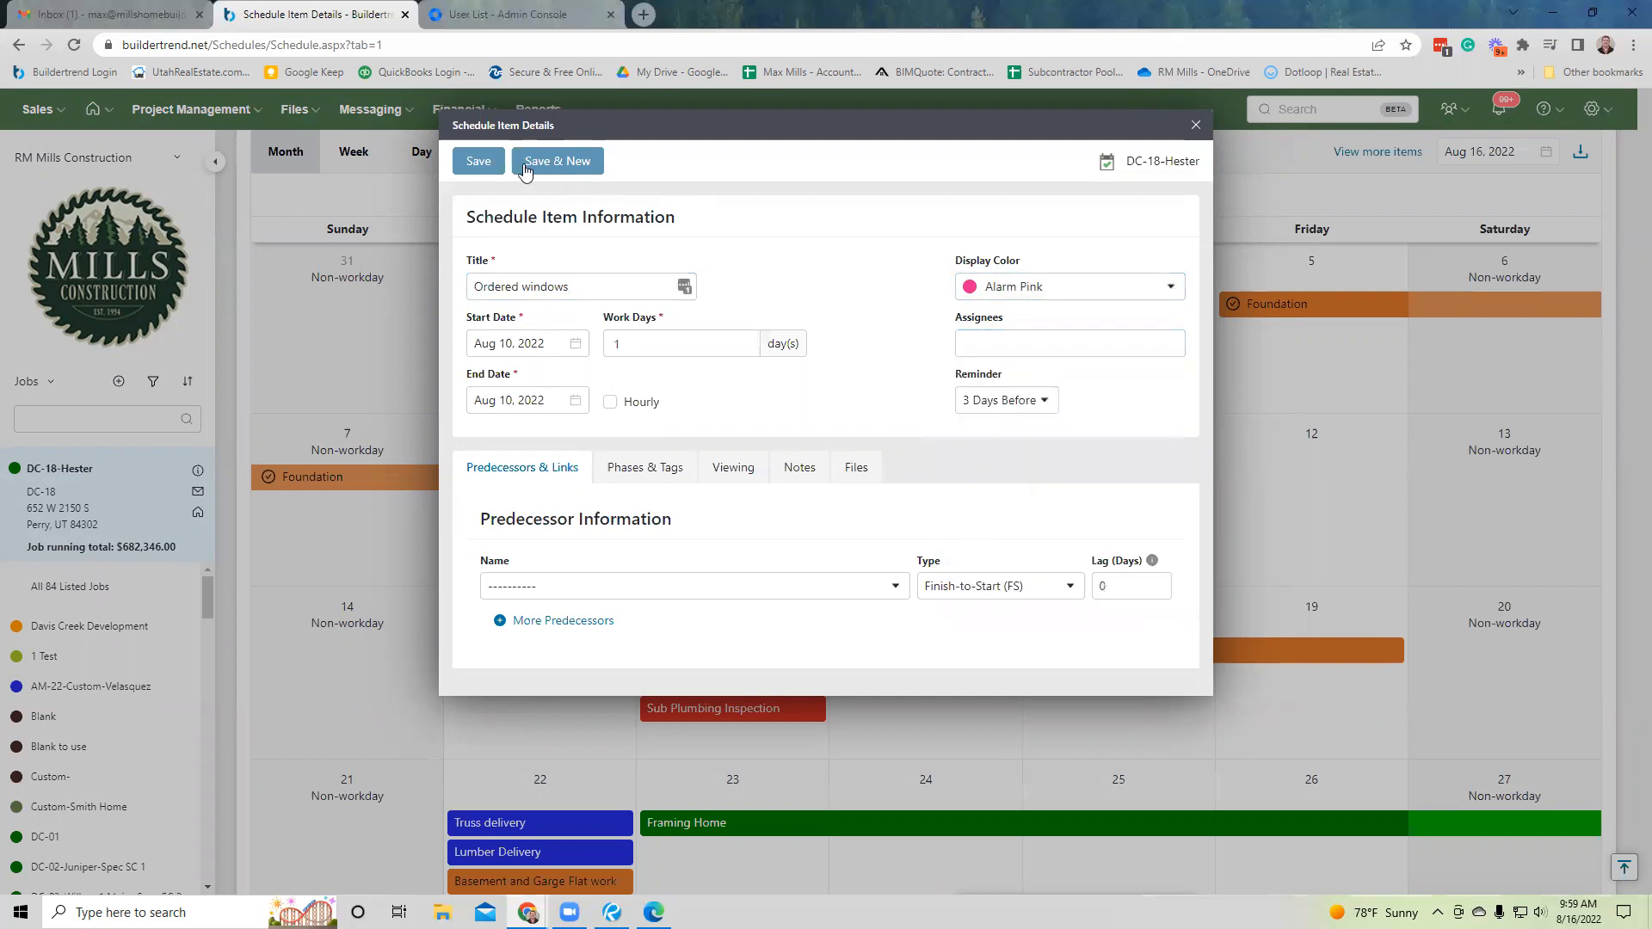
click(482, 161)
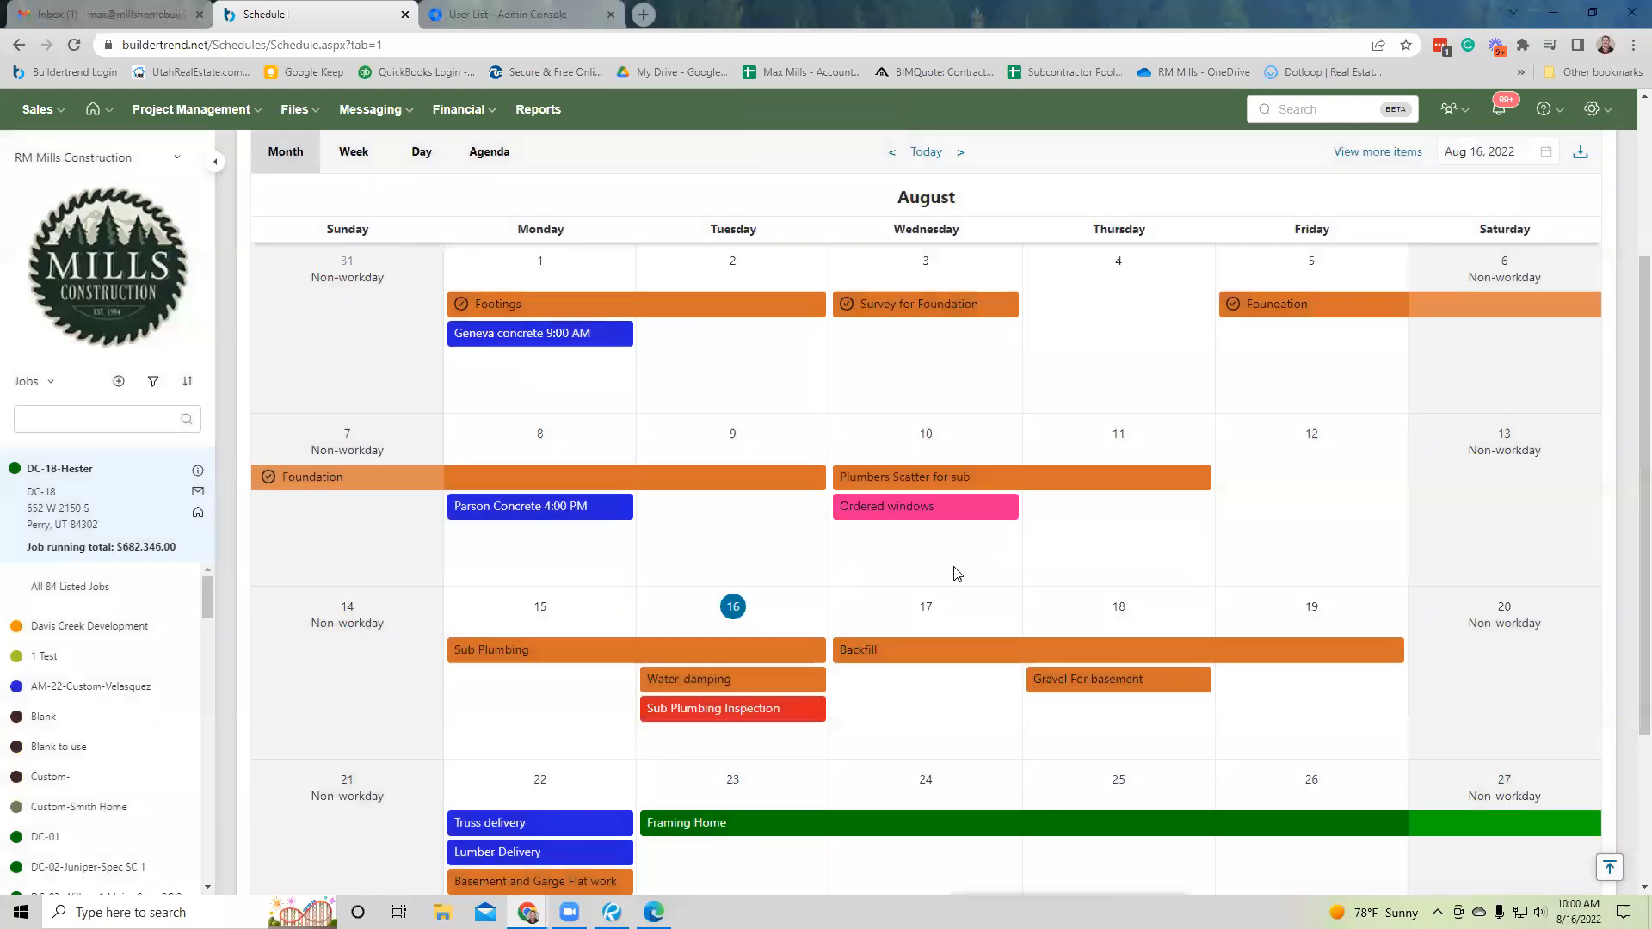
Review the rest of the August schedule and the September schedule for window items.
scroll(957, 573, down, 3)
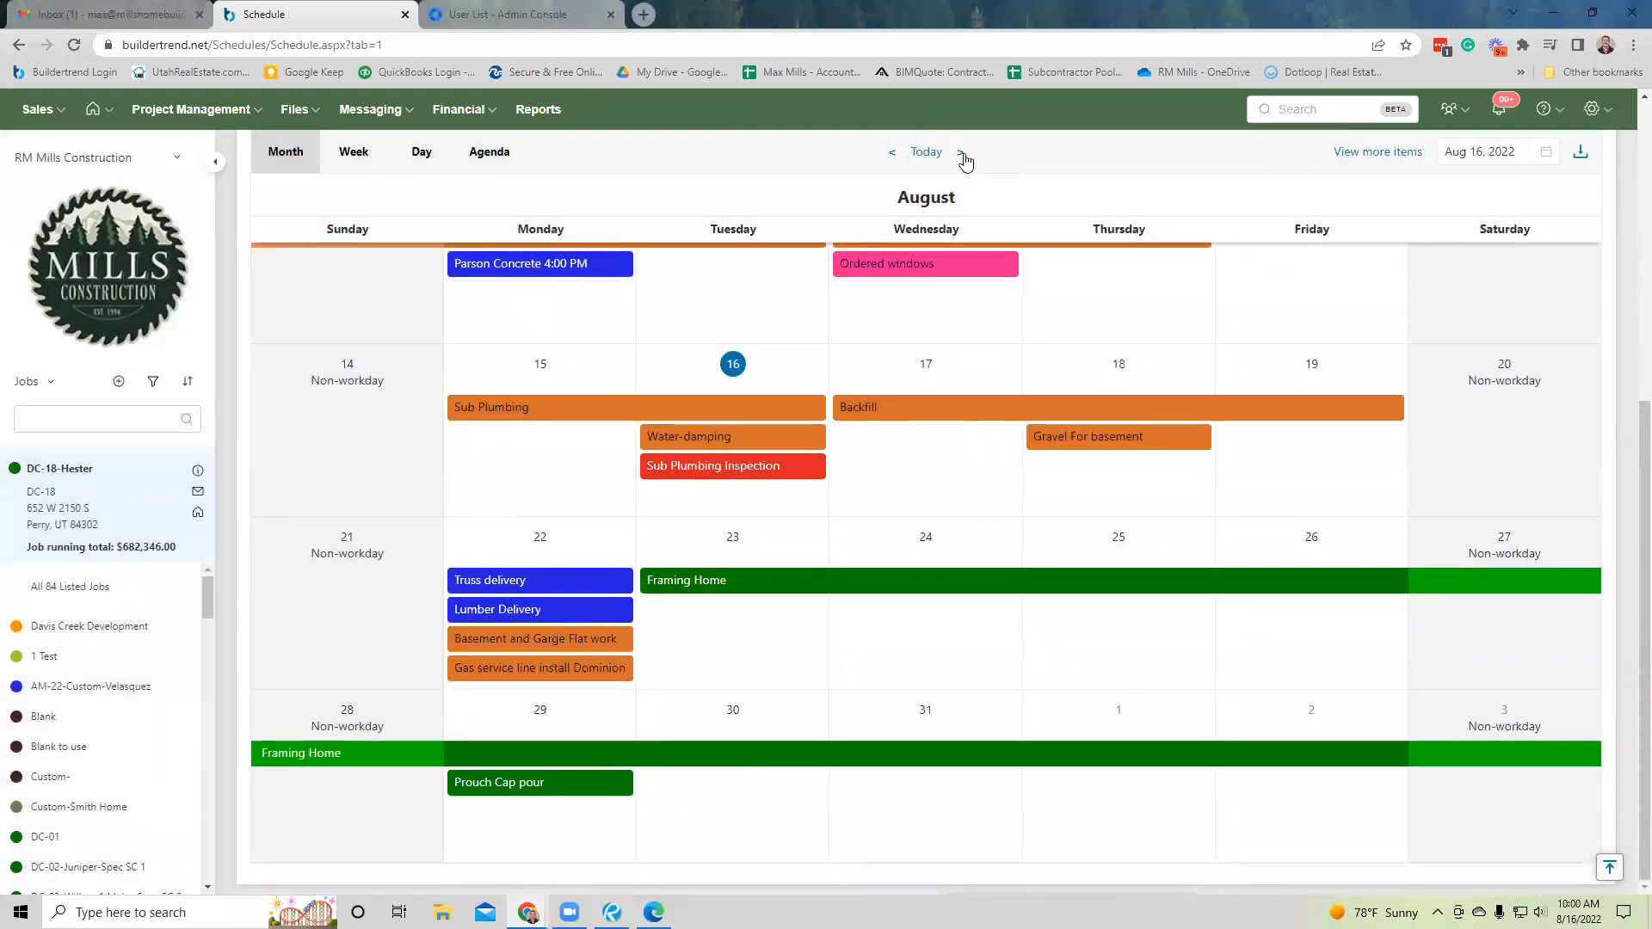
click(962, 153)
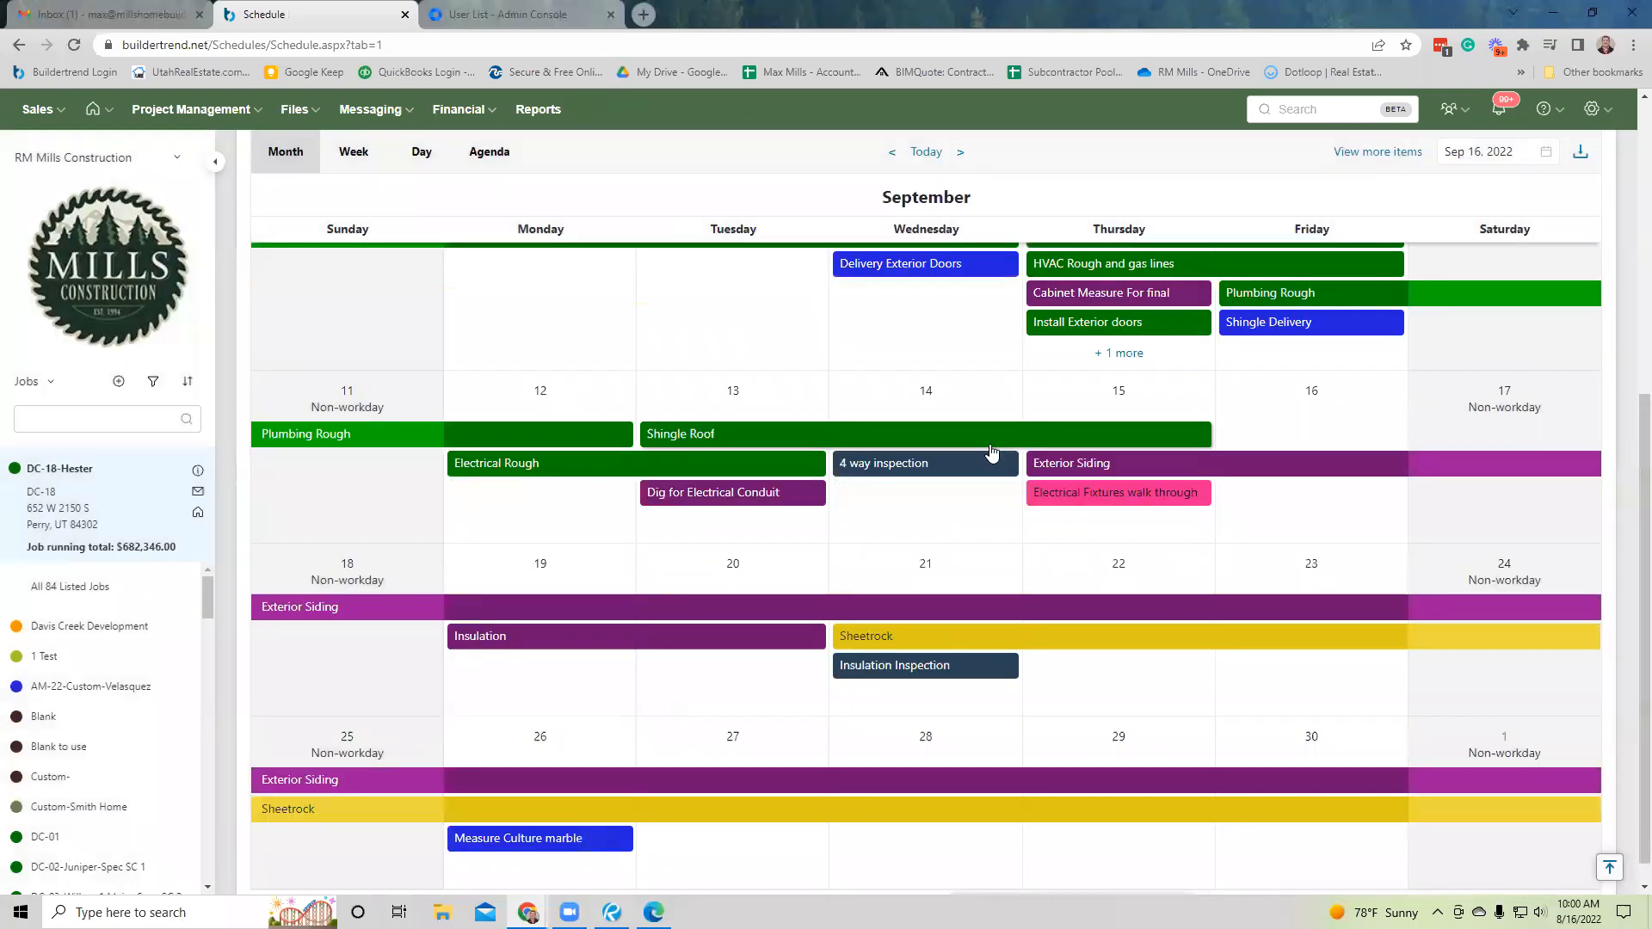
scroll(943, 536, up, 4)
scroll(947, 535, up, 2)
scroll(947, 531, down, 2)
scroll(346, 222, up, 2)
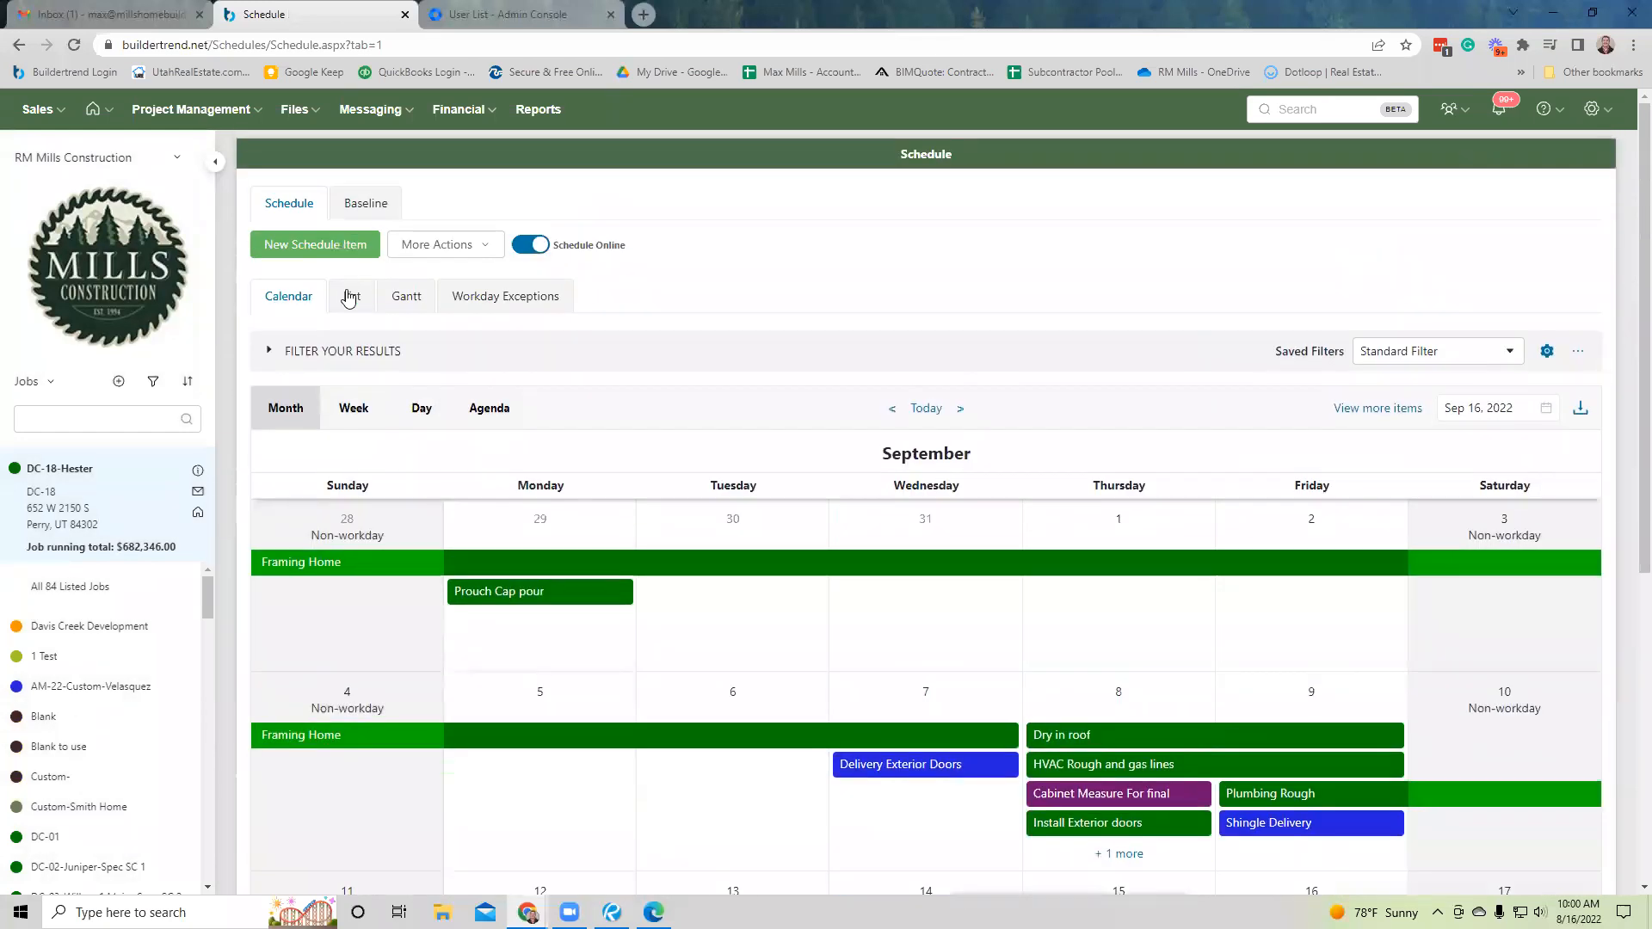
Show the schedule as a list and filter it by the title "windows".
click(348, 298)
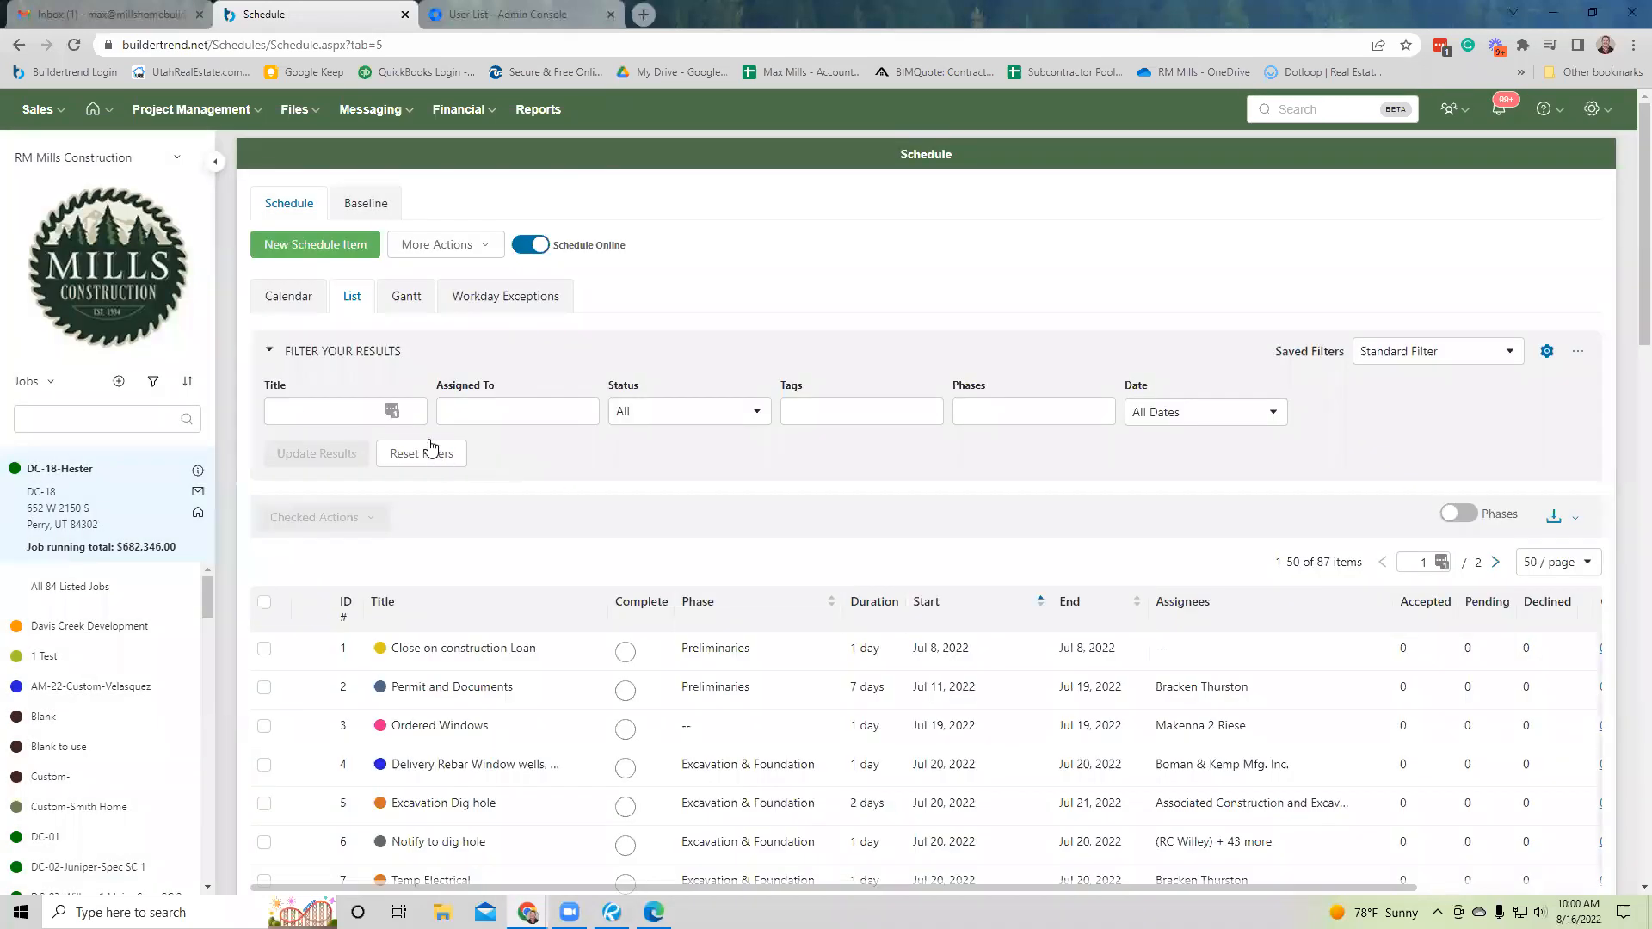
click(334, 408)
text(windows)
click(315, 458)
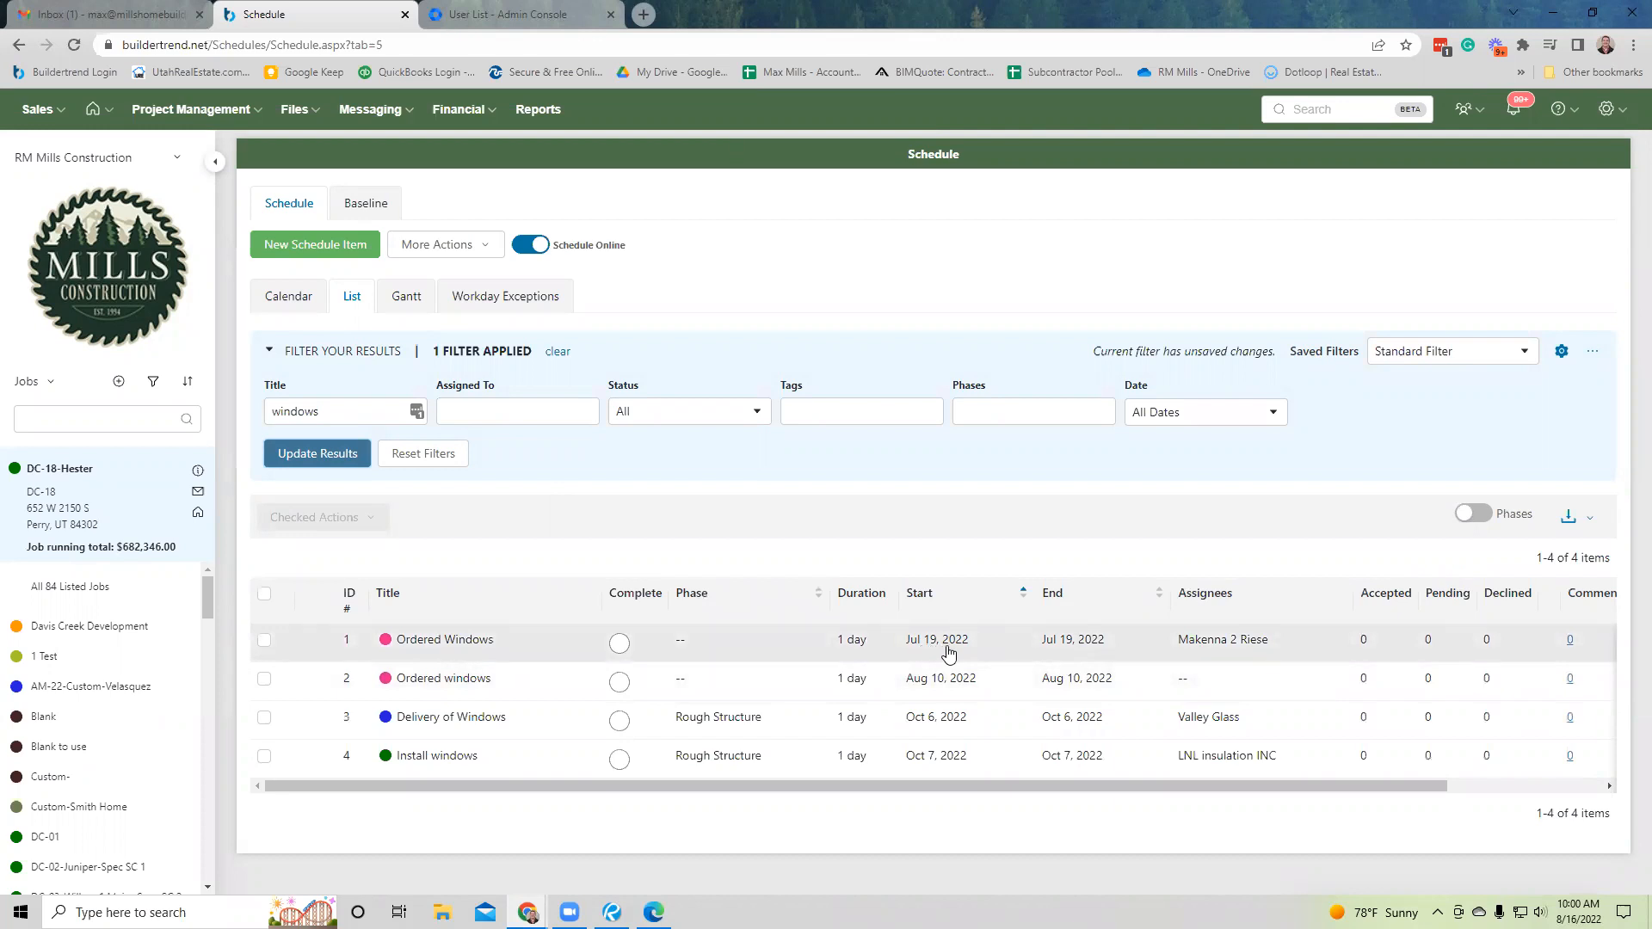
Delete the older Ordered Windows schedule item dated Jul 19, 2022.
click(457, 644)
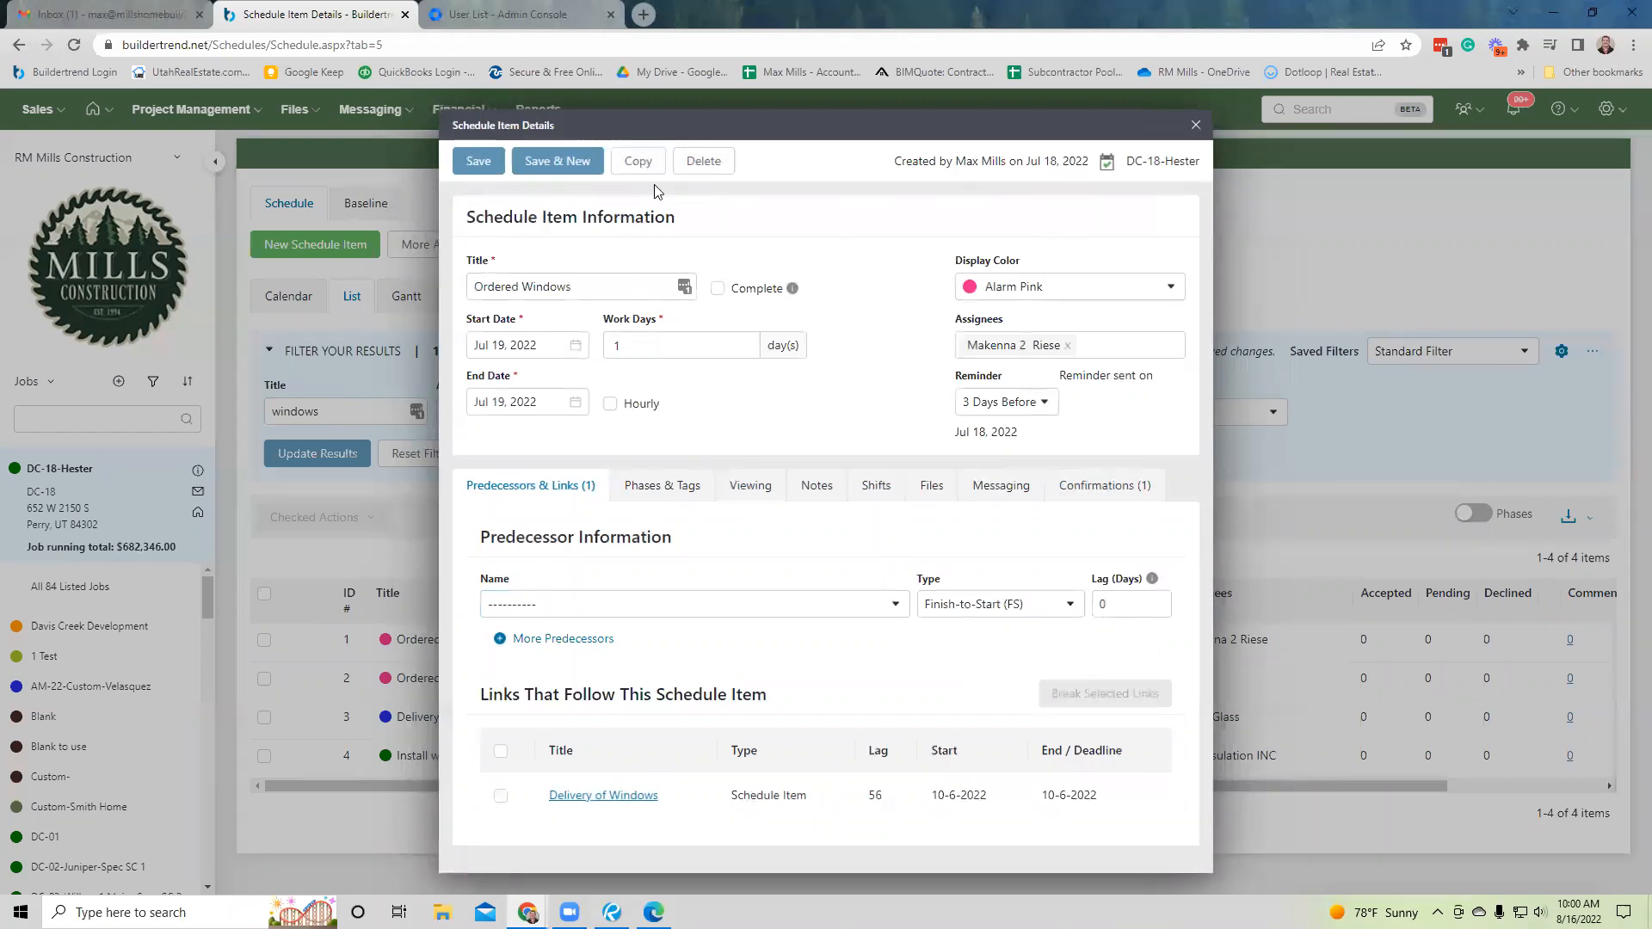
click(697, 163)
click(943, 515)
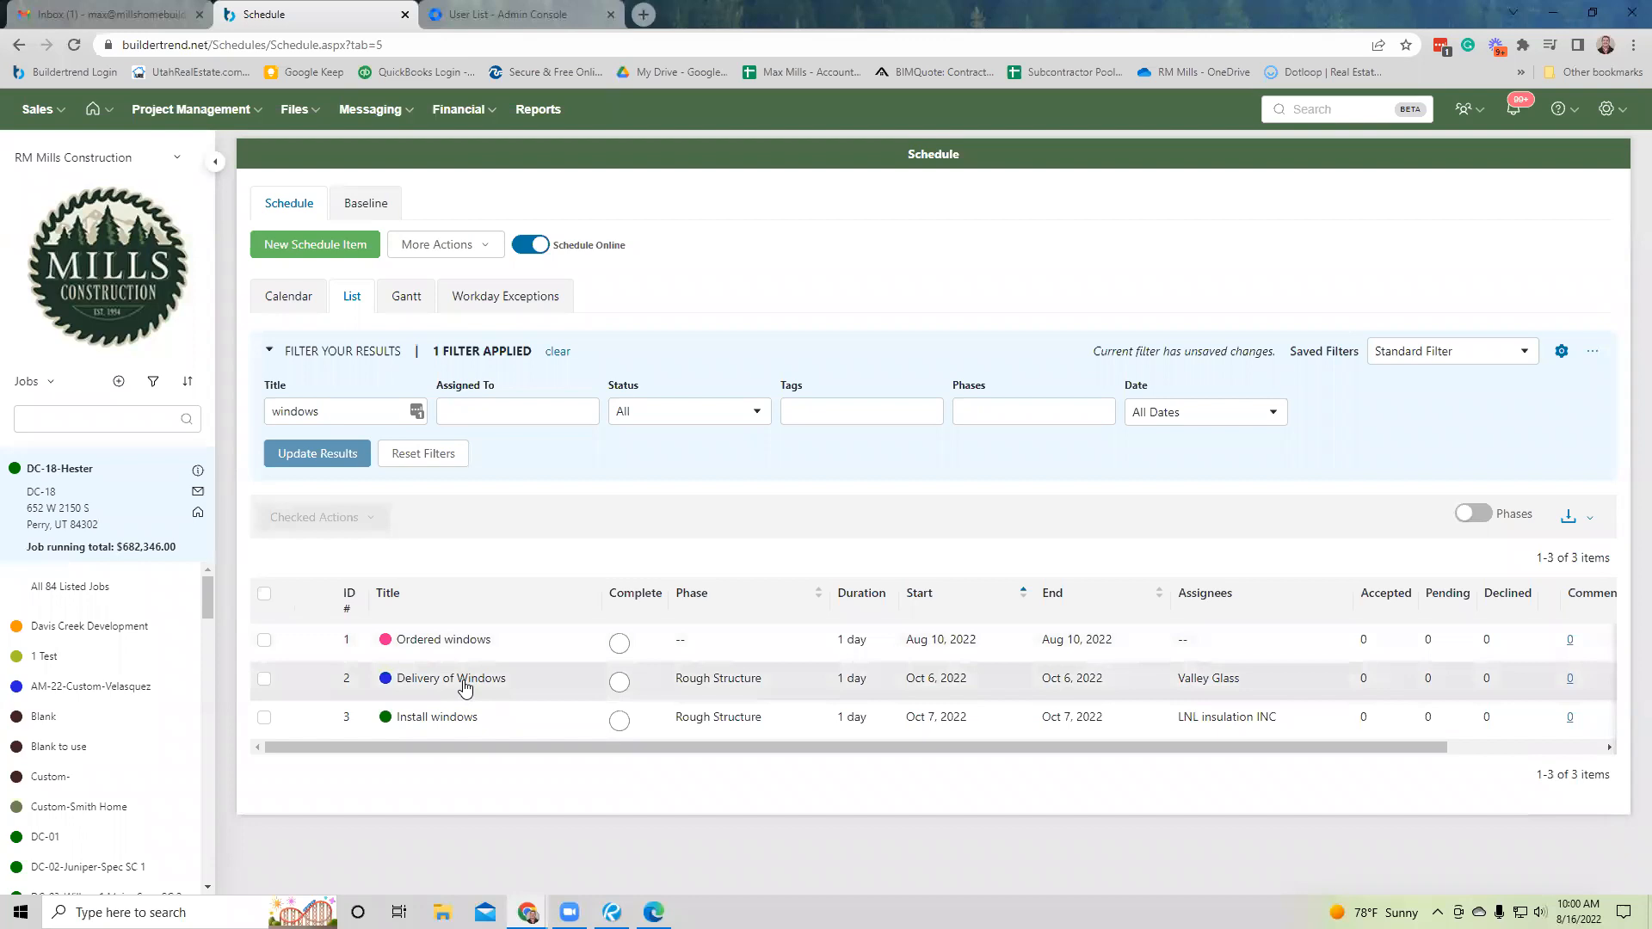
Make Ordered windows the finish-to-start predecessor of Delivery of Windows with a lag of 56 days.
click(466, 686)
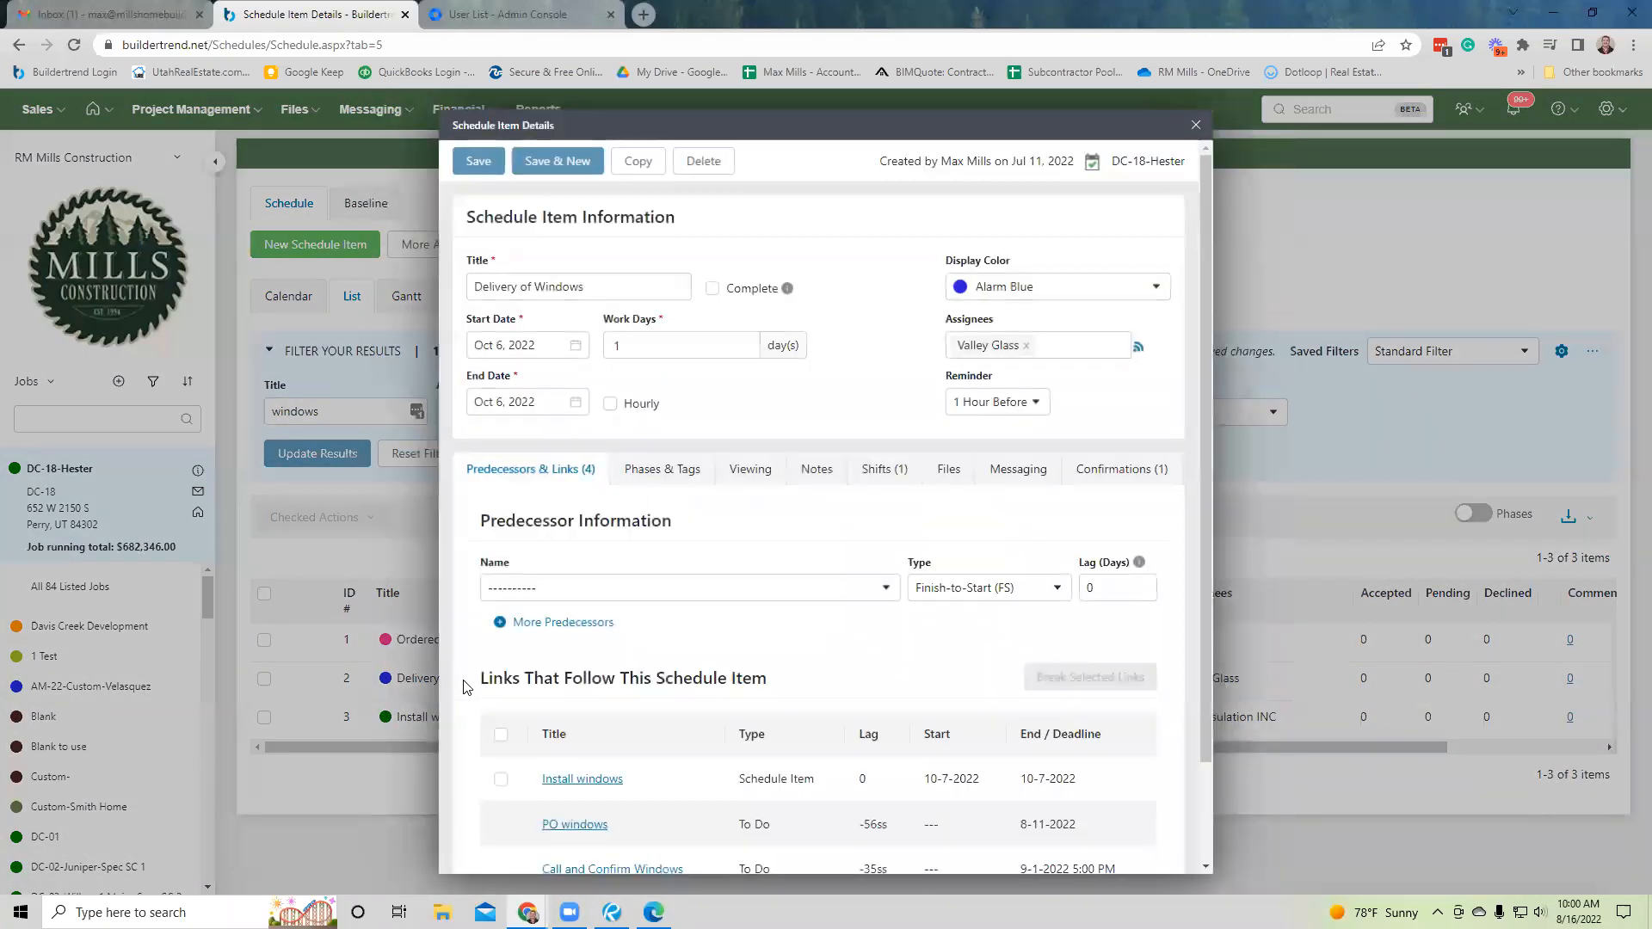
click(755, 590)
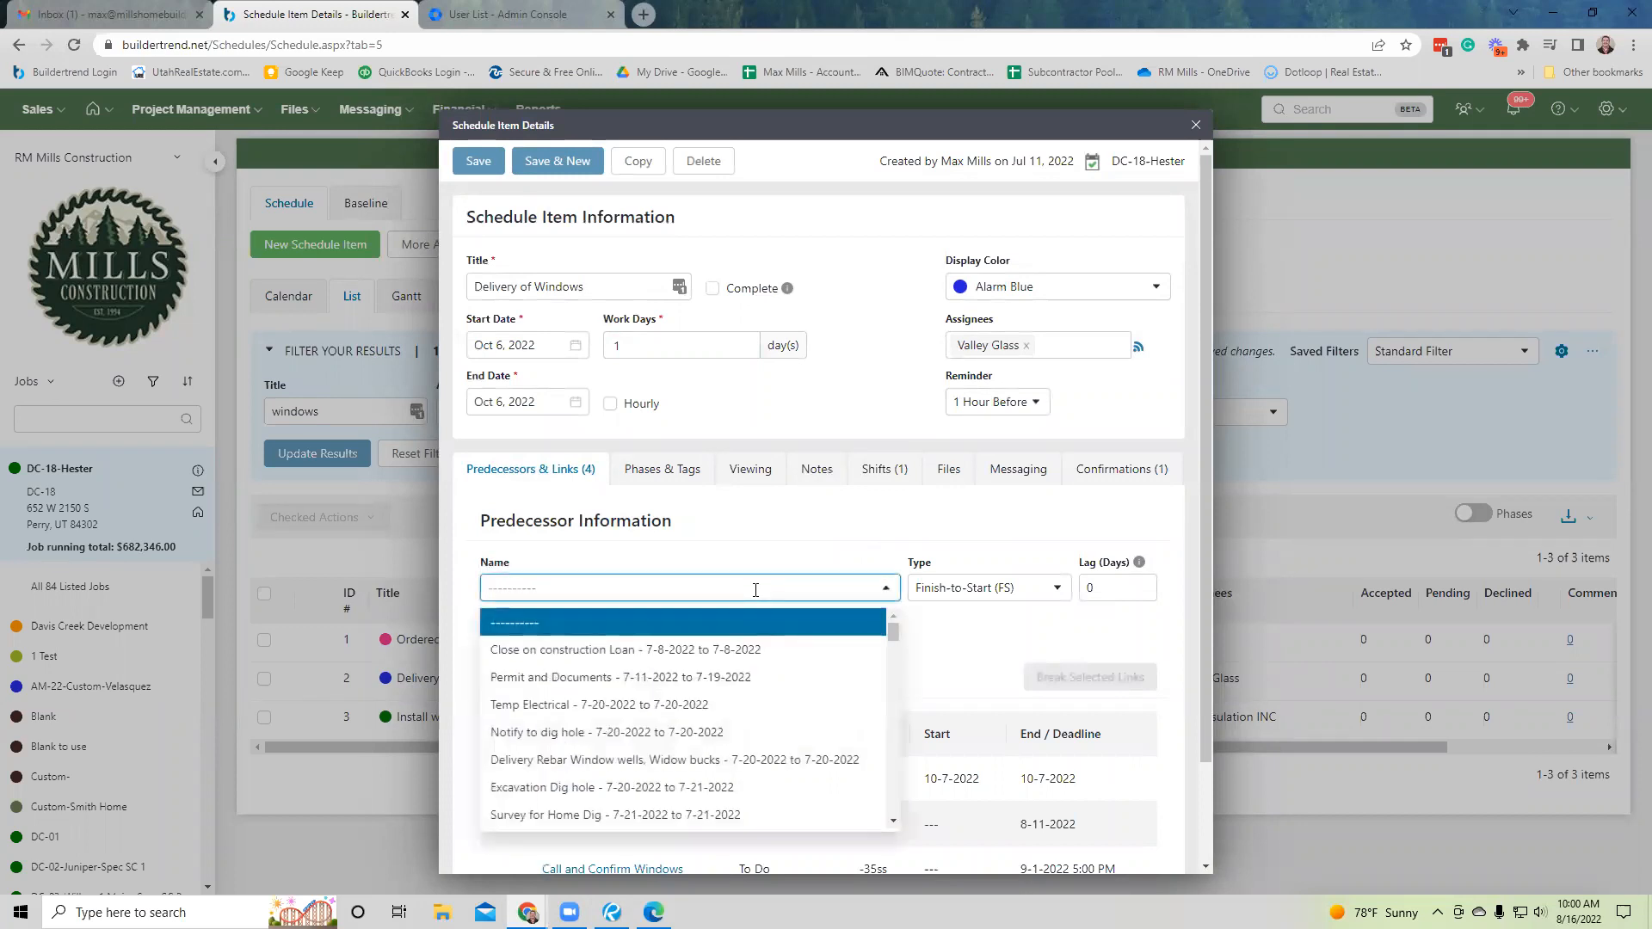
text(ord)
key(Down)
key(Return)
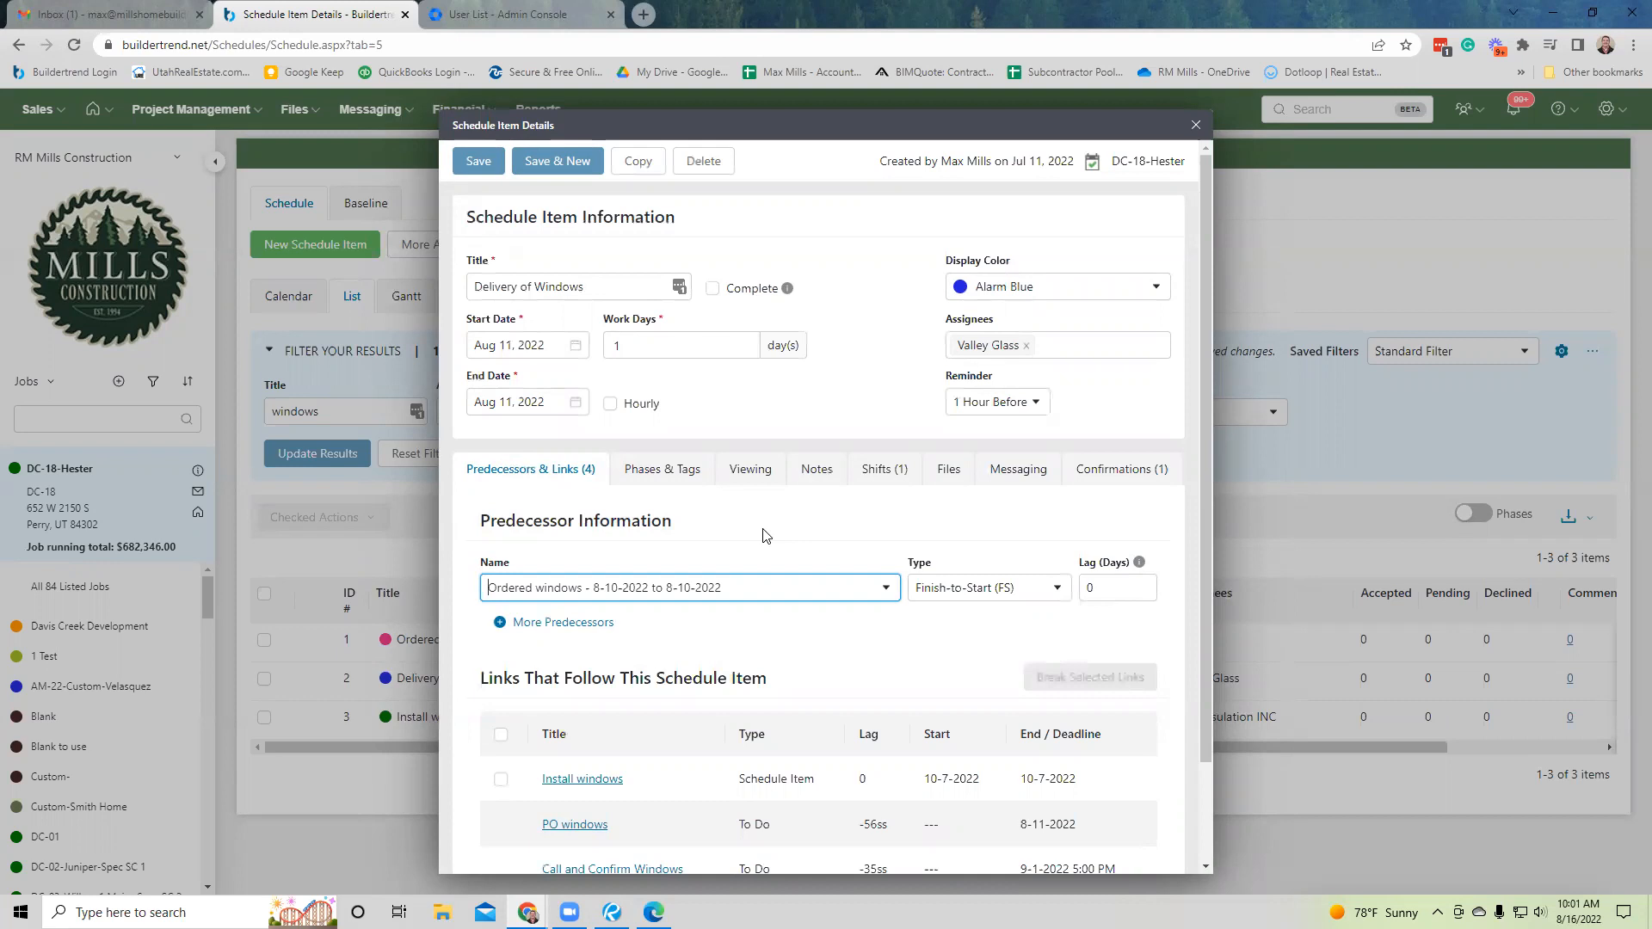
click(1104, 586)
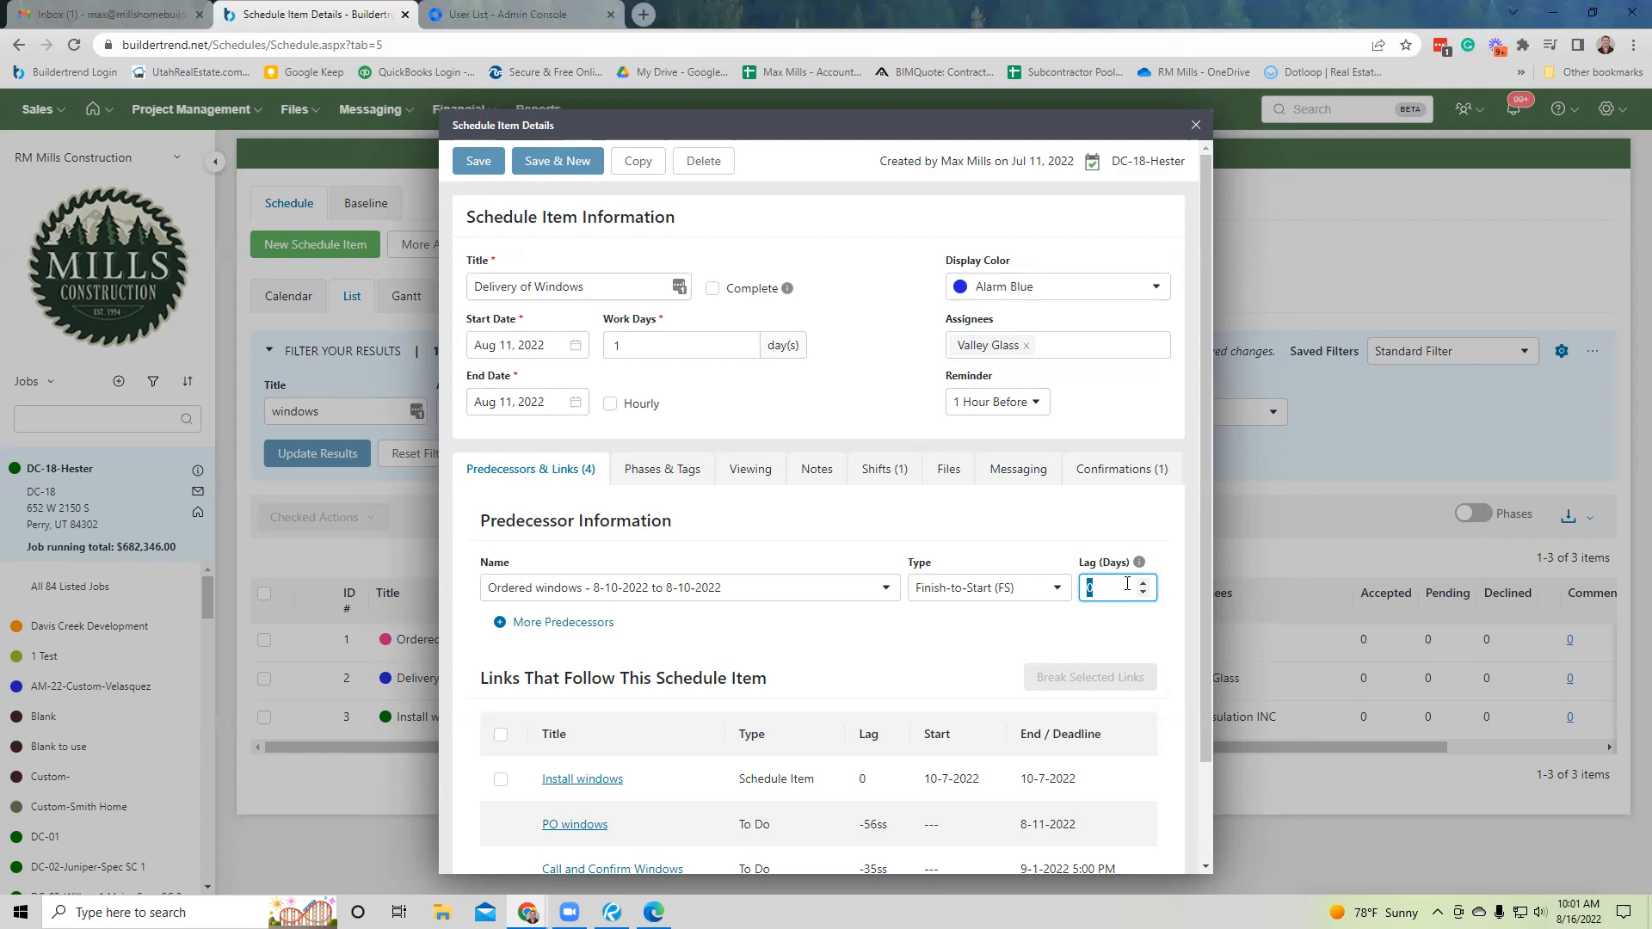
text(56)
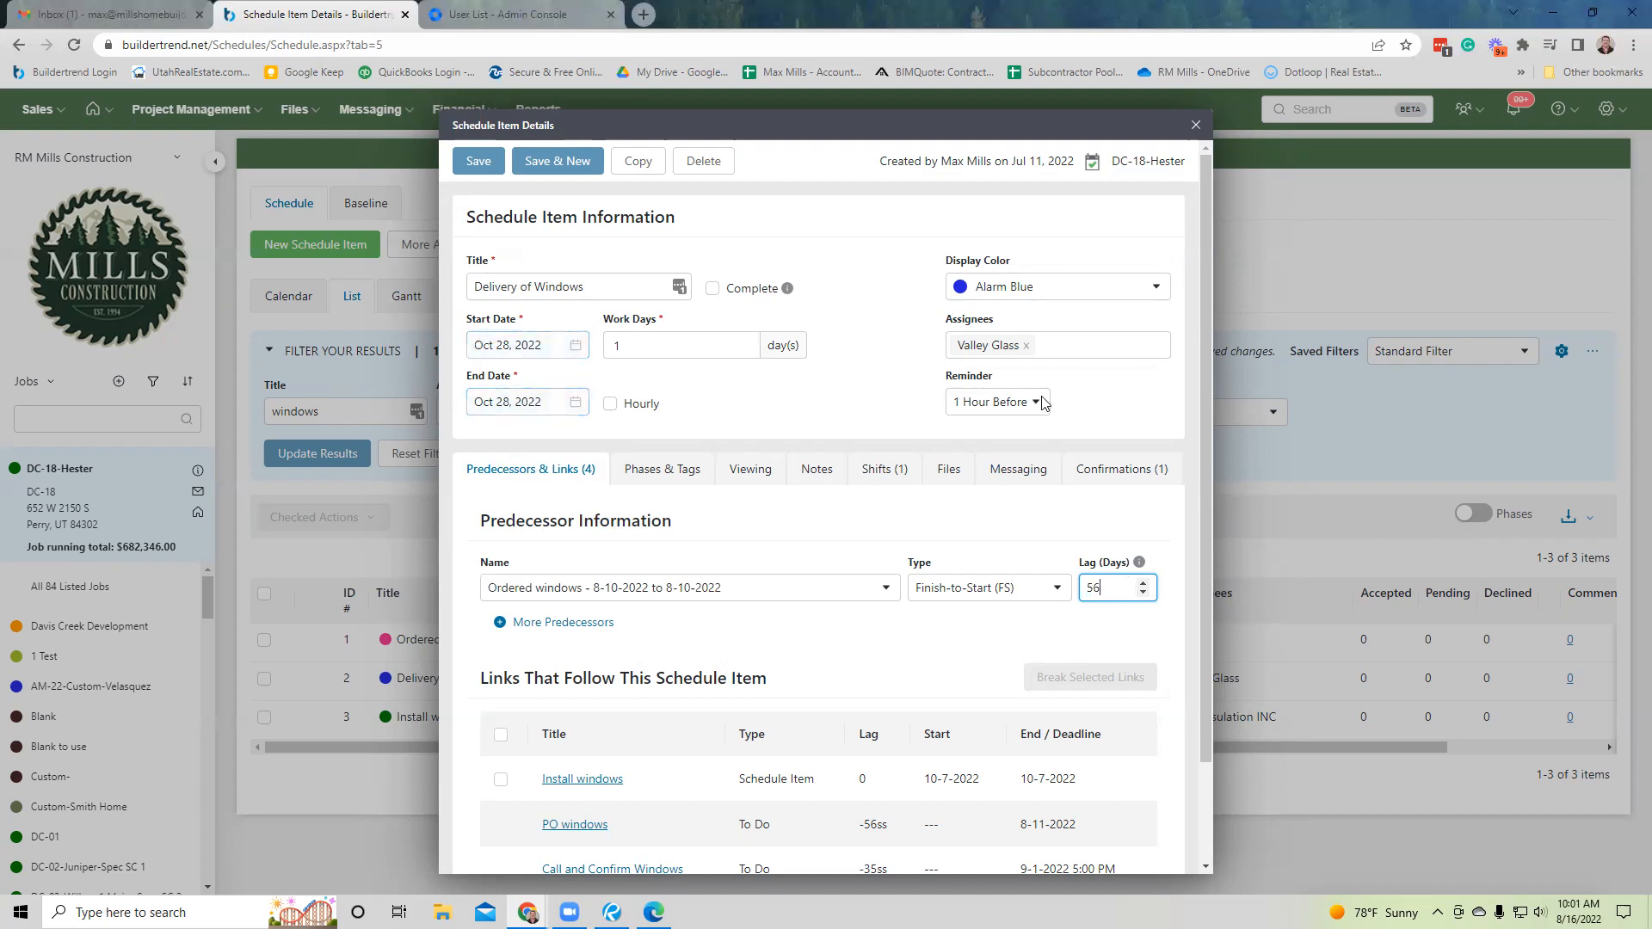
Switch to Gmail, search for the Builders Capital contact's emails and read the "Lumber DC 28 and DC 23" message.
click(181, 14)
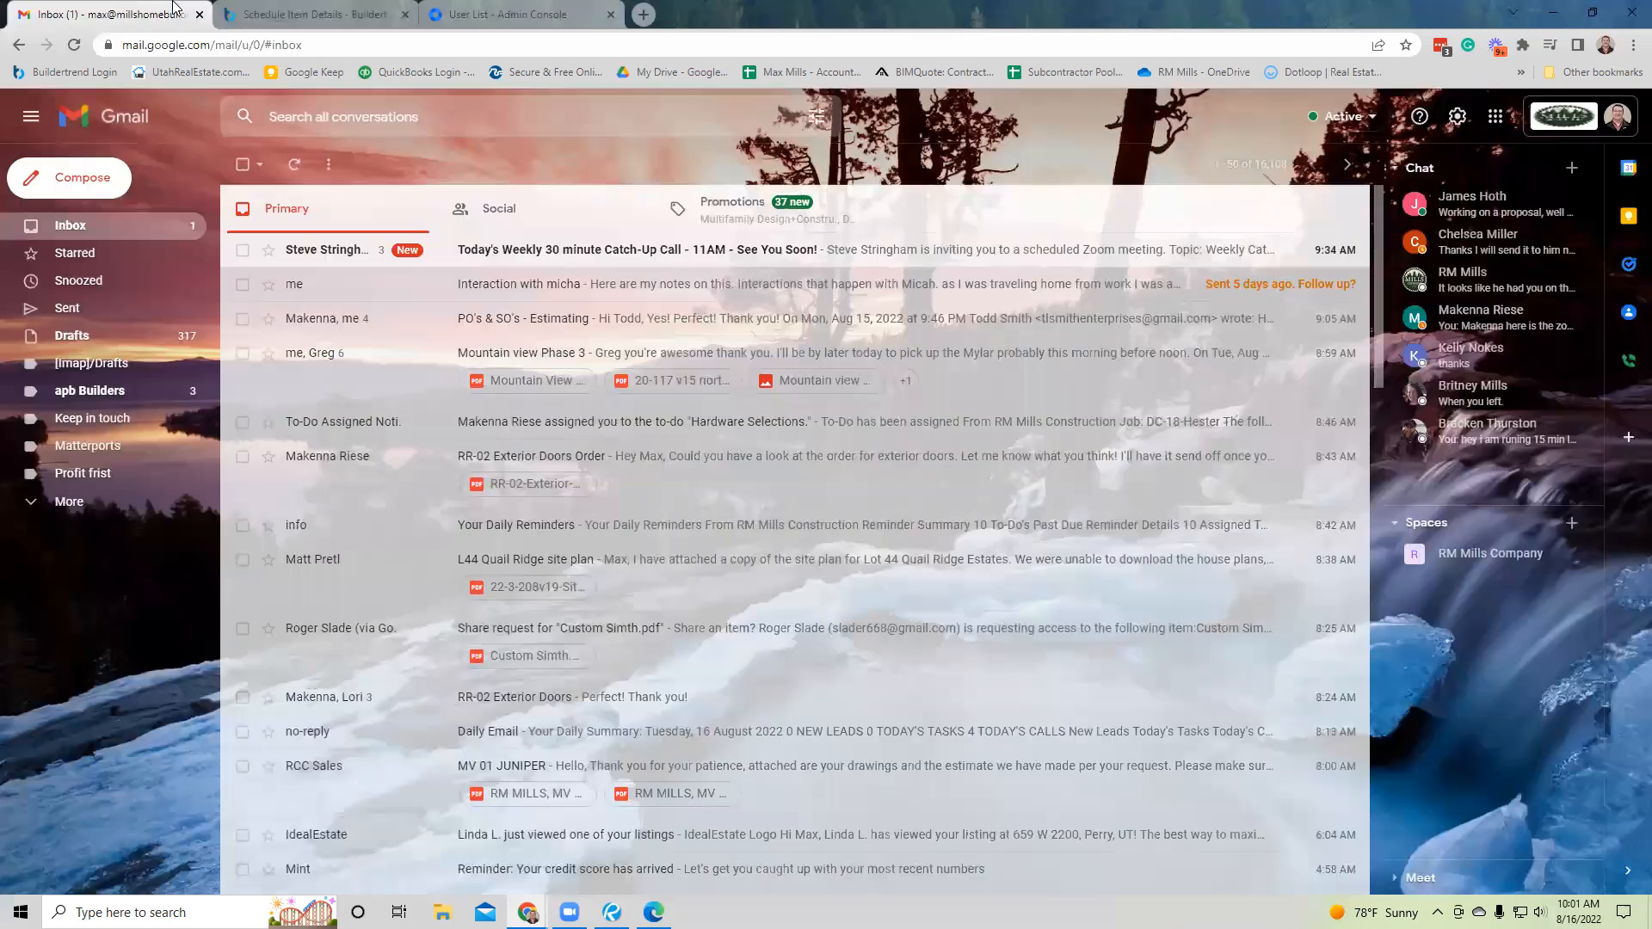
click(383, 117)
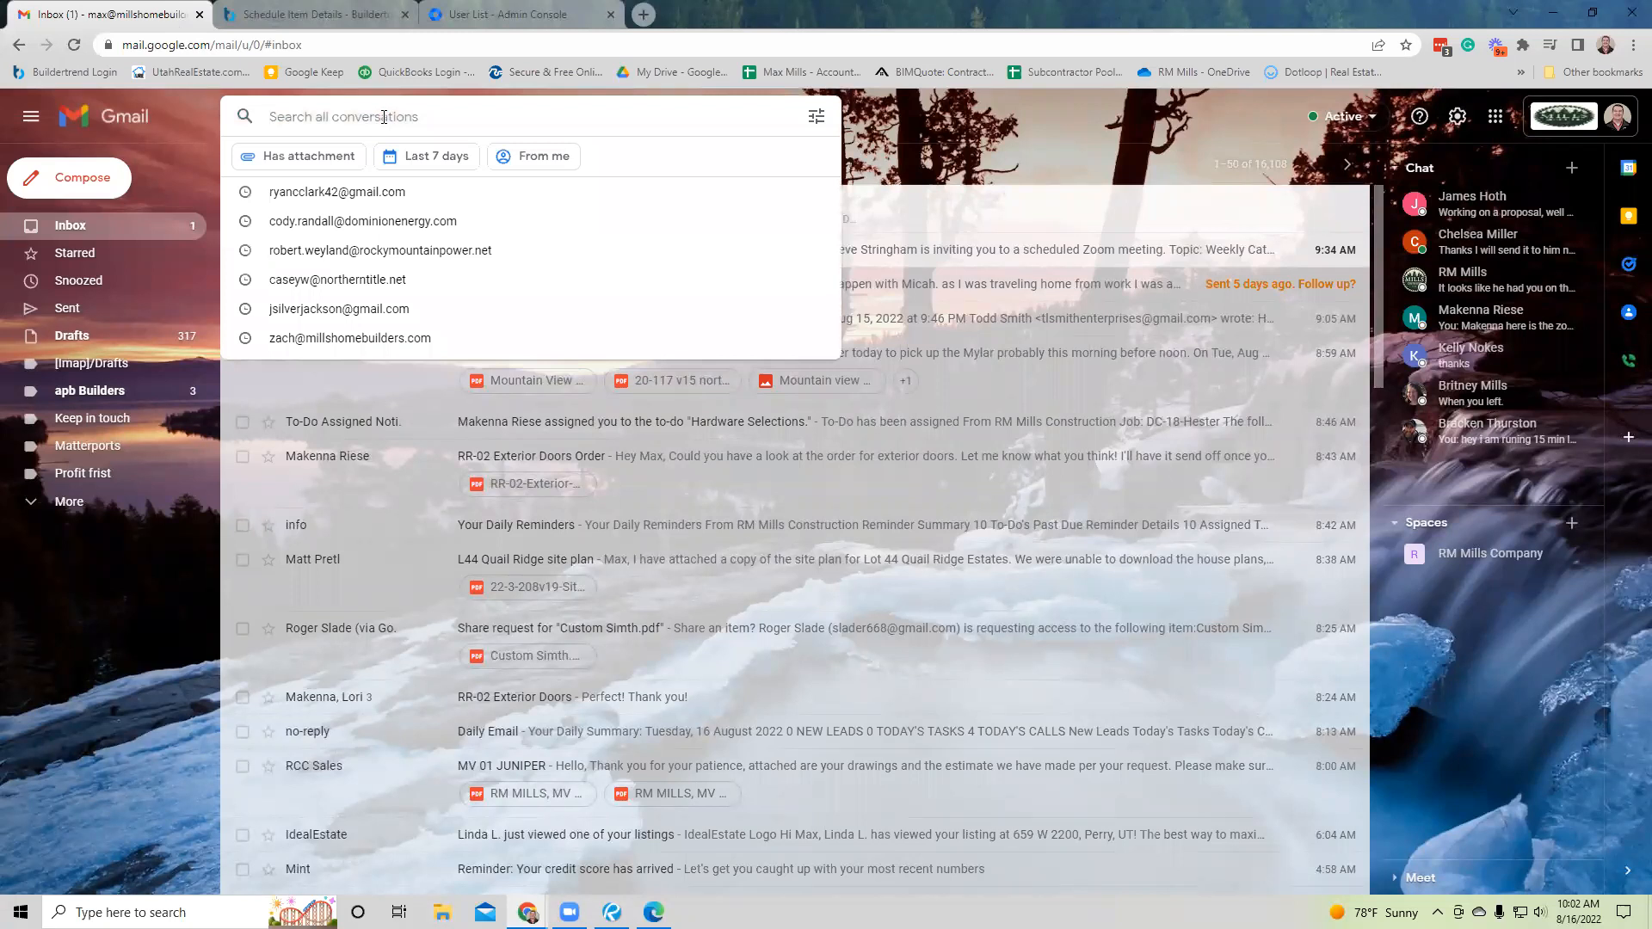
text(chal)
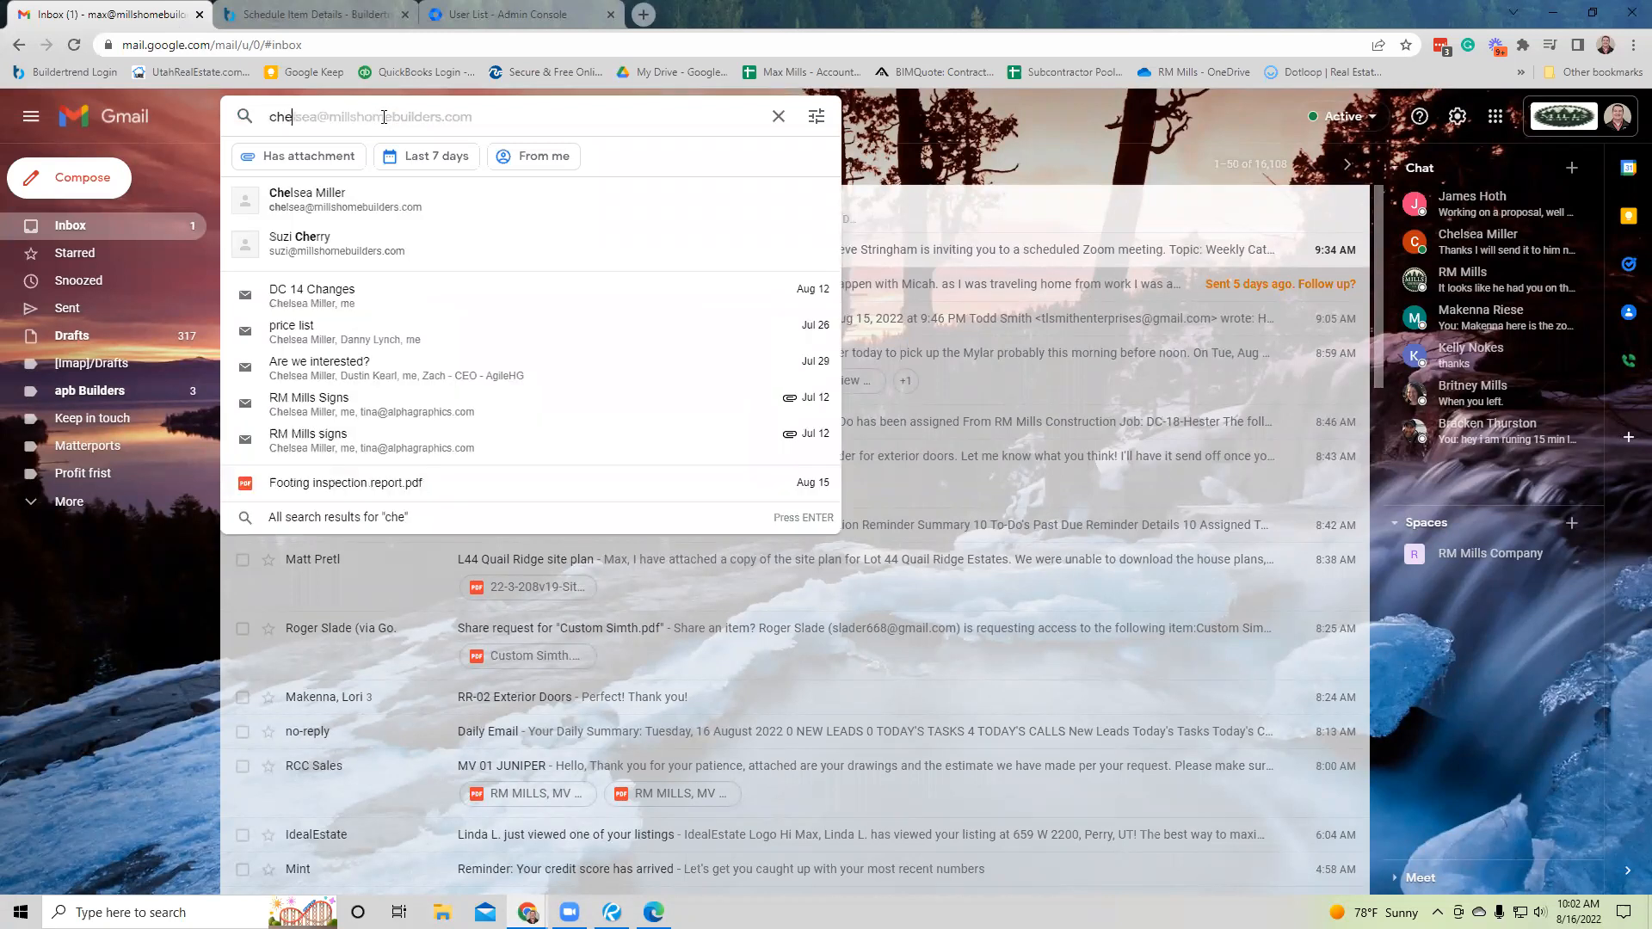
key(BackSpace)
key(BackSpace)
key(BackSpace)
key(BackSpace)
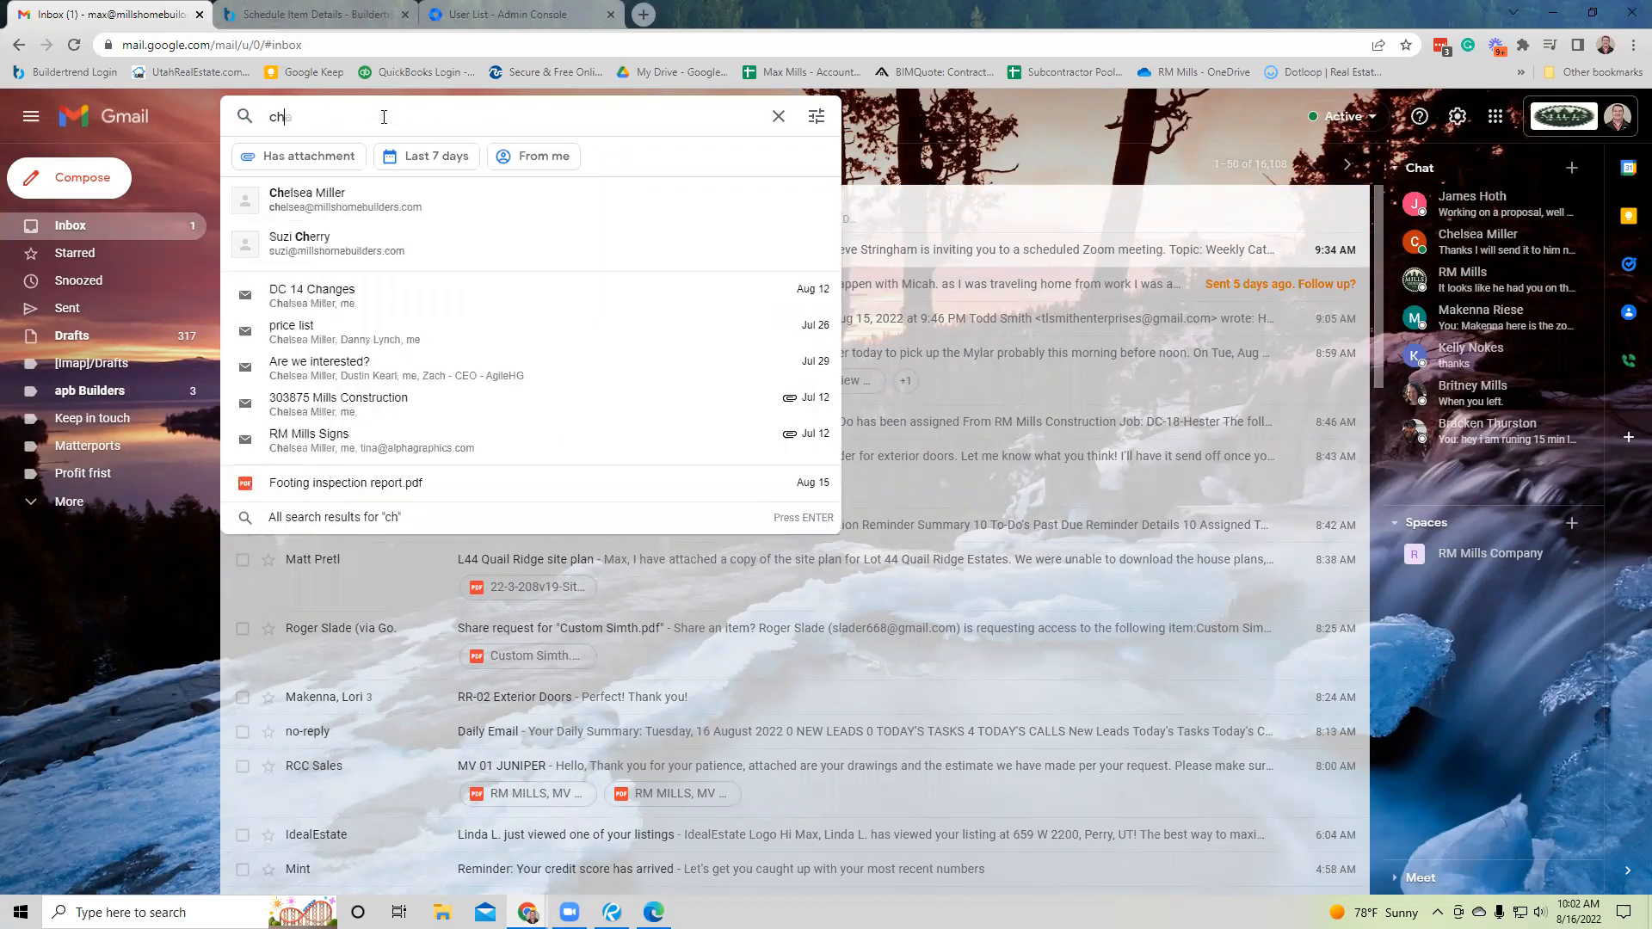
text(mon)
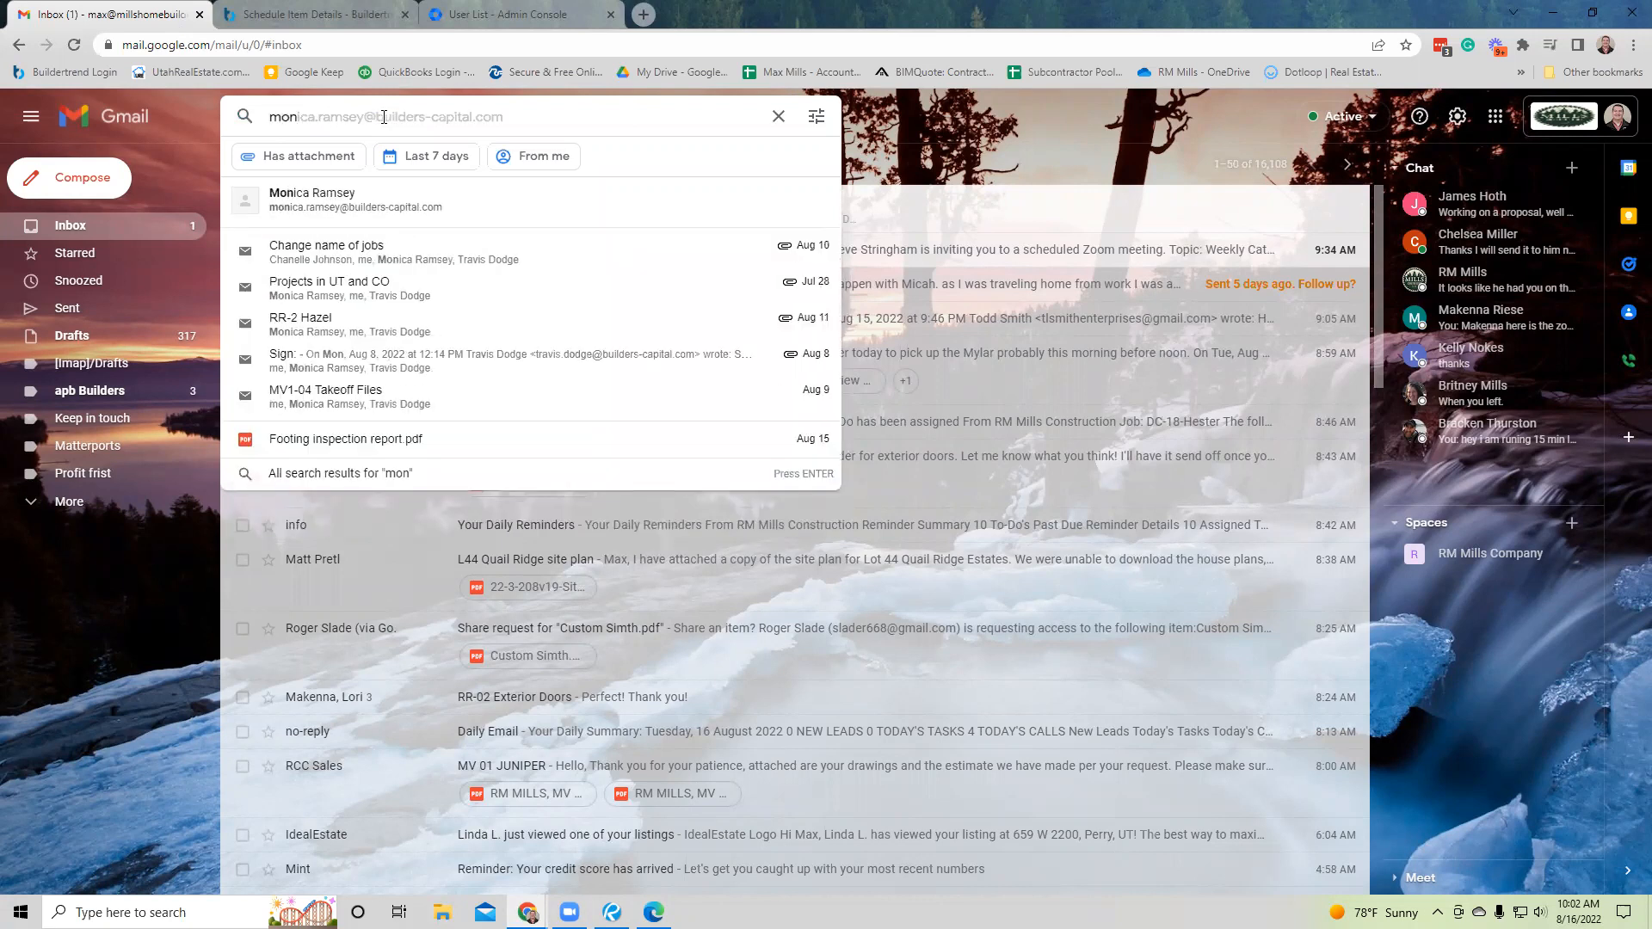
click(395, 200)
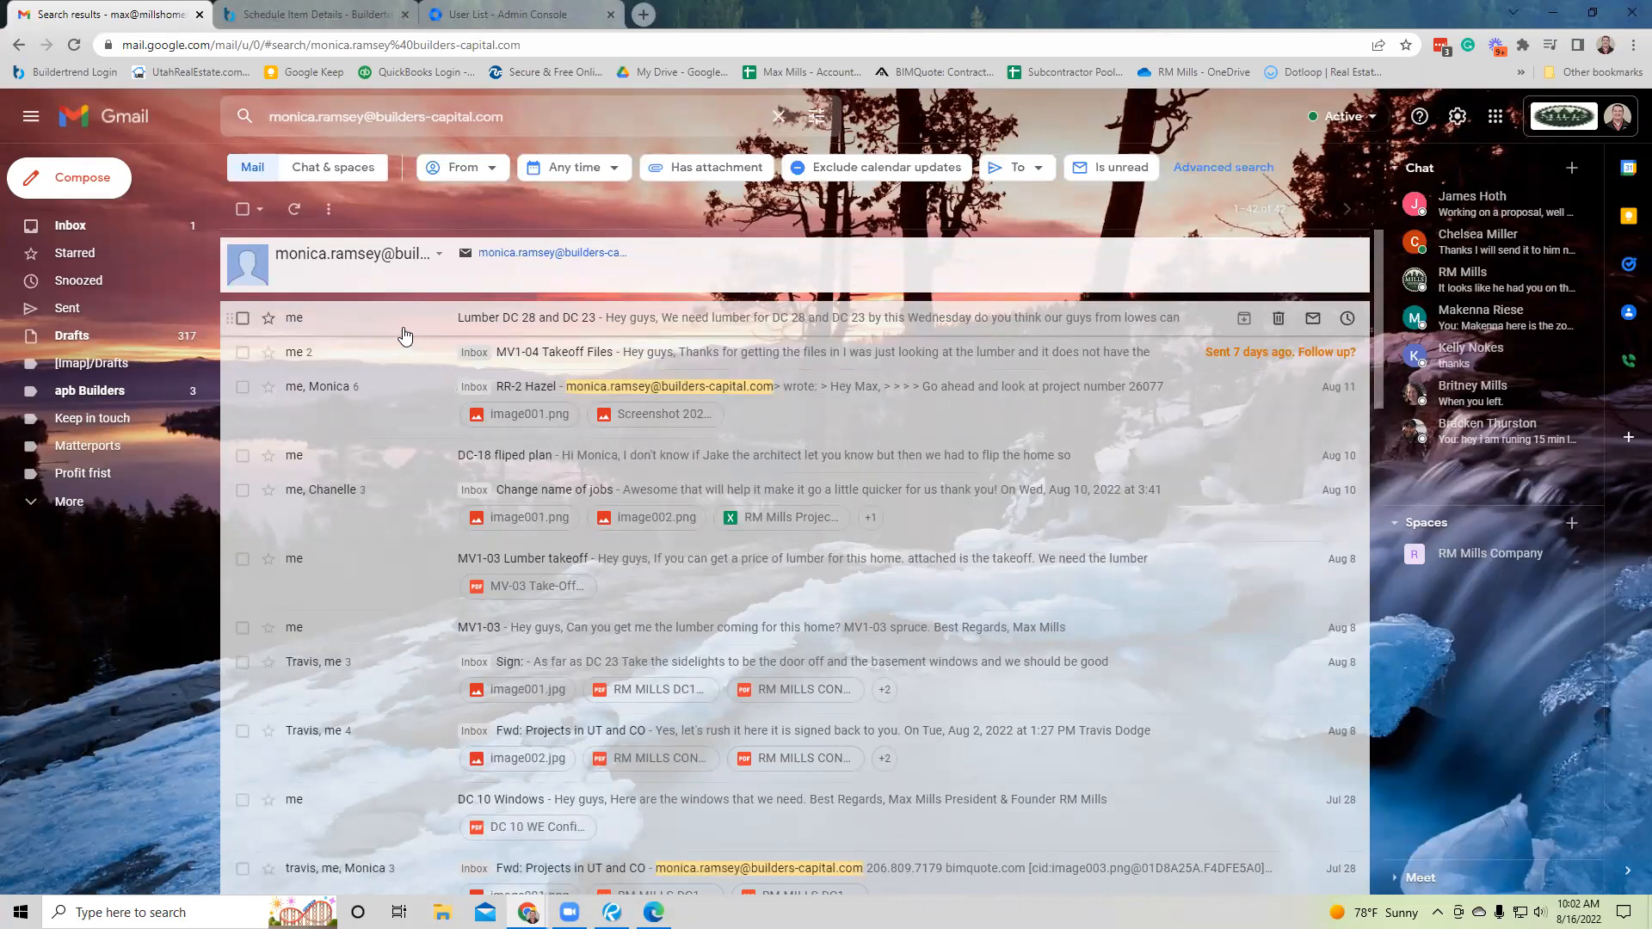
click(405, 335)
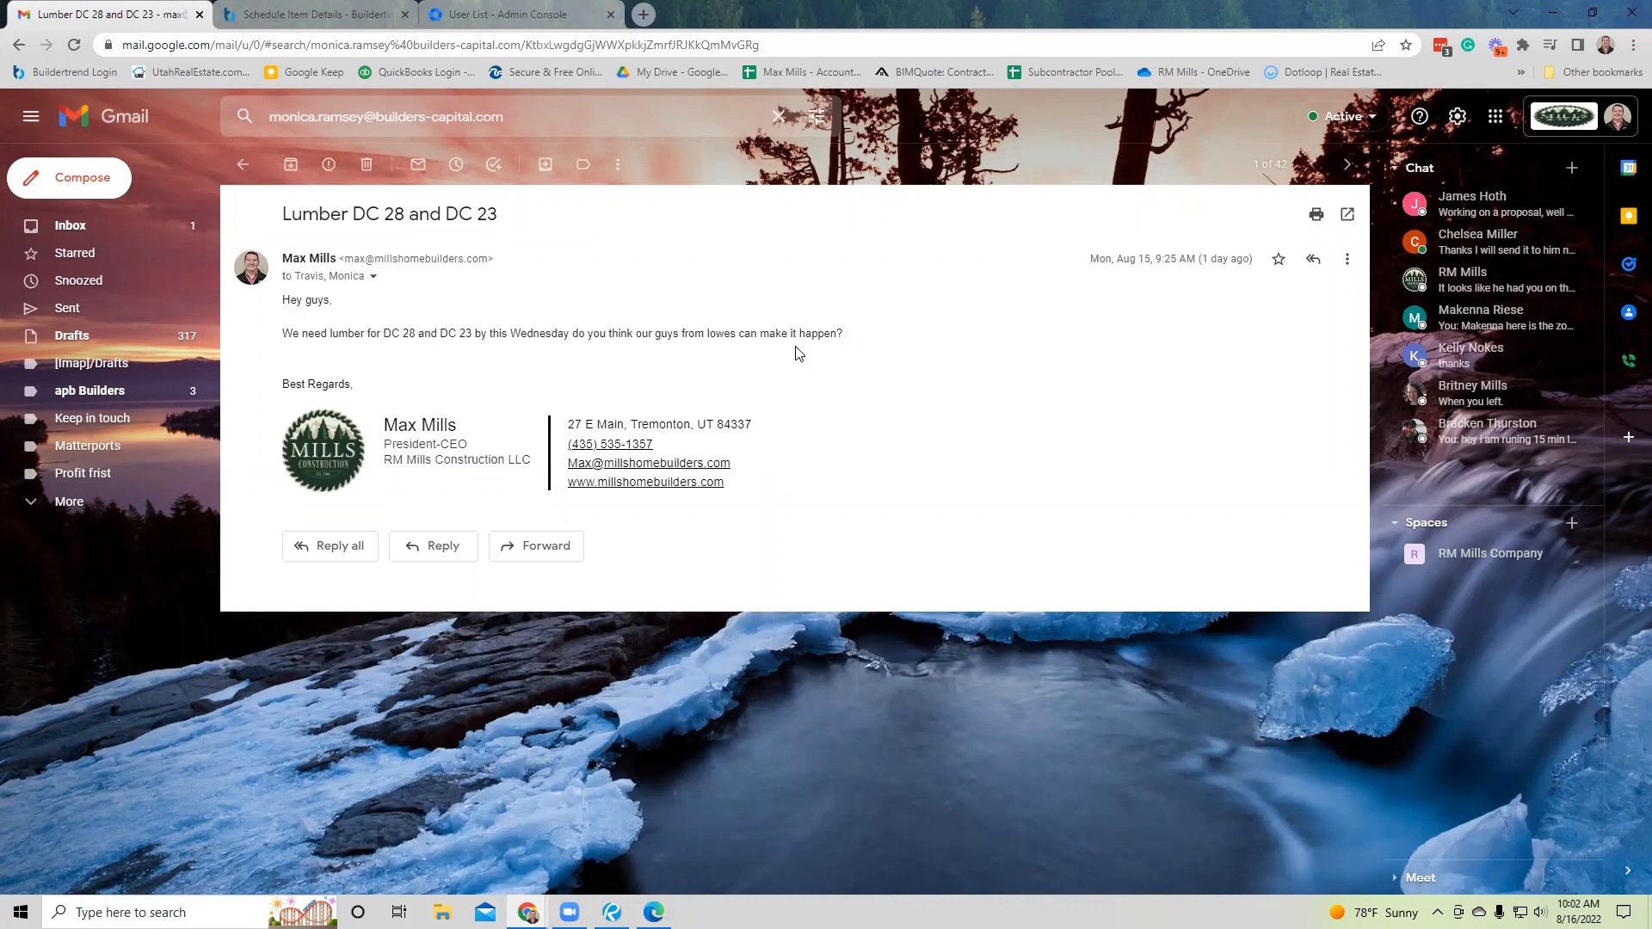
drag(397, 334, 516, 336)
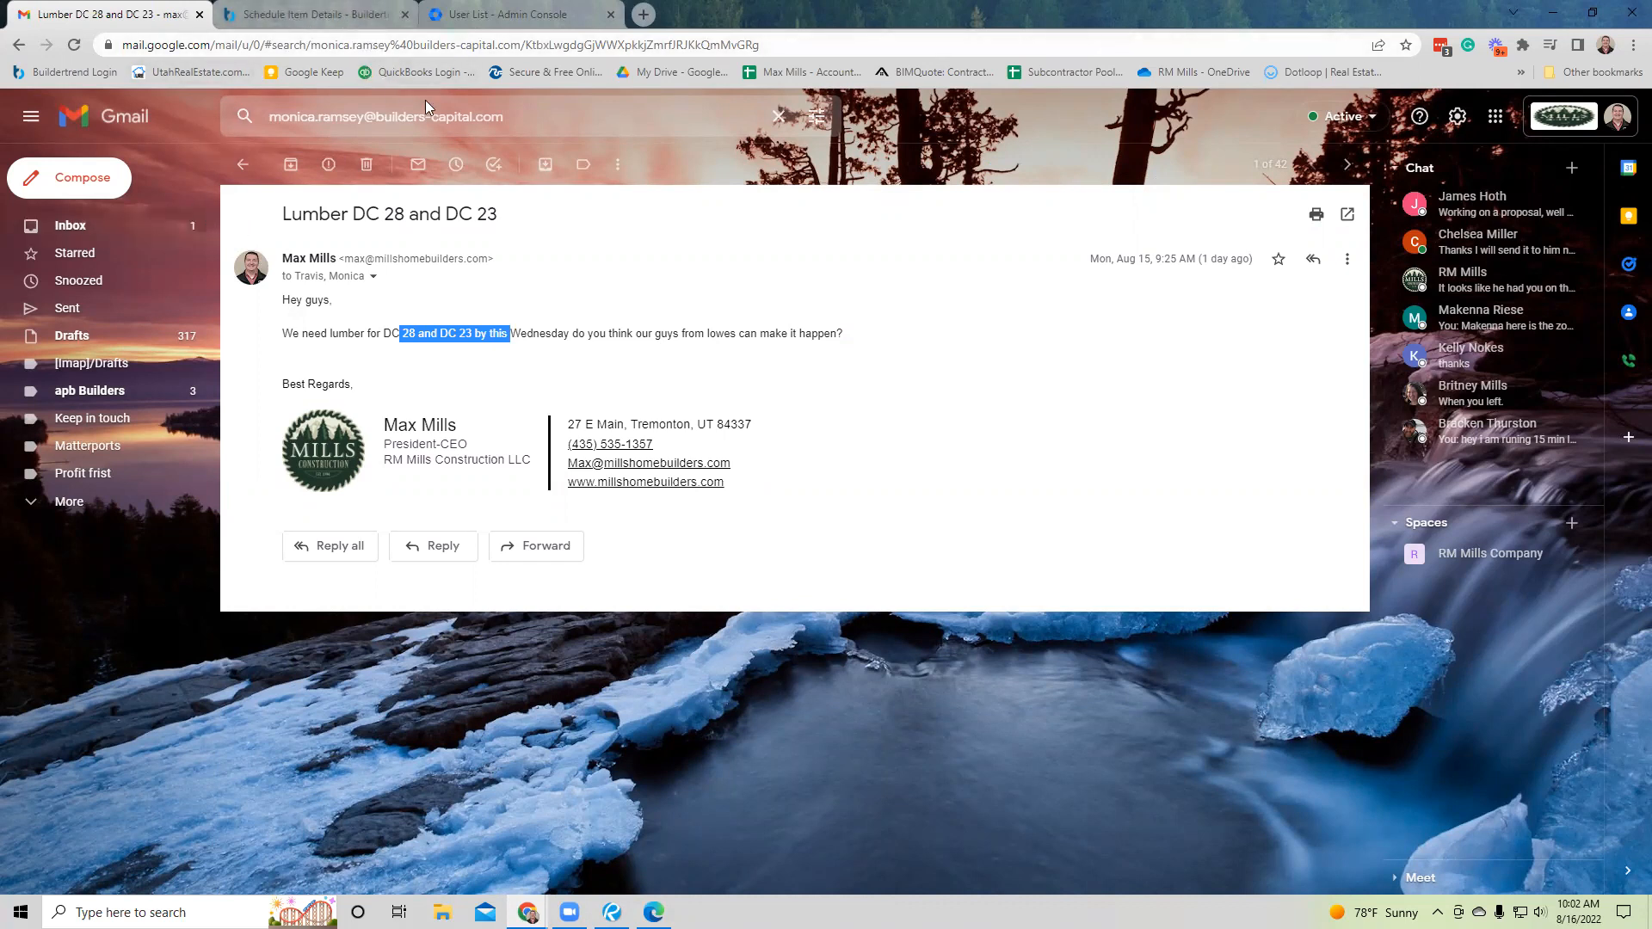
Switch back to Buildertrend and save the Delivery of Windows item without notifying its existing assignees.
click(326, 8)
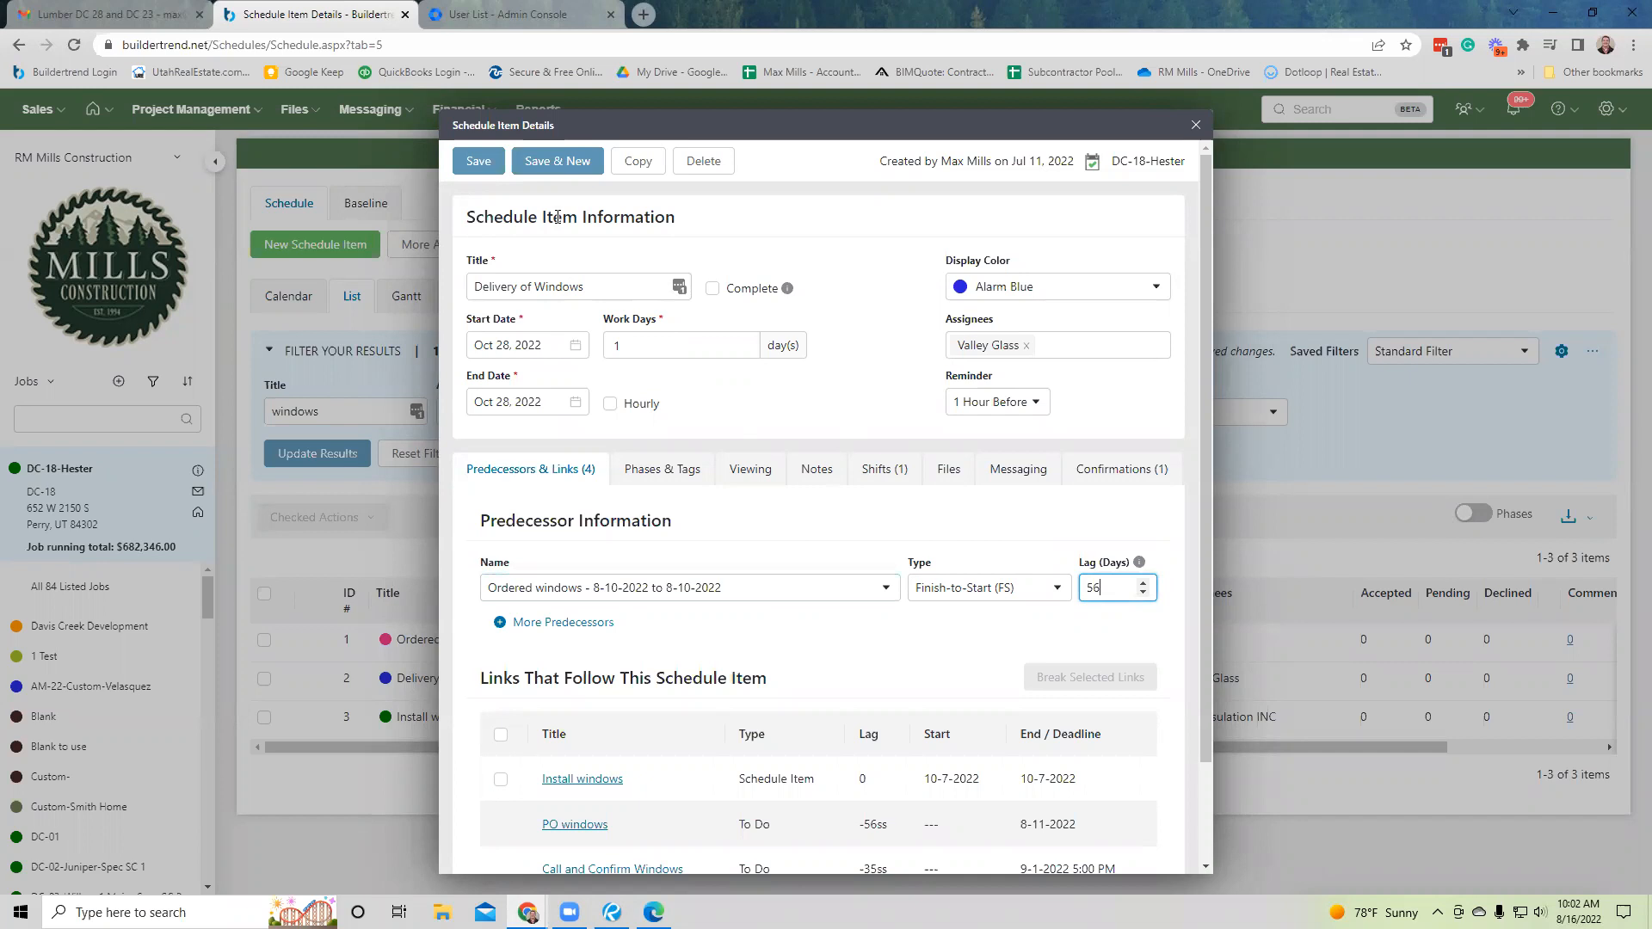
click(479, 162)
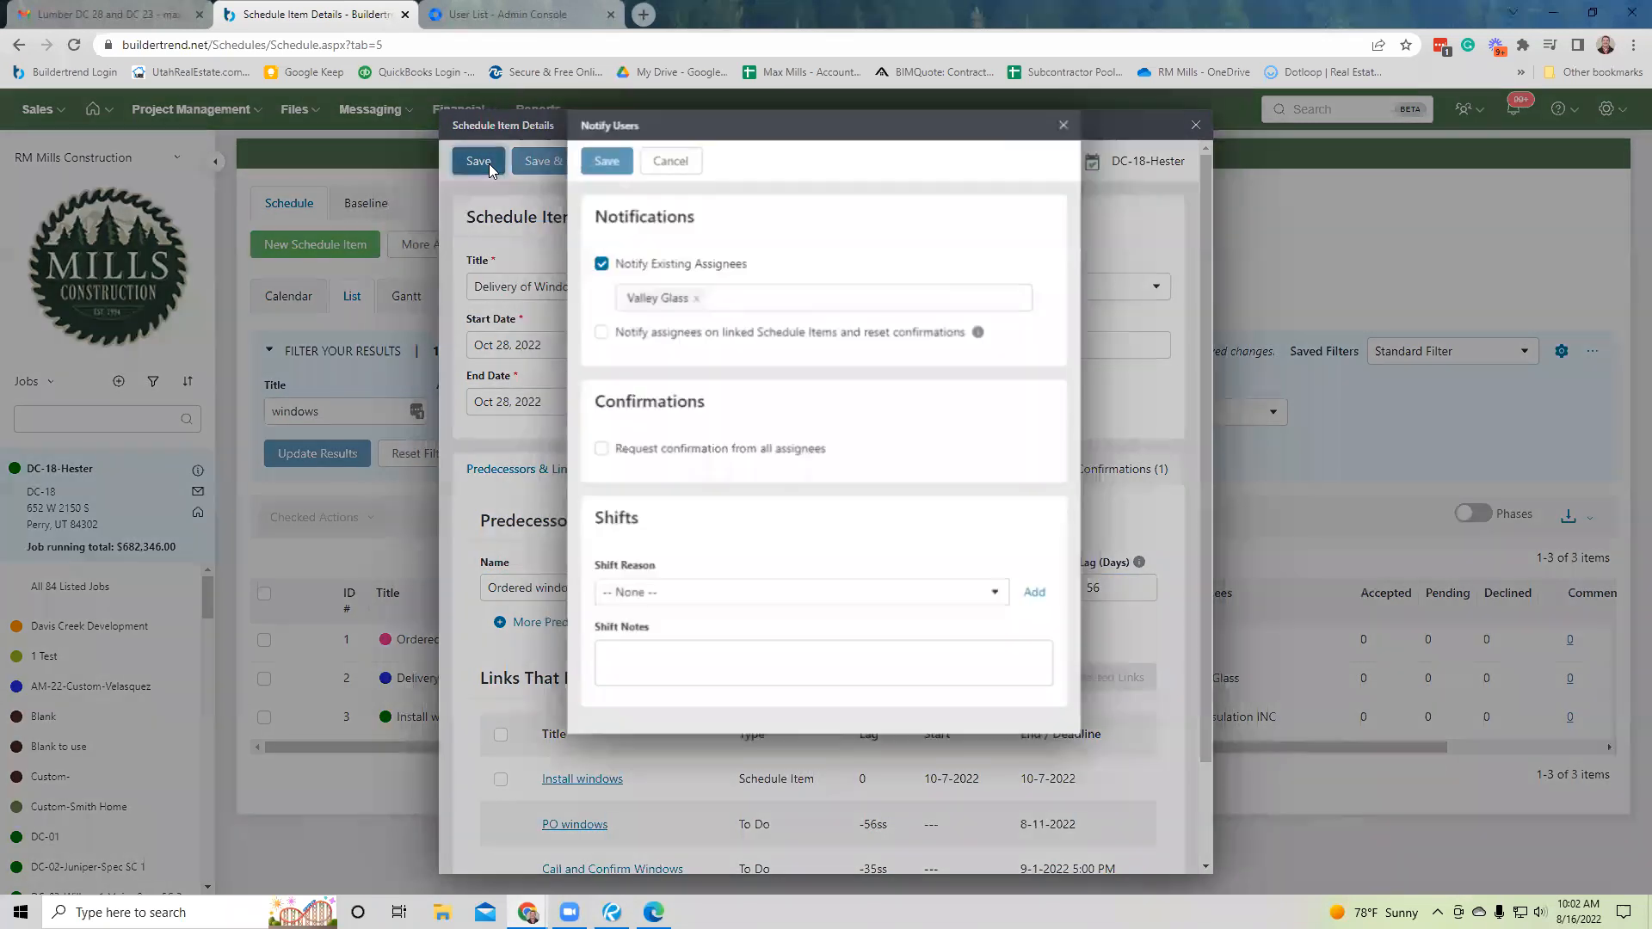
click(603, 266)
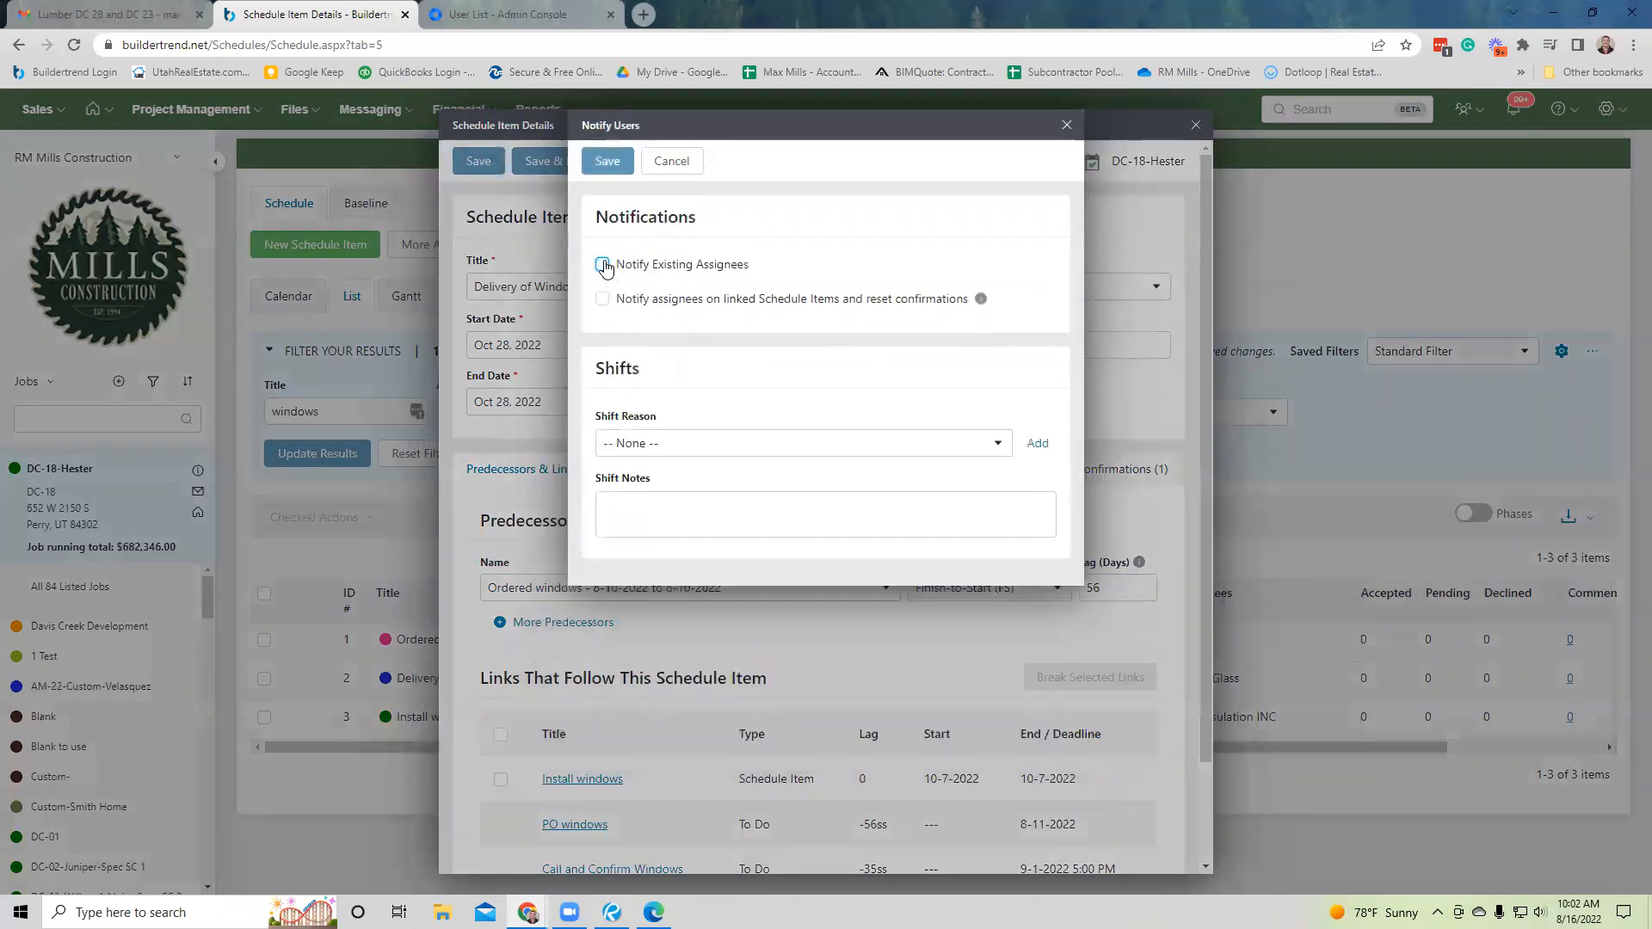
click(606, 162)
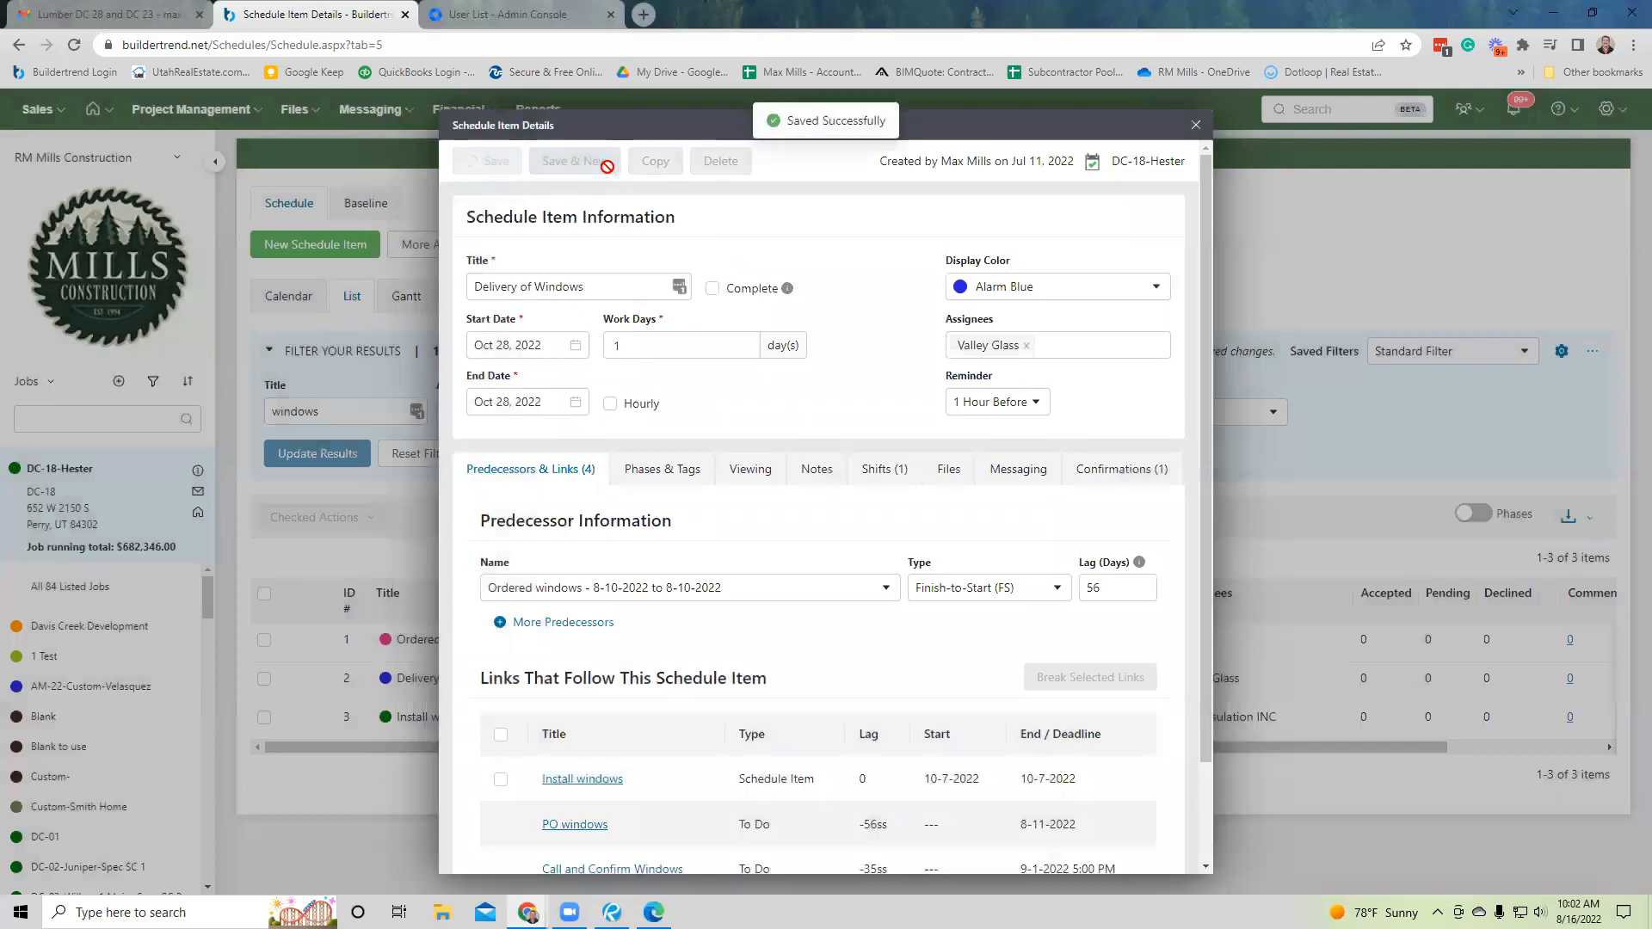
Close the saved item and examine DC-18-Hester's schedule calendar month by month from August through October, checking where Delivery of Windows falls.
click(1201, 129)
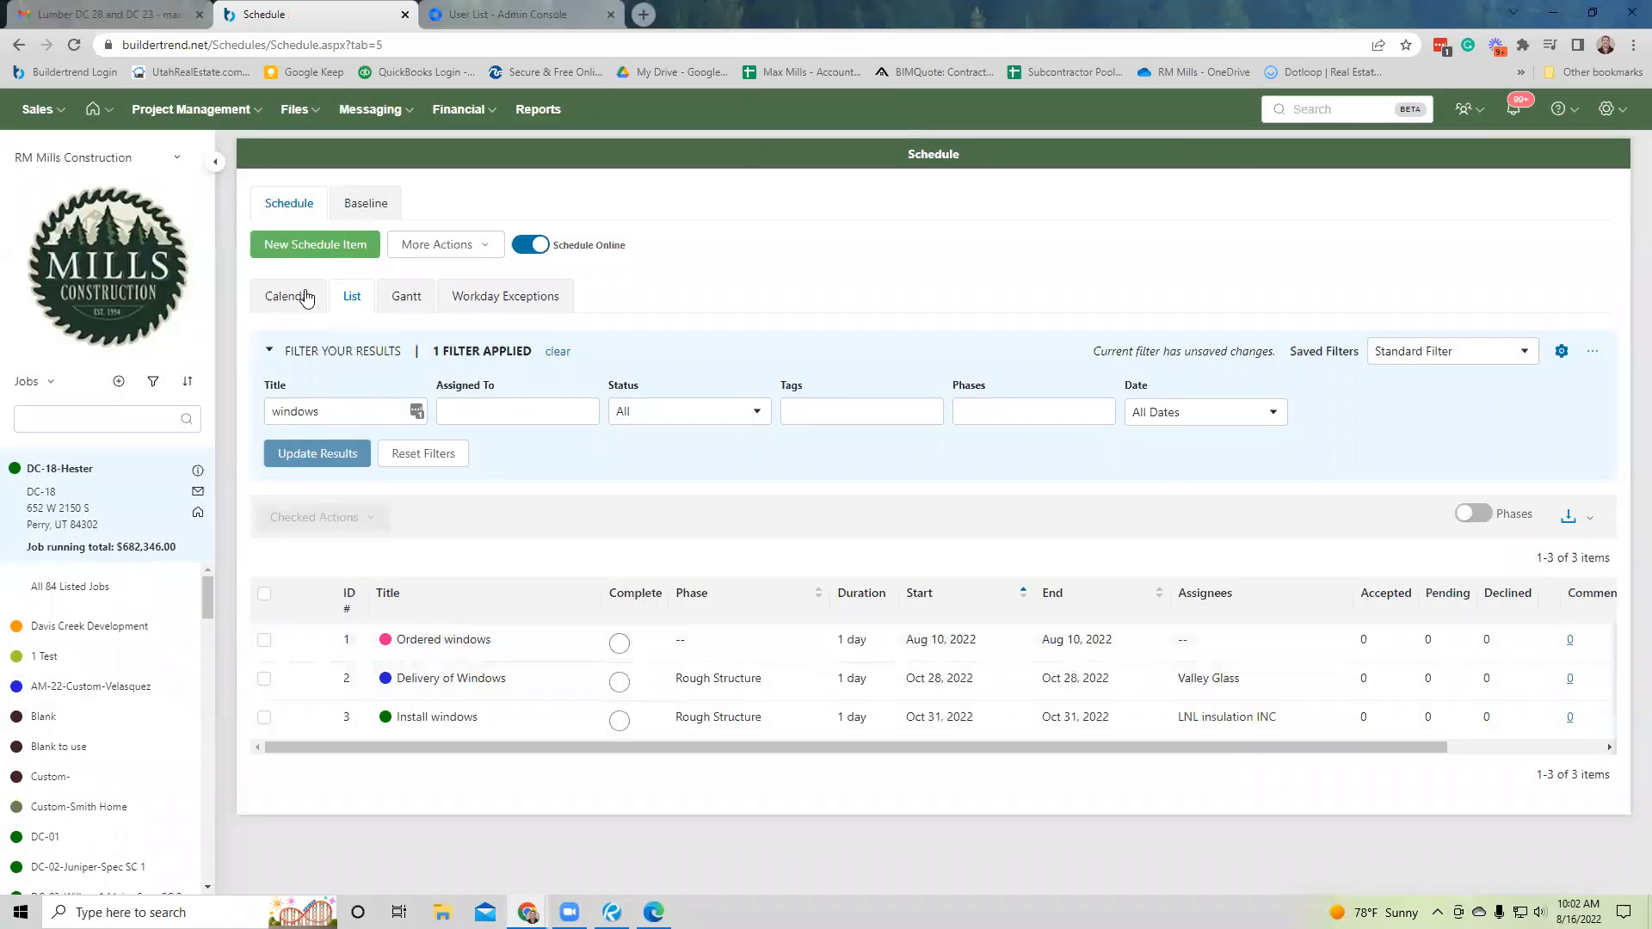
click(306, 296)
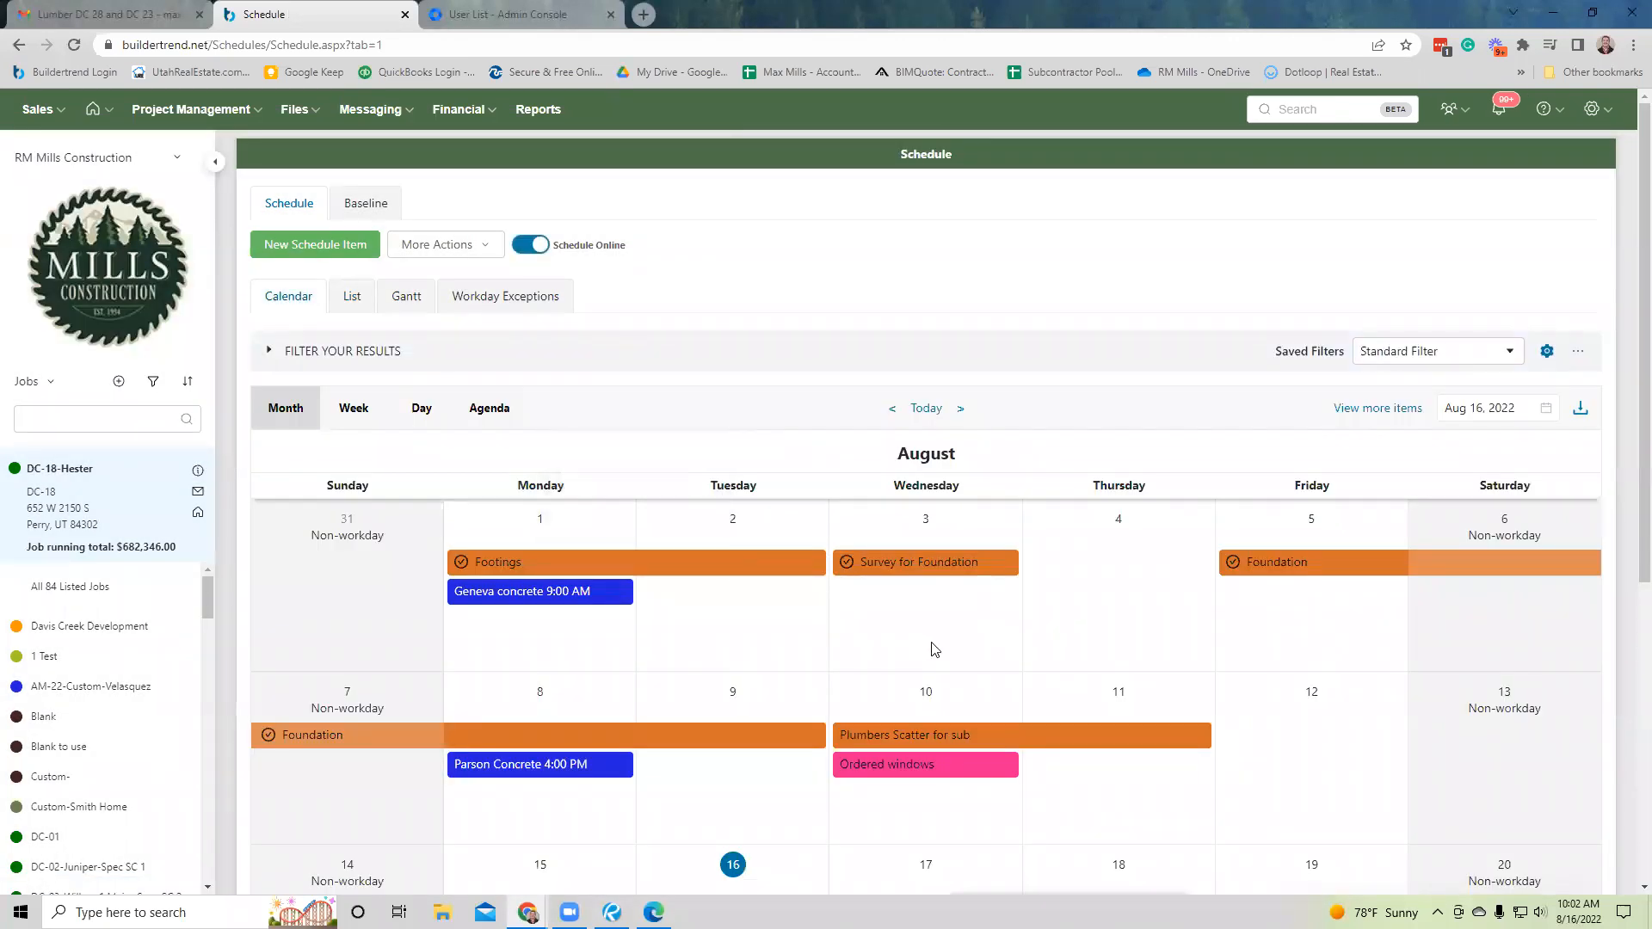
scroll(935, 650, down, 6)
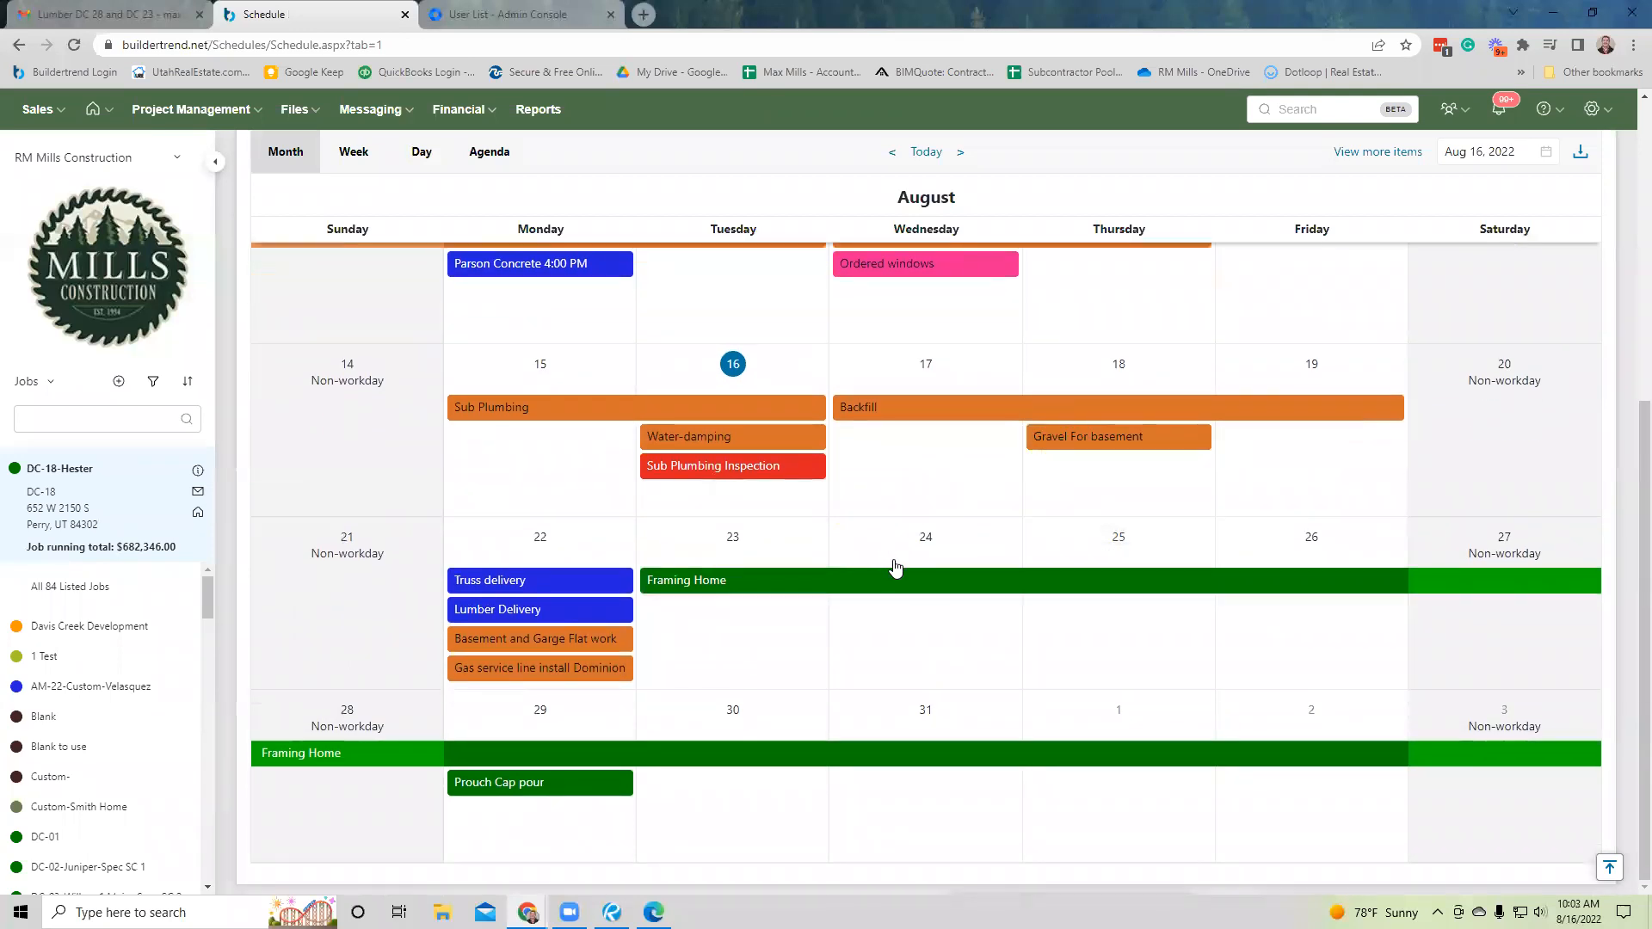
click(961, 153)
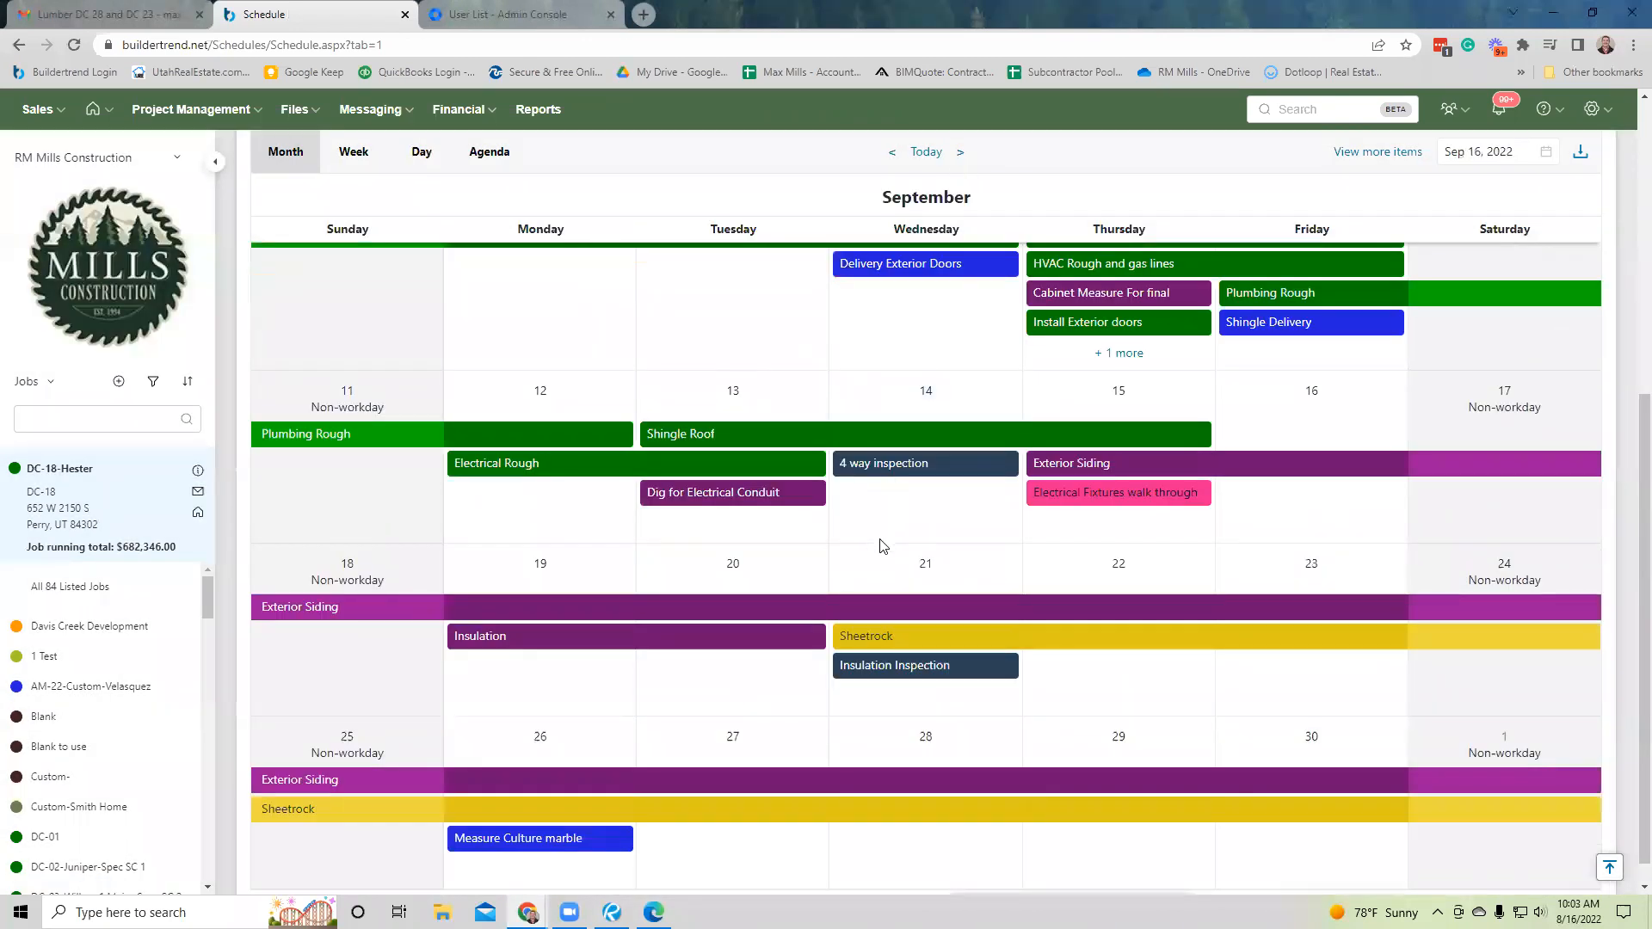
scroll(881, 549, down, 1)
scroll(881, 549, up, 4)
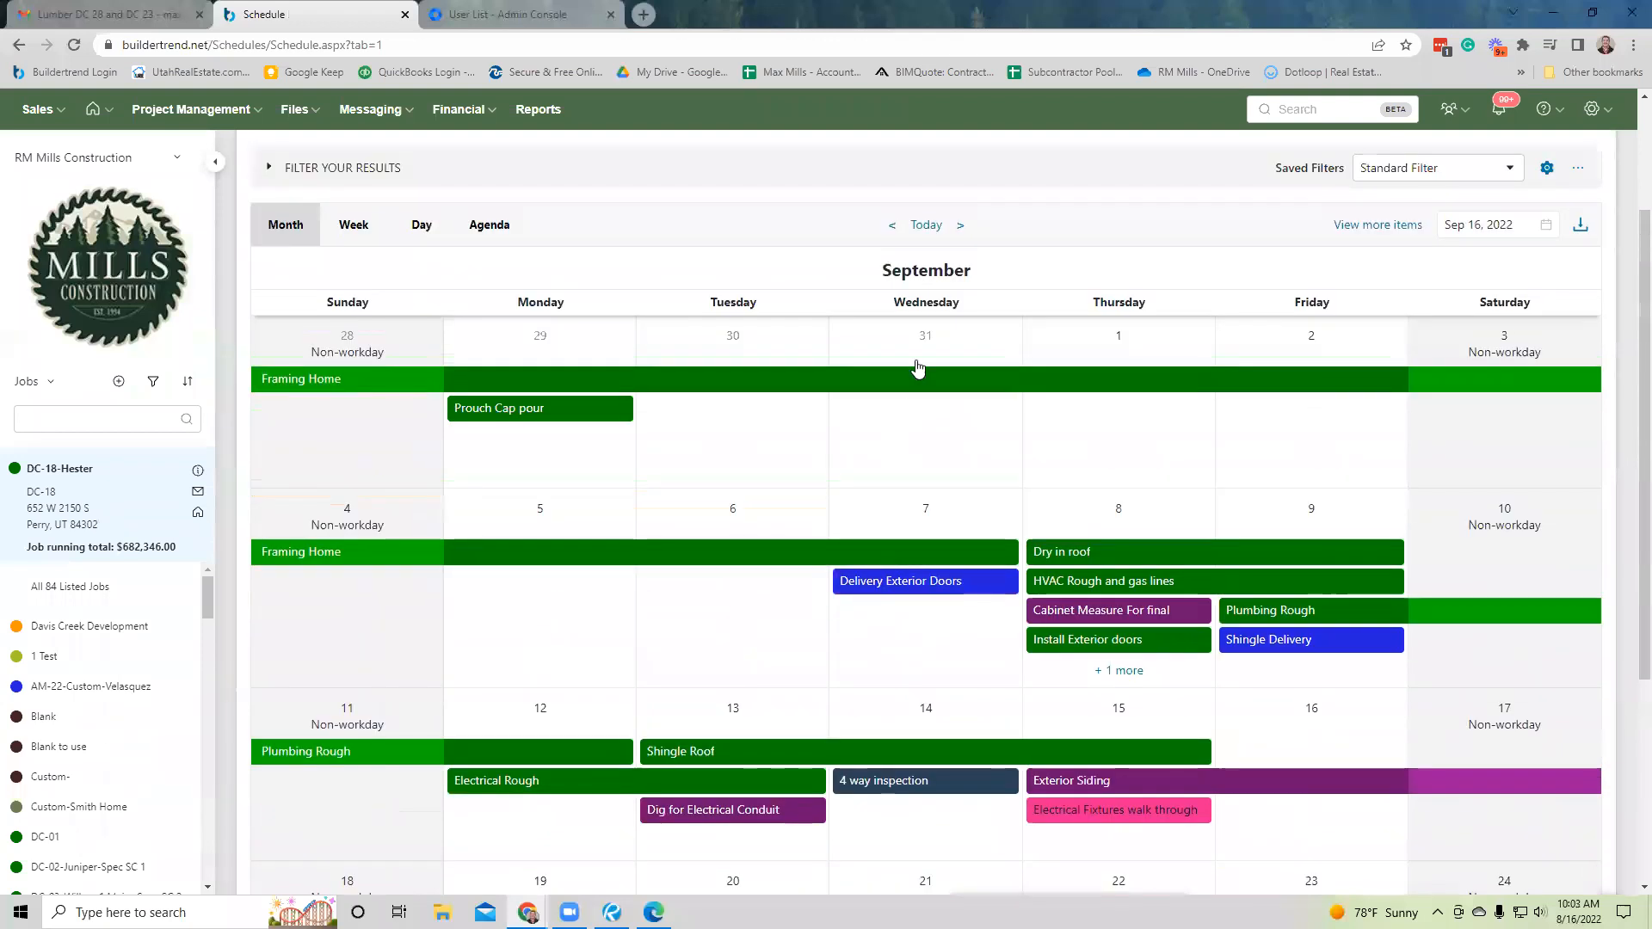
click(959, 226)
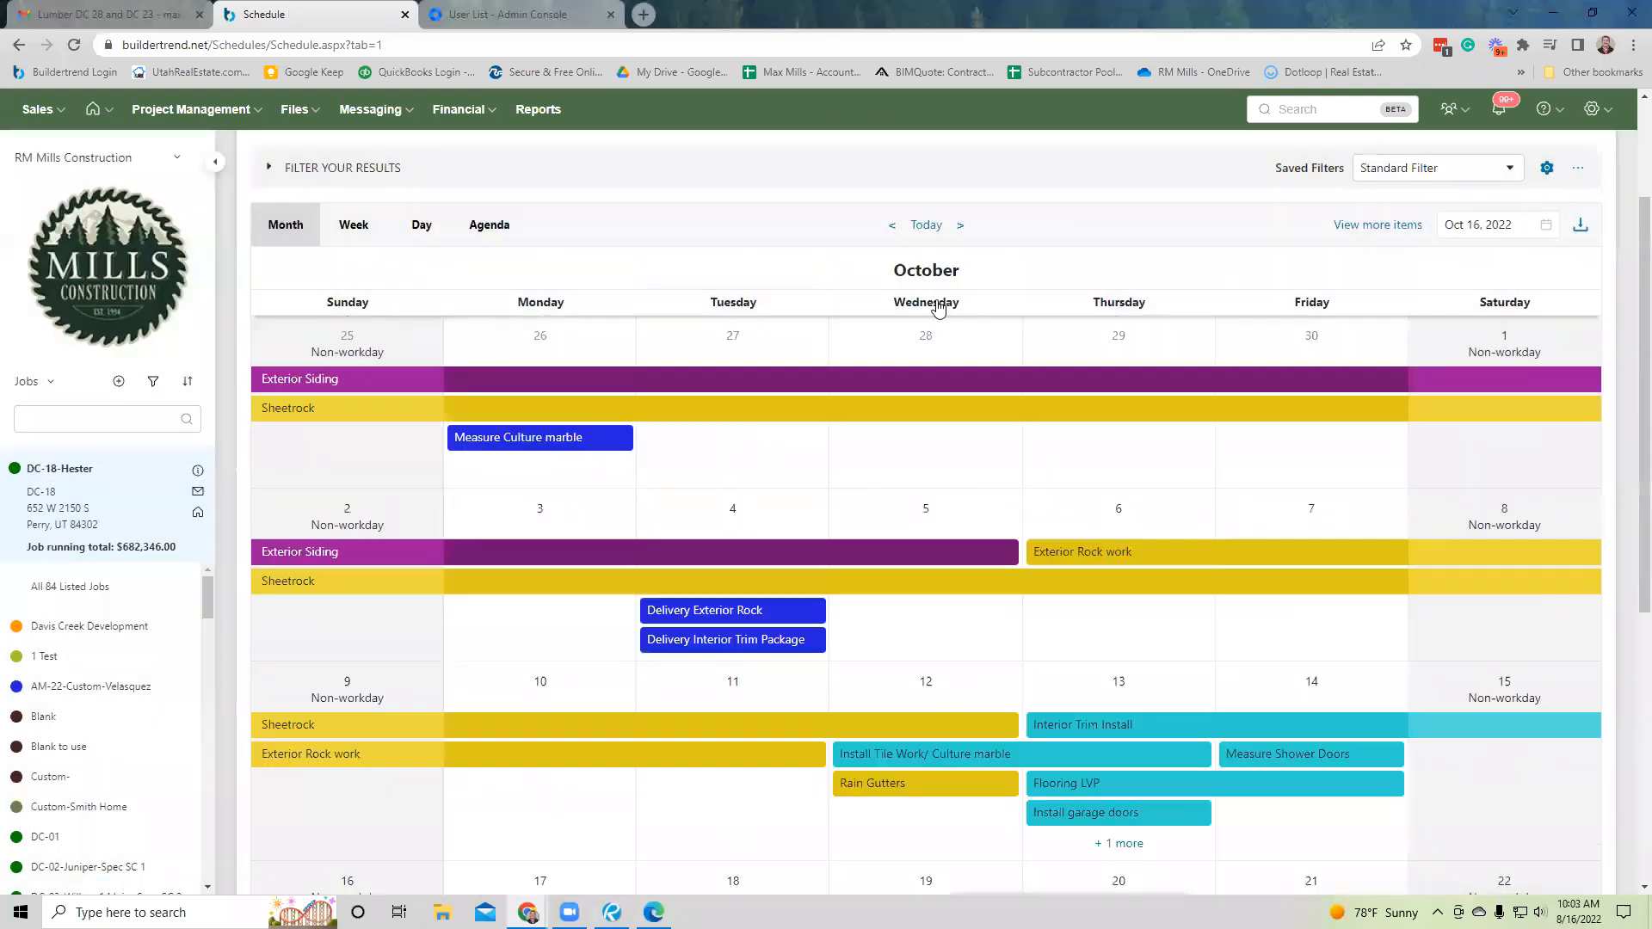
scroll(922, 454, down, 1)
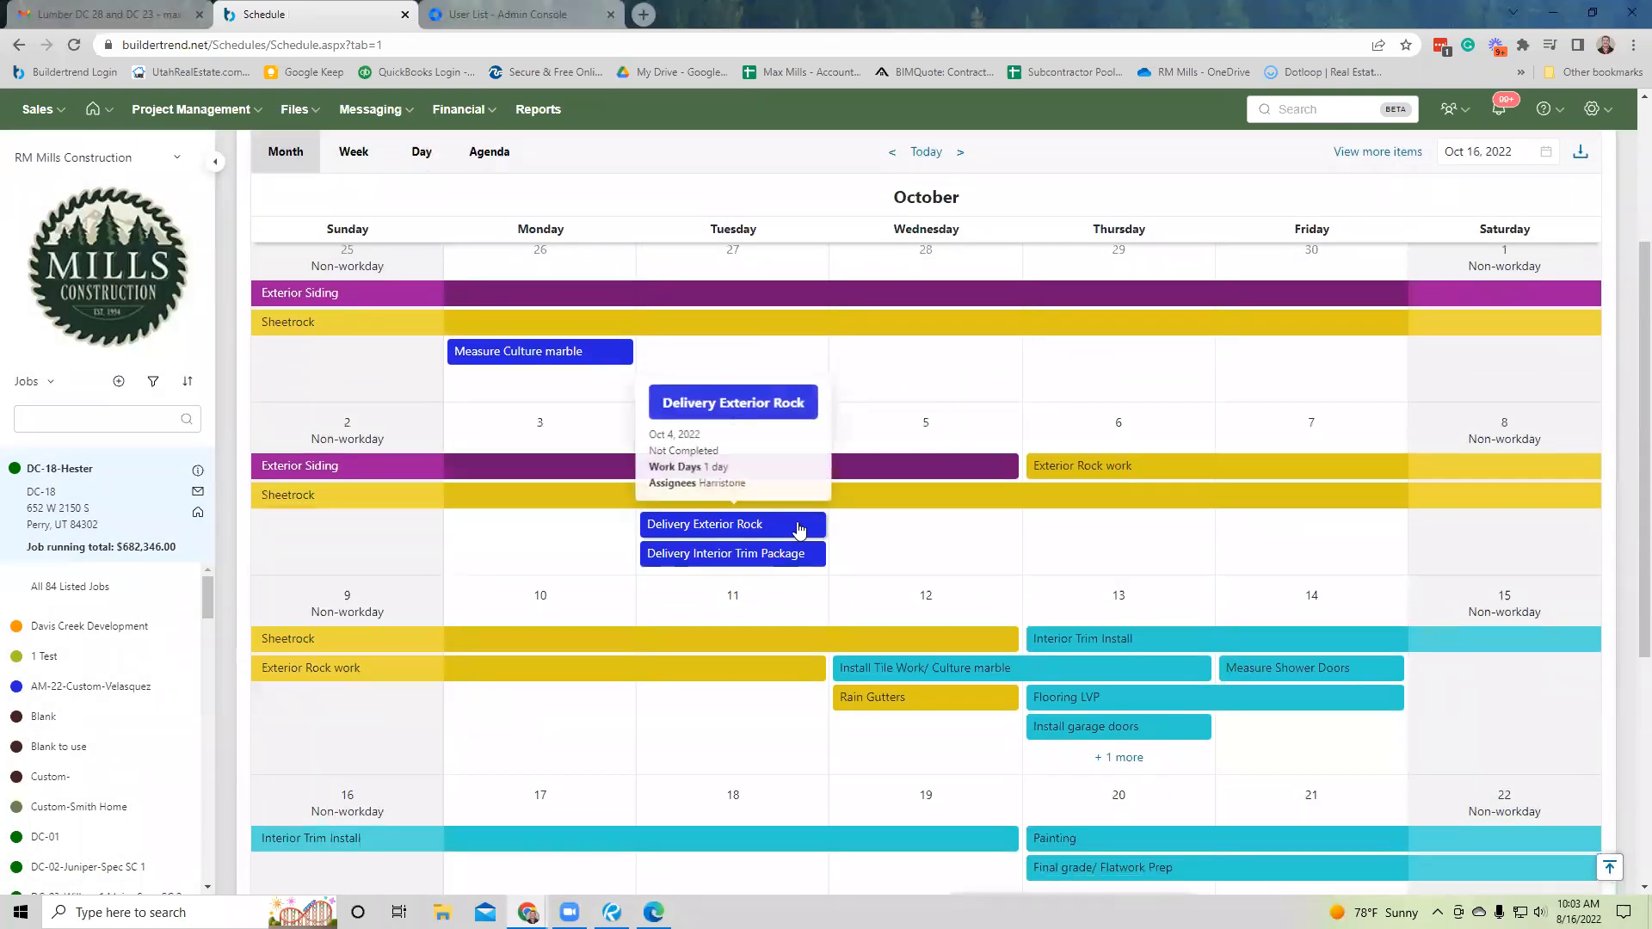
scroll(738, 573, down, 5)
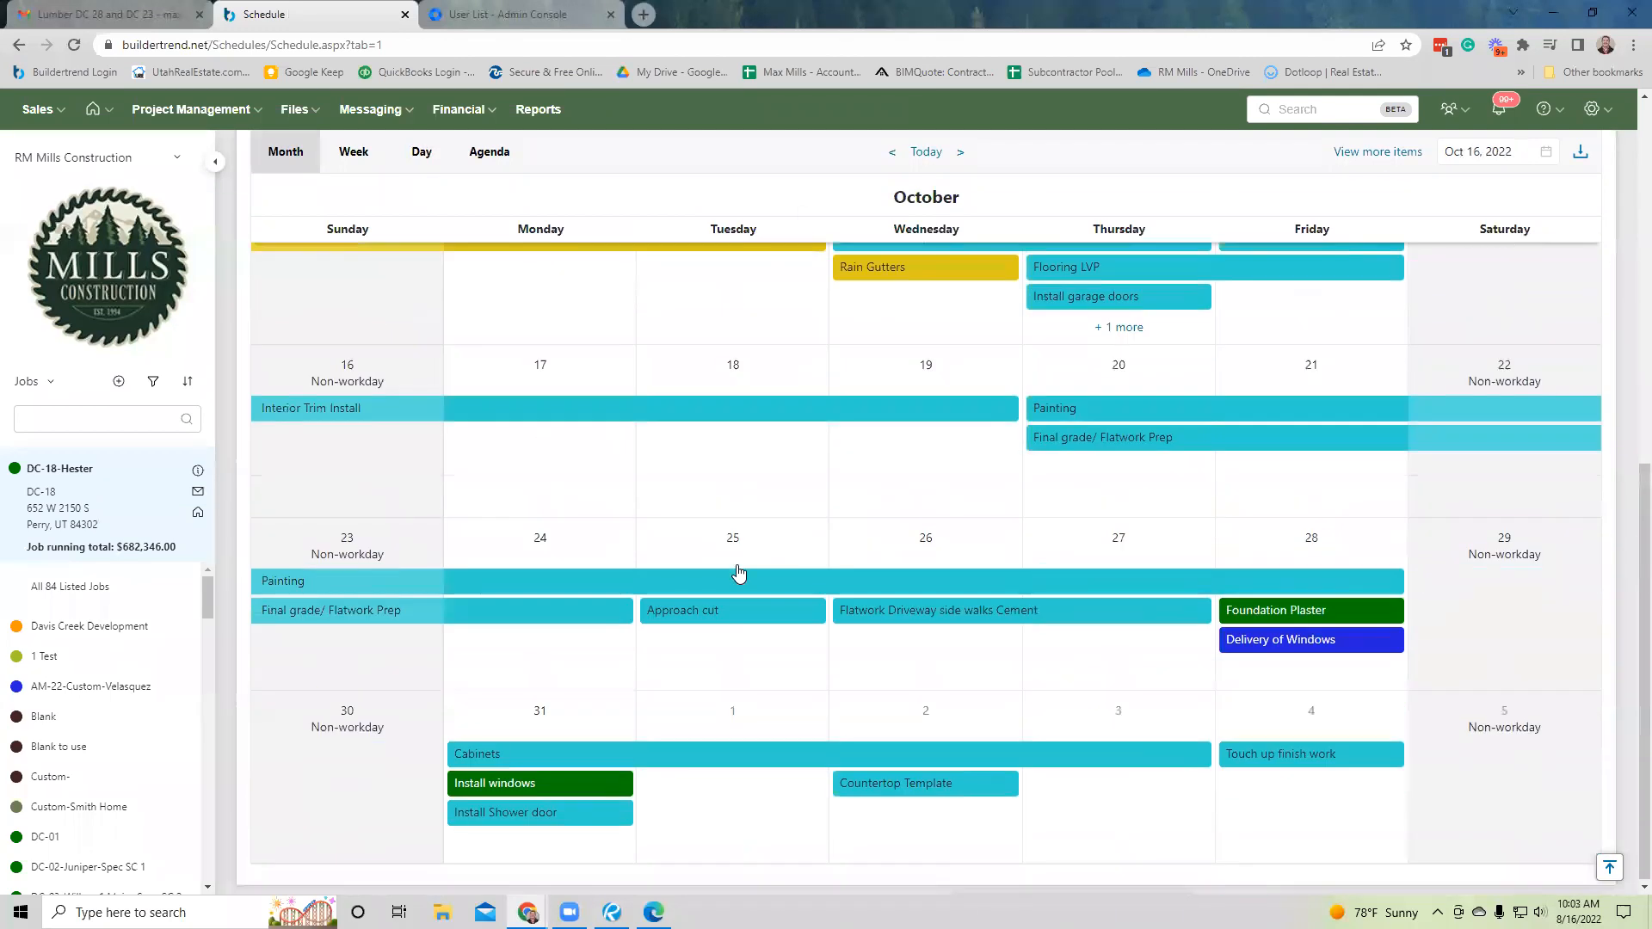
mouse_move(1304, 659)
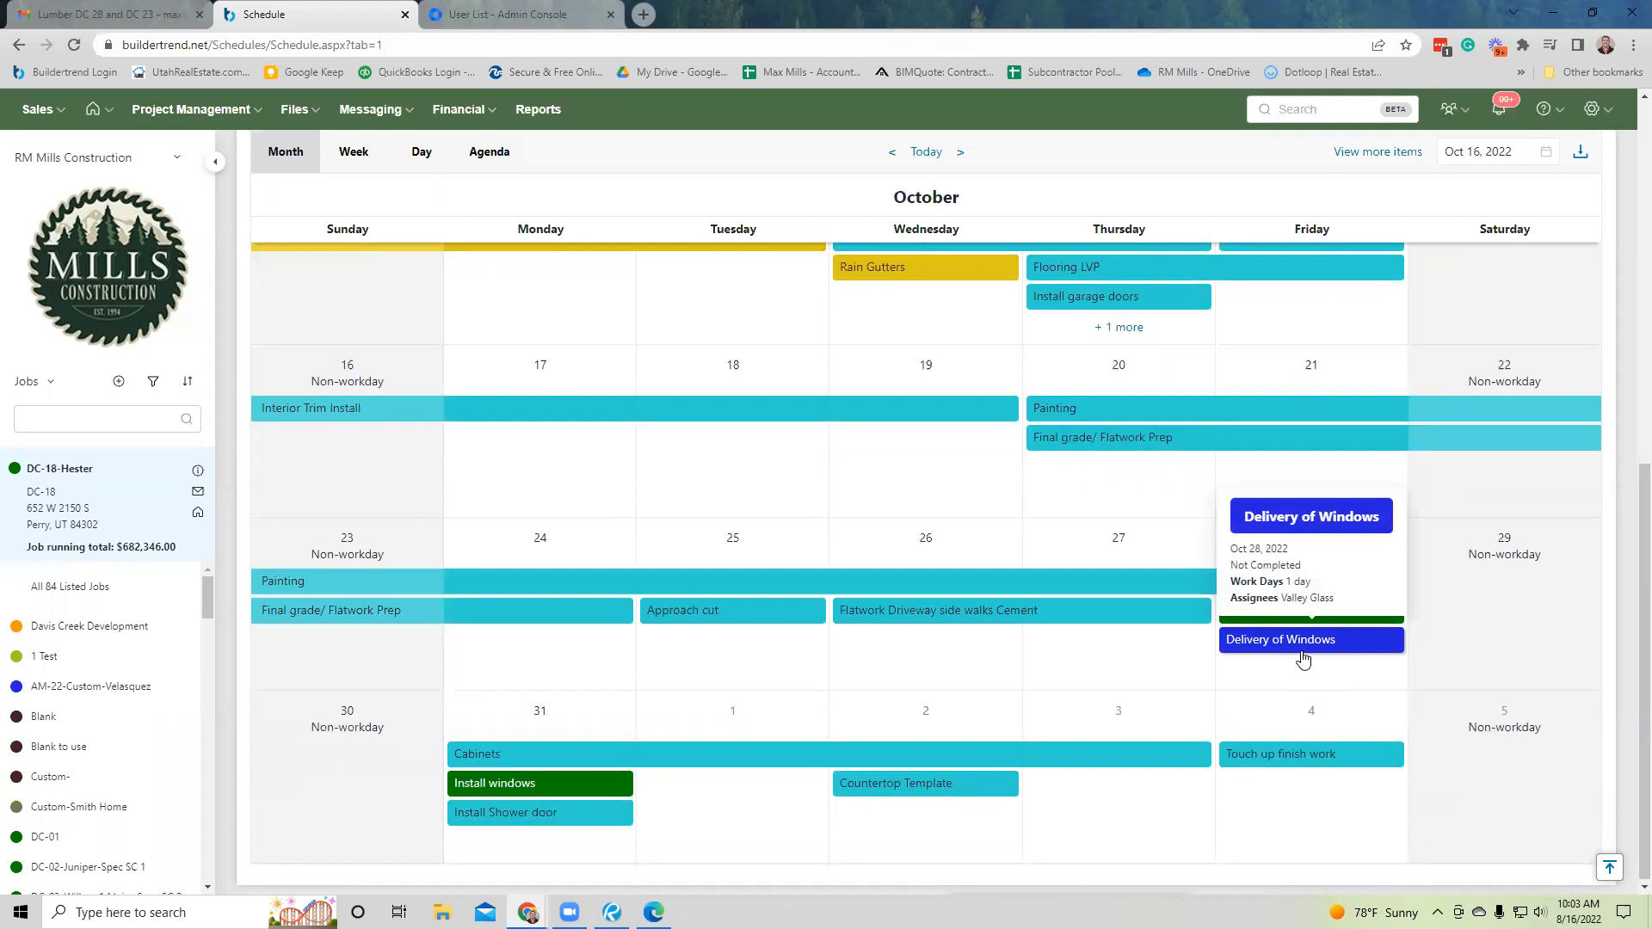
scroll(1038, 508, up, 4)
scroll(1070, 546, down, 3)
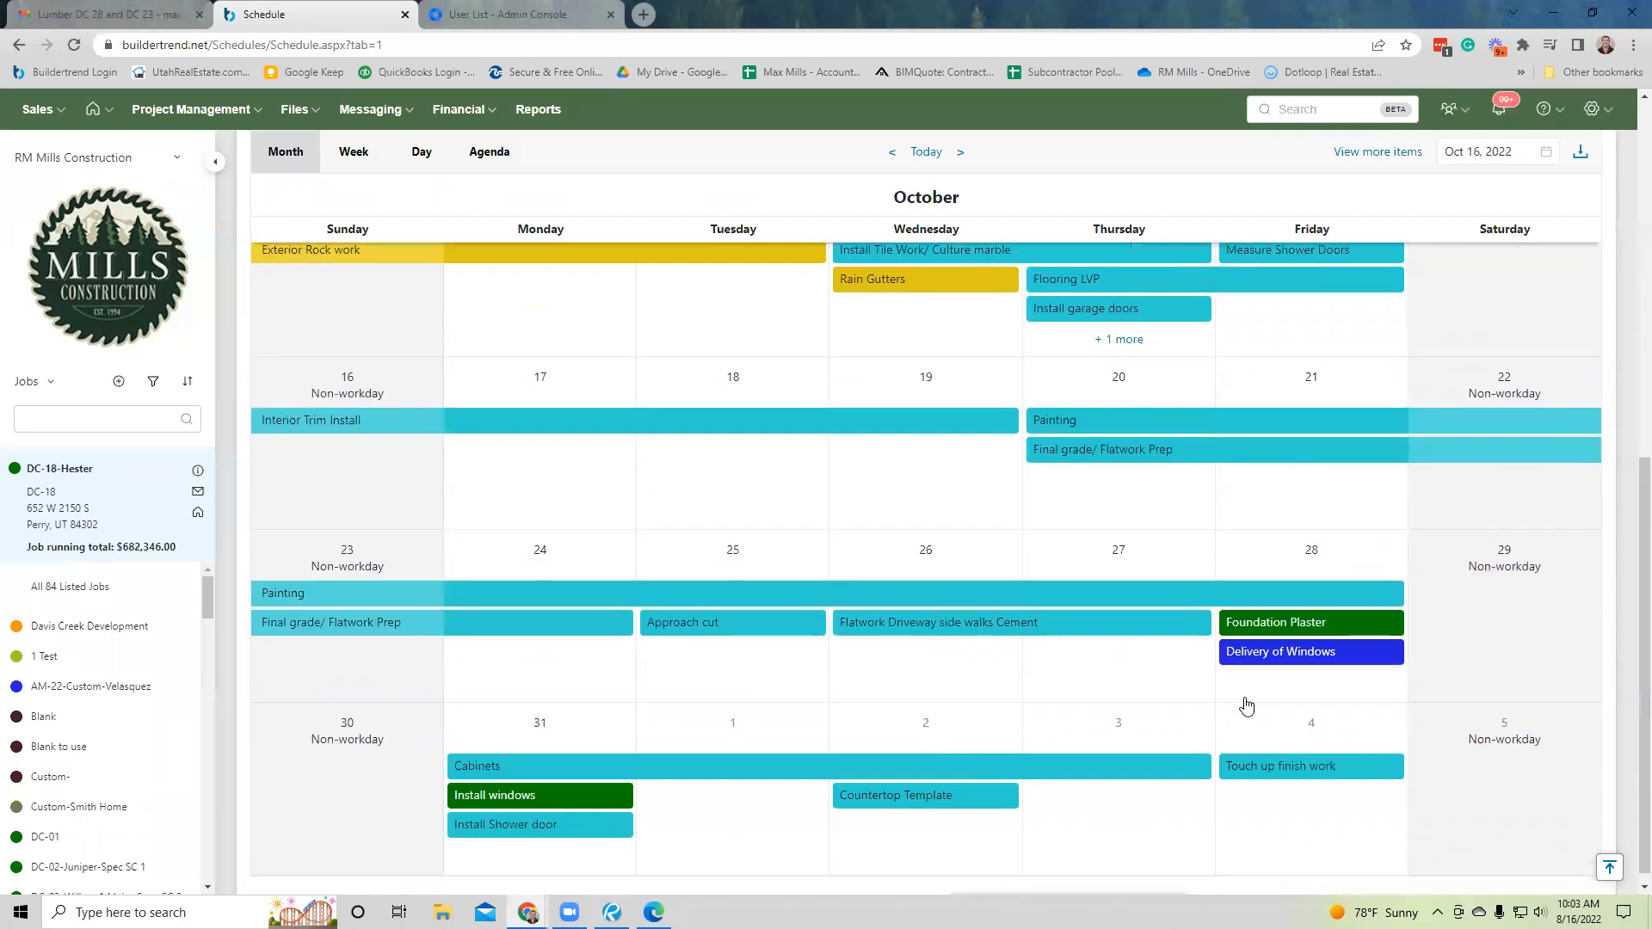
Open the Delivery of Windows item from the October calendar, check its assignee notification options, and close it without notifying anyone.
click(1274, 647)
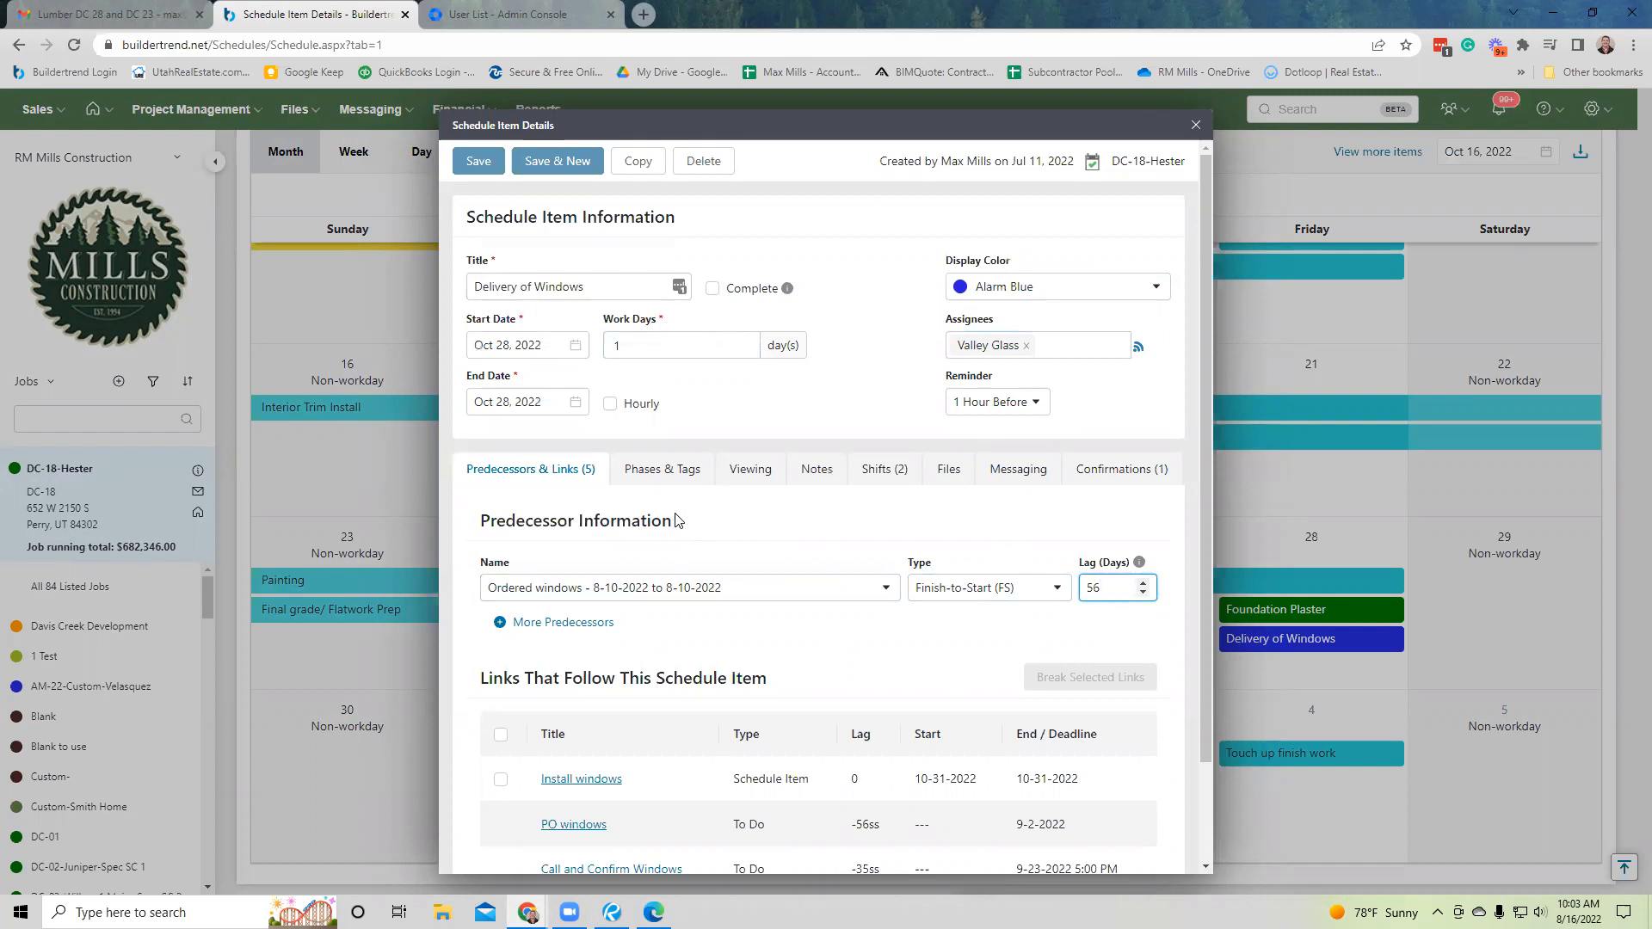
click(1137, 349)
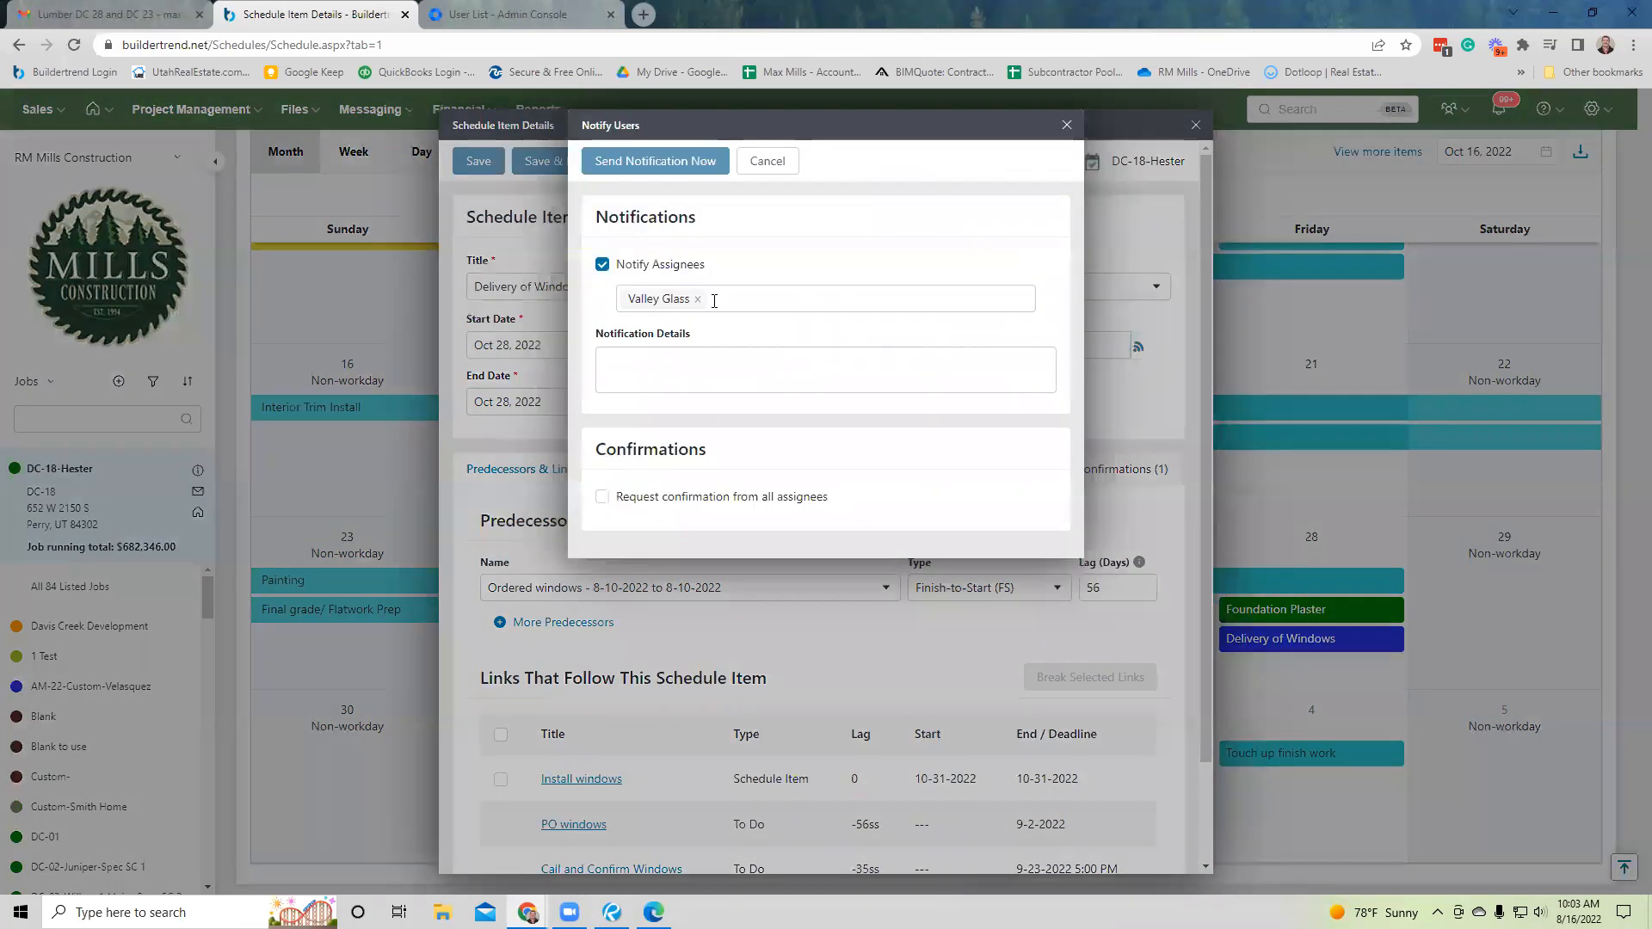
click(787, 167)
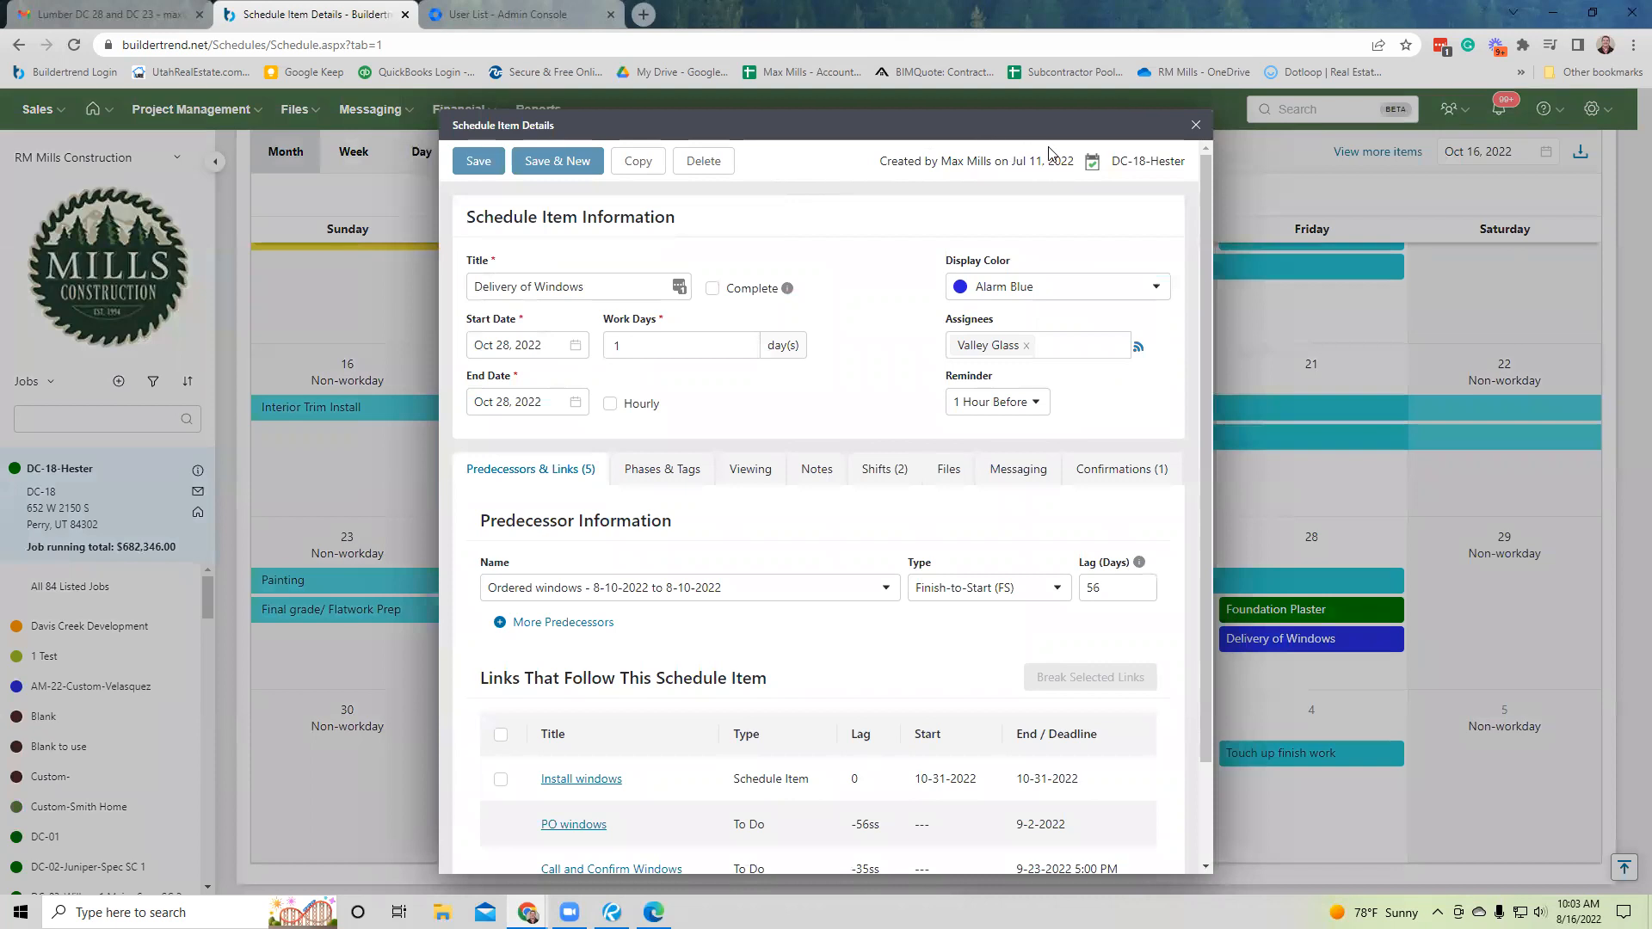
click(1195, 126)
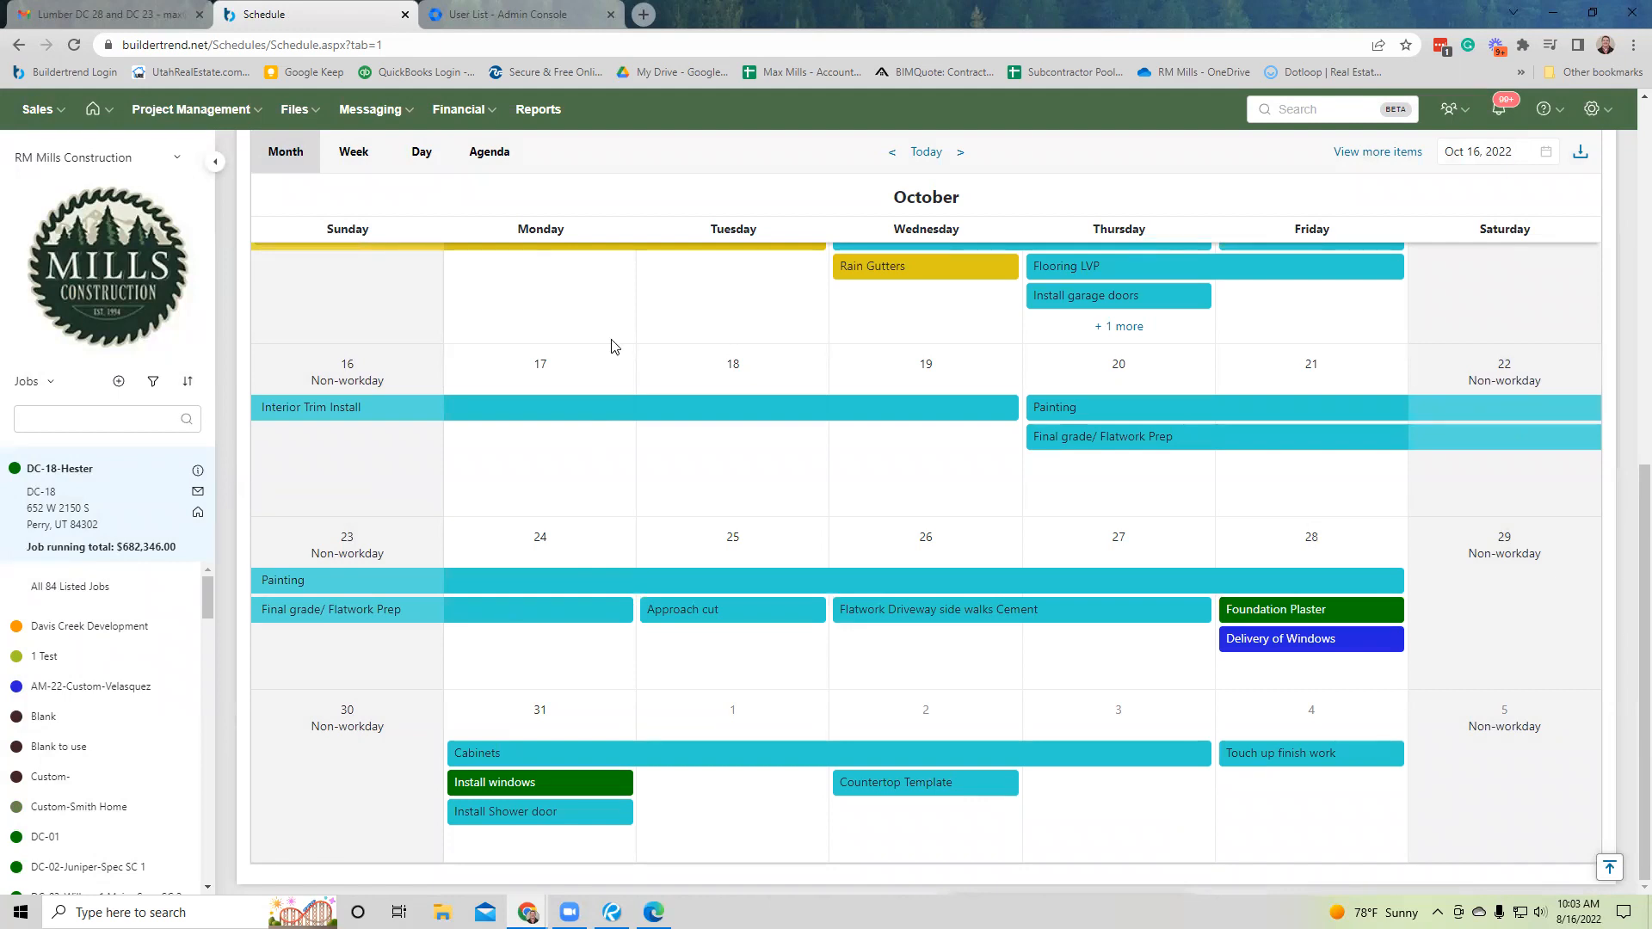
Examine the October, September and August calendars for the construction tasks scheduled between Ordered windows and the window delivery.
scroll(769, 639, up, 7)
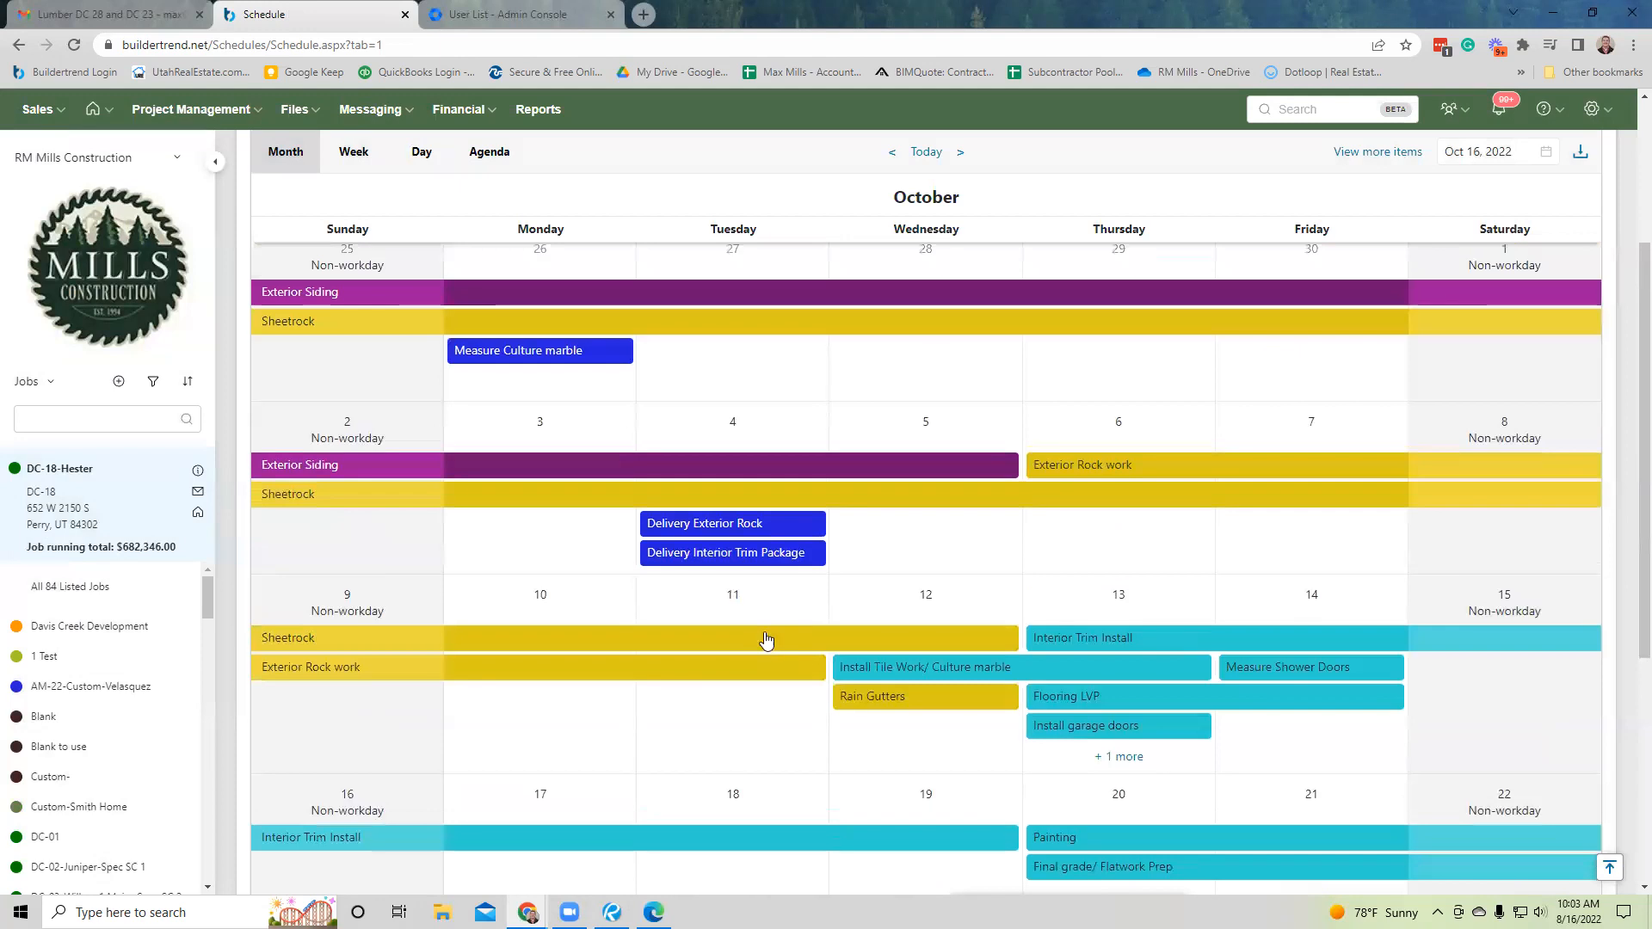
scroll(762, 647, down, 5)
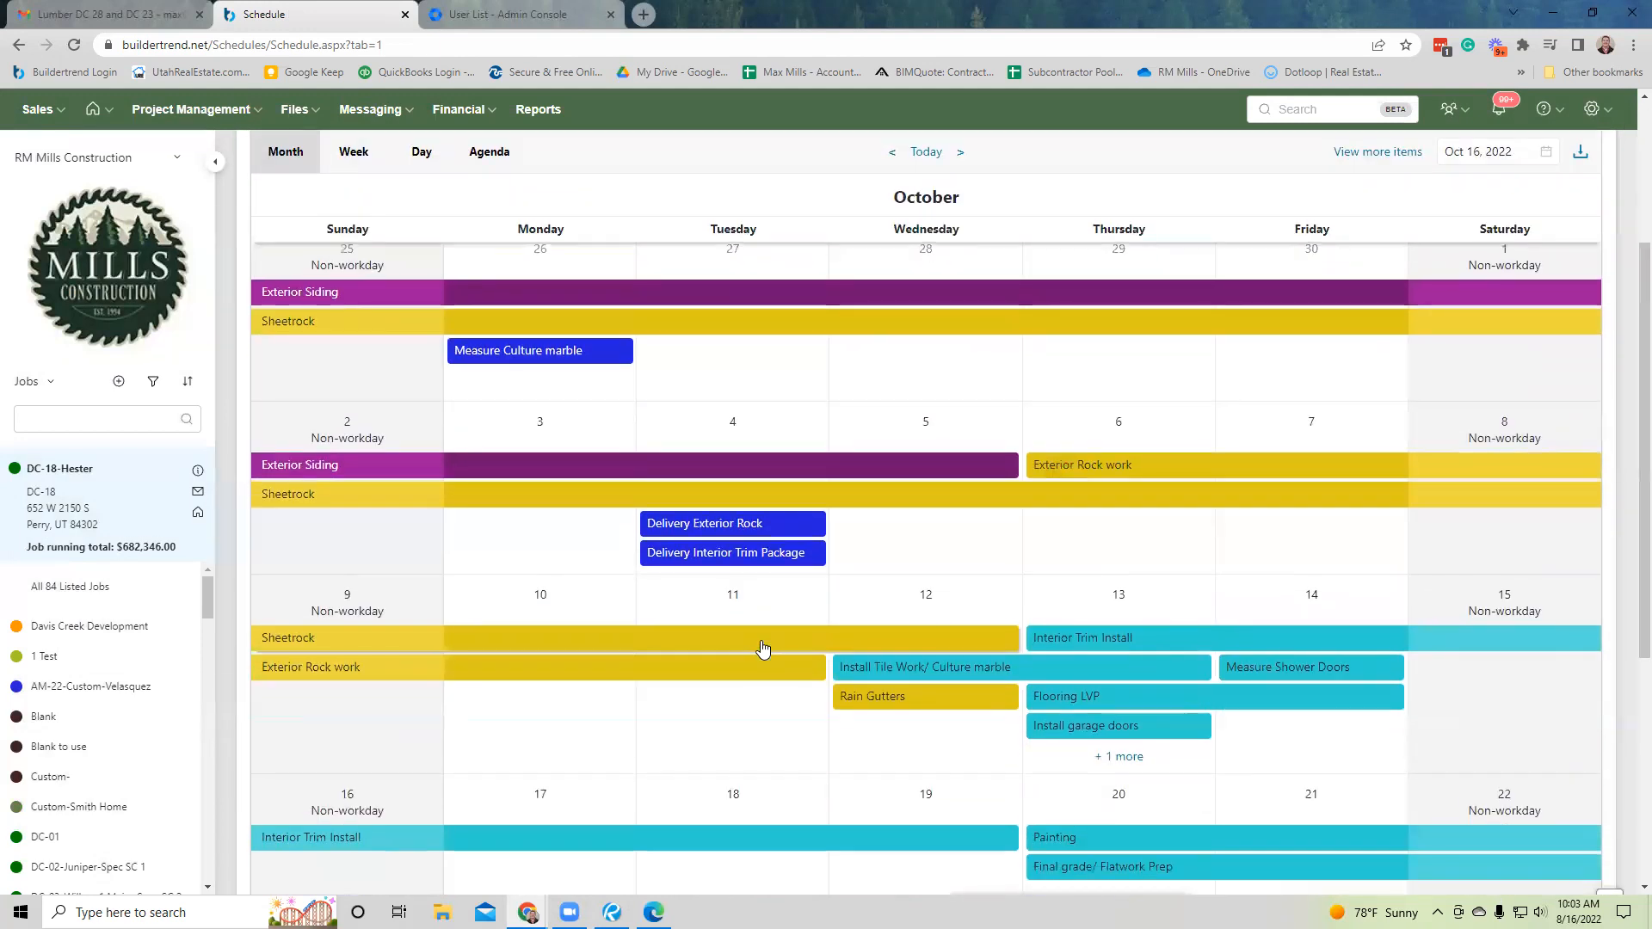
click(893, 153)
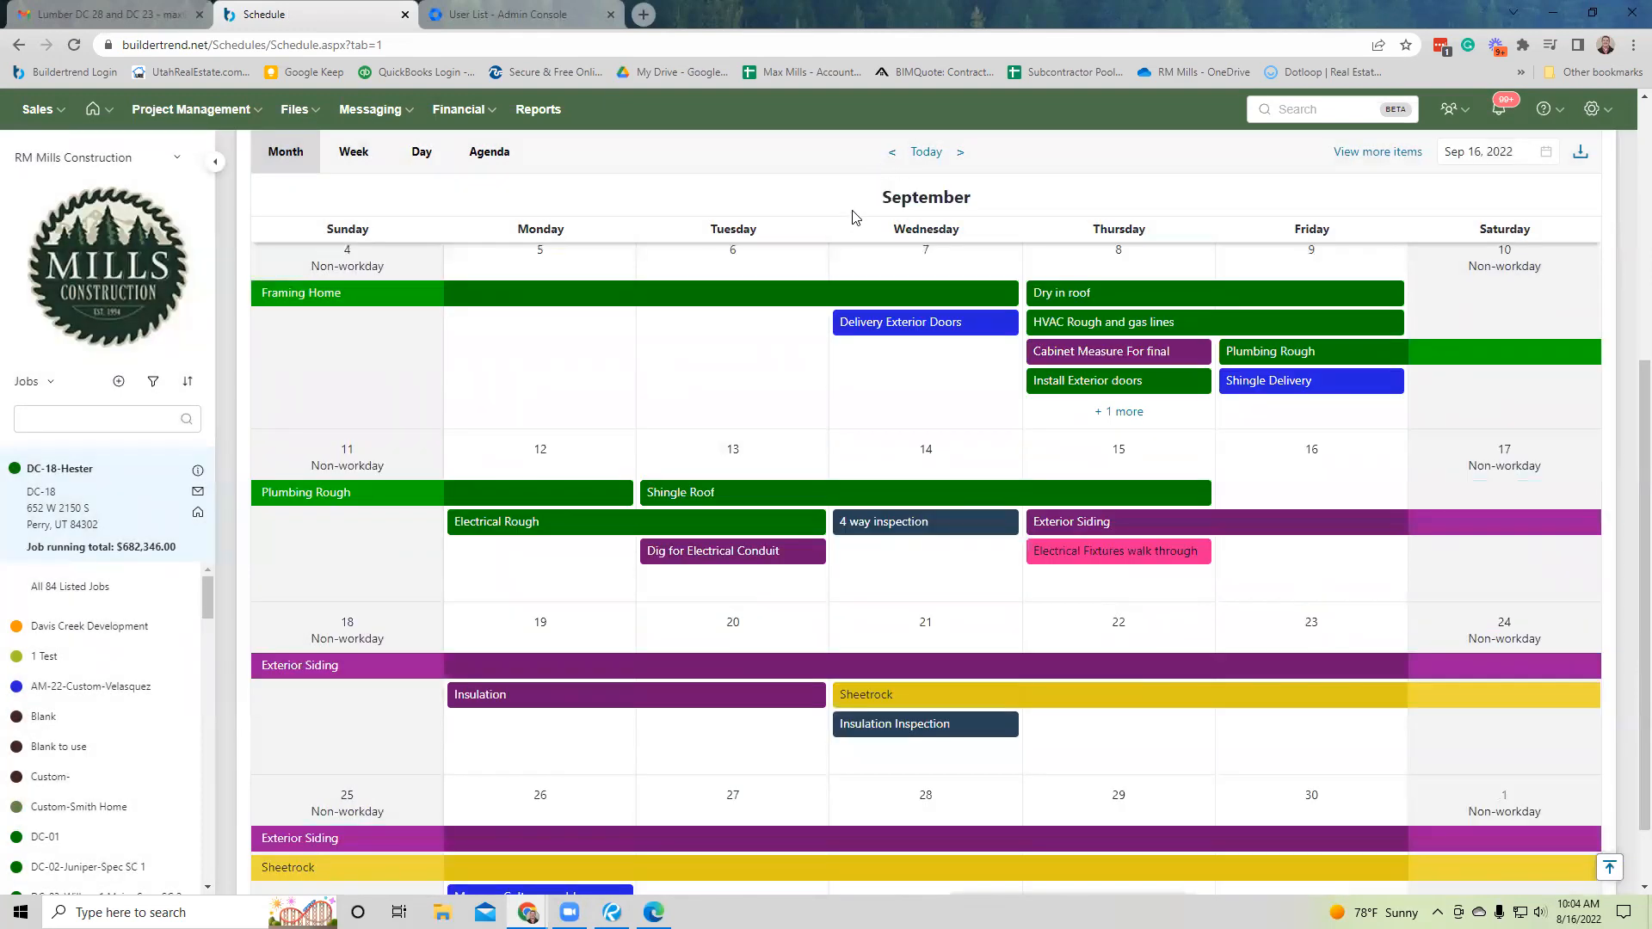
scroll(848, 410, up, 2)
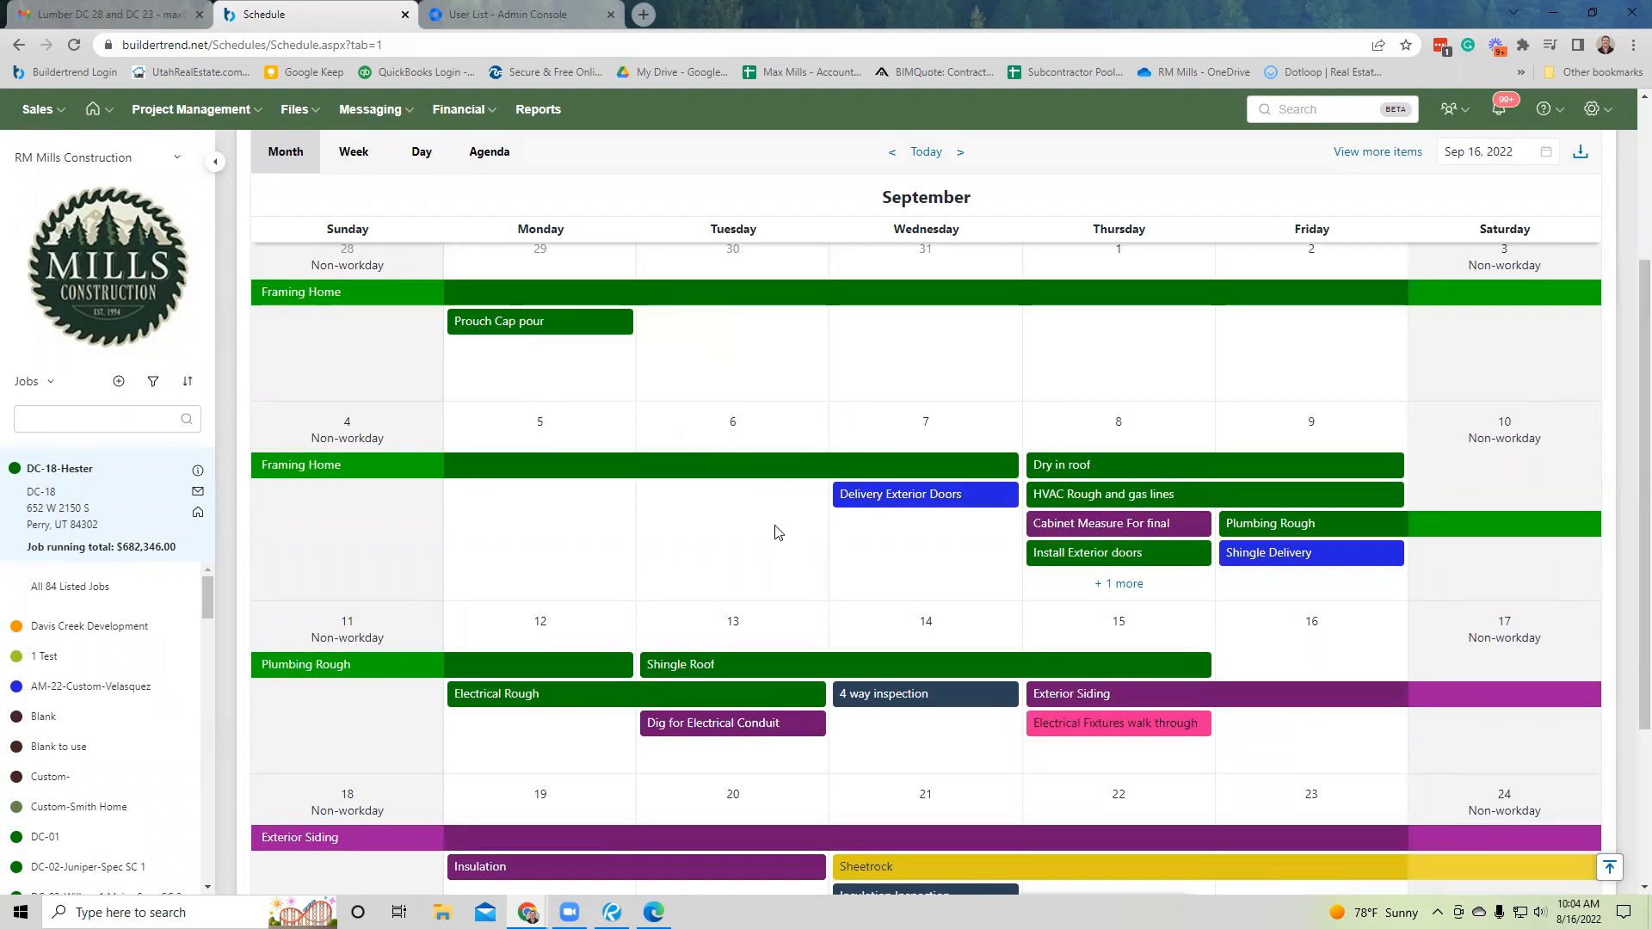
scroll(774, 532, down, 3)
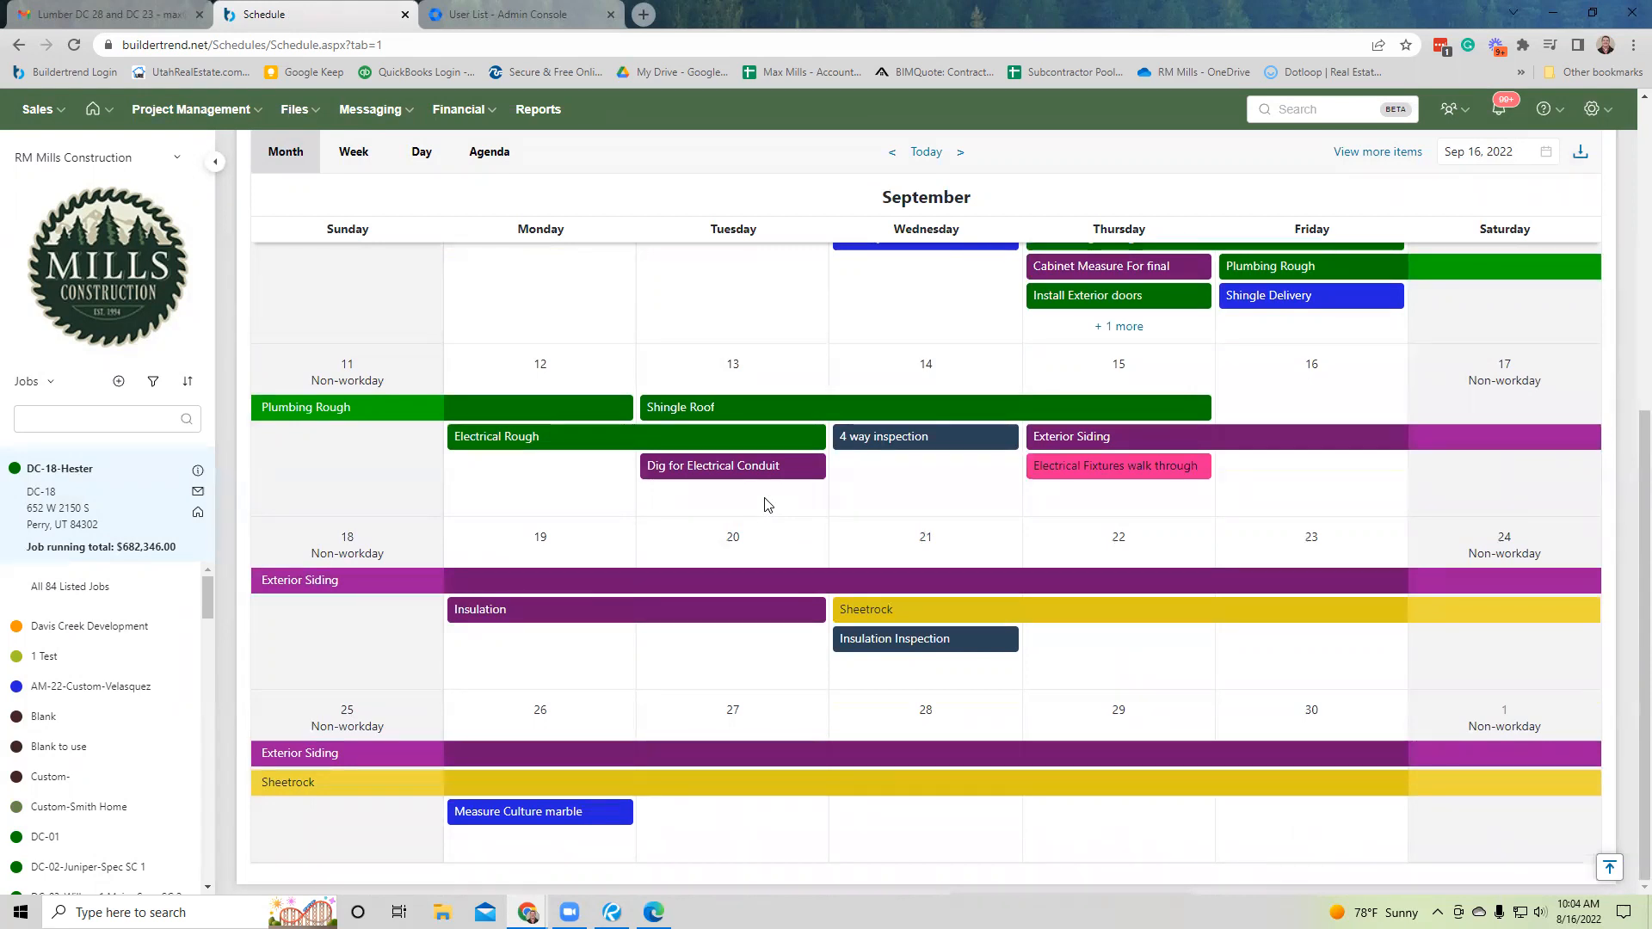
scroll(768, 505, up, 4)
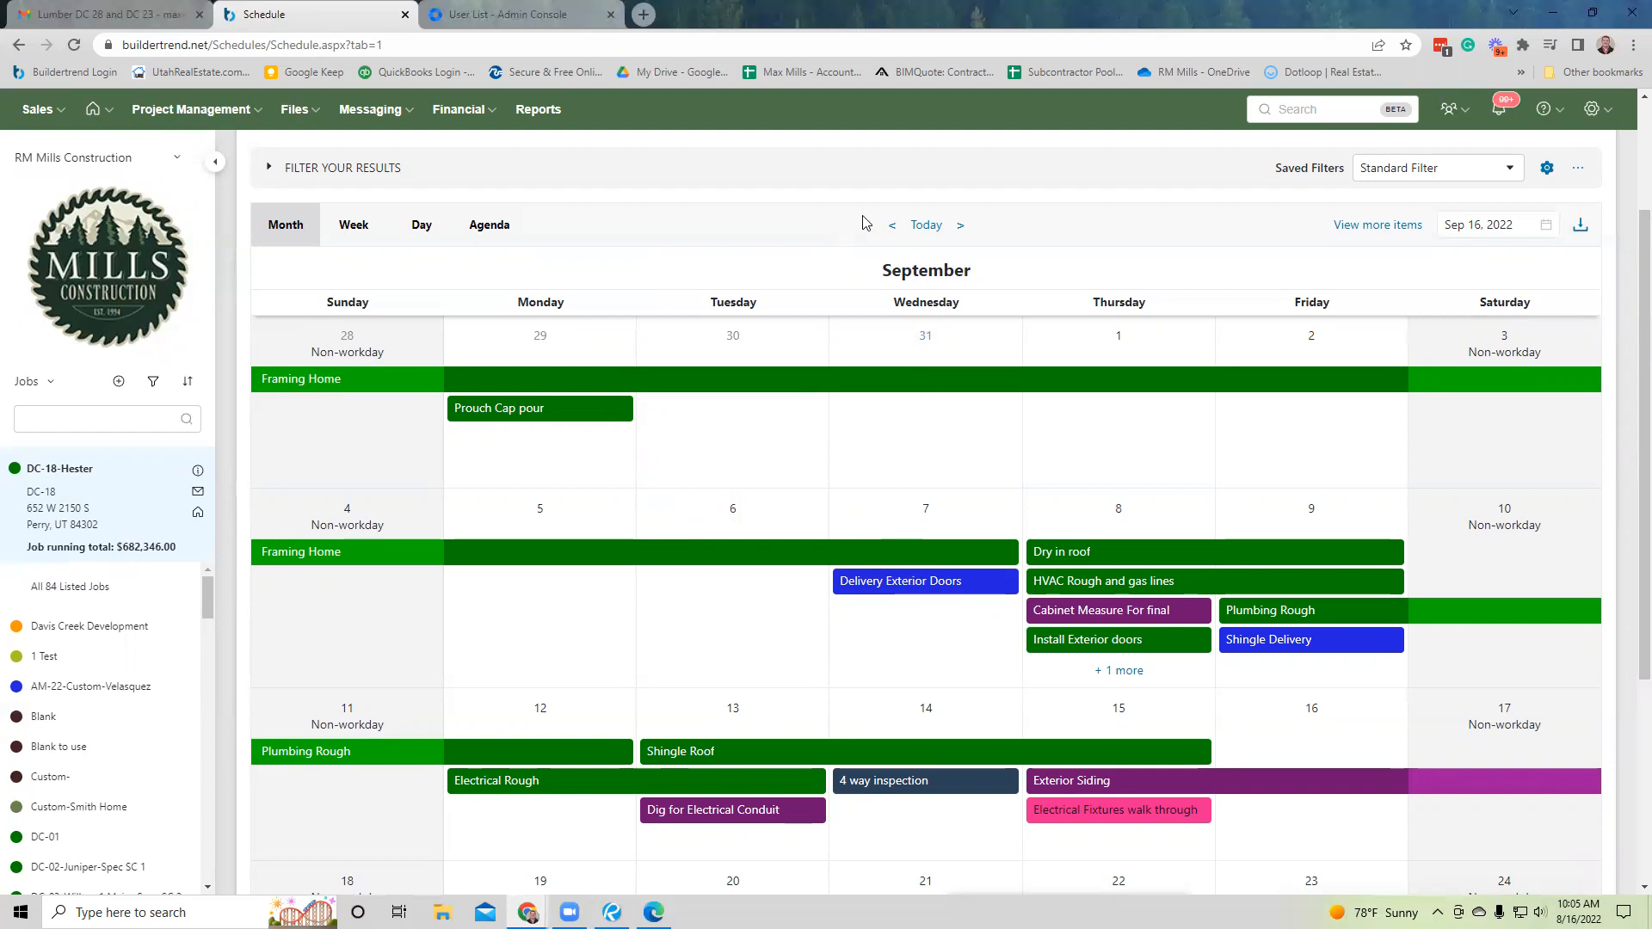
click(893, 226)
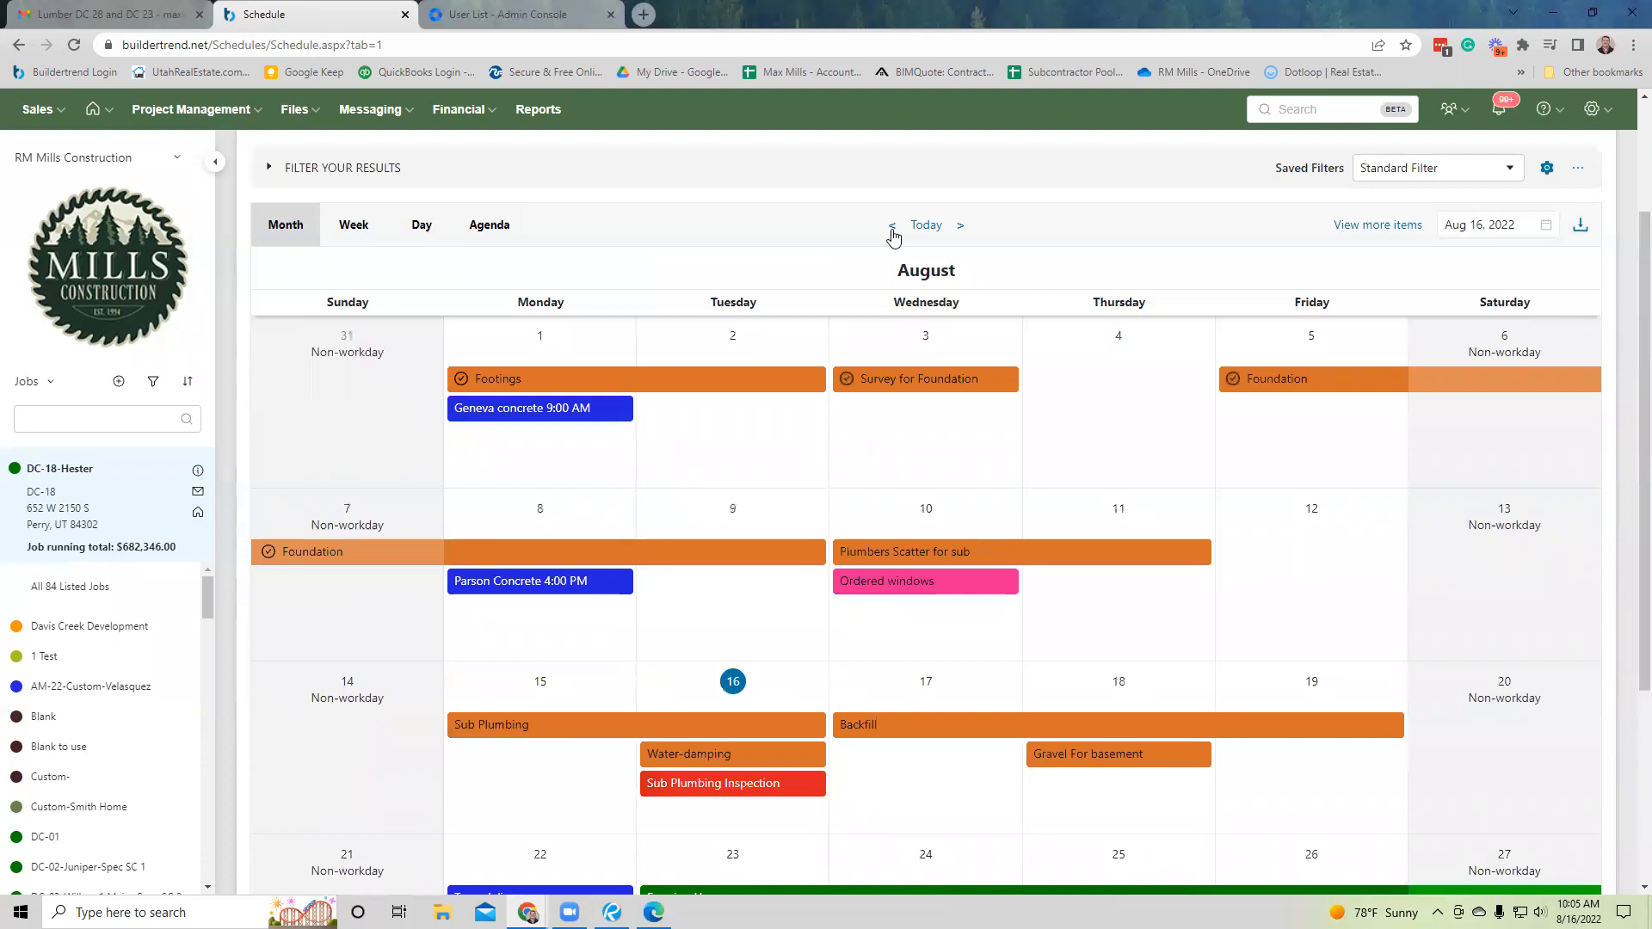
mouse_move(901, 589)
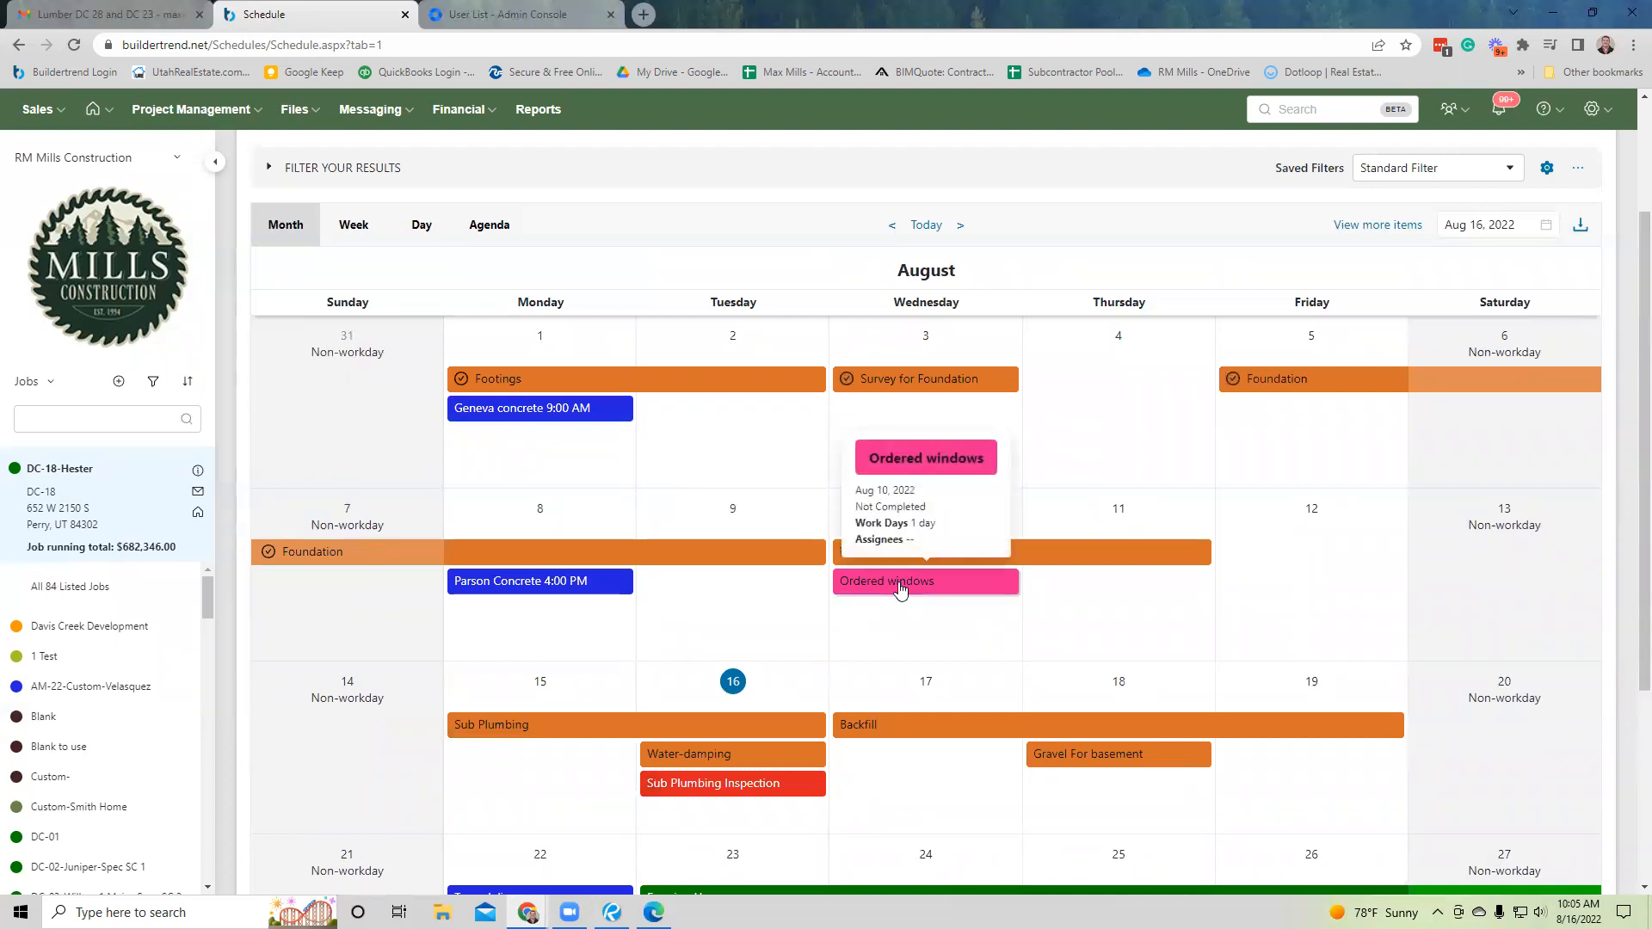
scroll(908, 646, down, 4)
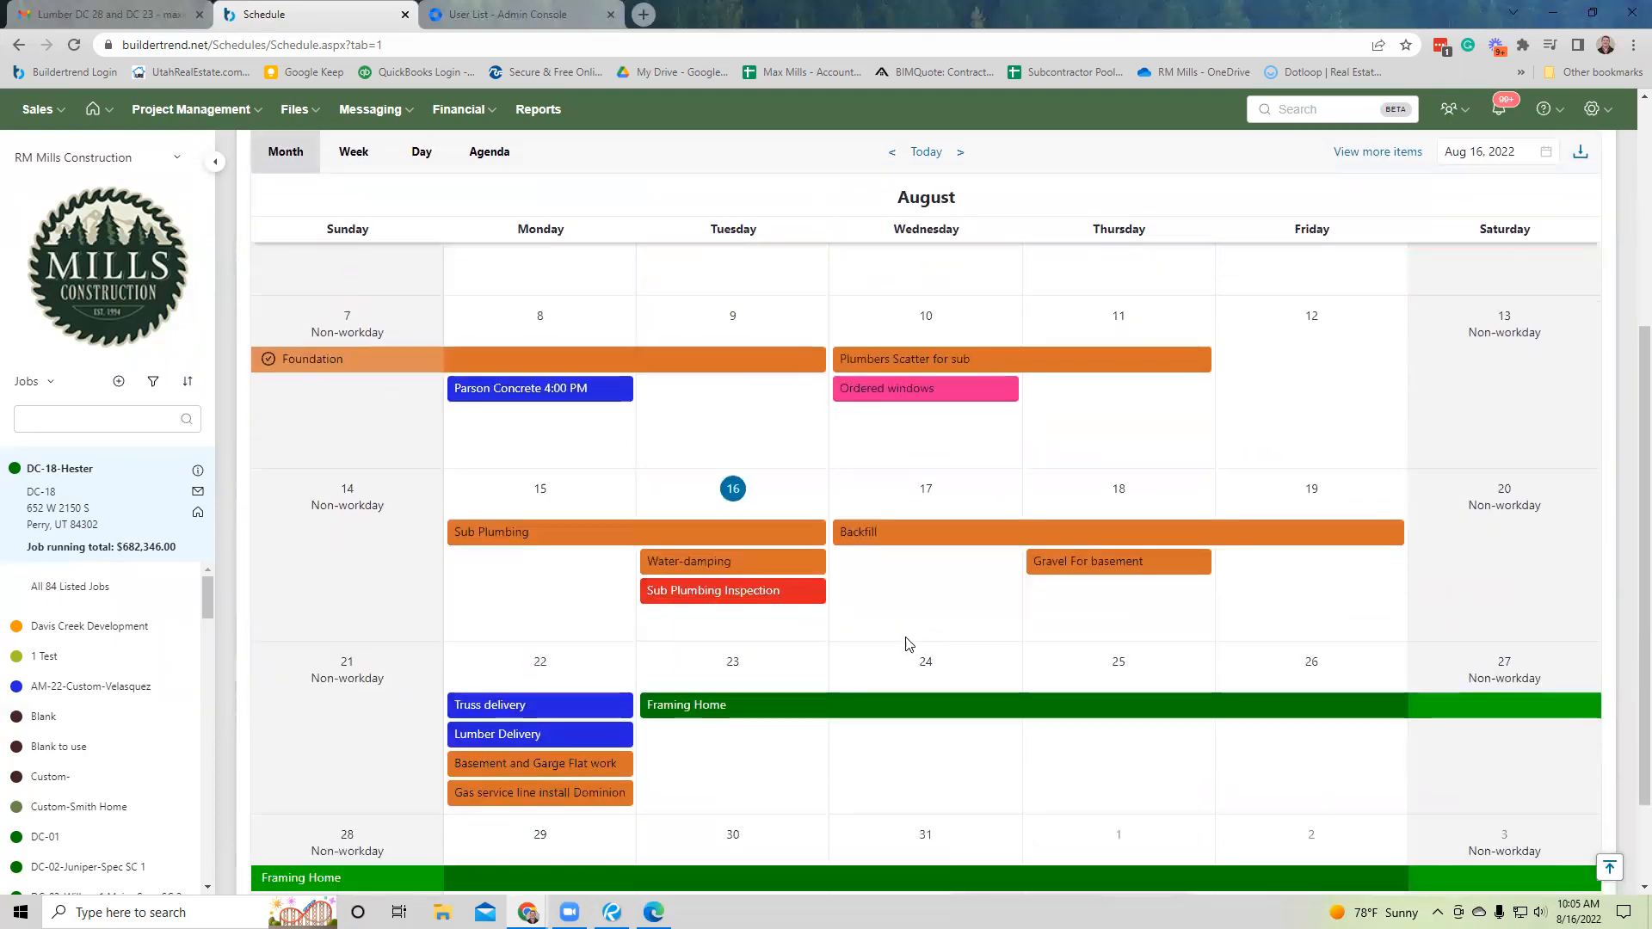
scroll(727, 672, up, 6)
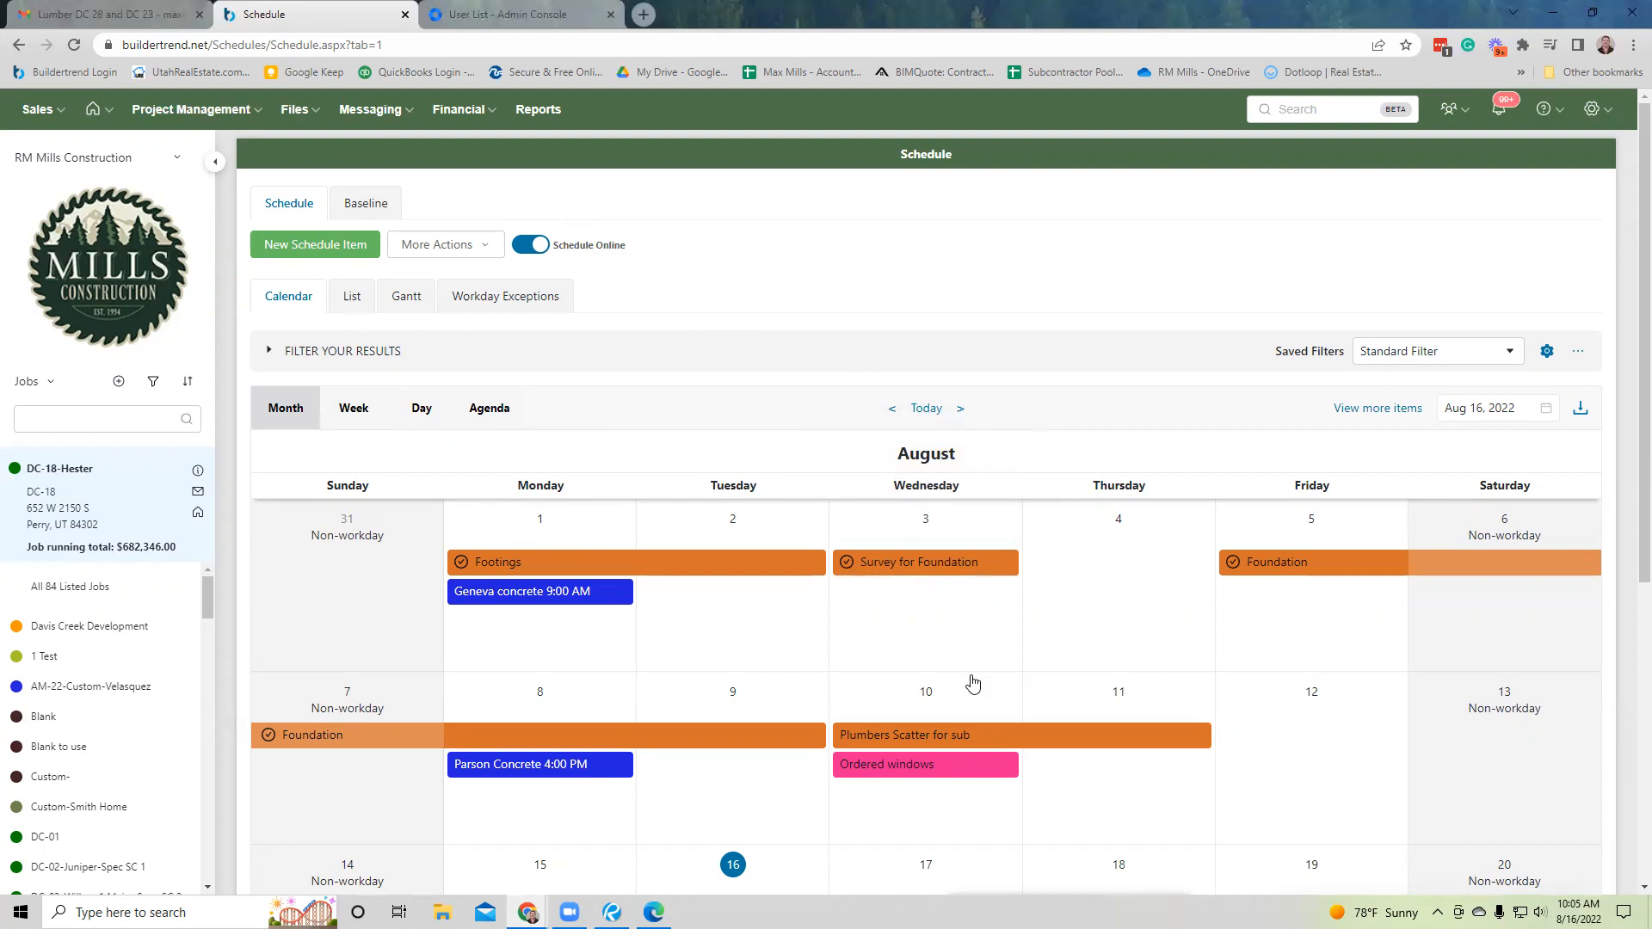
scroll(972, 706, down, 1)
scroll(972, 709, down, 2)
scroll(909, 659, down, 2)
scroll(938, 551, up, 2)
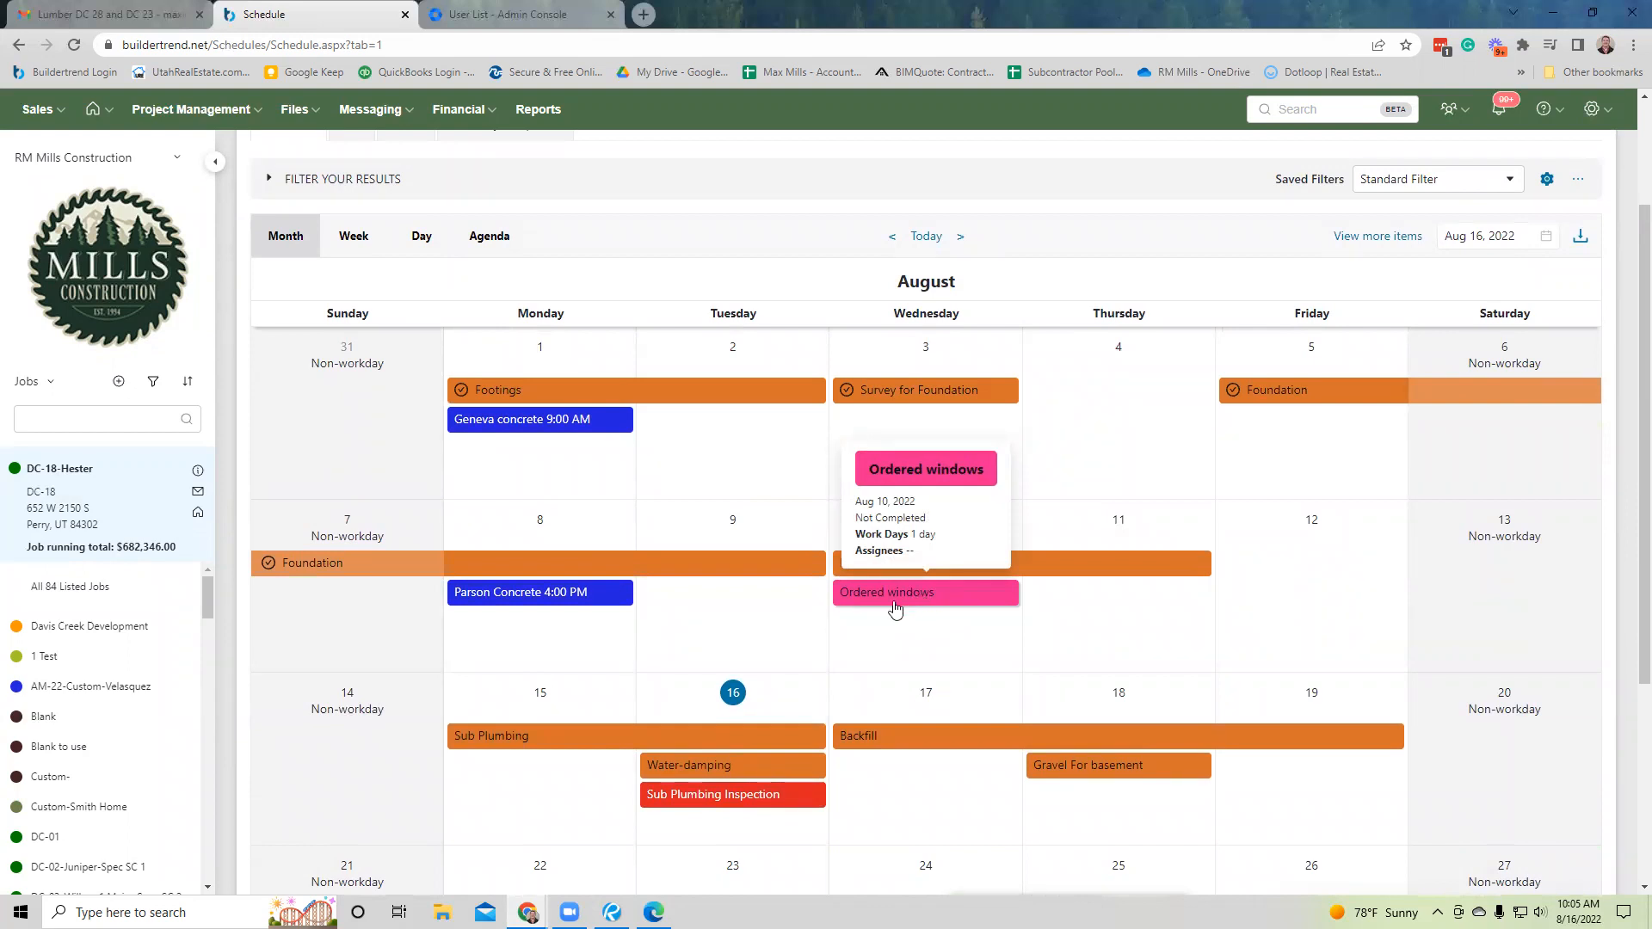
scroll(899, 704, down, 2)
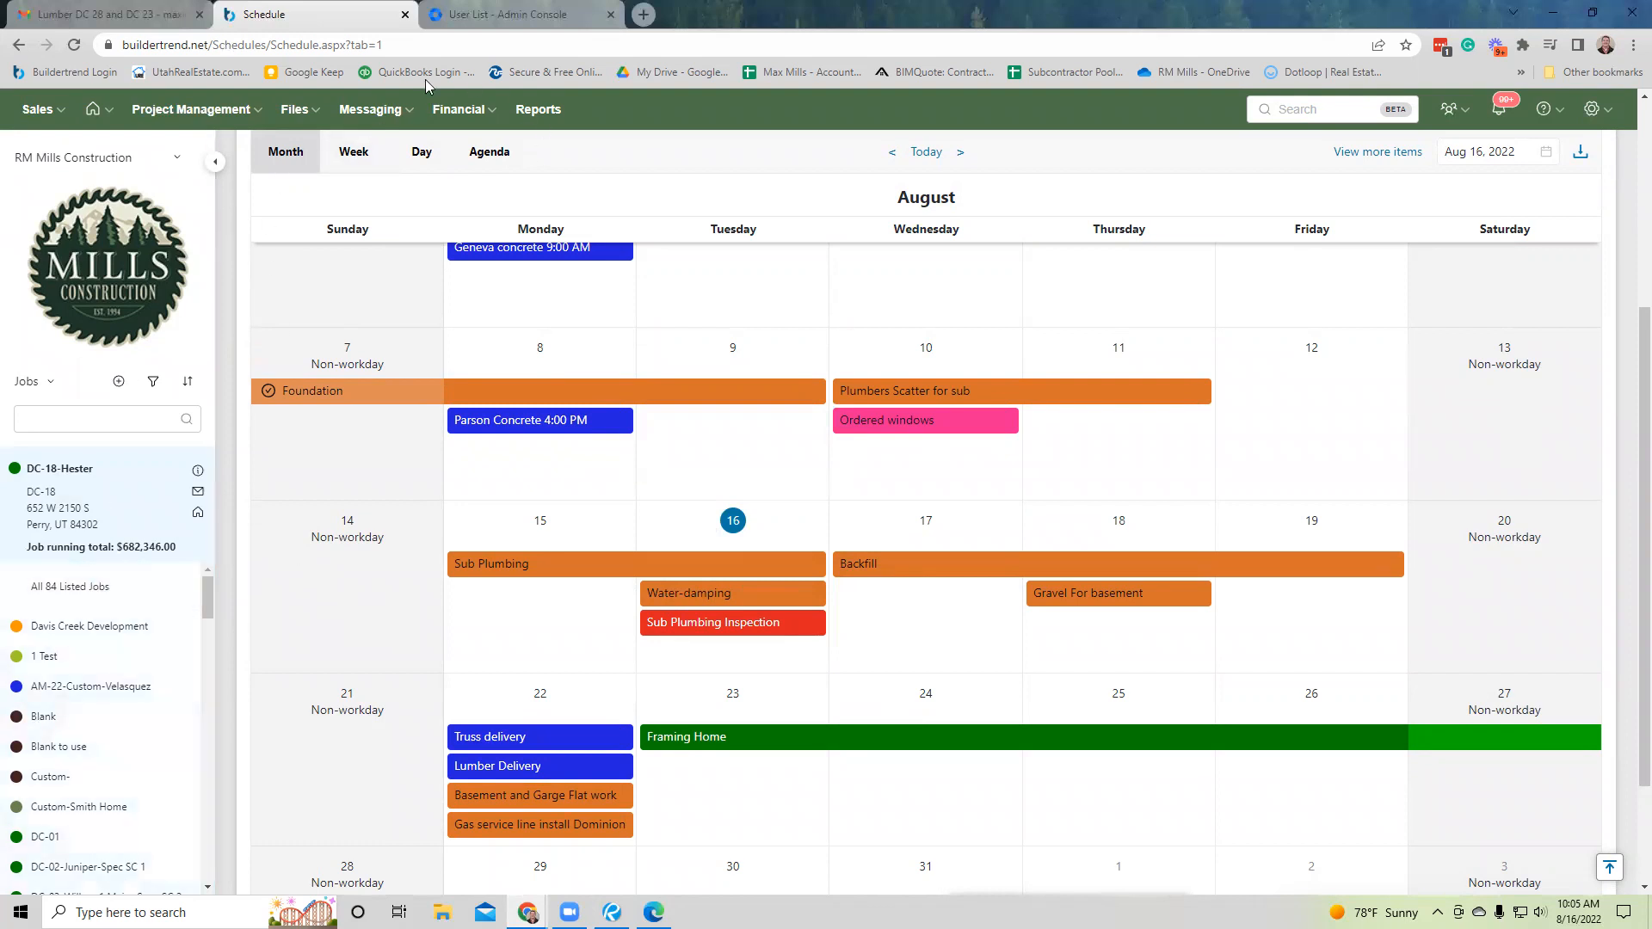
Open the To-Do's list and show the incomplete to-dos for all listed jobs.
click(251, 111)
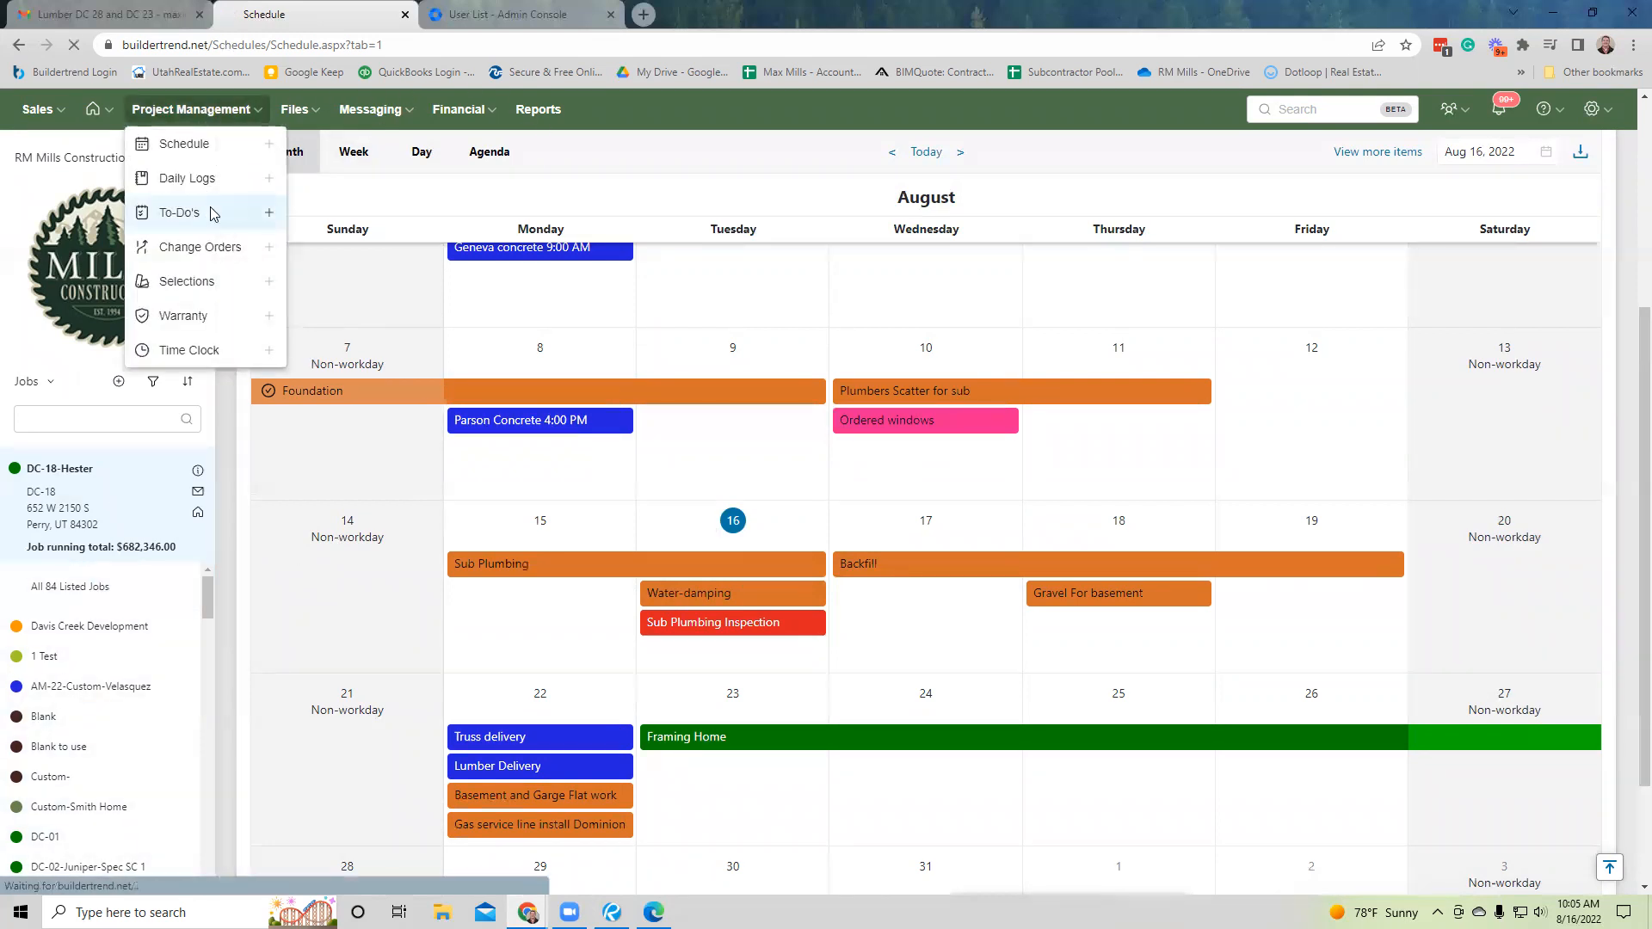
click(199, 211)
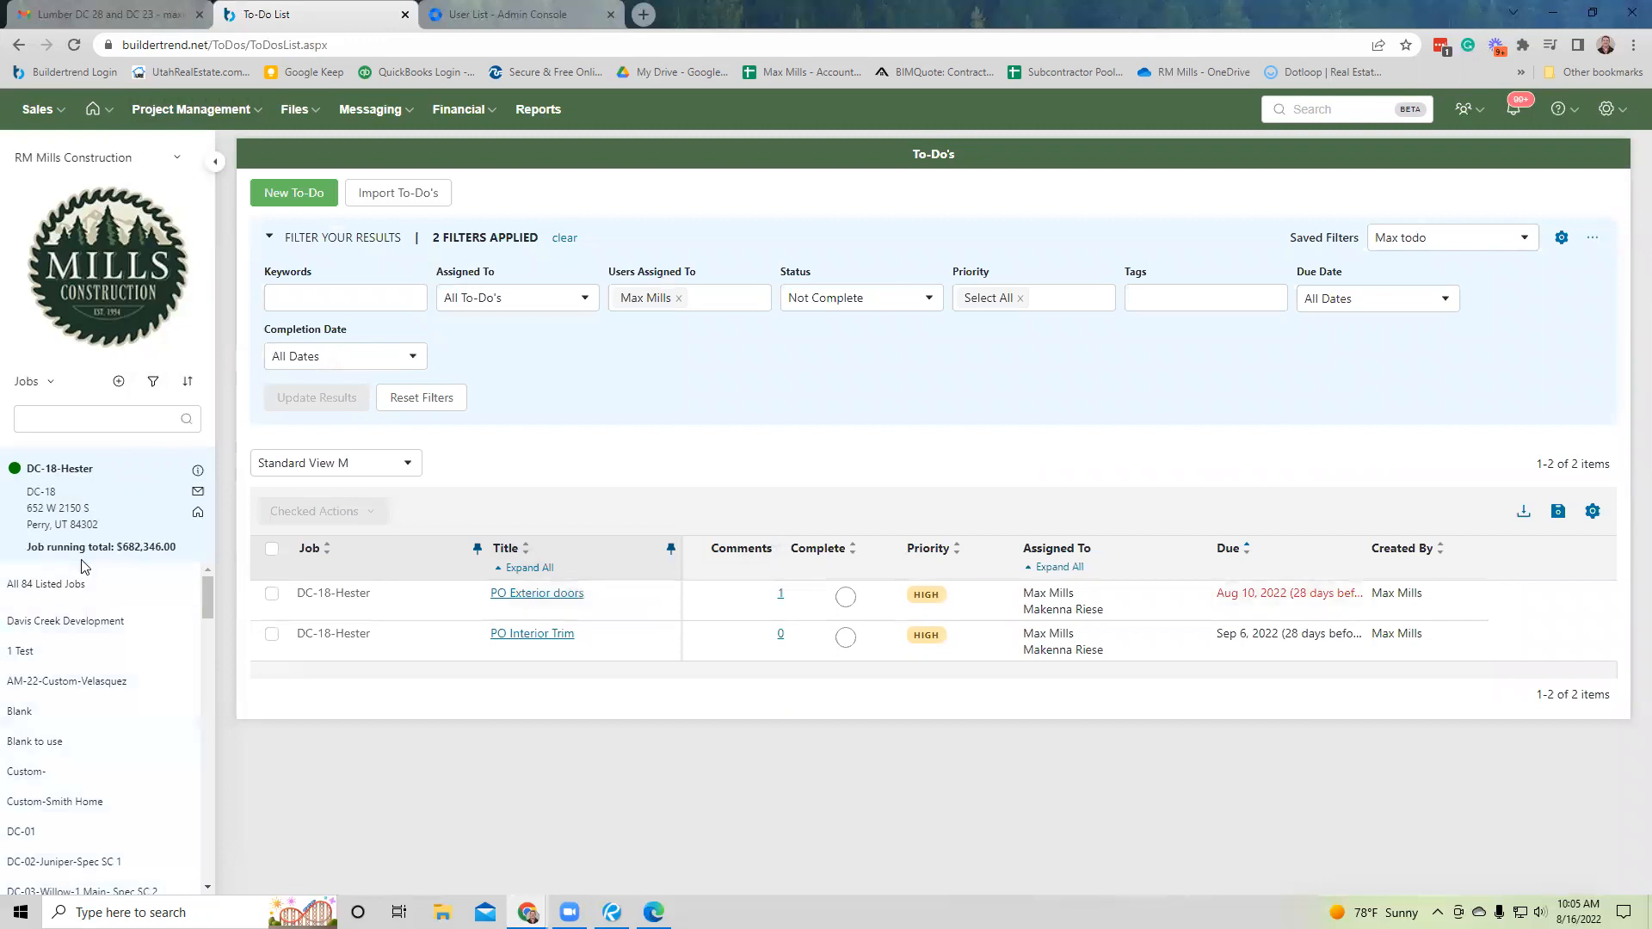
click(136, 582)
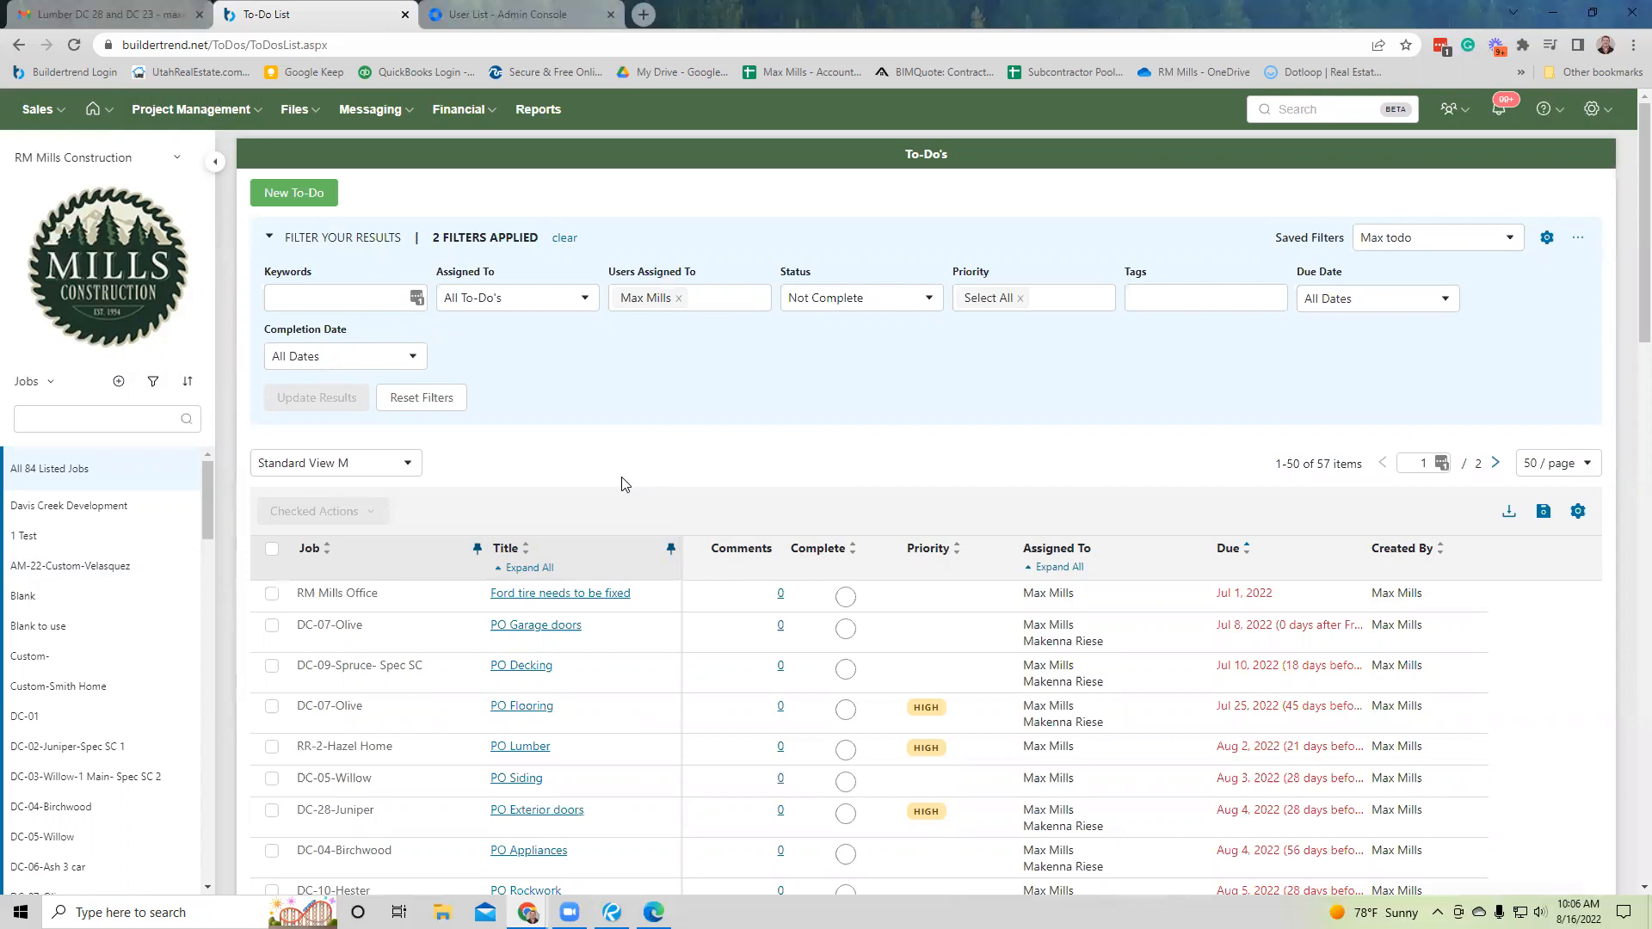
scroll(619, 479, down, 2)
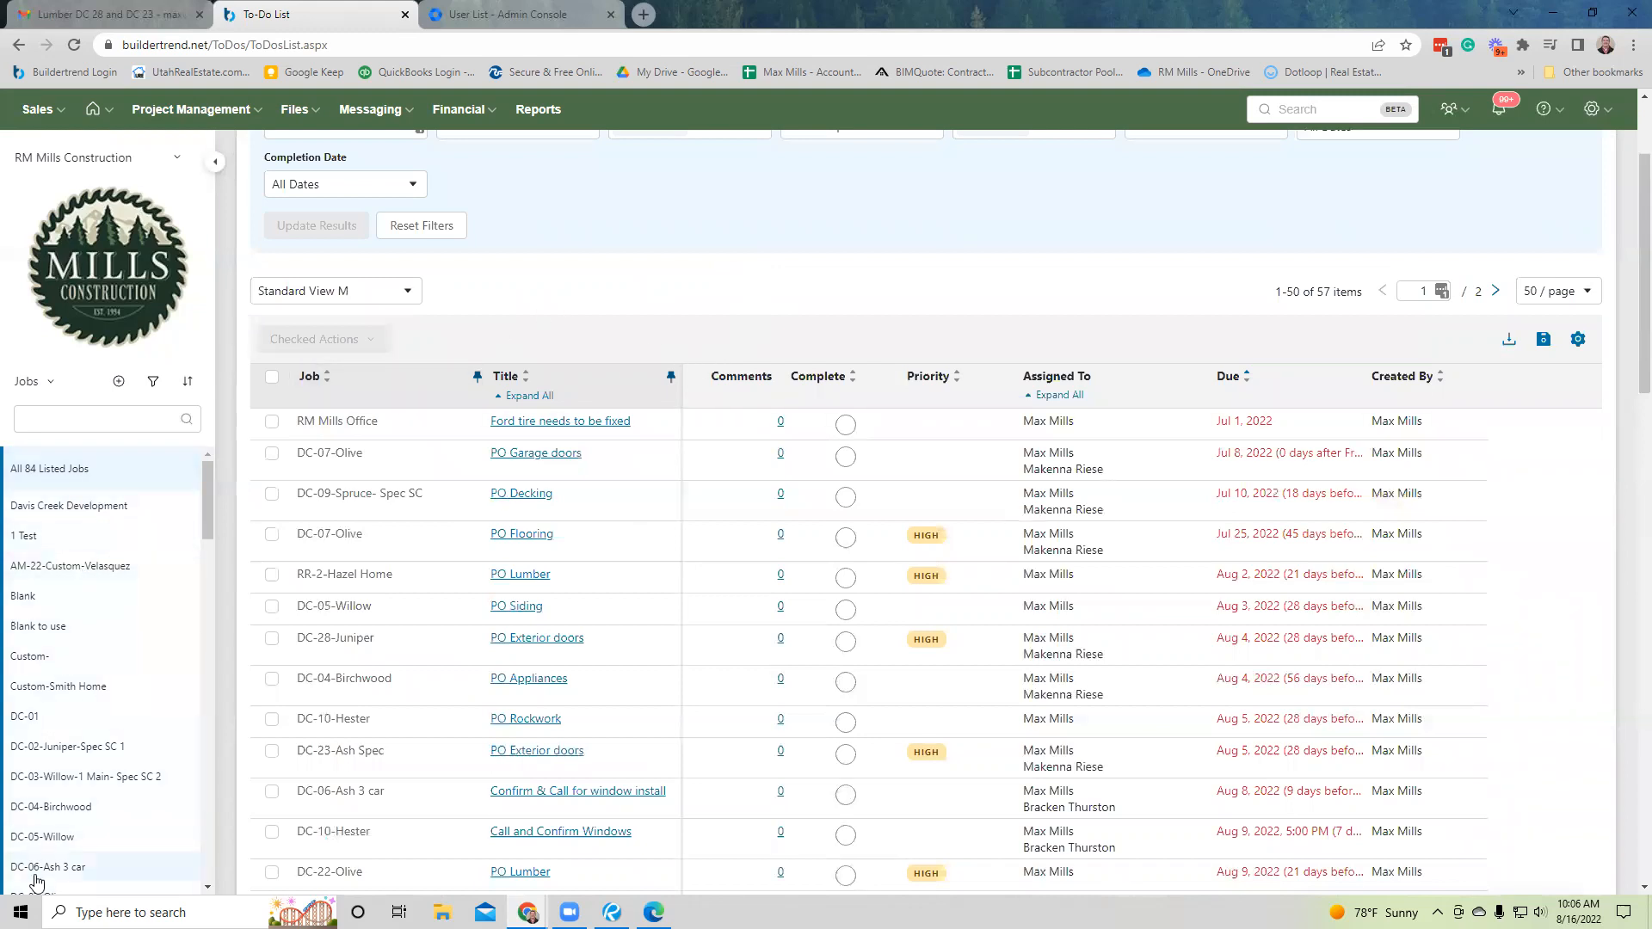
Switch to the MV-01-Juniper job and open its Selections list to view the categories.
scroll(57, 796, down, 10)
scroll(56, 792, down, 5)
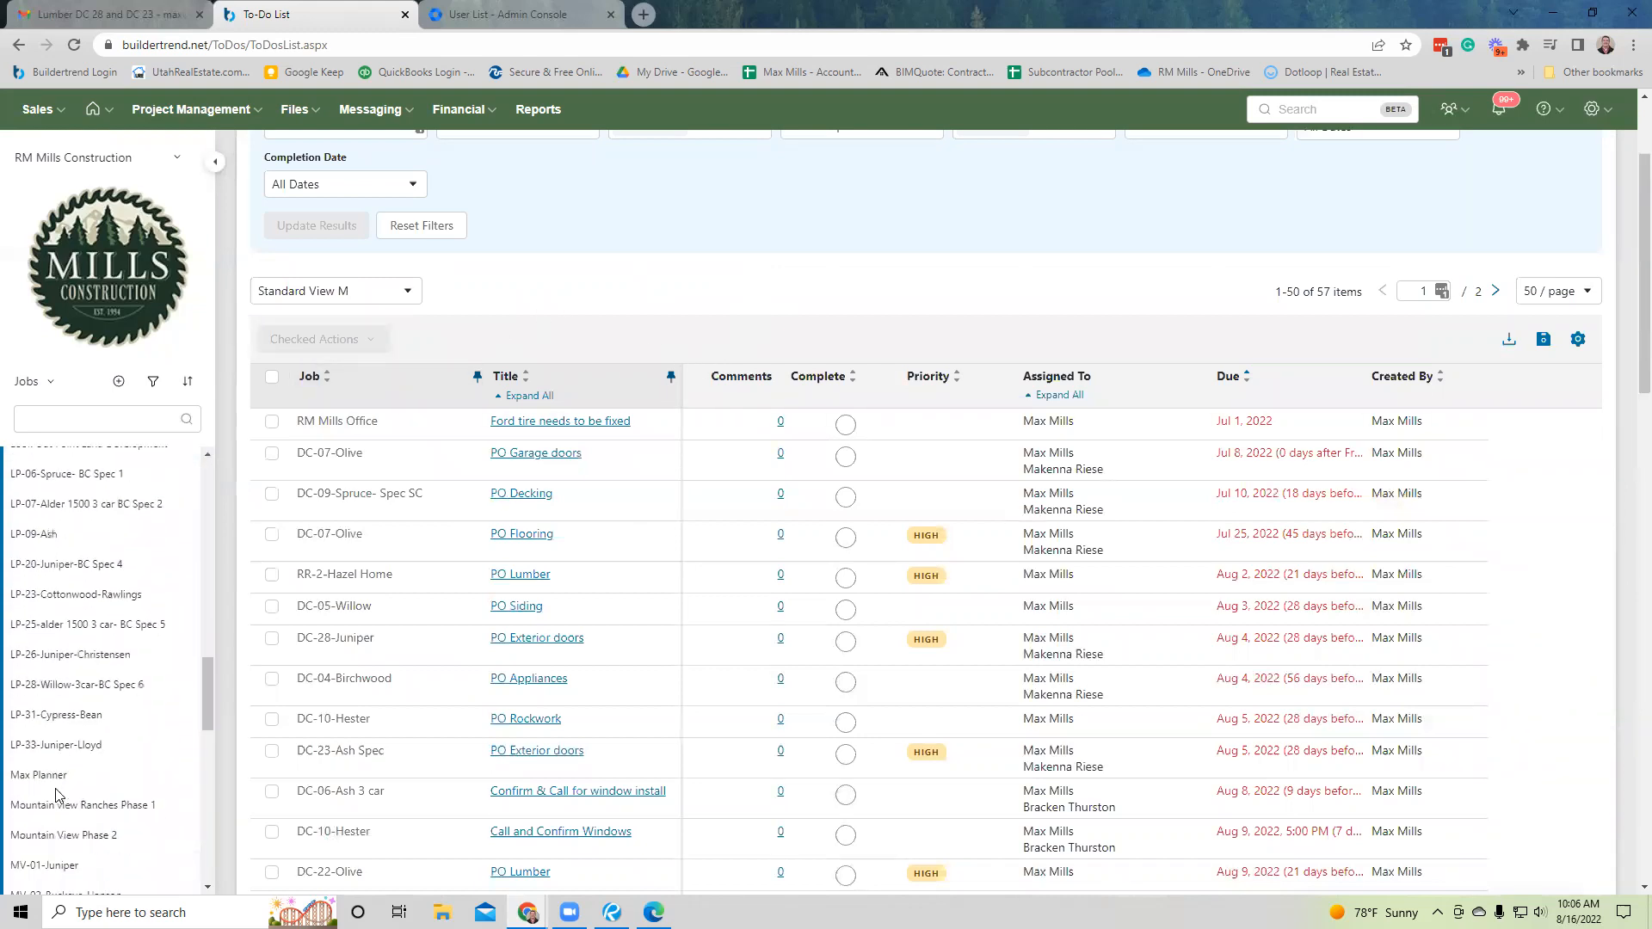
click(90, 696)
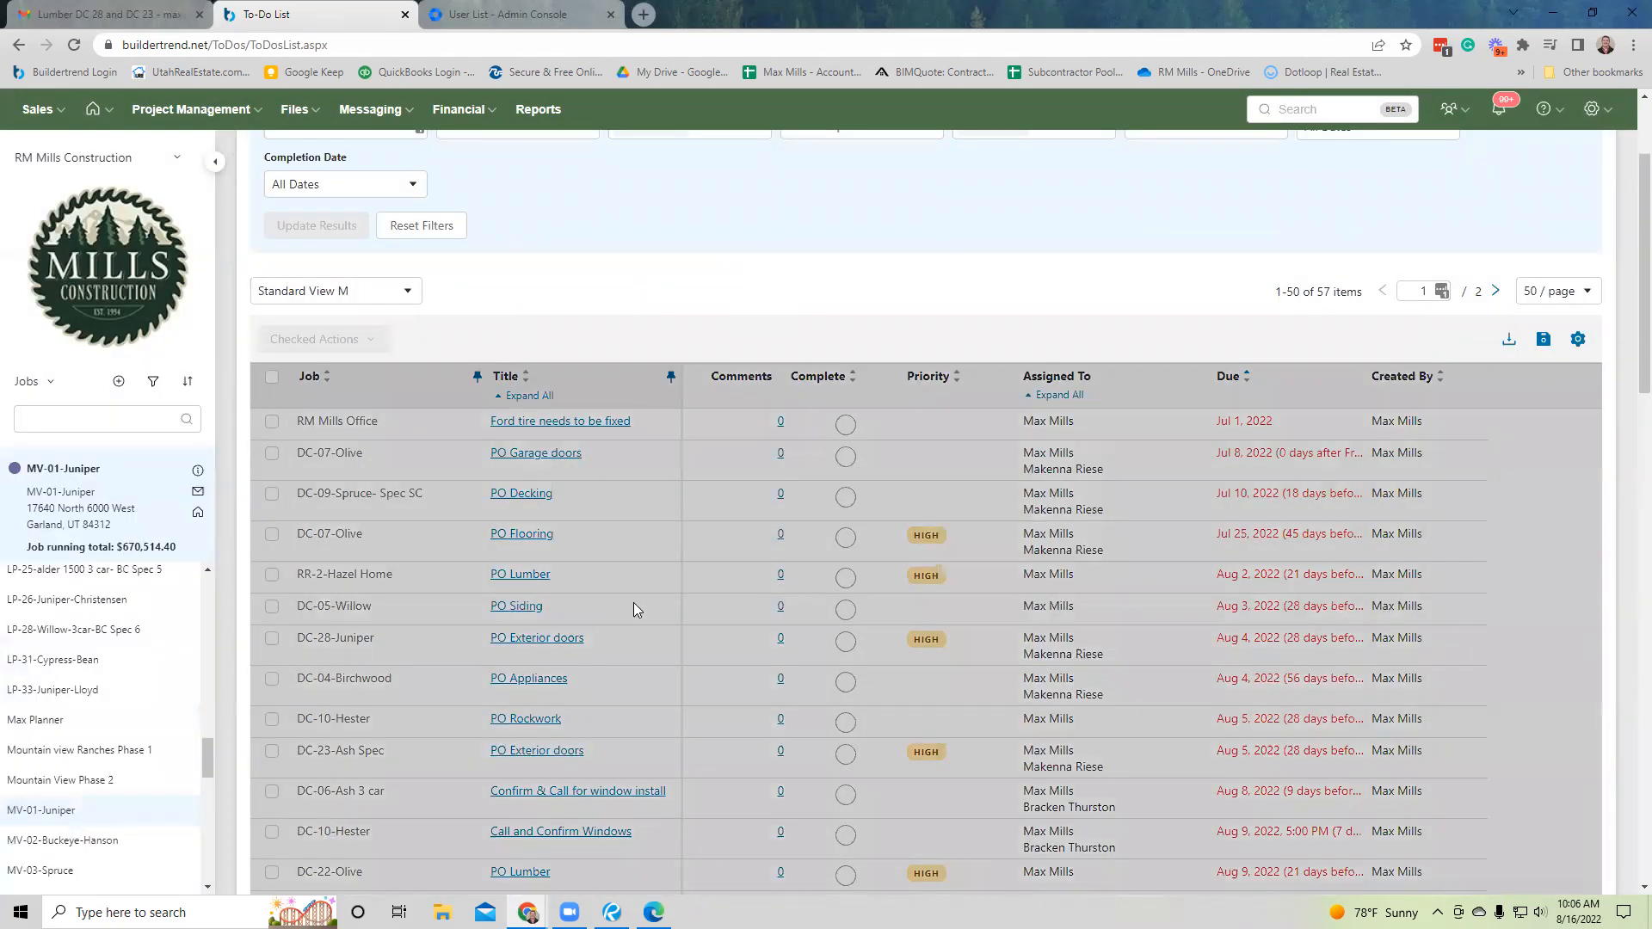
mouse_move(173, 113)
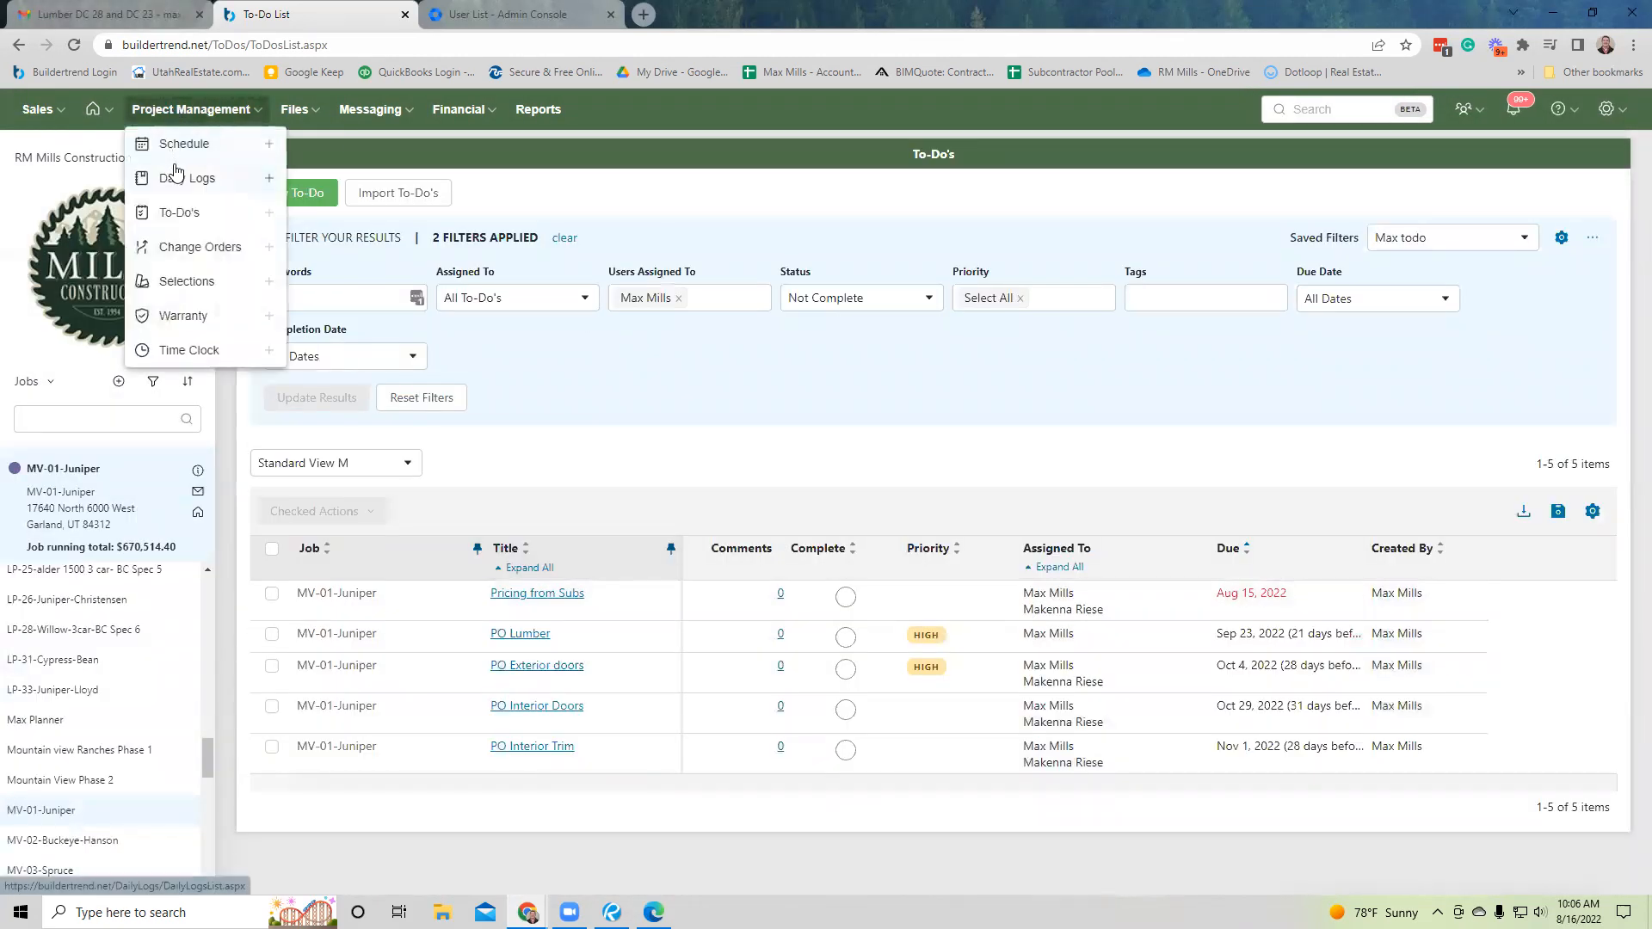
click(185, 283)
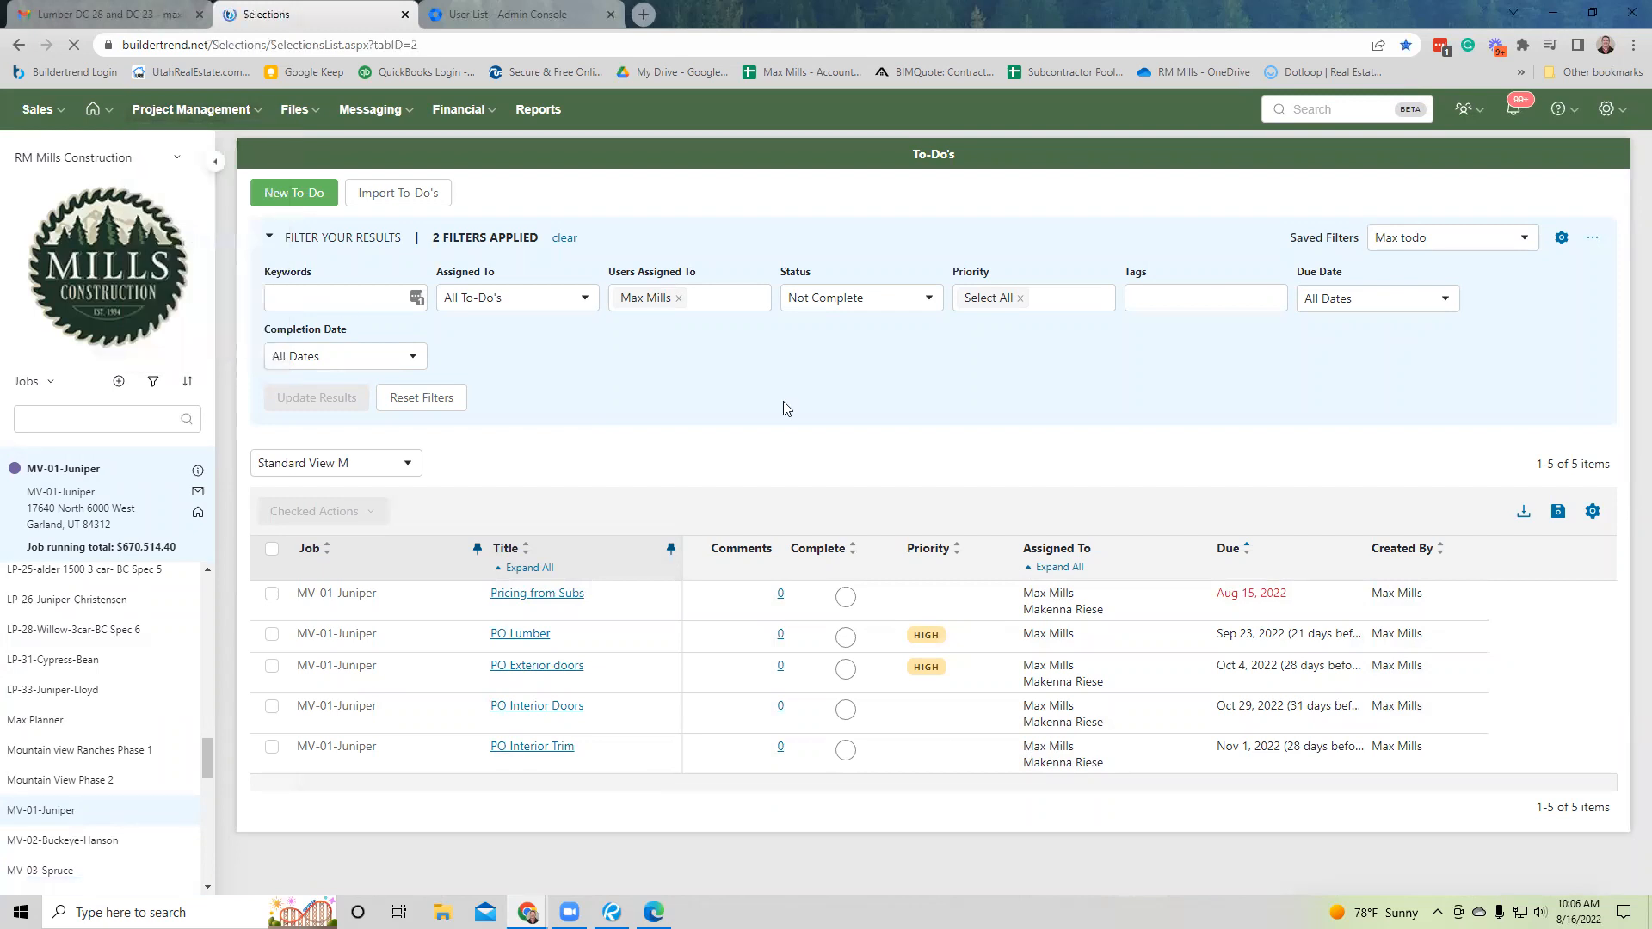
scroll(627, 549, down, 3)
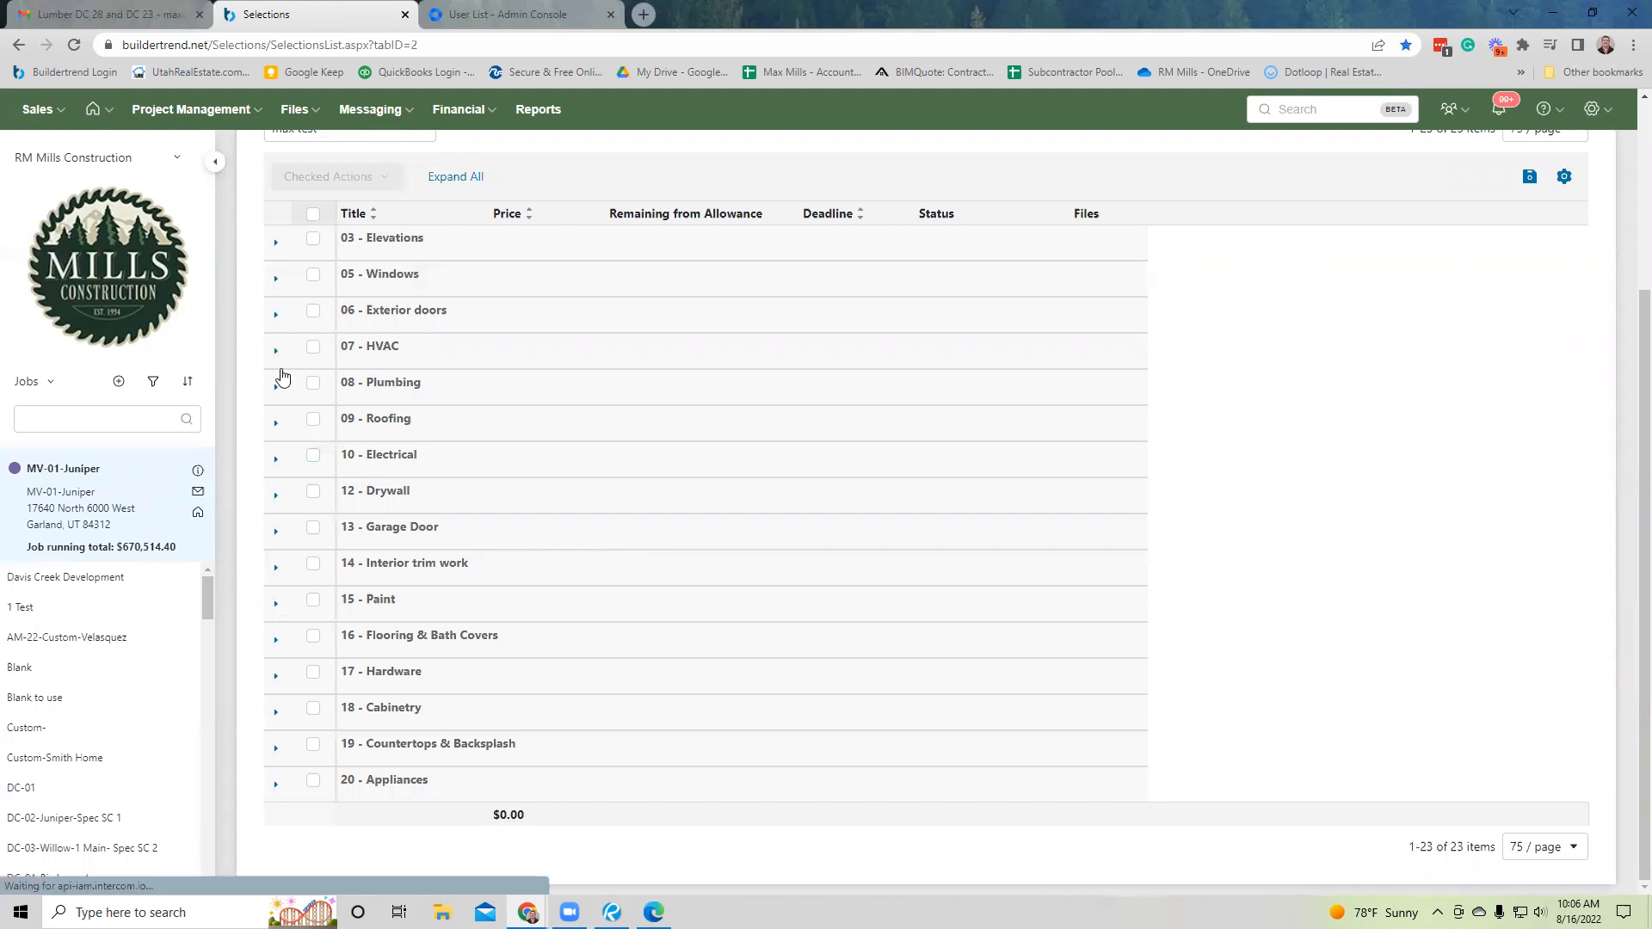
Expand the 13 - Garage Door category and its Garage Door selection to review the selected choices.
click(274, 532)
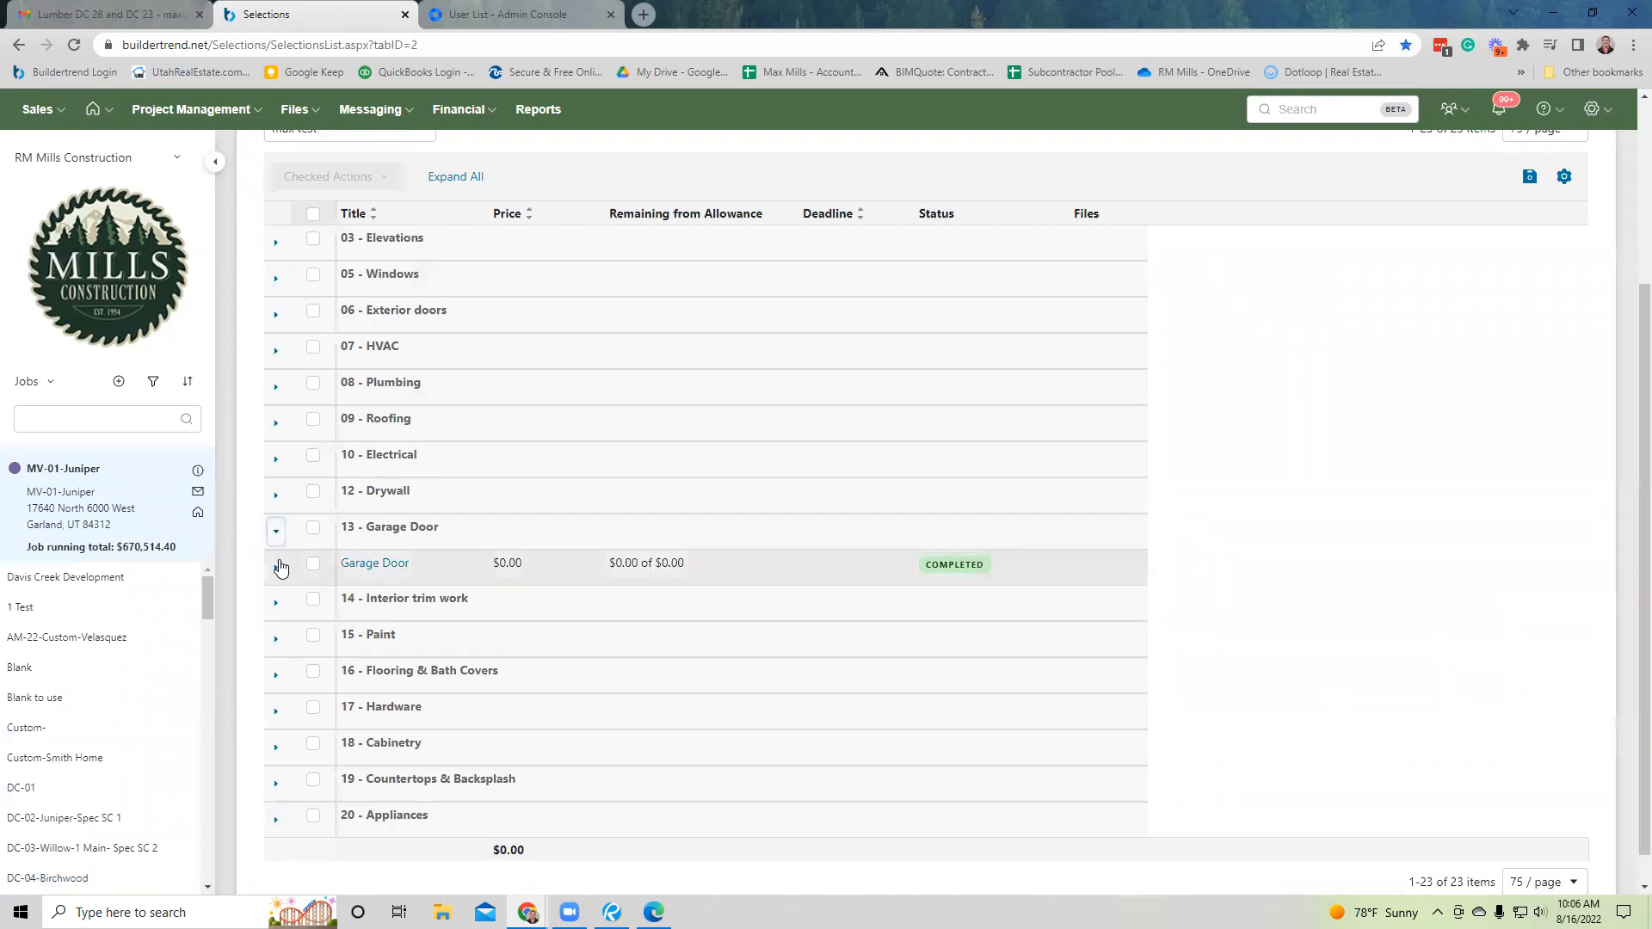
click(276, 562)
scroll(289, 560, down, 1)
scroll(290, 561, down, 1)
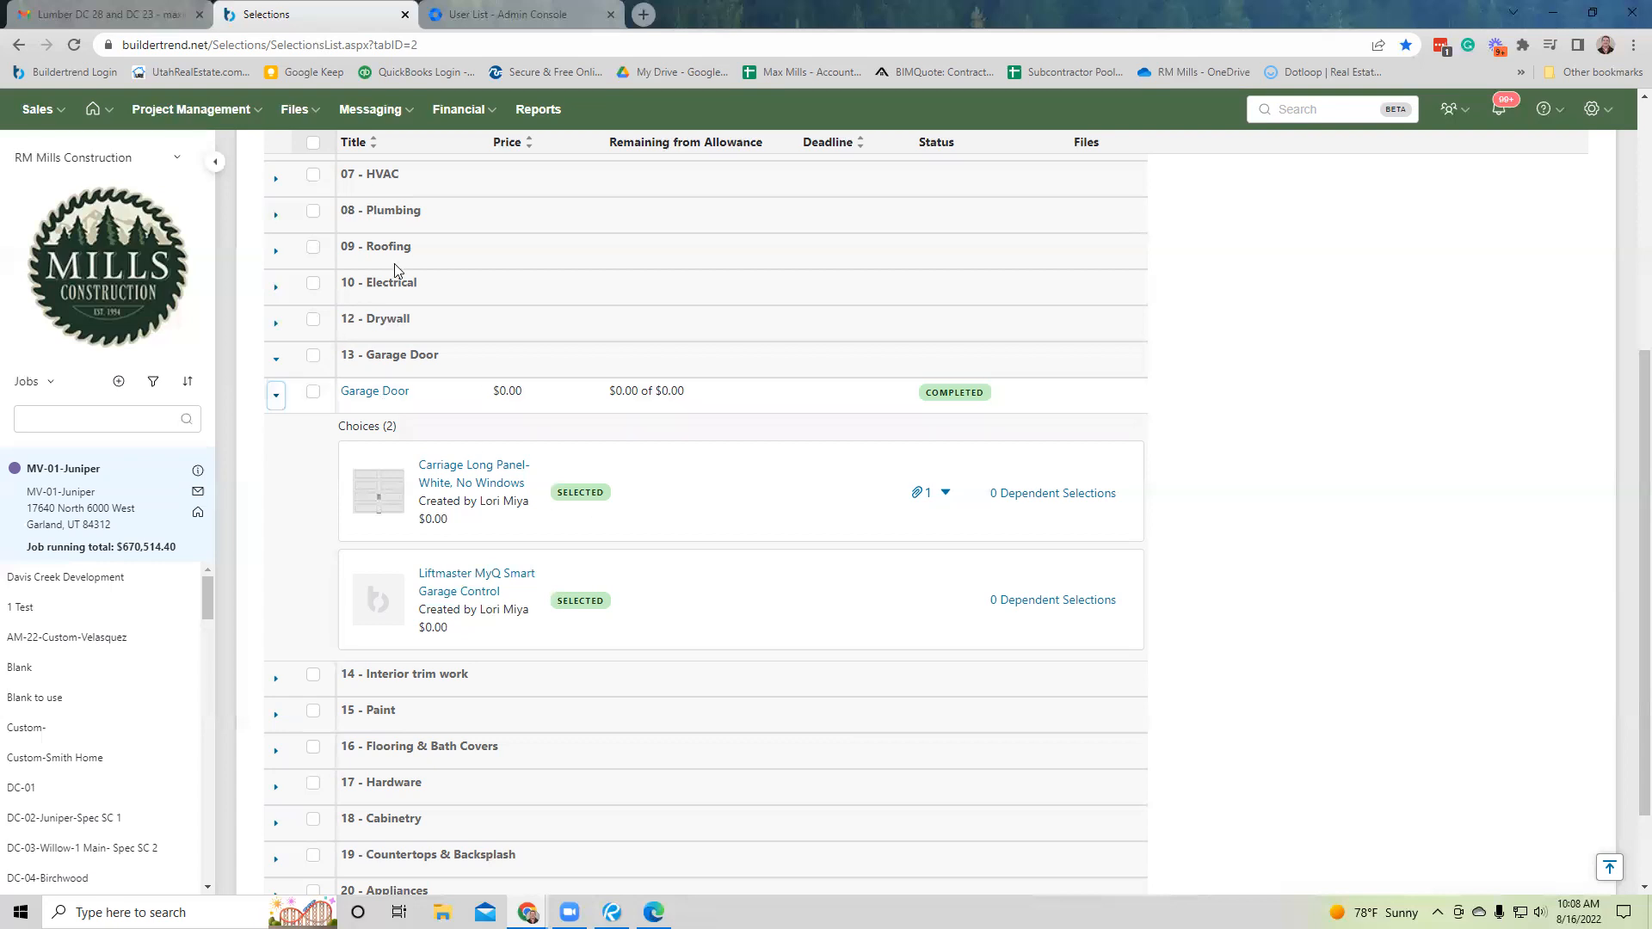
scroll(370, 309, up, 2)
scroll(387, 431, down, 3)
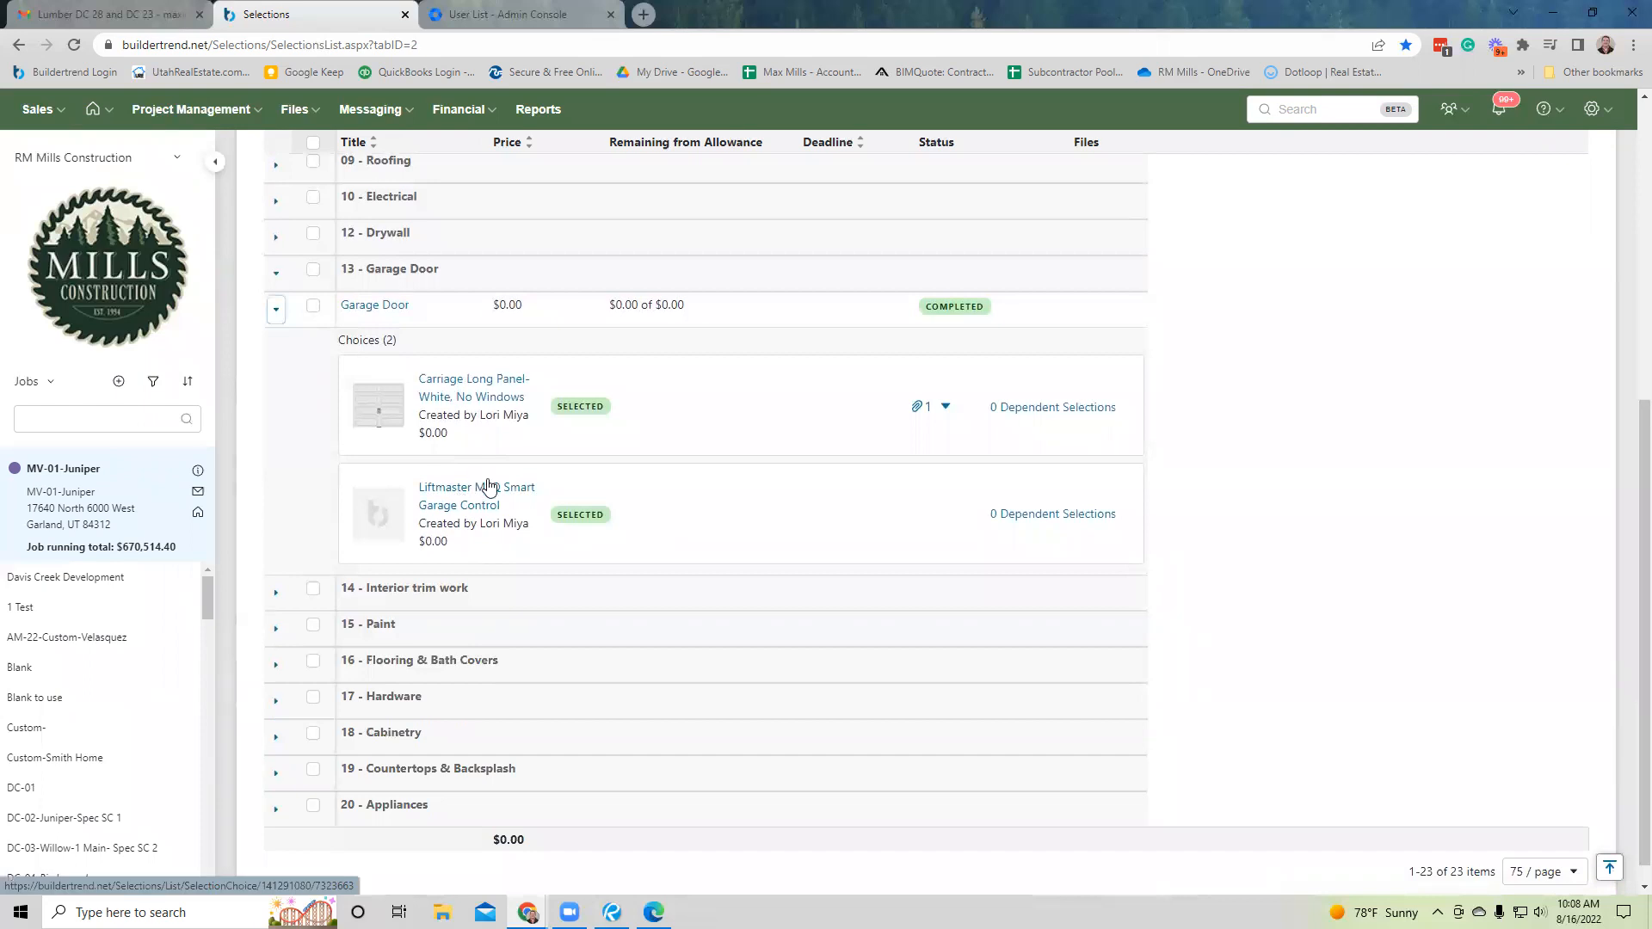
scroll(424, 276, up, 2)
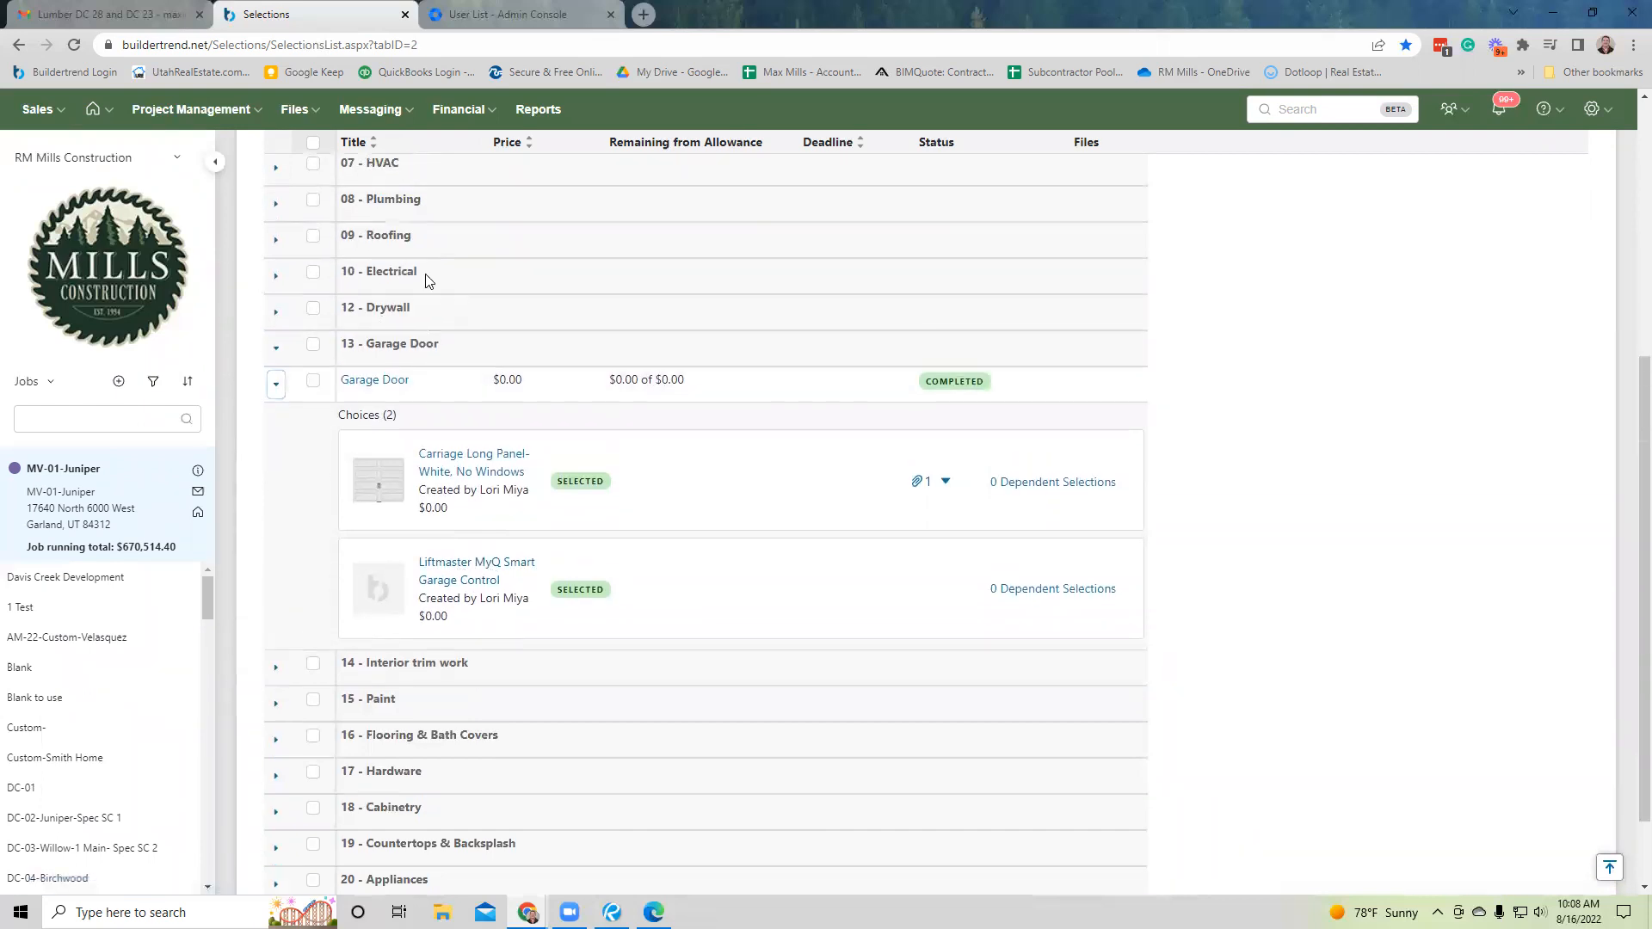
scroll(487, 647, down, 3)
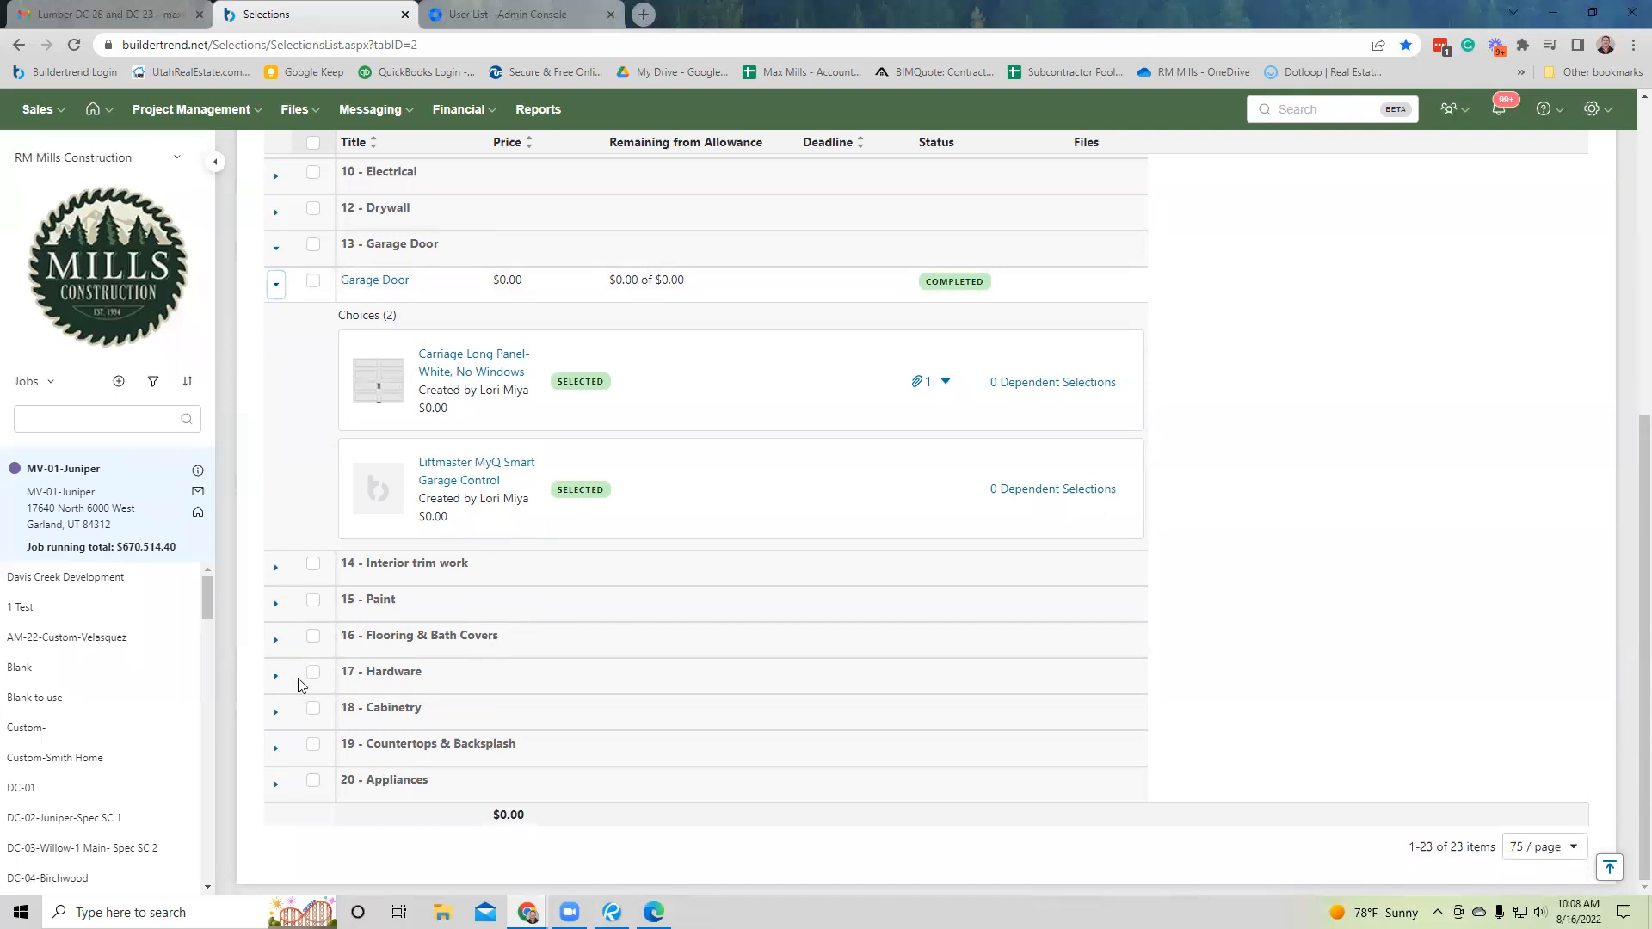
Expand the 17 - Hardware category, review the choices of its Hardware selection, and collapse both again.
click(277, 676)
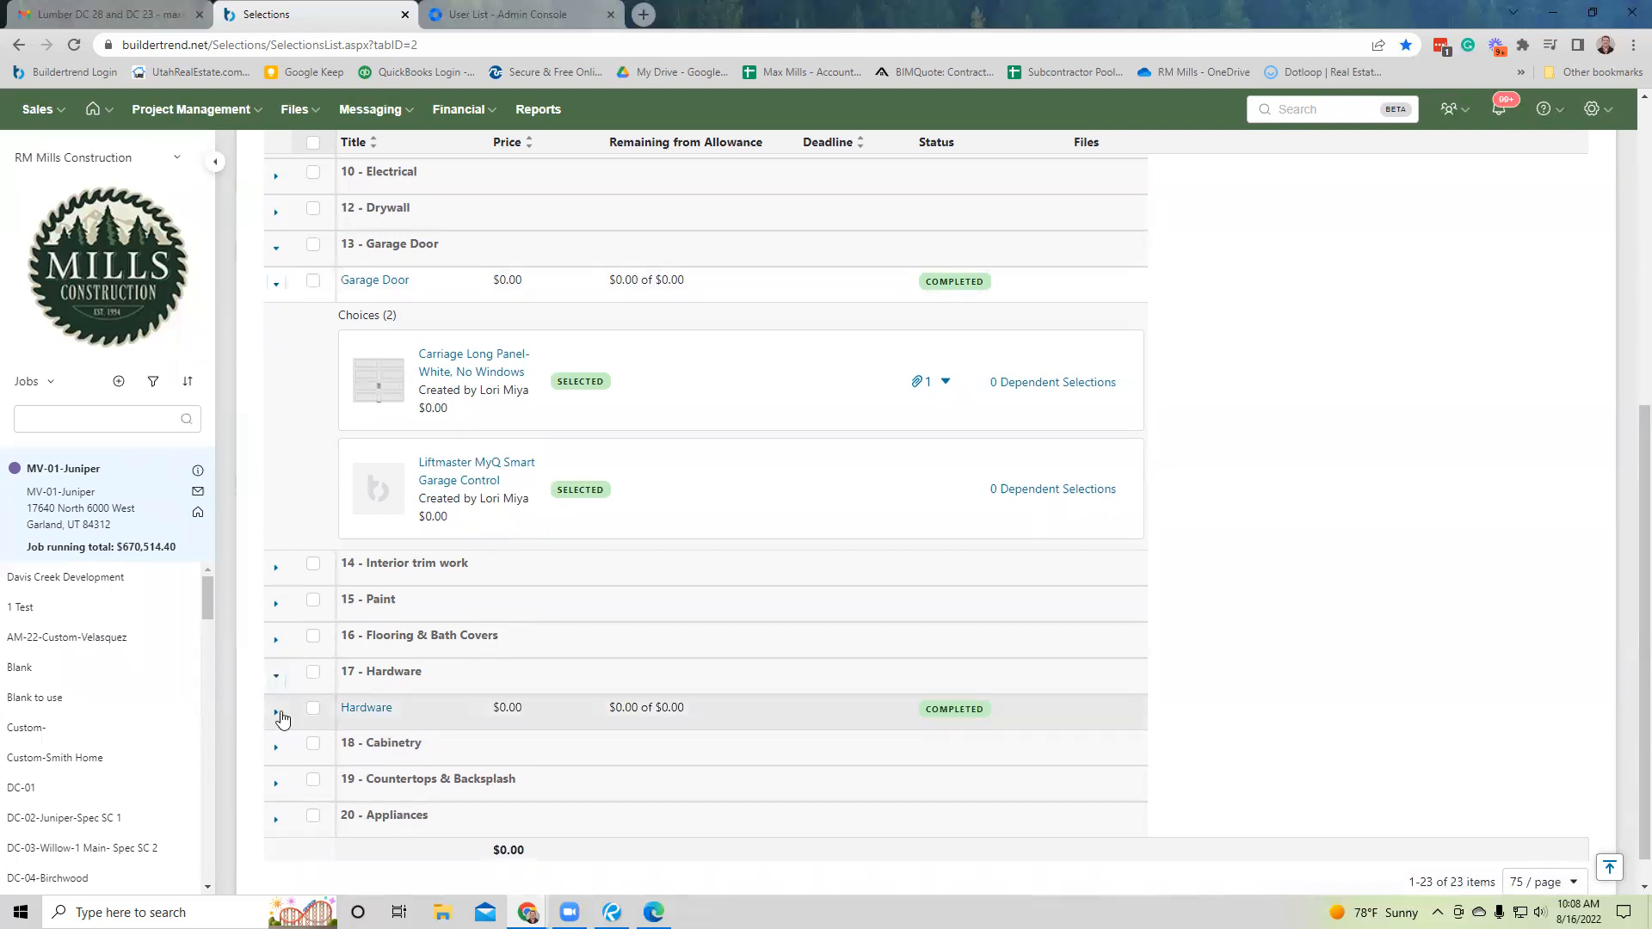
click(276, 713)
scroll(302, 707, down, 2)
scroll(411, 578, down, 6)
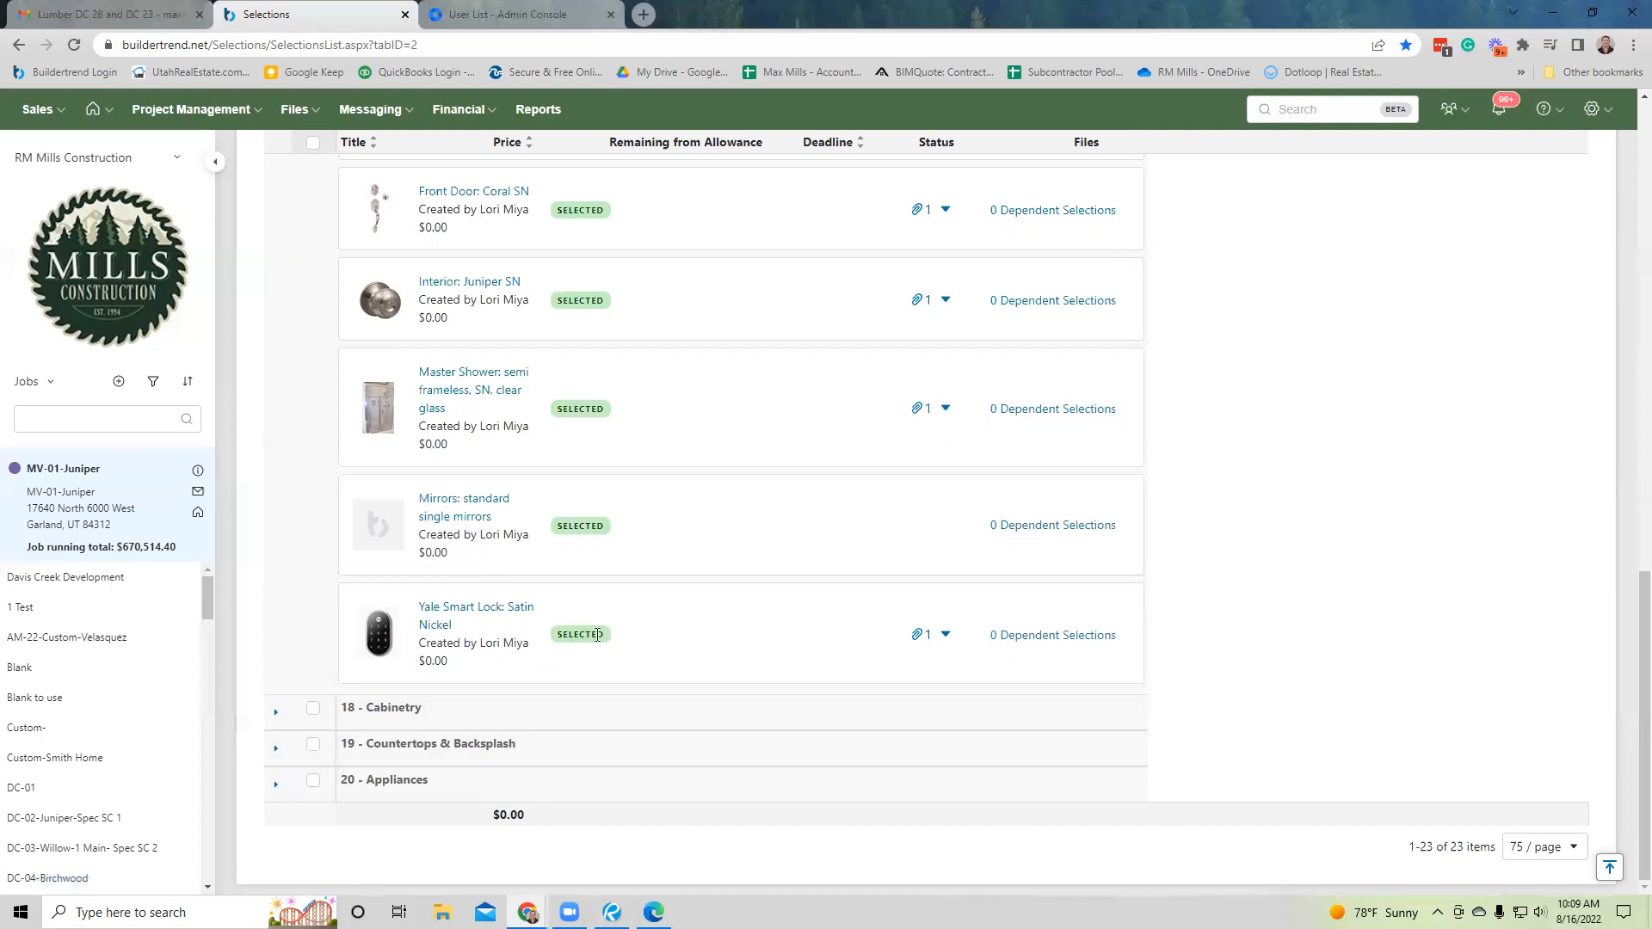
scroll(585, 616, up, 6)
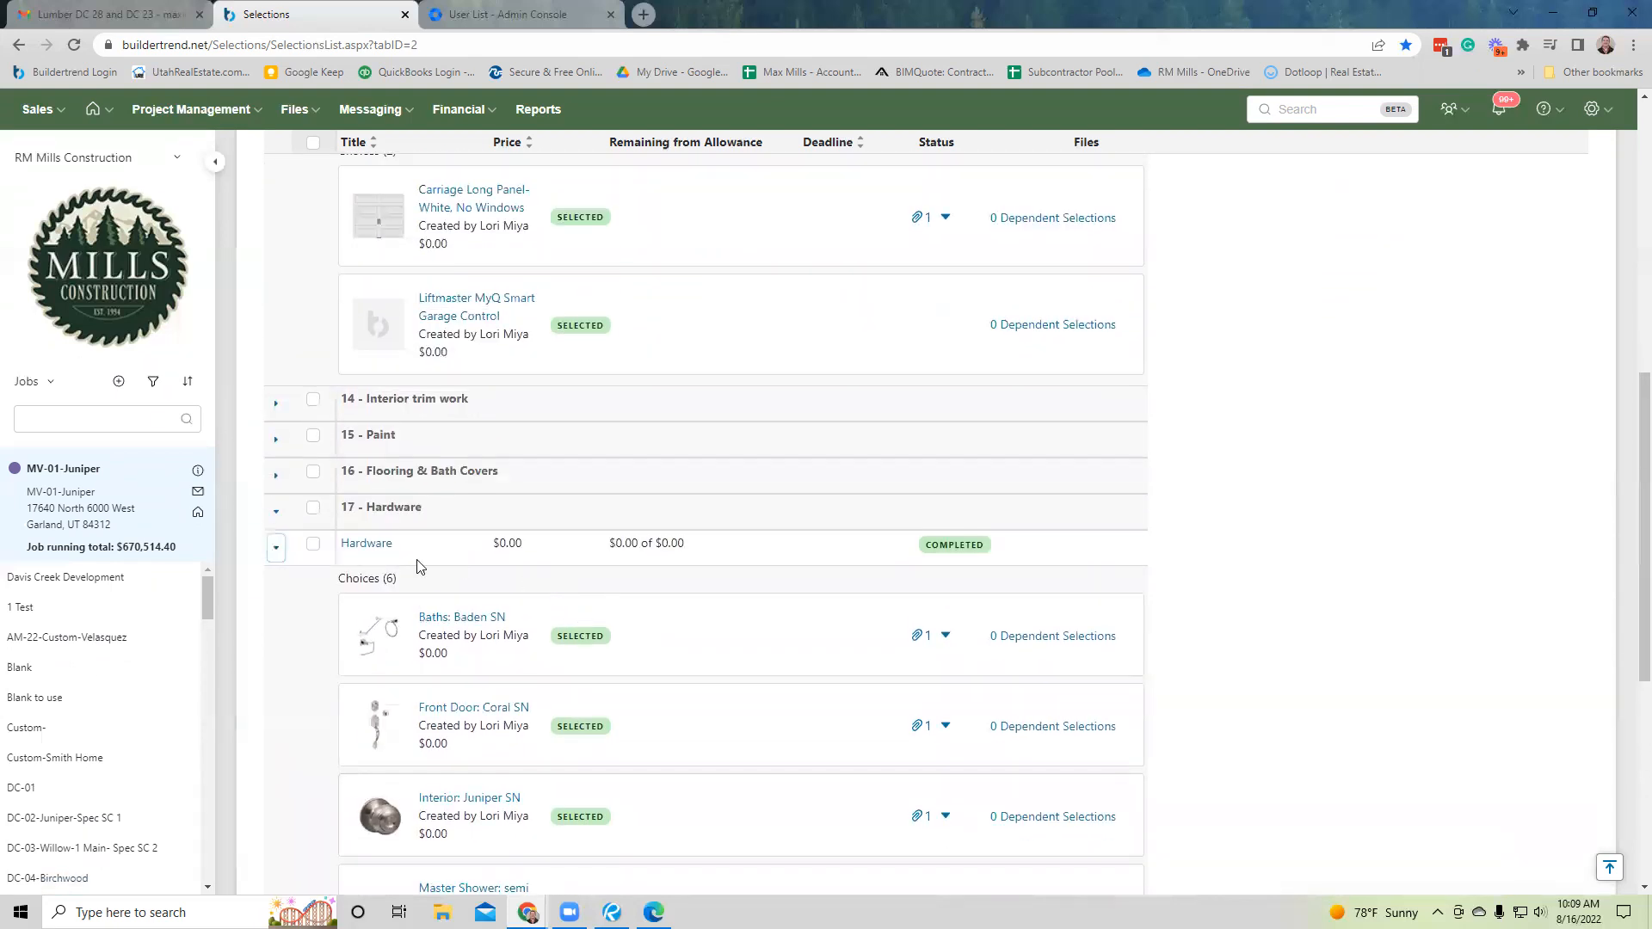
click(275, 547)
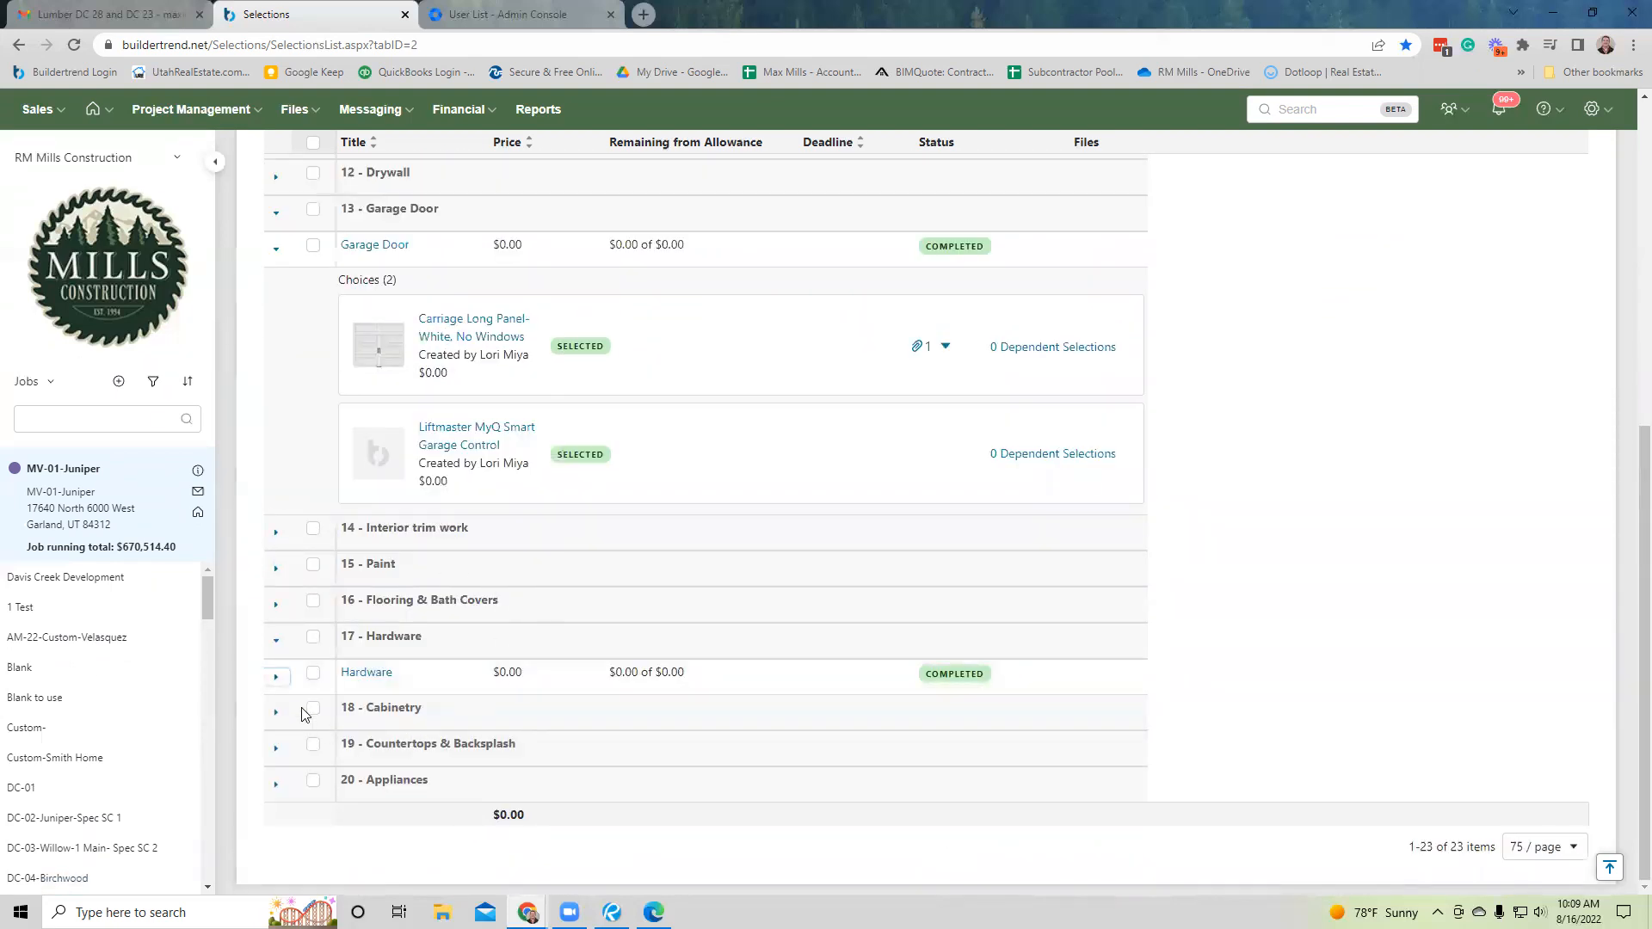
click(276, 640)
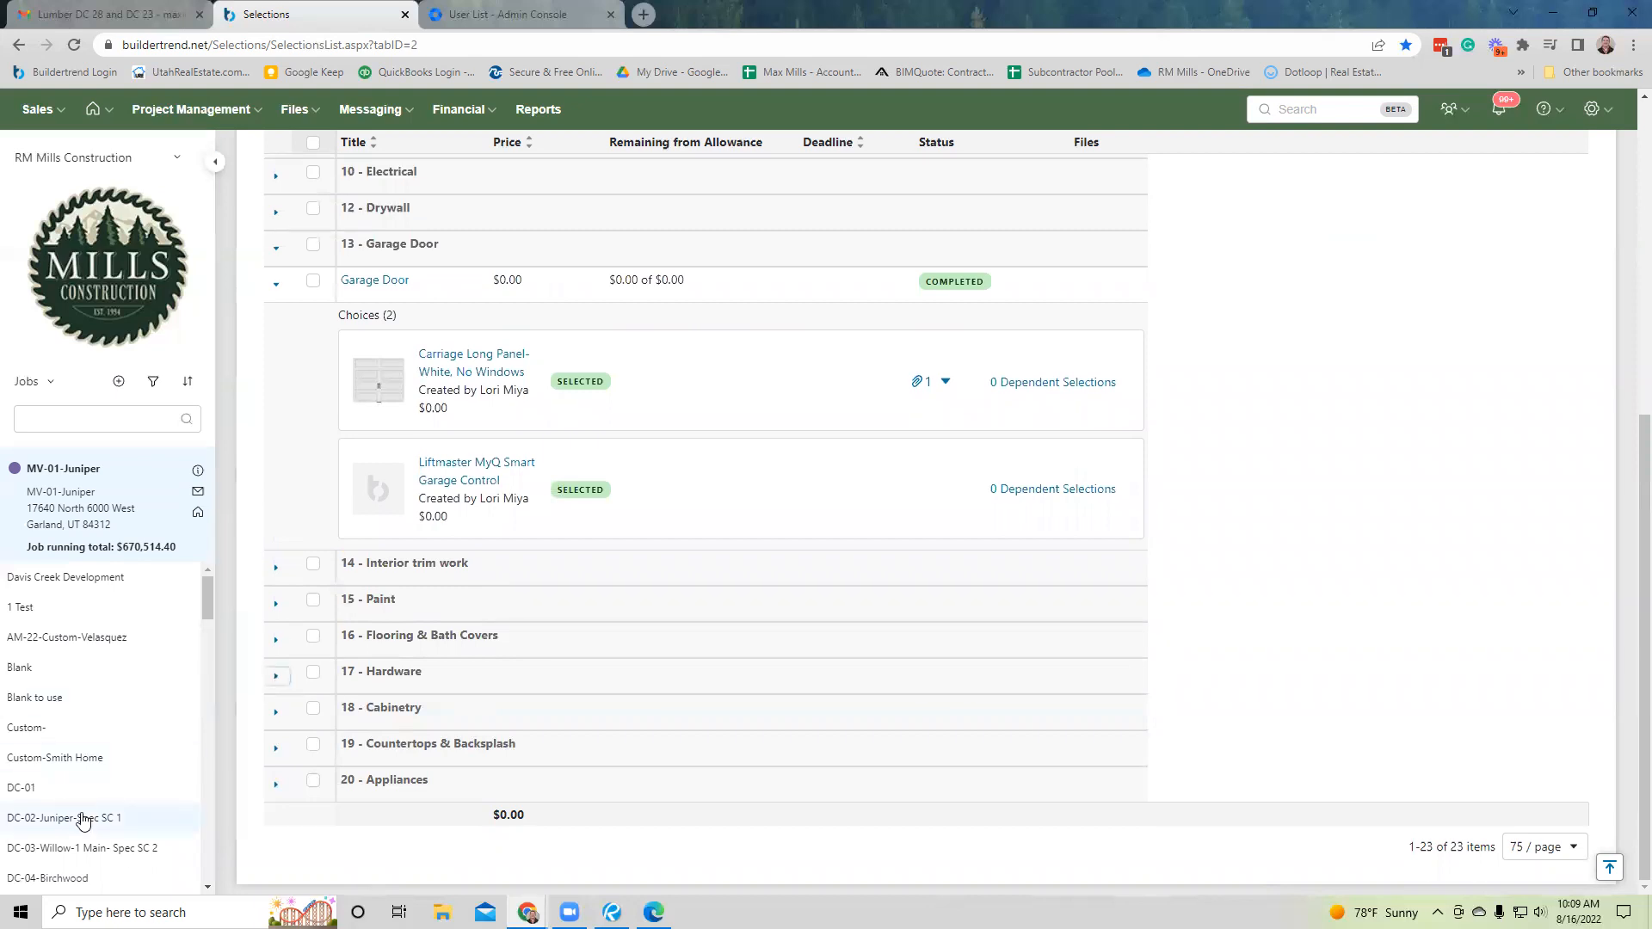
Switch to the DC-14-Elm job and show the Updated LP Paint Colors and Soffit & Fascia Color choices under 03 - Elevations.
scroll(95, 800, down, 4)
click(122, 839)
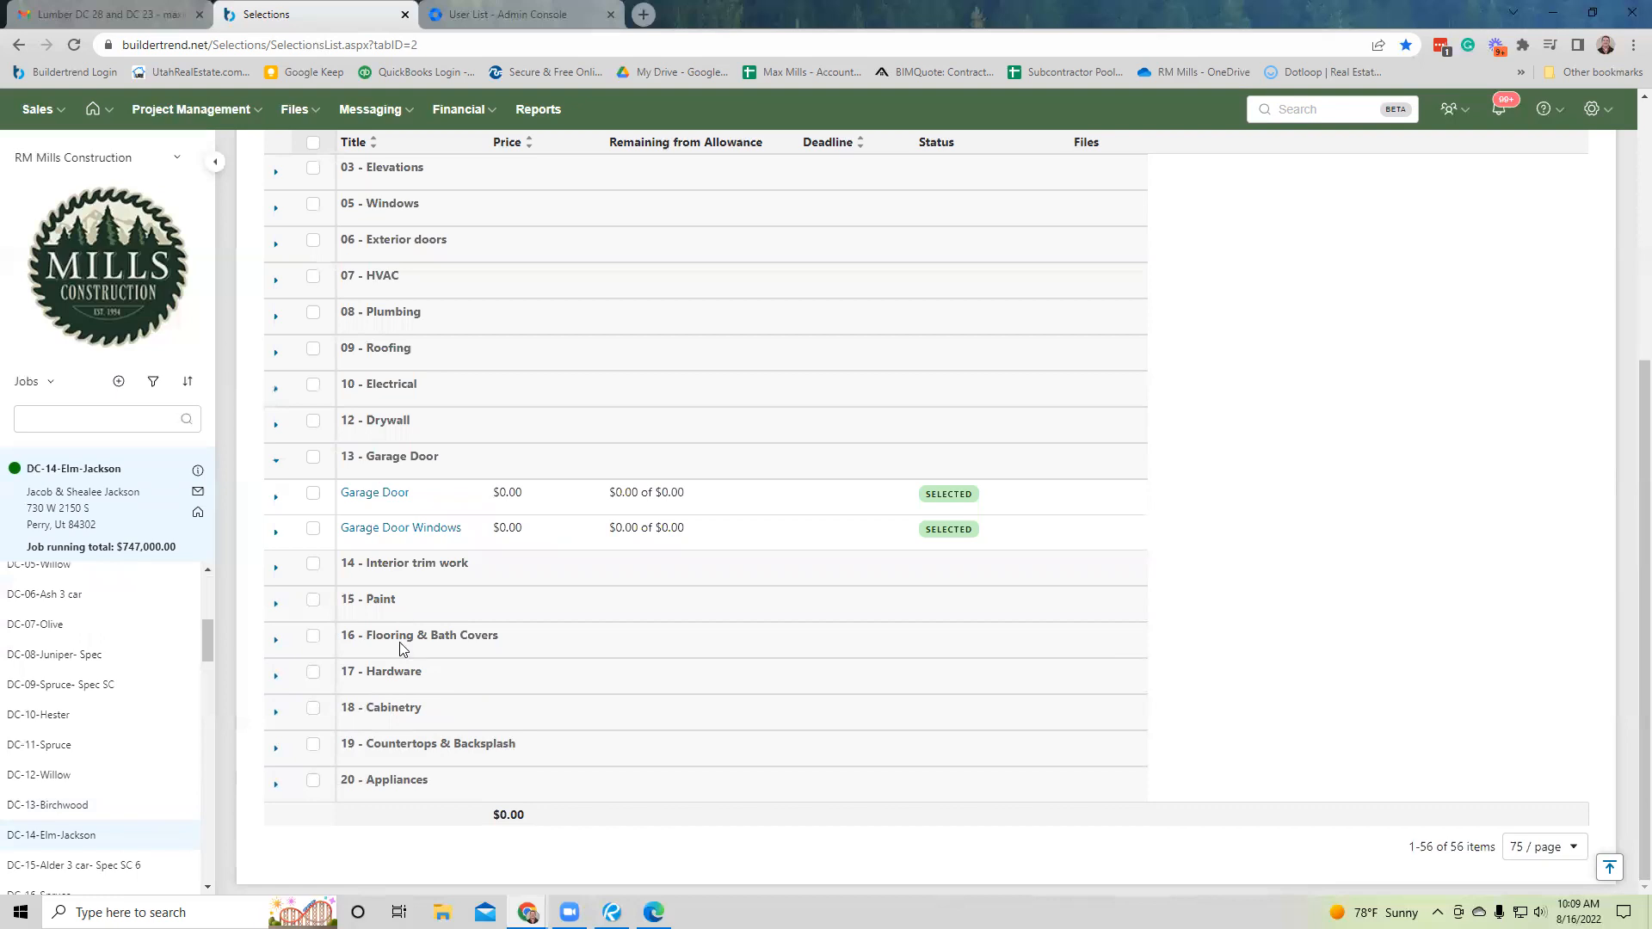
scroll(360, 603, up, 5)
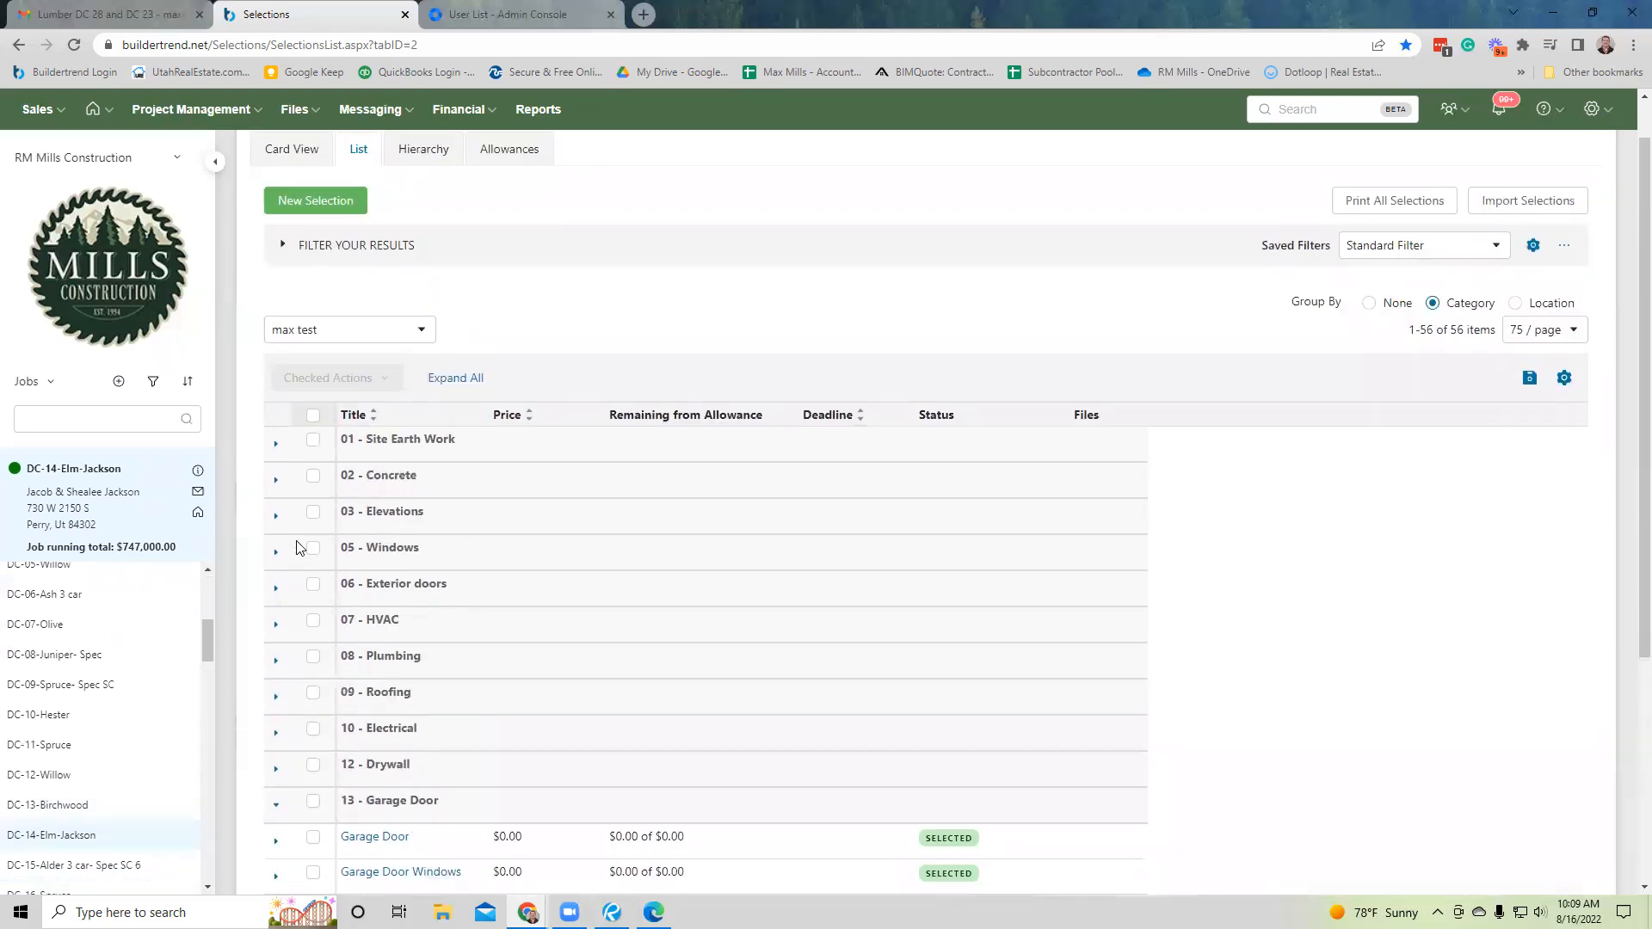
click(275, 515)
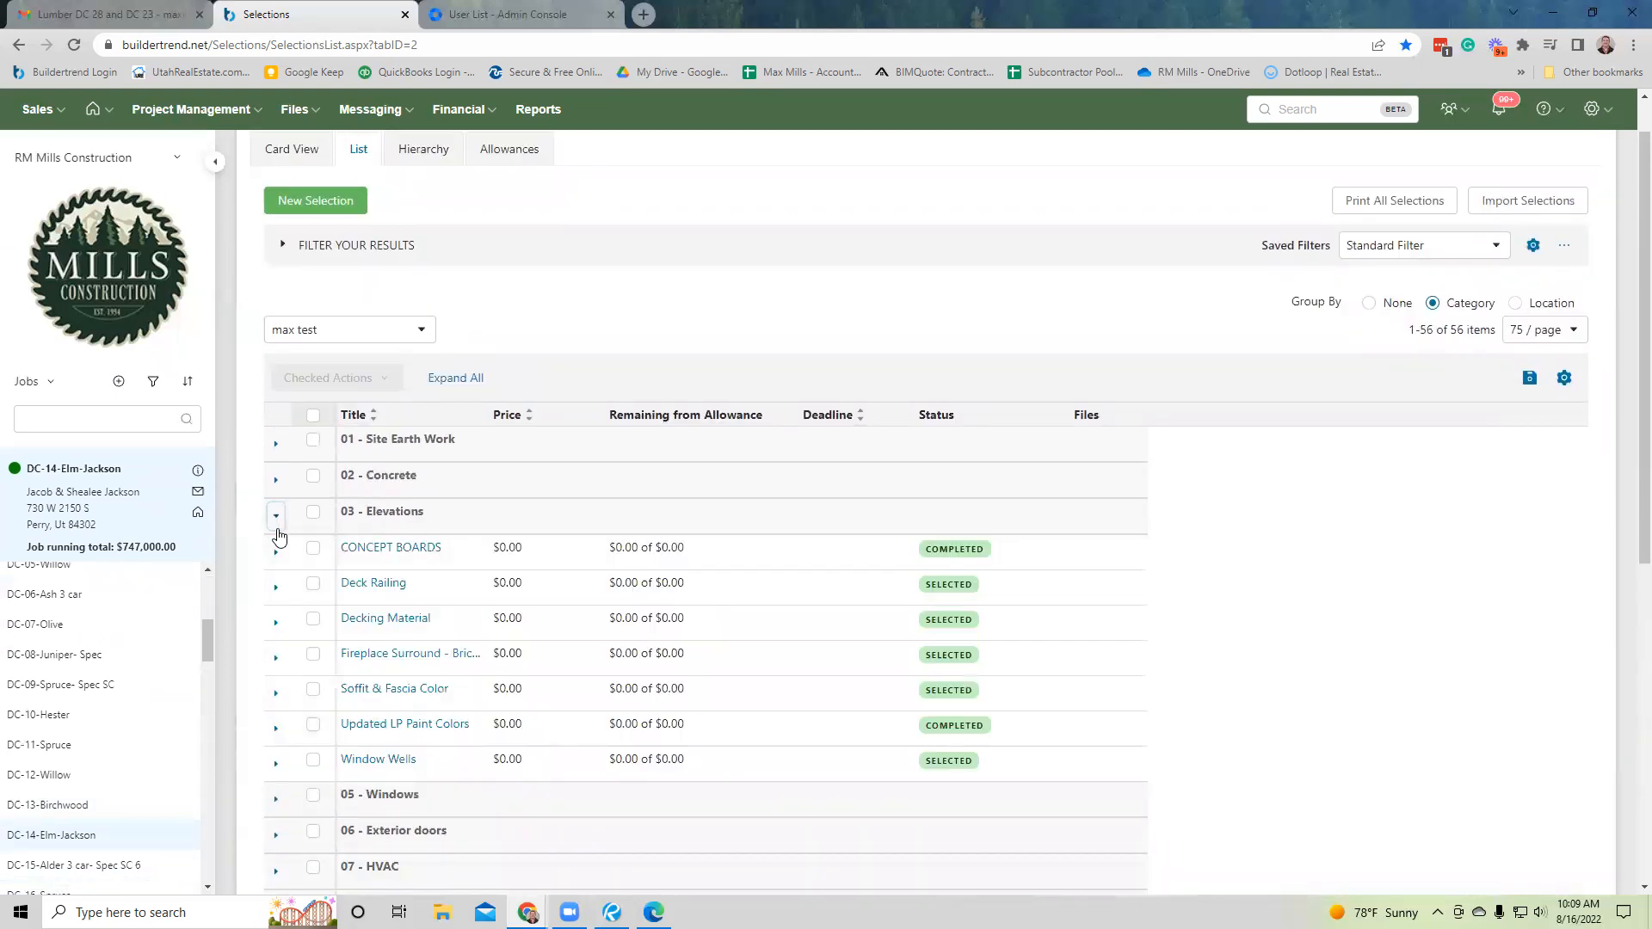
click(276, 729)
scroll(432, 639, down, 2)
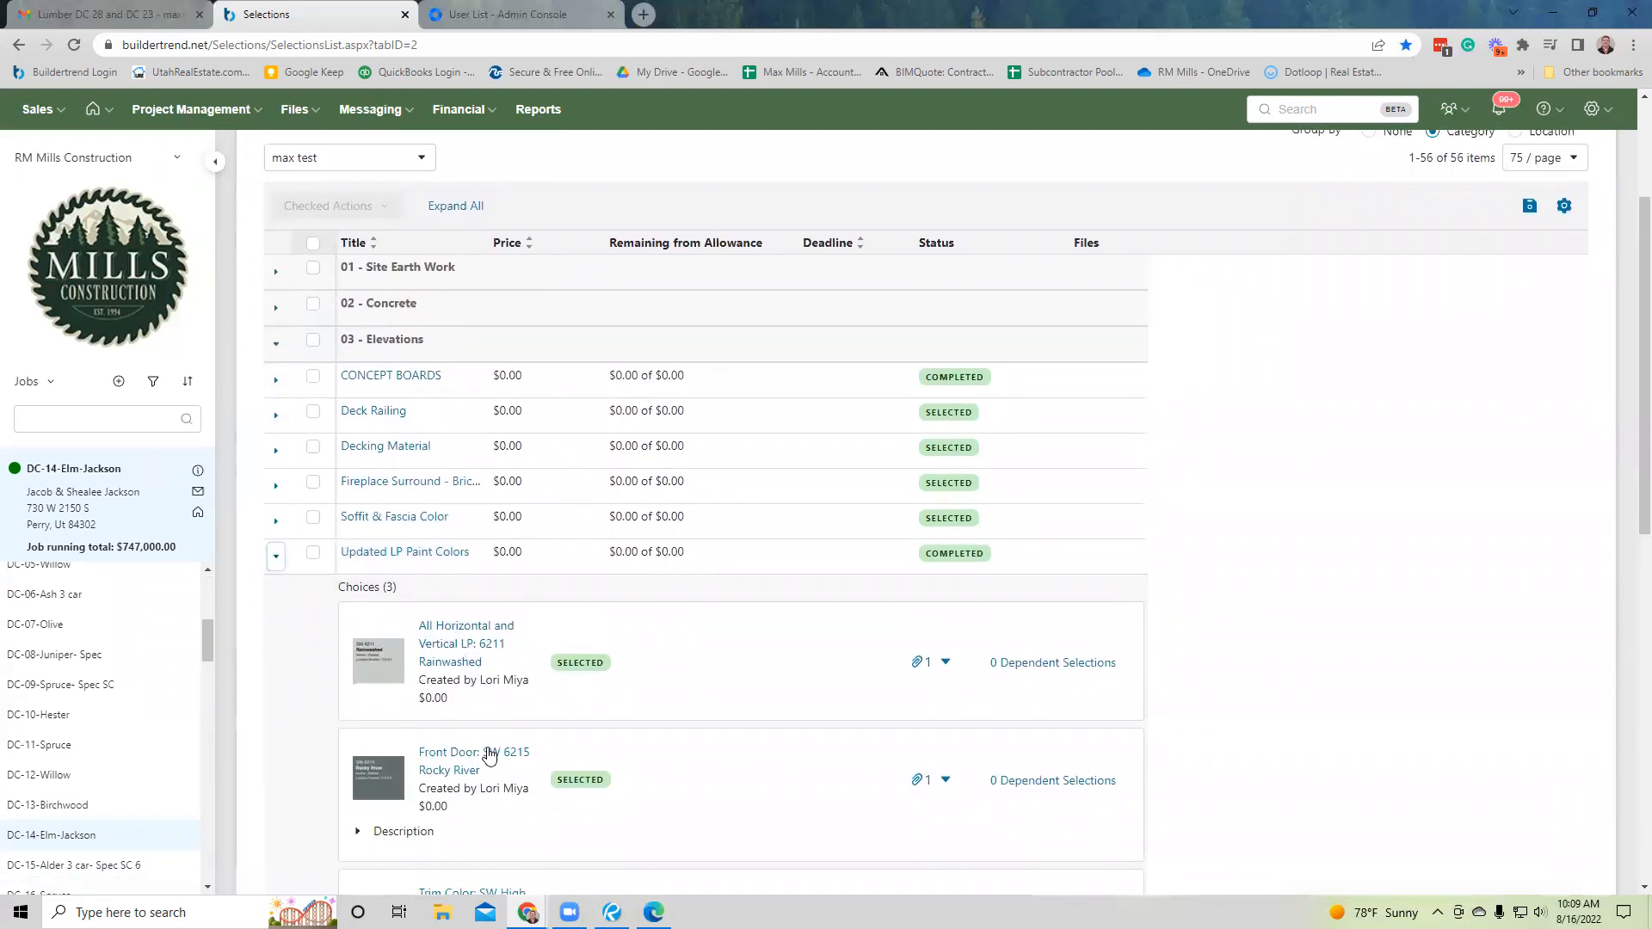
click(276, 522)
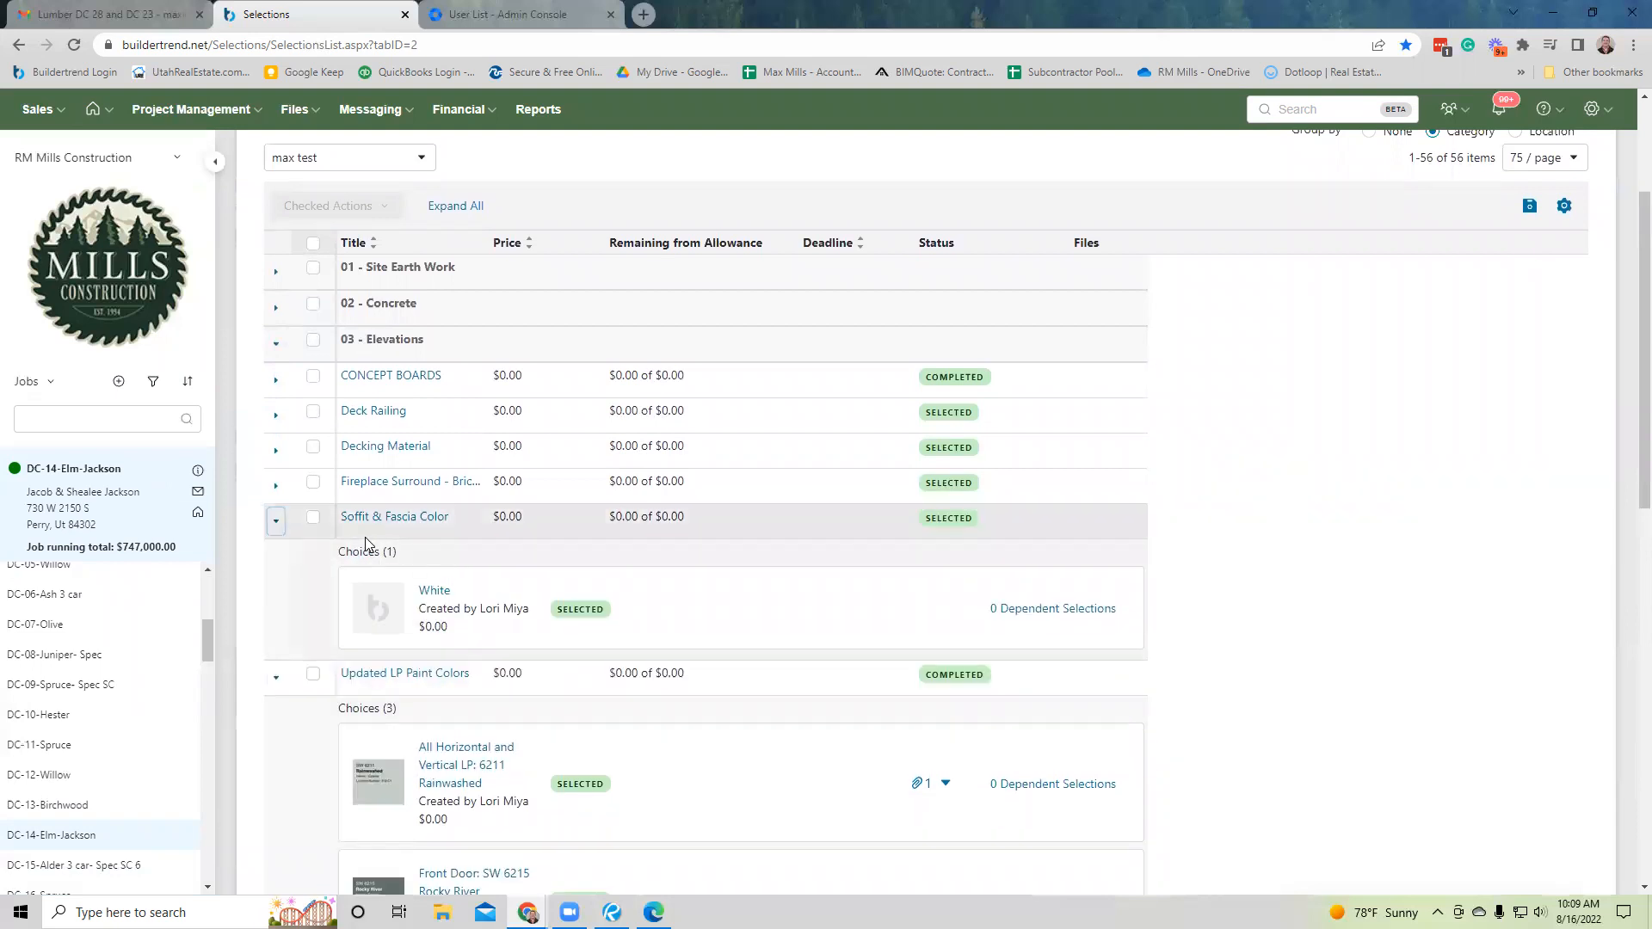
scroll(365, 544, down, 10)
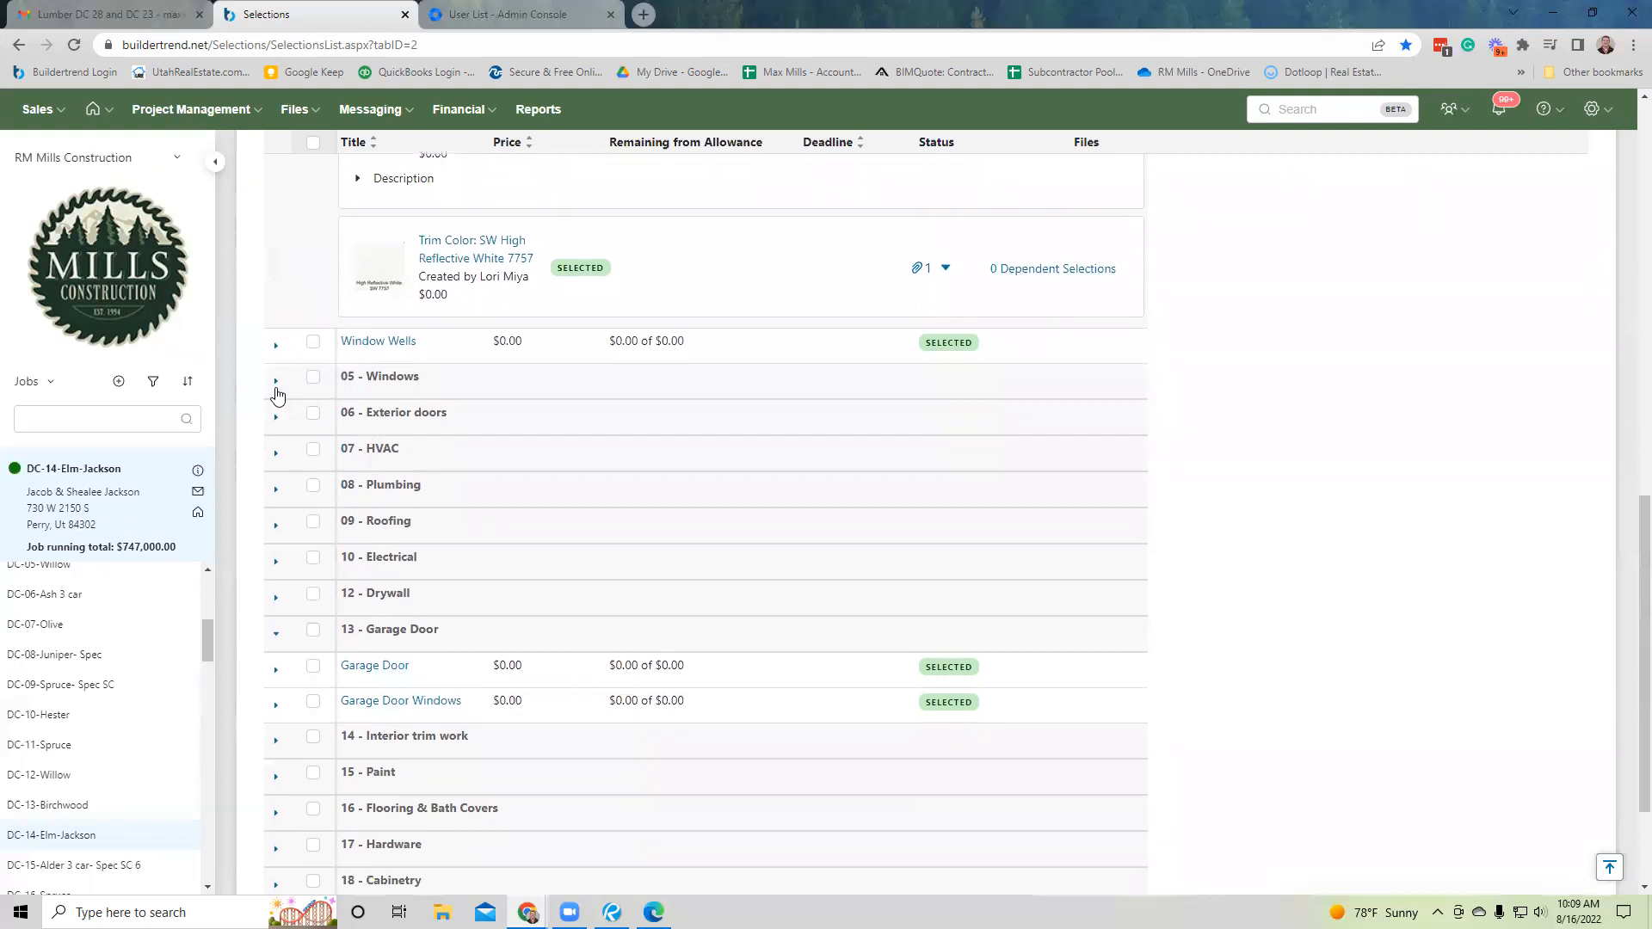
Expand the 05 - Windows, 06 - Exterior doors and 08 - Plumbing categories to review their selections and statuses.
click(273, 387)
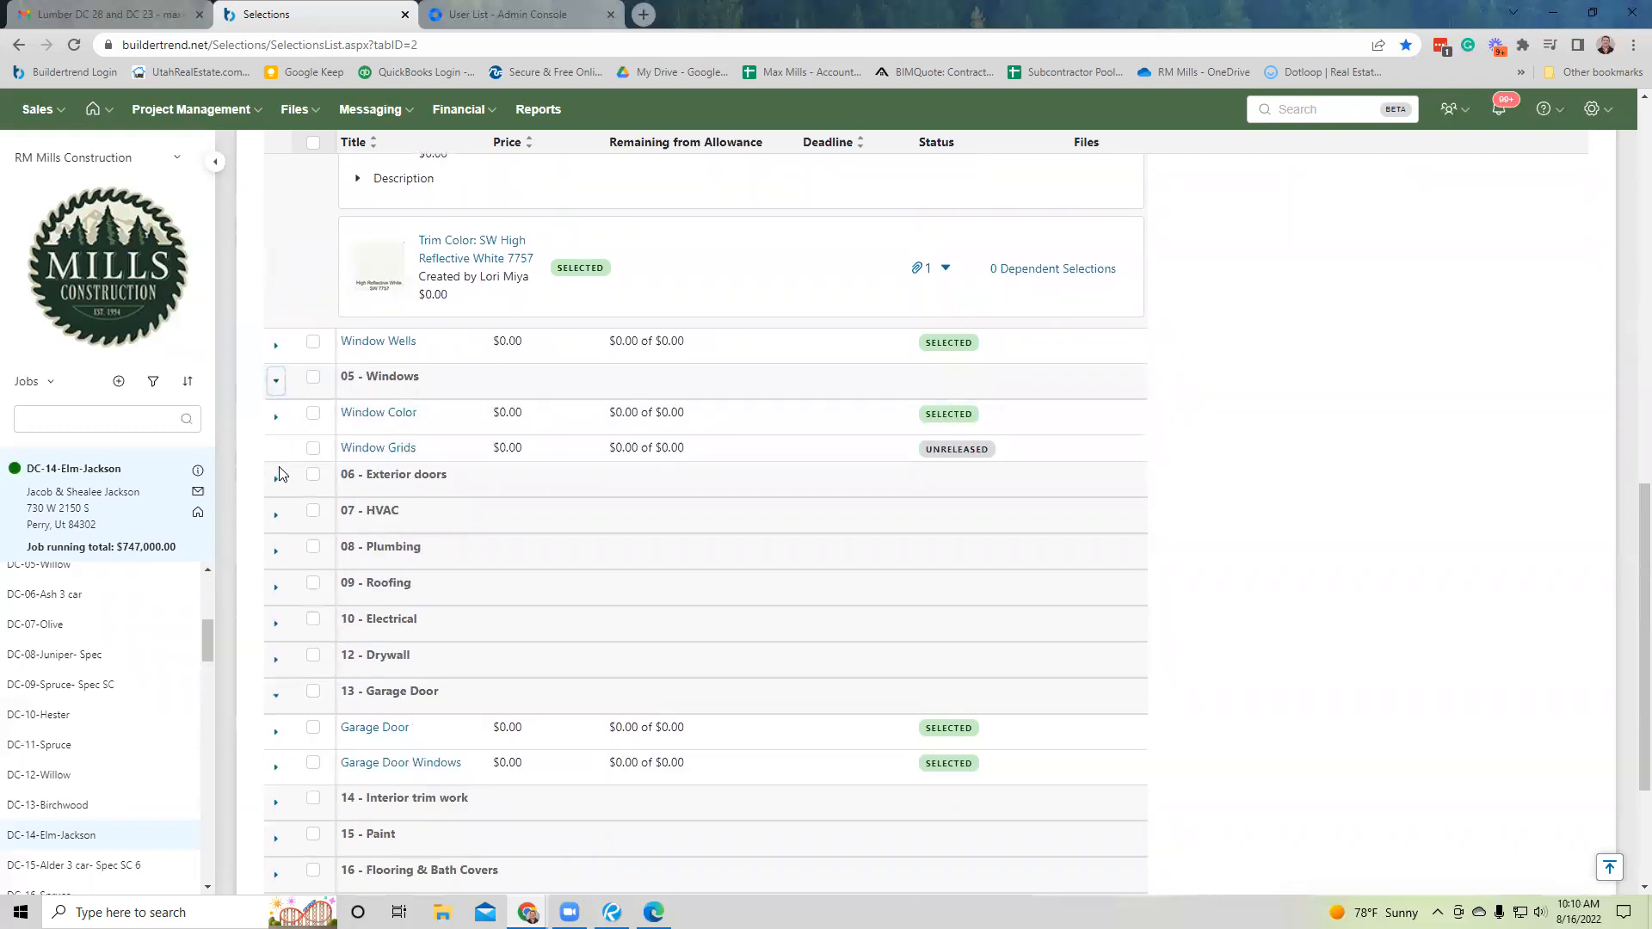
click(276, 482)
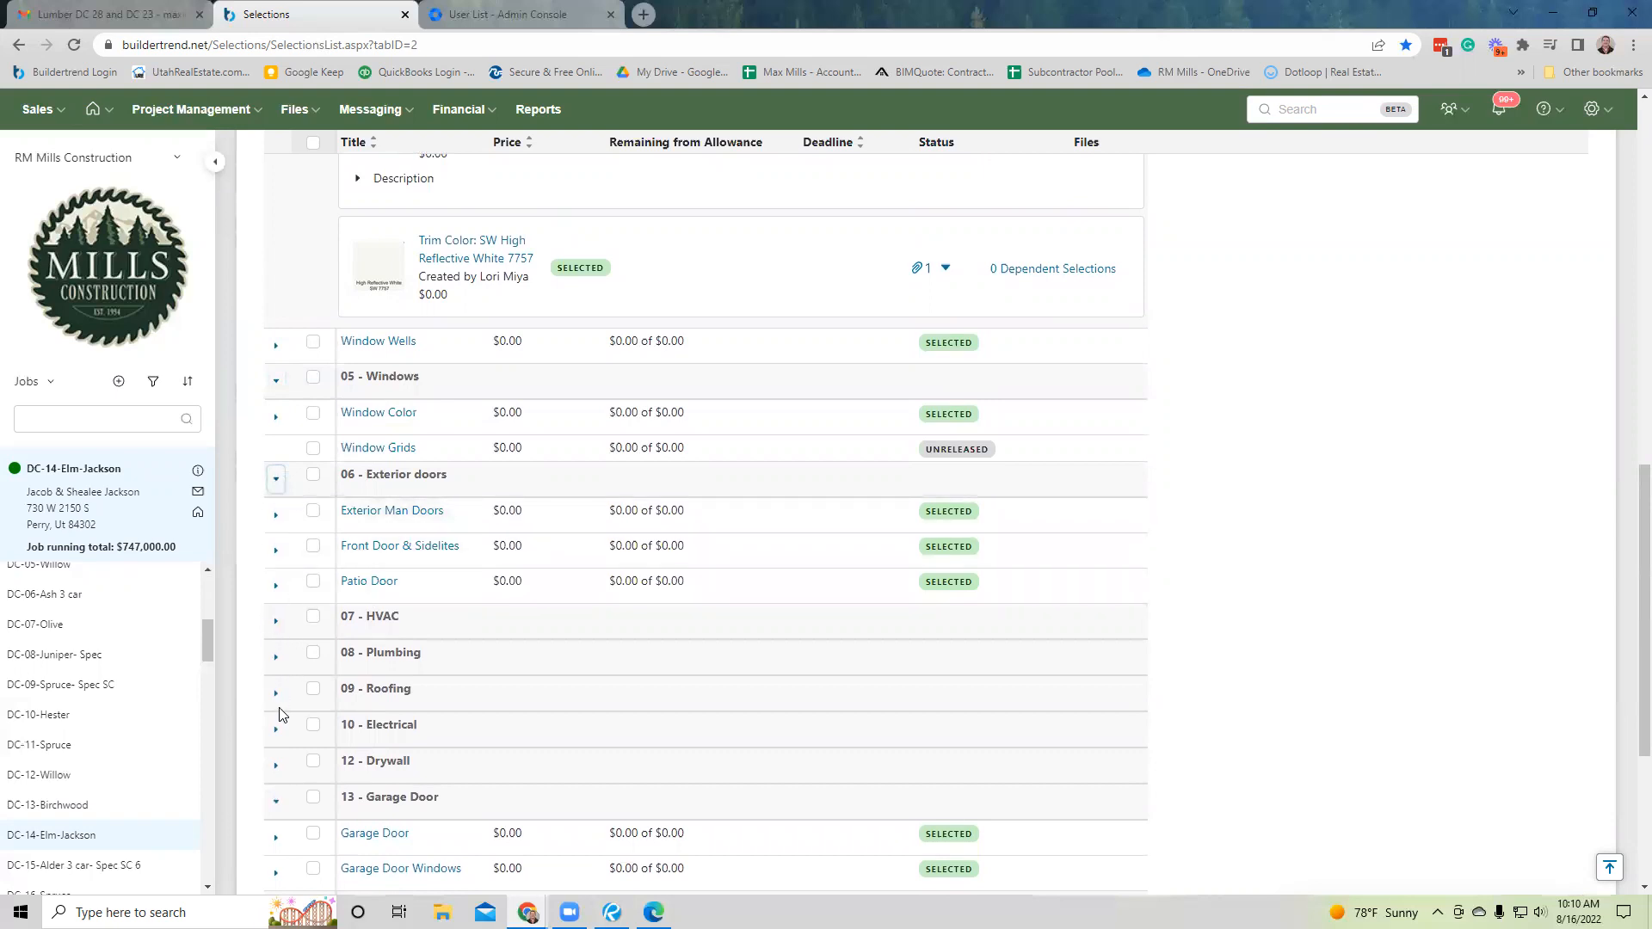
scroll(280, 715, down, 1)
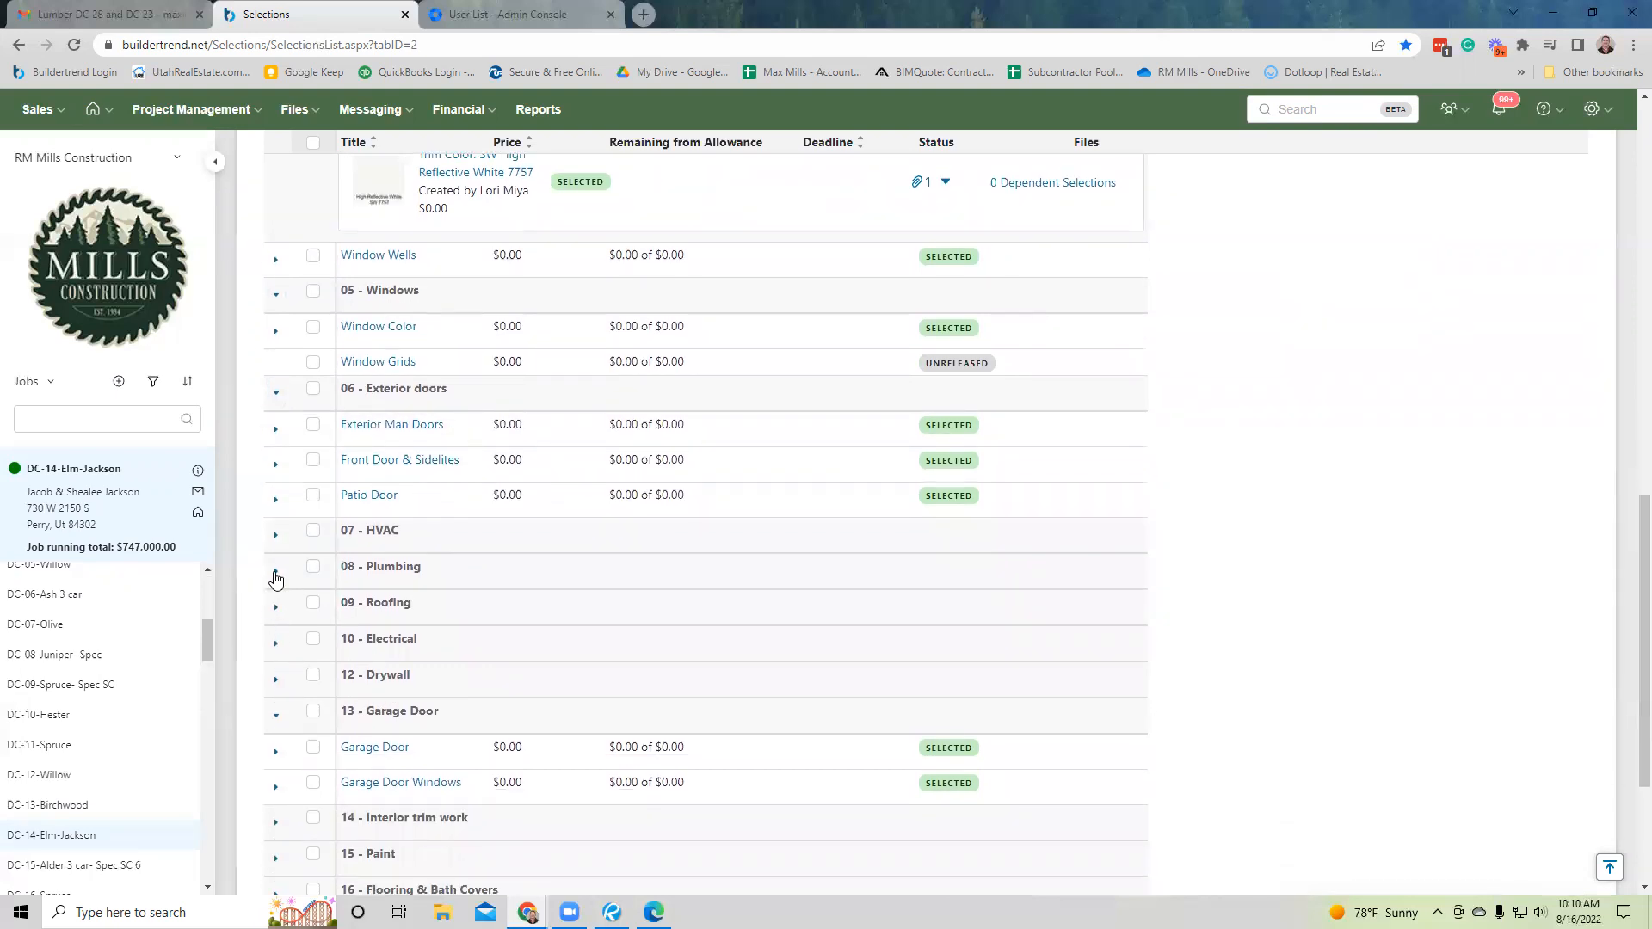
click(277, 575)
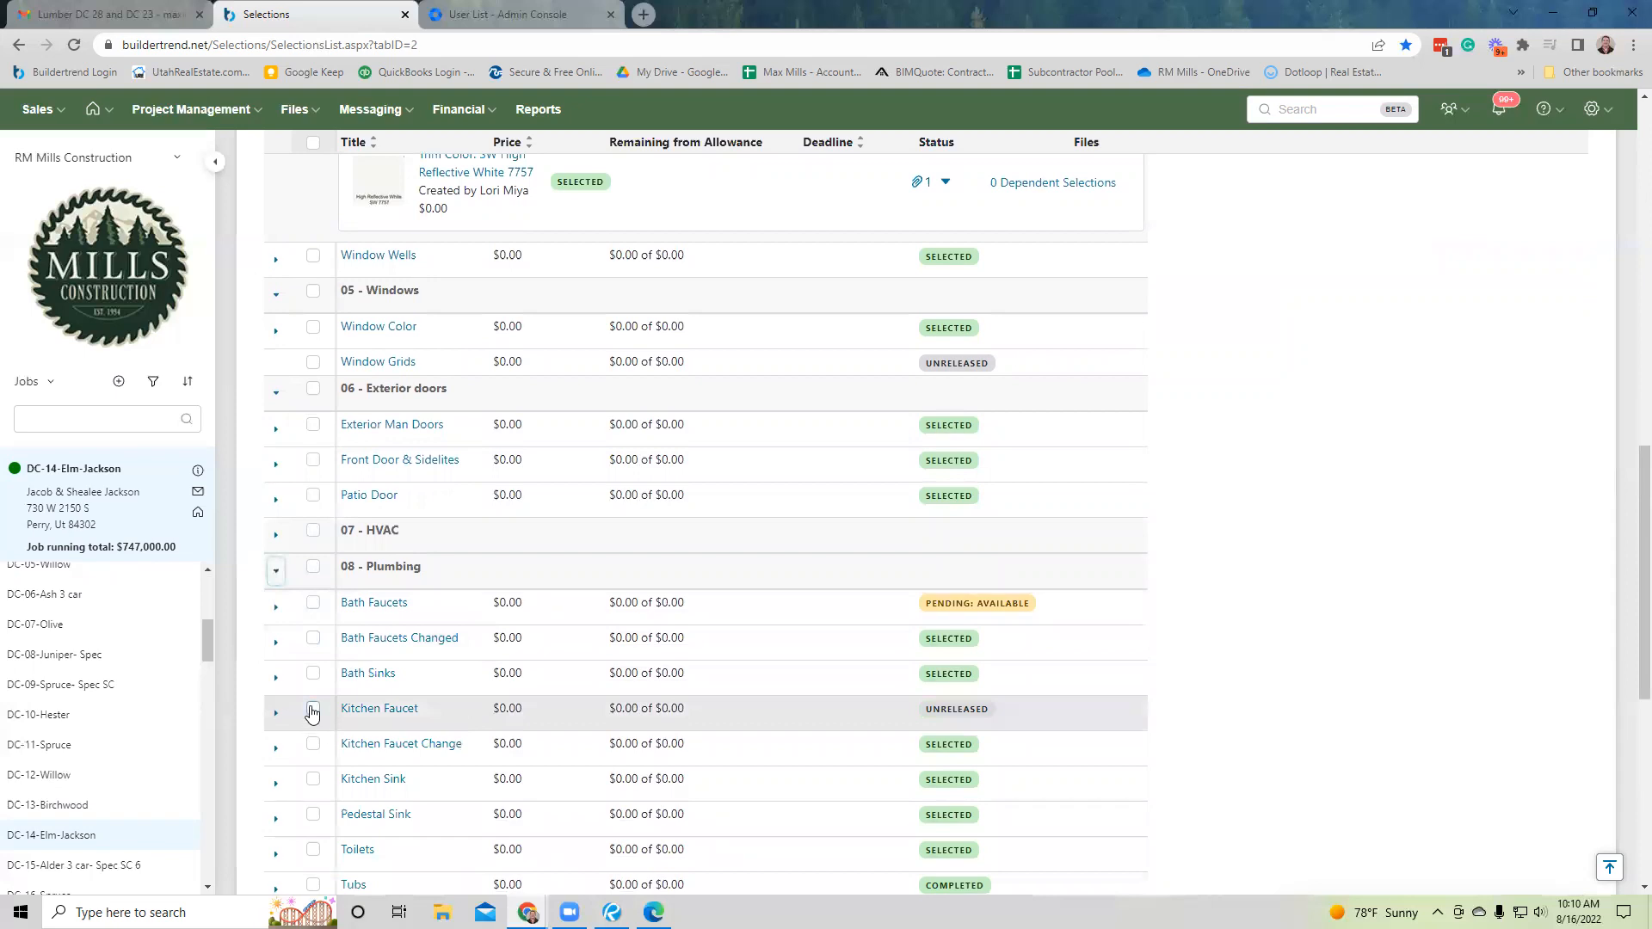
scroll(305, 654, down, 3)
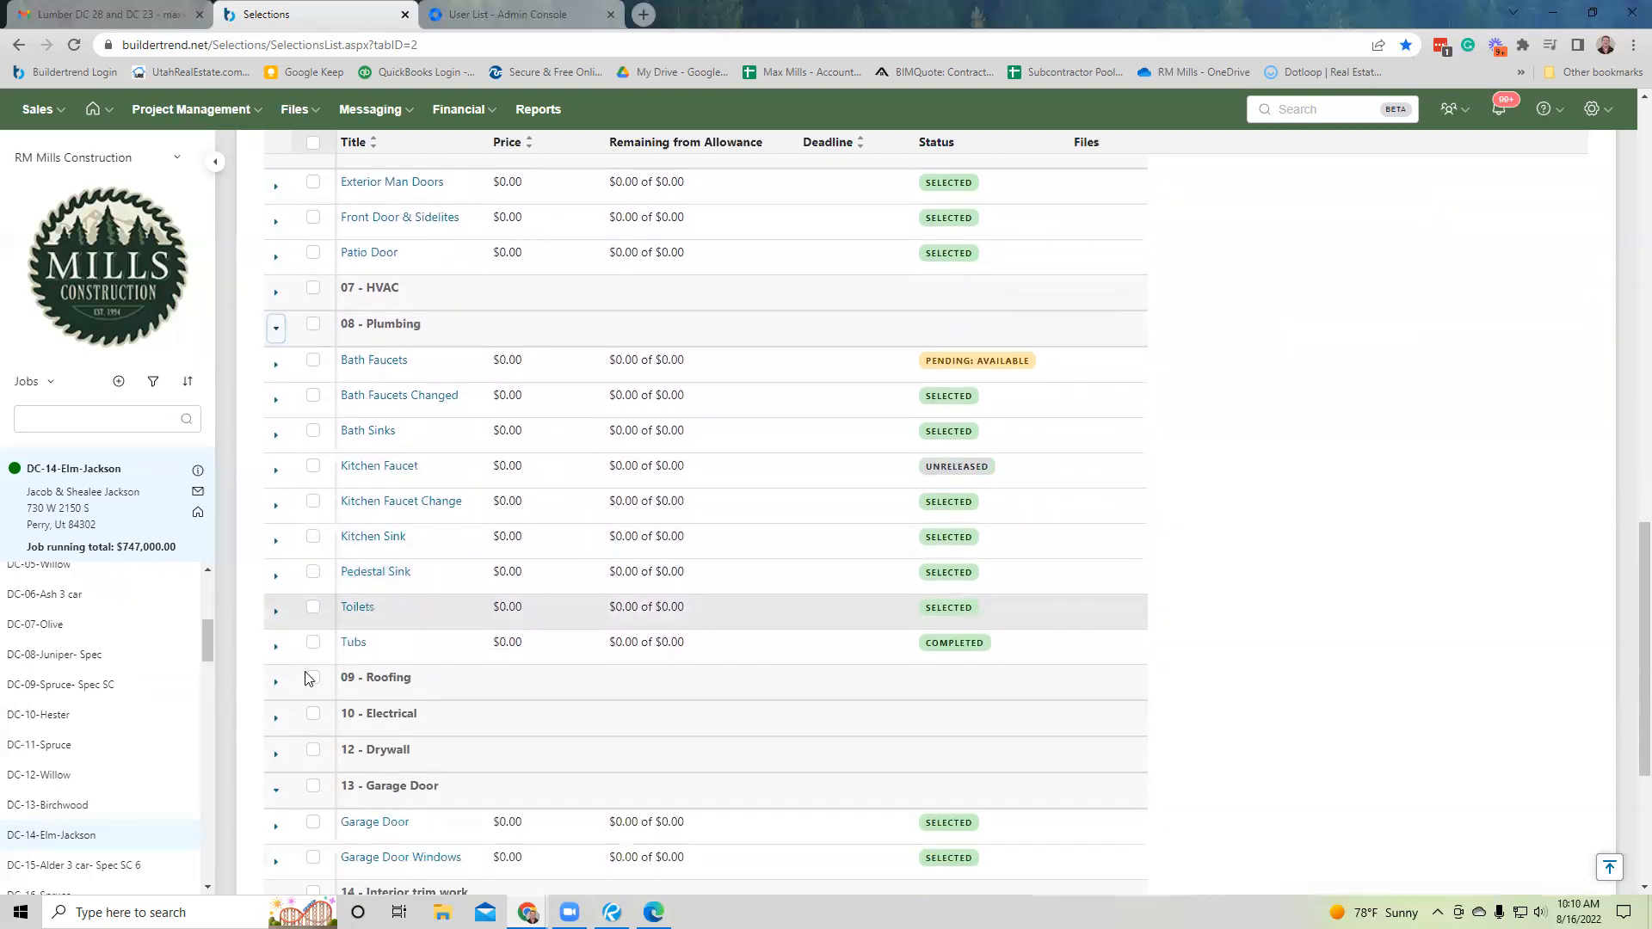
scroll(308, 679, down, 4)
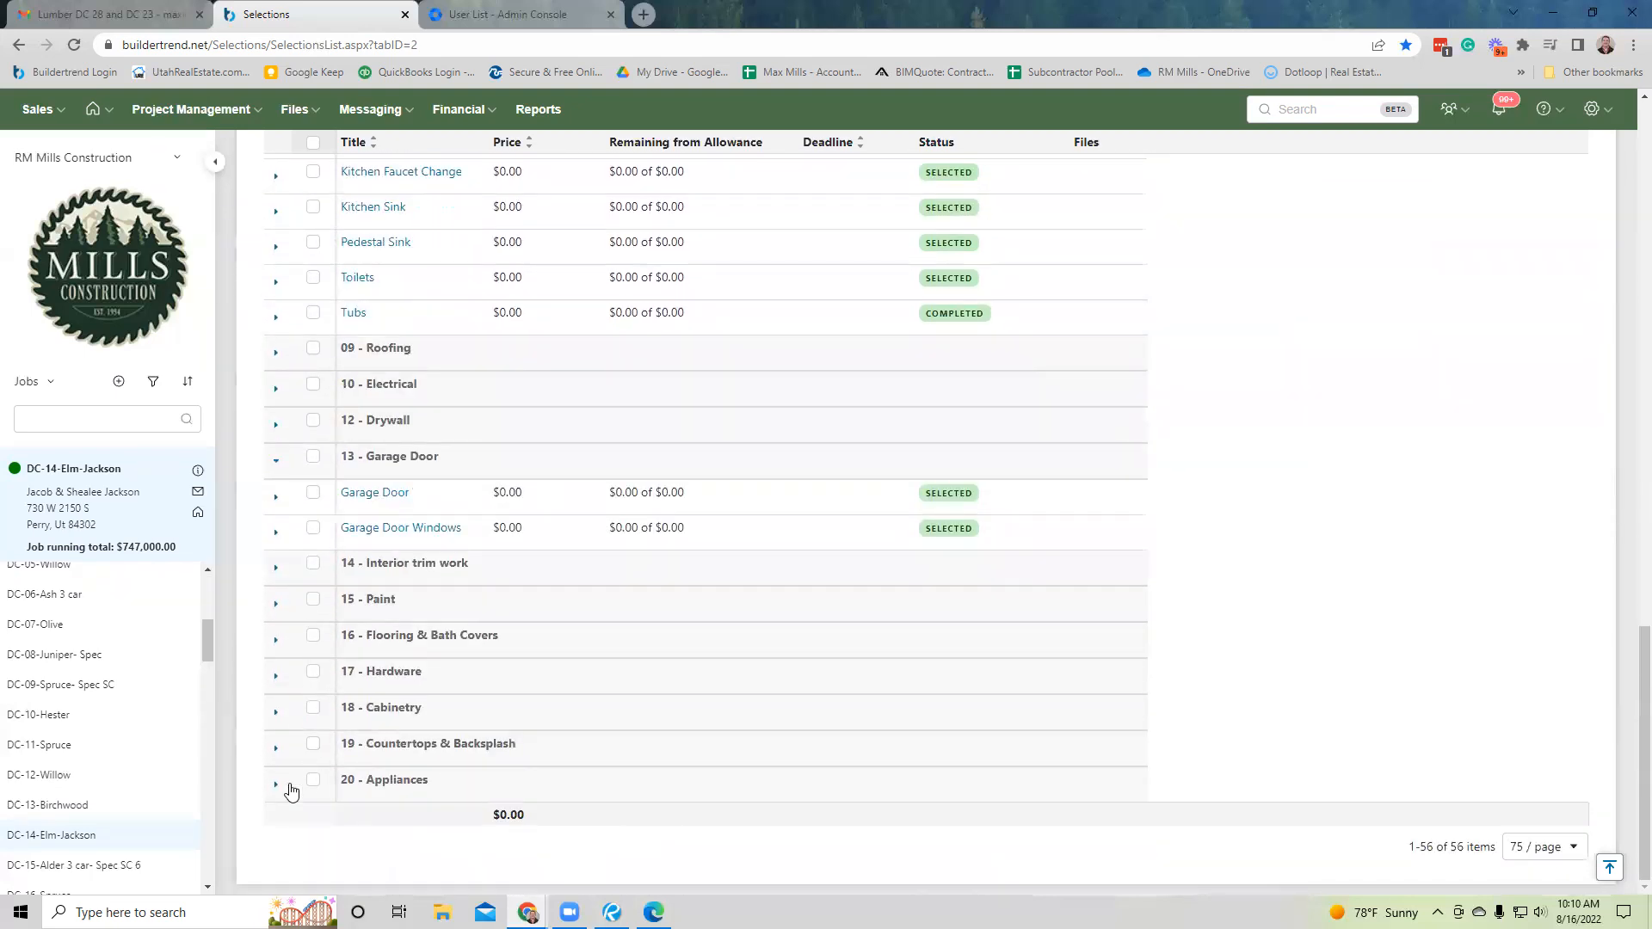
Expand the 14 - Interior trim work, 15 - Paint and 16 - Flooring & Bath Covers categories to review their selections.
click(282, 573)
scroll(295, 635, down, 2)
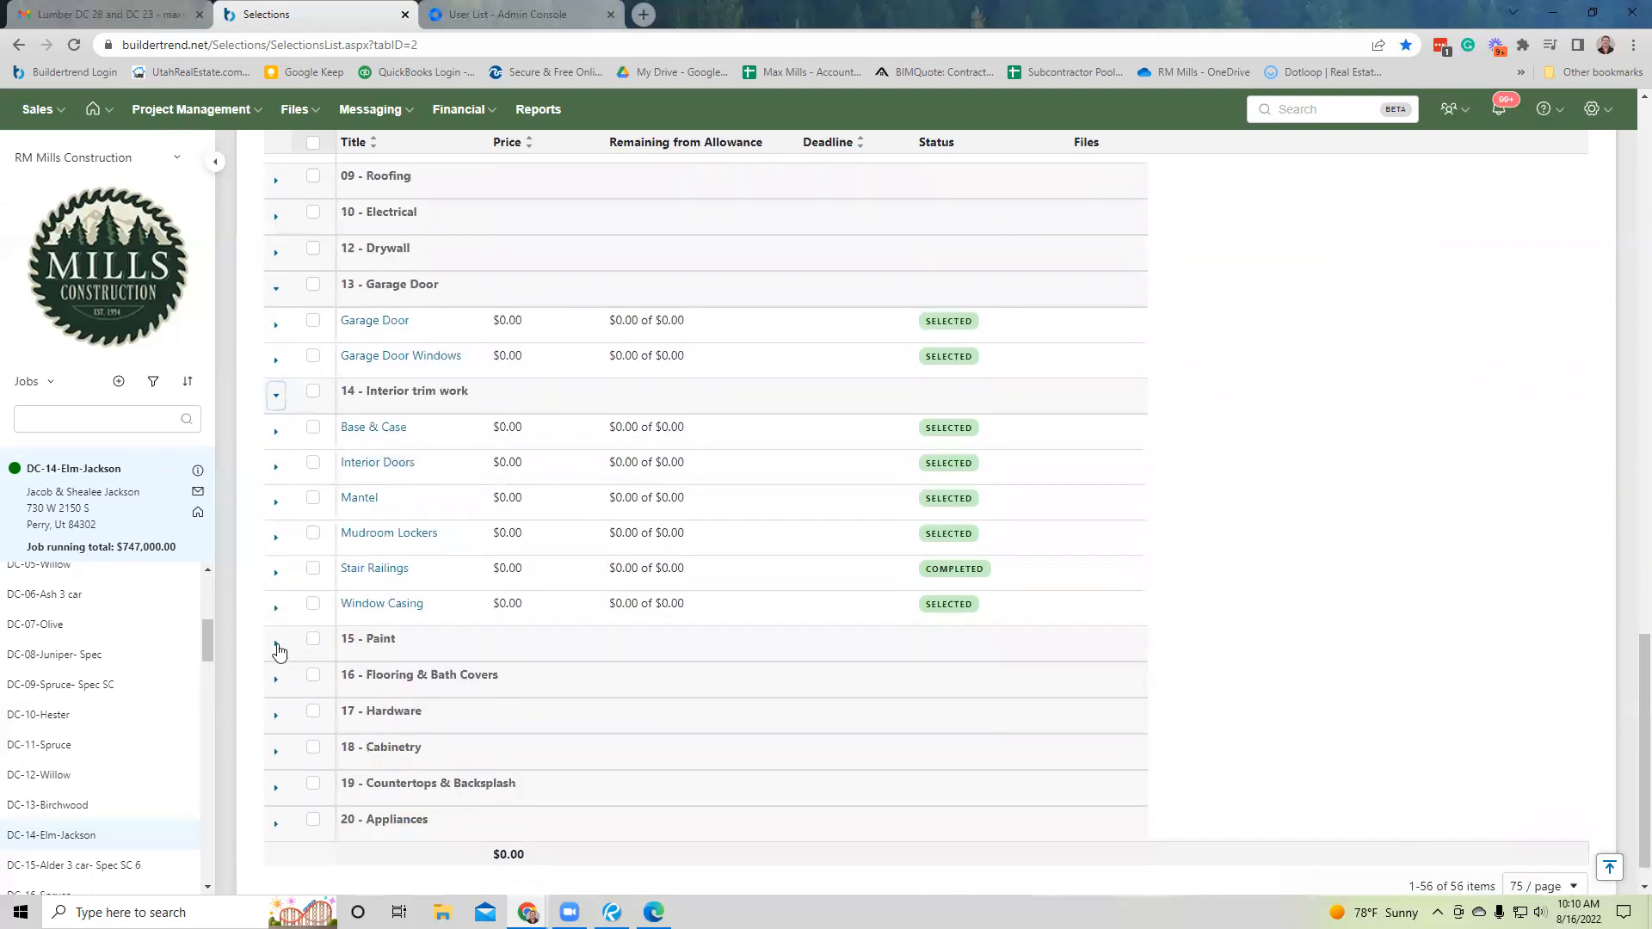
click(277, 645)
scroll(284, 697, down, 1)
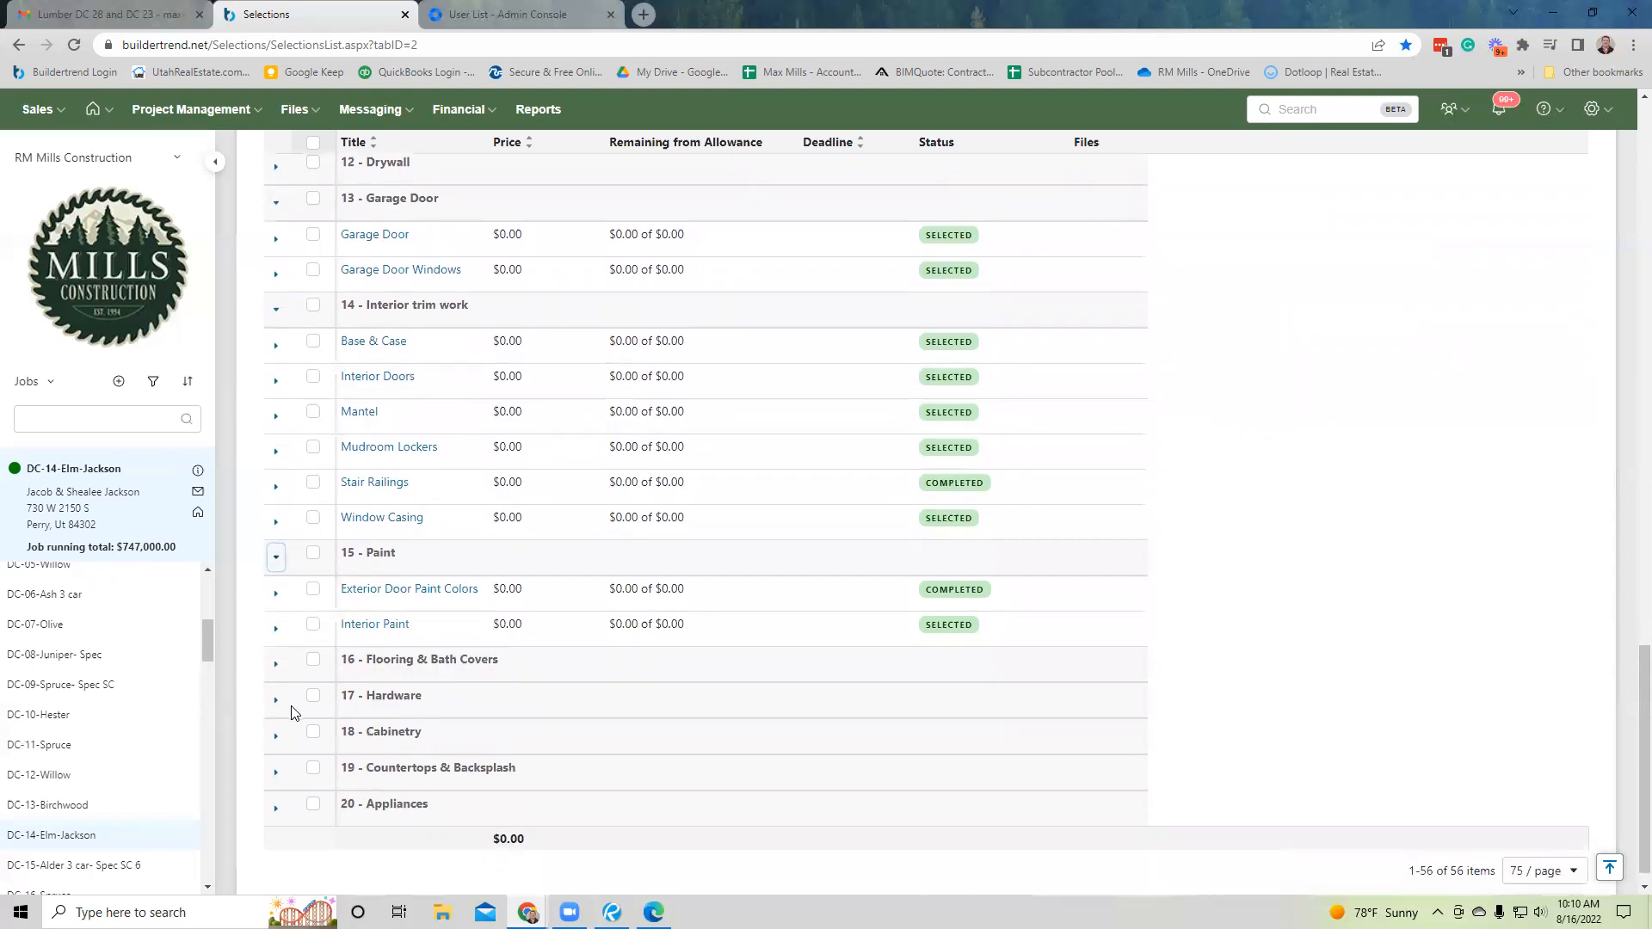
click(277, 666)
scroll(280, 692, down, 3)
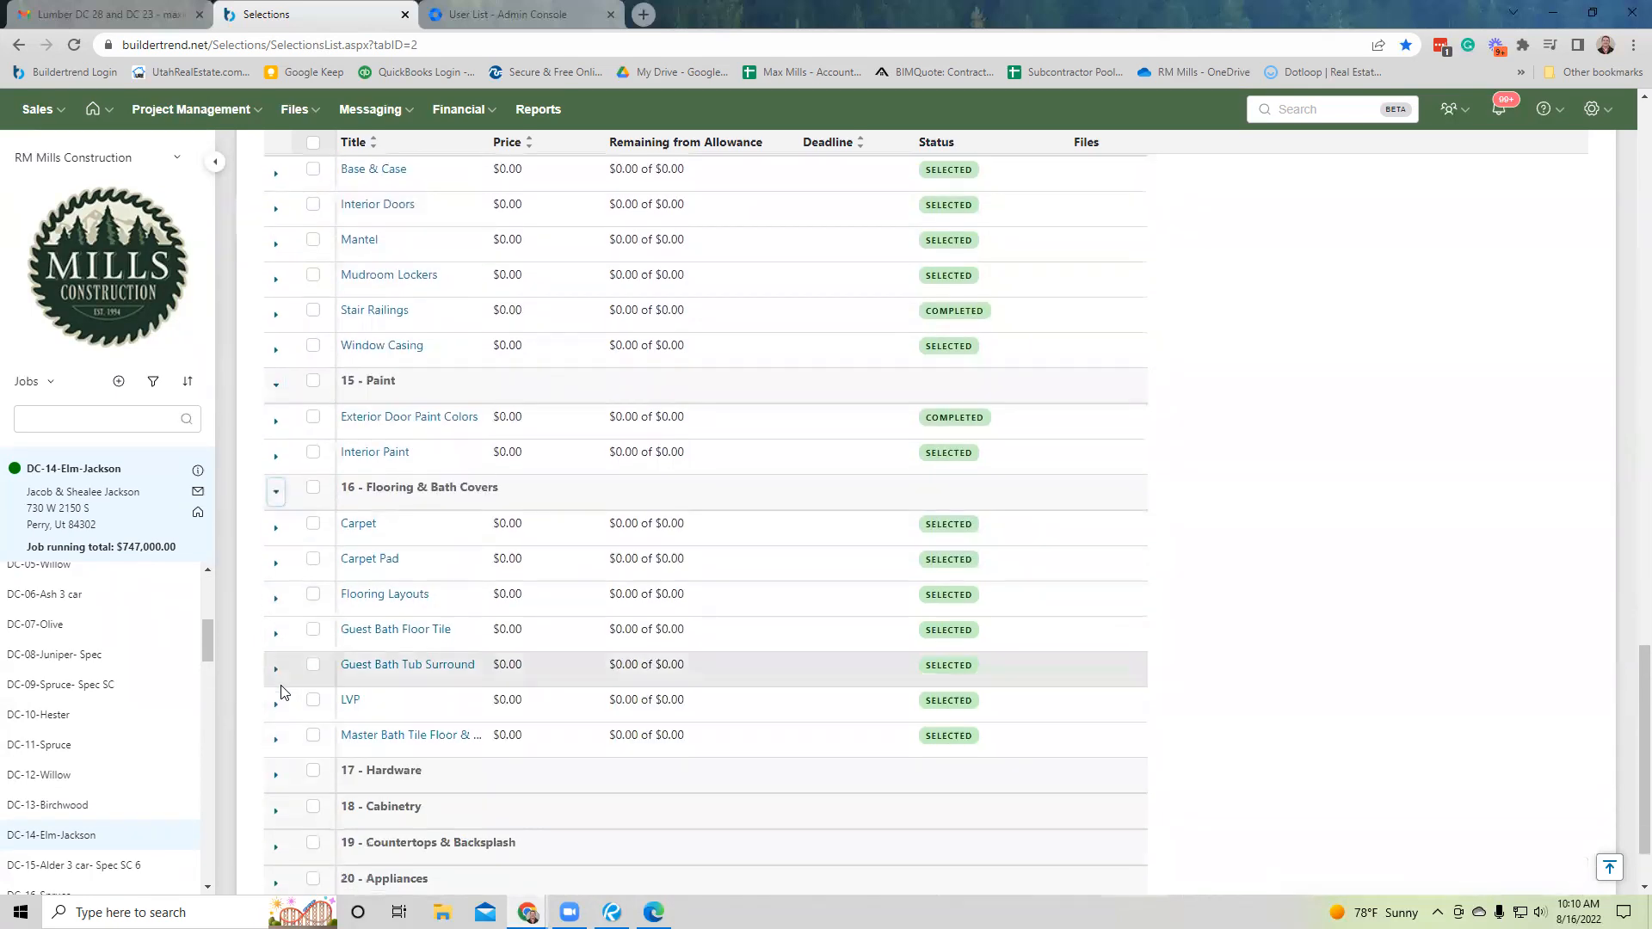
Return to the To-Do's list, display all listed jobs, and look through the incomplete to-dos by due date.
scroll(851, 664, up, 20)
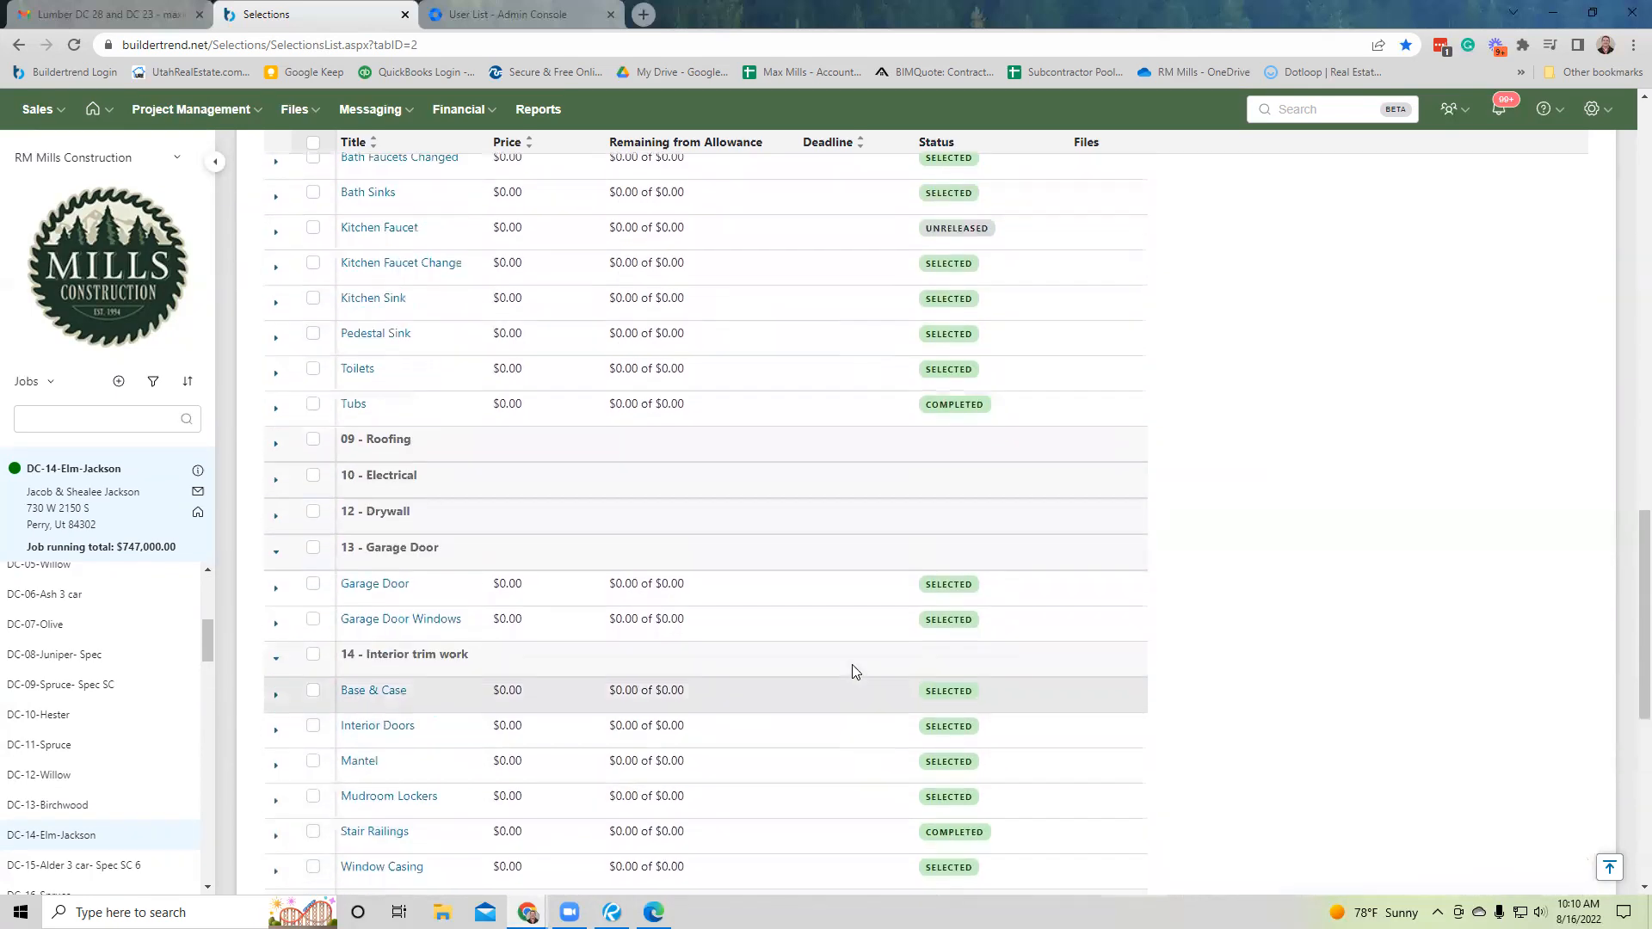
scroll(816, 590, up, 2)
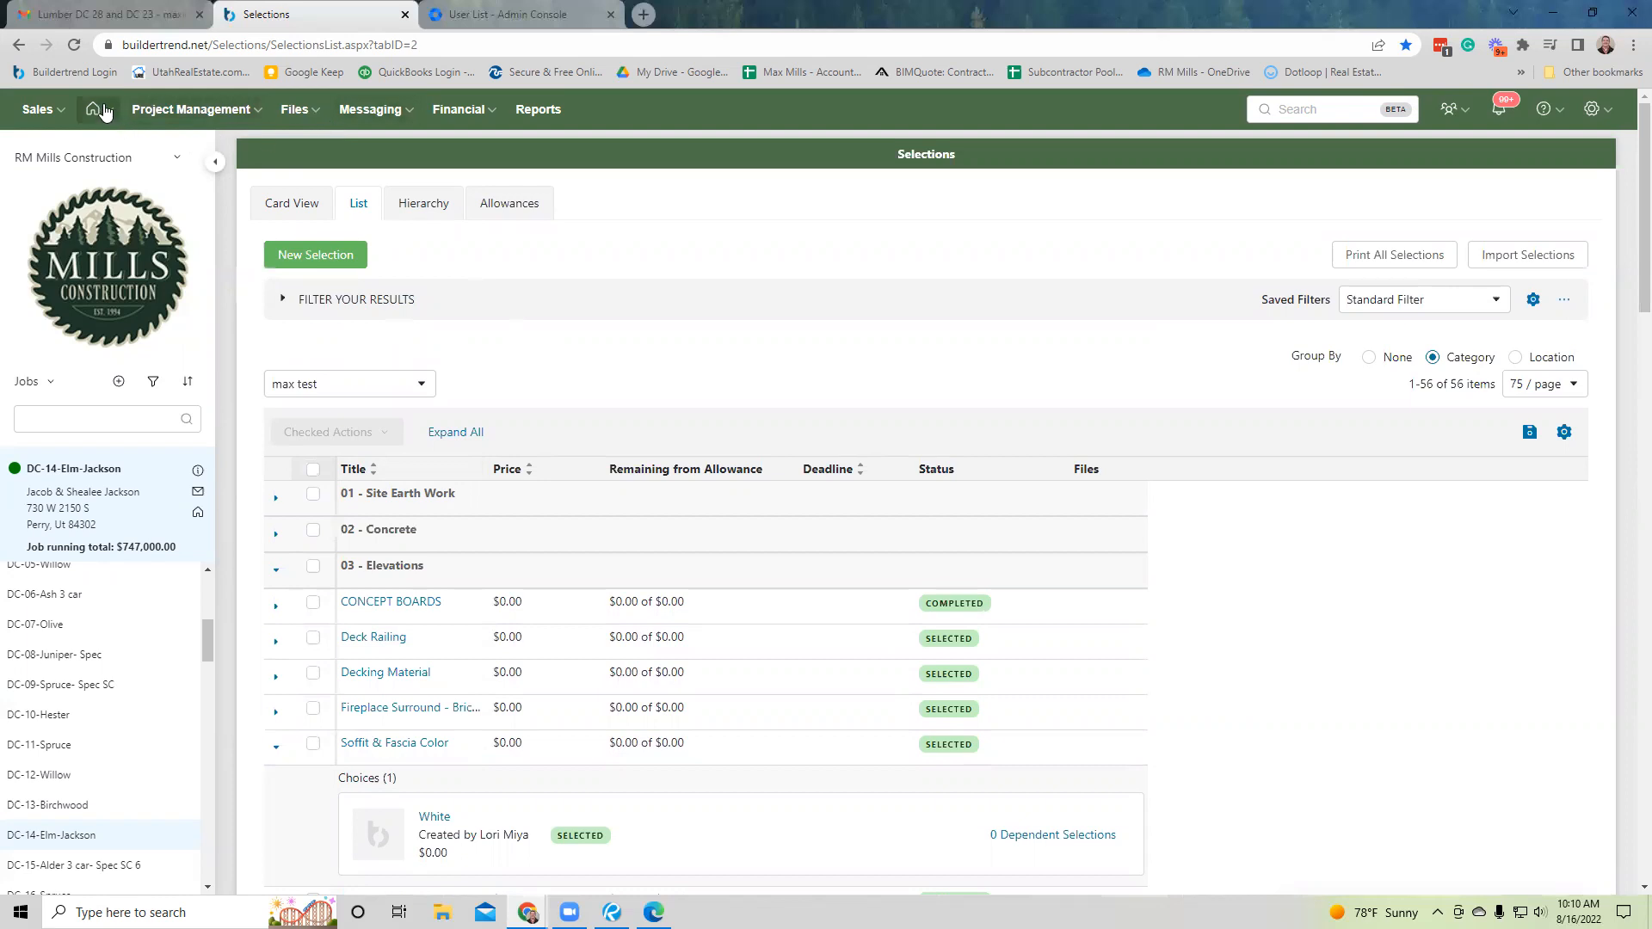
click(194, 110)
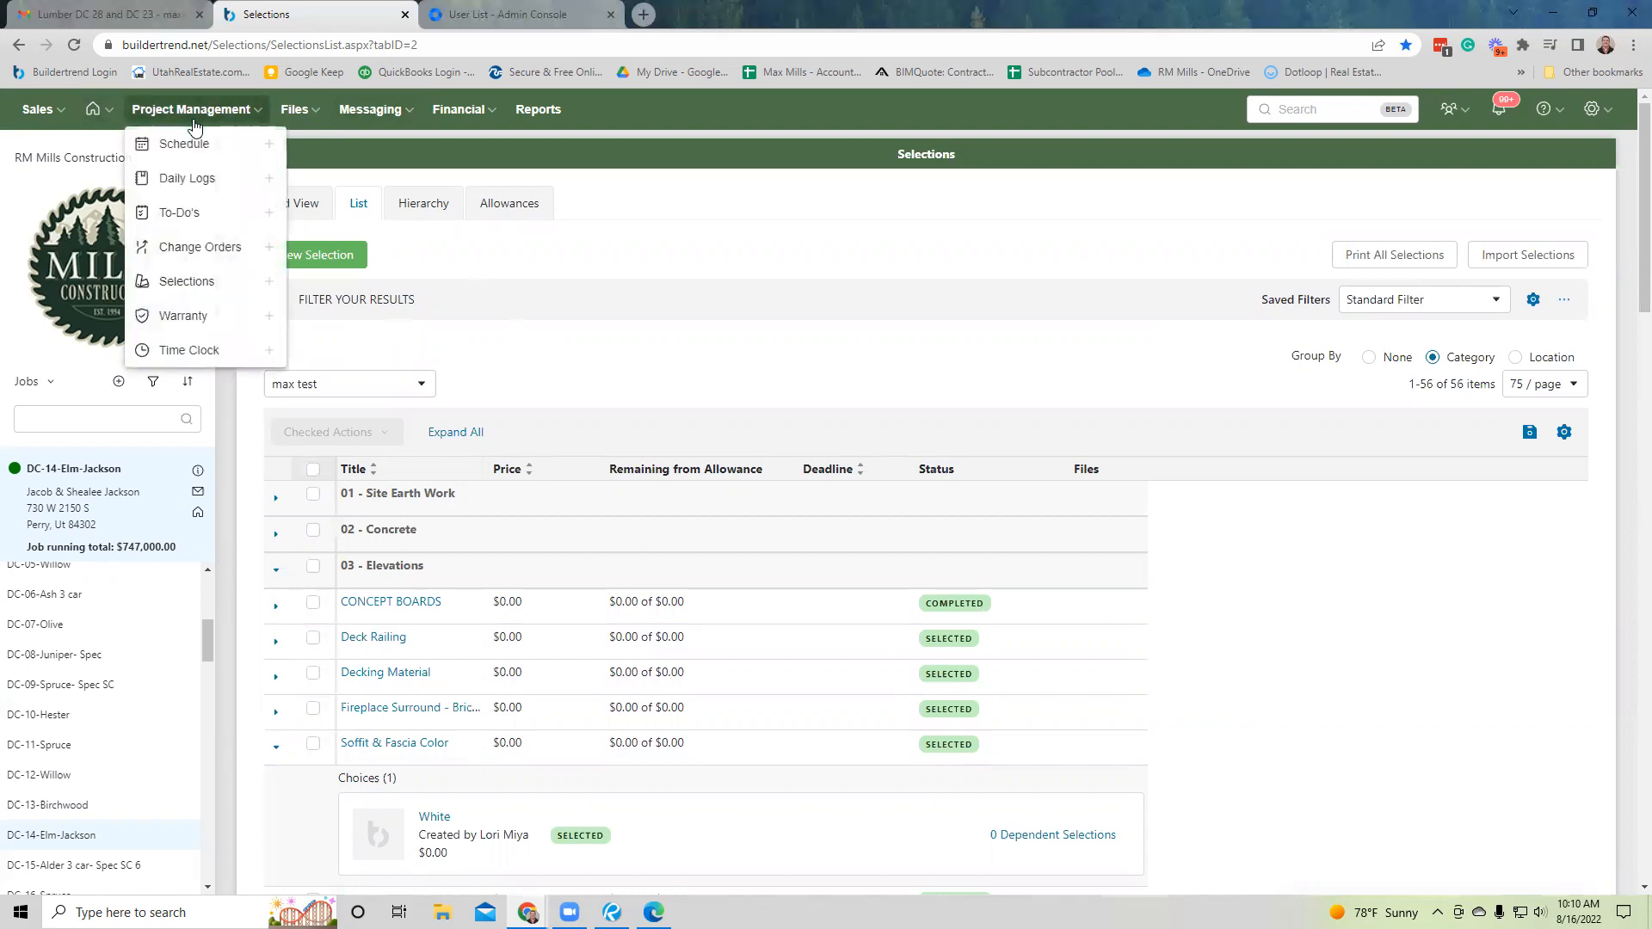
click(193, 211)
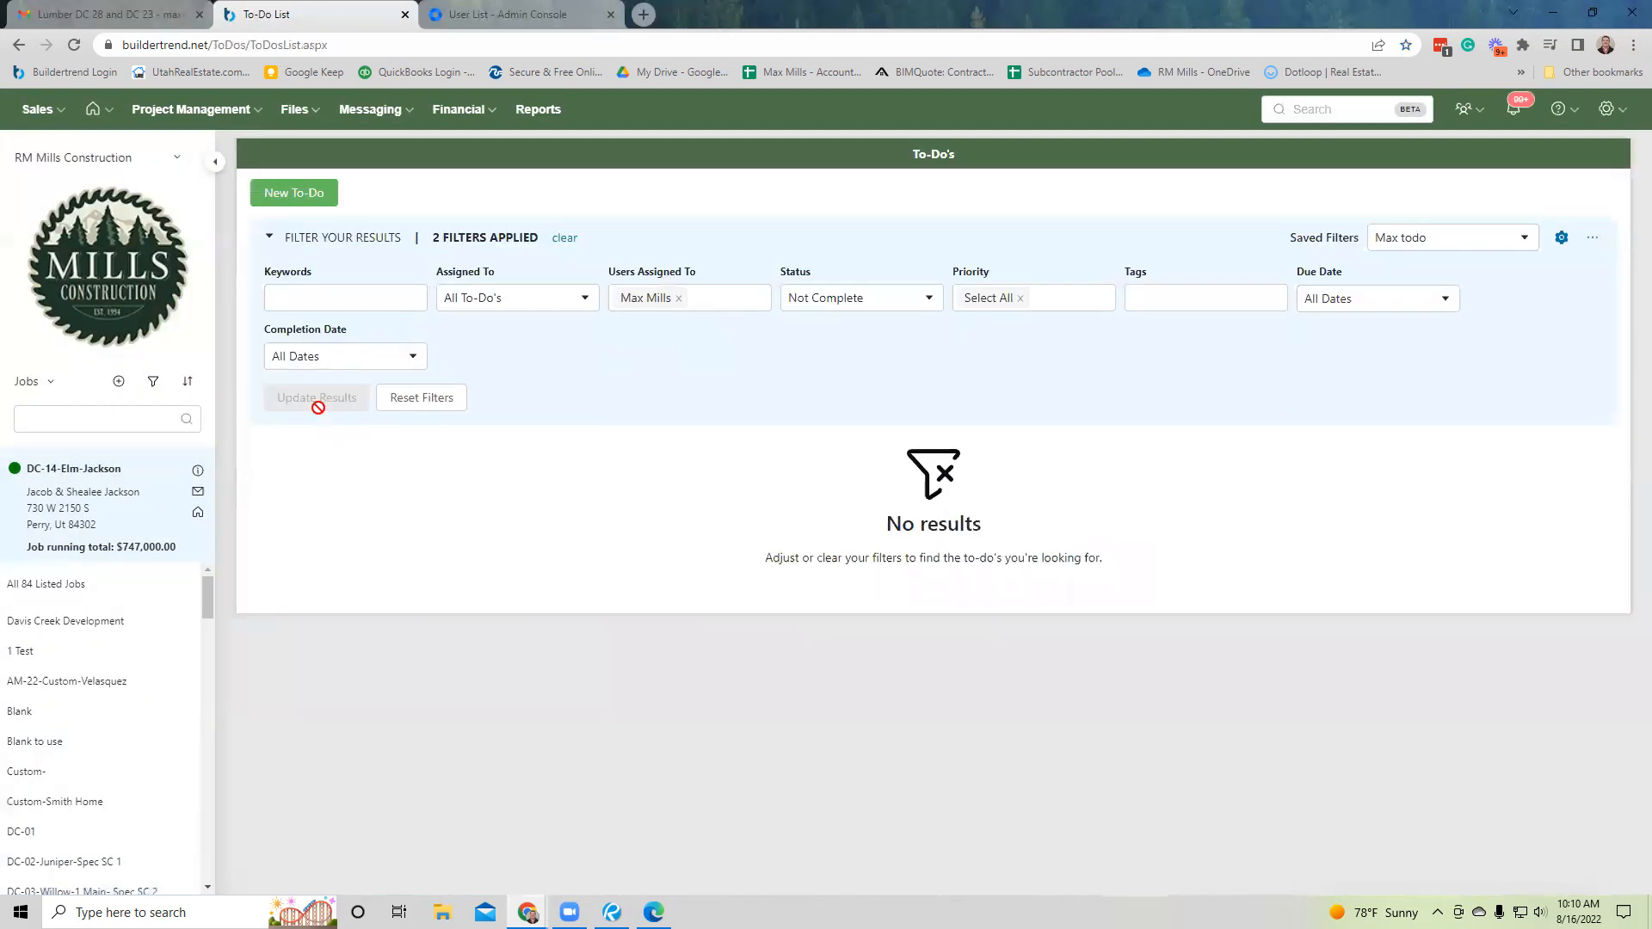
click(116, 590)
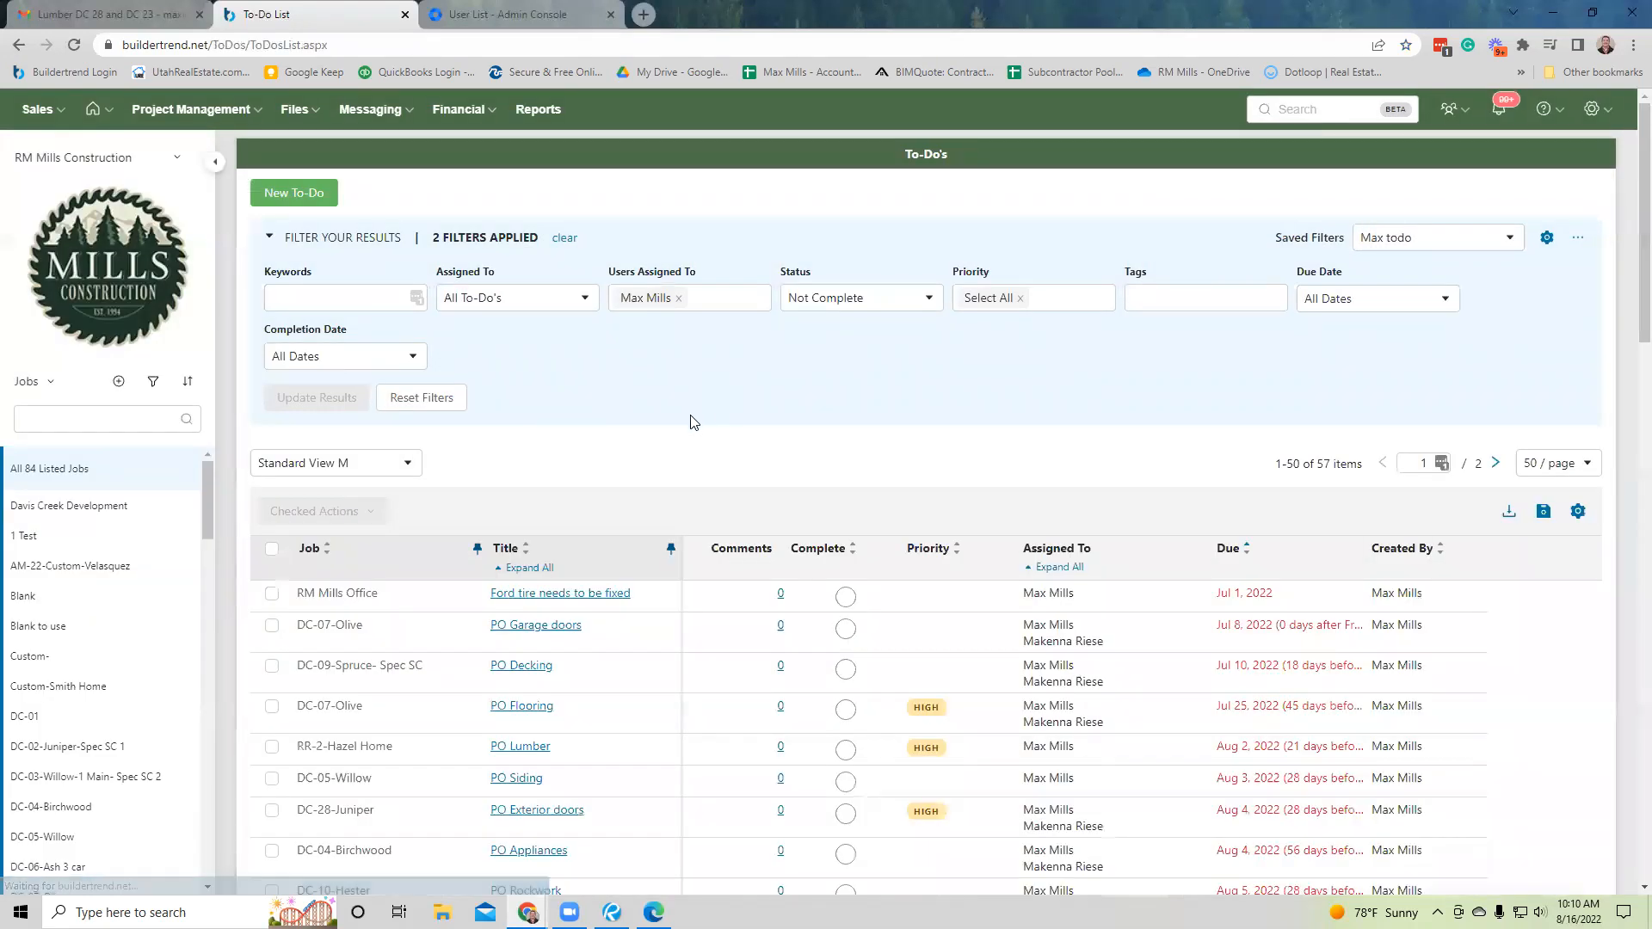
scroll(654, 422, down, 3)
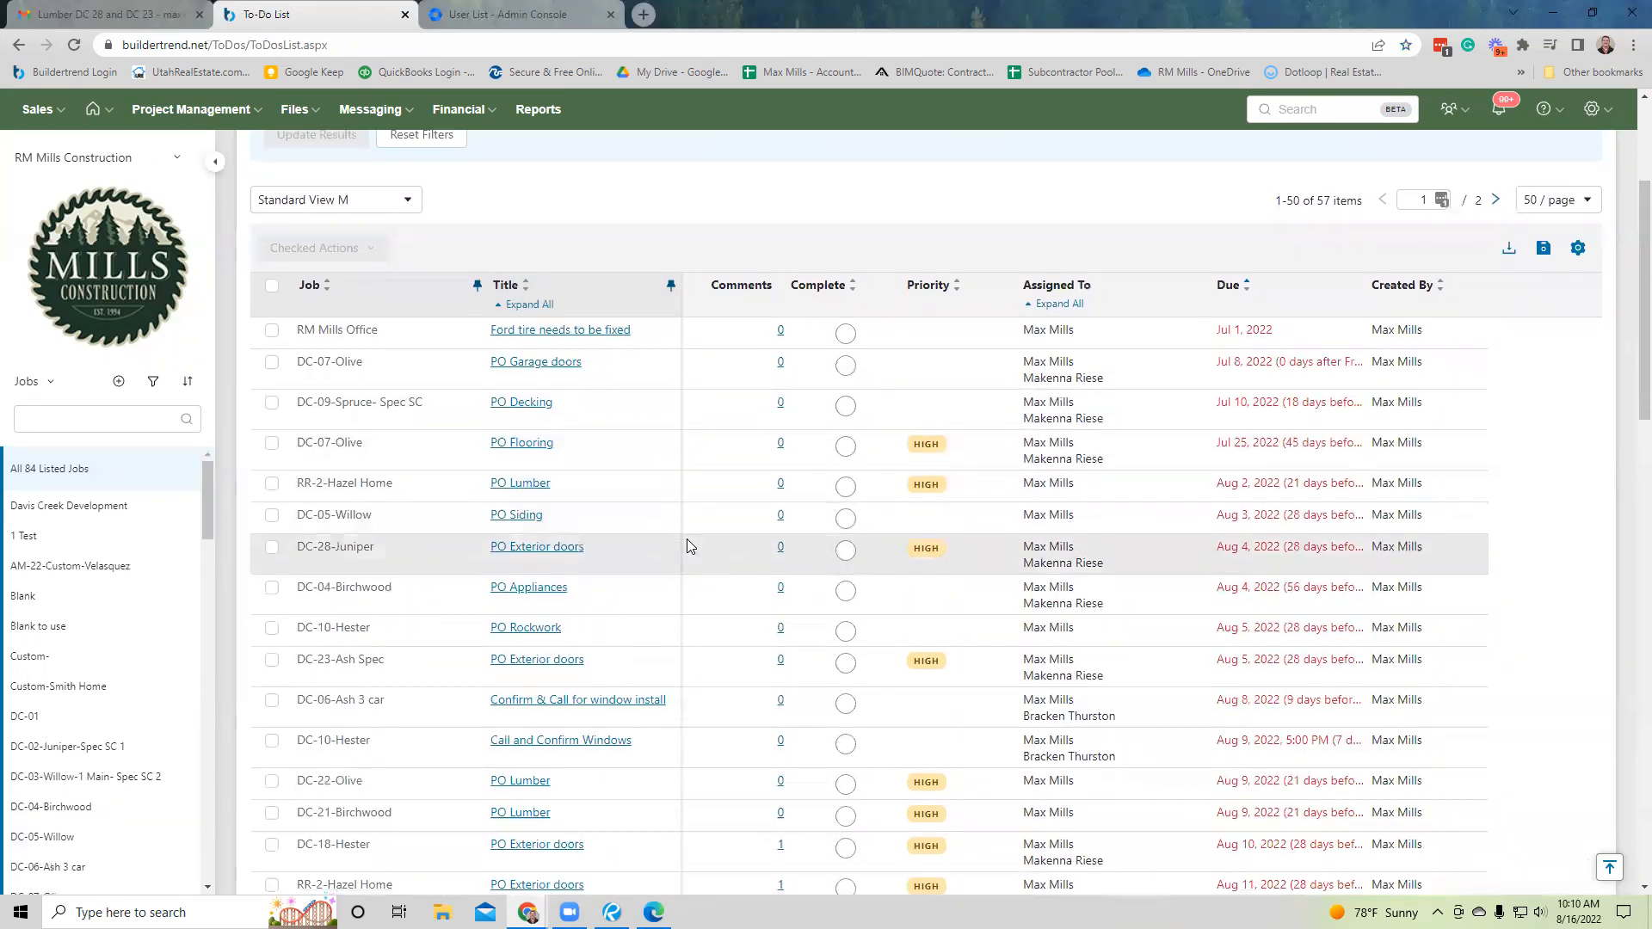
scroll(687, 539, down, 2)
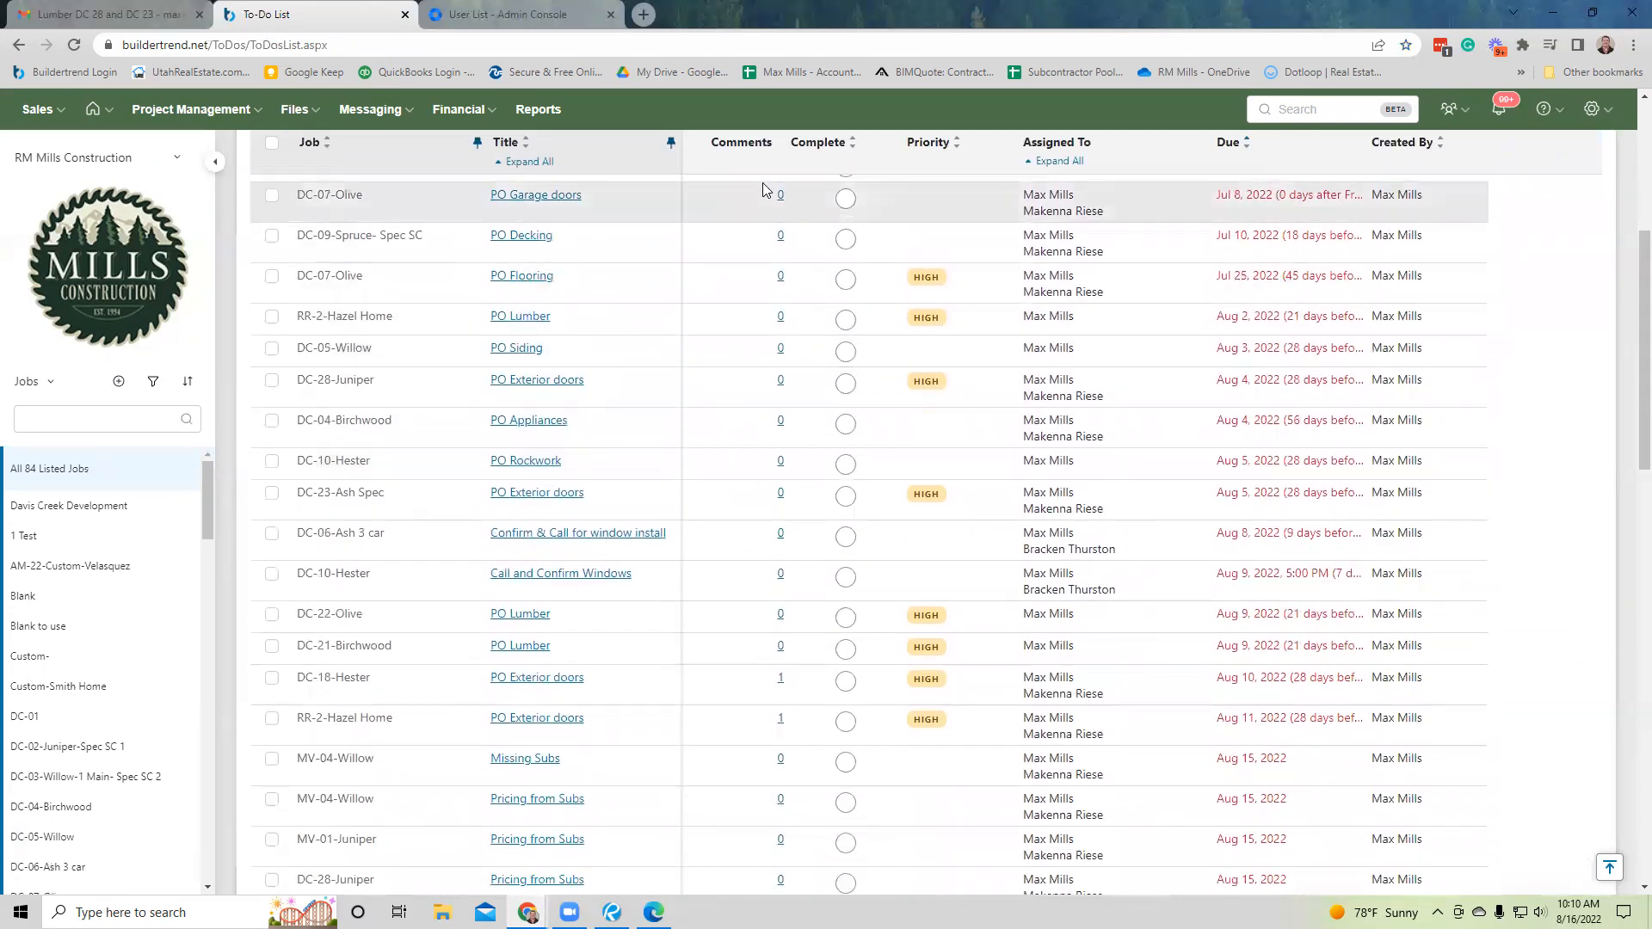